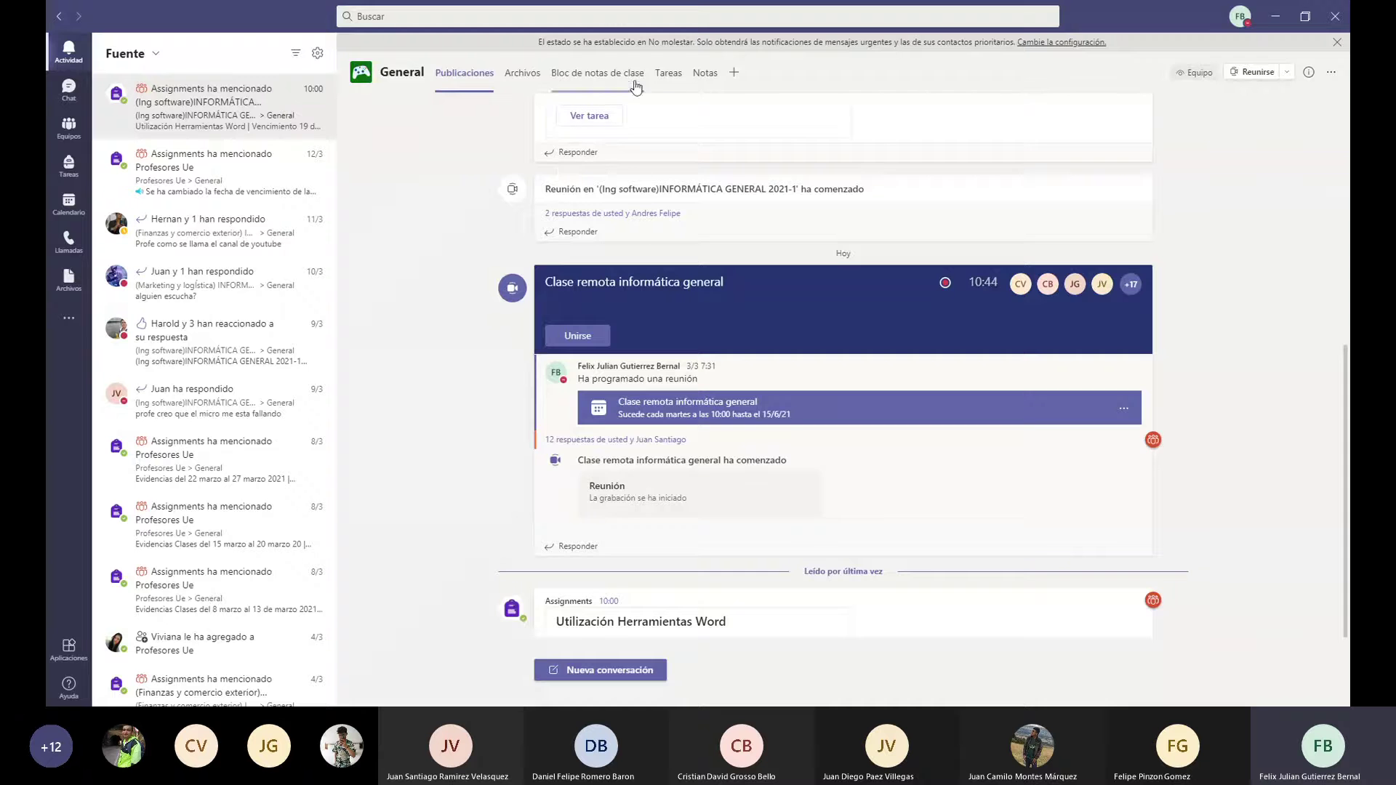
# - Check the General channel's assigned tasks and open the "practica 1" folder in the channel files
pyautogui.click(667, 76)
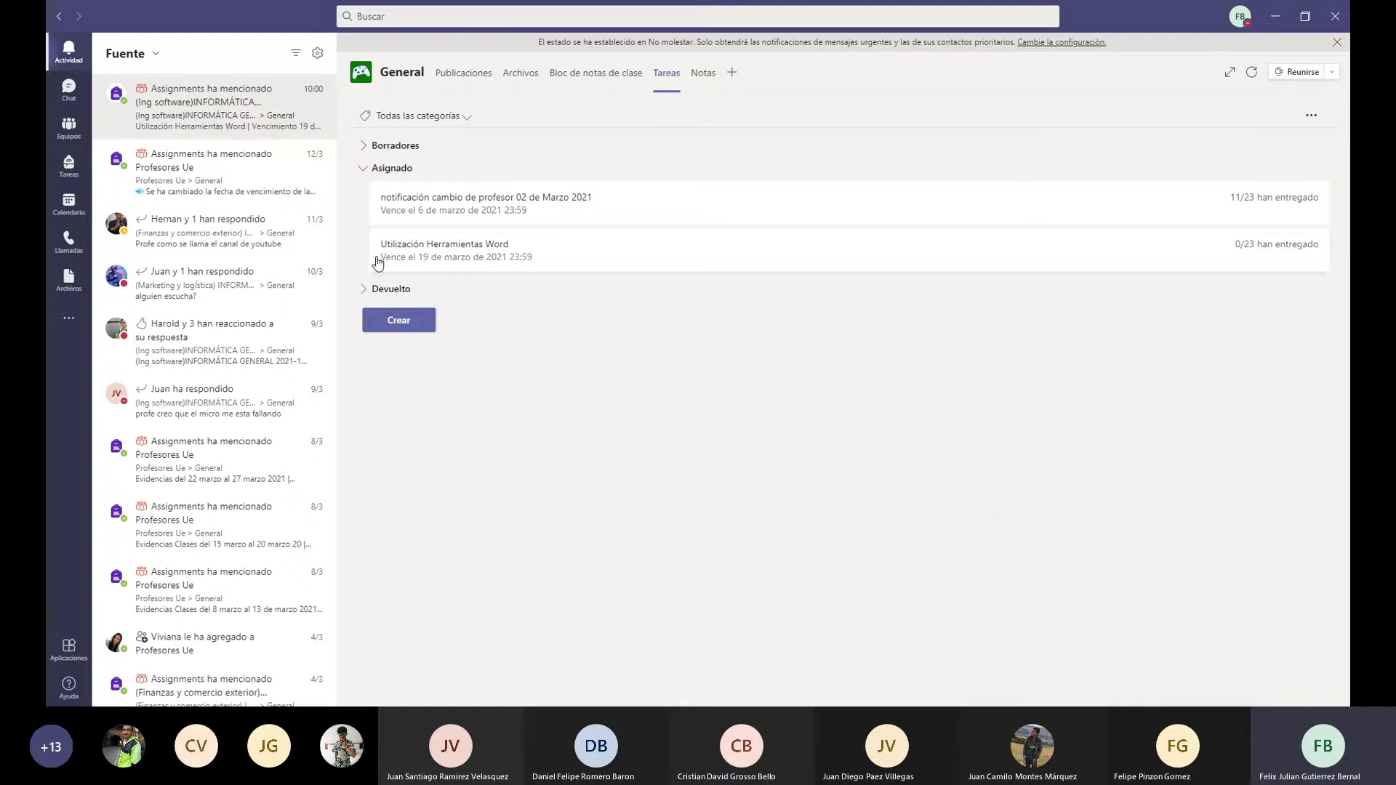
pyautogui.click(528, 73)
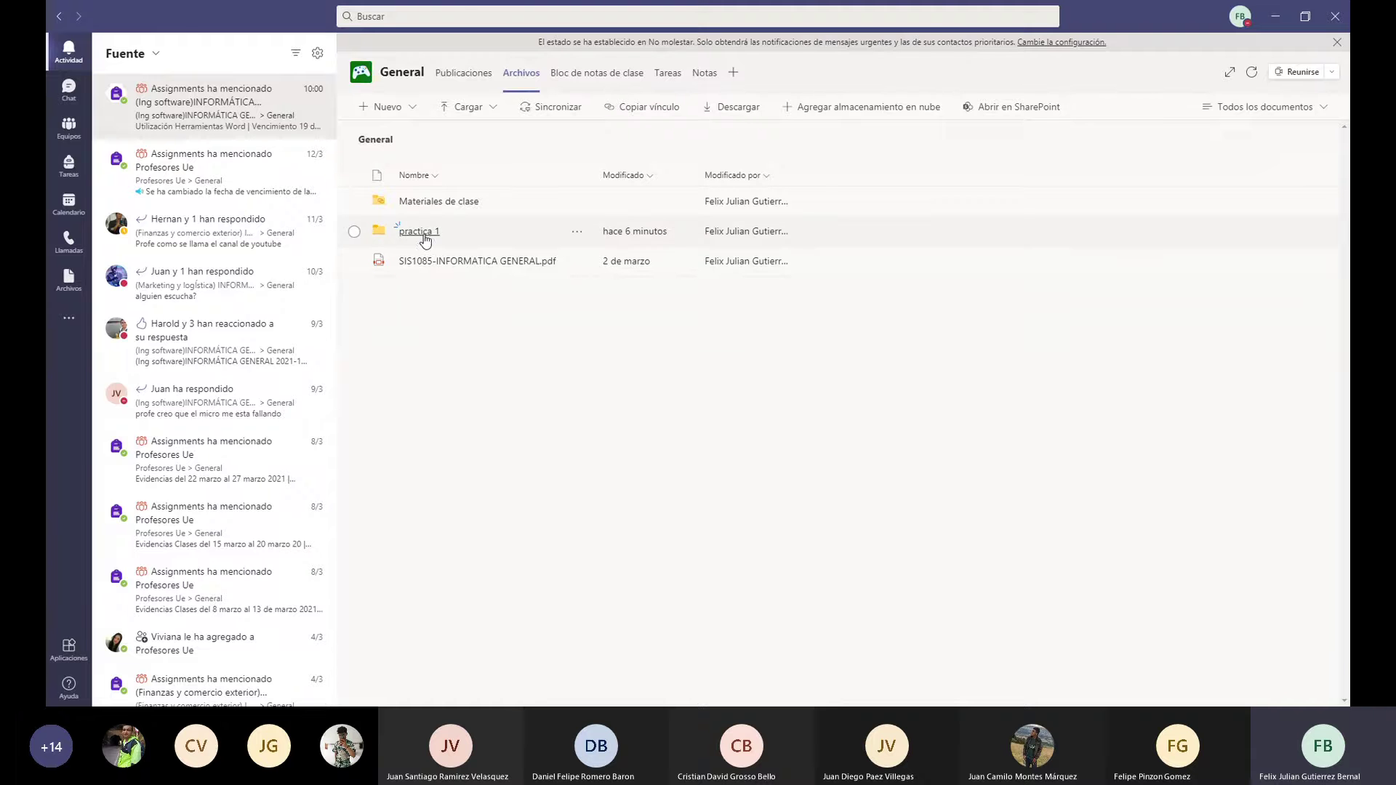
pyautogui.click(432, 233)
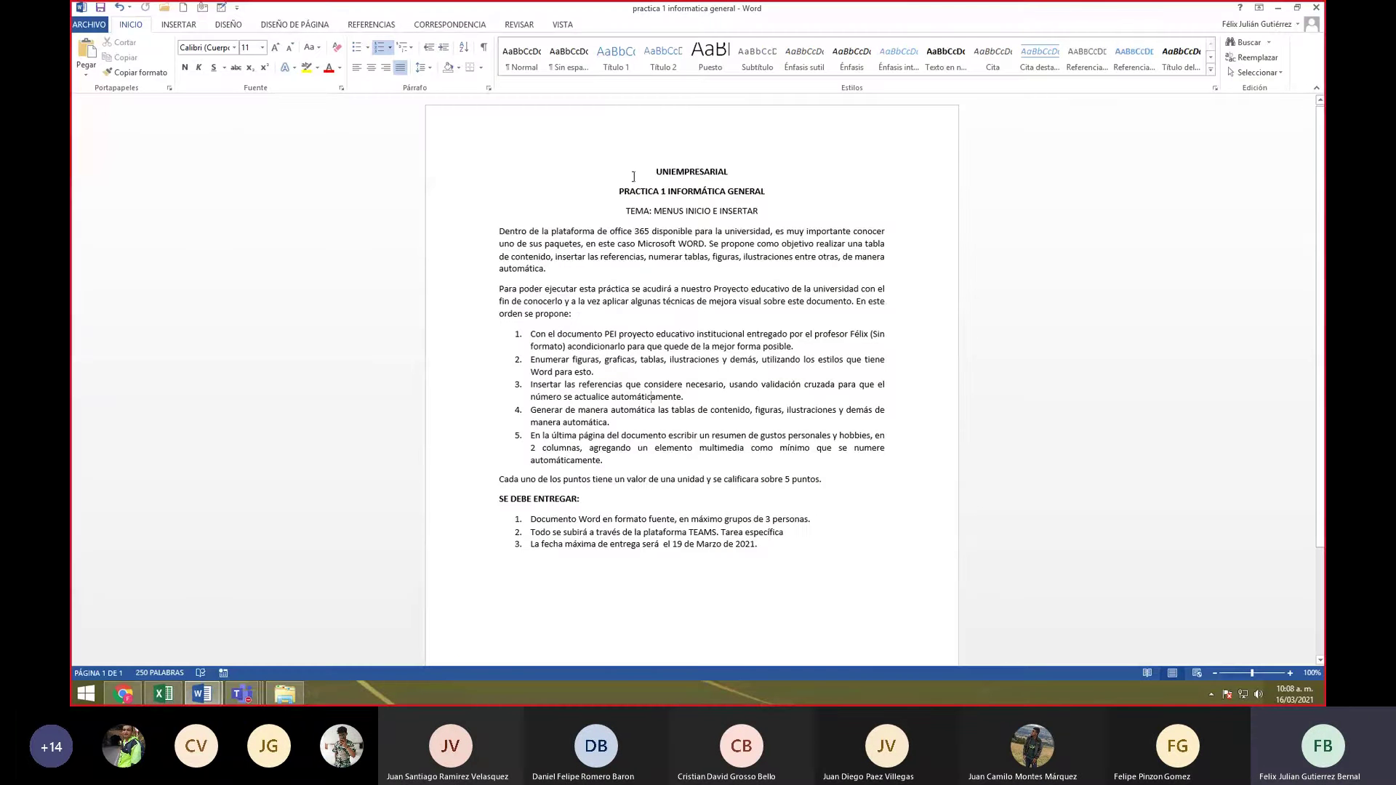
# - Switch to Word and review the heading, introduction and first instructions of the "practica 1 informatica general" document
pyautogui.moveTo(656, 170); pyautogui.dragTo(763, 347)
pyautogui.click(751, 274)
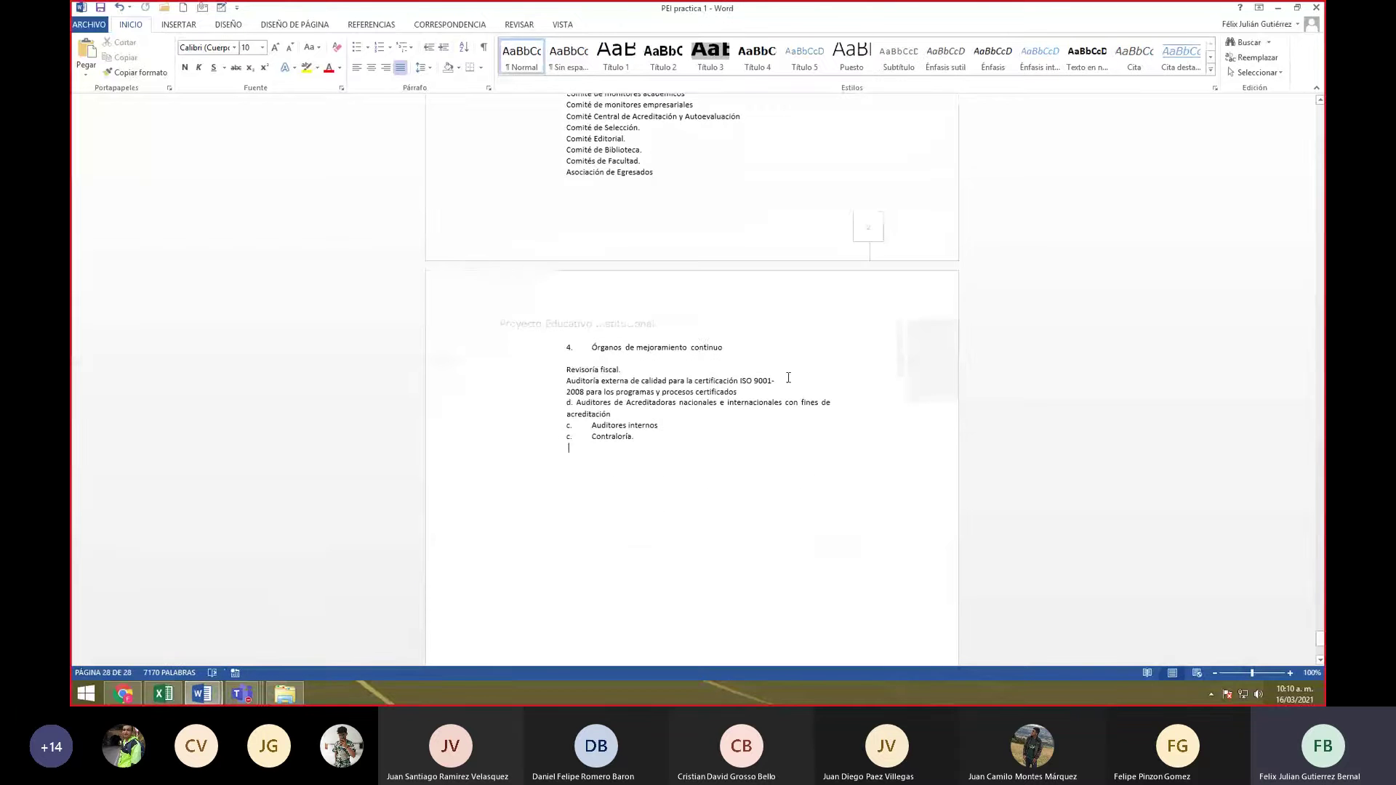
# - Review "PEI practica 1" from its cover title to the "Alcance" section on page 2
pyautogui.scroll(8, 694, 396)
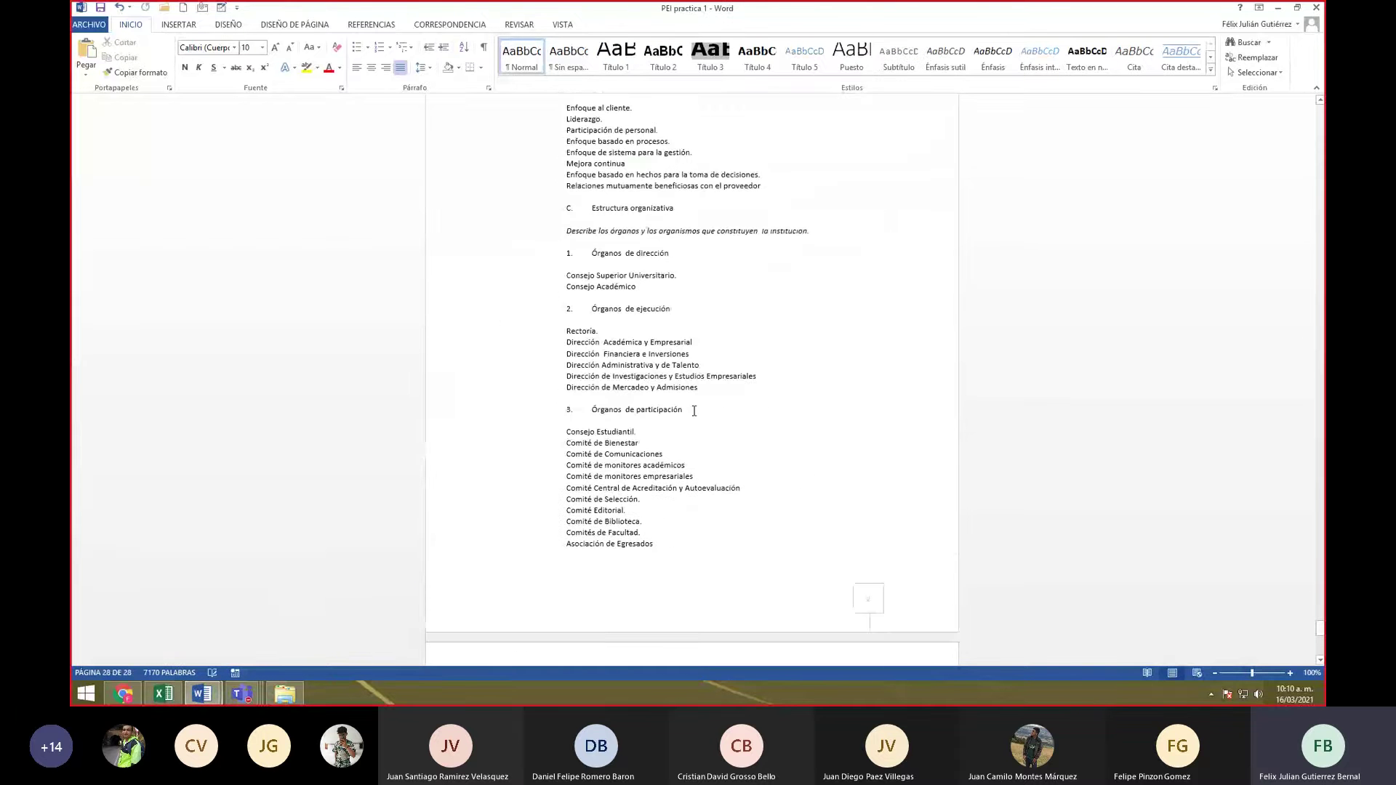
pyautogui.moveTo(1320, 628); pyautogui.dragTo(1301, 110)
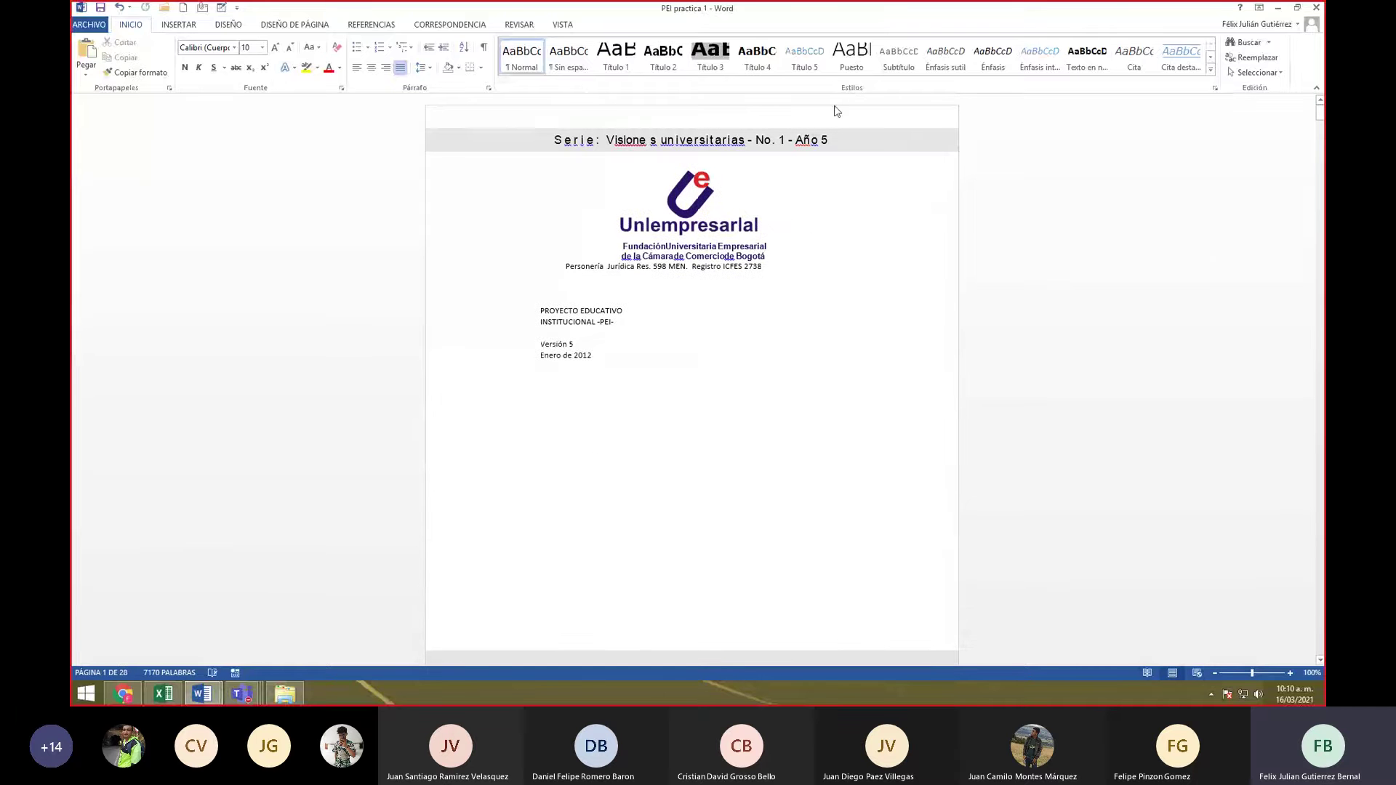
pyautogui.tripleClick(614, 326)
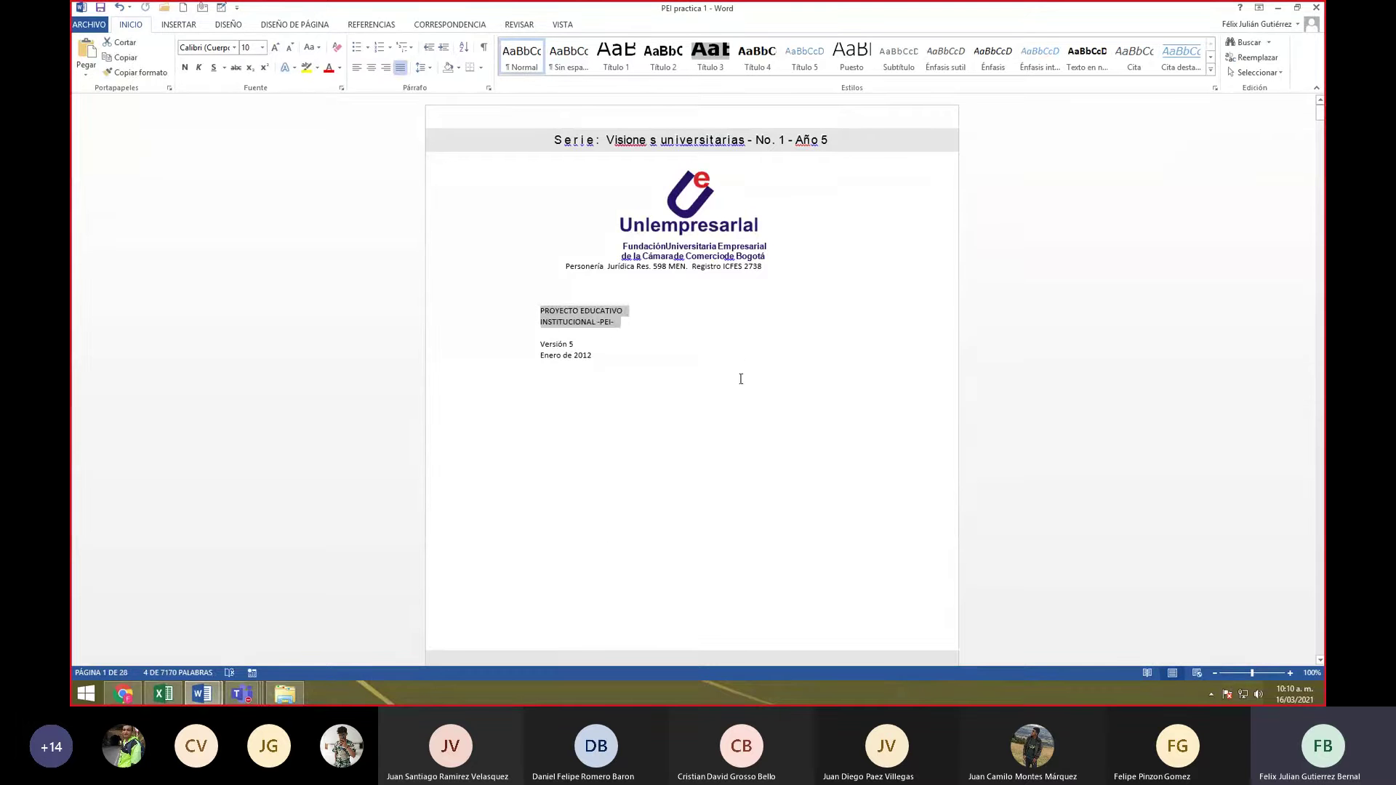
pyautogui.scroll(-20, 741, 379)
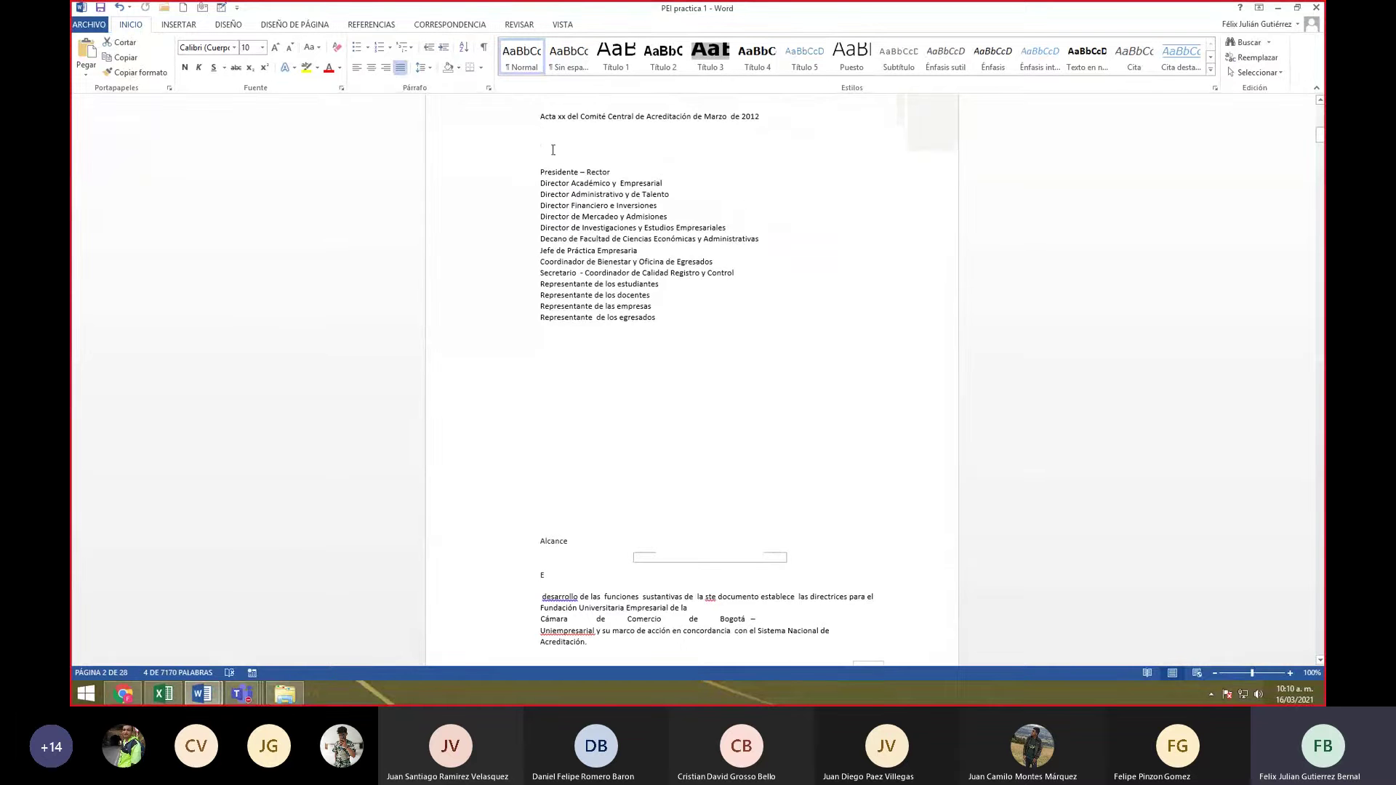
pyautogui.scroll(-5, 579, 411)
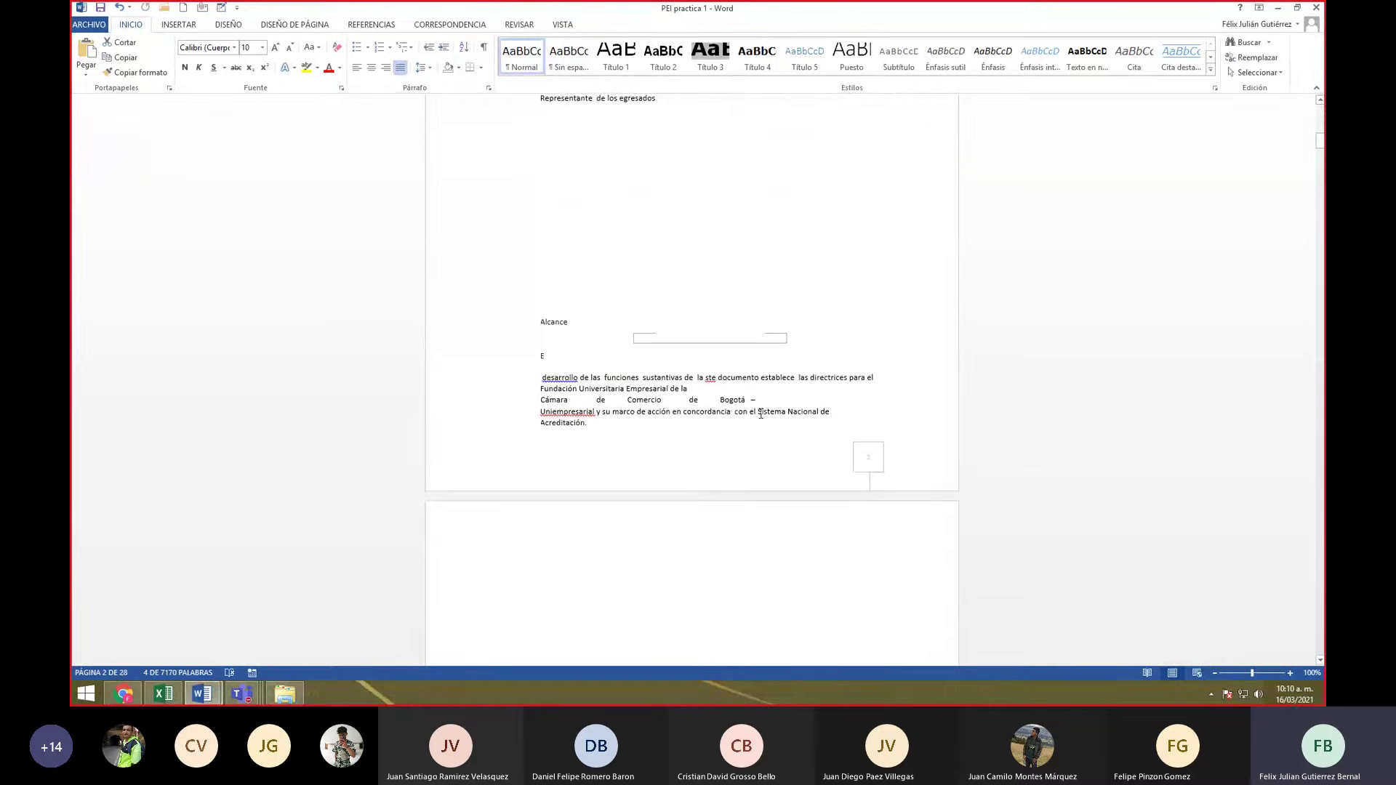
# - Insert a run of blank lines above "Alcance" on page 2 so that its paragraph moves to the next page
pyautogui.click(685, 253)
pyautogui.press('Return')
pyautogui.press('Return')
pyautogui.press('Return')
pyautogui.press('Return')
pyautogui.press('Return')
pyautogui.press('Return')
pyautogui.press('Return')
pyautogui.press('Return')
pyautogui.press('Return')
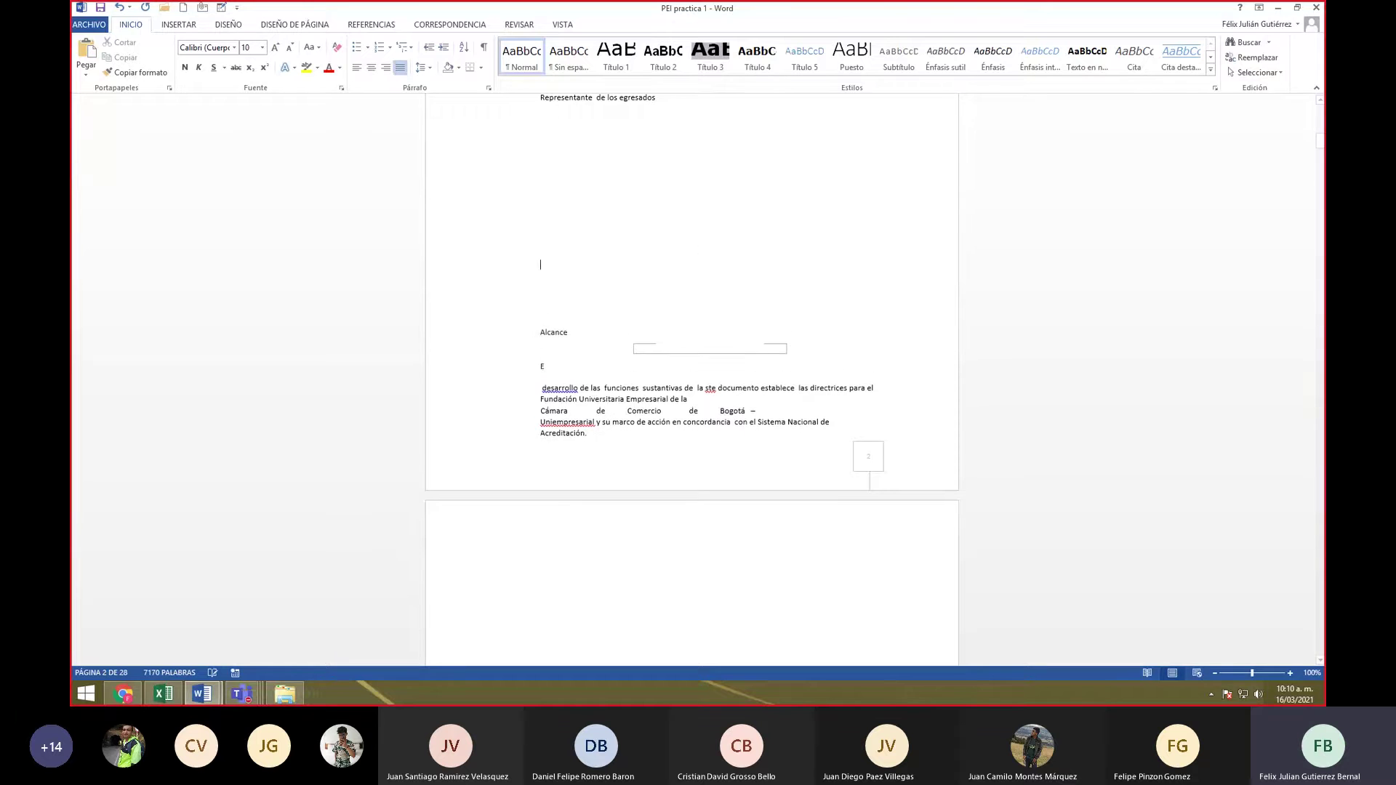
pyautogui.press('Return')
pyautogui.press('Return')
pyautogui.press('Return')
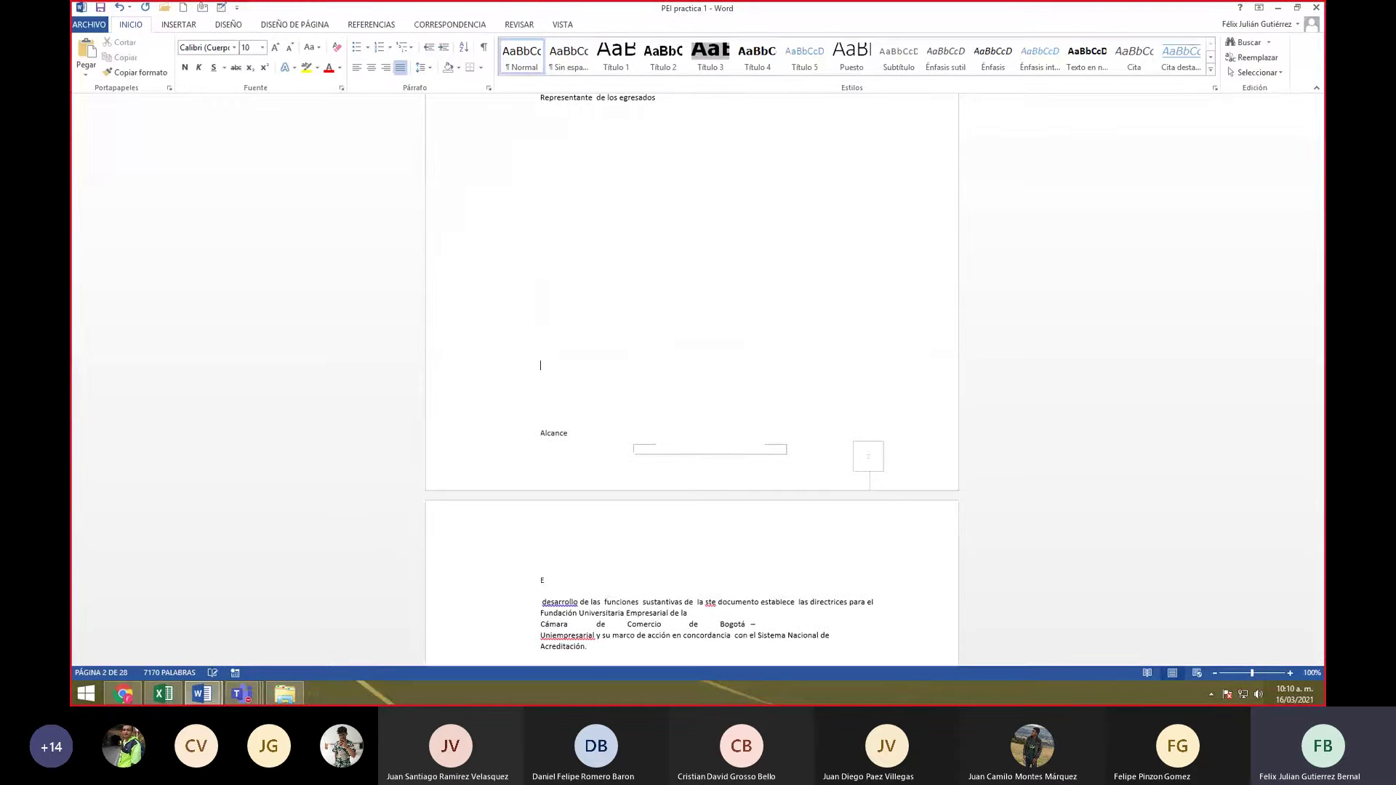
# - Try the Título 1 style on "Presentación" and undo it, and preview Título 2 on "1. Sentido"
pyautogui.scroll(10, 686, 303)
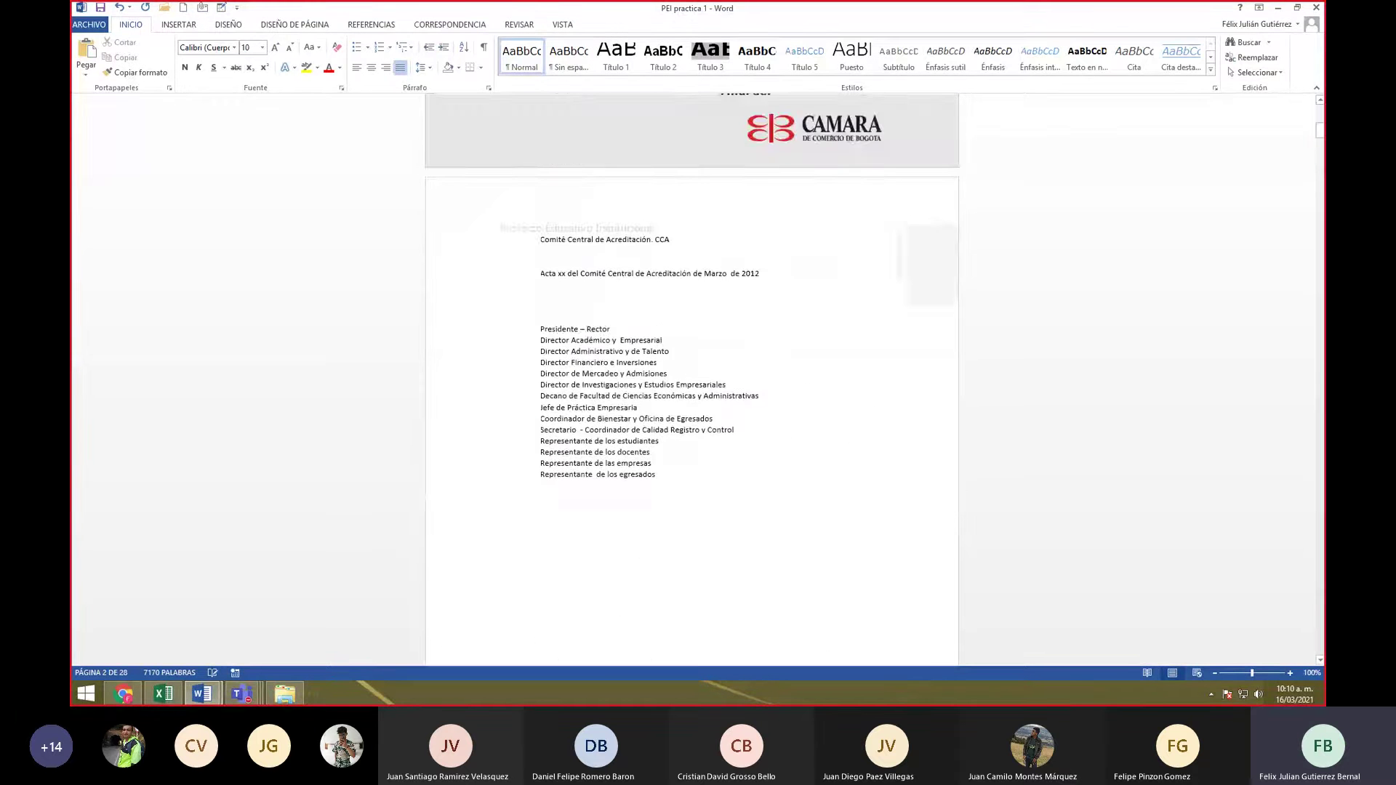
pyautogui.scroll(-17, 686, 303)
pyautogui.scroll(-15, 685, 302)
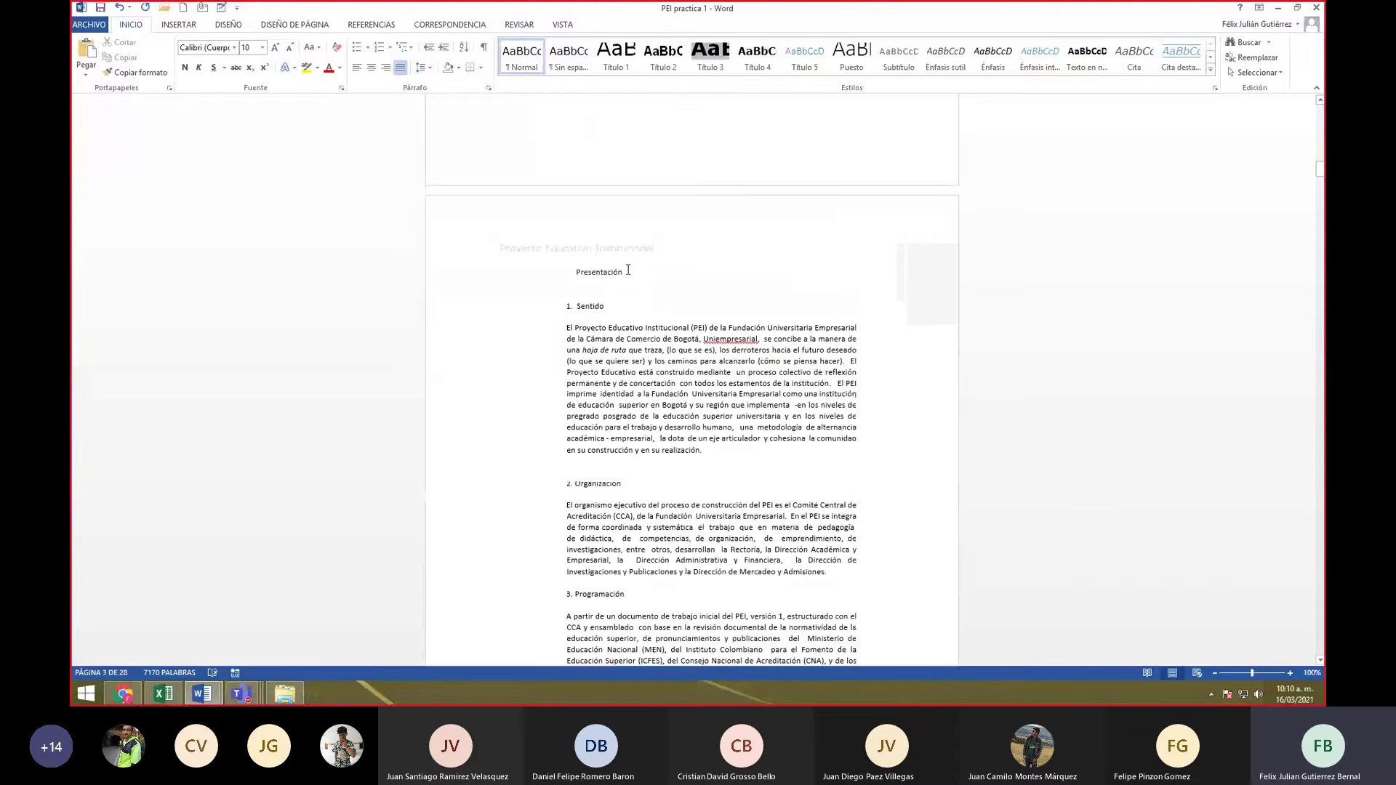
pyautogui.moveTo(628, 271); pyautogui.dragTo(576, 274)
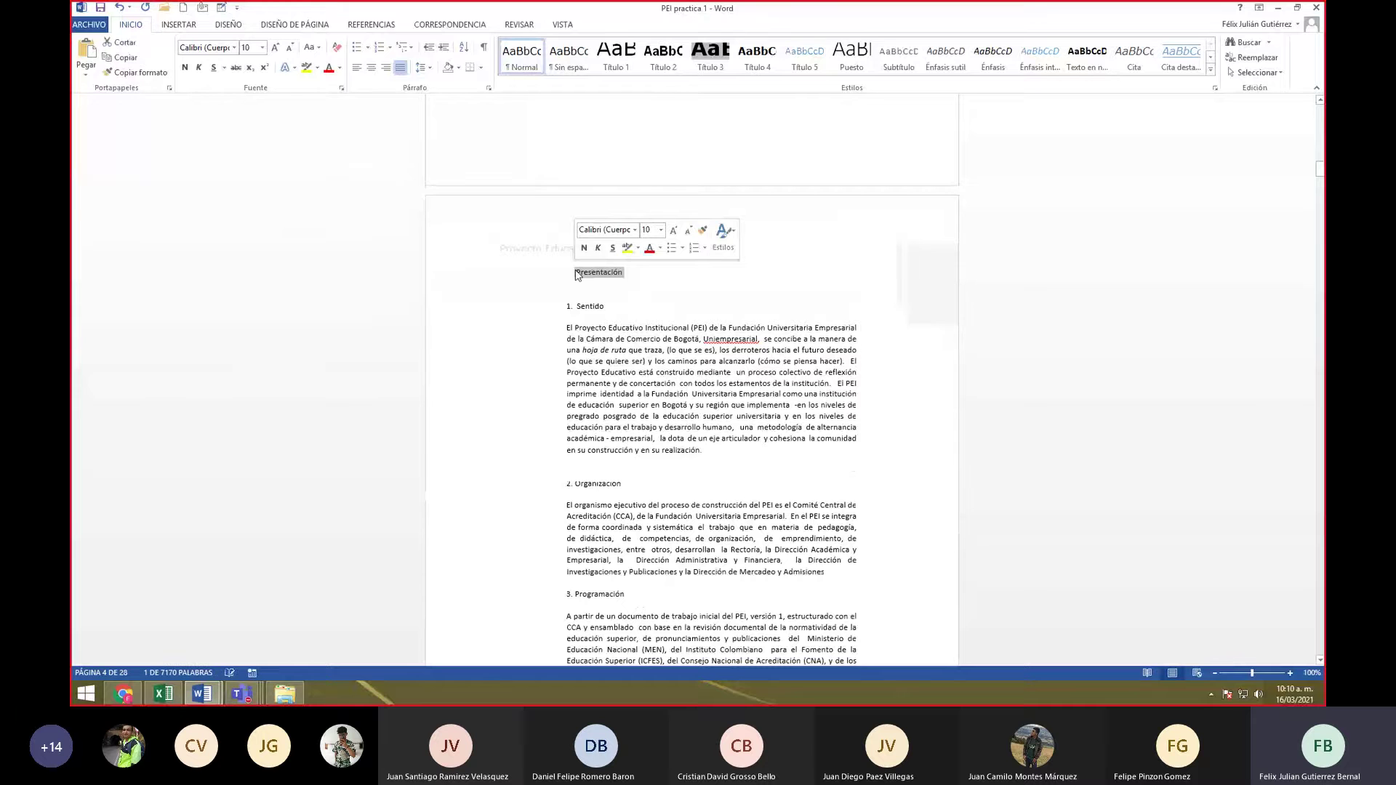
pyautogui.click(616, 64)
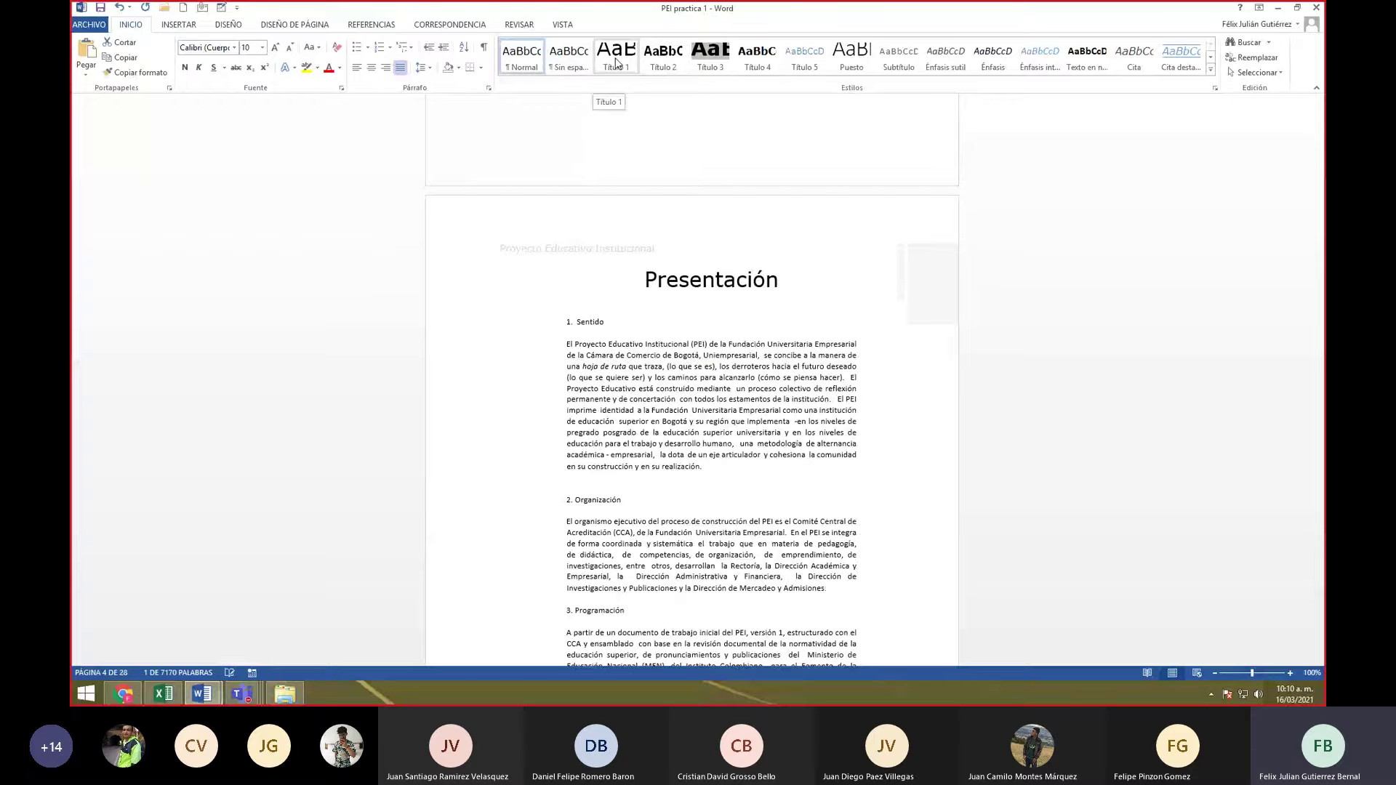
pyautogui.hotkey('ctrl', 'z')
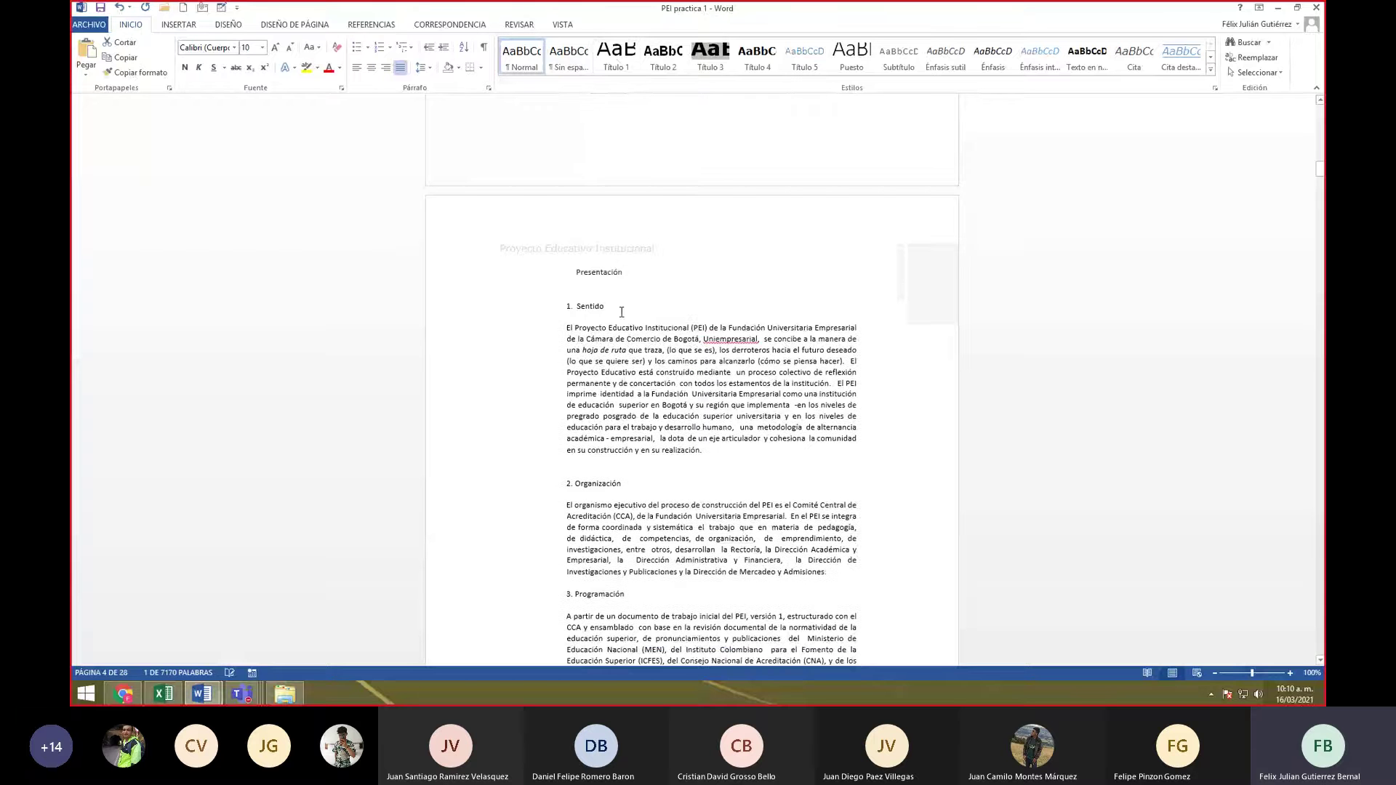
pyautogui.tripleClick(621, 308)
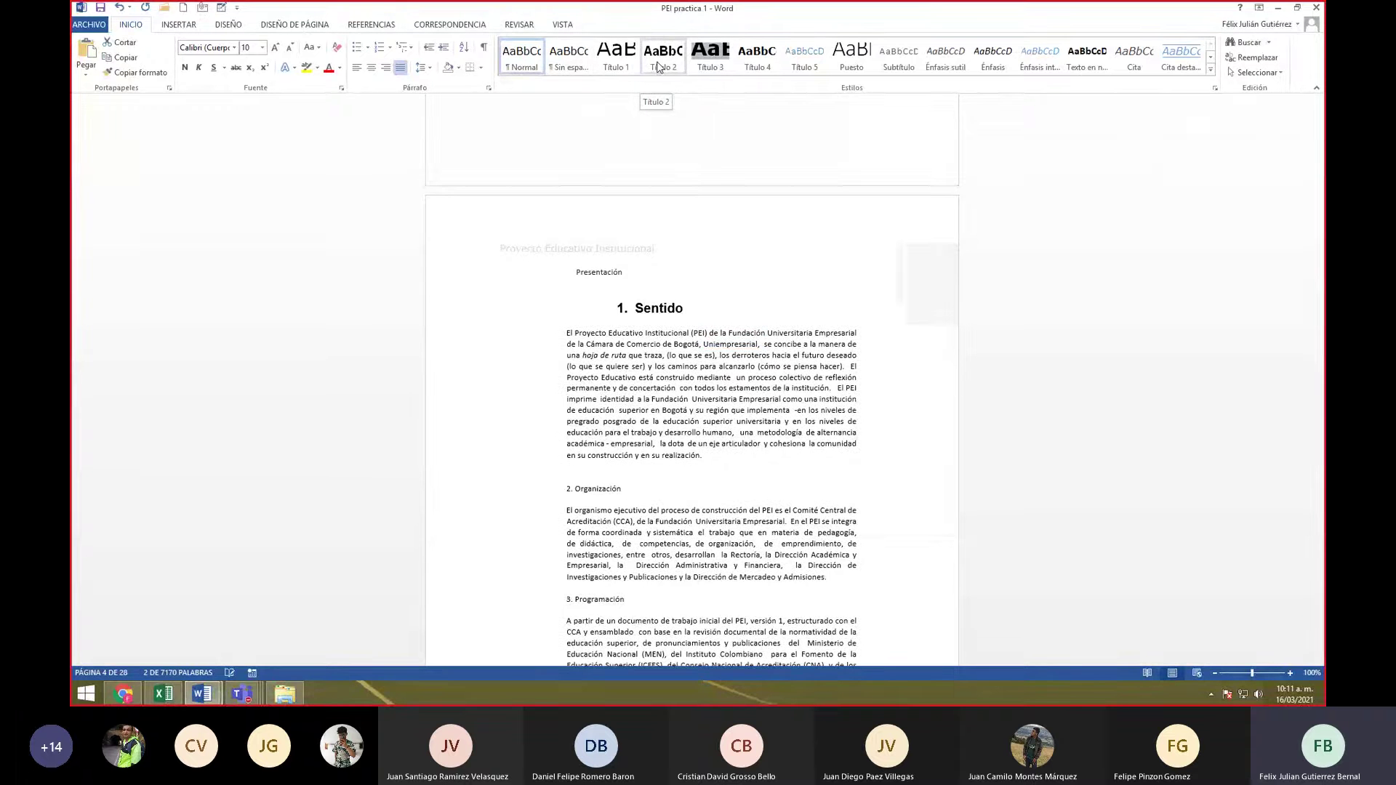
pyautogui.click(736, 428)
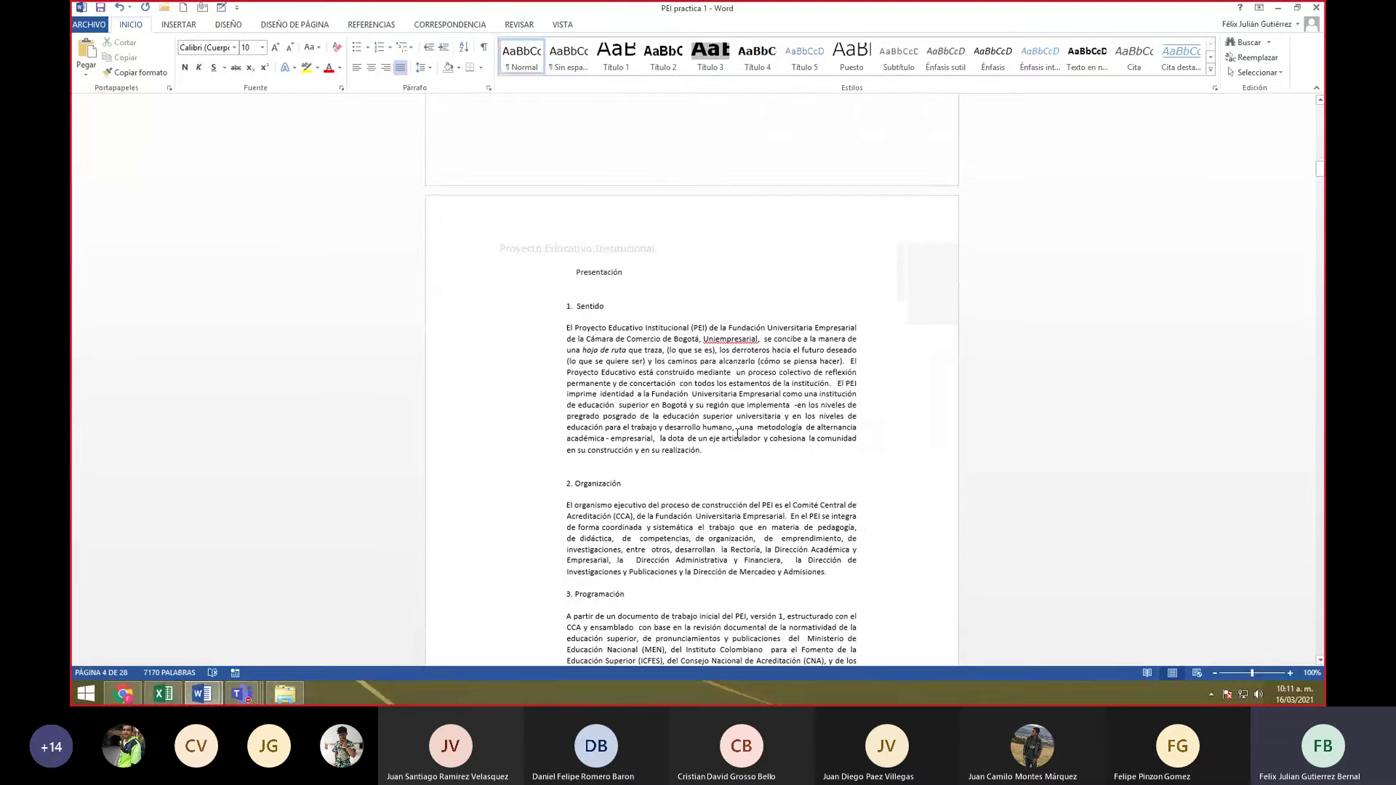
# - Look through the document's unformatted chapters and lettered sections up to the footnotes on page 21
pyautogui.scroll(-20, 738, 434)
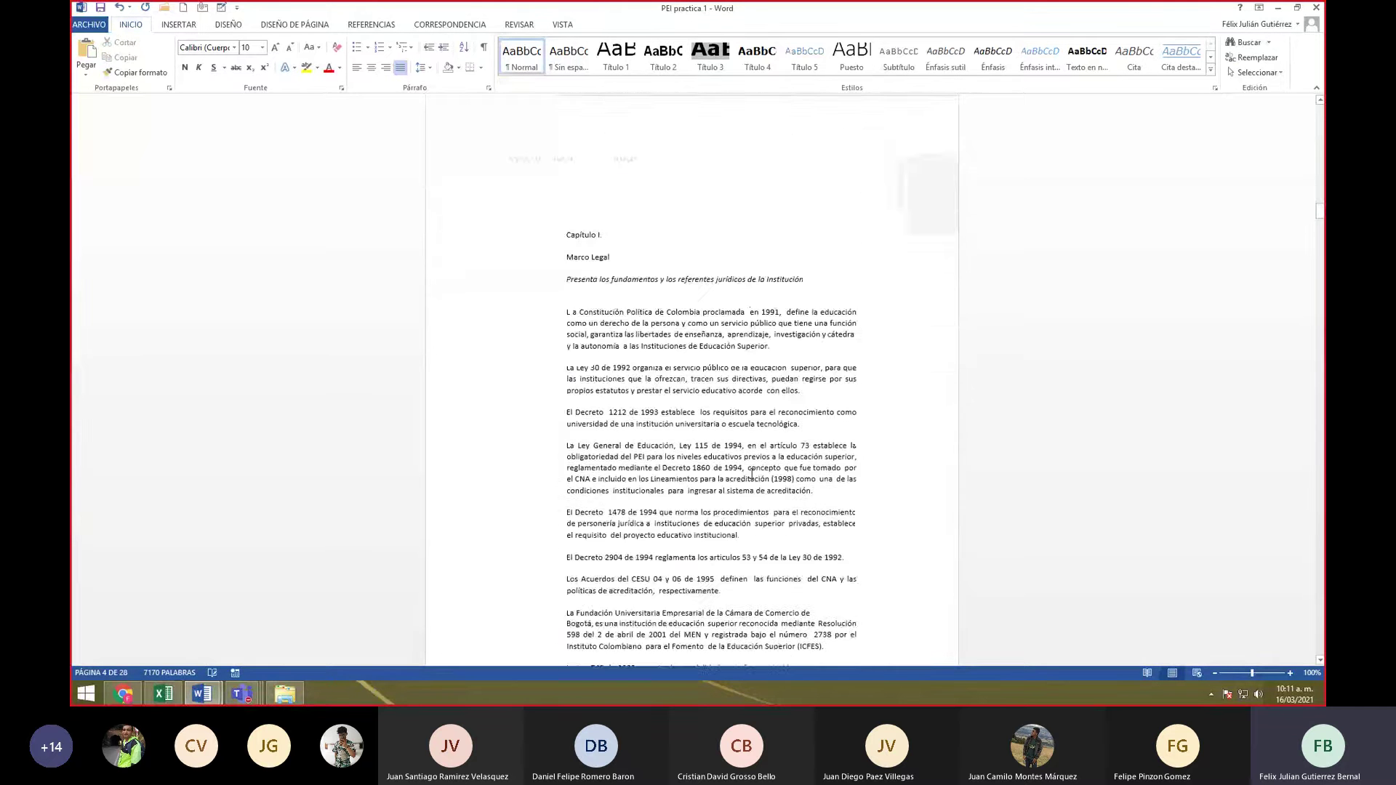
pyautogui.scroll(-20, 752, 474)
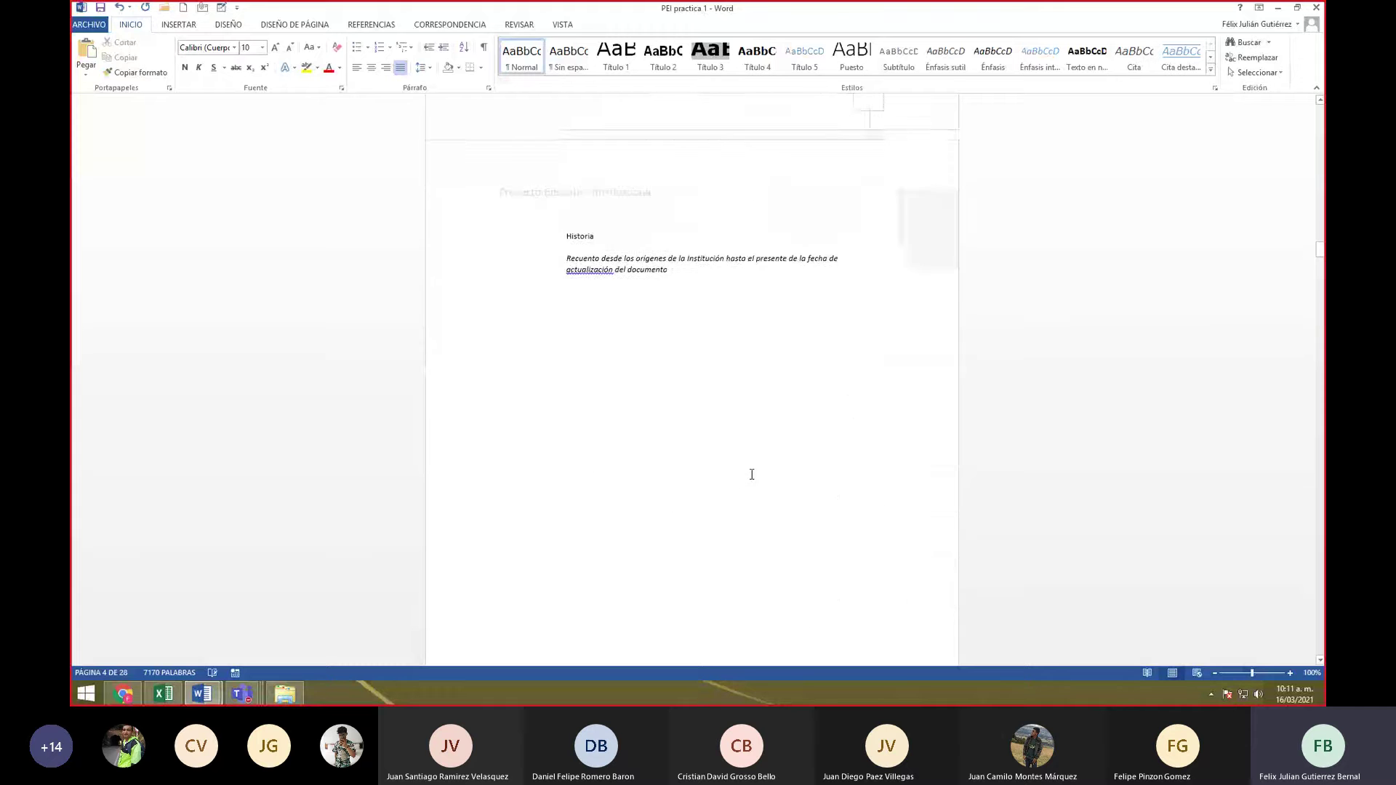
pyautogui.scroll(-5, 752, 474)
pyautogui.scroll(-20, 752, 474)
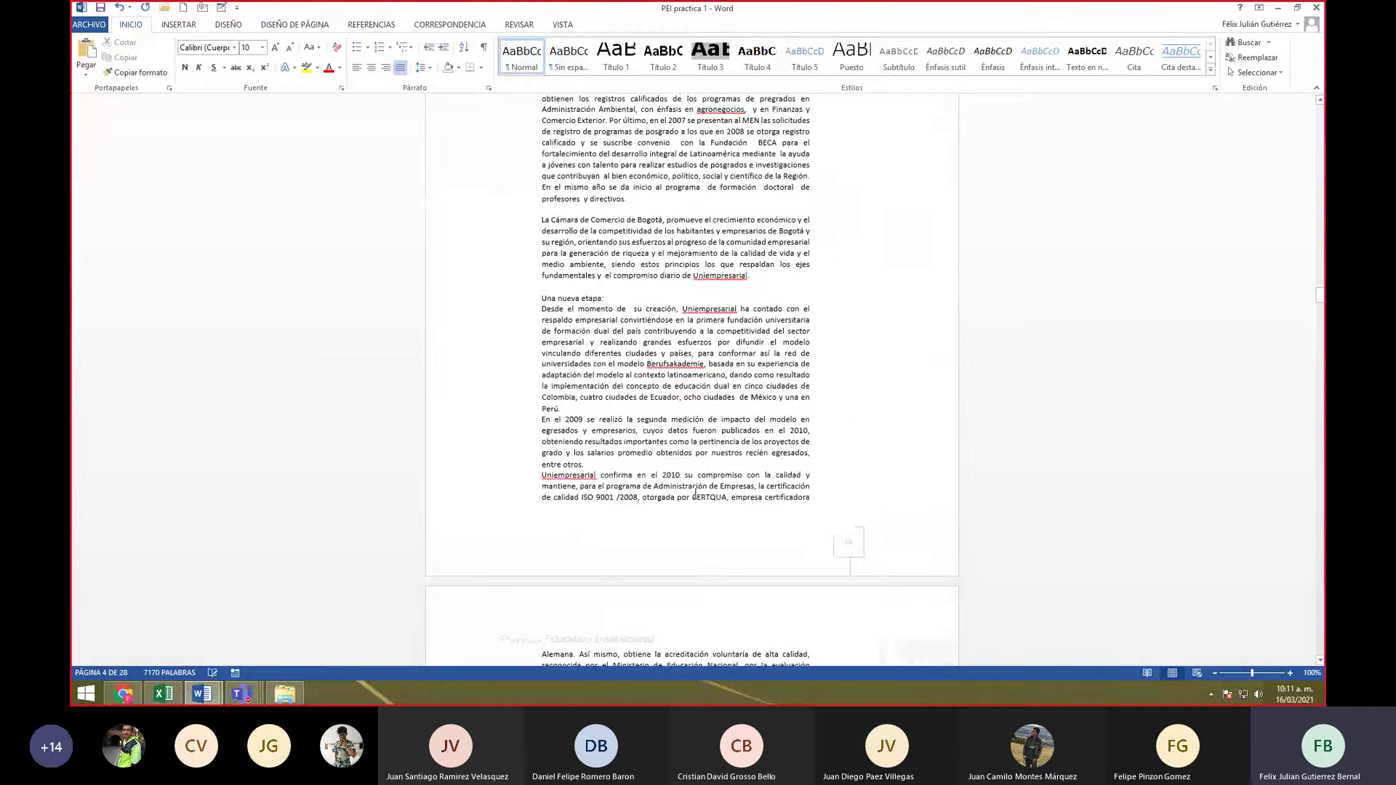
pyautogui.scroll(-20, 695, 556)
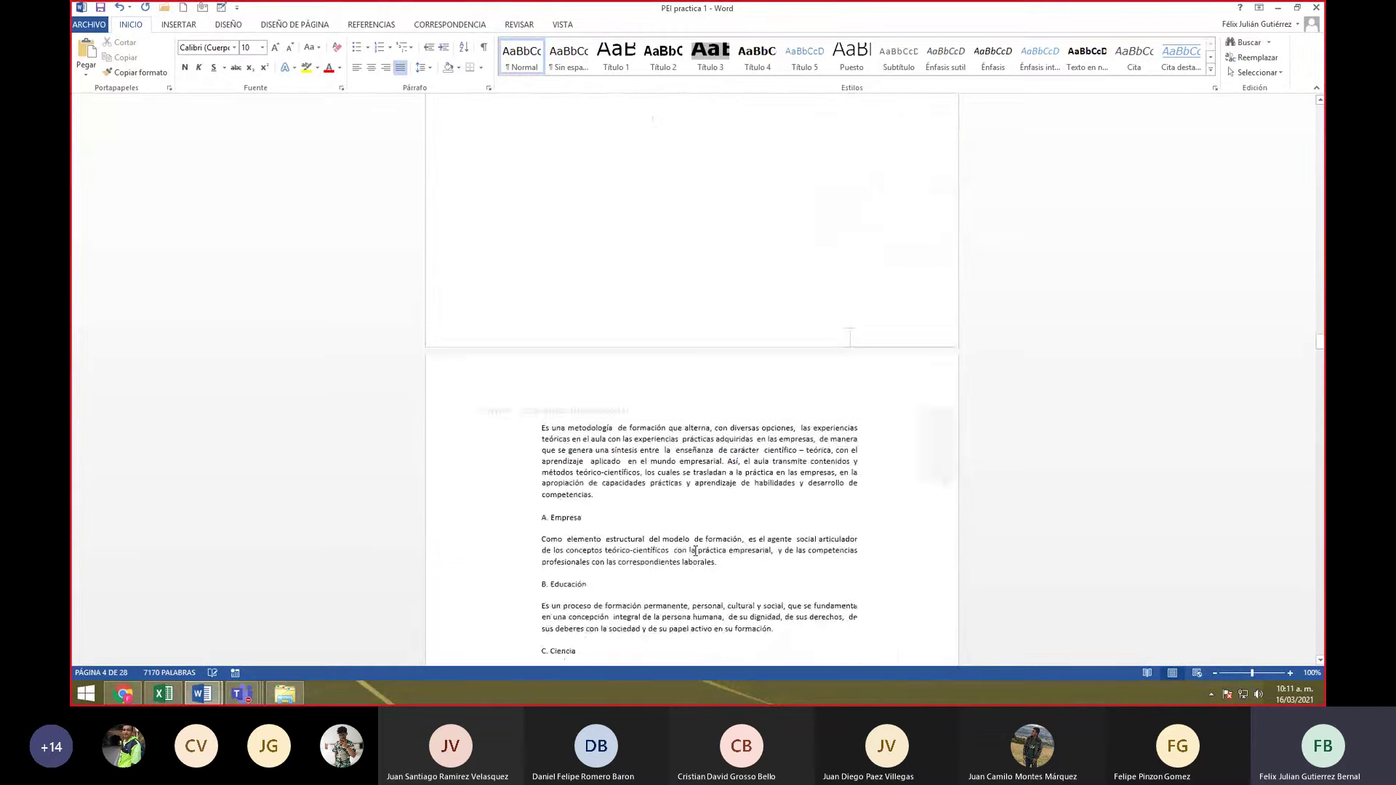
pyautogui.scroll(-10, 682, 544)
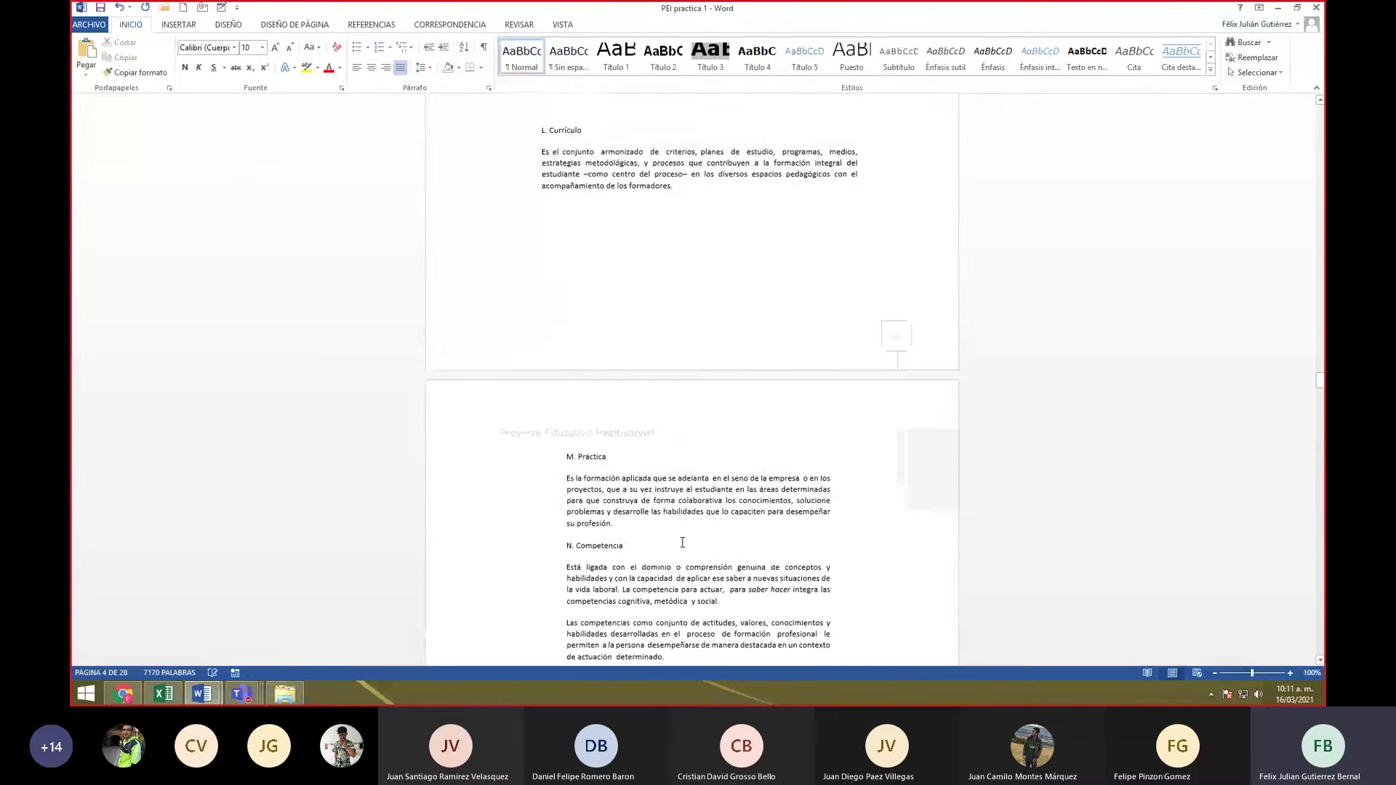
pyautogui.click(597, 281)
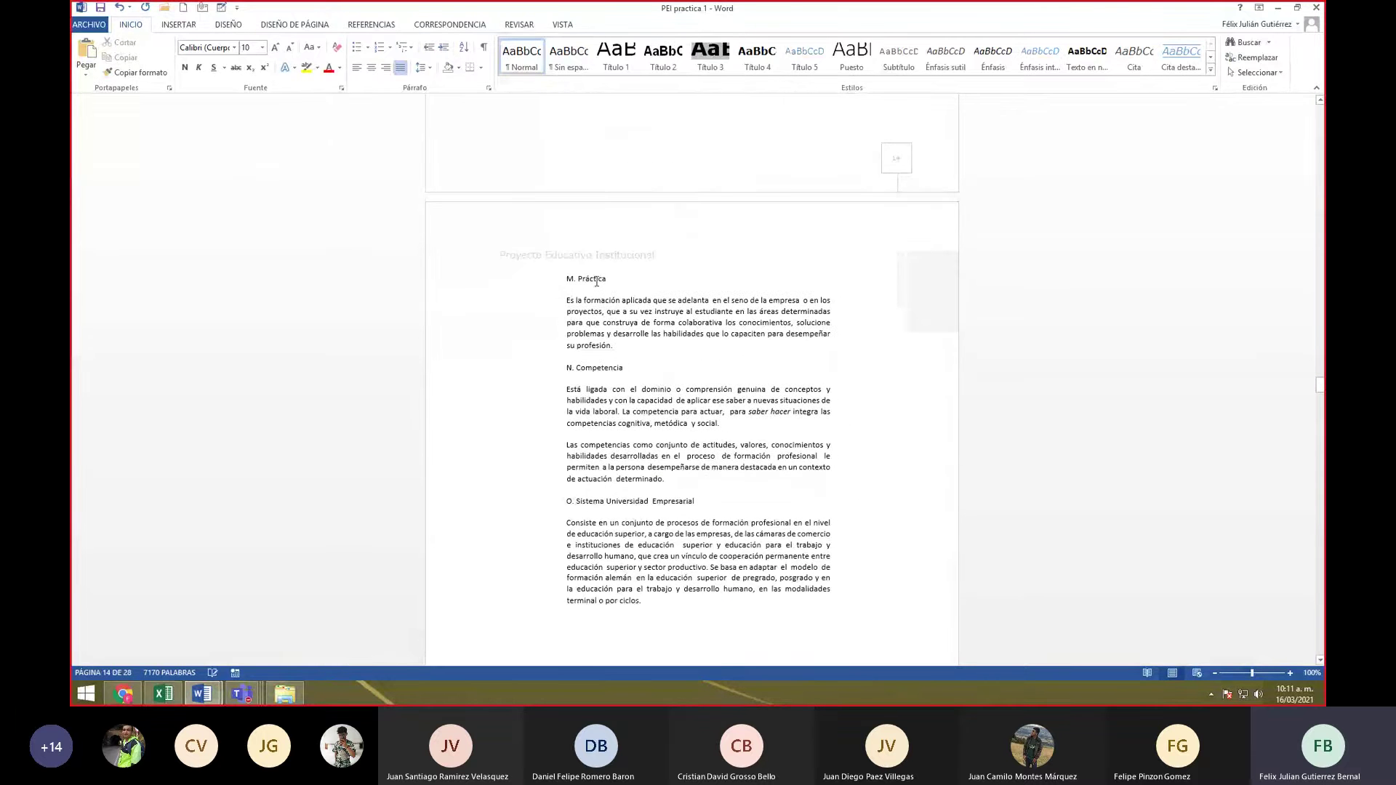
pyautogui.scroll(-15, 702, 485)
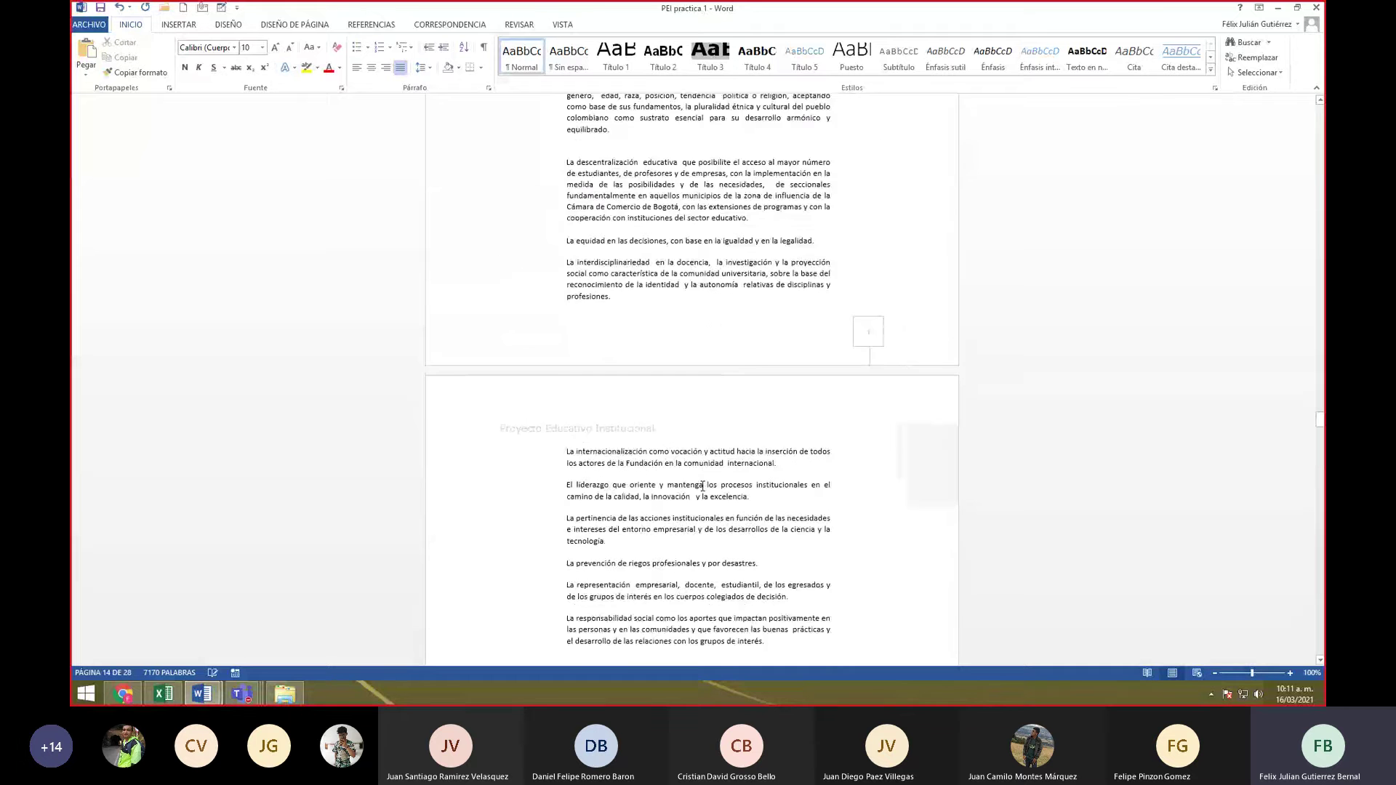
pyautogui.scroll(-15, 702, 486)
pyautogui.scroll(-20, 727, 513)
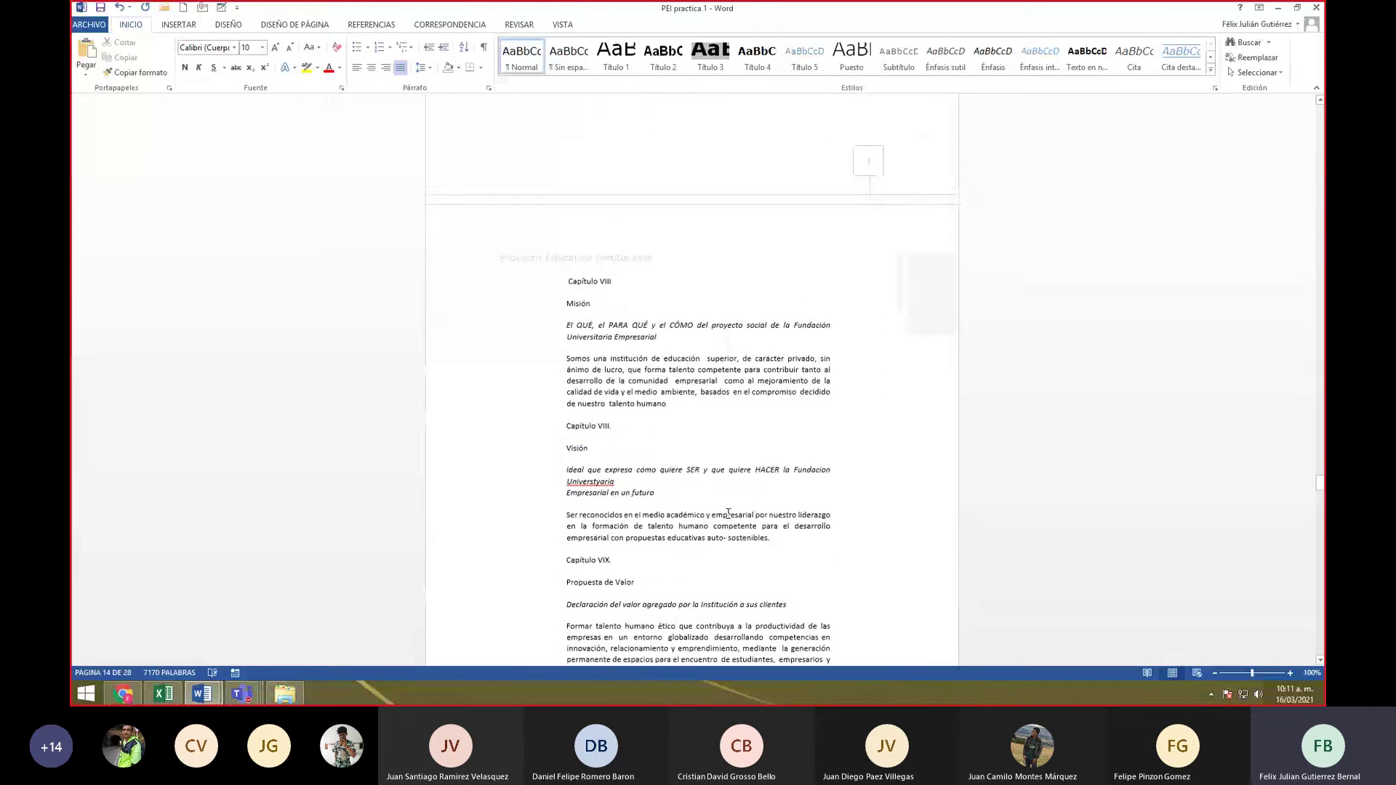
pyautogui.scroll(-7, 727, 513)
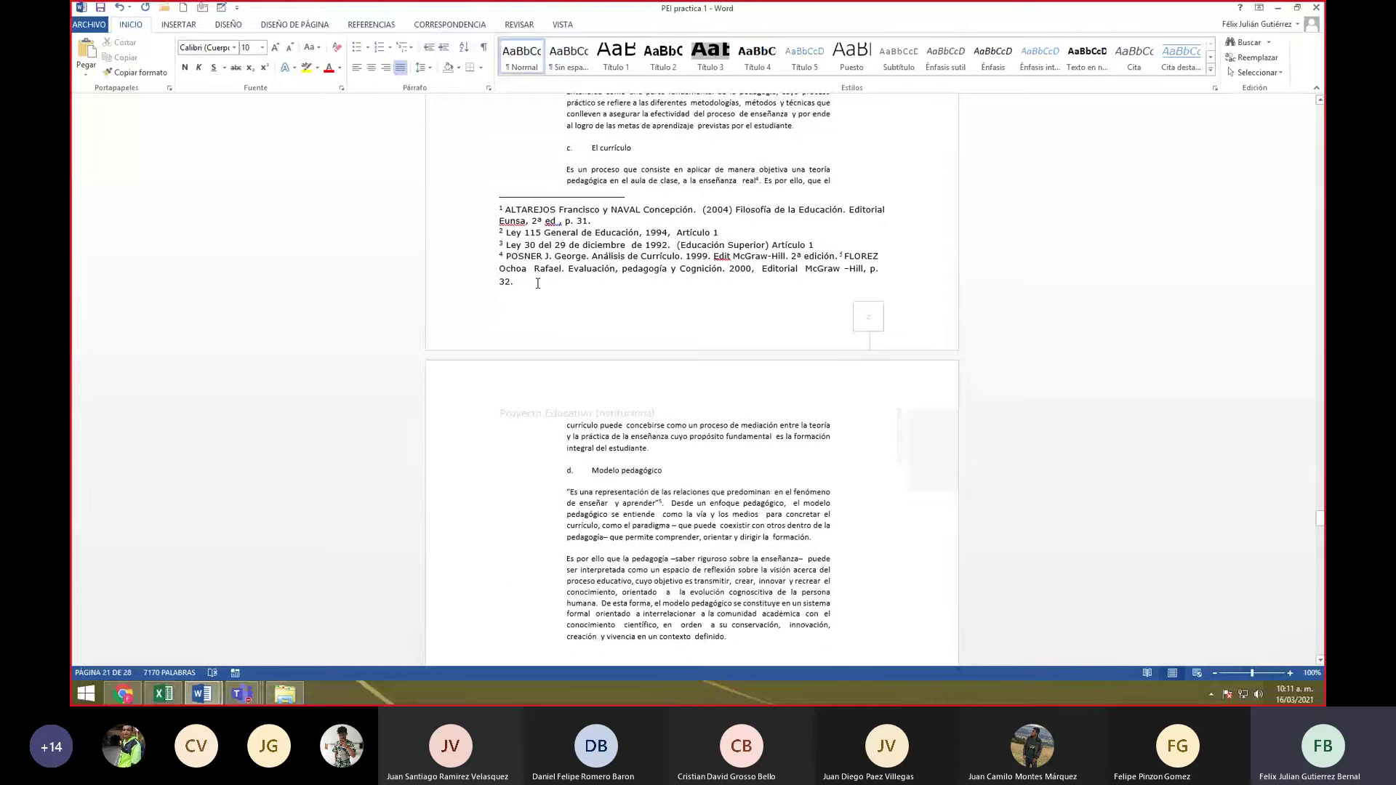
# - Highlight the block of footnotes on page 21 and locate the matching reference mark in the quotation about higher education
pyautogui.moveTo(516, 282); pyautogui.dragTo(499, 209)
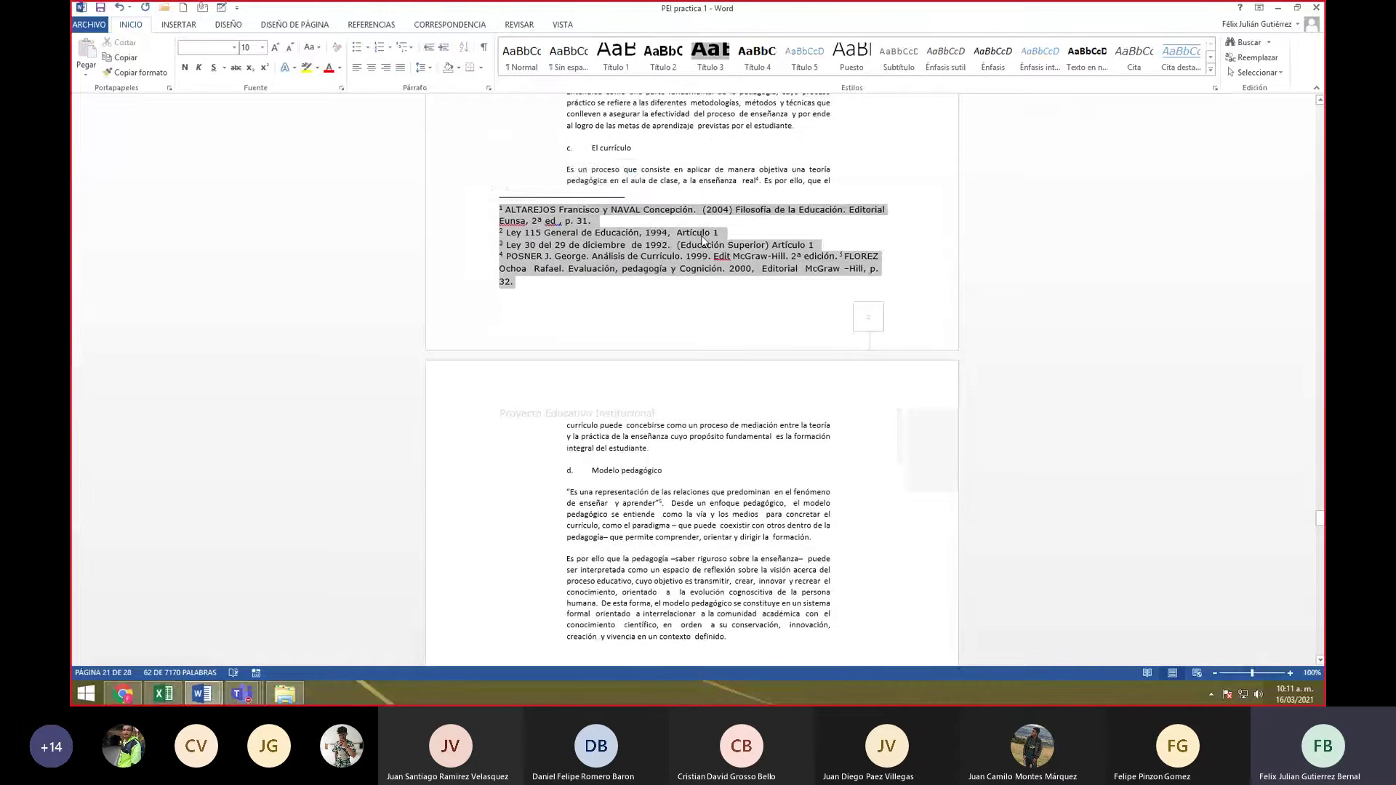
pyautogui.scroll(5, 840, 356)
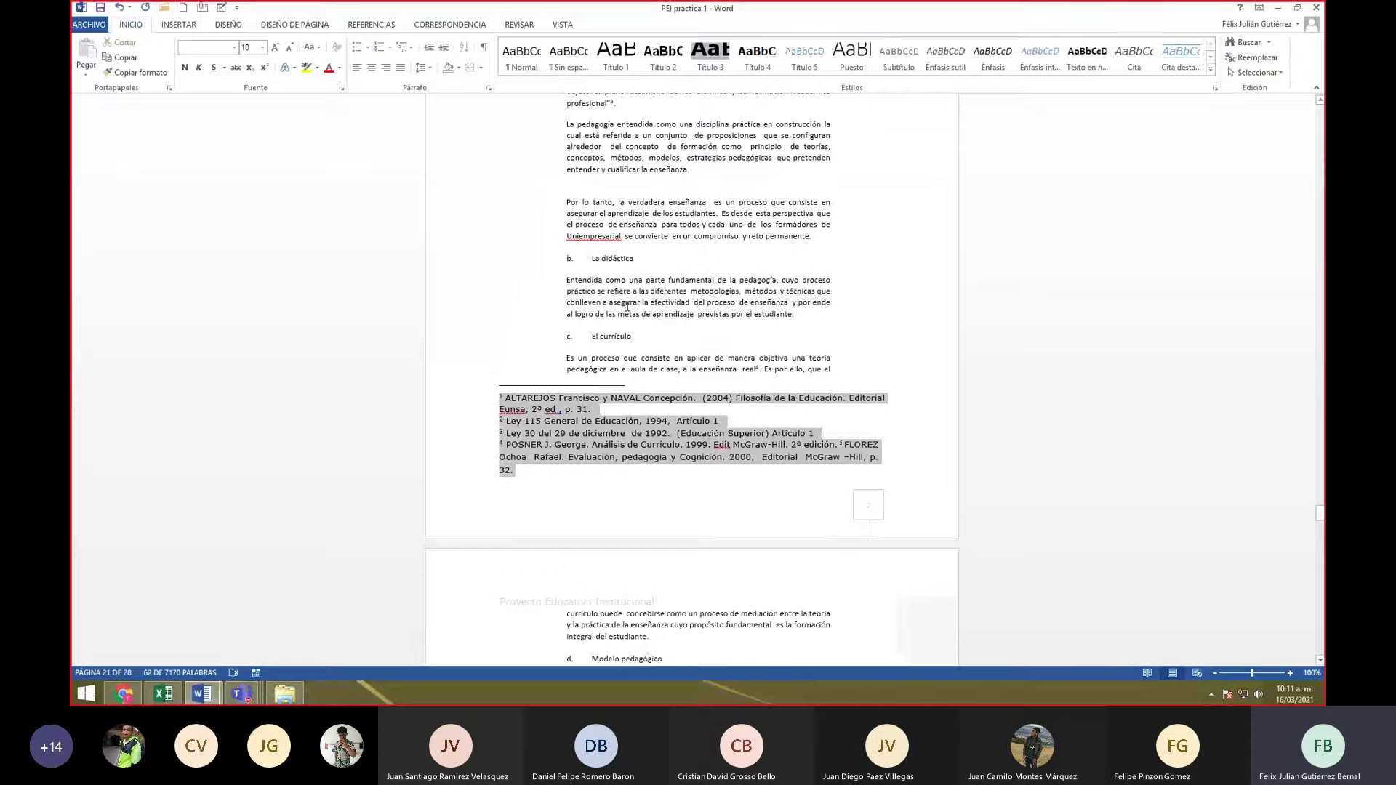
pyautogui.scroll(2, 611, 206)
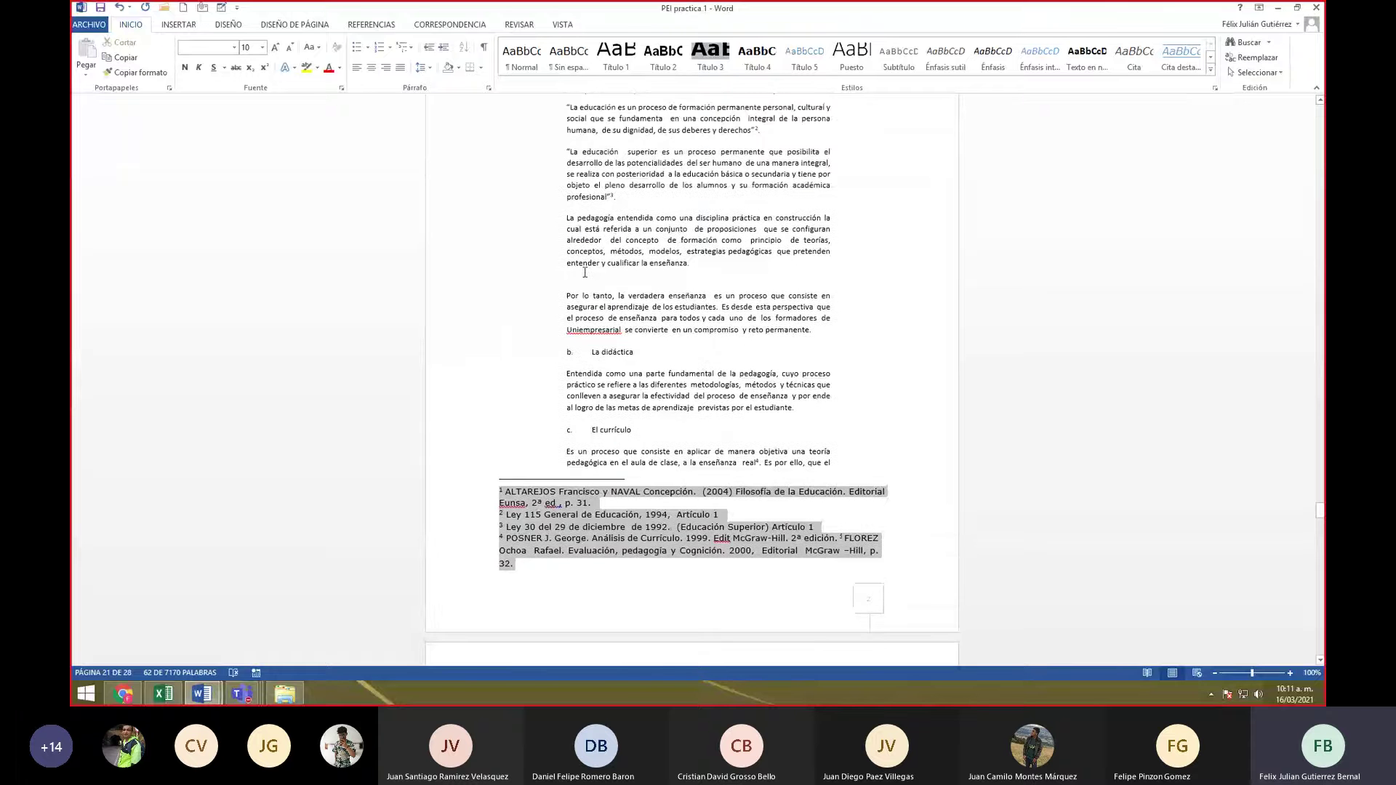
pyautogui.click(611, 206)
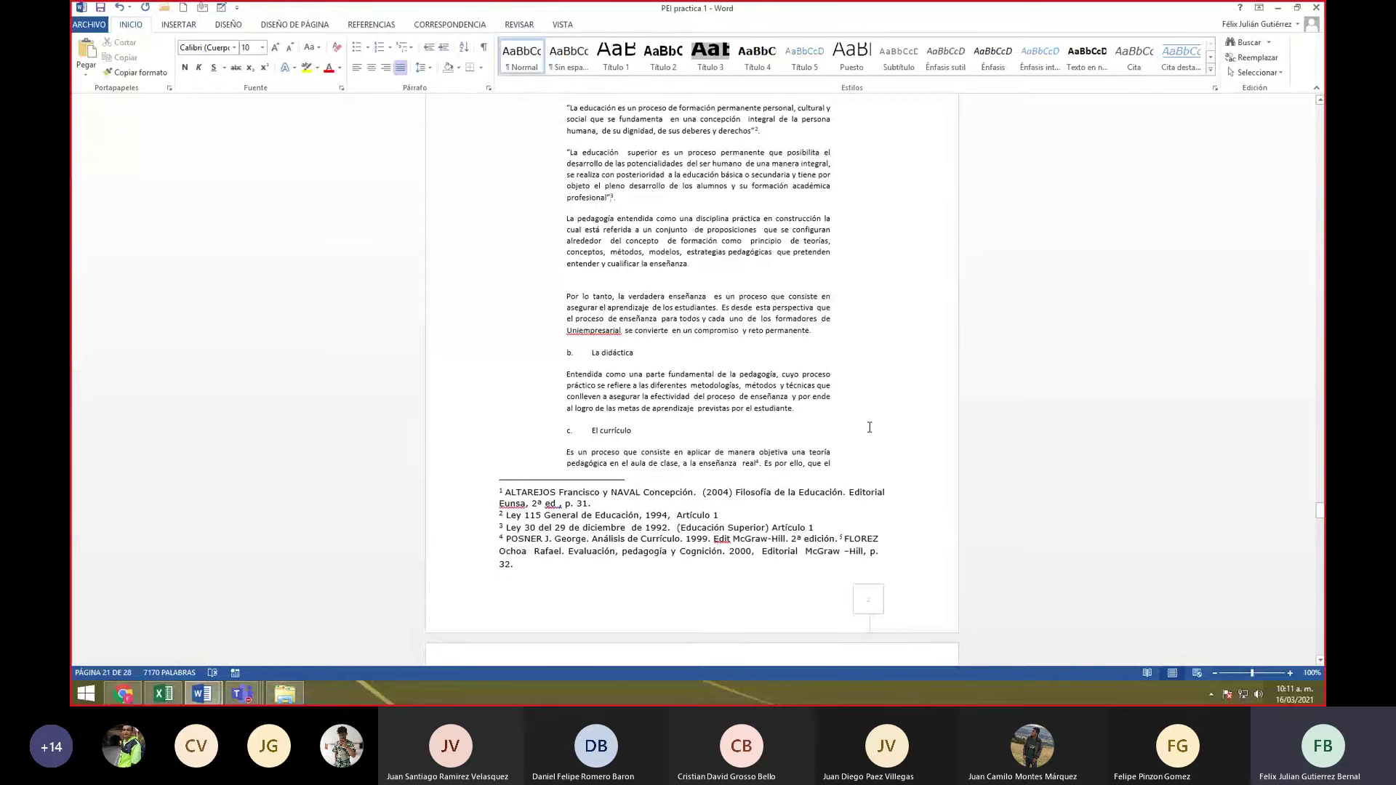
# - Examine the following pages down to the Universidad de Harvard reference under "C. Estructura del conocimiento"
pyautogui.scroll(-18, 870, 427)
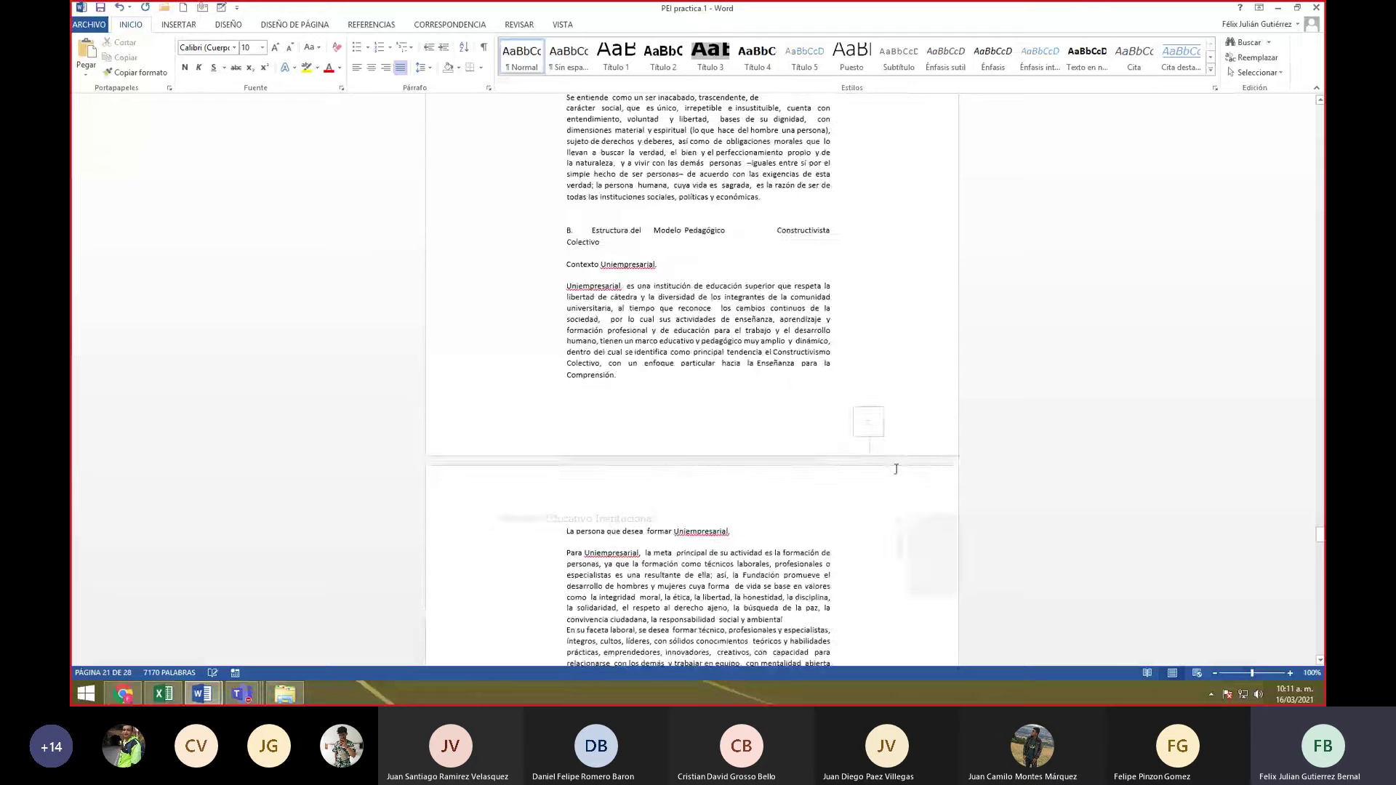
pyautogui.scroll(-5, 895, 469)
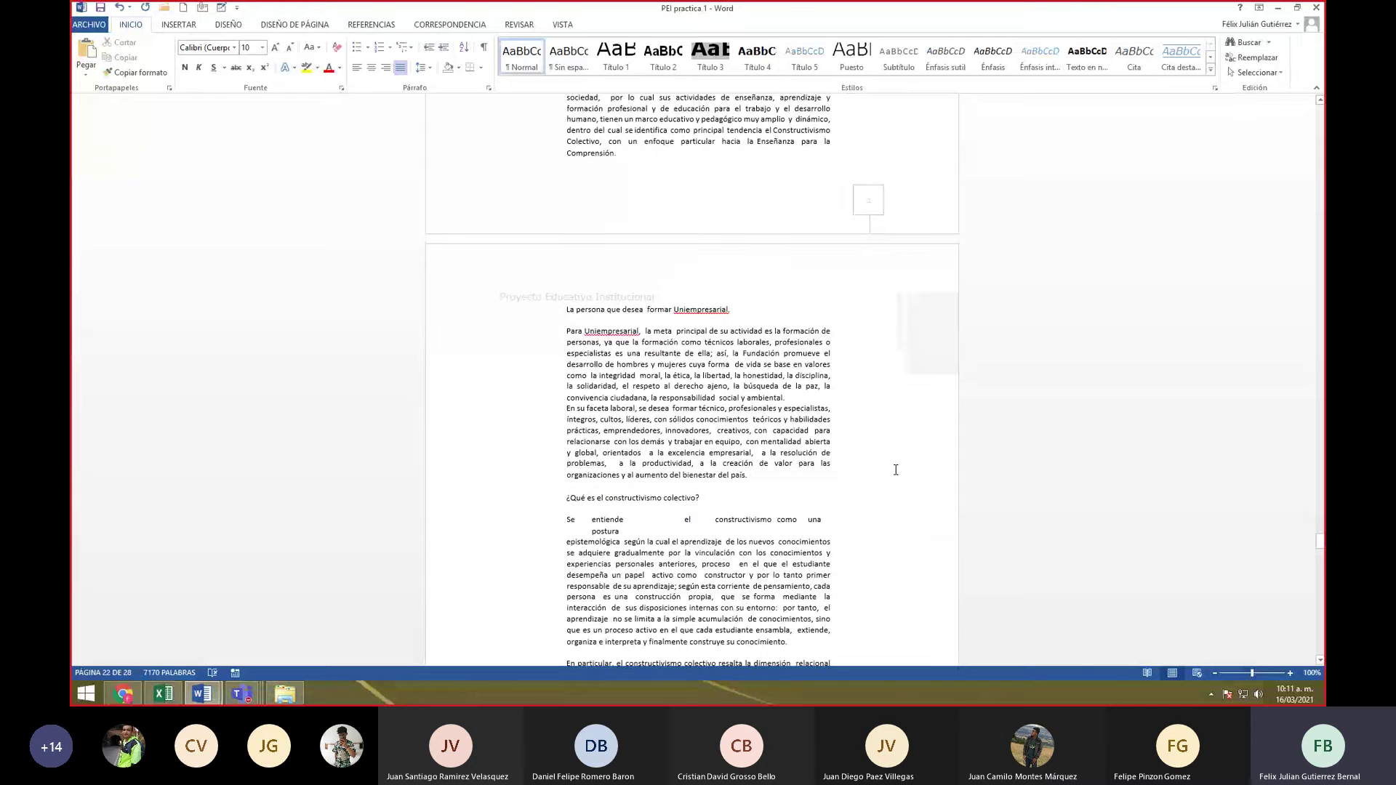
pyautogui.scroll(-20, 811, 372)
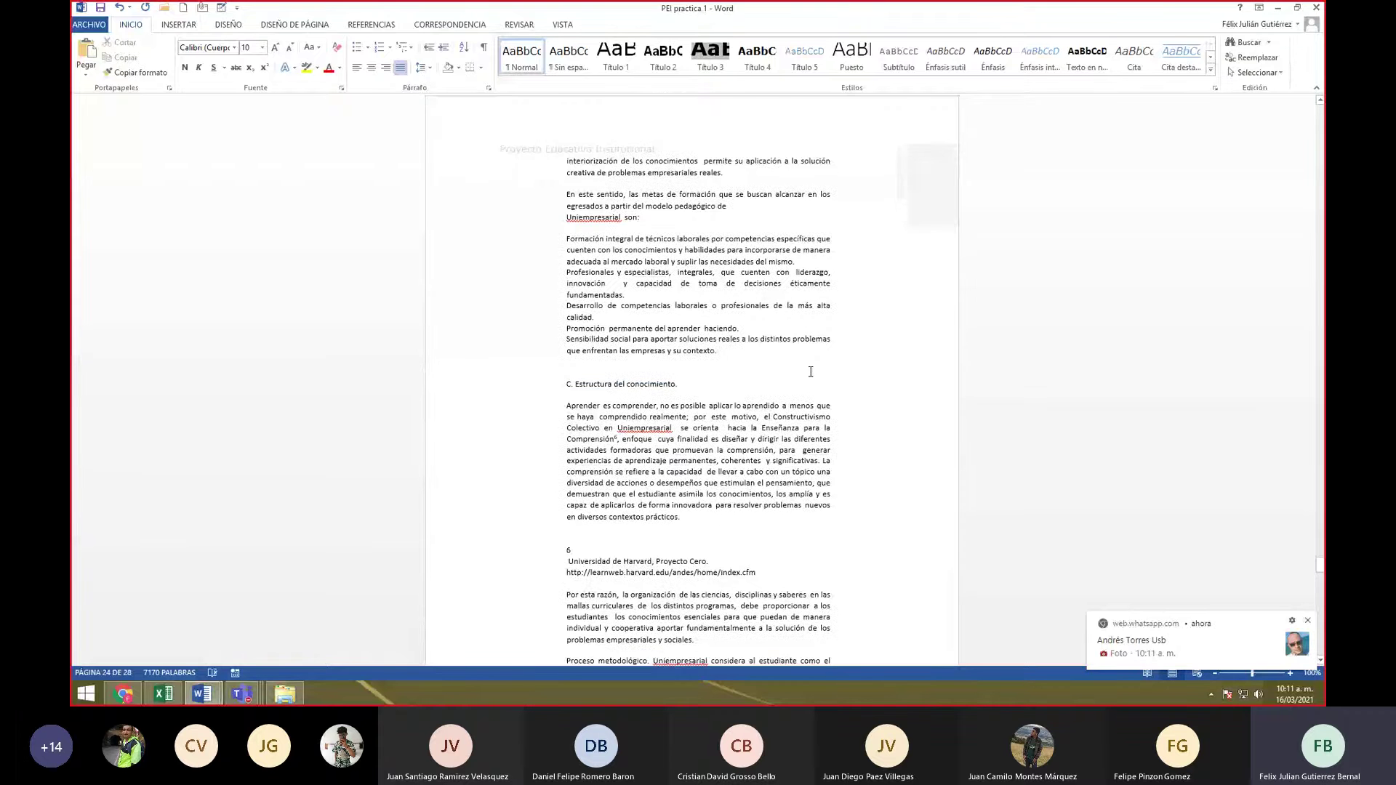
pyautogui.scroll(-5, 810, 373)
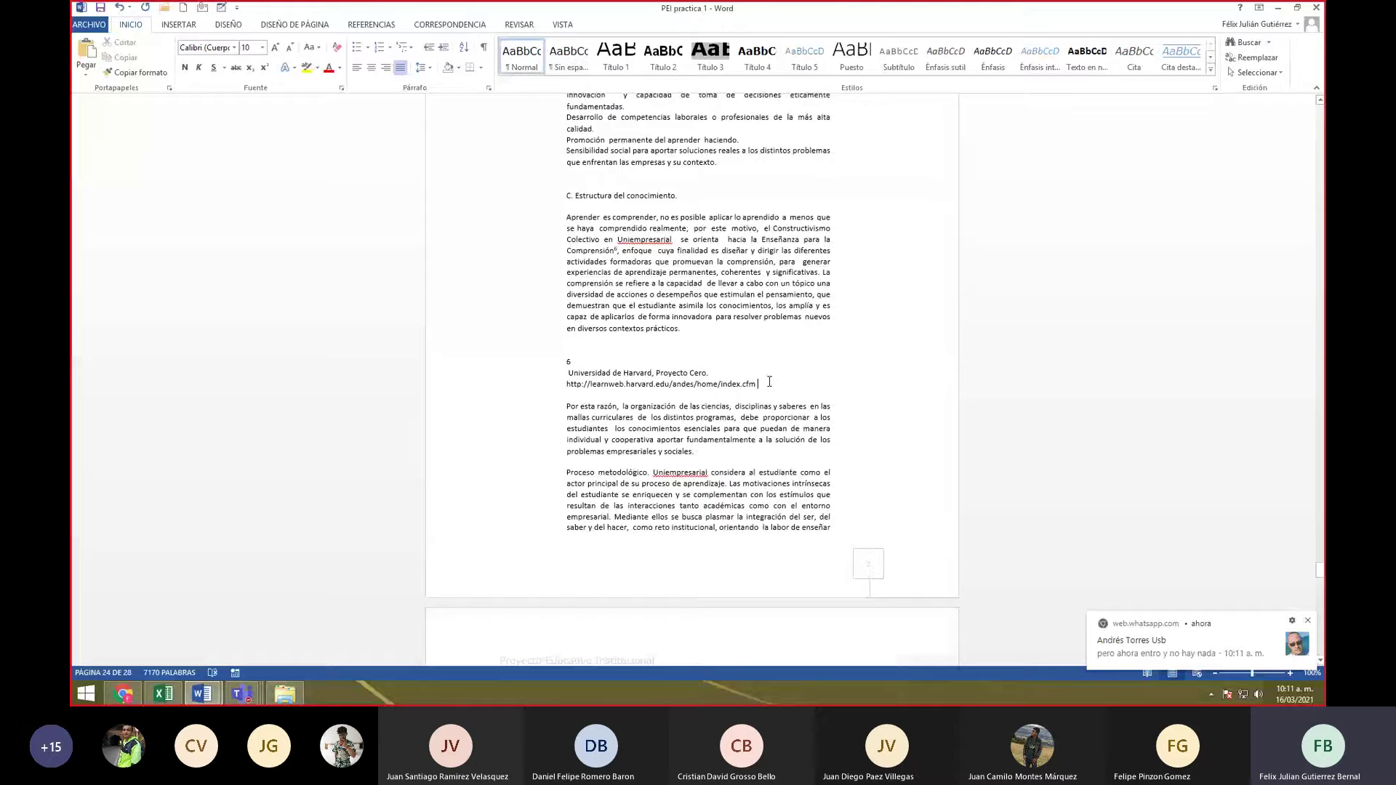
# - Examine the remaining pages of the PEI document down to "Órganos de mejoramiento continuo" on the last page
pyautogui.click(1310, 621)
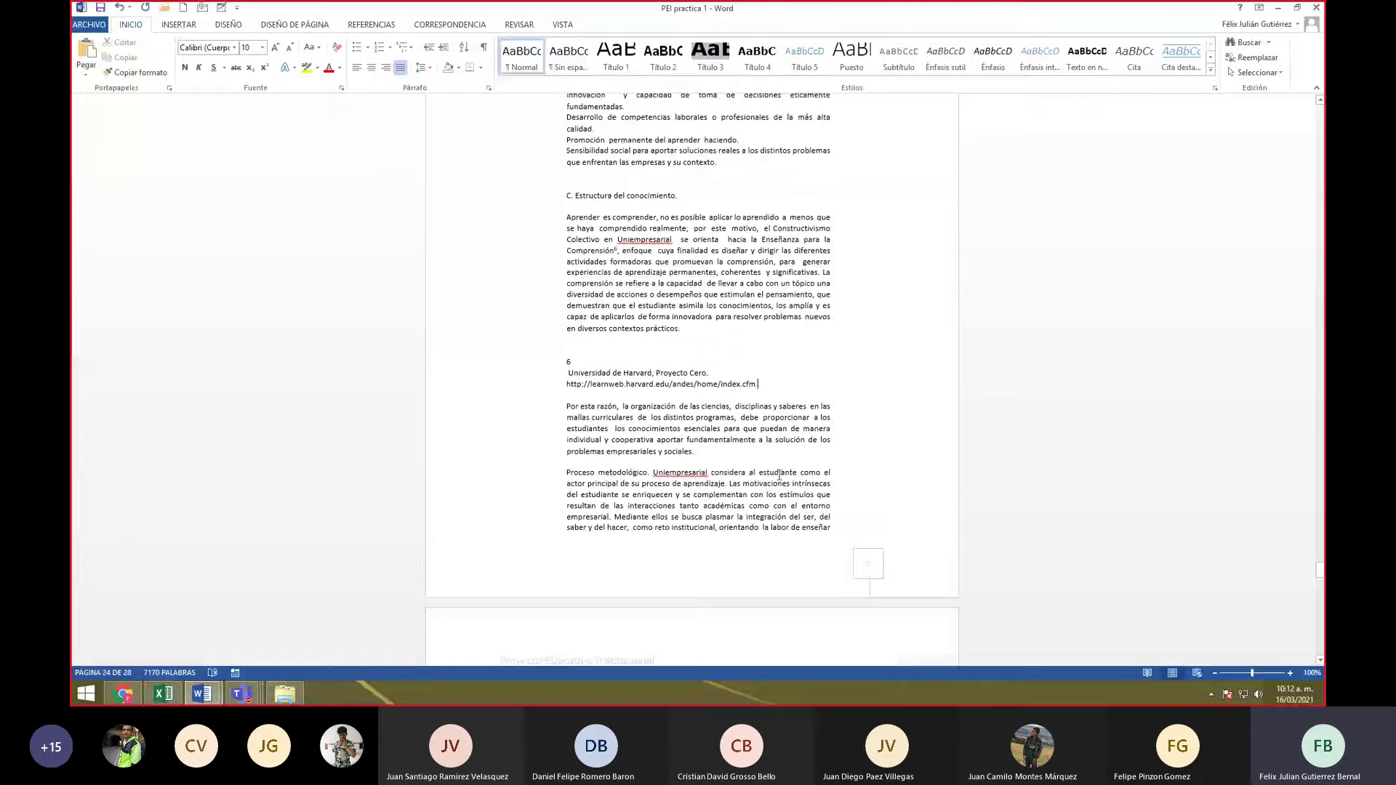
pyautogui.scroll(-1, 768, 483)
pyautogui.scroll(-10, 768, 481)
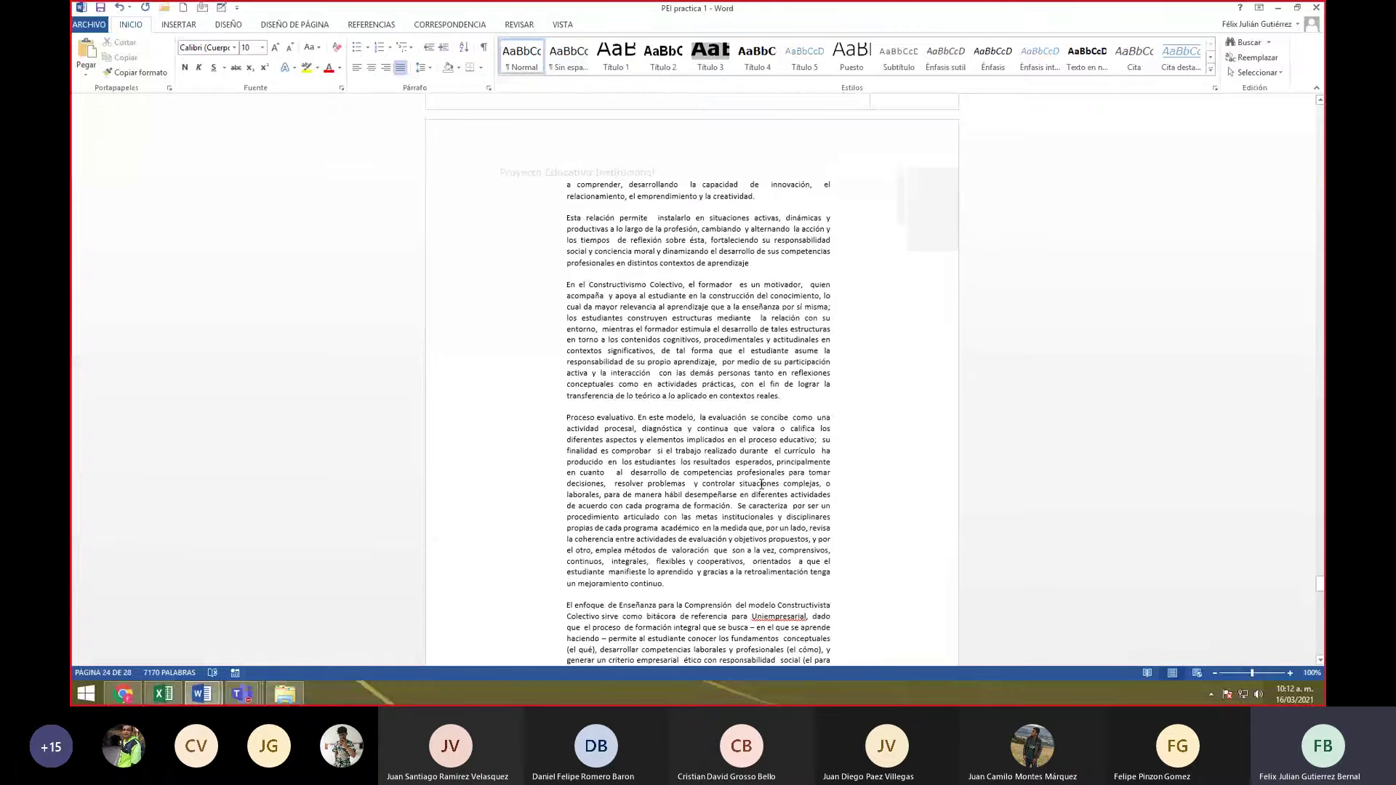
pyautogui.scroll(-15, 762, 484)
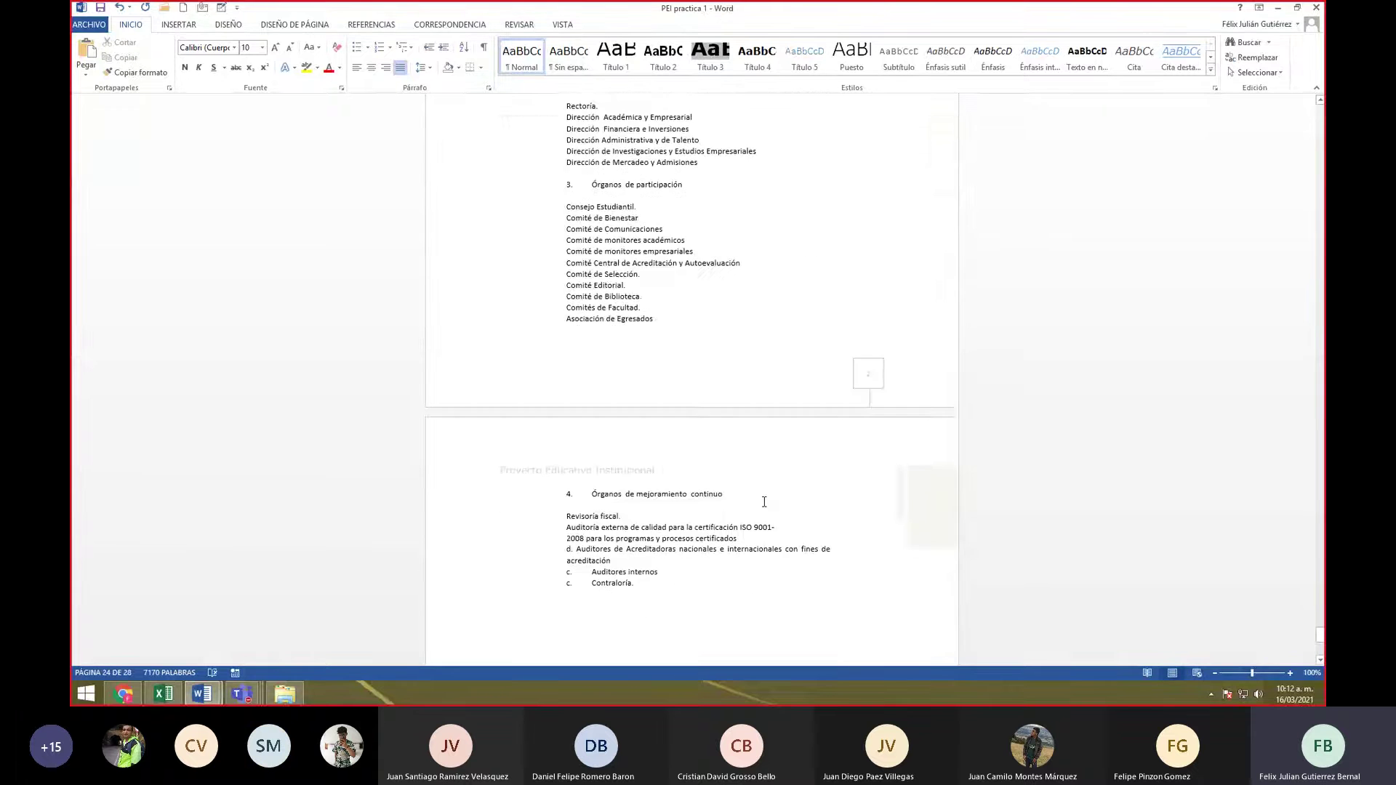
pyautogui.scroll(4, 764, 501)
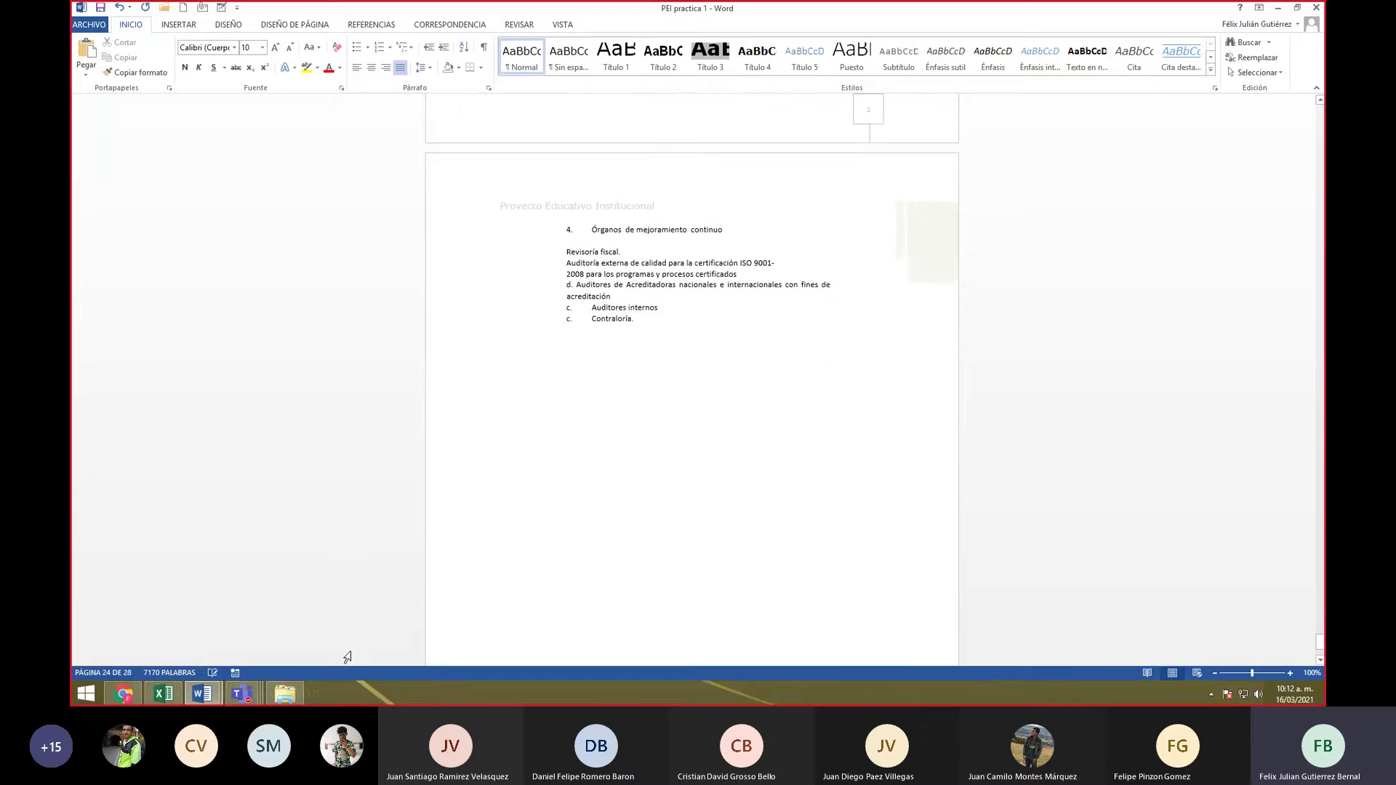
# - Switch to the "practica 1 informatica general" document and highlight point 5, followed by points 1 to 4 of the task list
pyautogui.moveTo(196, 699)
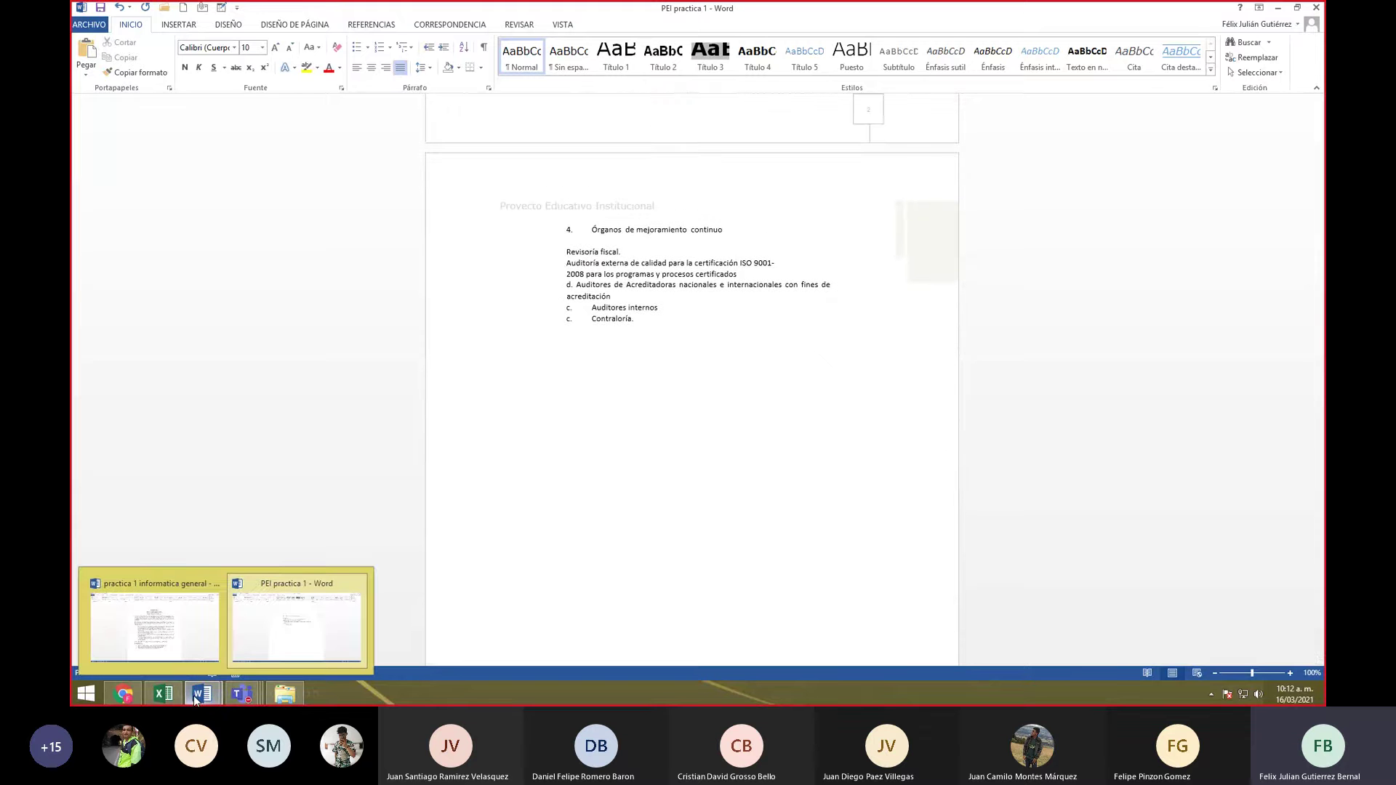
pyautogui.click(187, 644)
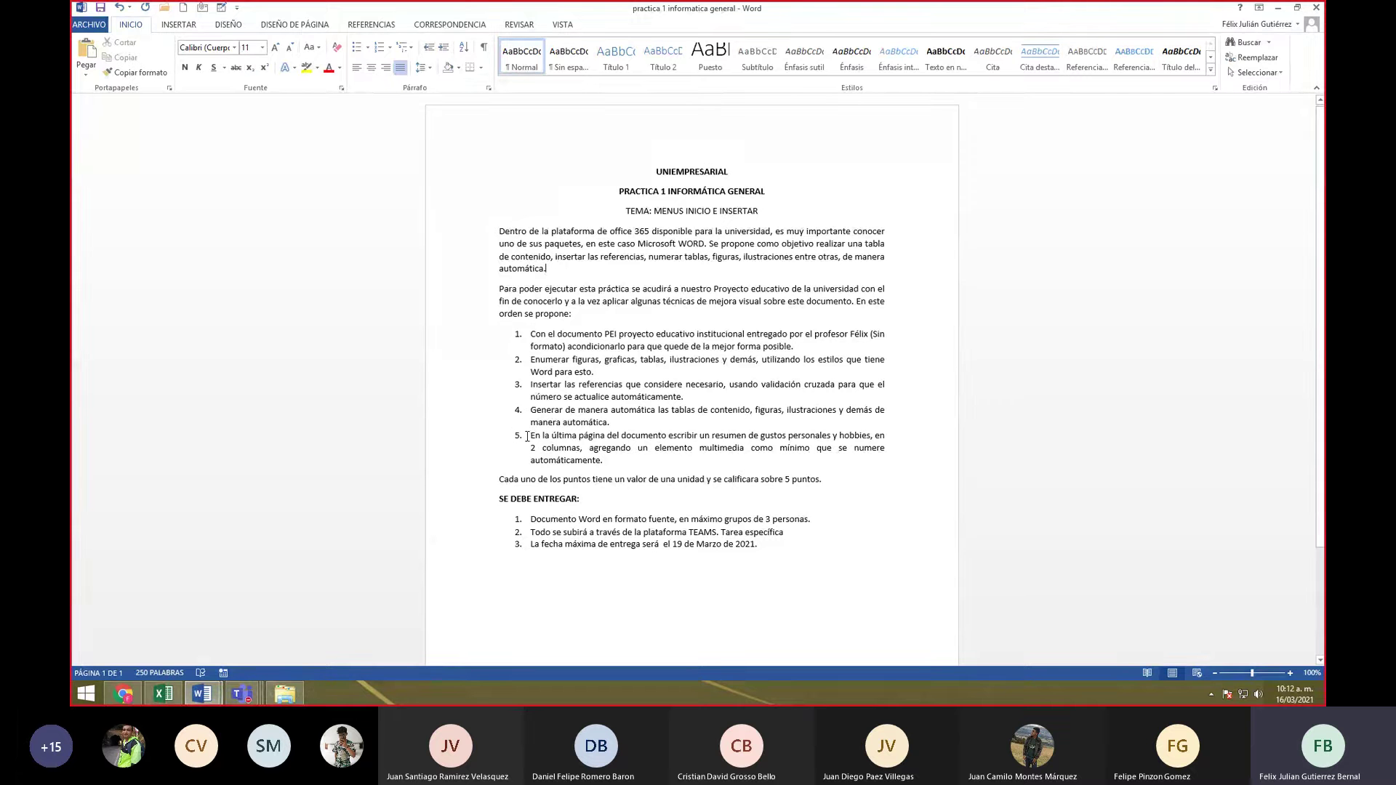
pyautogui.moveTo(527, 437); pyautogui.dragTo(624, 469)
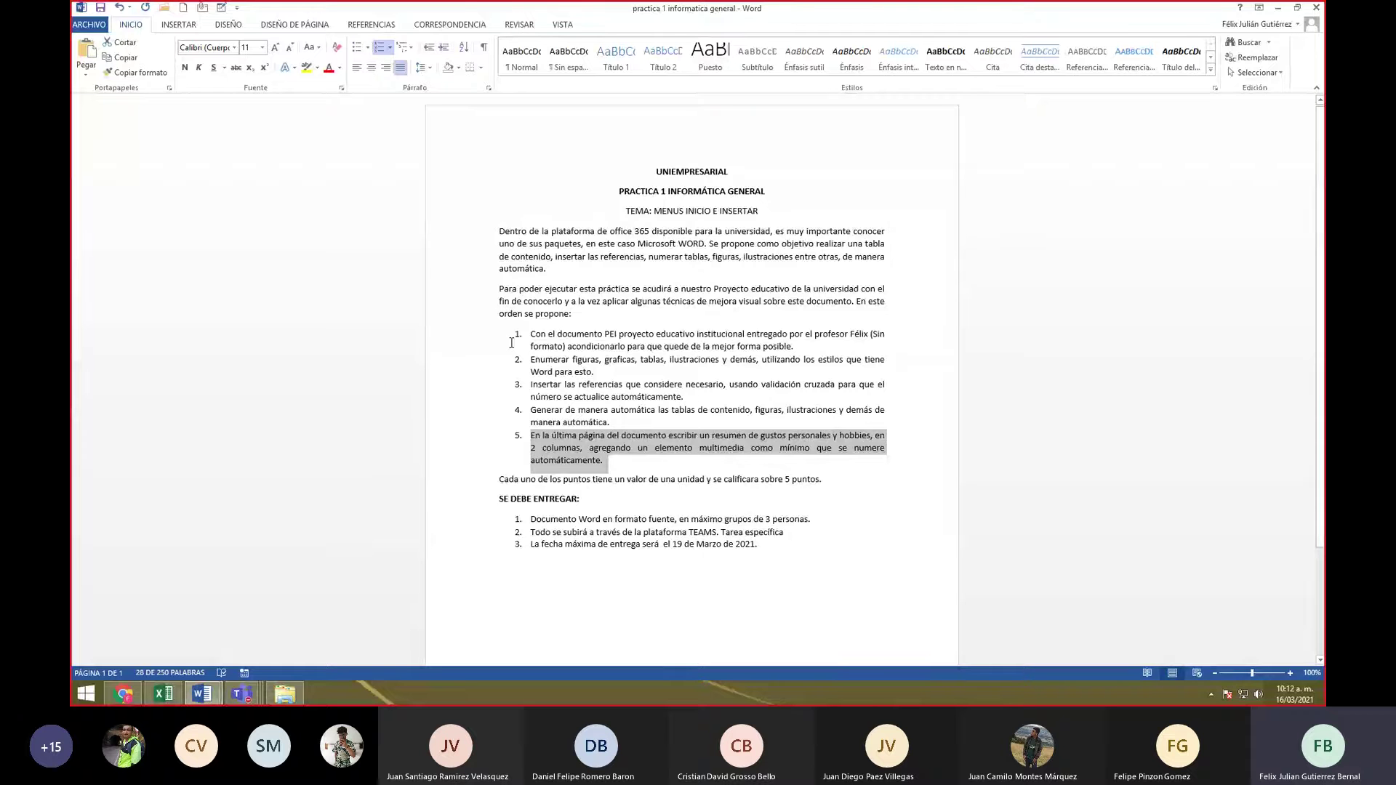
pyautogui.moveTo(511, 344); pyautogui.dragTo(512, 418)
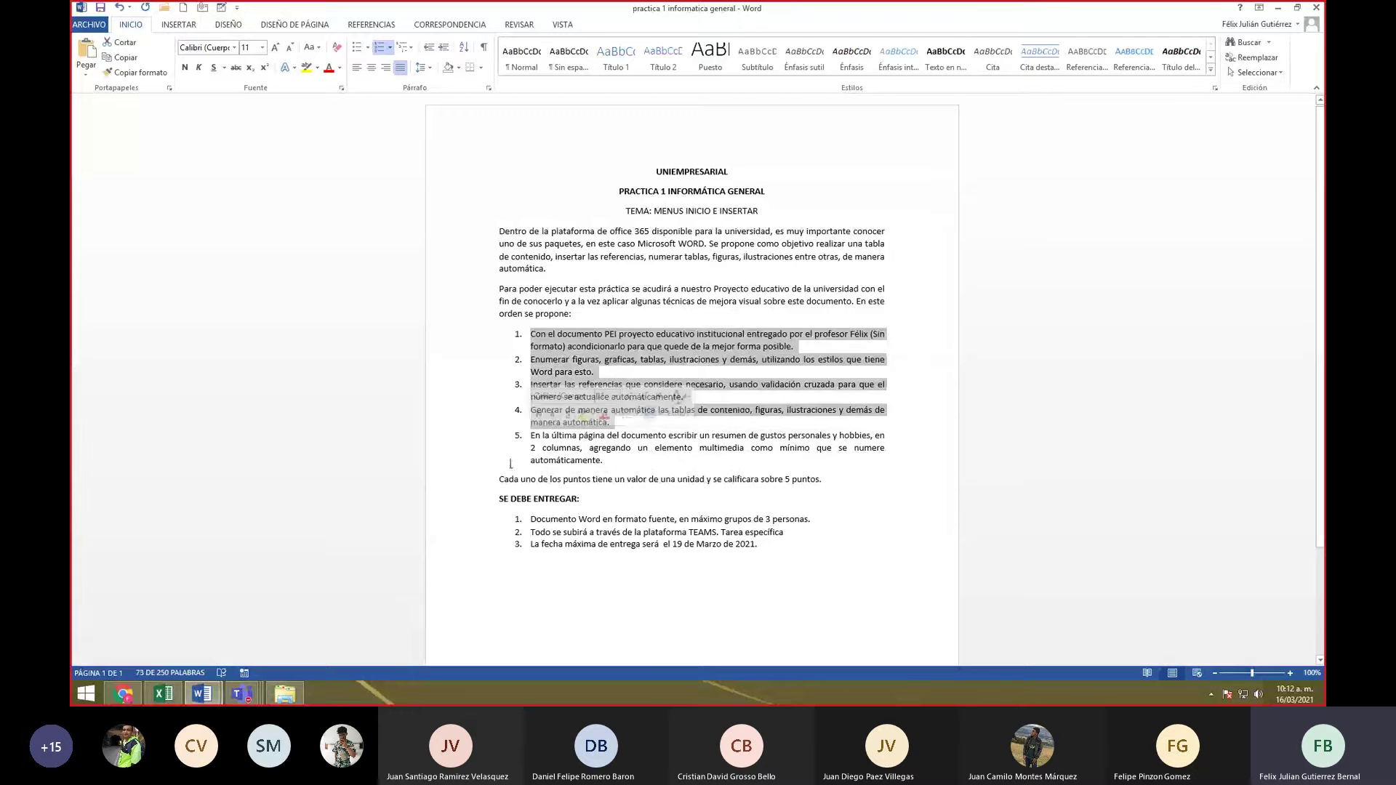
# - Go over the numbered points, highlight "Documento Word en formato" under "SE DEBE ENTREGAR", and select point 5 again
pyautogui.click(538, 340)
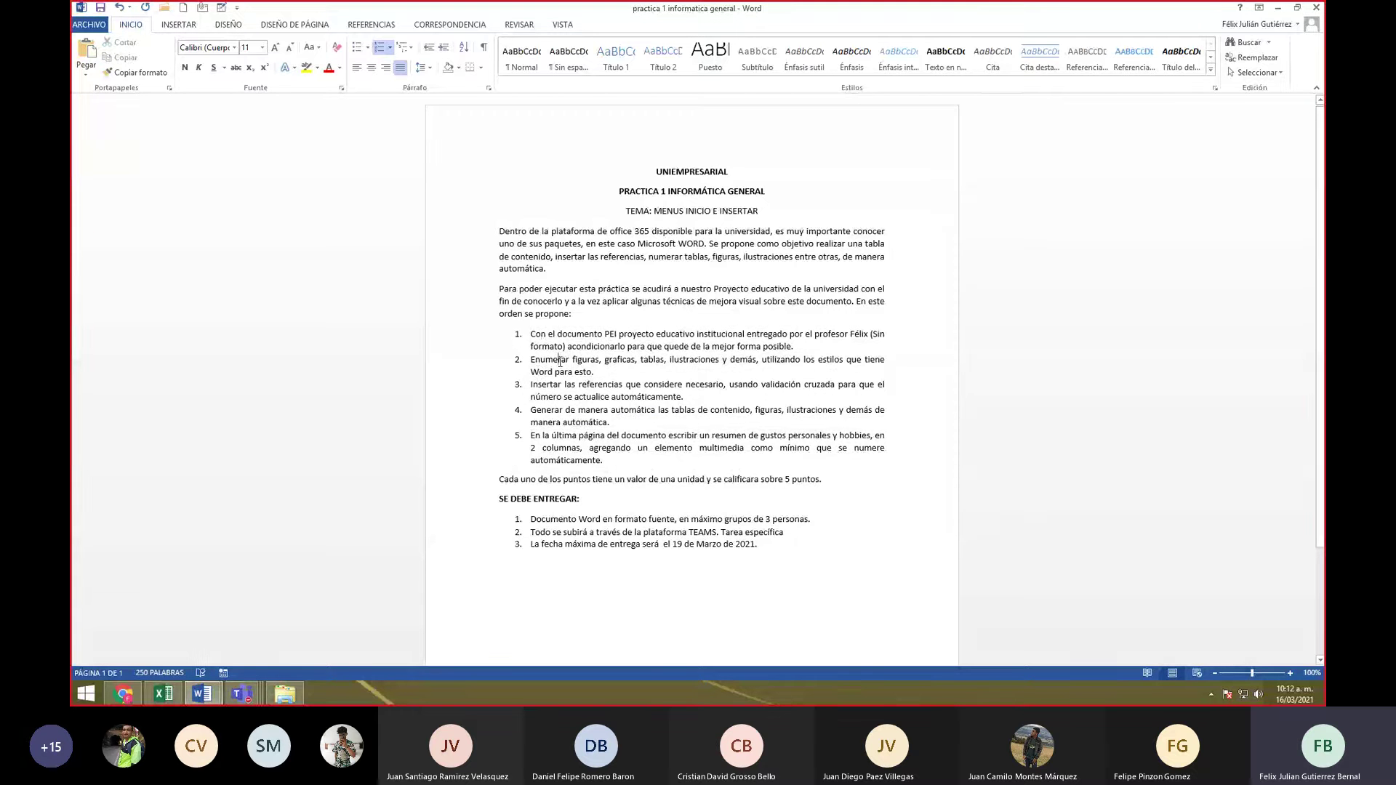
pyautogui.click(584, 439)
pyautogui.click(616, 480)
pyautogui.moveTo(540, 519); pyautogui.dragTo(646, 523)
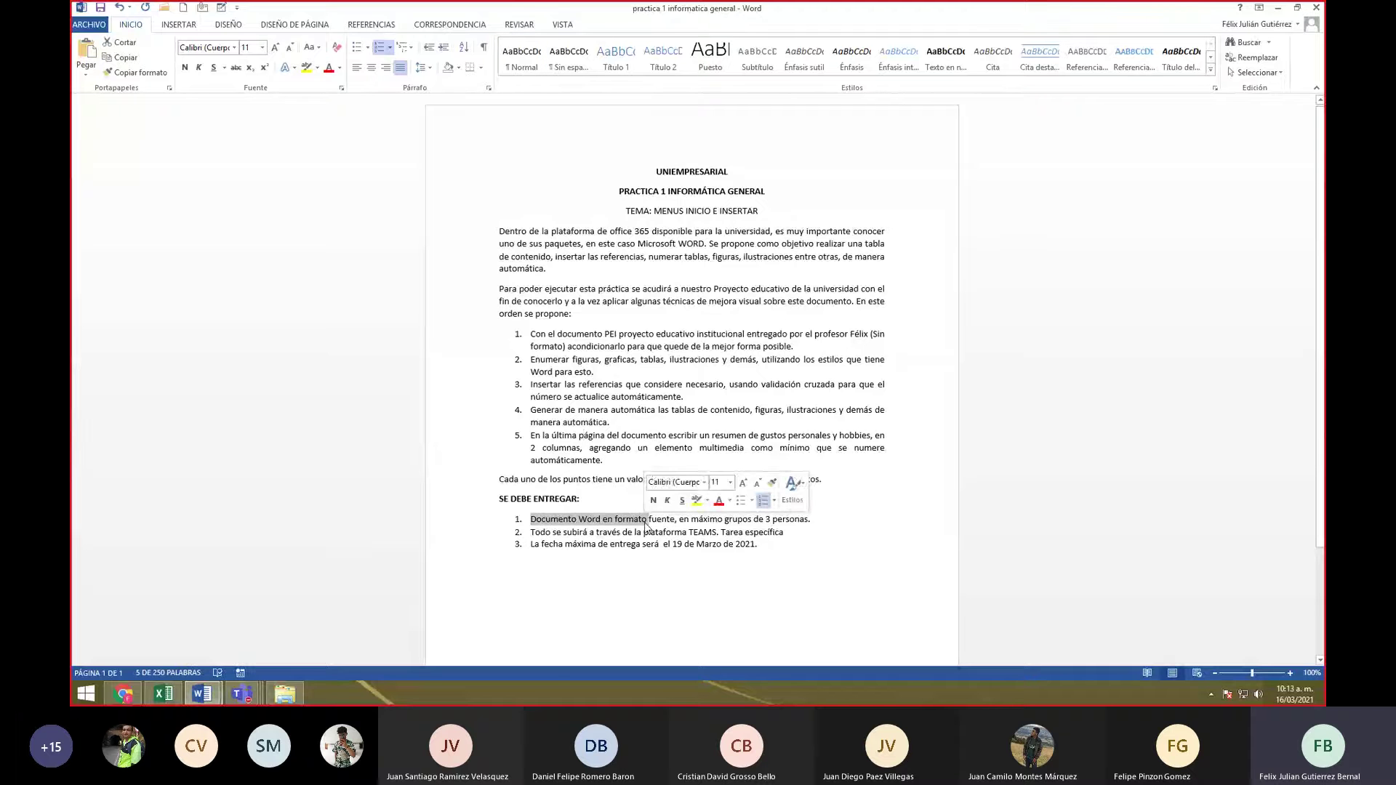
pyautogui.click(643, 523)
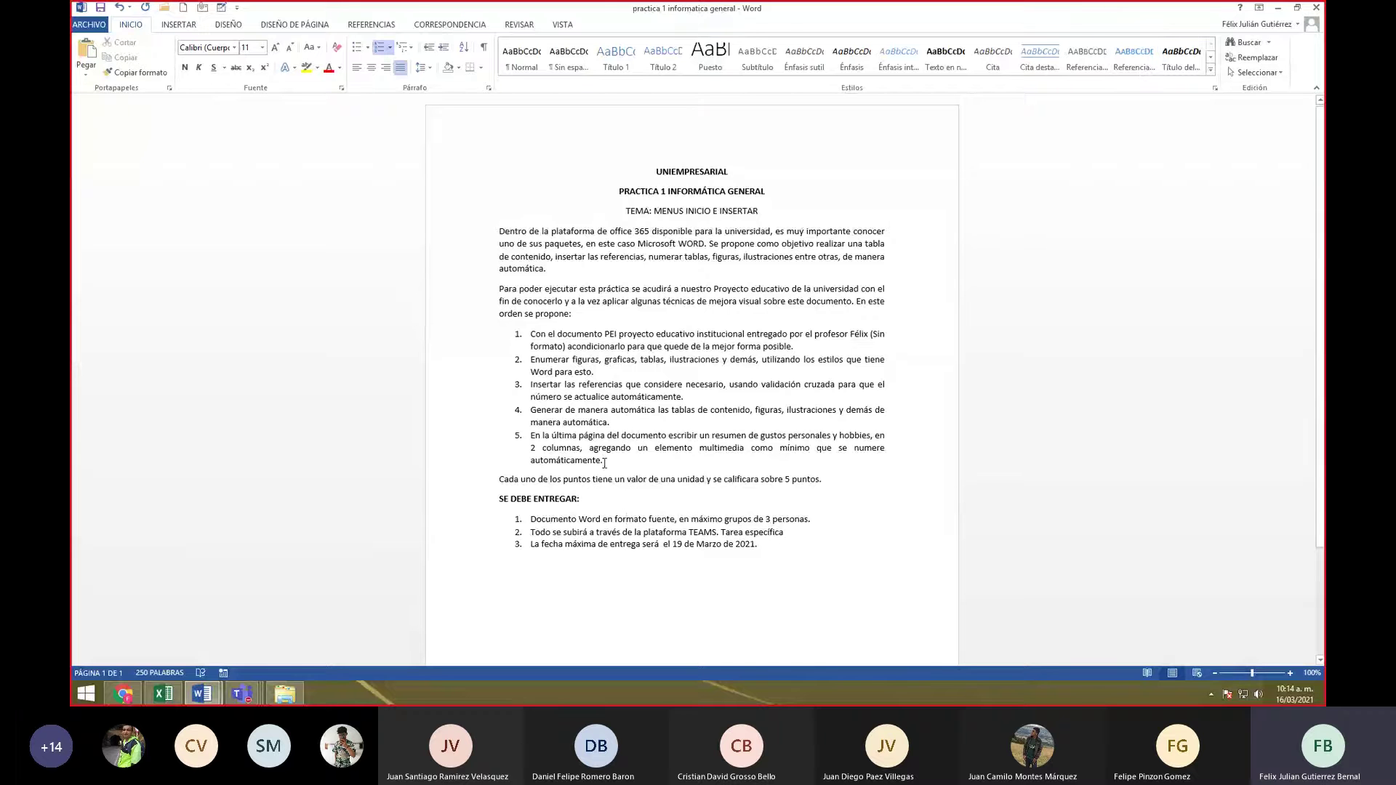
pyautogui.moveTo(603, 461); pyautogui.dragTo(530, 436)
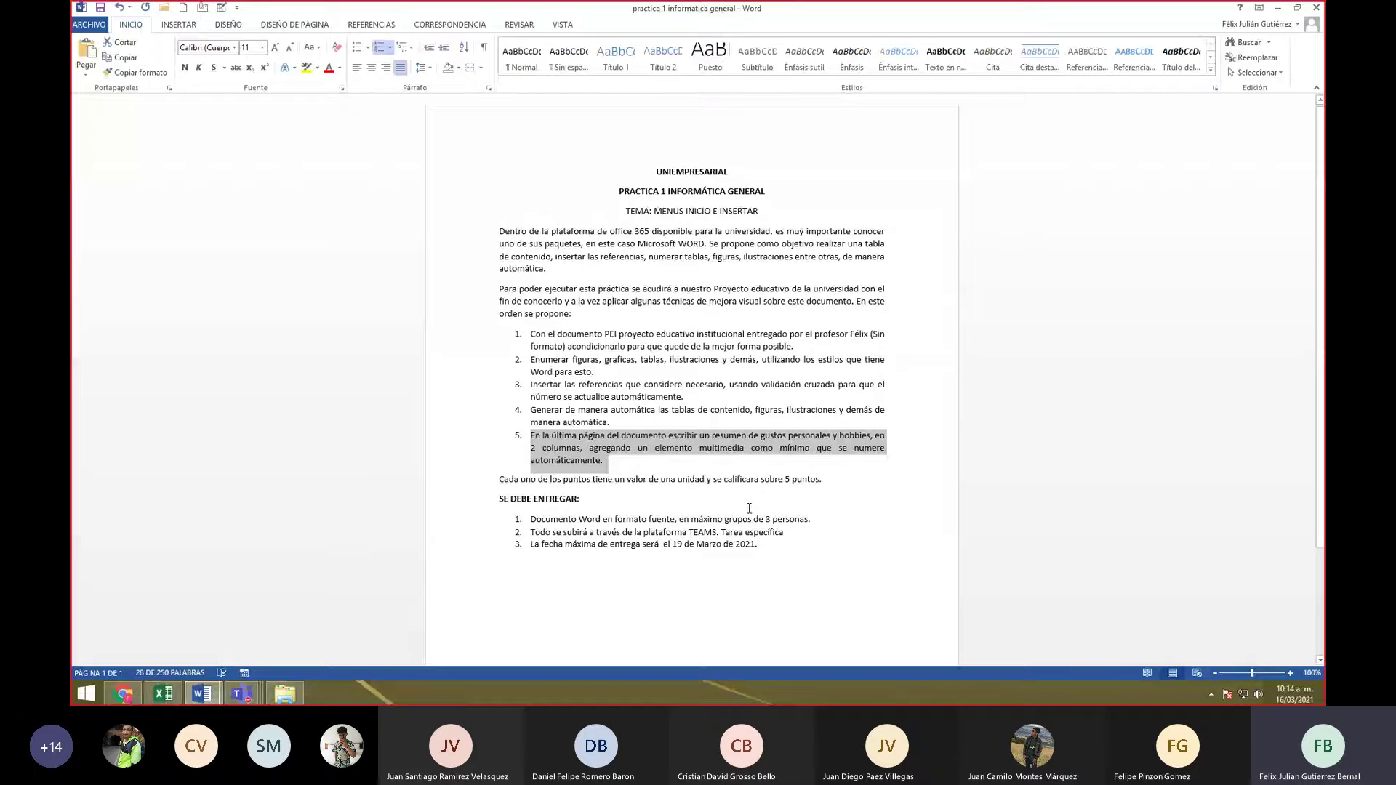
# - Return to the practice assignment document and create a new blank document from there
pyautogui.click(209, 700)
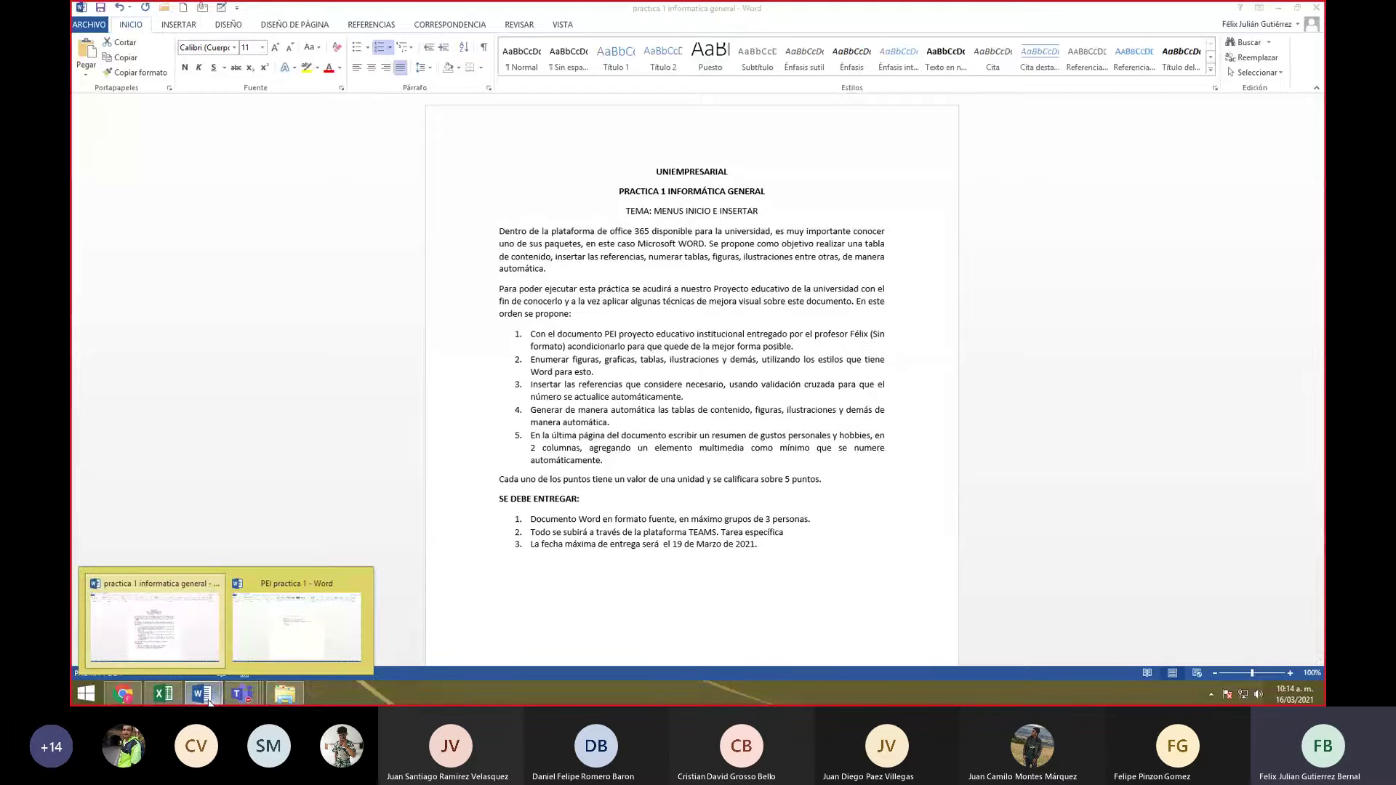
pyautogui.click(187, 605)
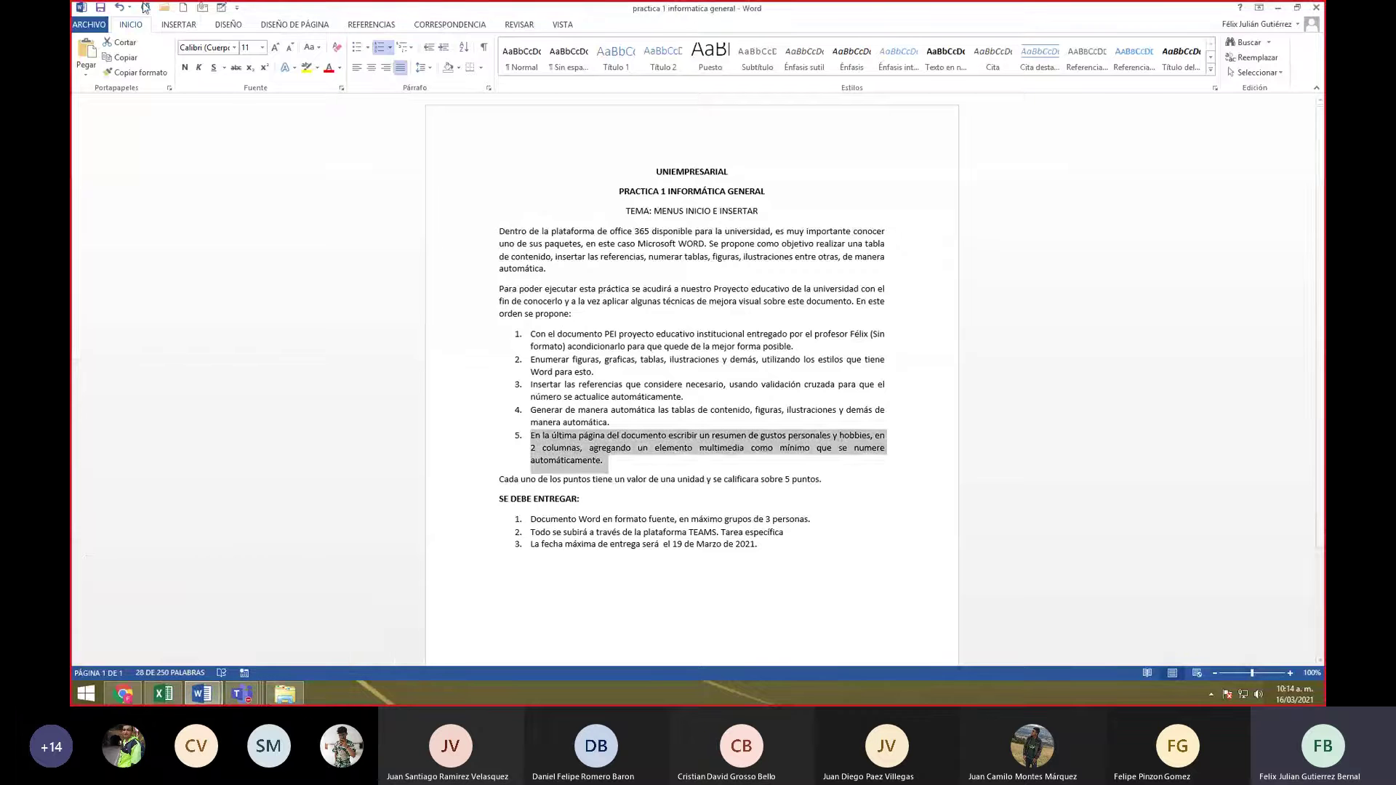
pyautogui.click(184, 7)
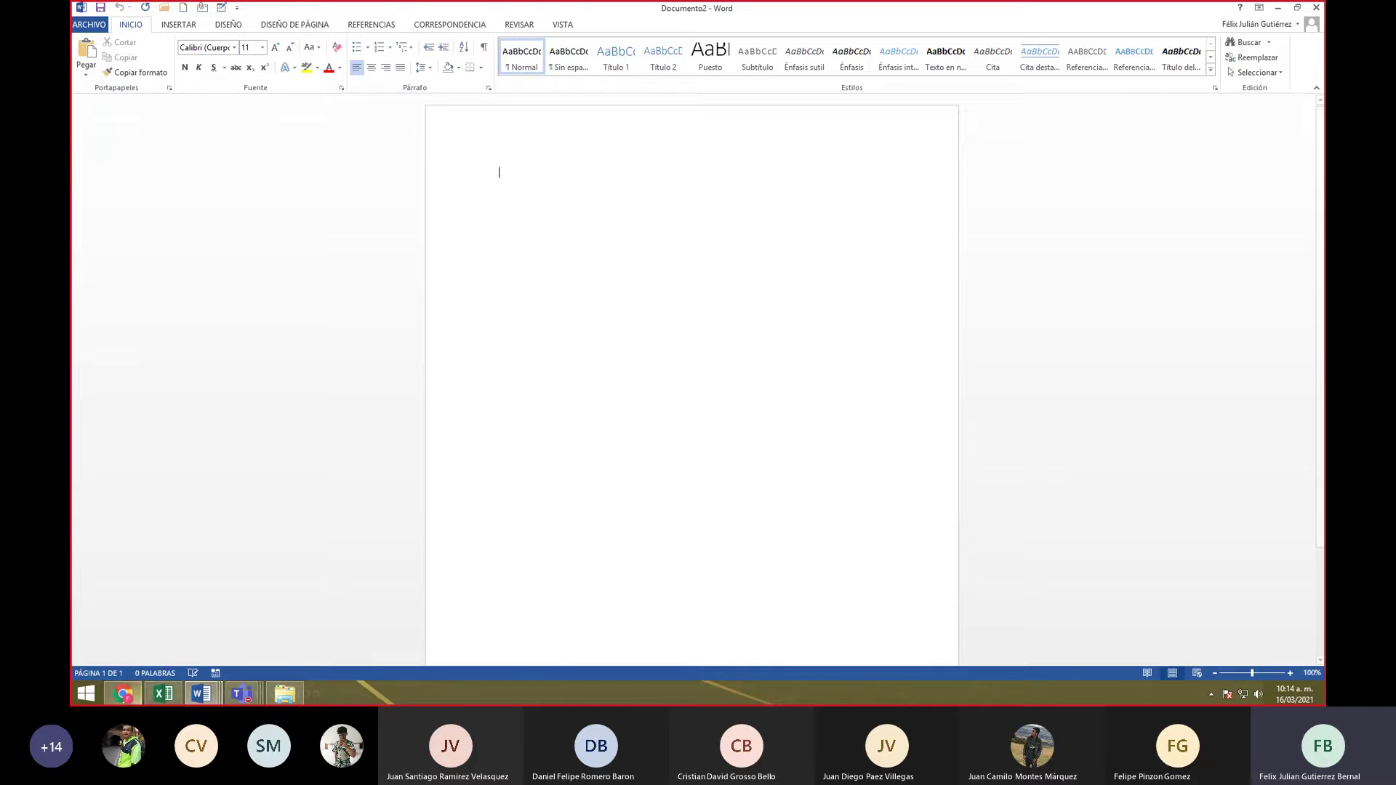
# - Switch to the "Clase remota informática general" meeting window in Teams and stop sharing the screen
pyautogui.moveTo(248, 699)
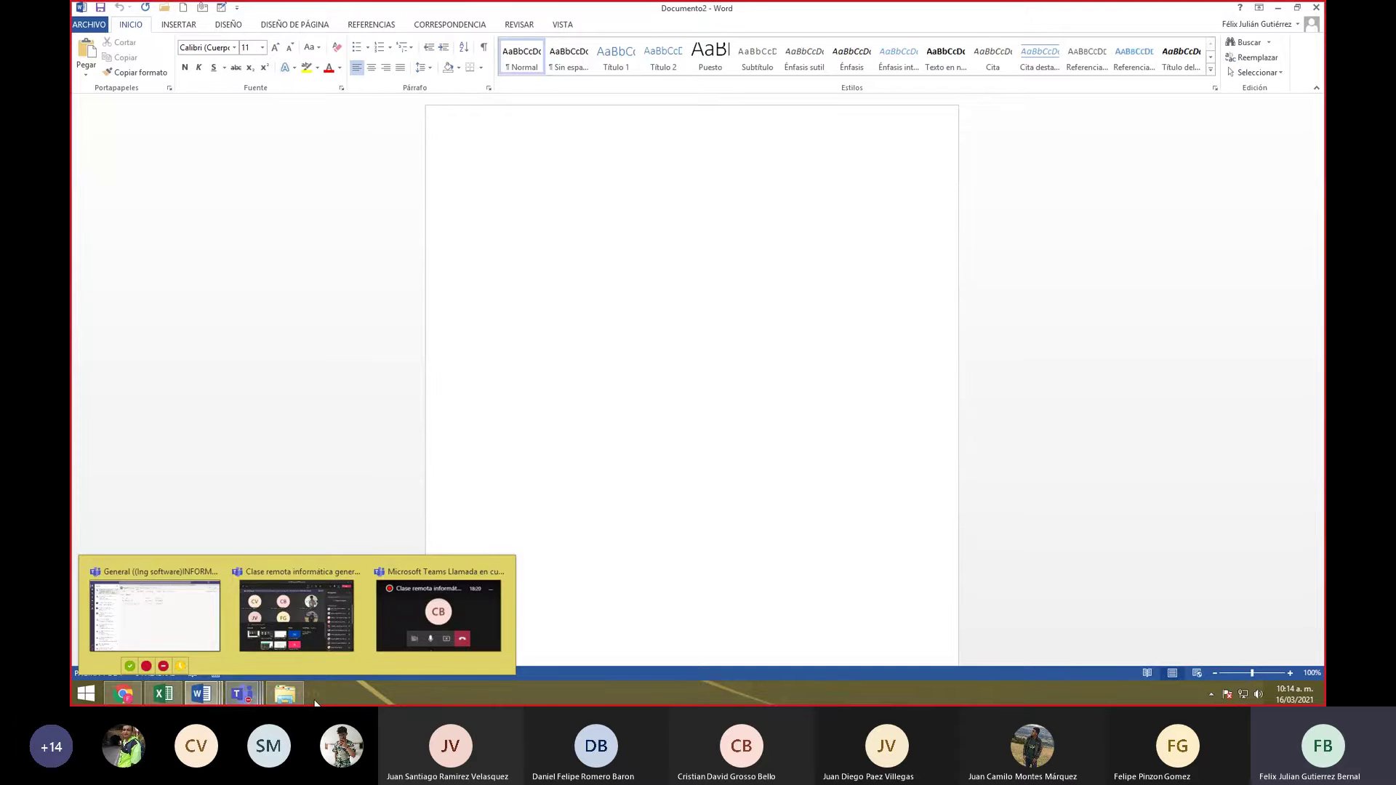
pyautogui.moveTo(317, 604)
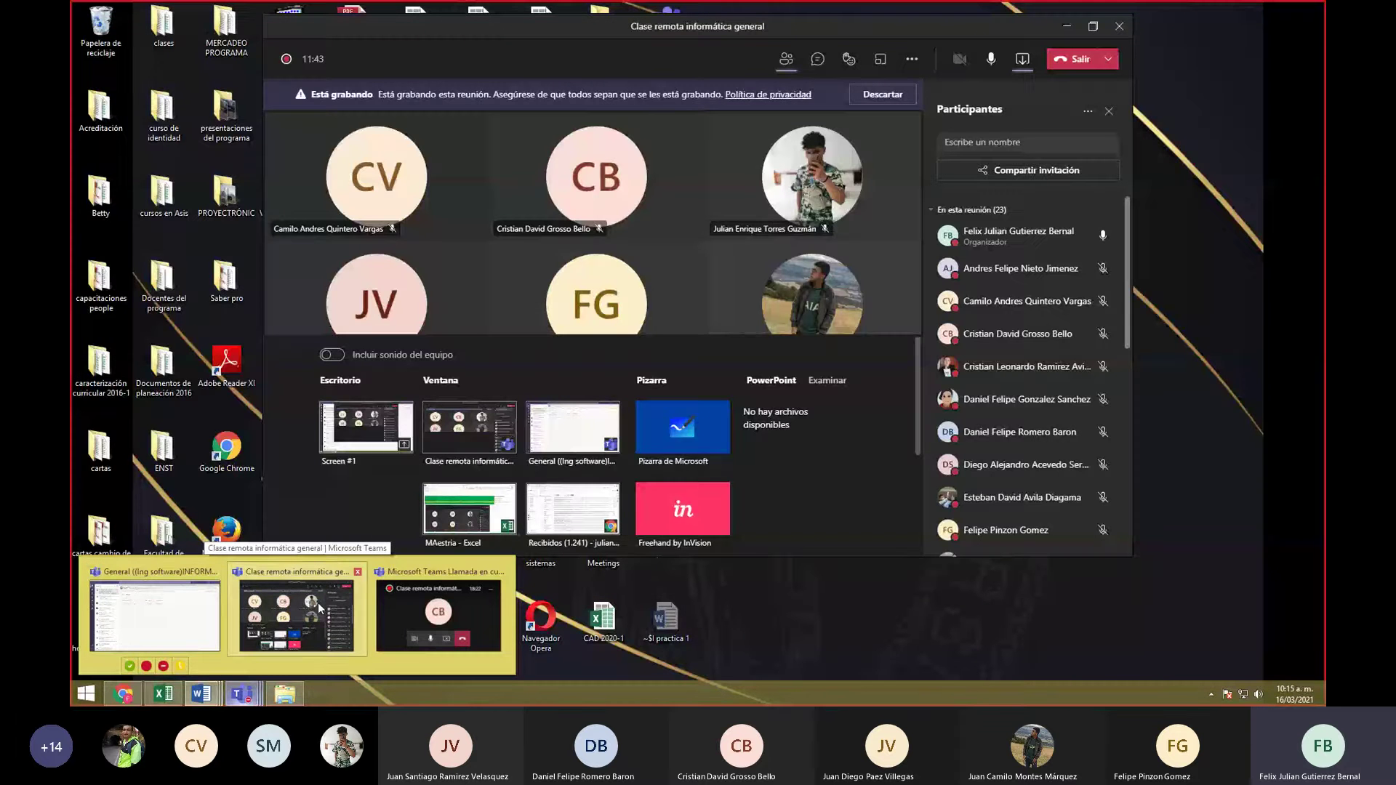
pyautogui.click(317, 604)
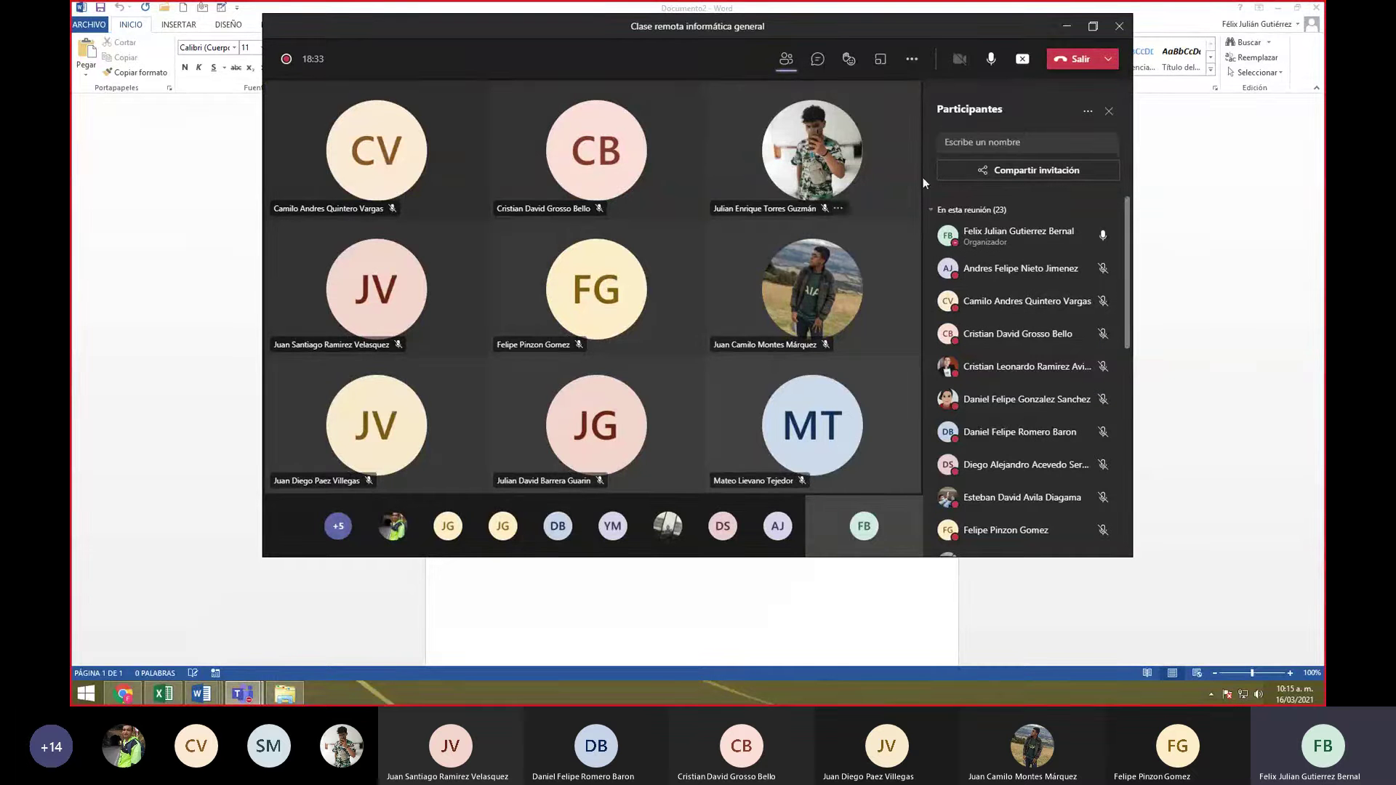
pyautogui.click(1023, 60)
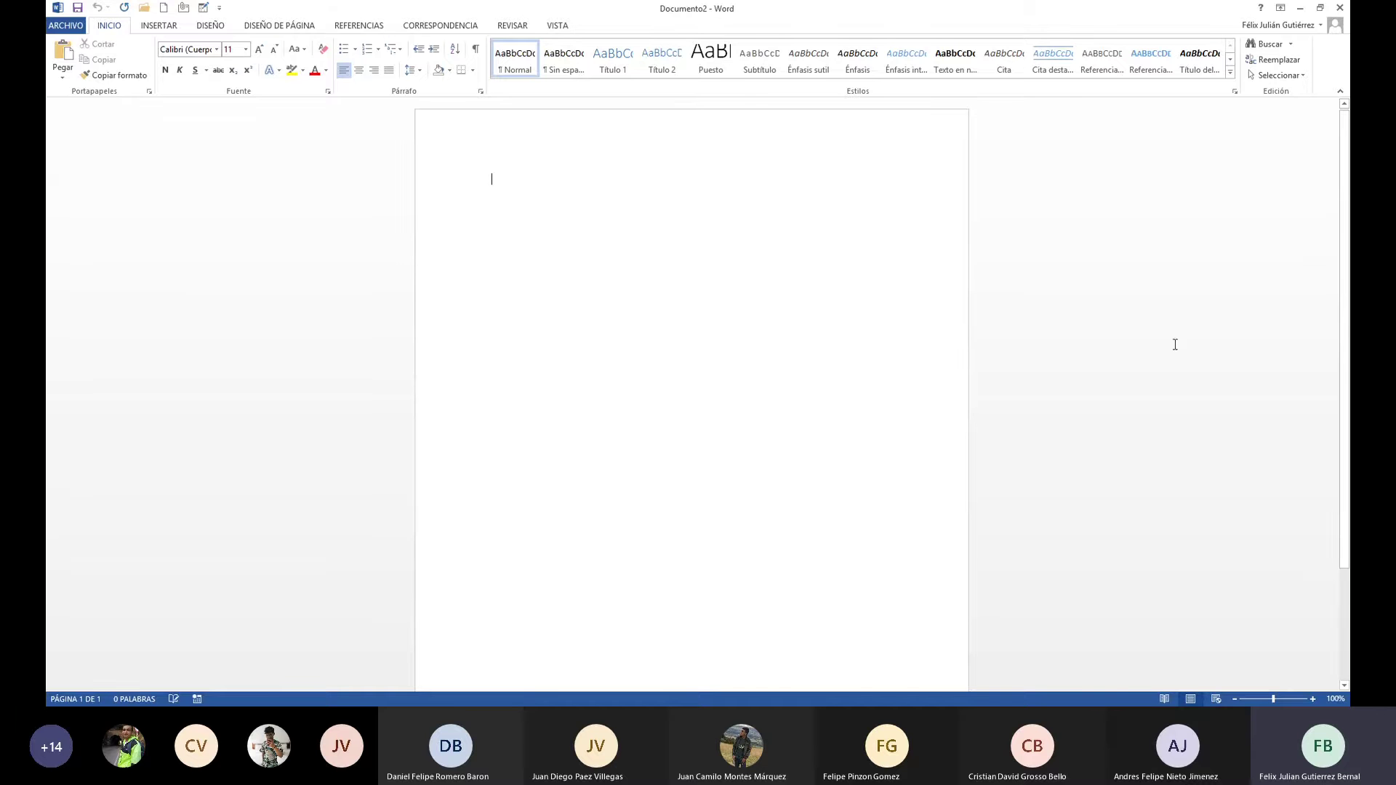
# - Look at the file information, the Office account details and the options for new documents in Word
pyautogui.click(65, 26)
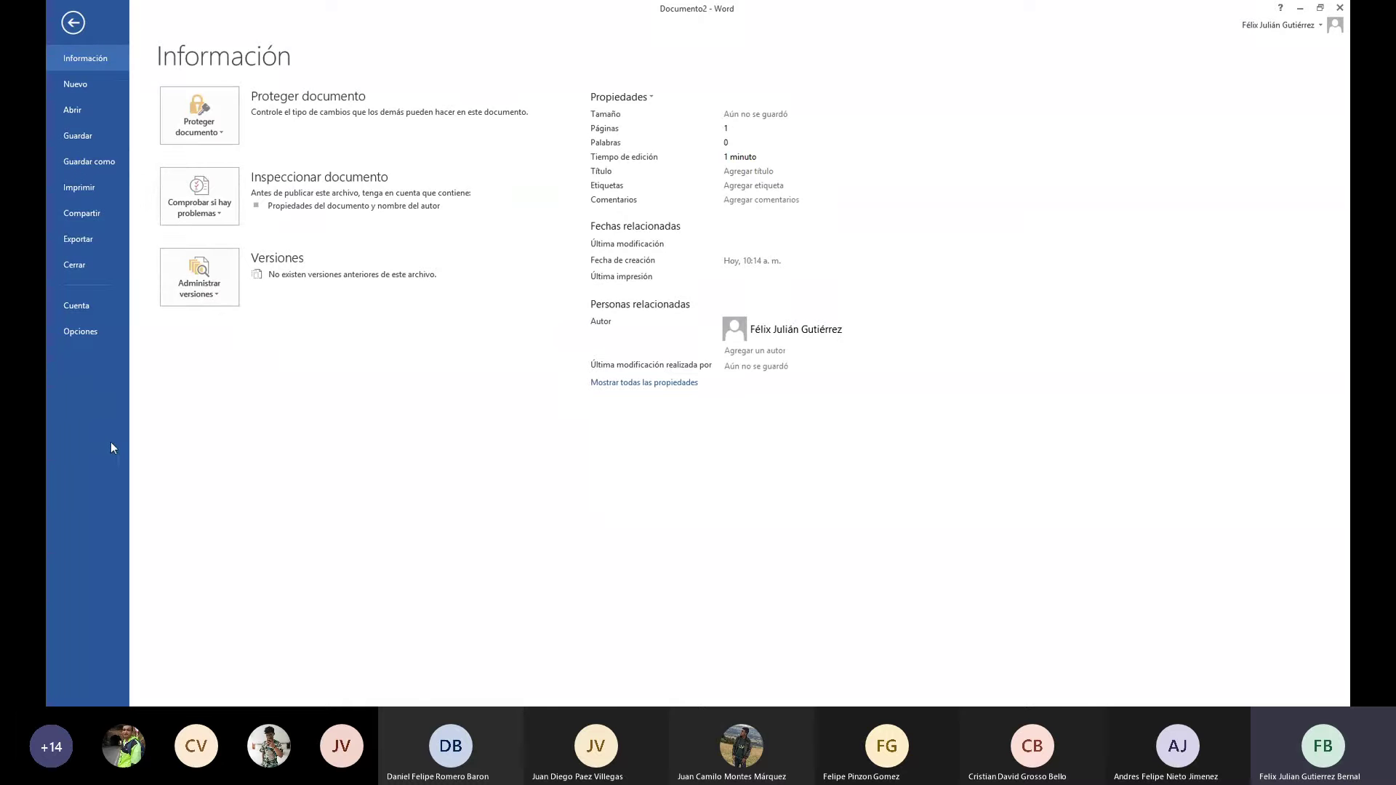
pyautogui.click(92, 313)
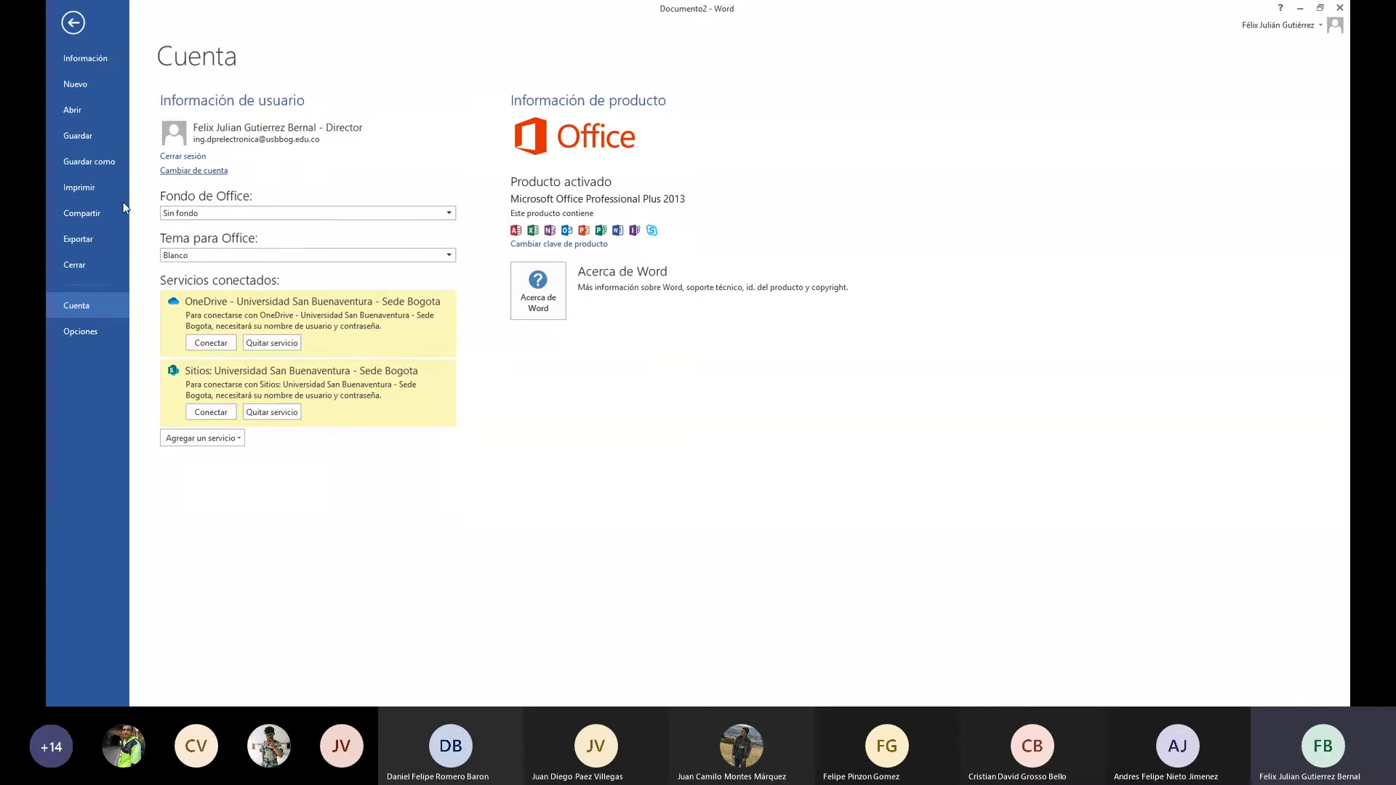
pyautogui.click(77, 86)
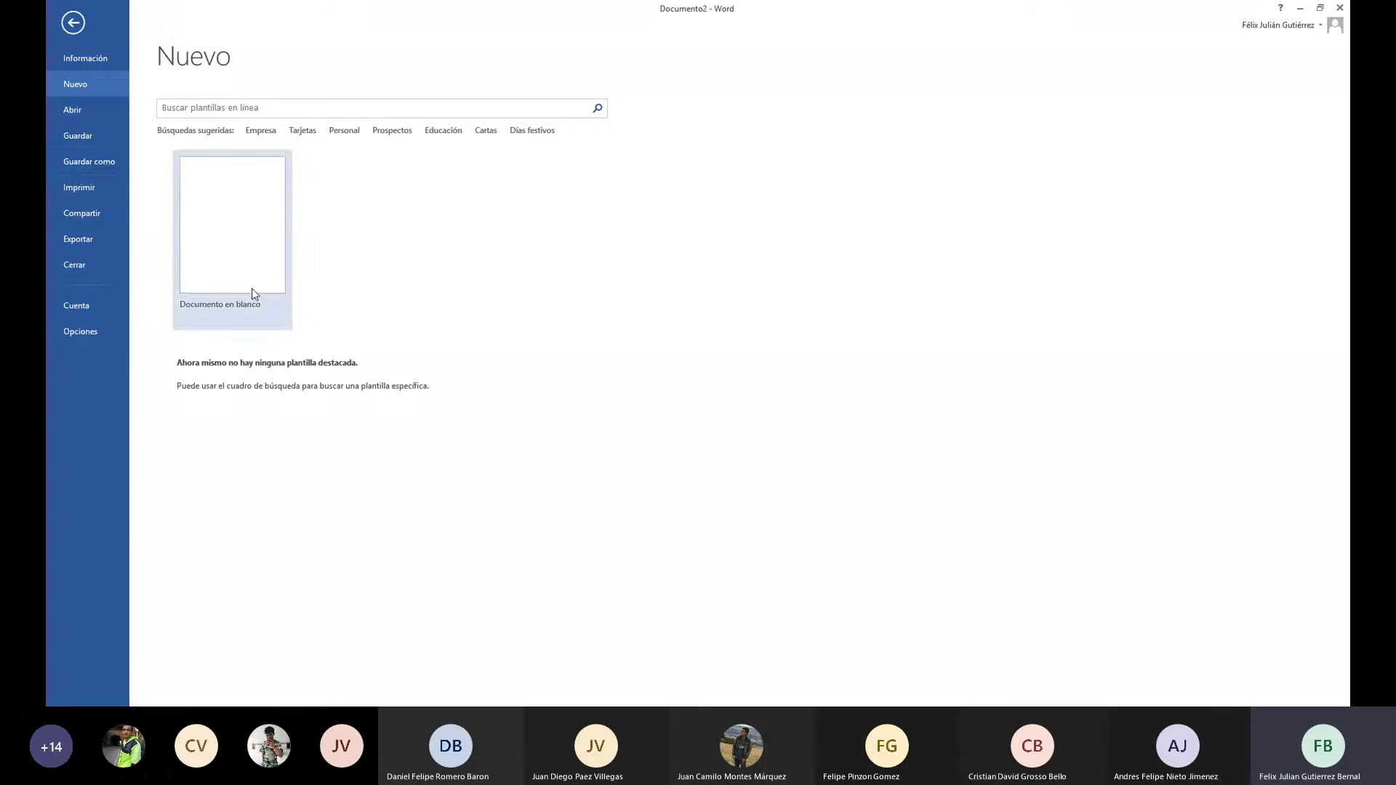
# - Review the save locations and the file types available for saving the document on the computer, and cancel without saving
pyautogui.click(105, 162)
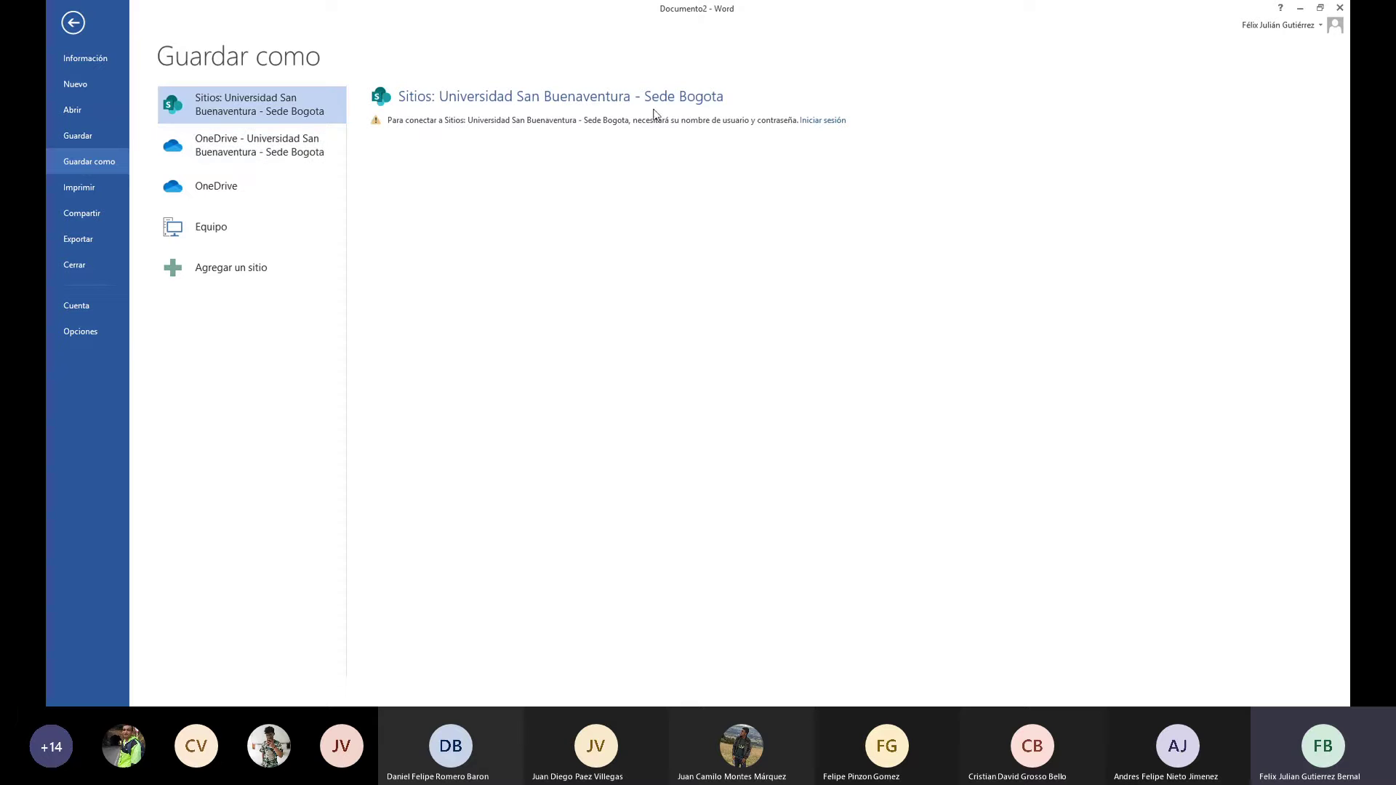
pyautogui.click(218, 228)
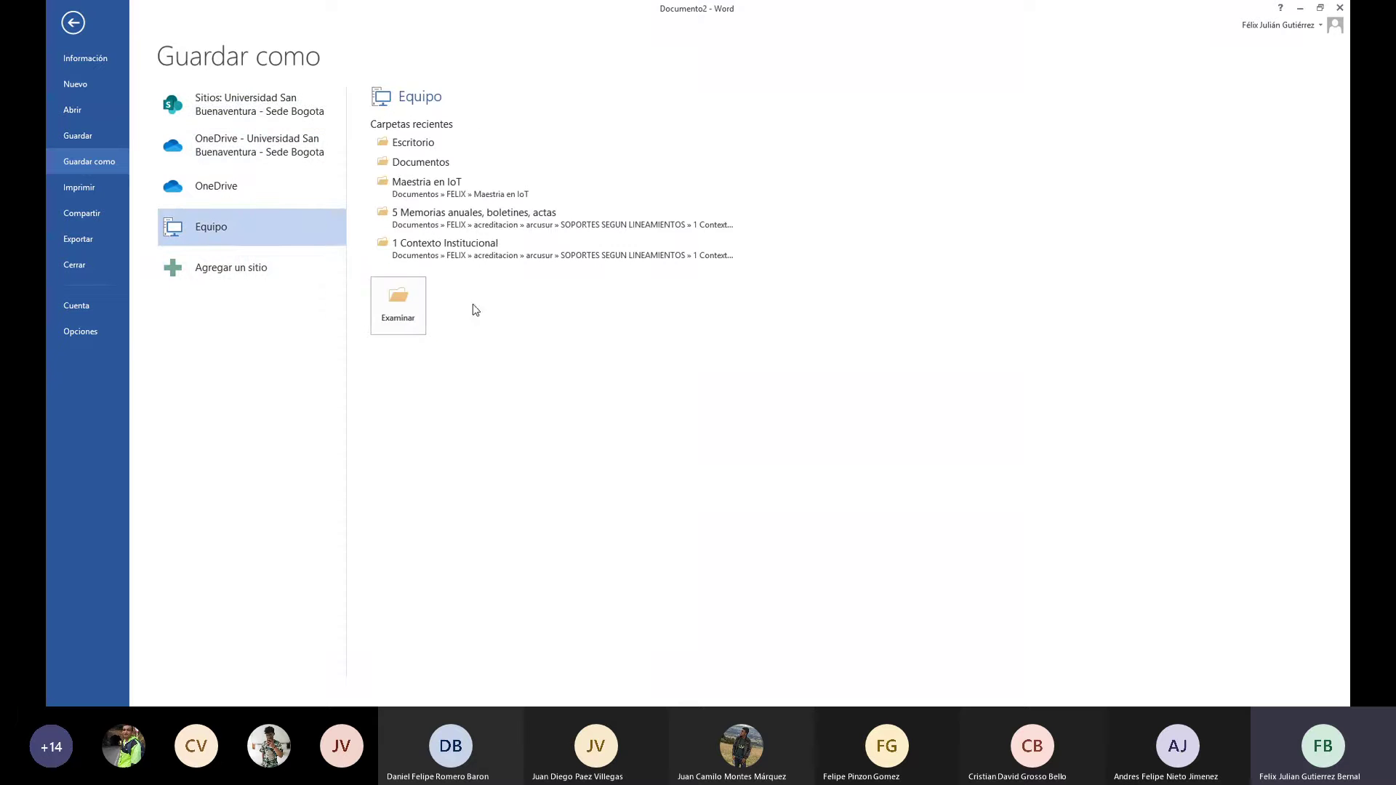
pyautogui.click(396, 313)
pyautogui.click(647, 346)
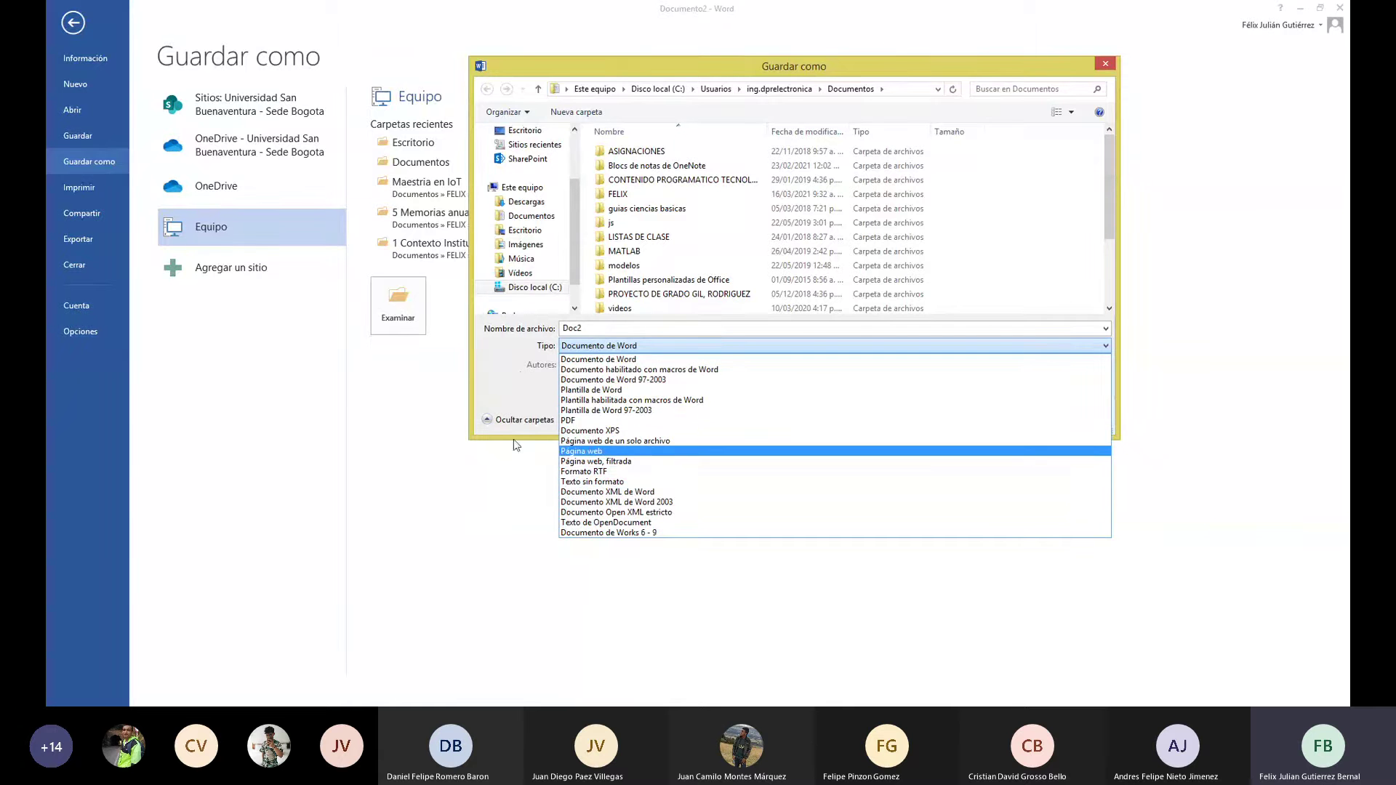
pyautogui.click(504, 389)
pyautogui.click(1057, 420)
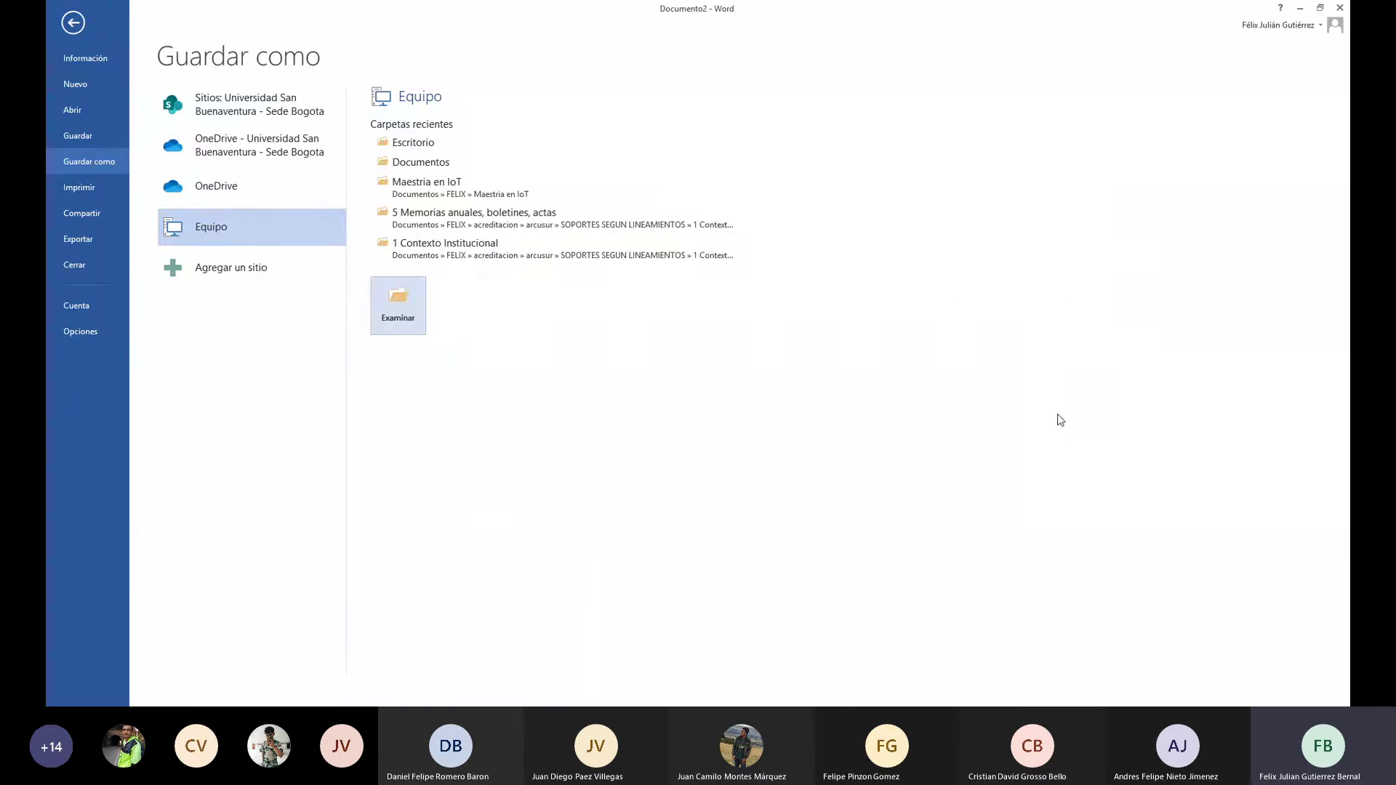
# - Create another blank document from the "Documento en blanco" template
pyautogui.click(80, 86)
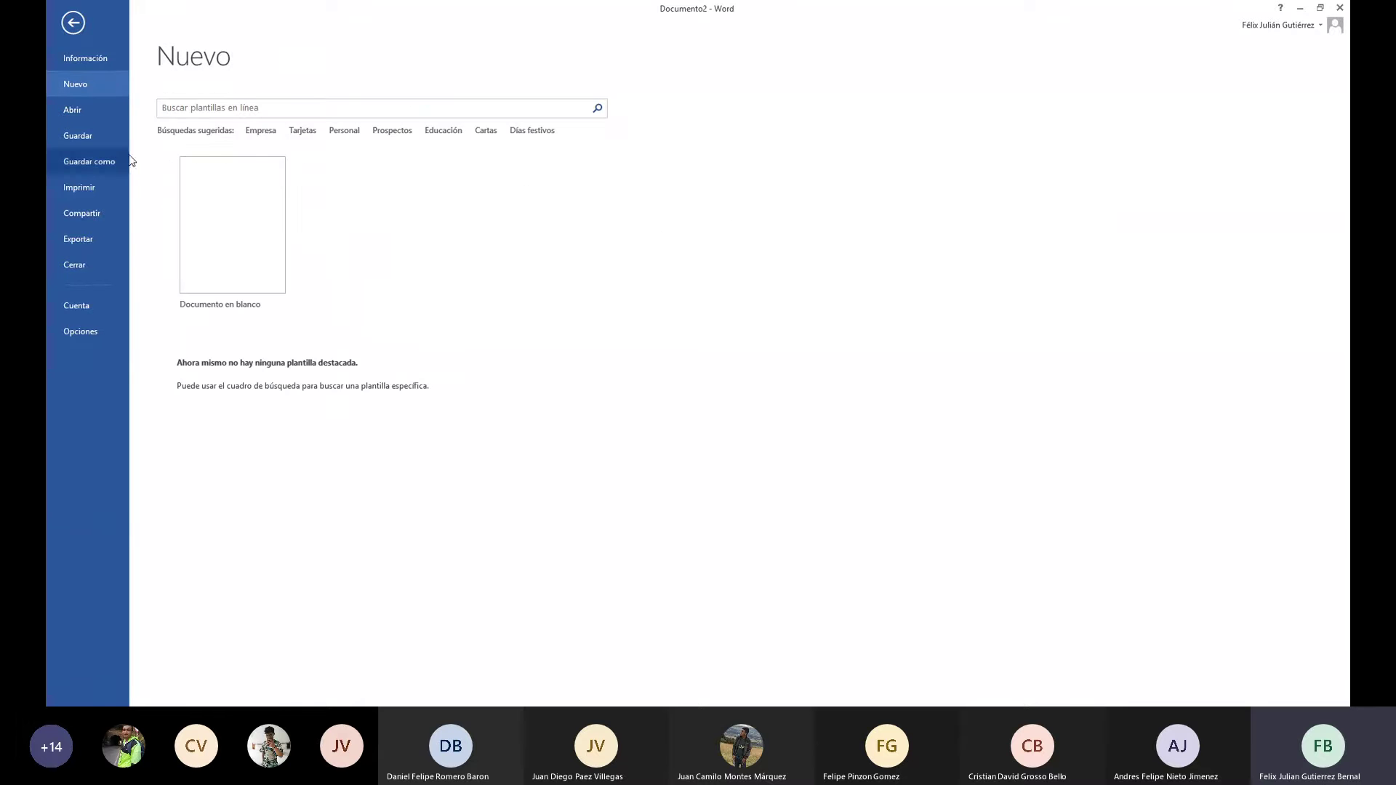
pyautogui.click(230, 209)
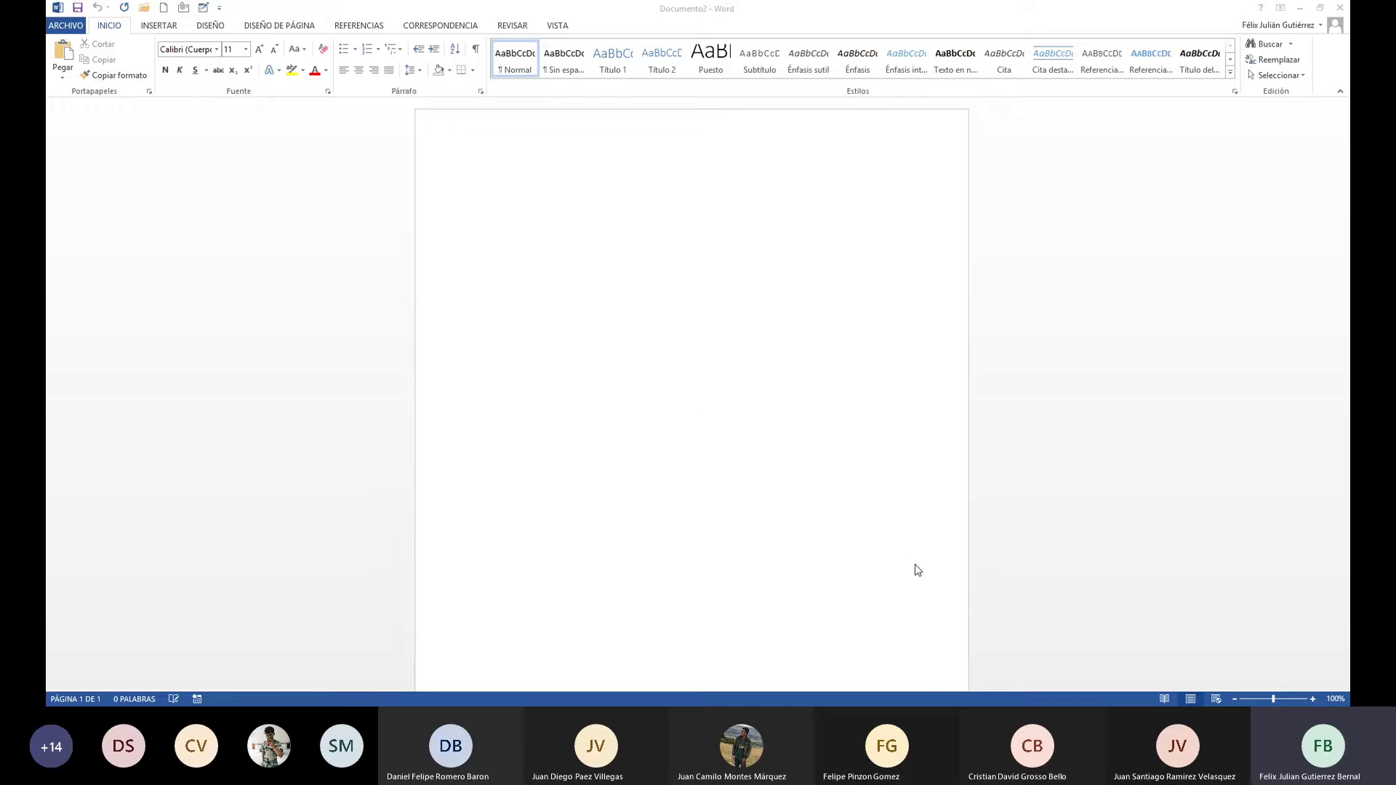
pyautogui.click(459, 183)
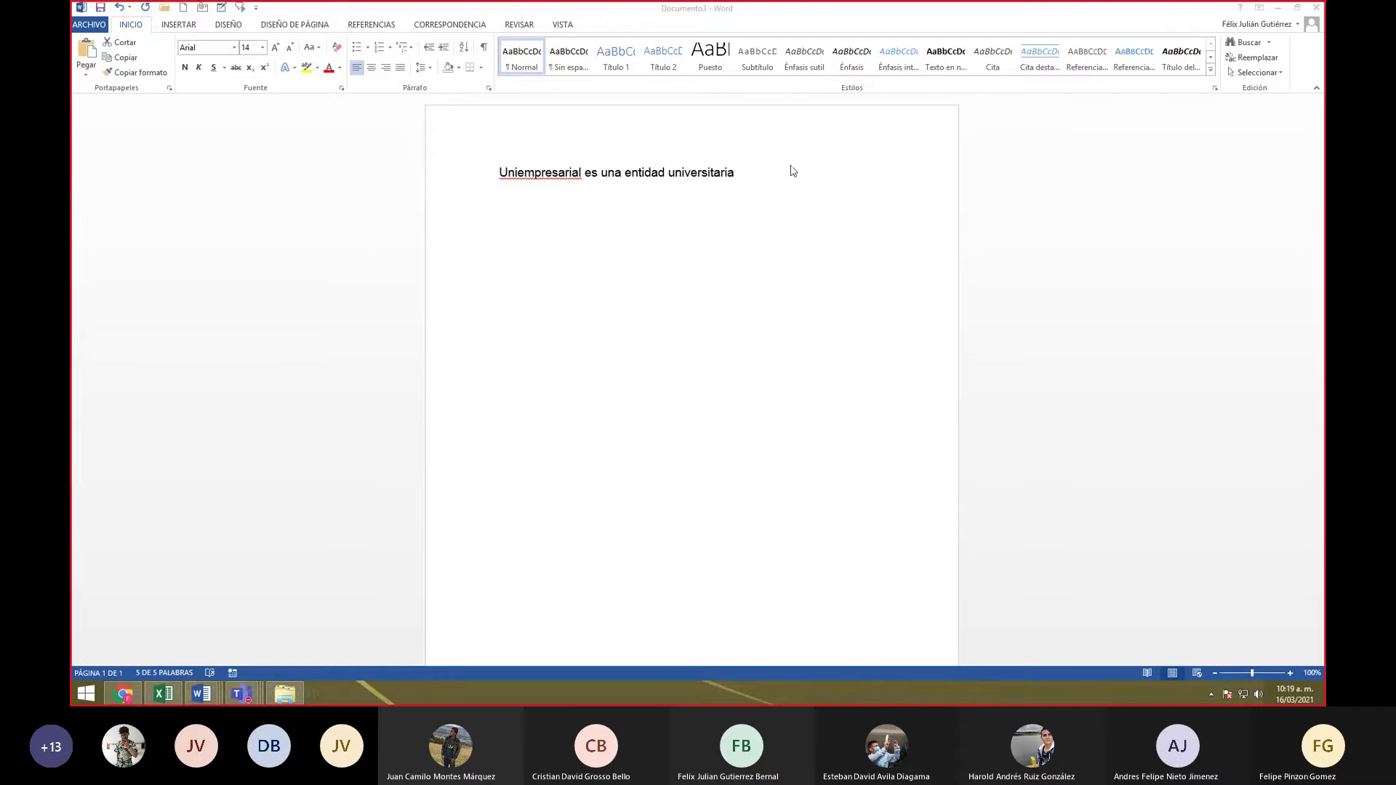
# - Select the whole line "Uniempresarial es una entidad universitaria"
pyautogui.tripleClick(733, 174)
pyautogui.click(749, 203)
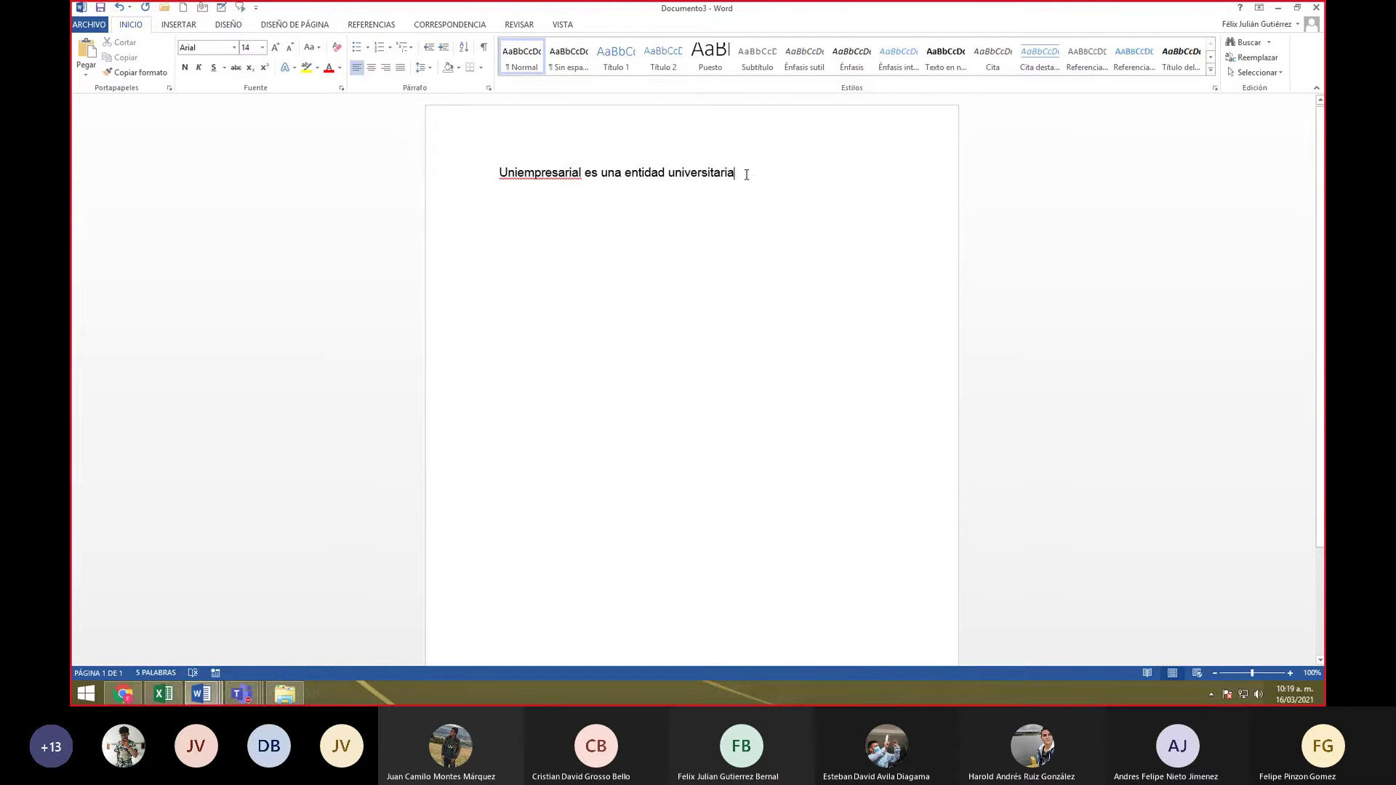
pyautogui.click(446, 175)
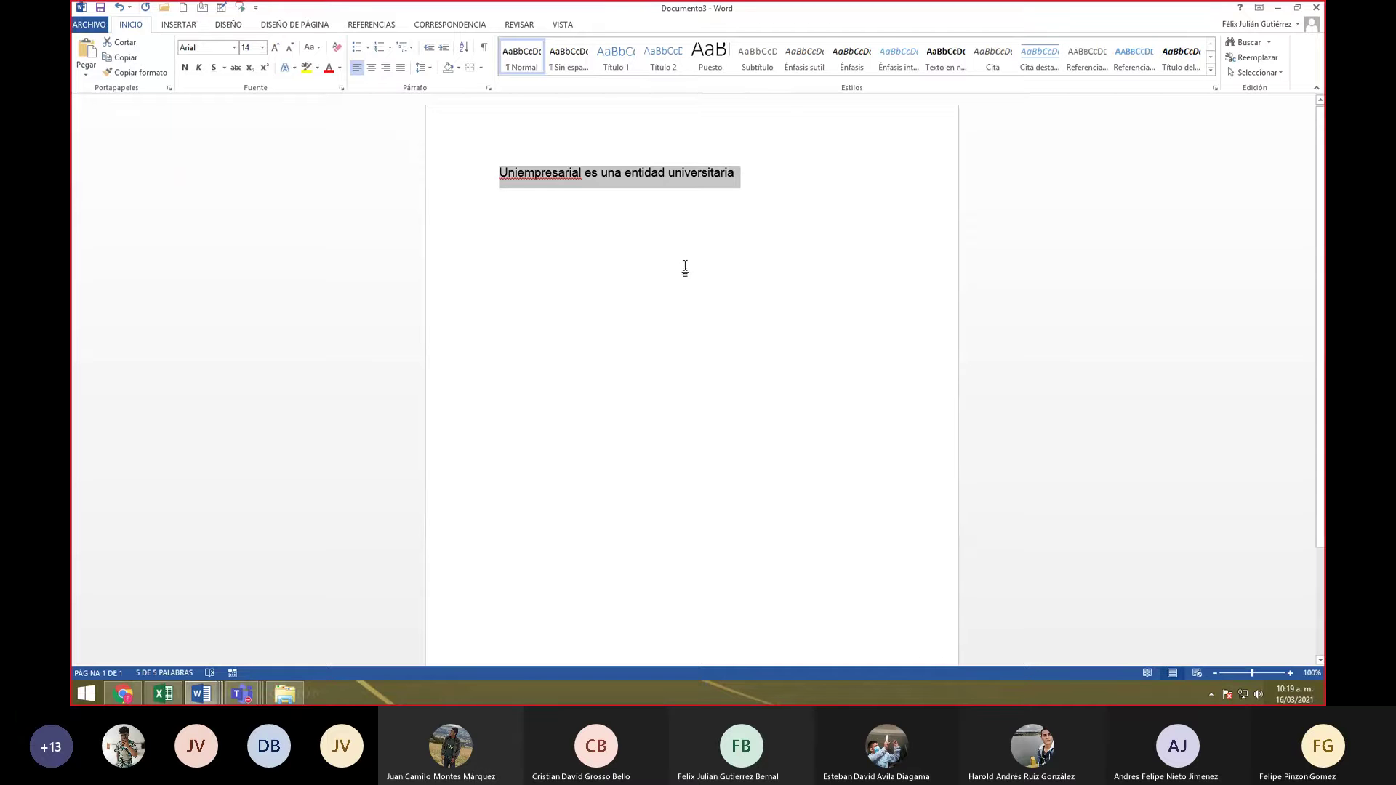
# - Bring up the compact call window of the Teams class meeting
pyautogui.click(241, 694)
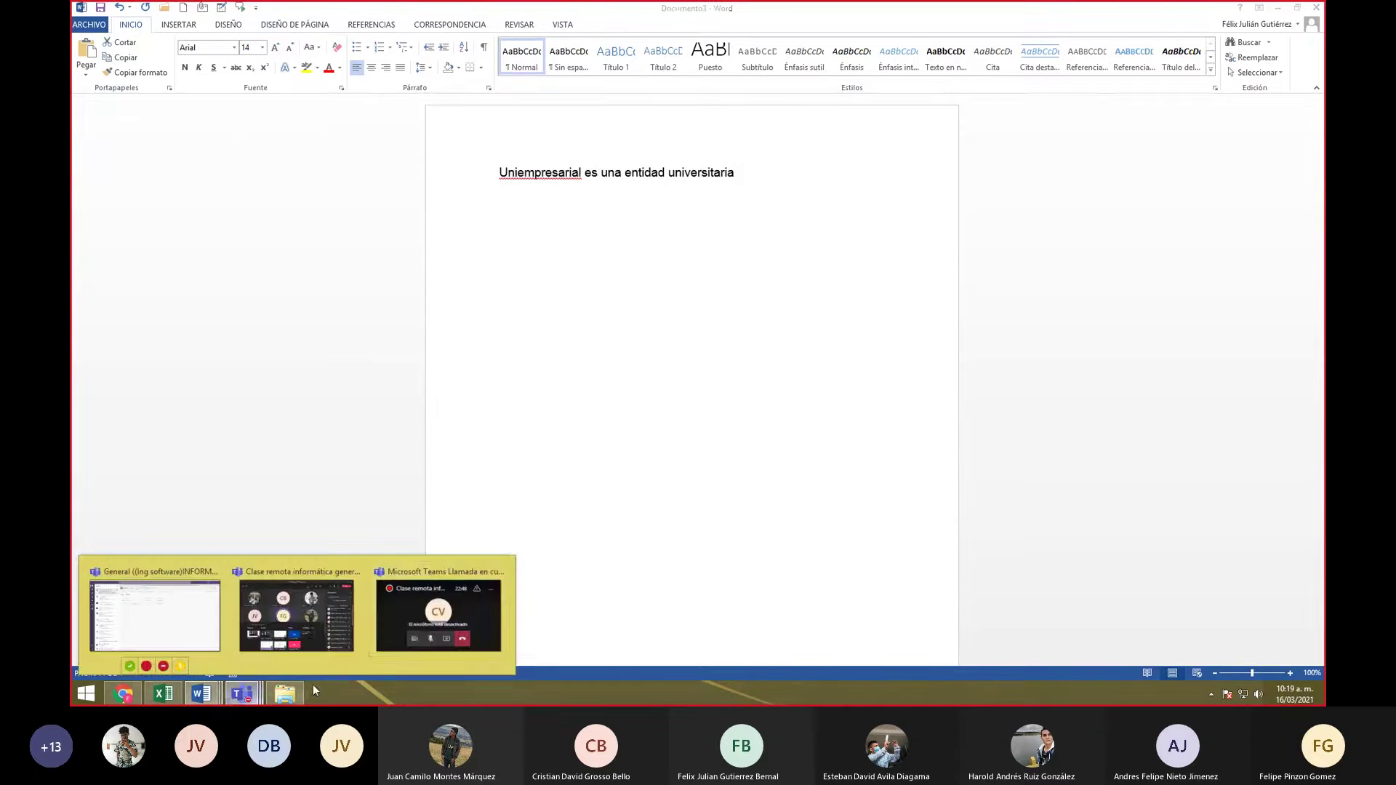
pyautogui.click(452, 613)
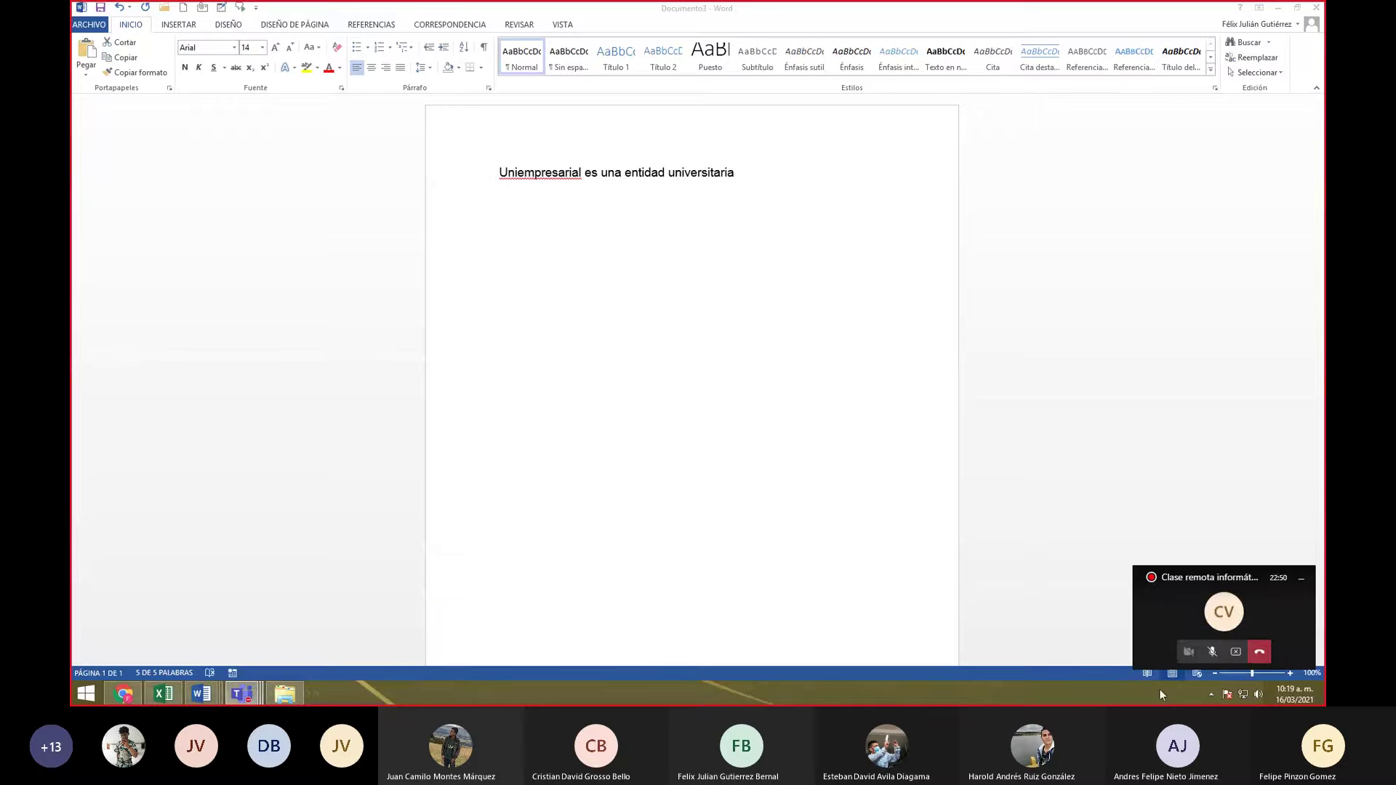
# - Open the full customization options for the quick access toolbar and browse the list "Todos los comandos"
pyautogui.click(242, 6)
pyautogui.click(730, 277)
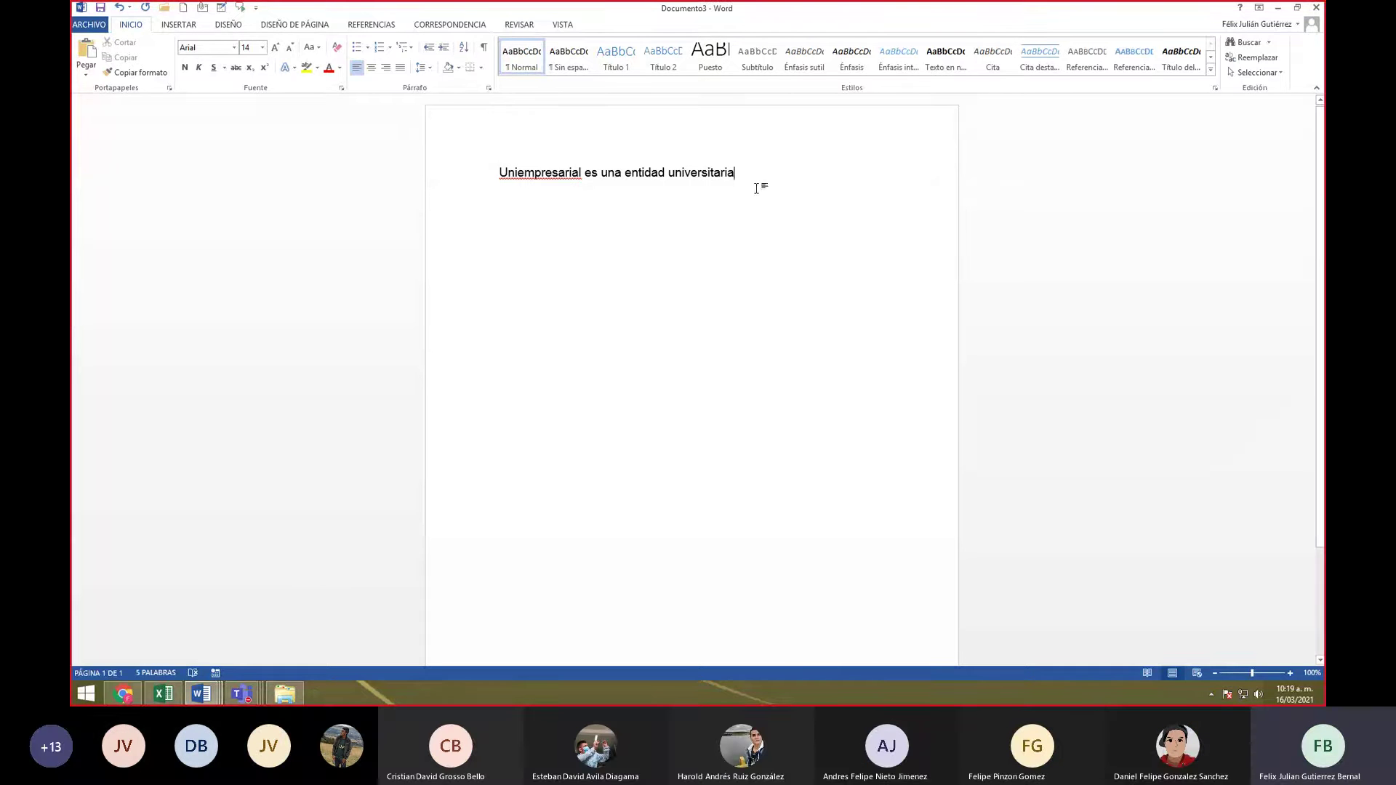
pyautogui.click(256, 8)
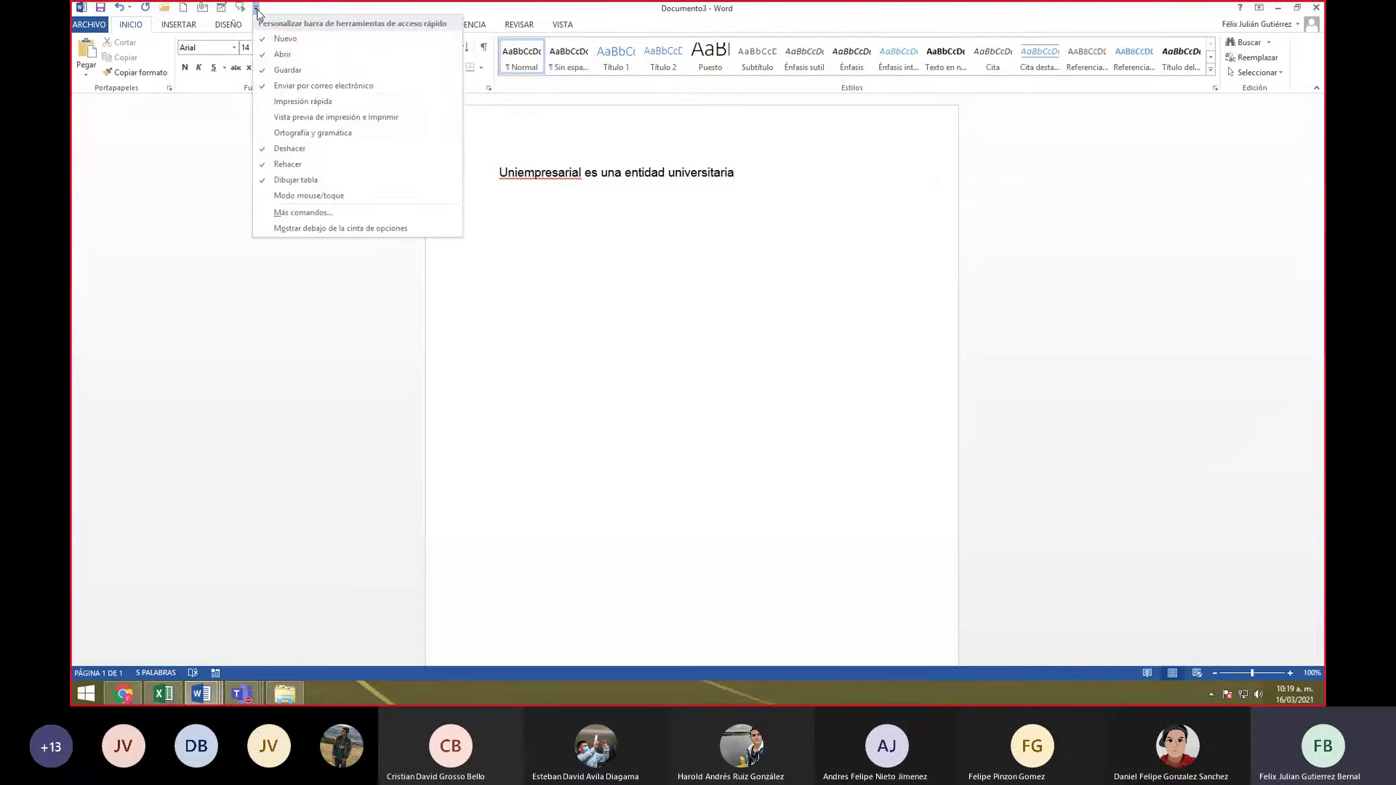
pyautogui.click(316, 214)
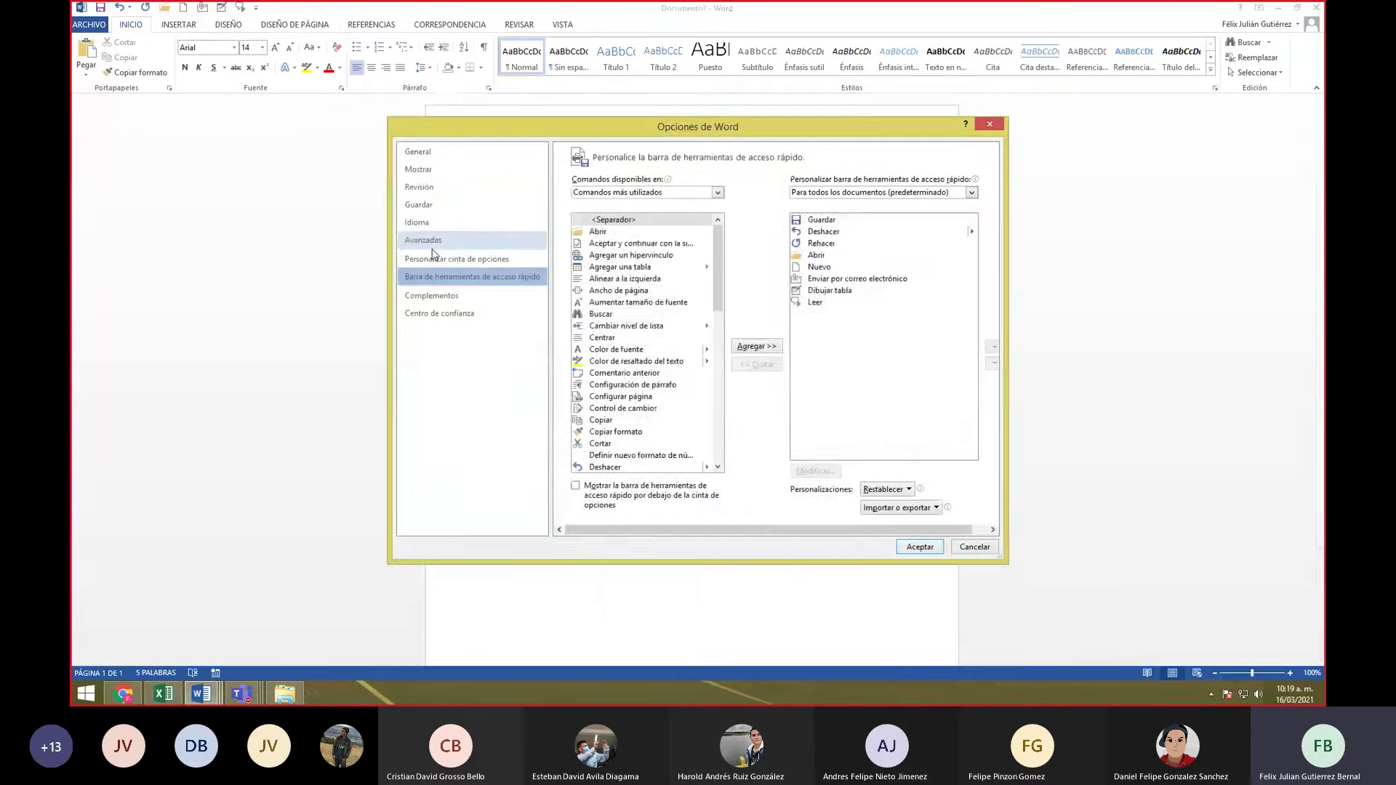
pyautogui.click(668, 194)
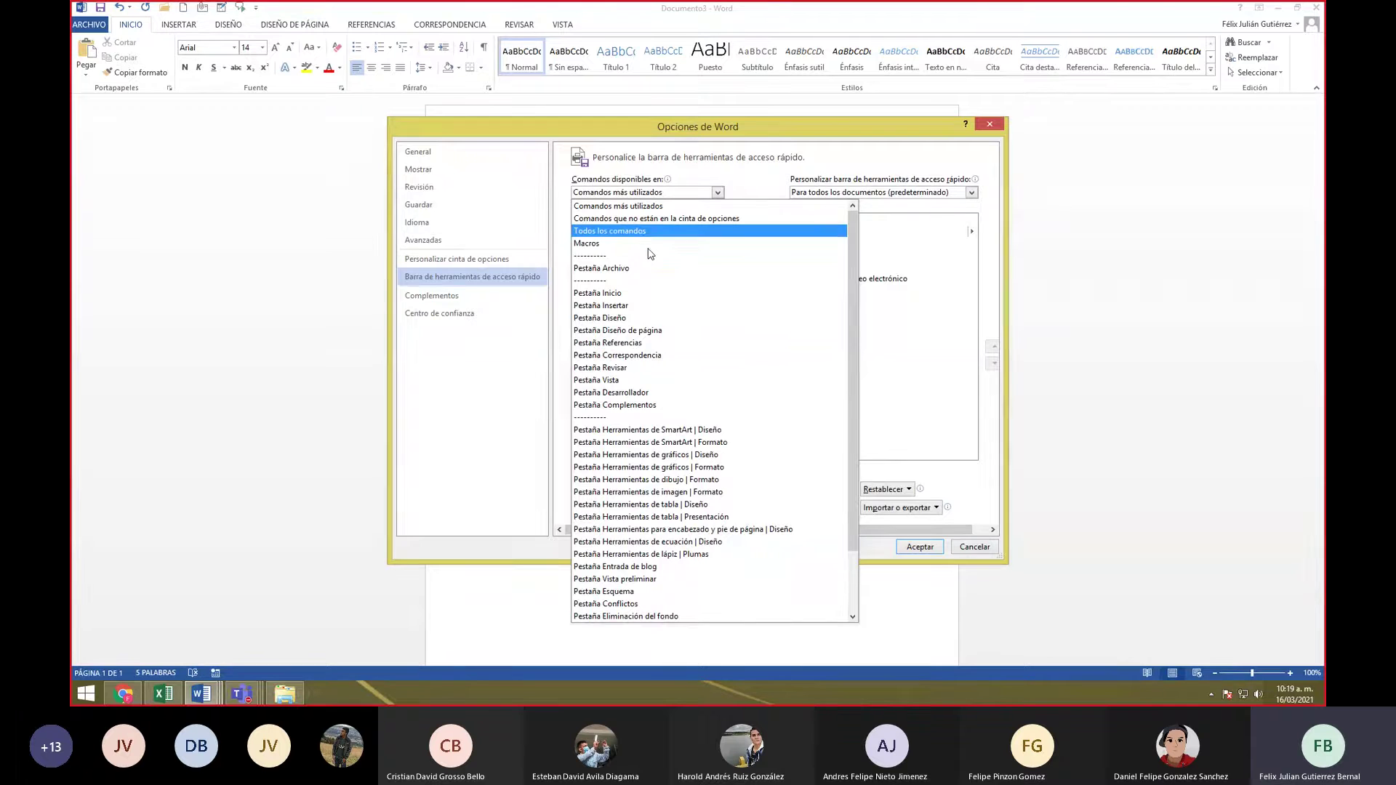
pyautogui.press('Return')
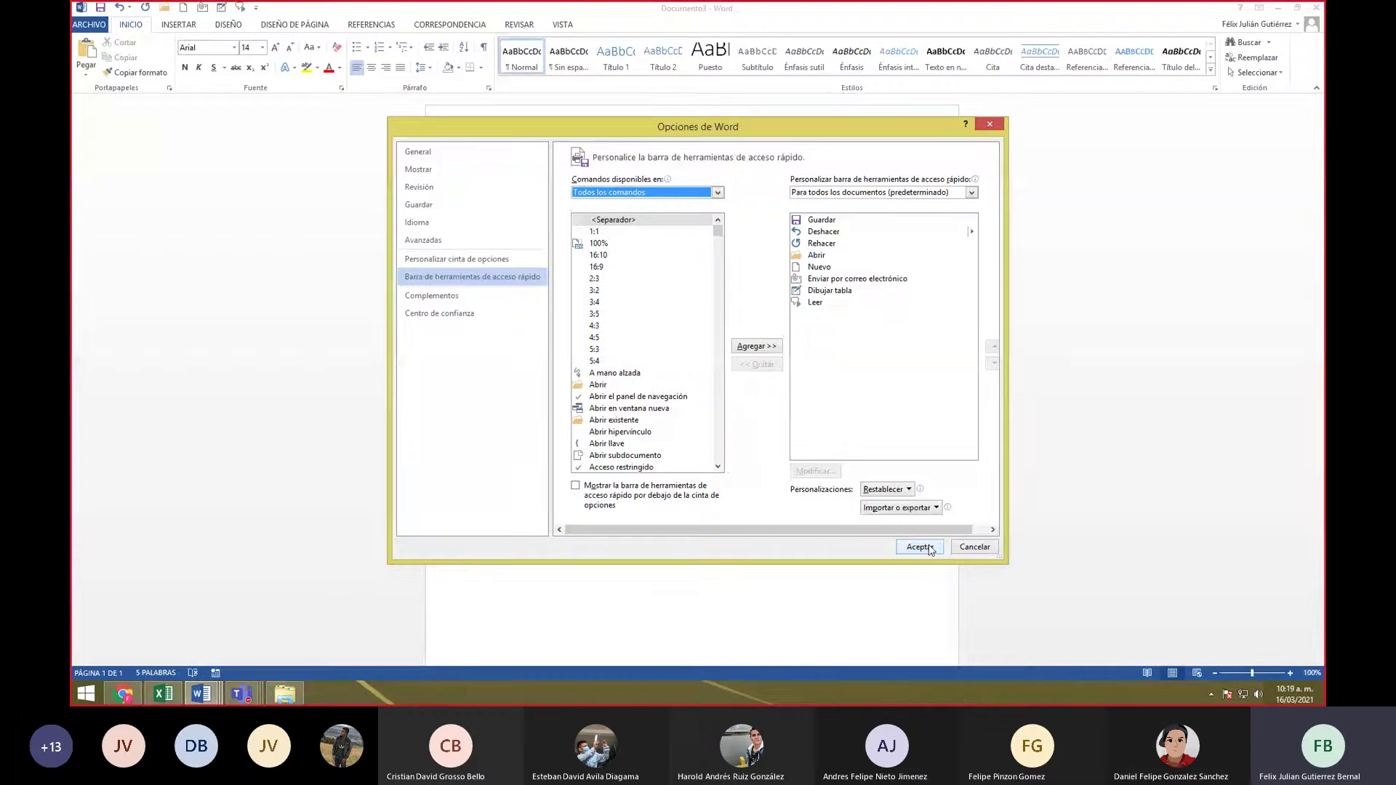
pyautogui.click(720, 387)
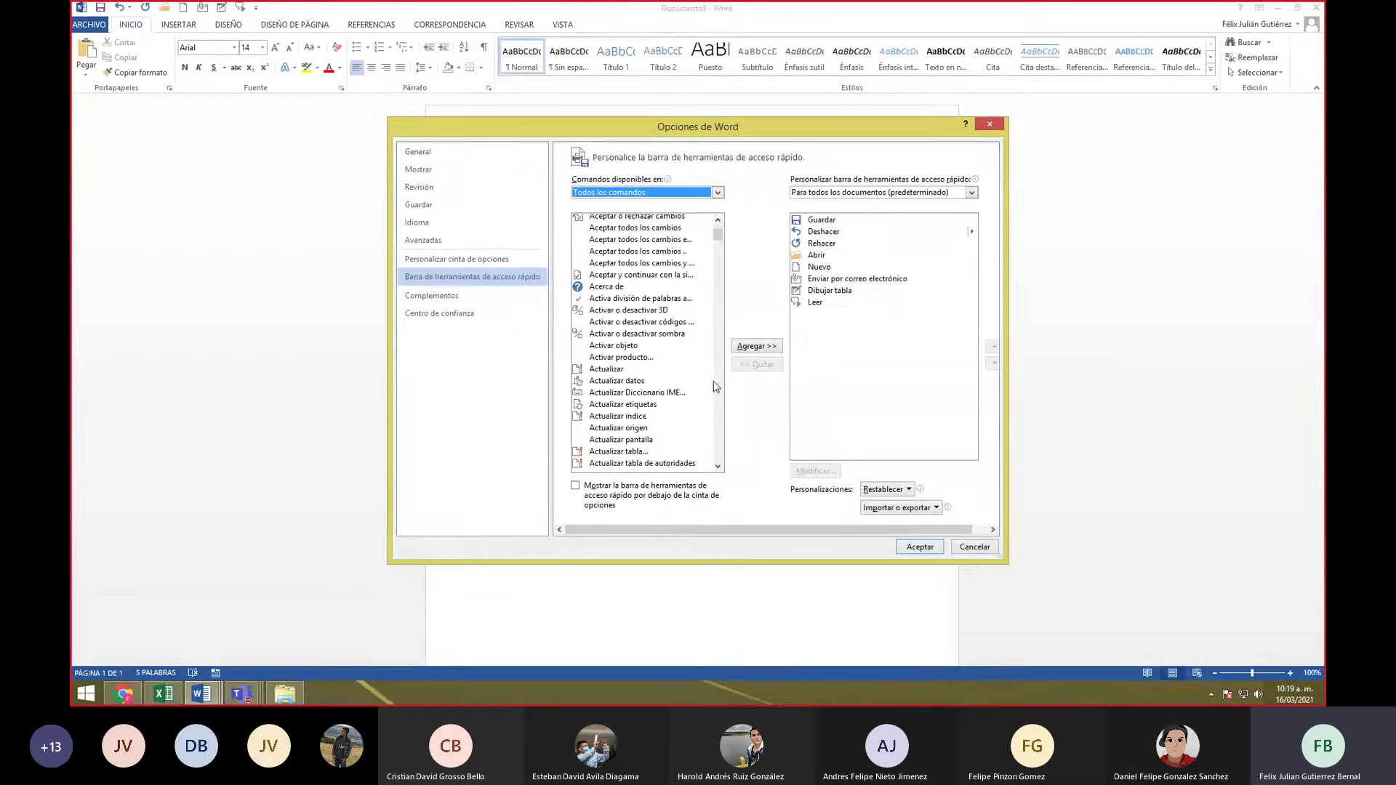
pyautogui.scroll(-15, 720, 433)
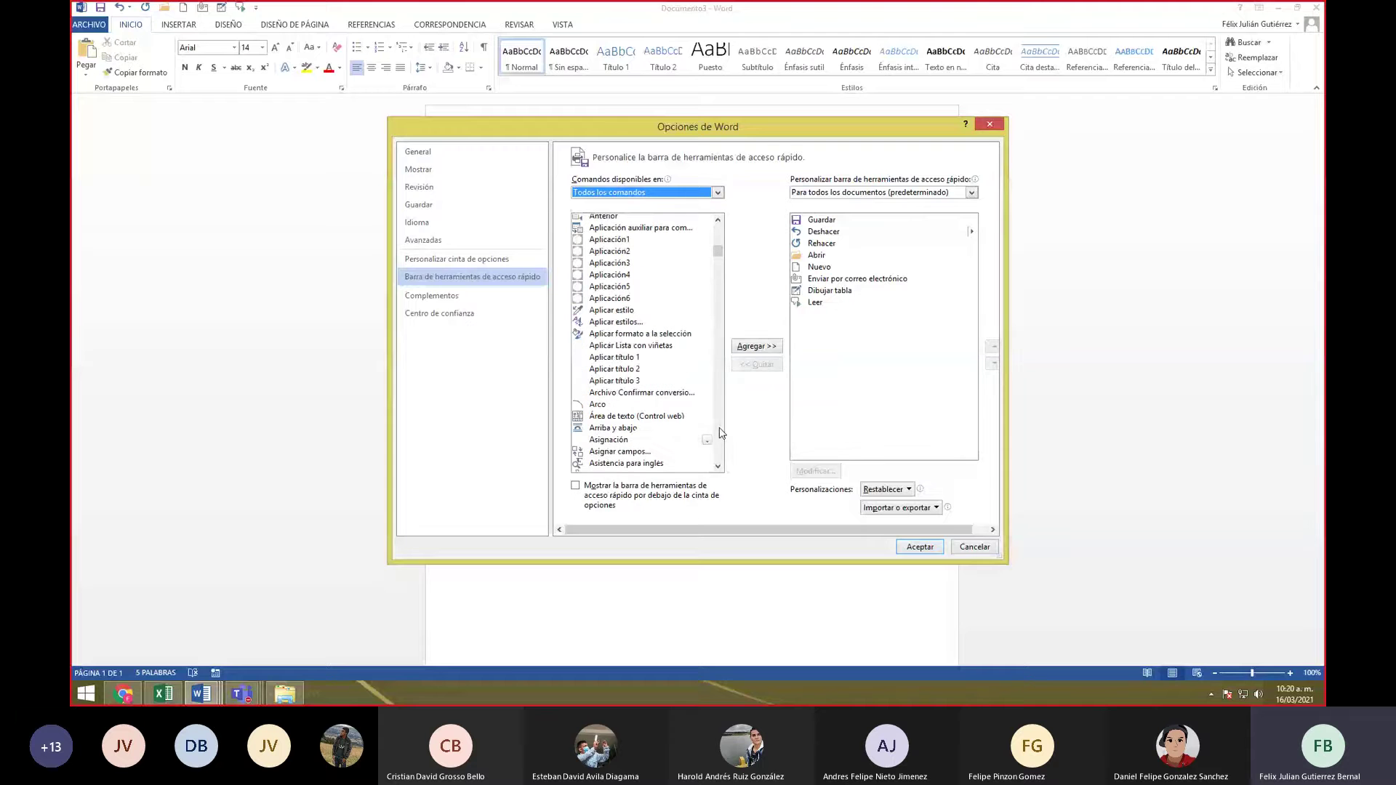
# - Bring up the compact Teams call window and toggle the meeting microphone
pyautogui.moveTo(242, 693)
pyautogui.click(422, 624)
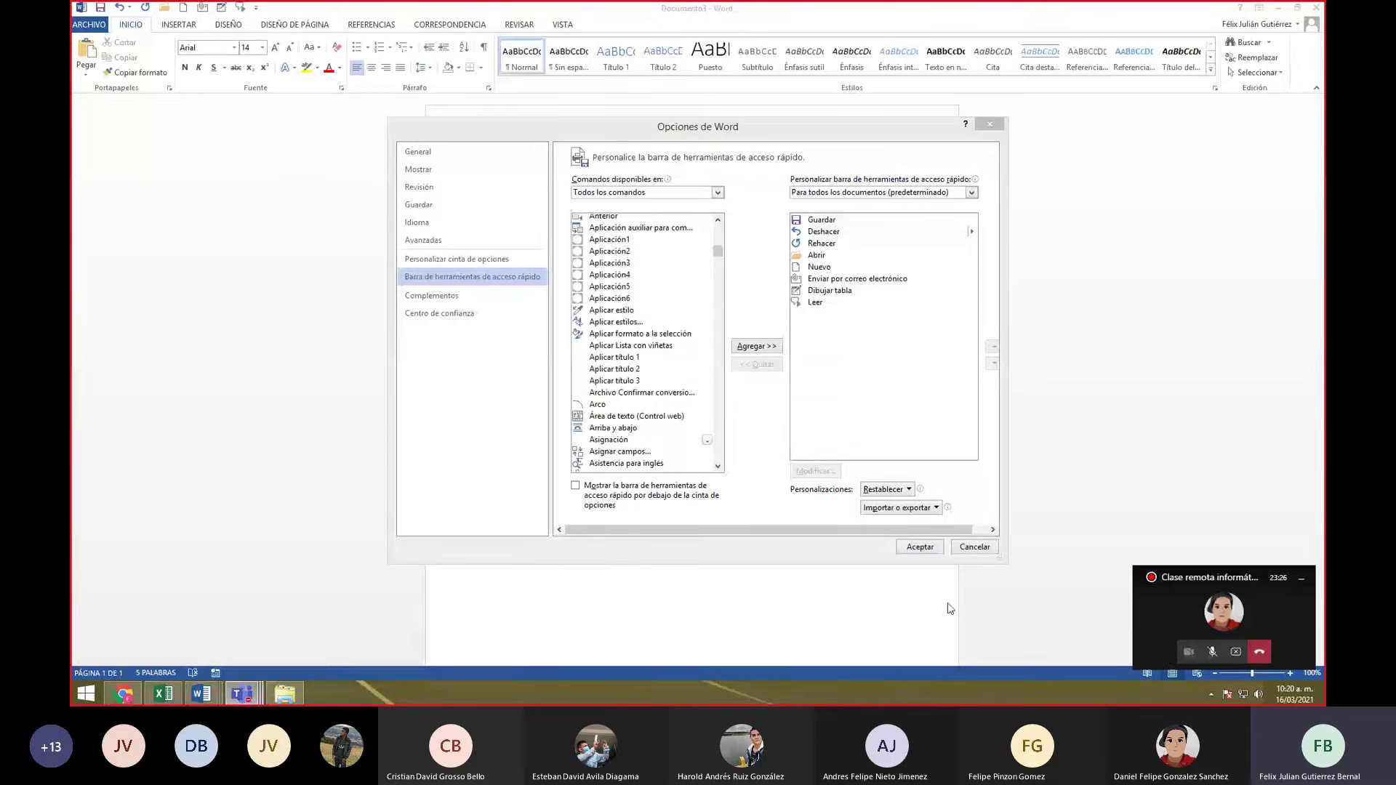
pyautogui.click(1213, 651)
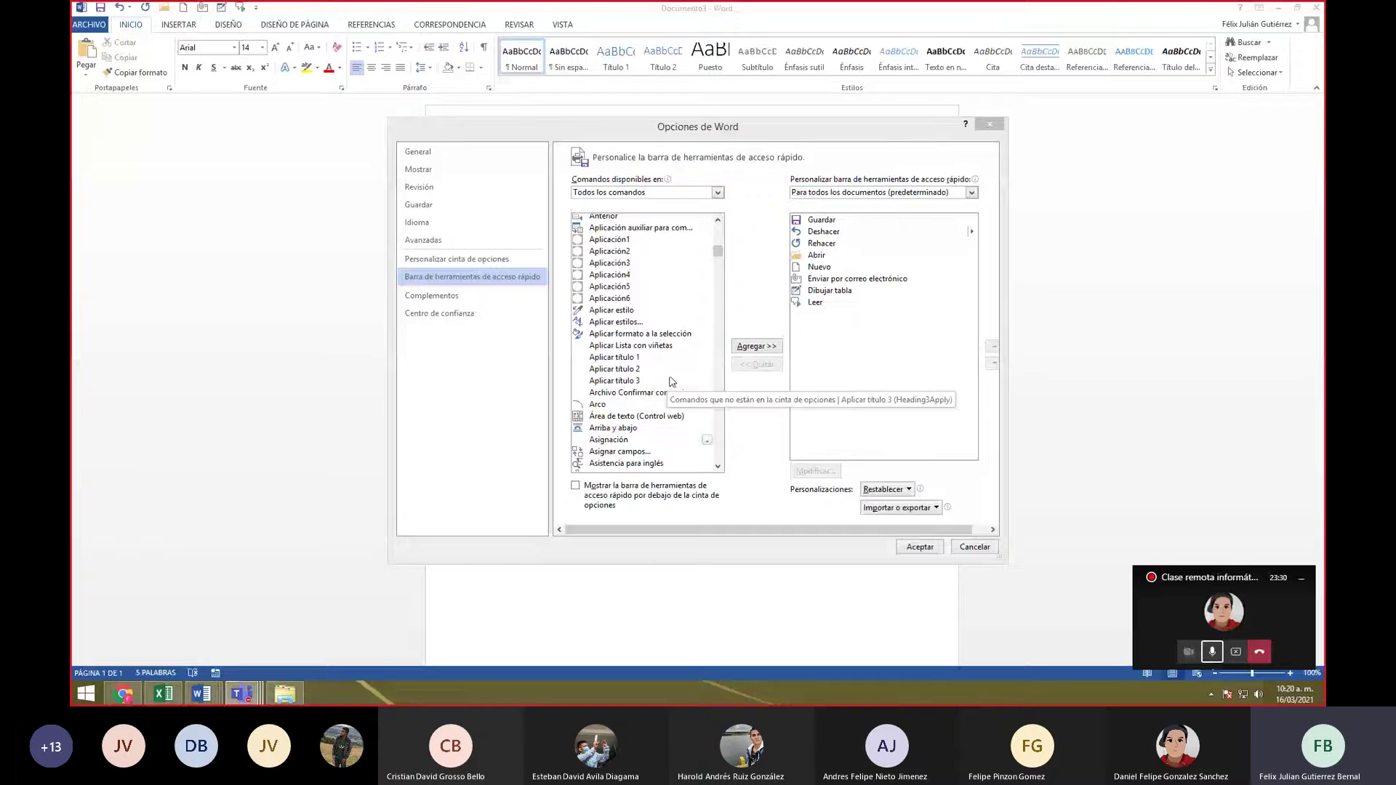
# - Return to the Word options and cancel them without changing the quick access toolbar
pyautogui.click(725, 426)
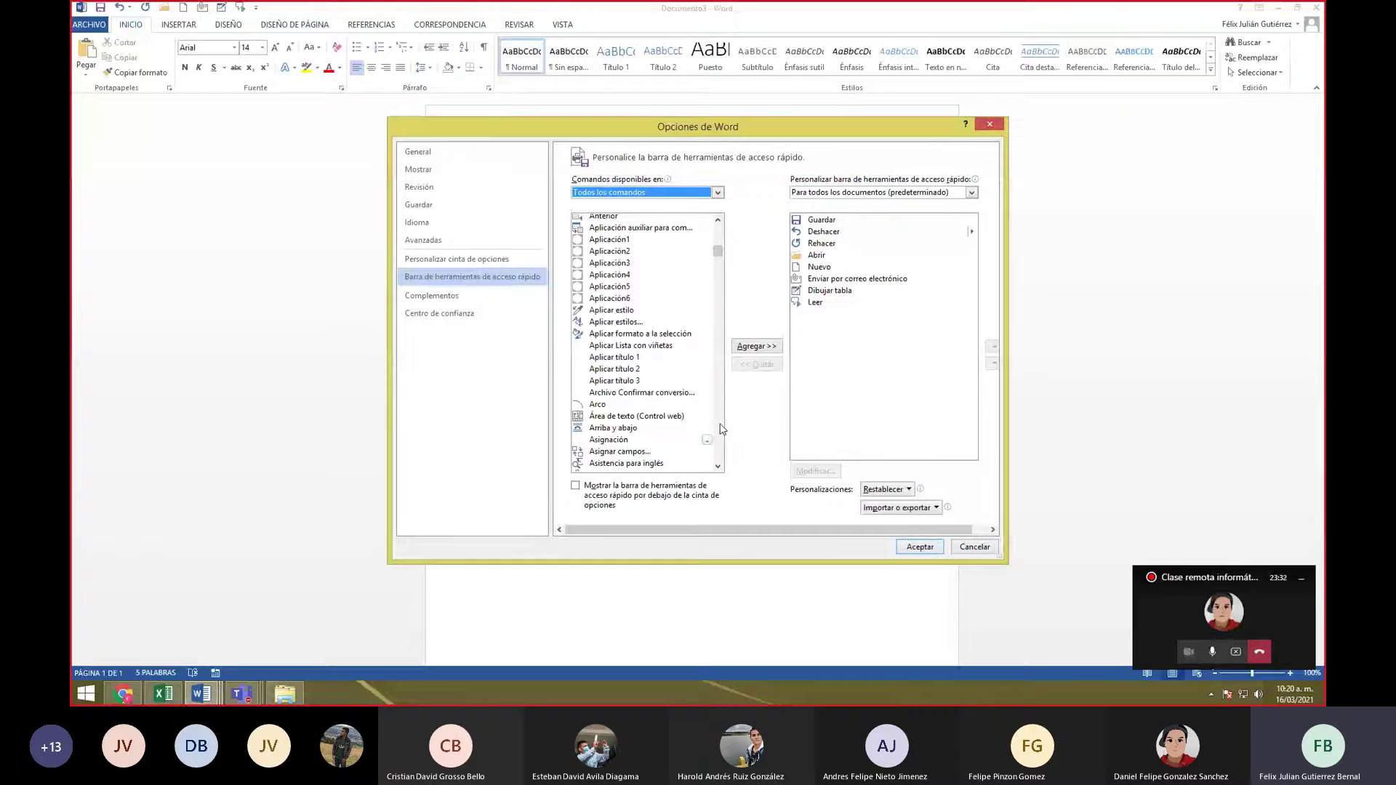
pyautogui.click(717, 409)
pyautogui.click(975, 548)
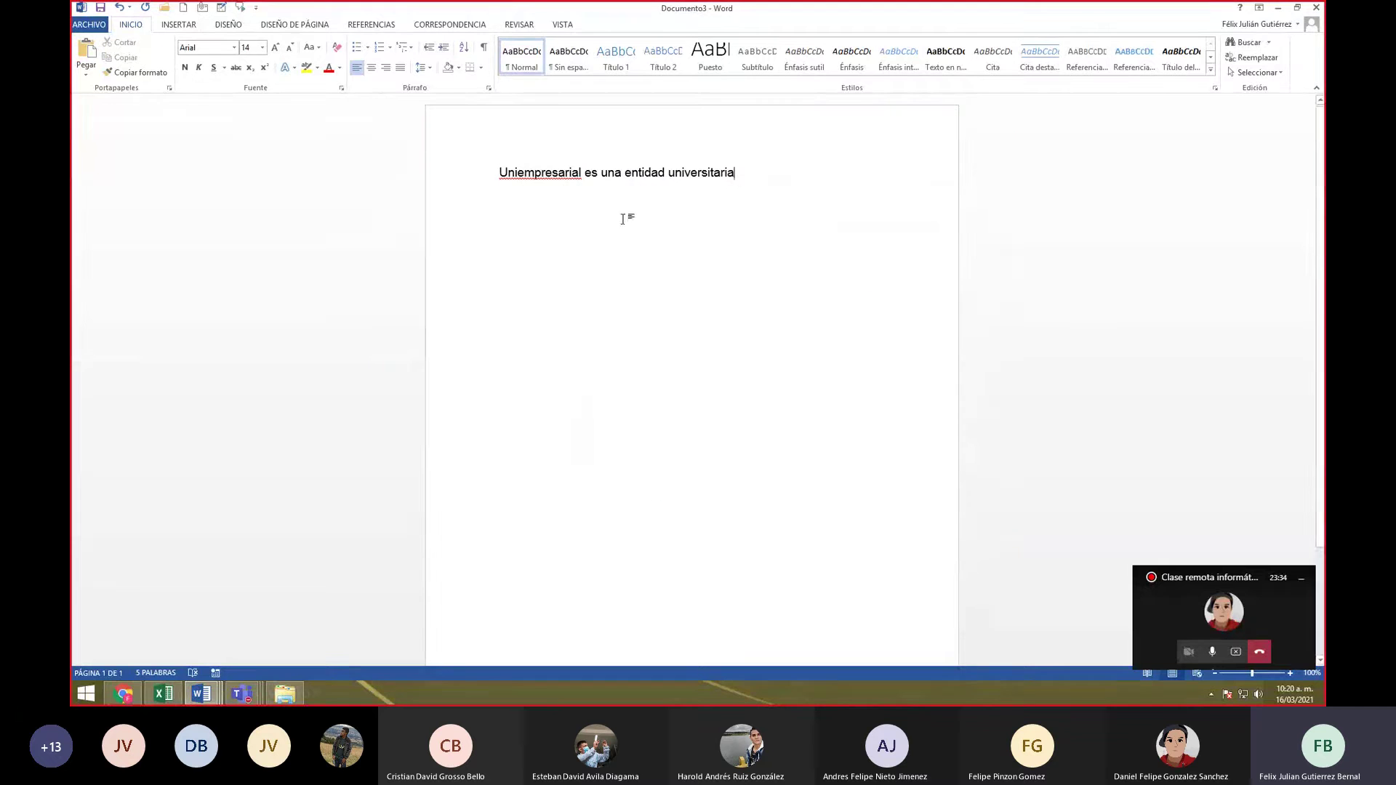
# - Reopen the quick access toolbar customization and set the available commands to "Todos los comandos"
pyautogui.click(256, 8)
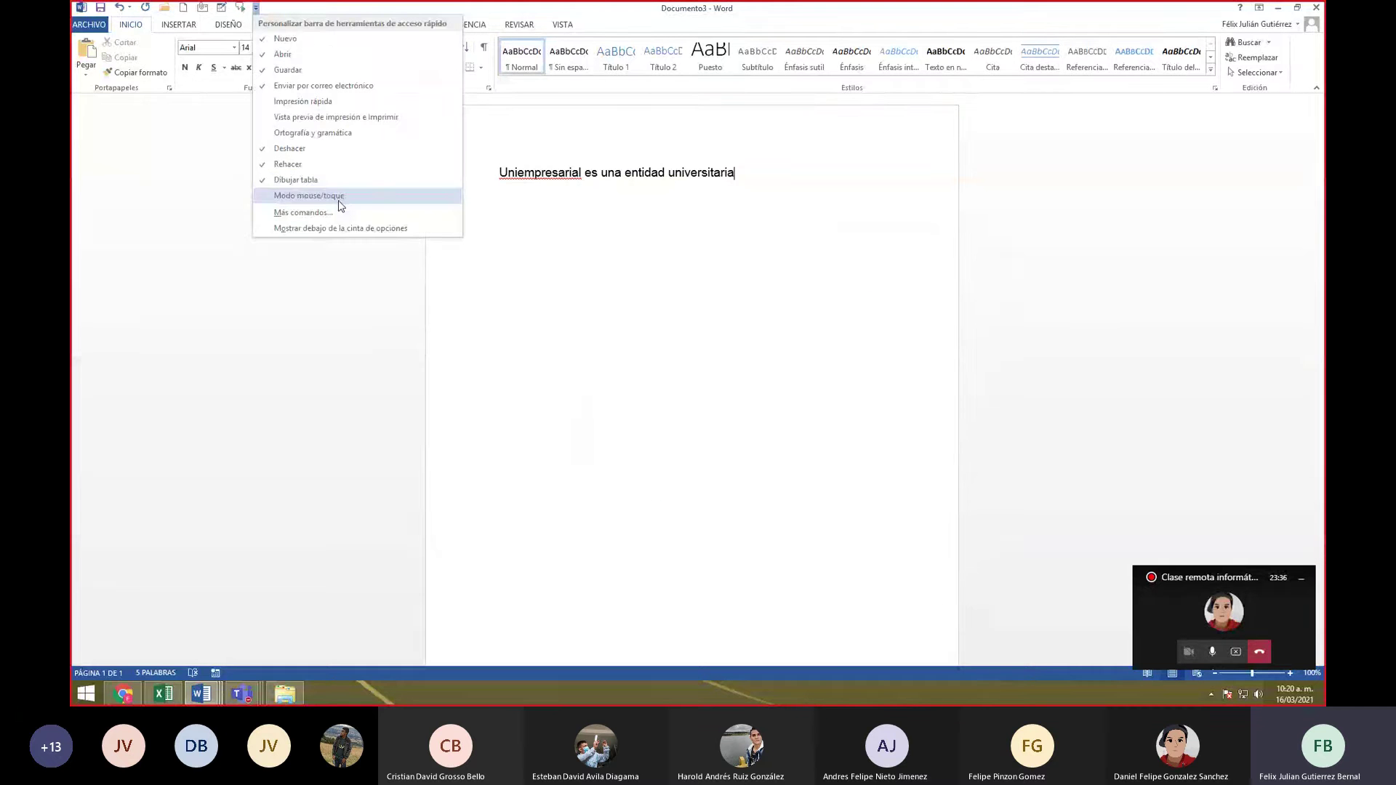
pyautogui.click(304, 212)
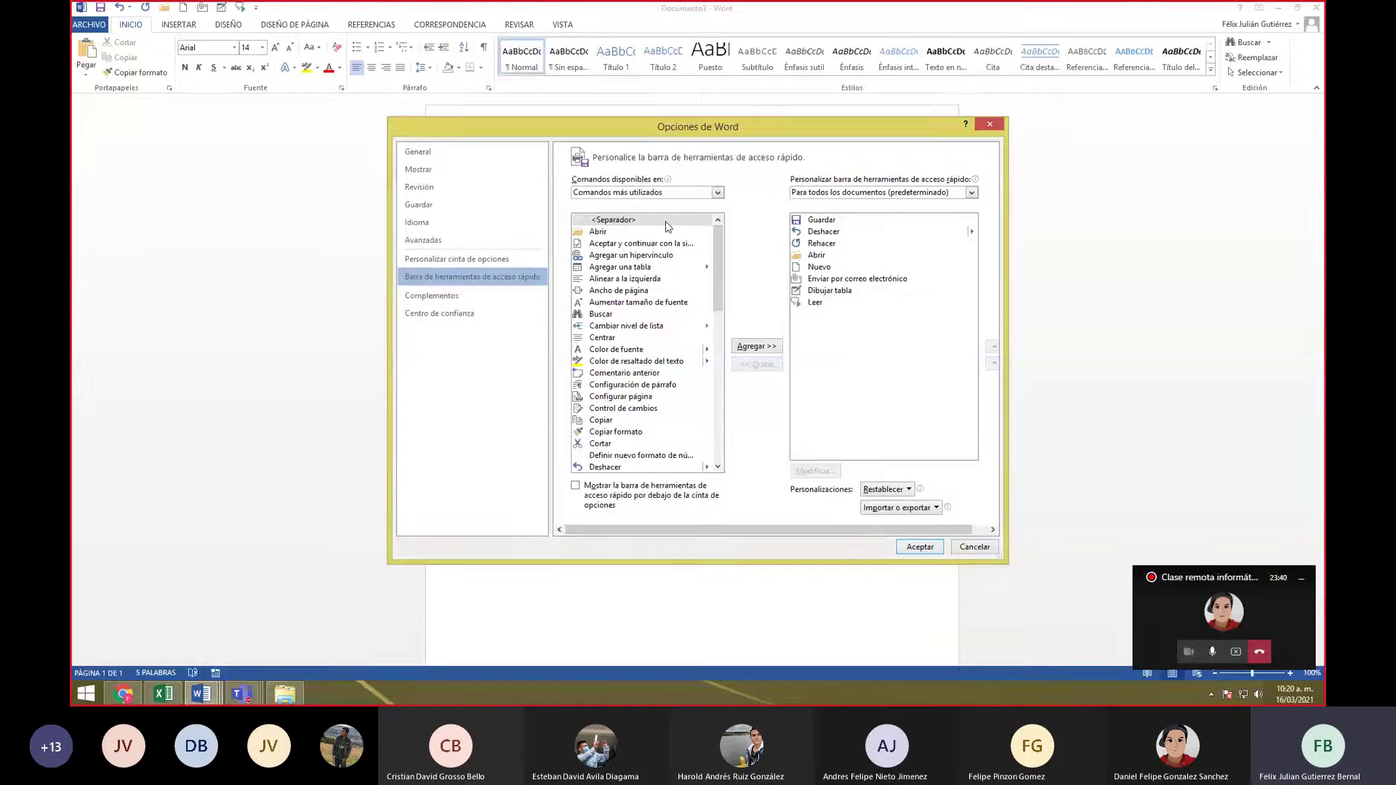
pyautogui.click(665, 193)
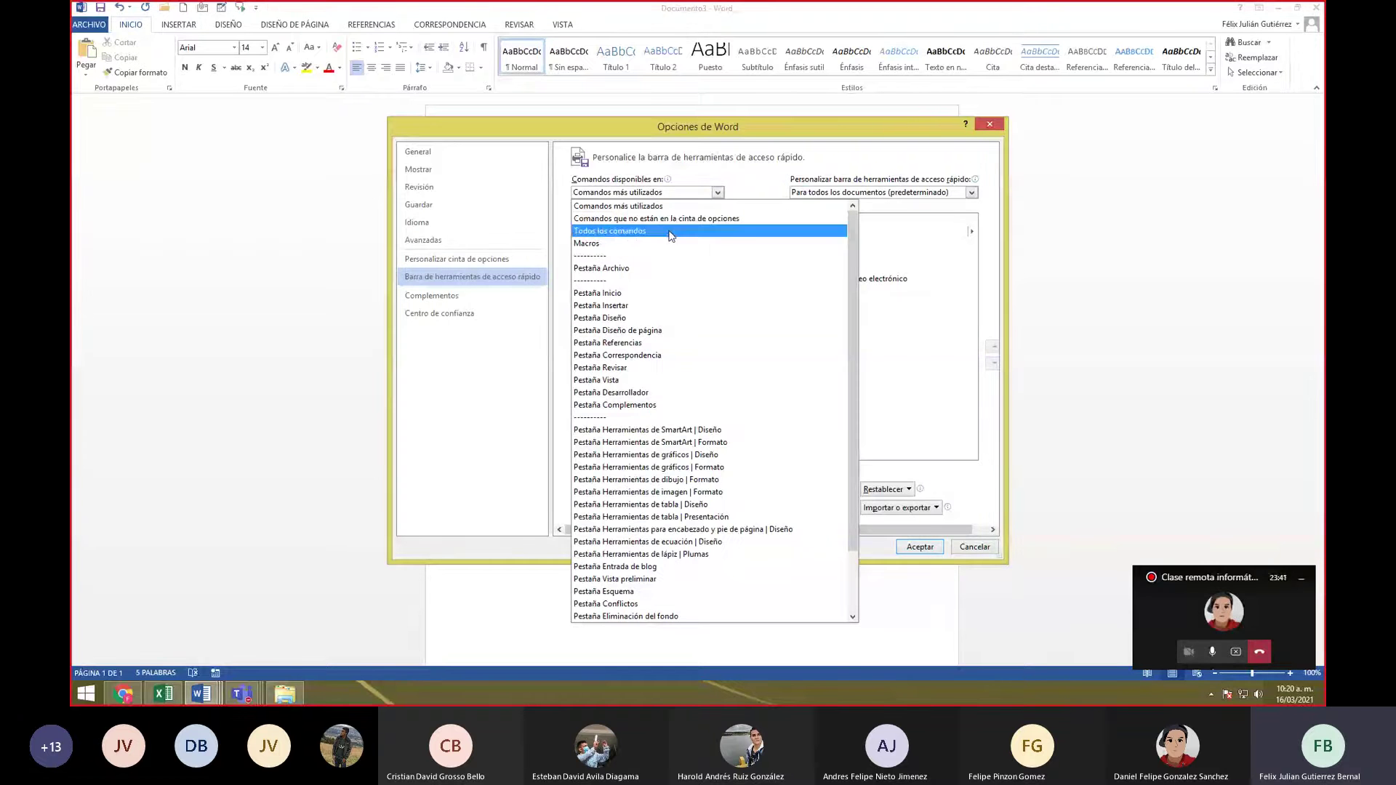
pyautogui.click(670, 233)
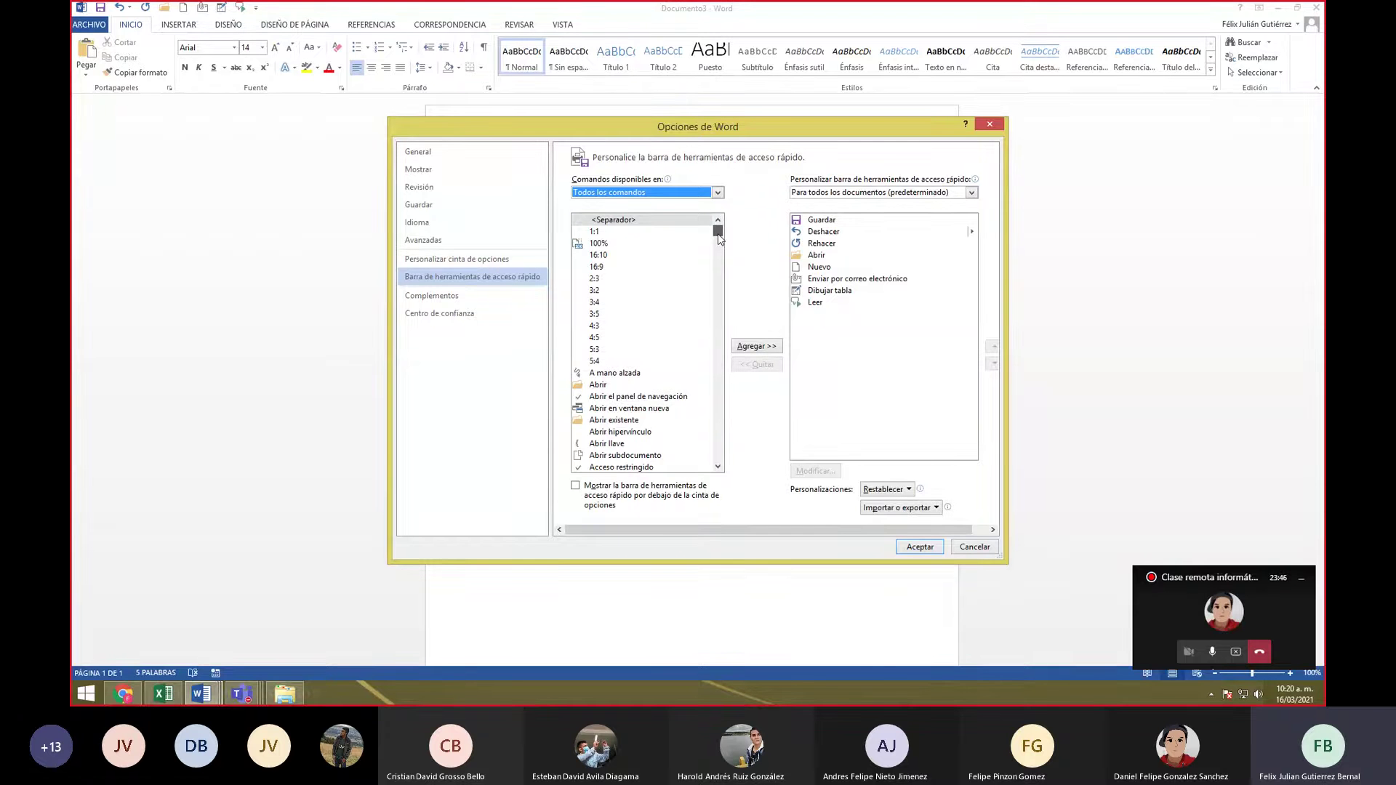
# - Examine the alphabetical list of all commands available for the quick access toolbar
pyautogui.moveTo(718, 234); pyautogui.dragTo(718, 251)
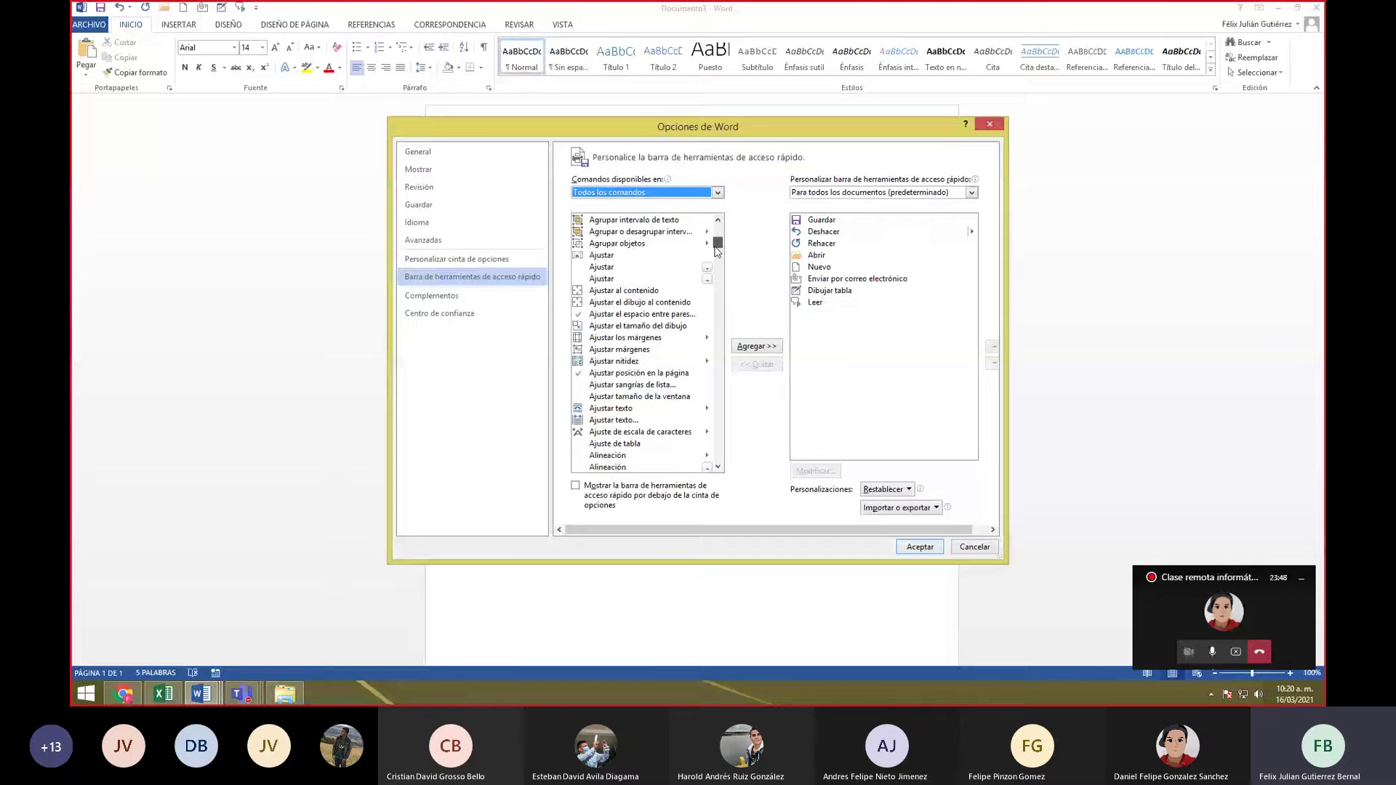
pyautogui.scroll(-20, 632, 366)
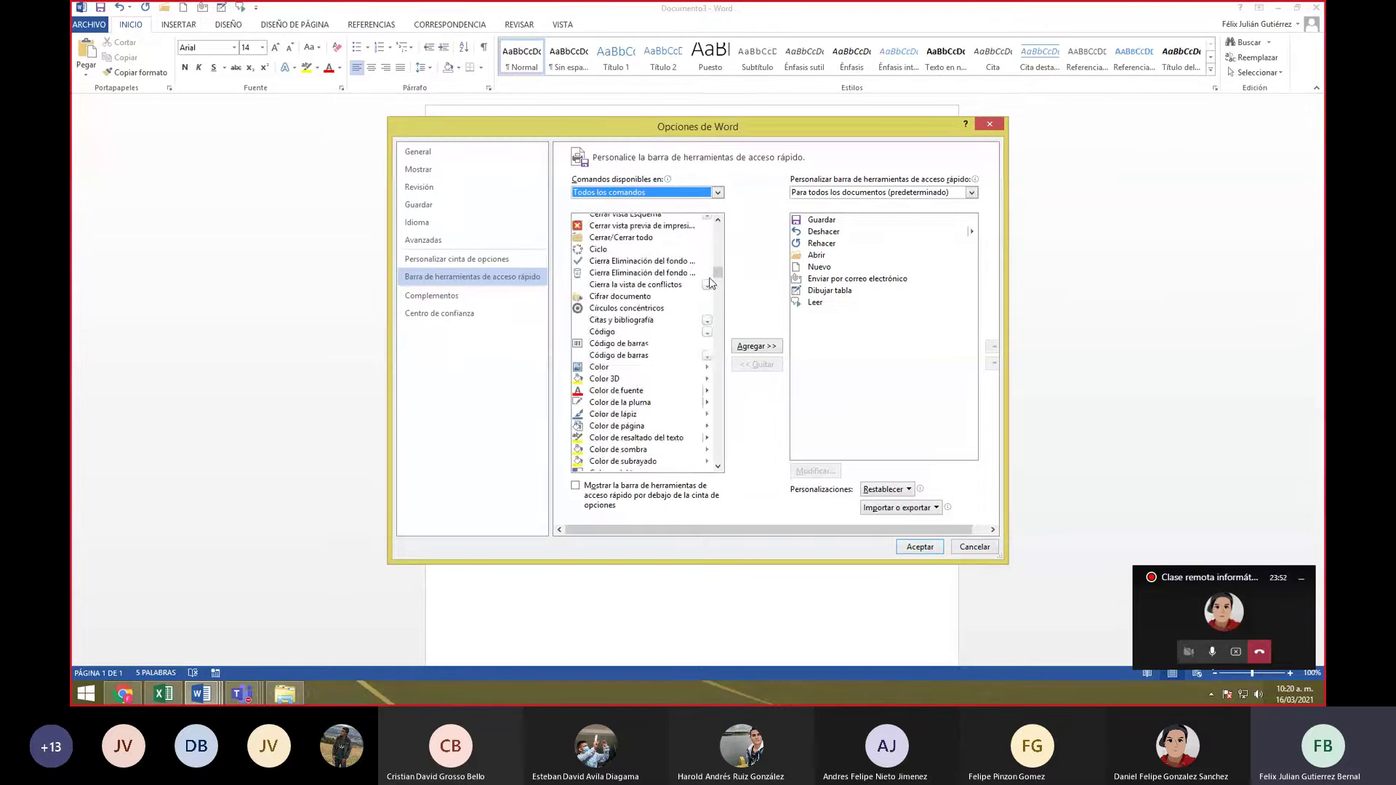
pyautogui.scroll(-20, 631, 366)
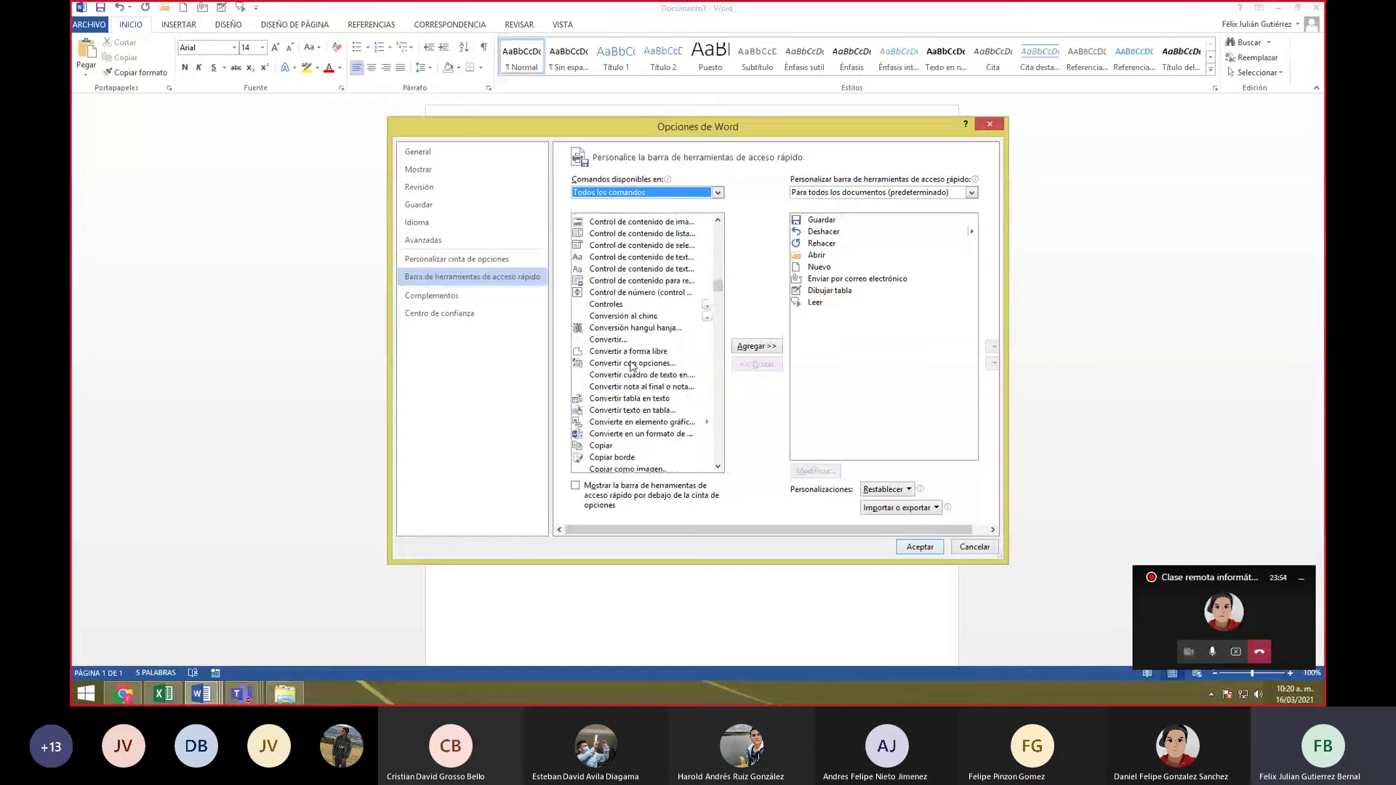
pyautogui.scroll(-20, 642, 384)
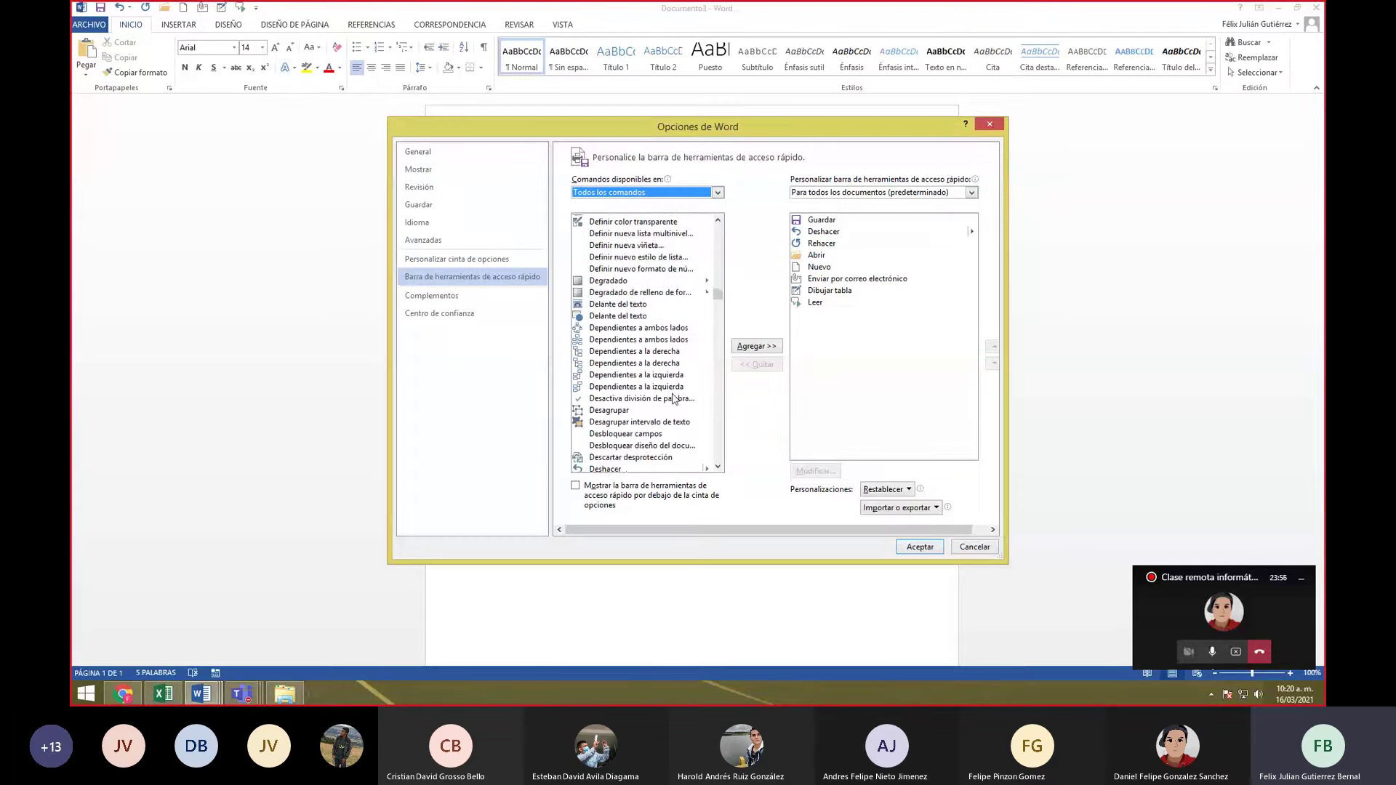
pyautogui.scroll(-4, 675, 399)
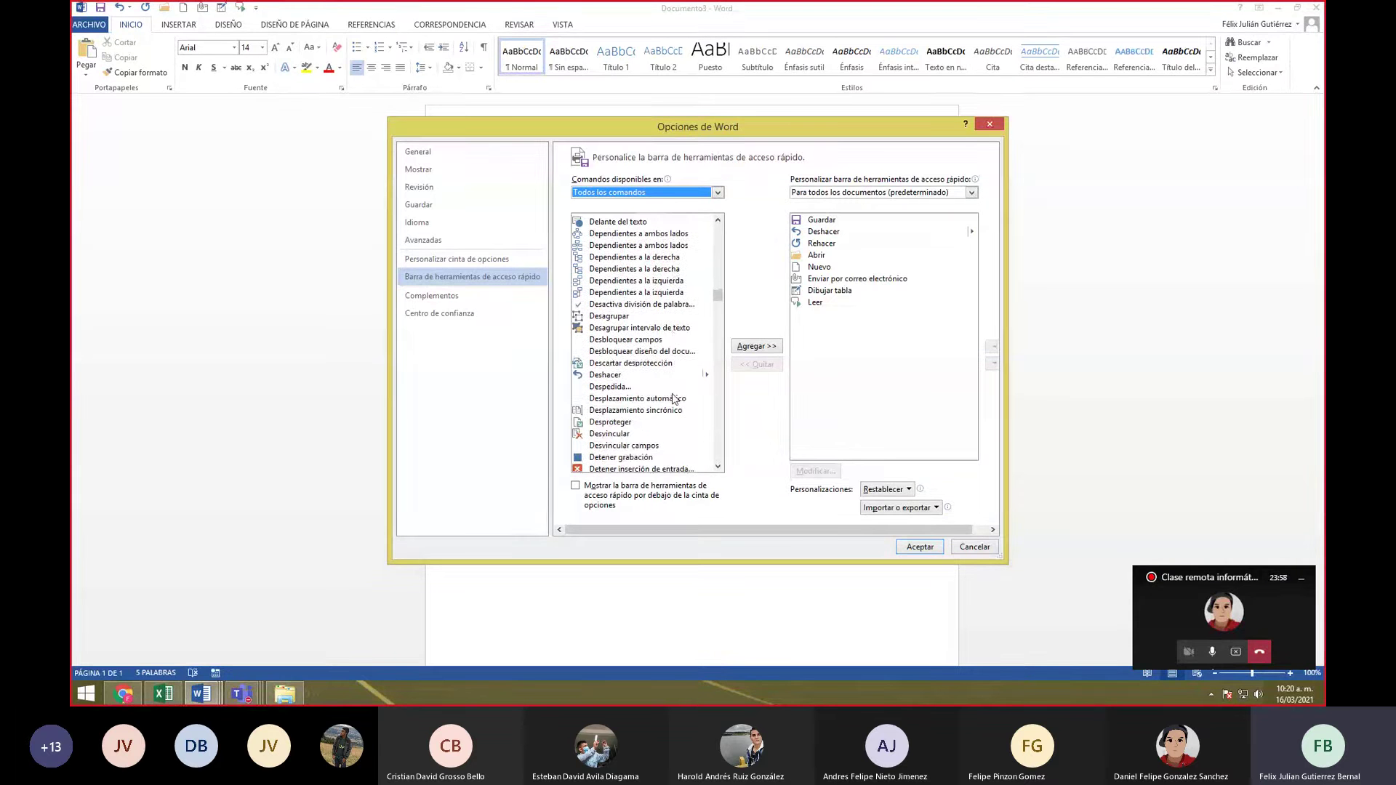
pyautogui.scroll(-6, 675, 398)
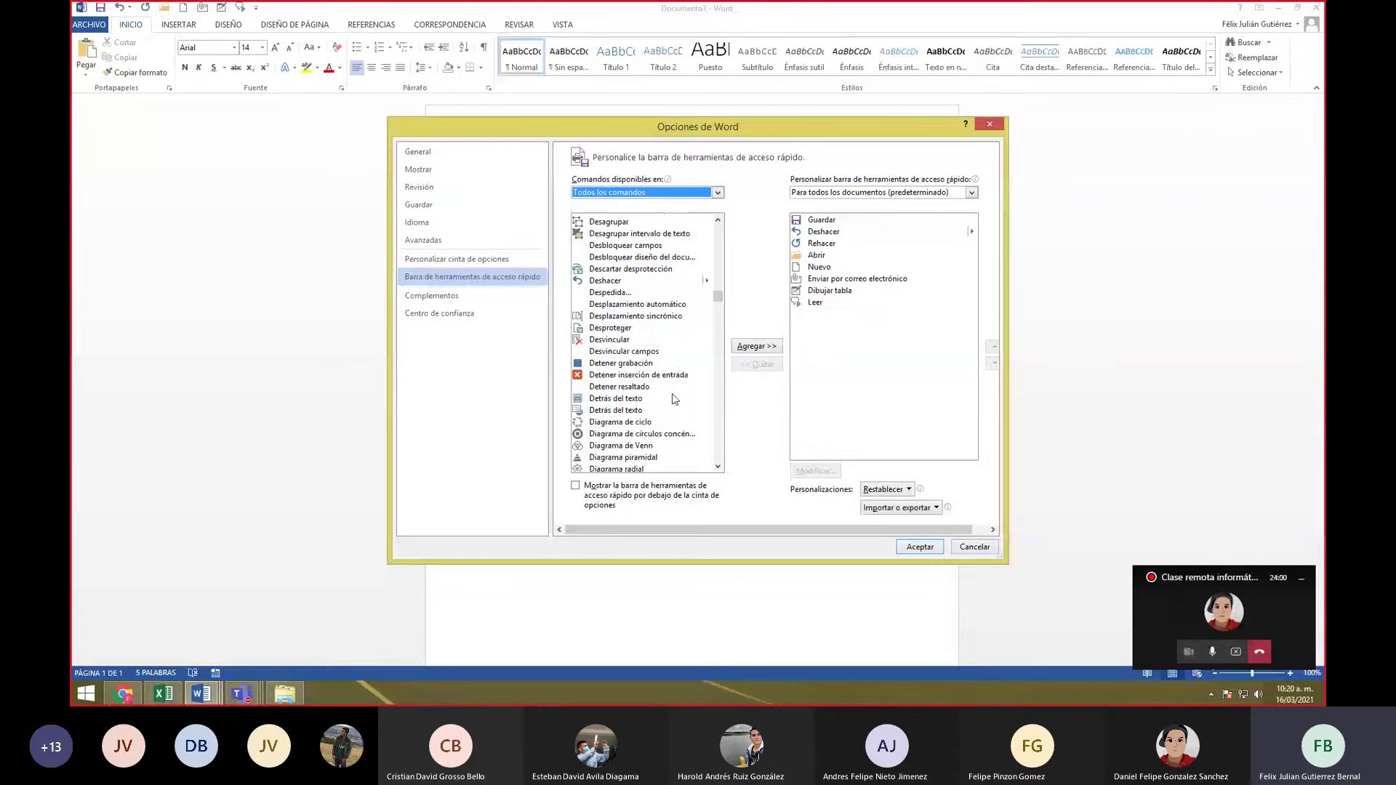
pyautogui.scroll(-4, 675, 399)
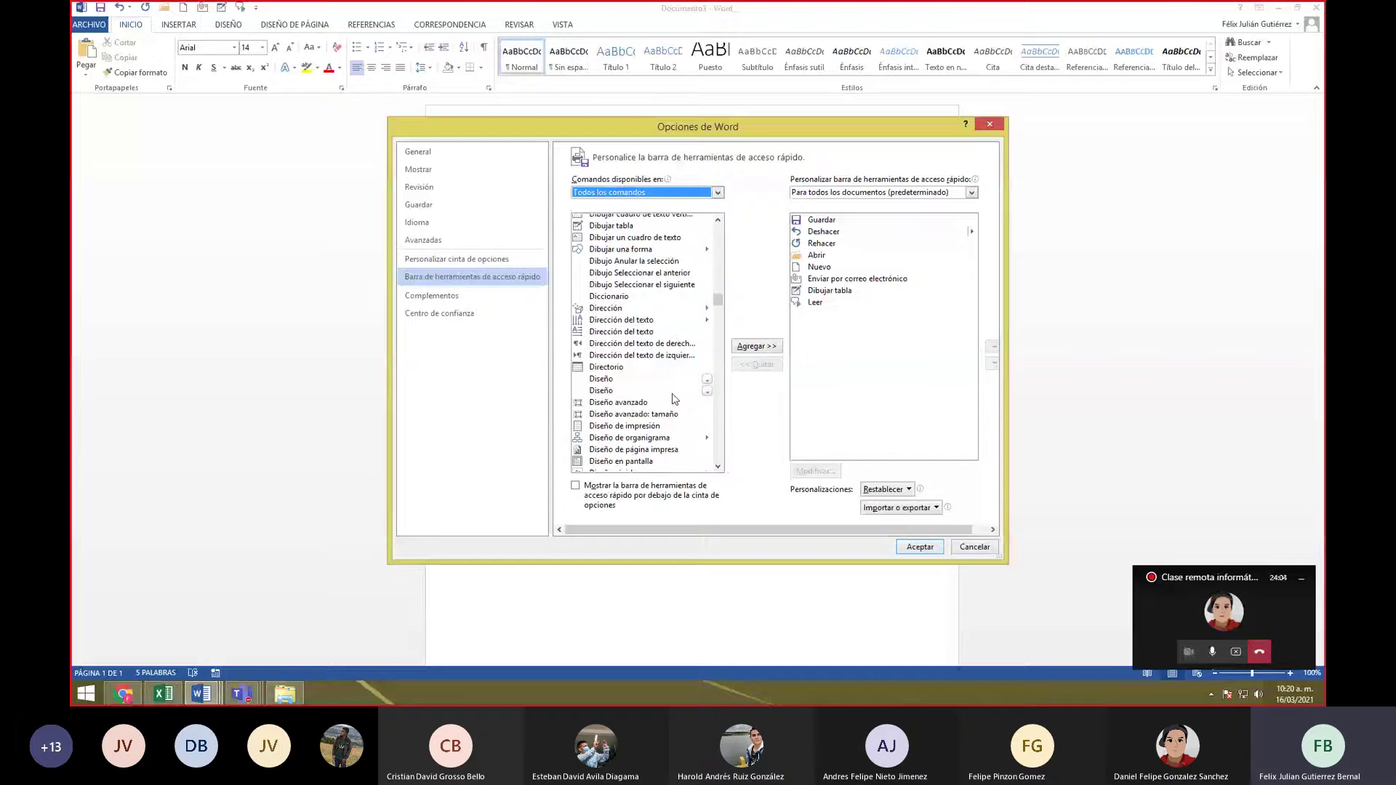
pyautogui.scroll(-4, 675, 398)
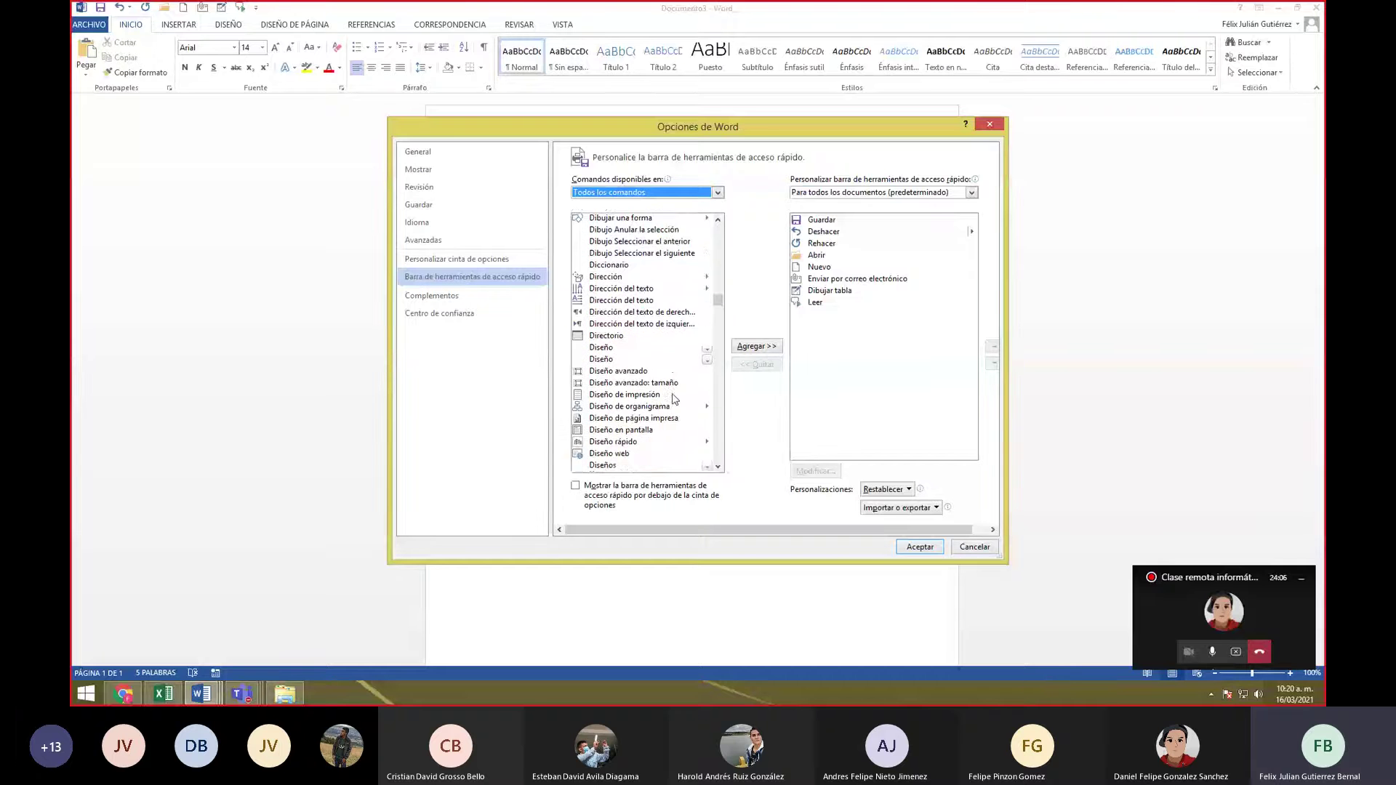
pyautogui.scroll(-6, 675, 398)
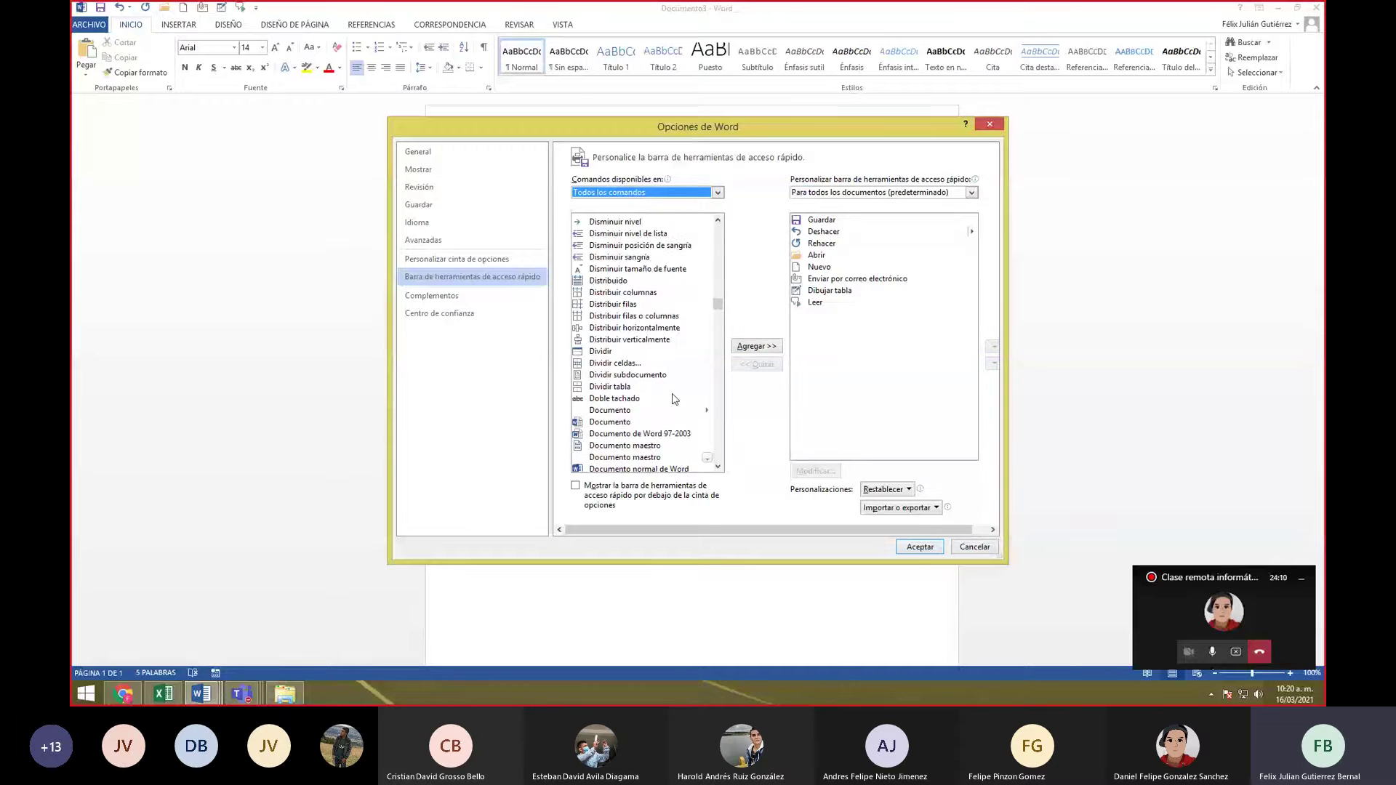
pyautogui.scroll(-7, 675, 399)
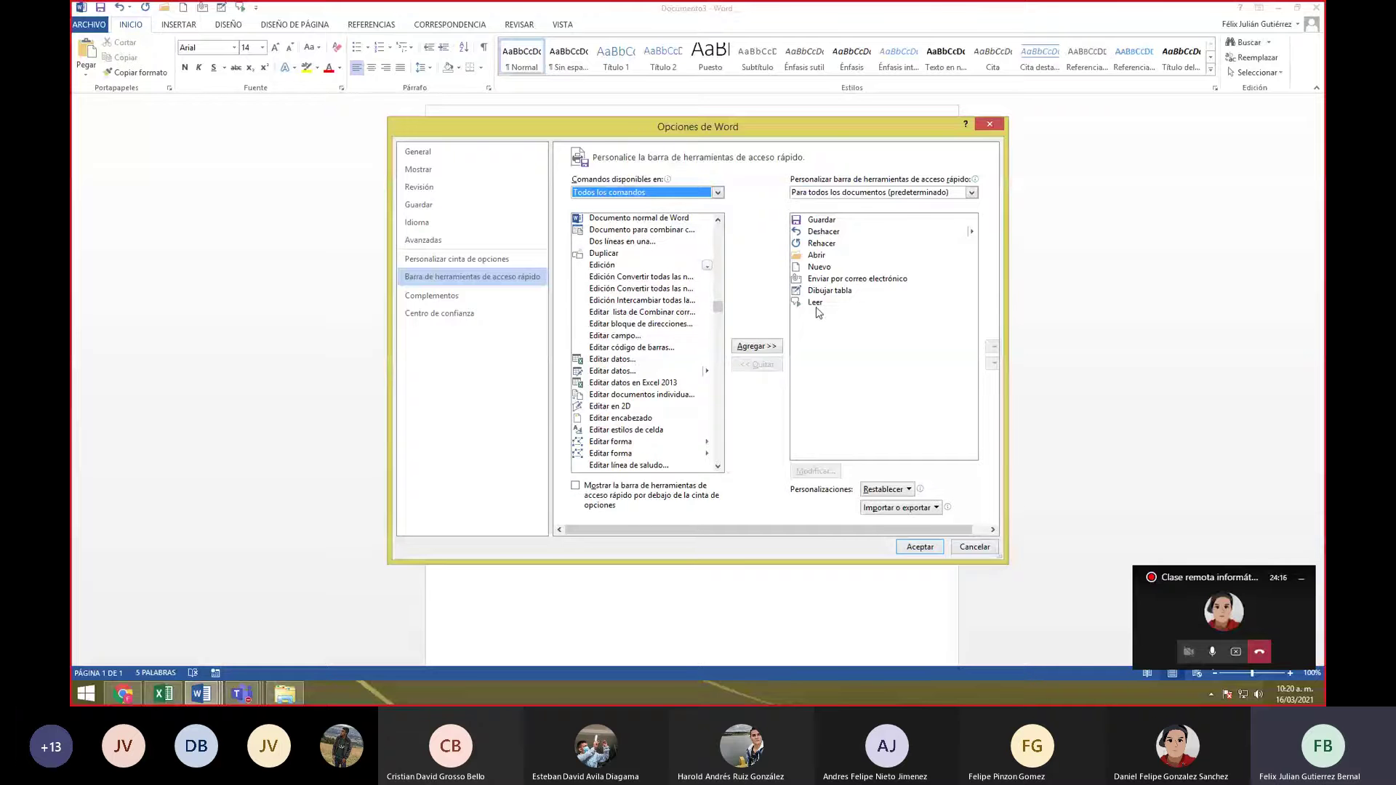
# - Choose "Todos los comandos" again and select "Leer" among the commands already on the quick access toolbar
pyautogui.click(700, 192)
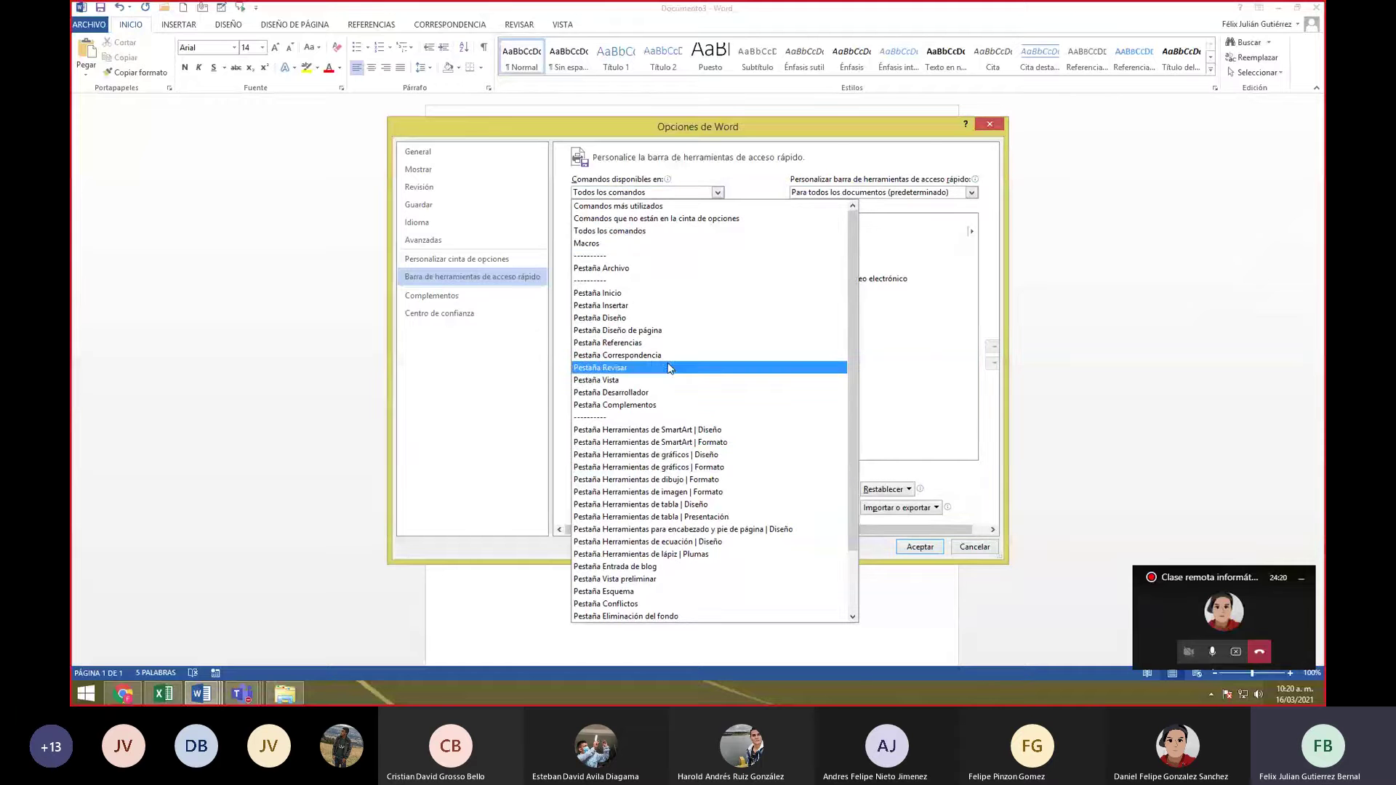
pyautogui.click(640, 231)
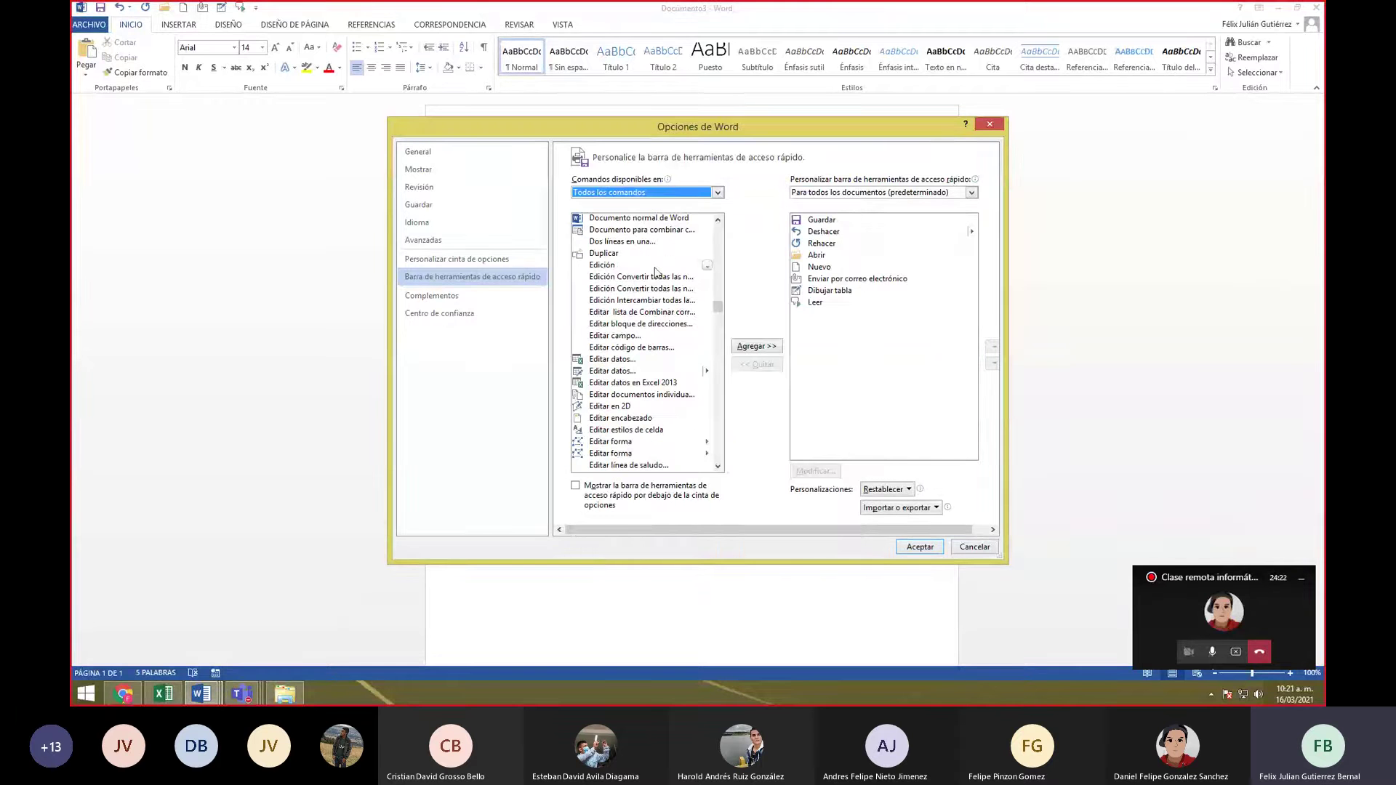
pyautogui.click(666, 253)
pyautogui.scroll(-6, 698, 291)
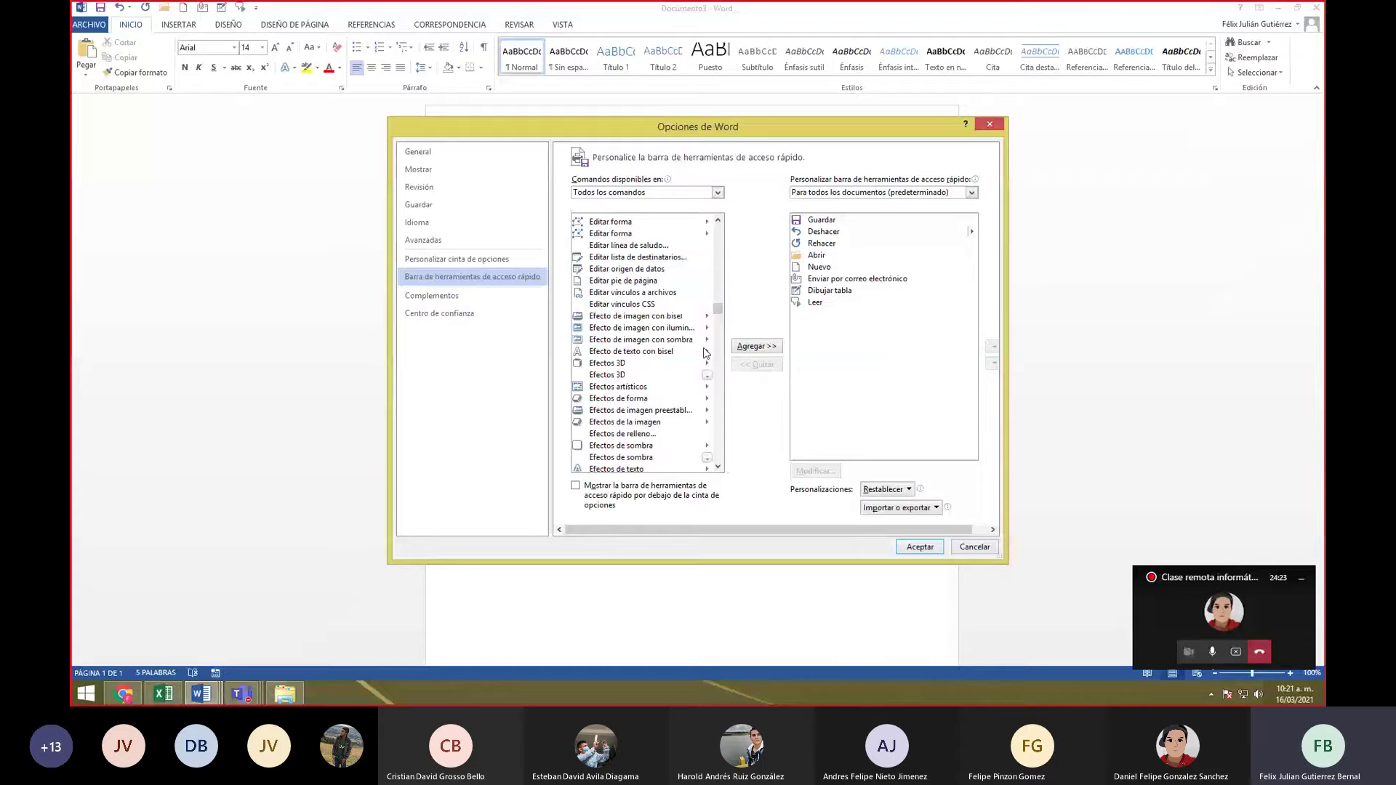
pyautogui.scroll(-10, 705, 352)
pyautogui.click(813, 302)
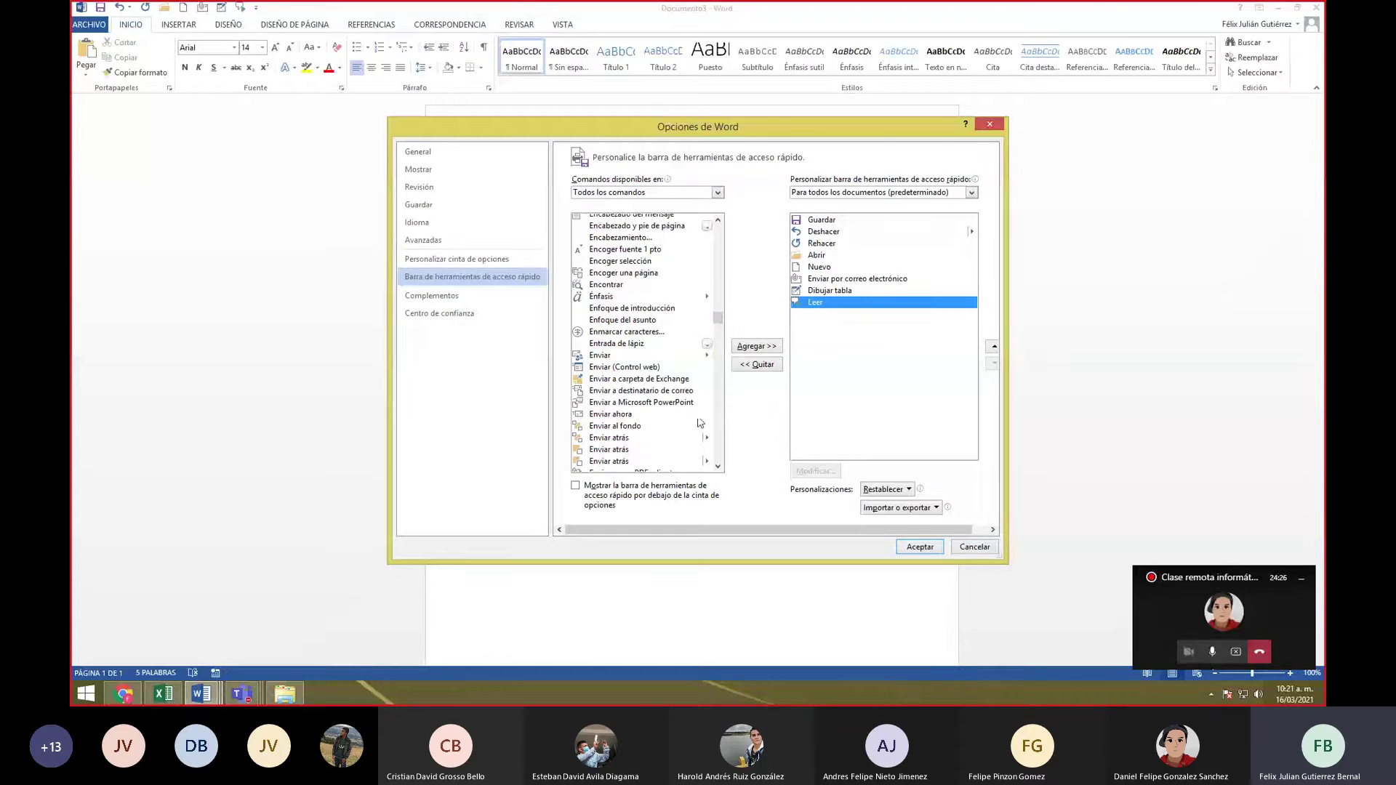
# - Select the command "Insertar un gráfico SmartArt" in the list of all available commands
pyautogui.scroll(-20, 705, 429)
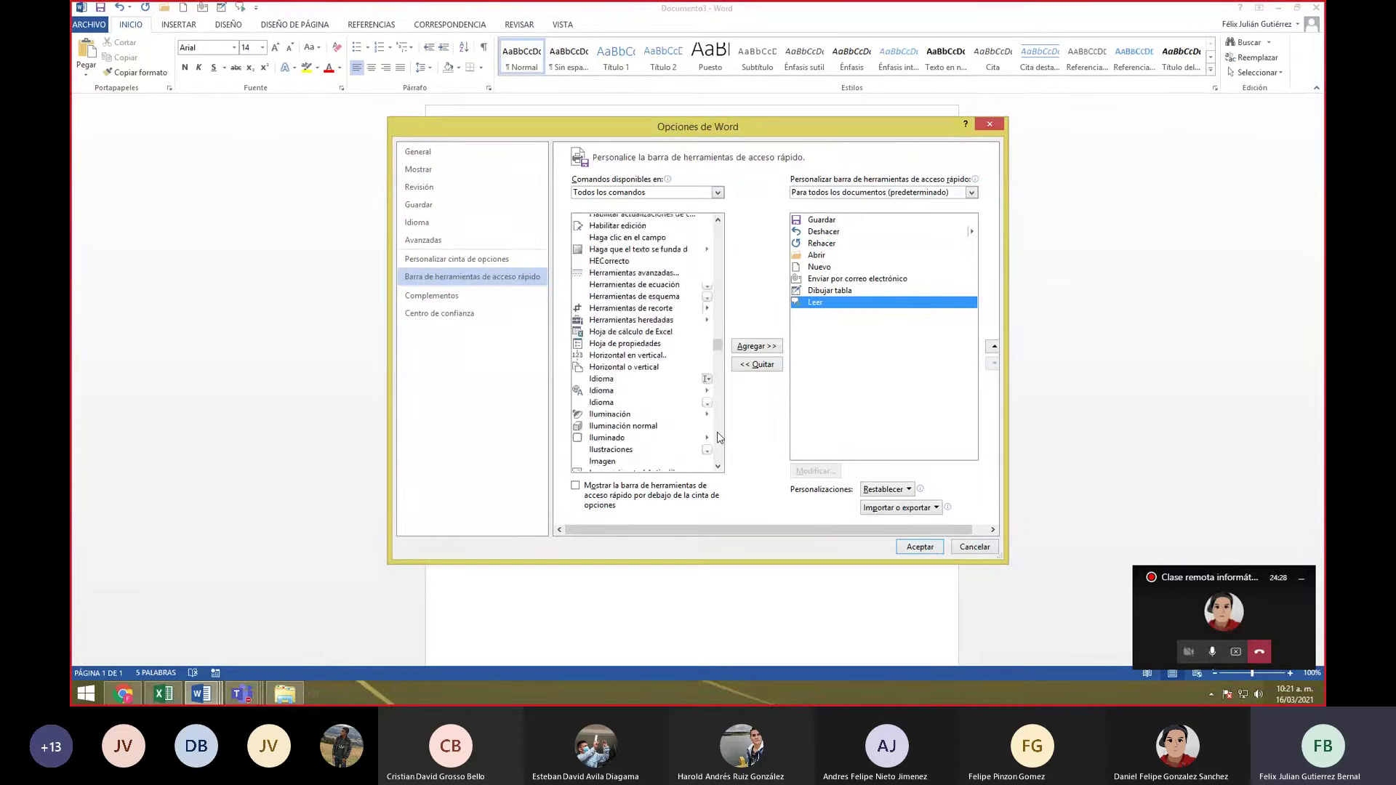
pyautogui.scroll(-20, 718, 437)
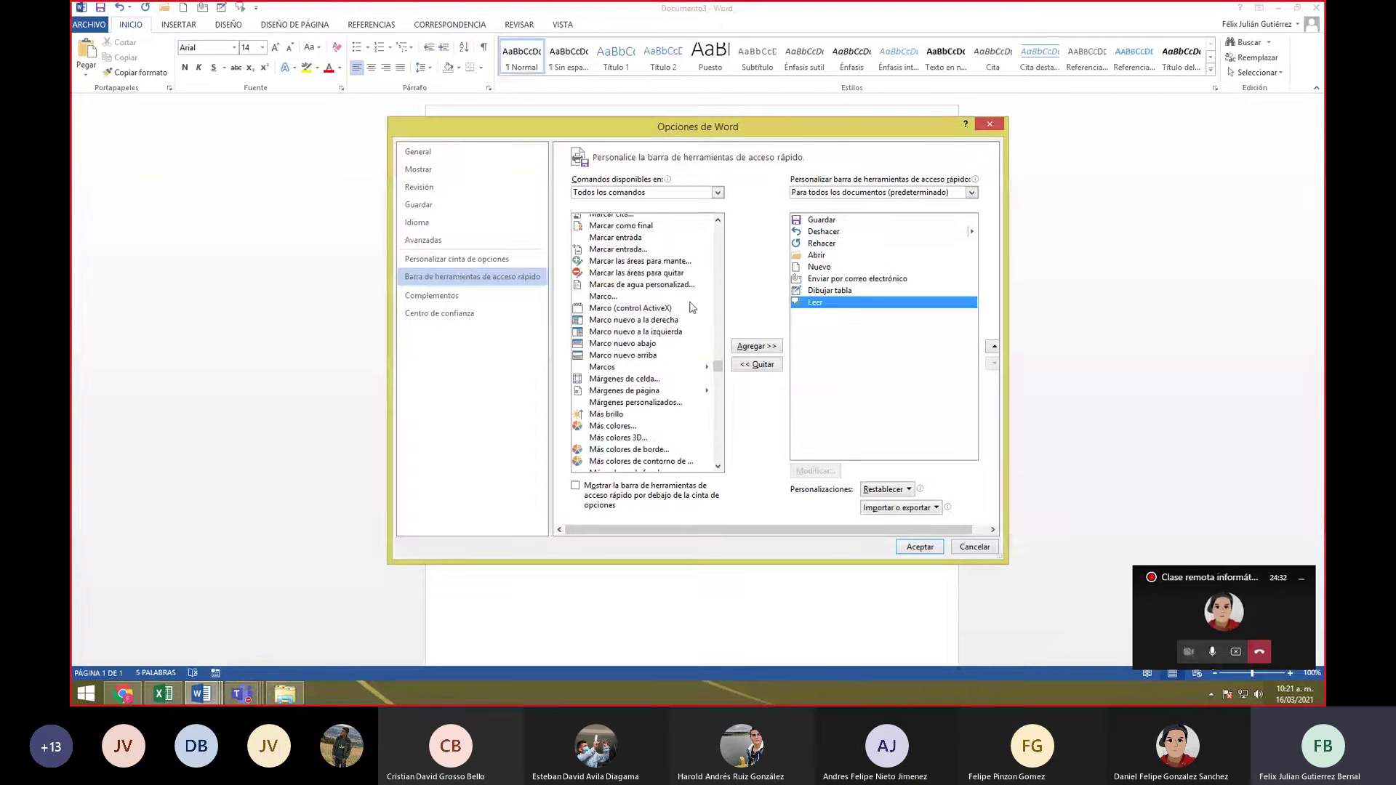
pyautogui.click(720, 279)
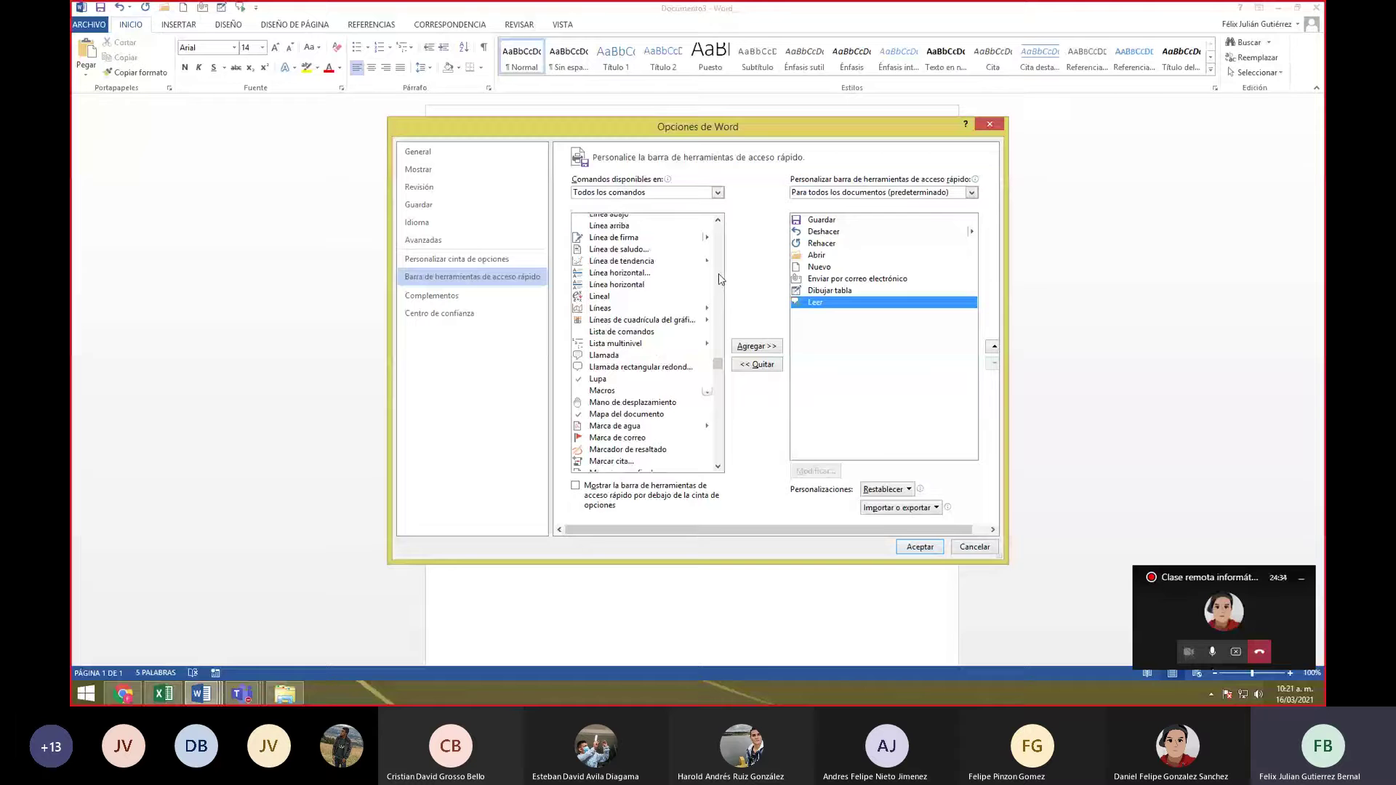
pyautogui.click(720, 278)
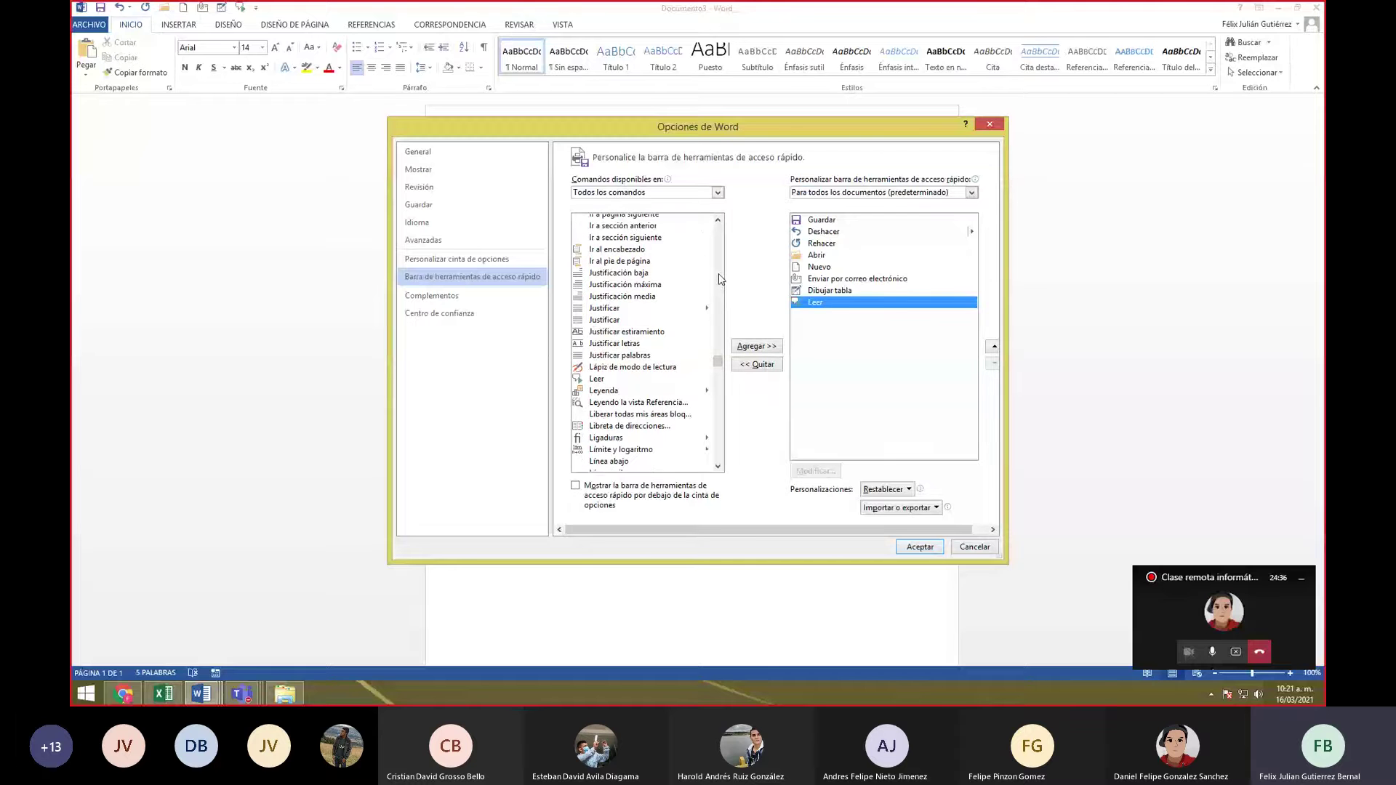
pyautogui.click(719, 278)
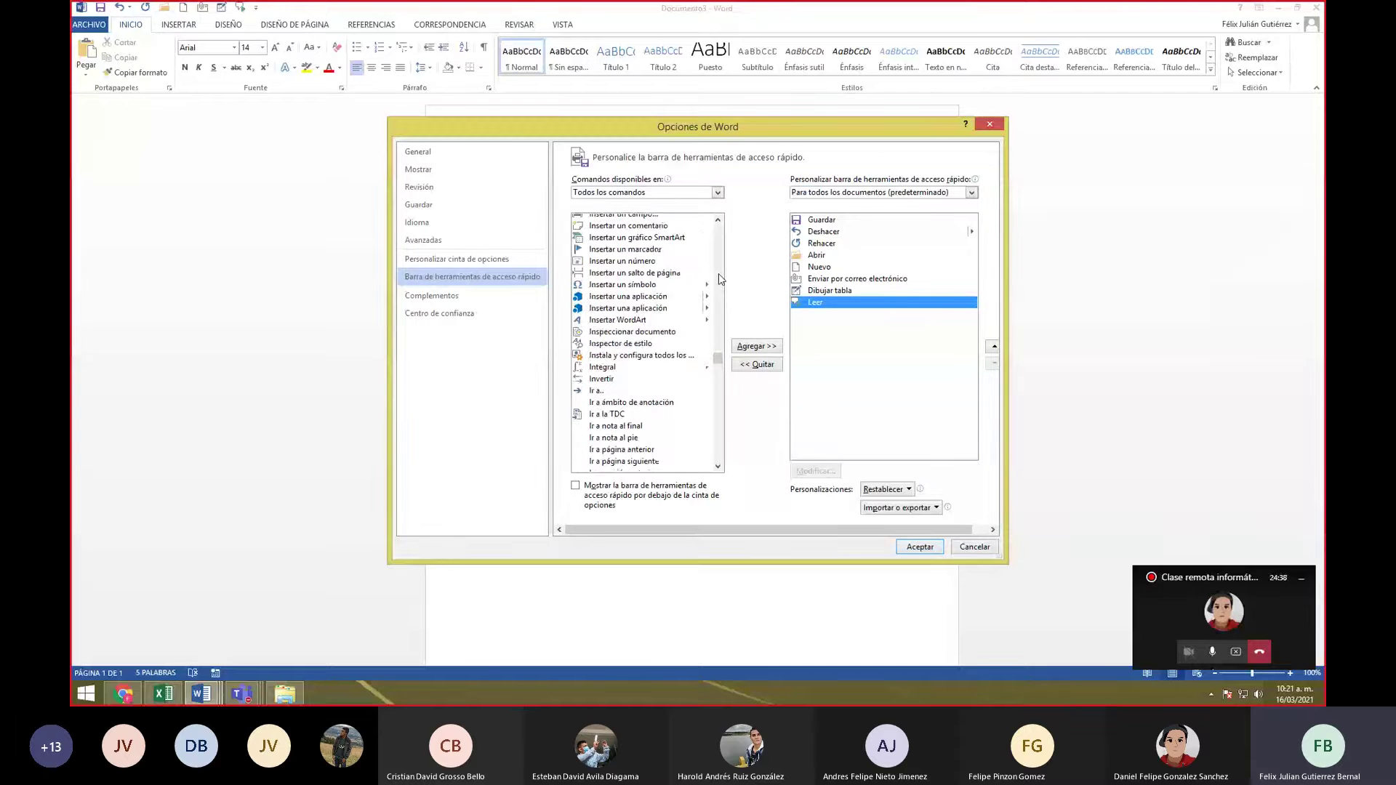
pyautogui.click(675, 240)
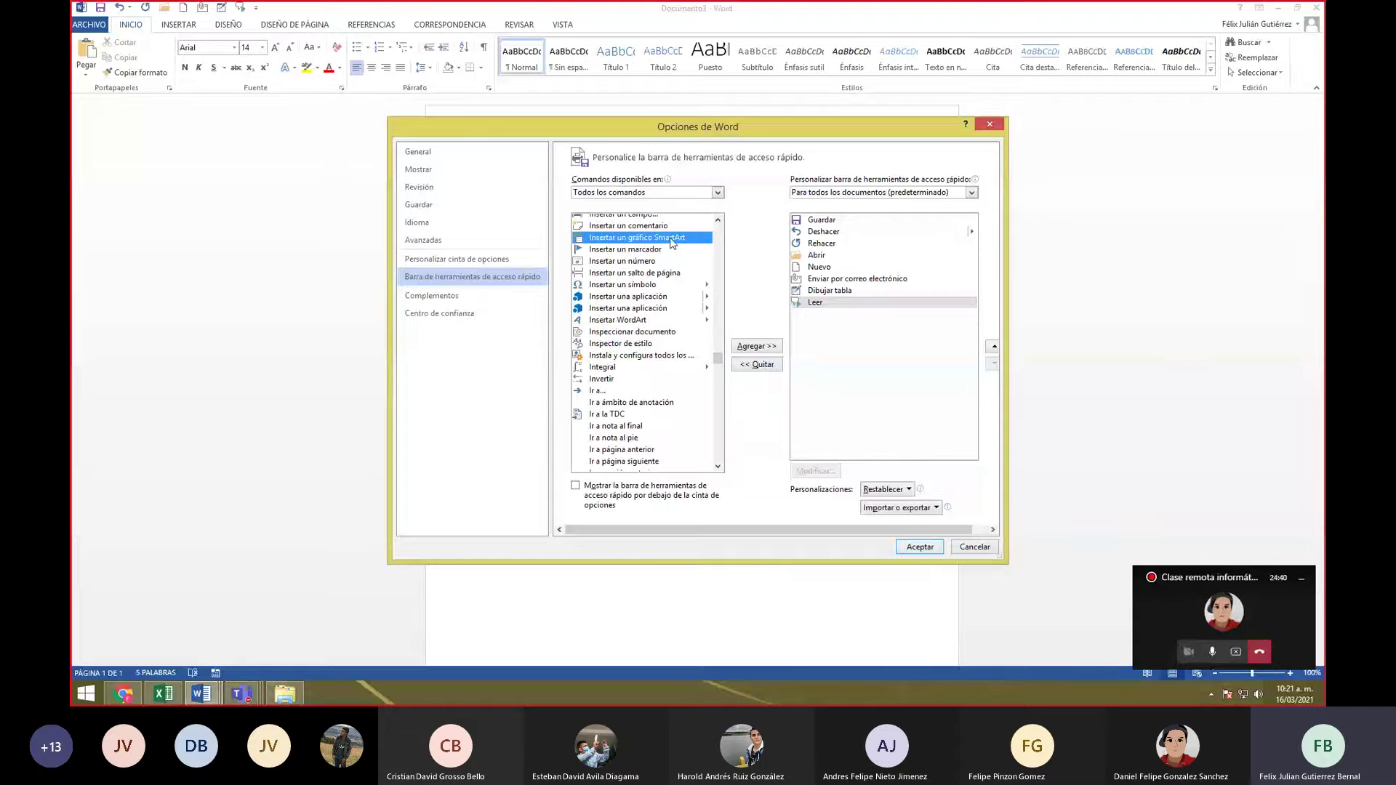
# - Add "Insertar un gráfico SmartArt" to the quick access toolbar and apply the customization
pyautogui.click(757, 346)
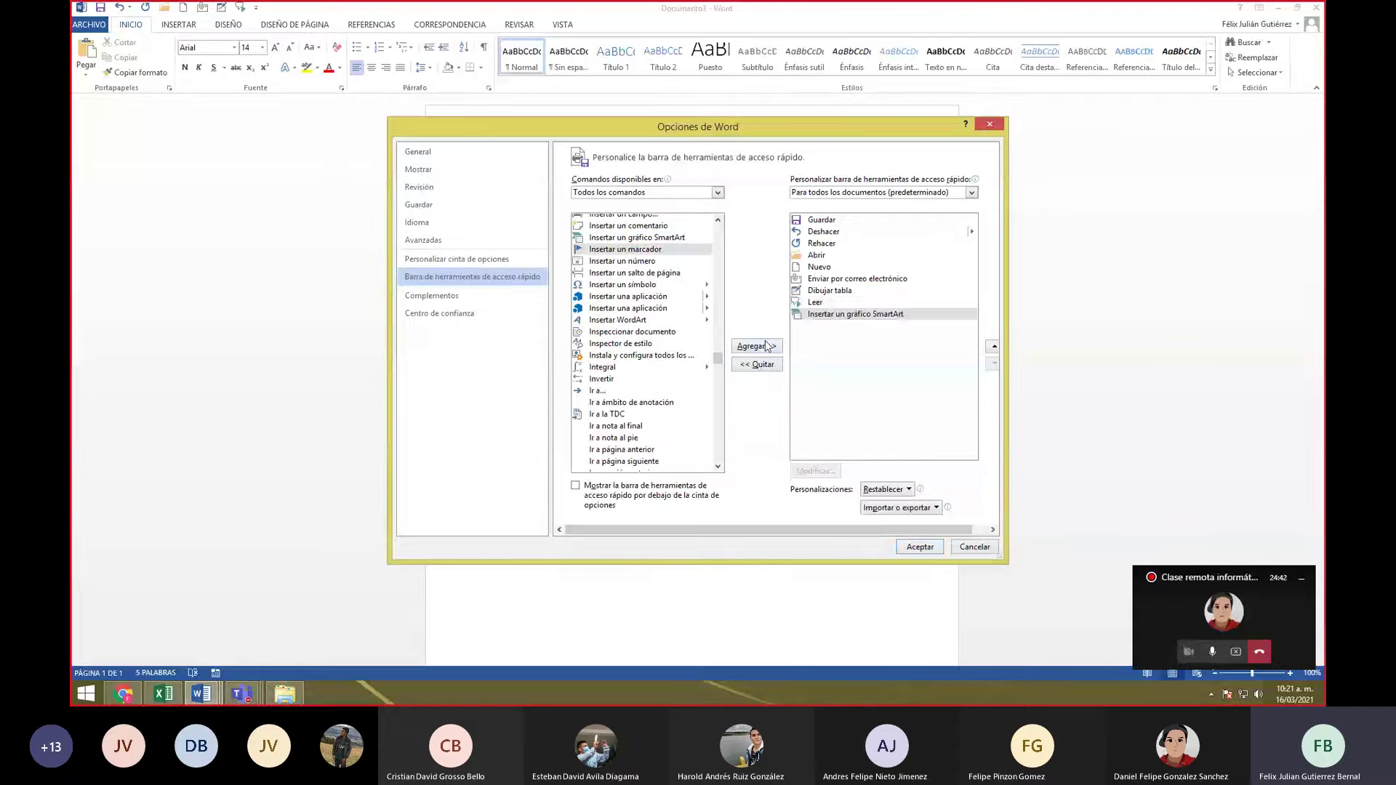
pyautogui.click(937, 551)
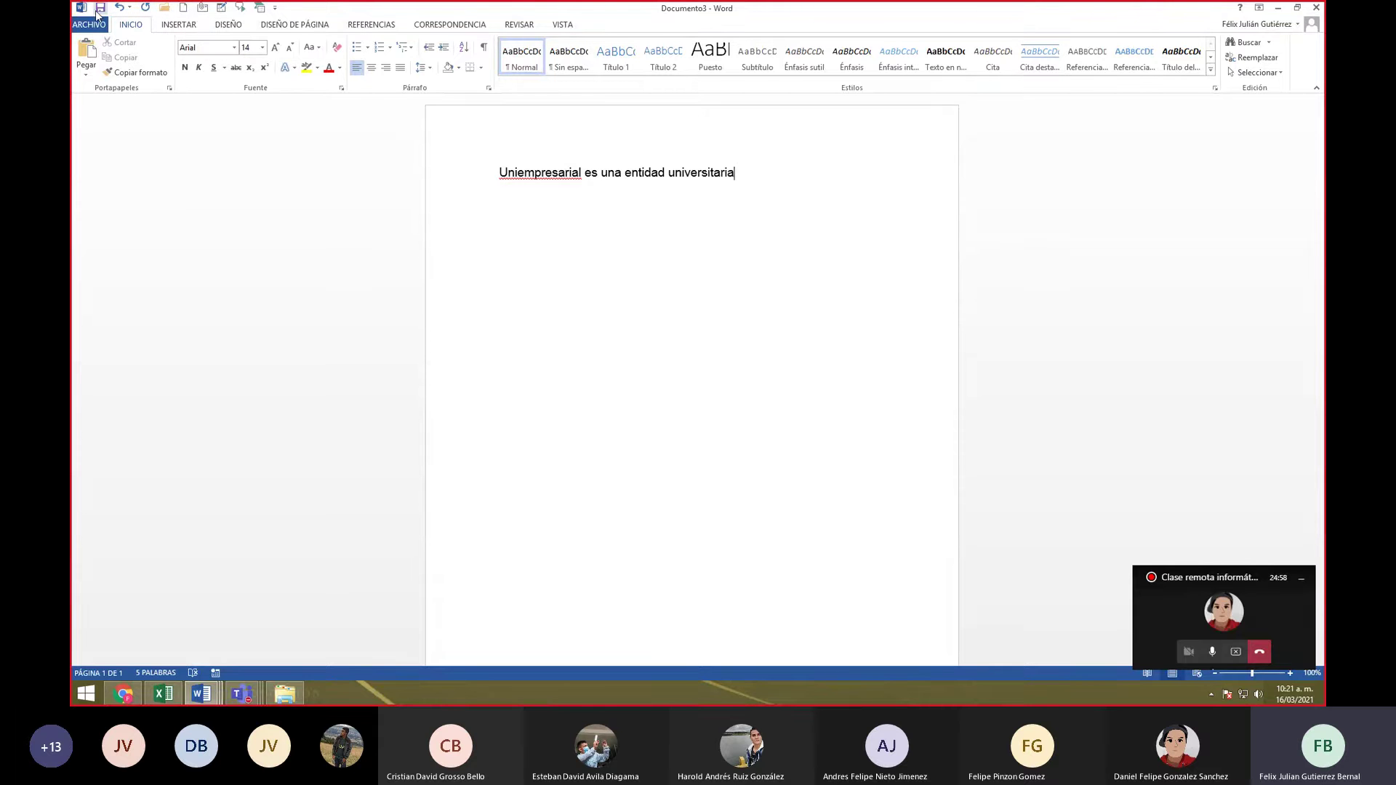
pyautogui.click(205, 8)
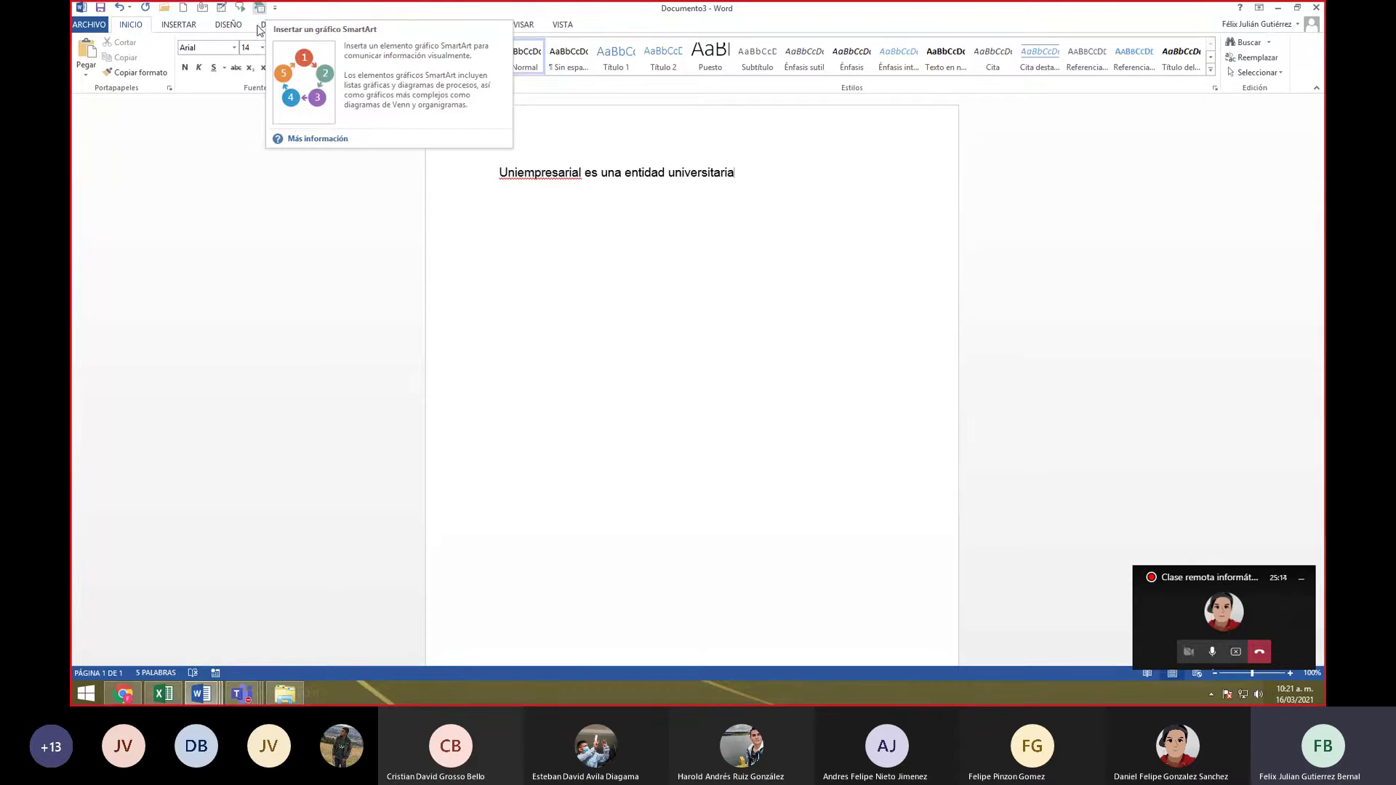
# - Select the sentence "Uniempresarial es una entidad universitaria" and clear the selection
pyautogui.moveTo(762, 175); pyautogui.dragTo(499, 175)
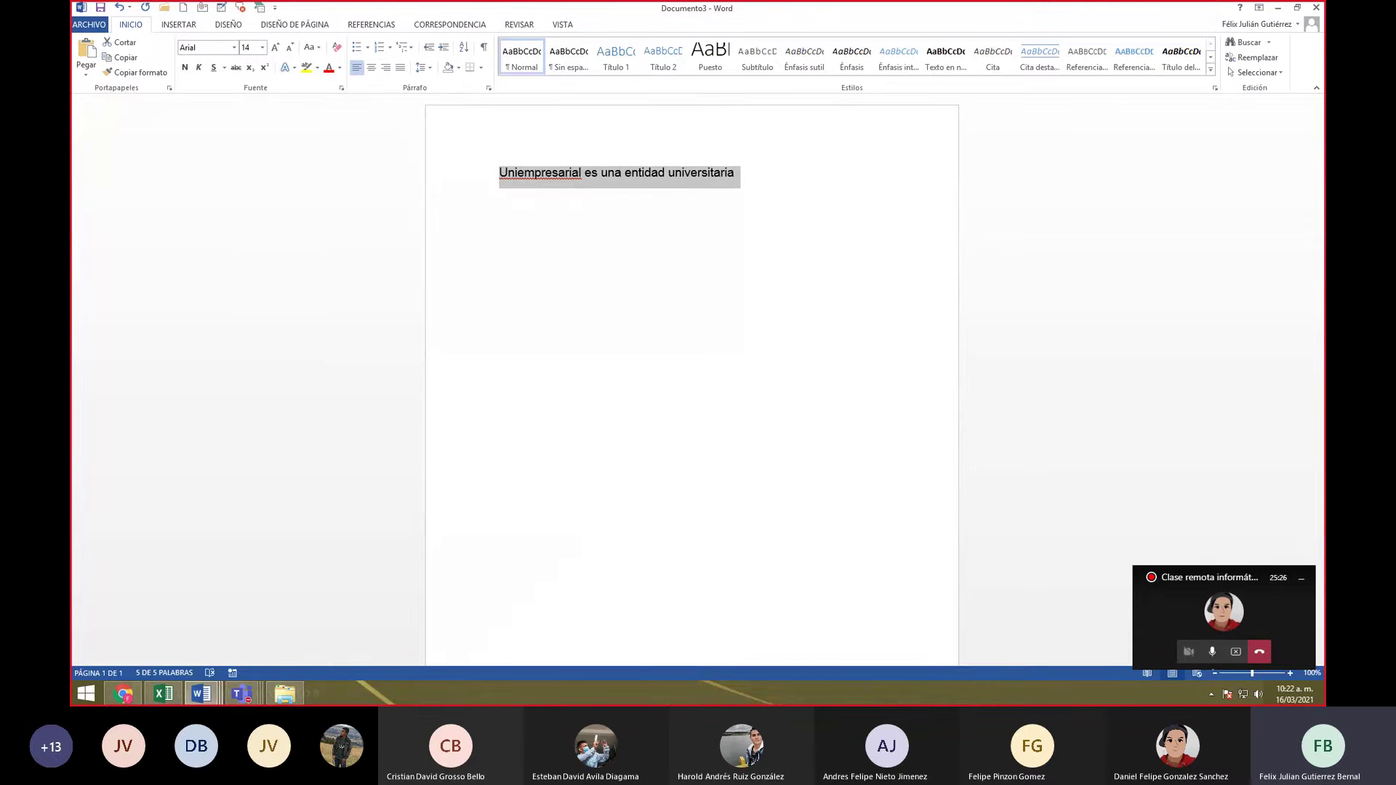
pyautogui.click(868, 322)
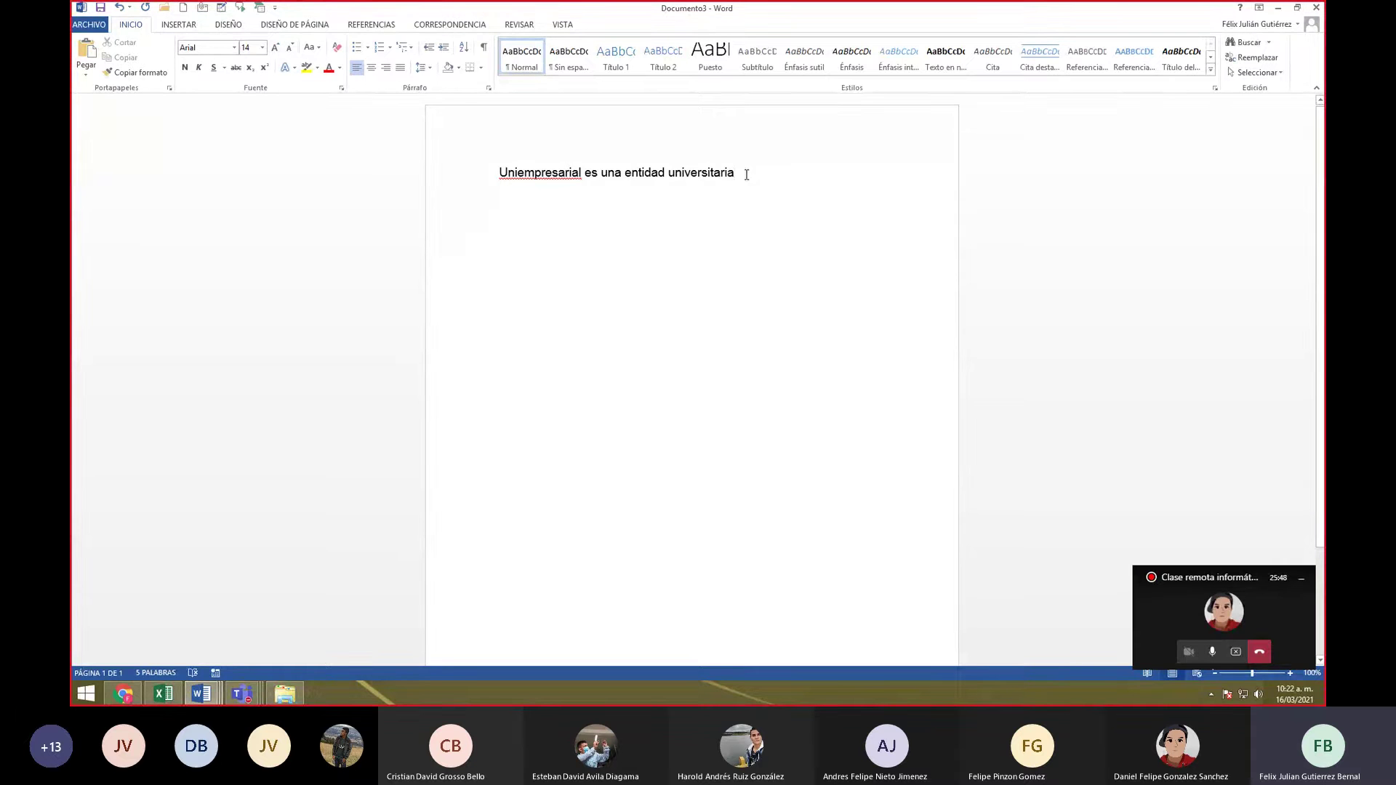
# - Open the ribbon customization page in the Word options, viewing the add-ins page on the way, and select "Ancho de página"
pyautogui.click(275, 7)
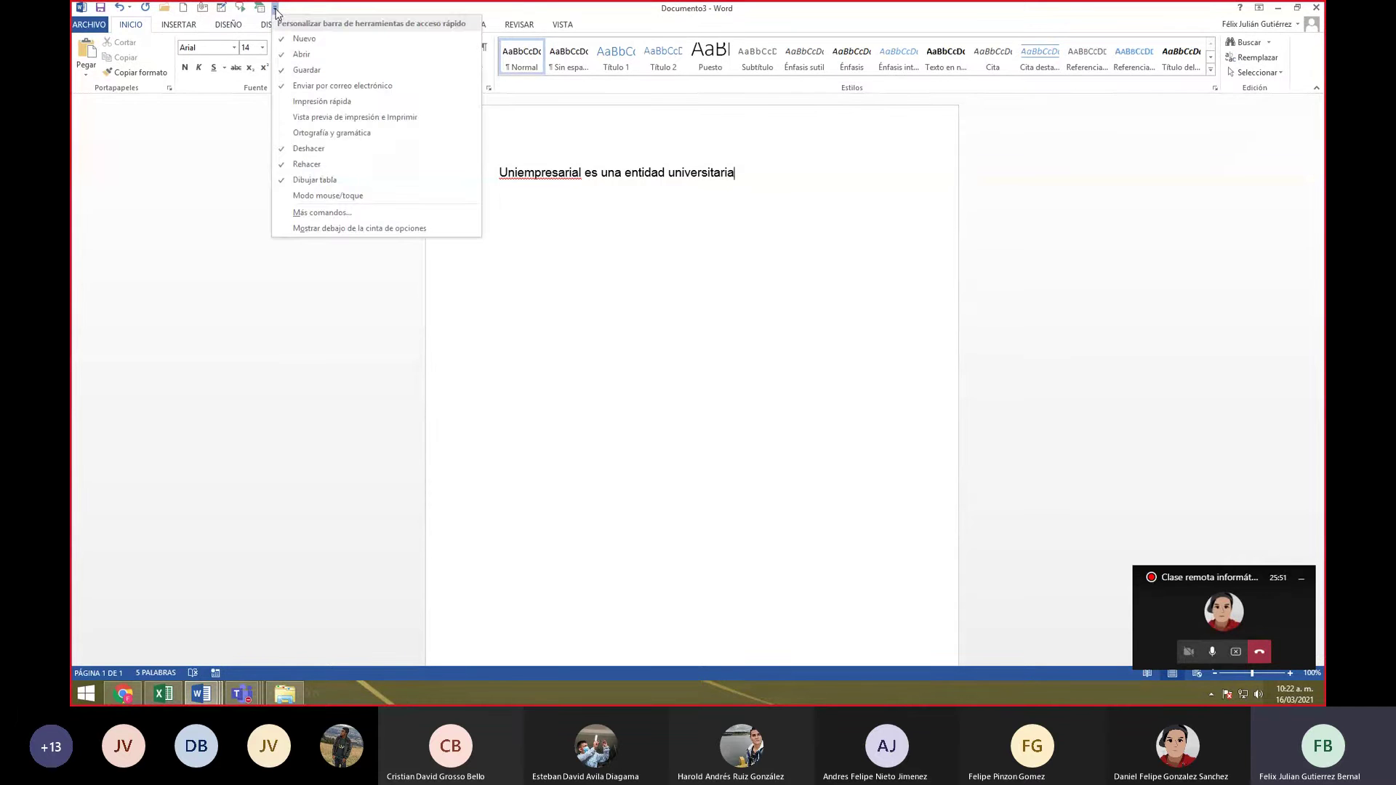
pyautogui.click(341, 214)
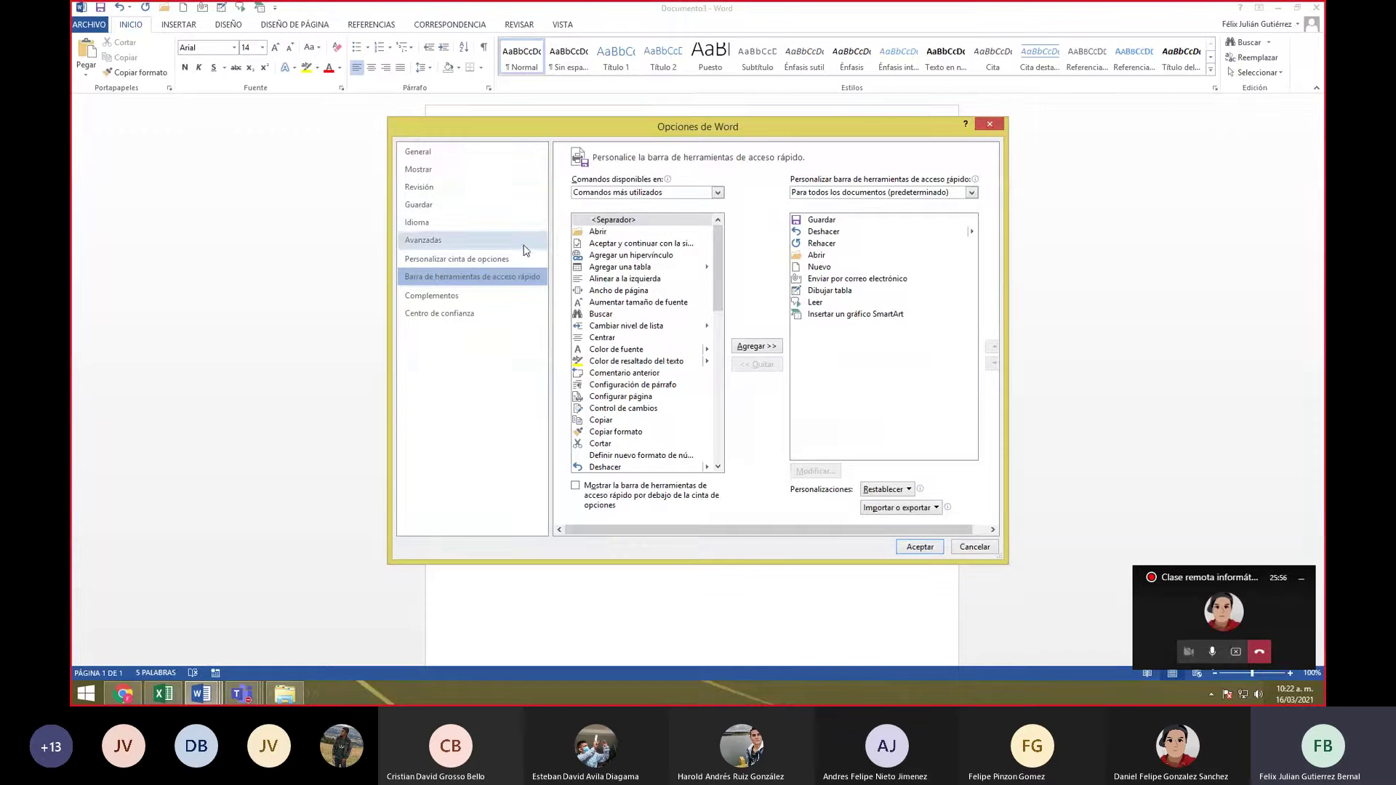
pyautogui.click(501, 294)
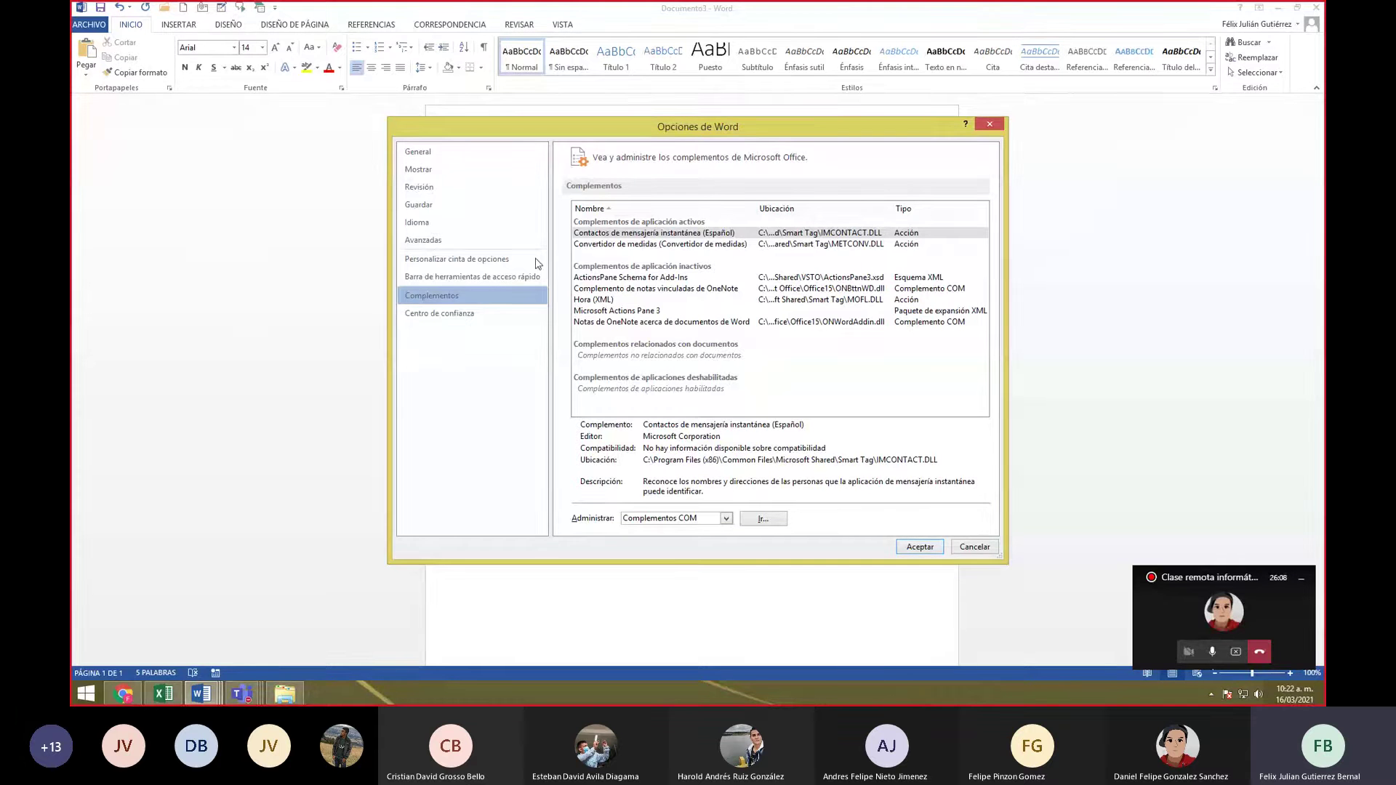
pyautogui.click(473, 267)
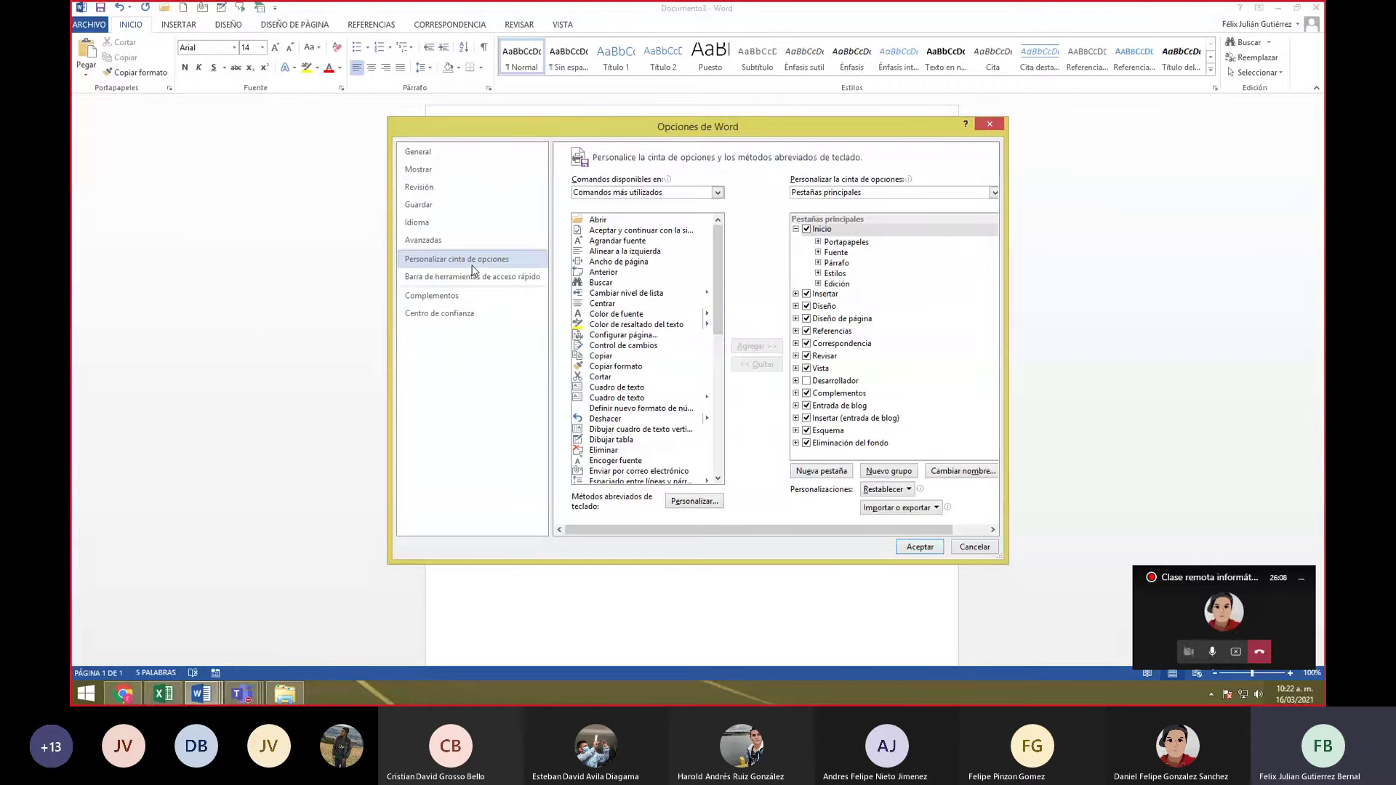
pyautogui.click(634, 261)
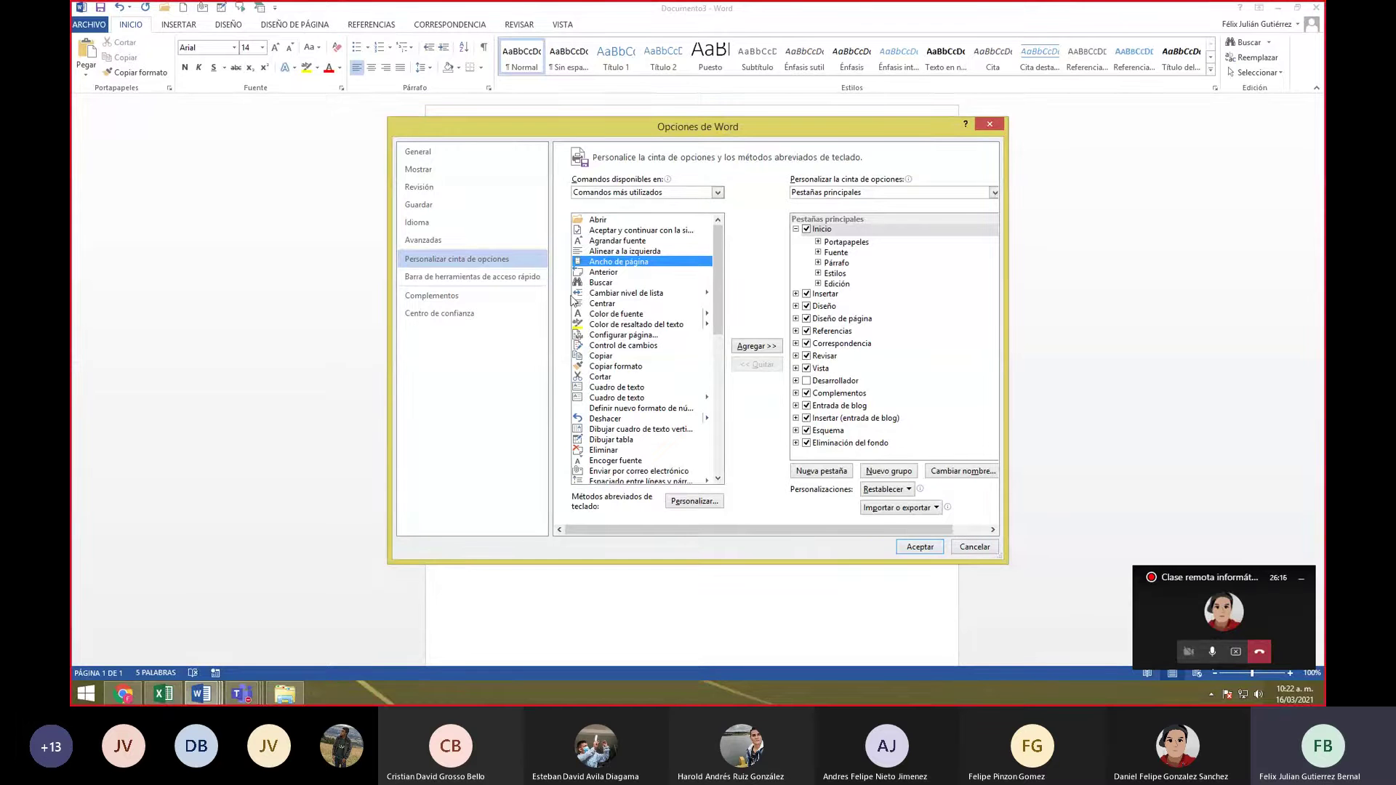
# - Enable the "Desarrollador" tab among the main tabs of the ribbon
pyautogui.click(806, 381)
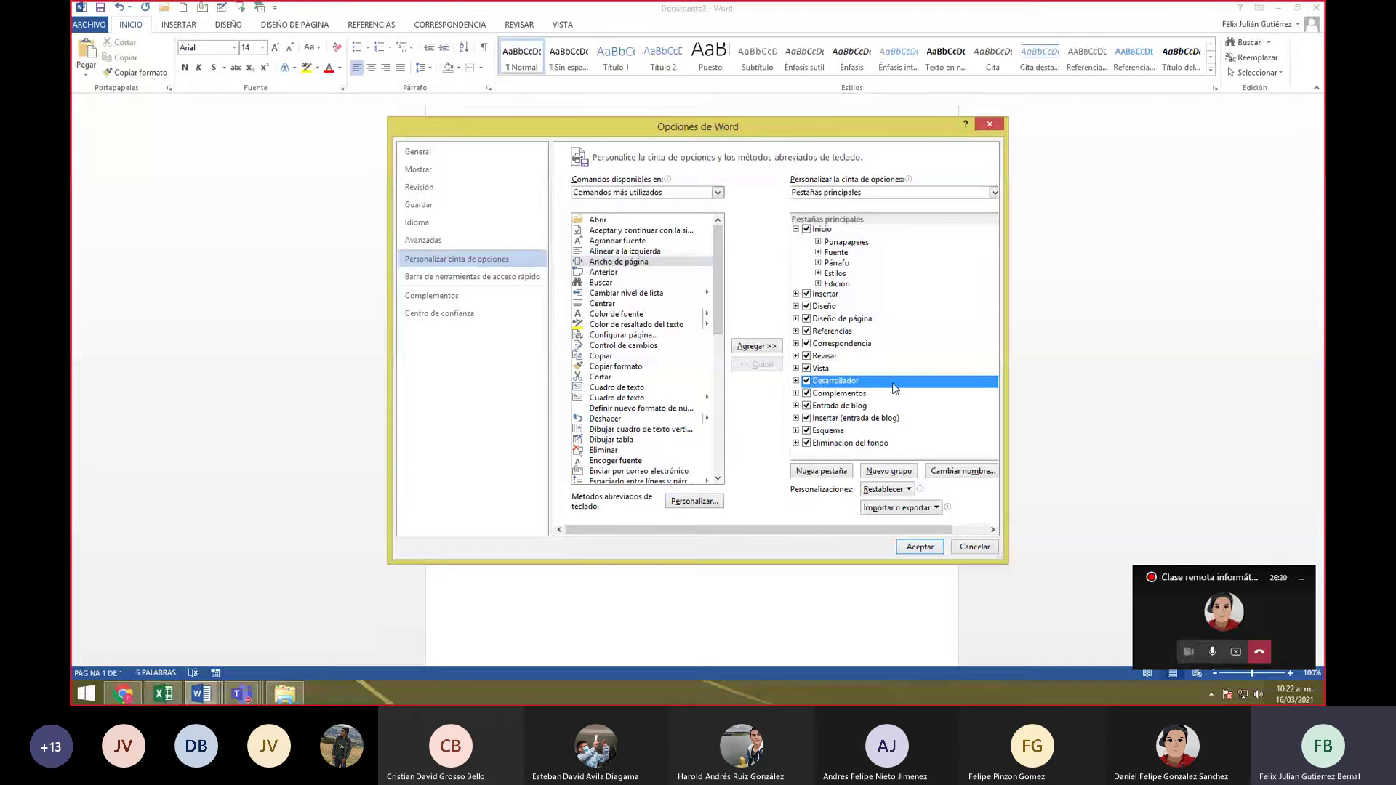
pyautogui.click(806, 381)
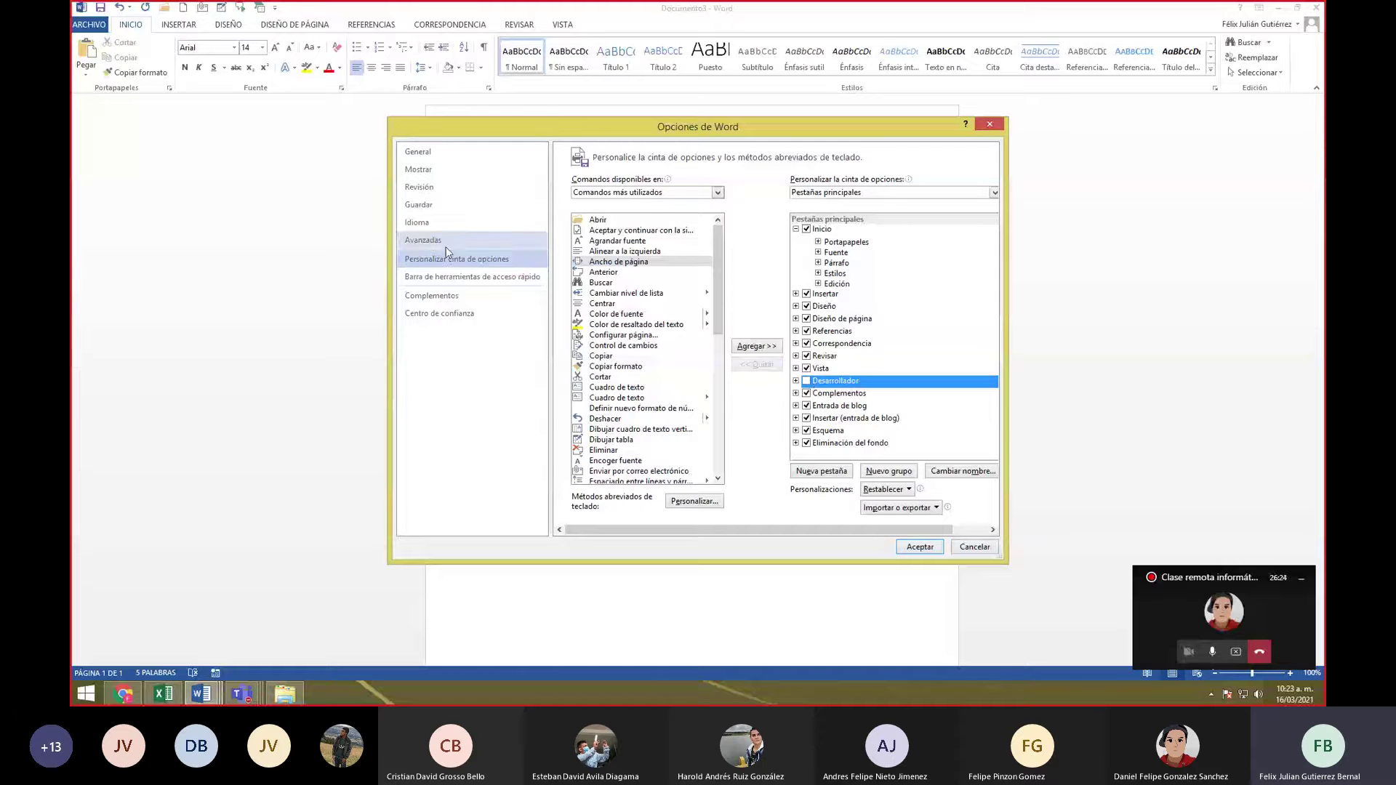
pyautogui.click(457, 262)
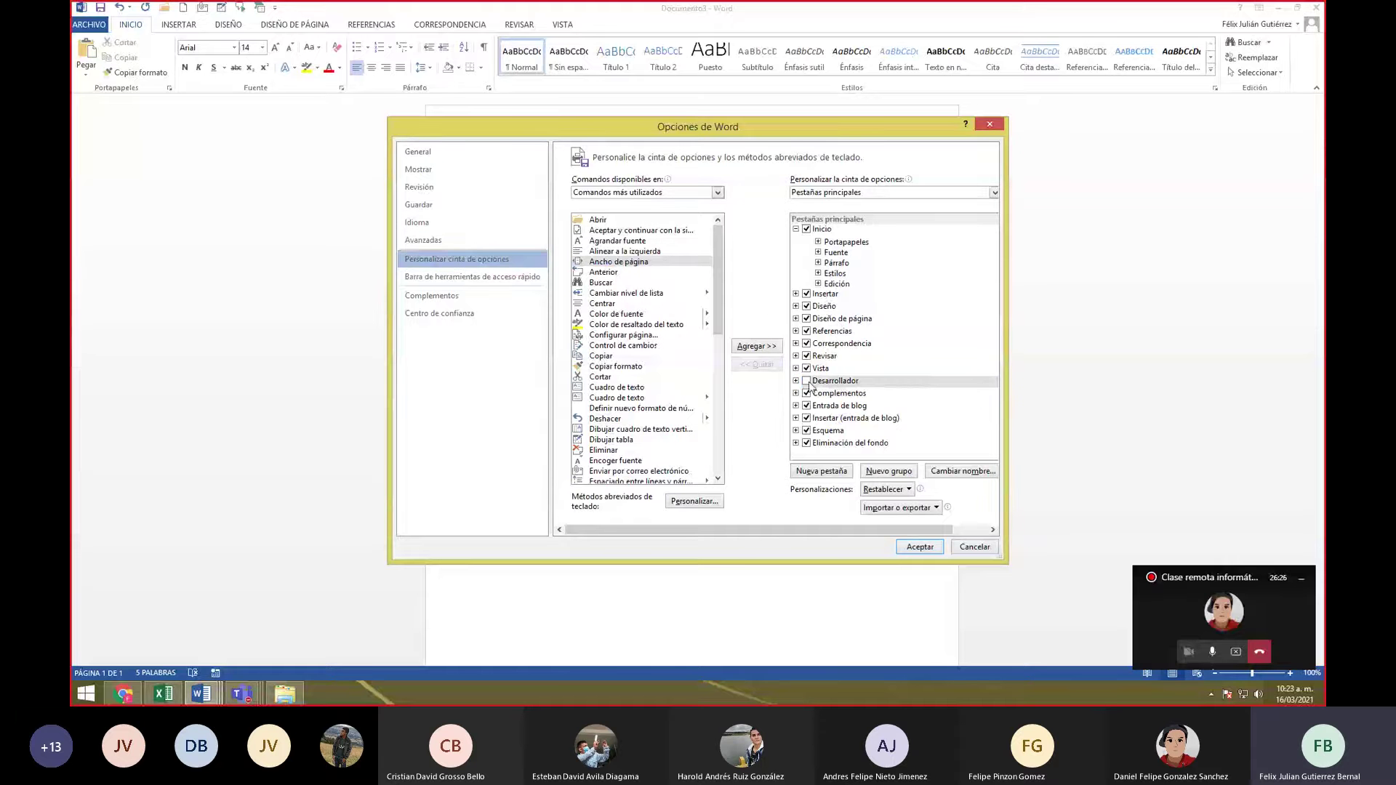
pyautogui.click(807, 382)
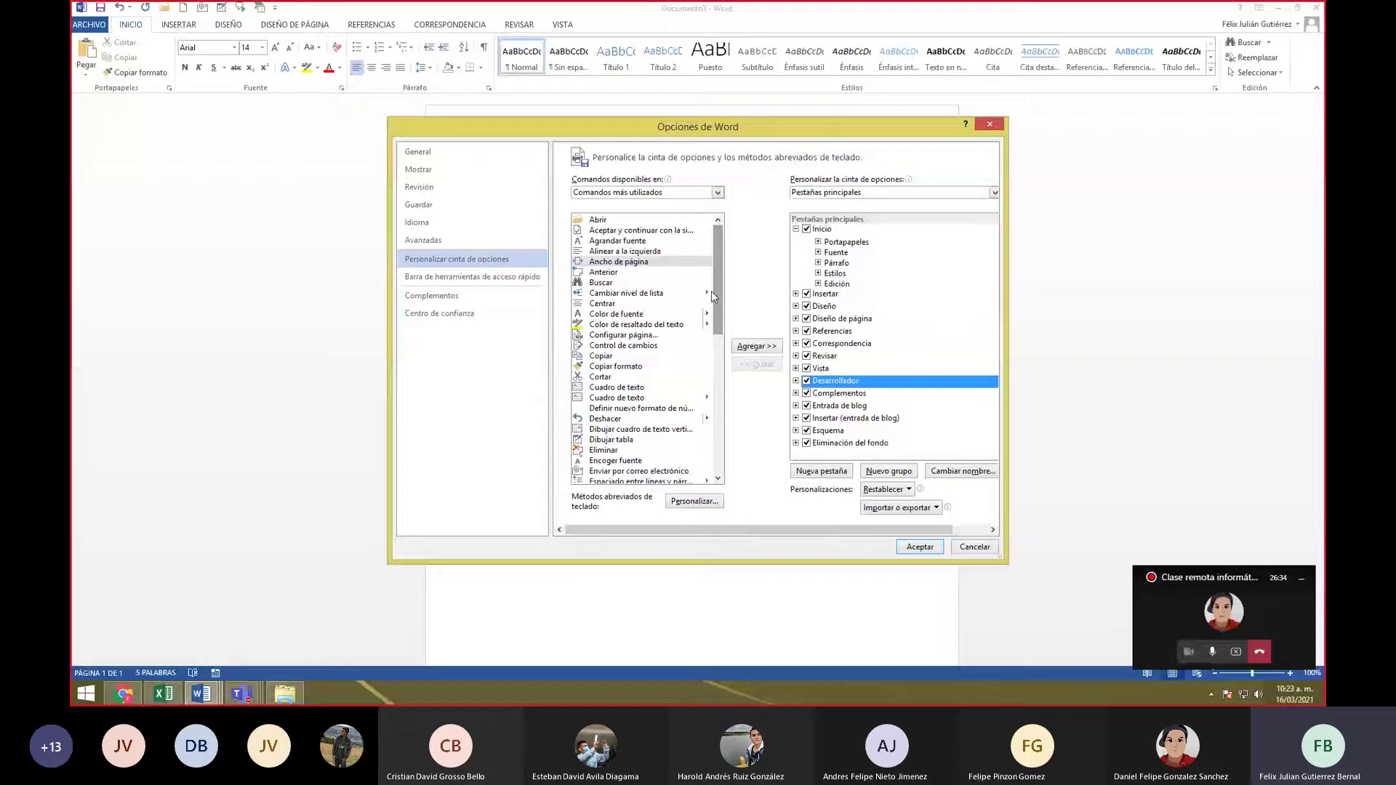
# - Set the commands available for the ribbon to "Todos los comandos"
pyautogui.click(620, 336)
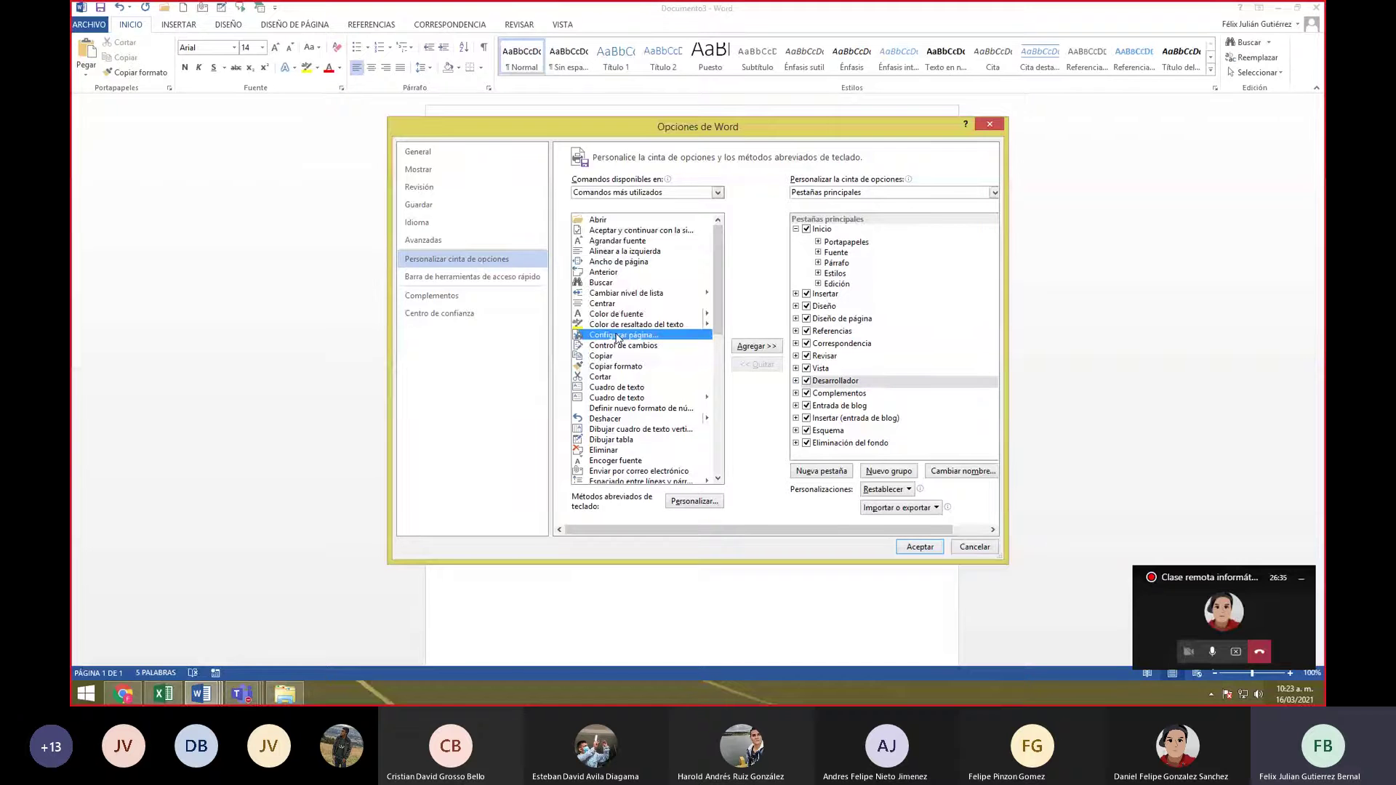
pyautogui.click(673, 195)
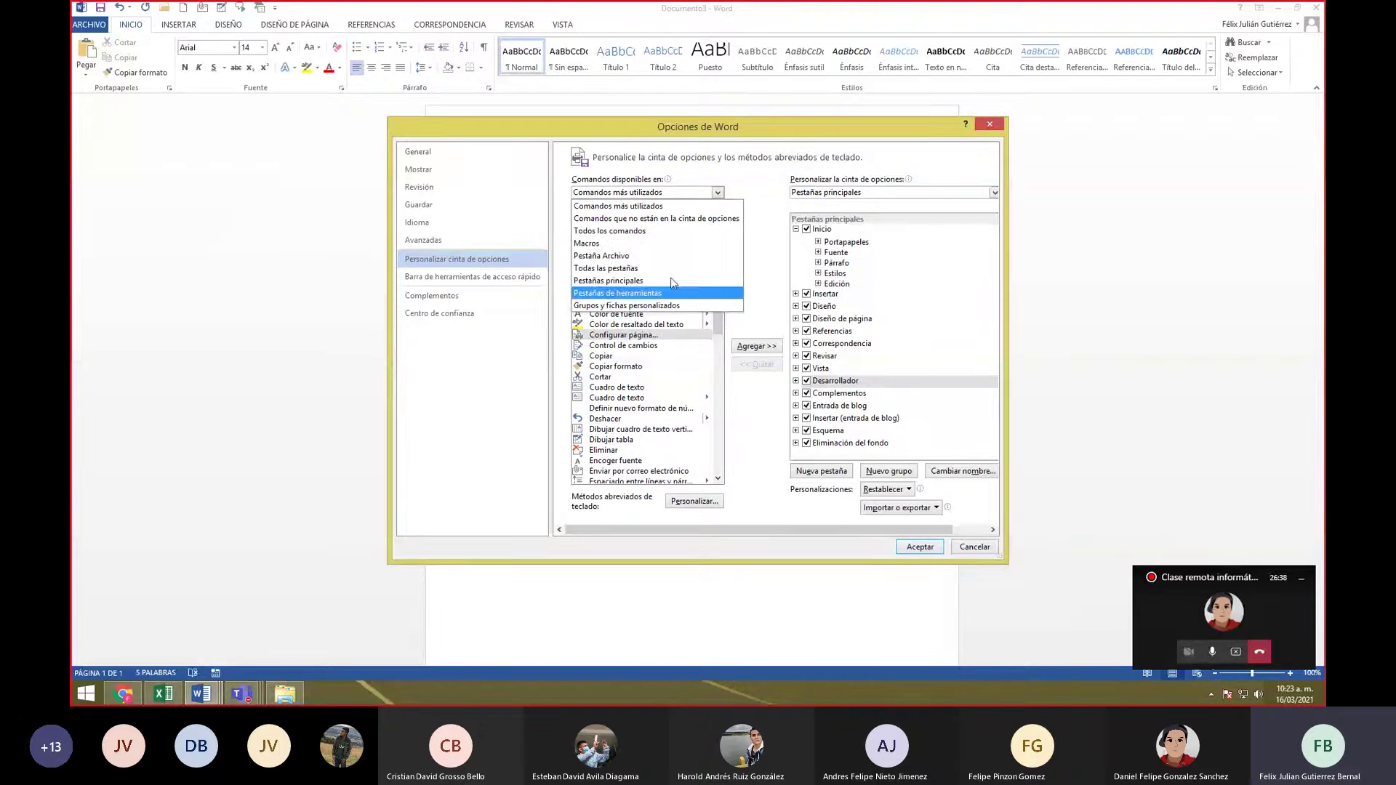
pyautogui.click(618, 231)
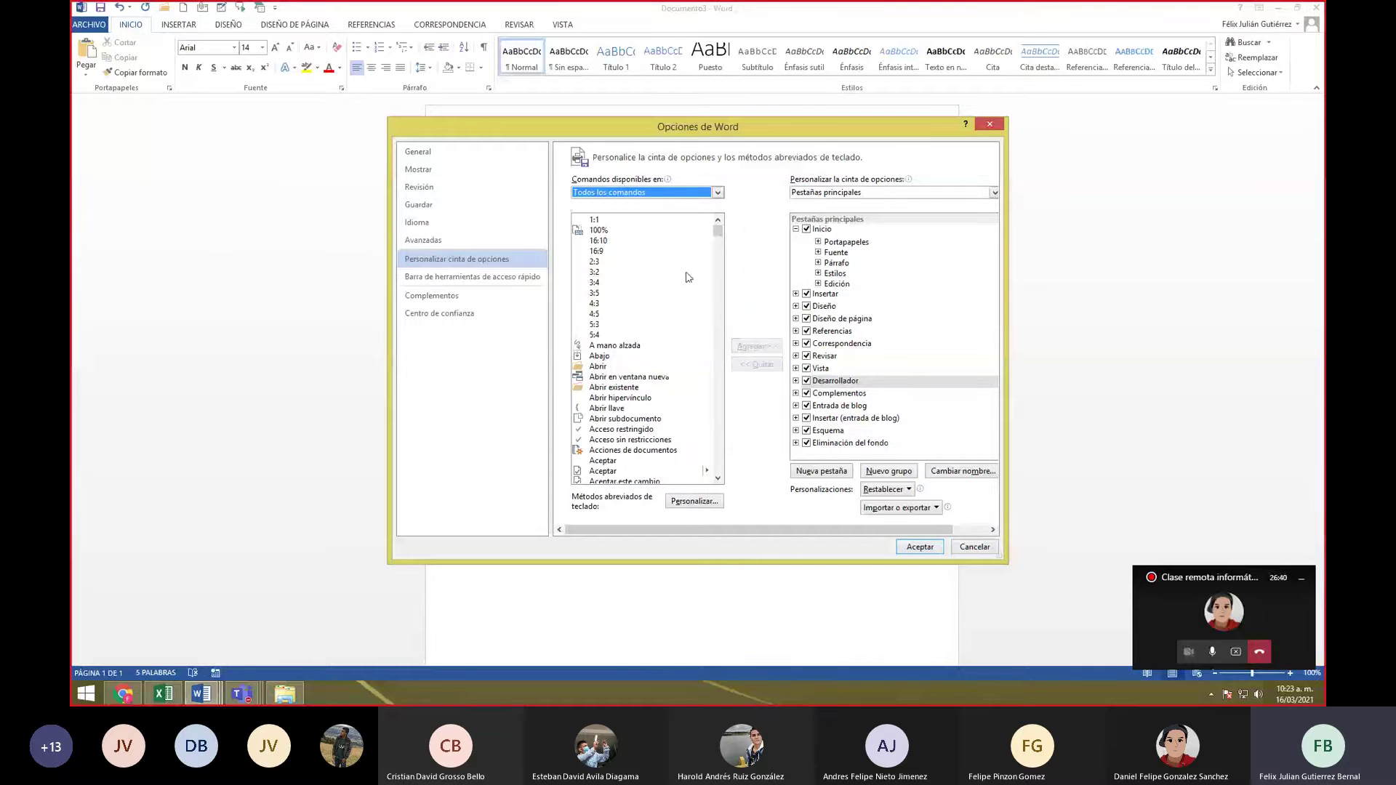
# - Examine the alphabetical list of all commands available for customizing the ribbon
pyautogui.scroll(-4, 688, 276)
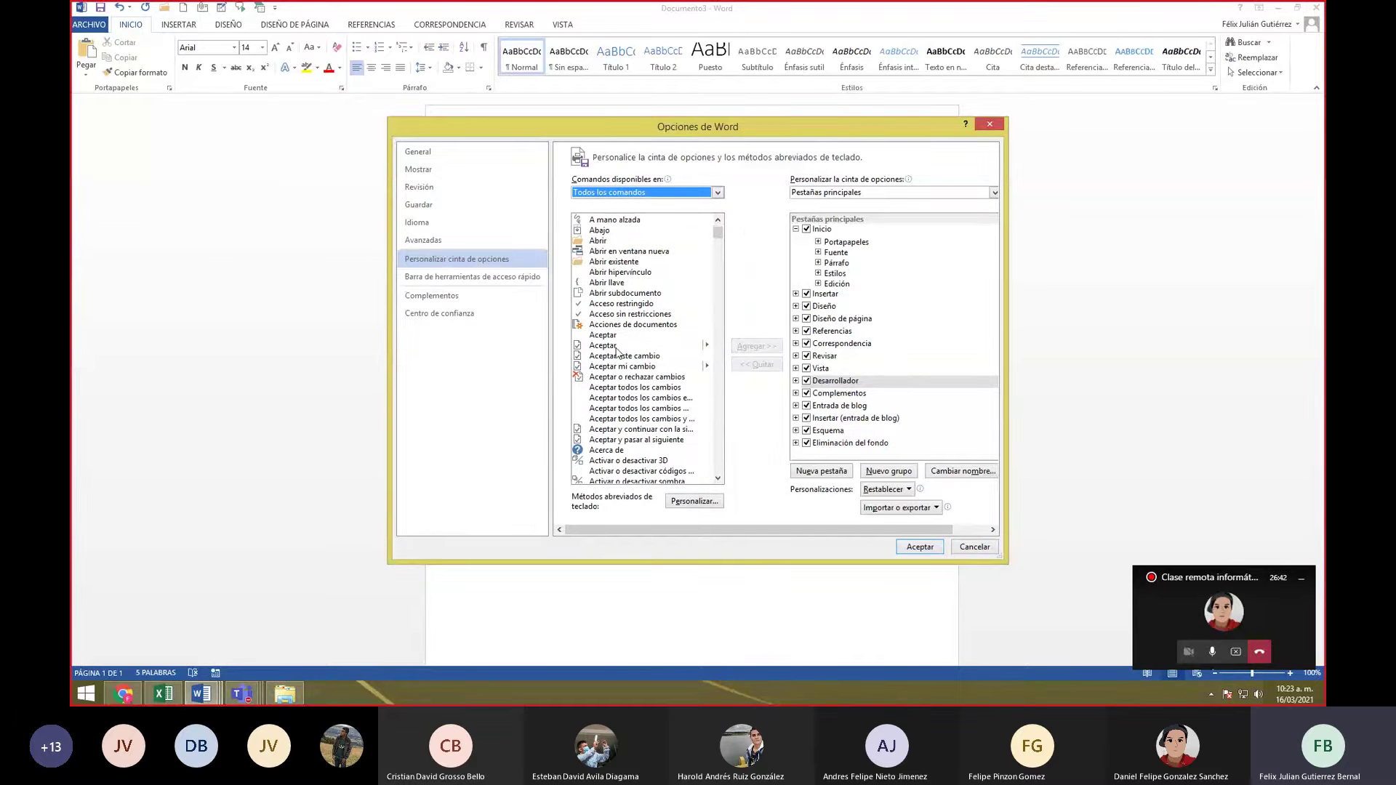
pyautogui.scroll(-10, 672, 364)
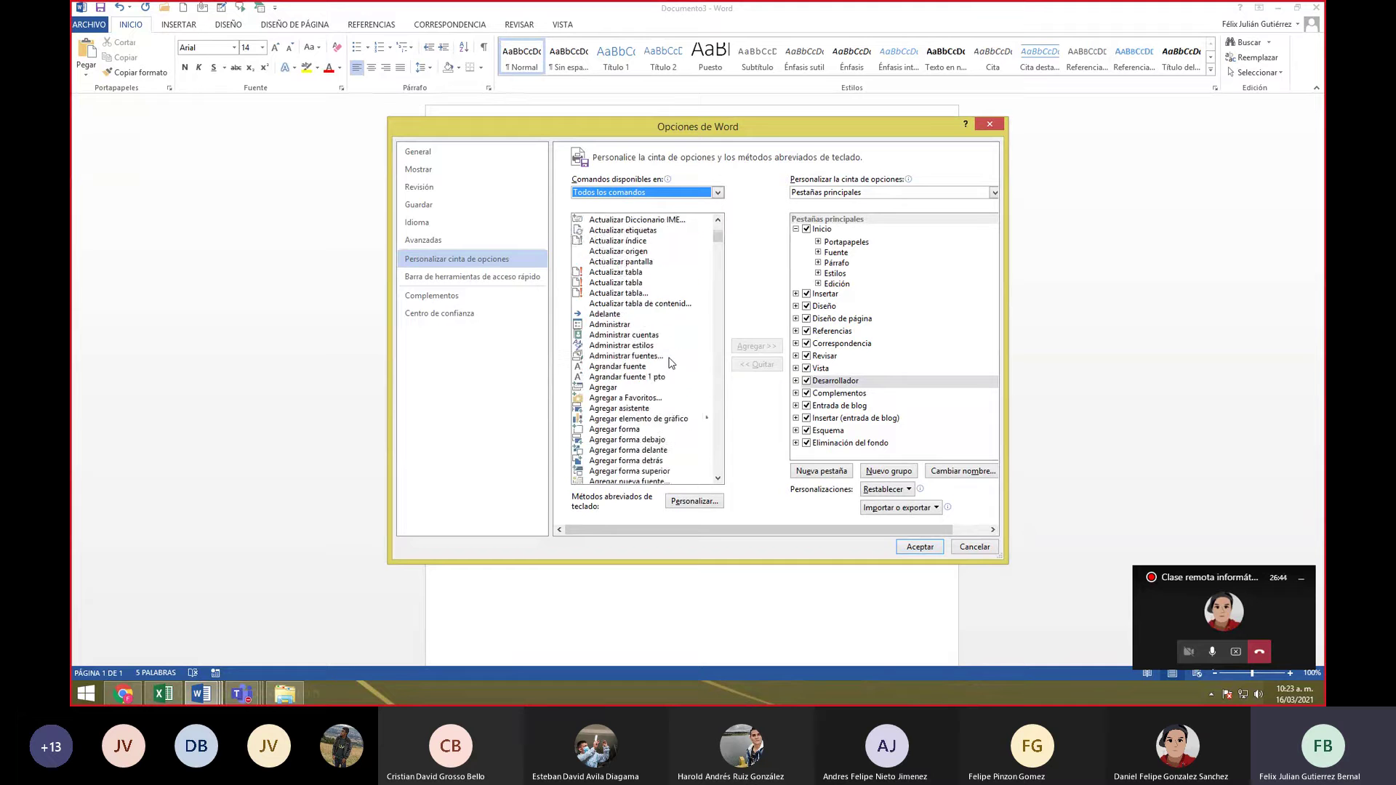
pyautogui.scroll(-10, 671, 364)
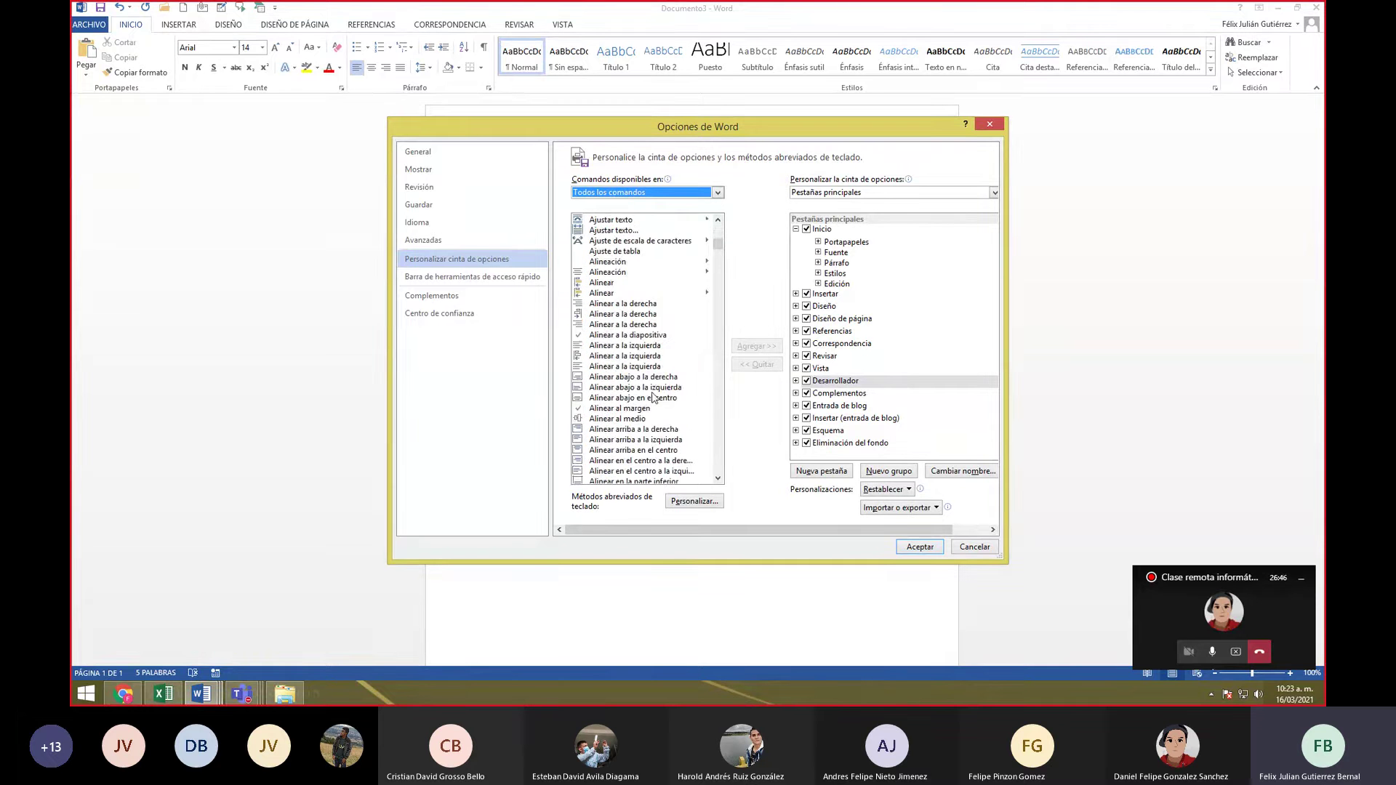
pyautogui.scroll(-10, 653, 397)
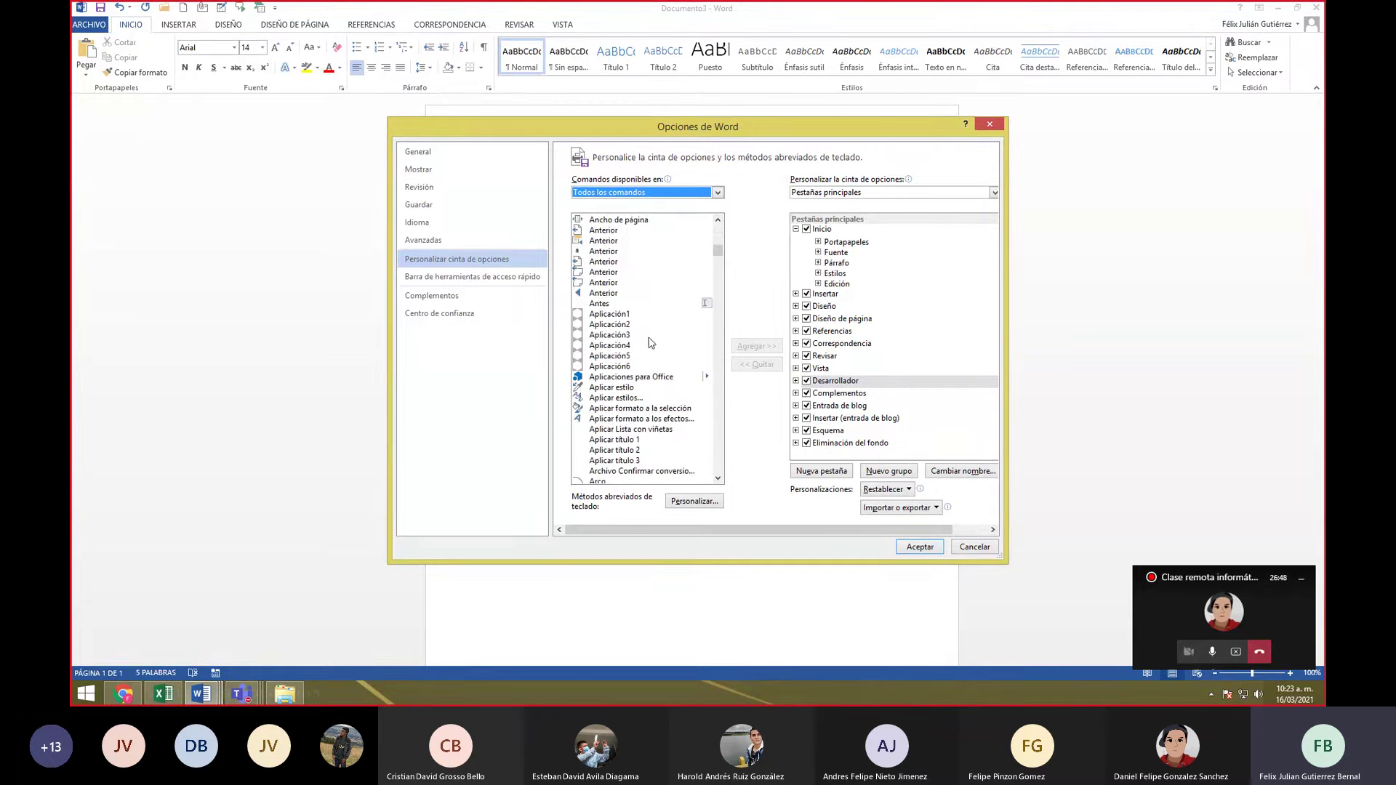
pyautogui.scroll(-10, 651, 343)
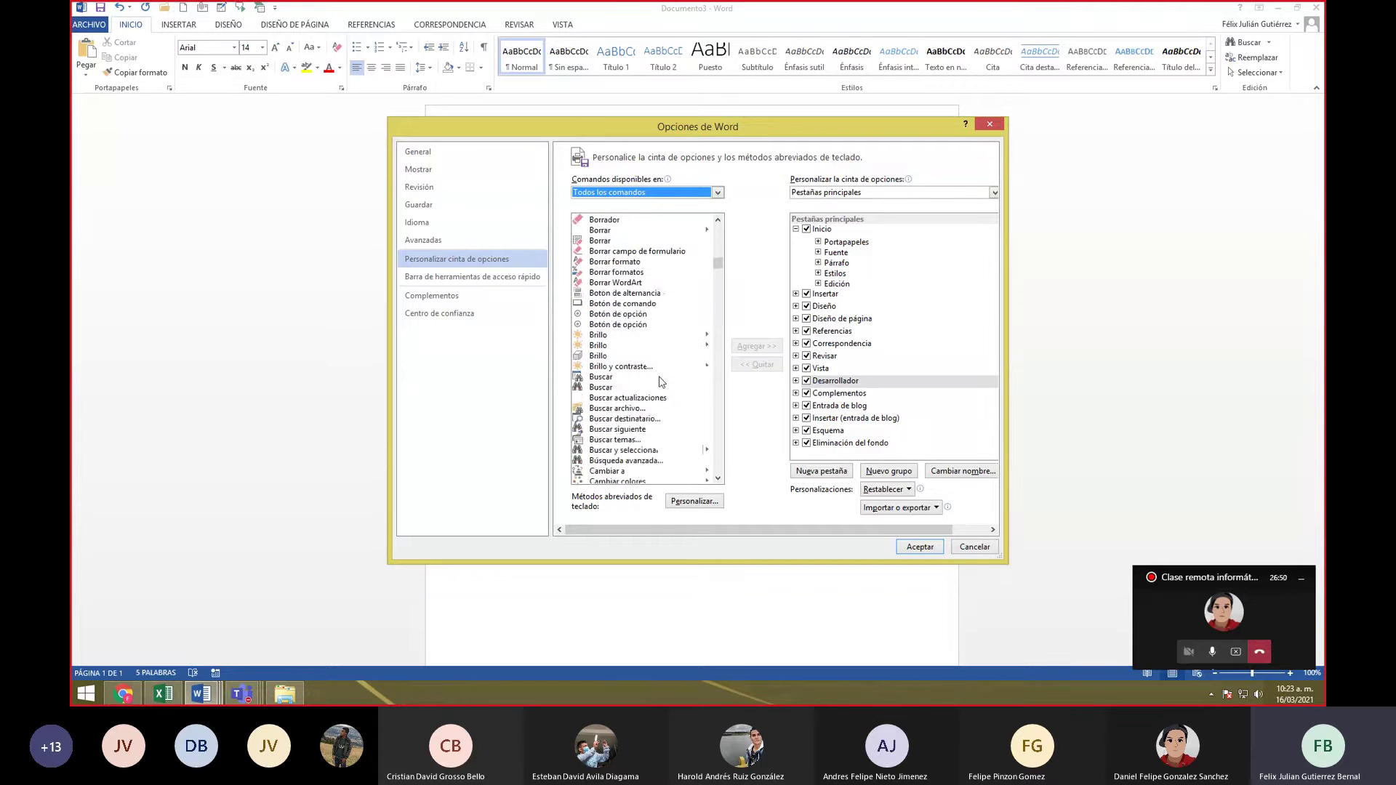
pyautogui.scroll(-10, 662, 382)
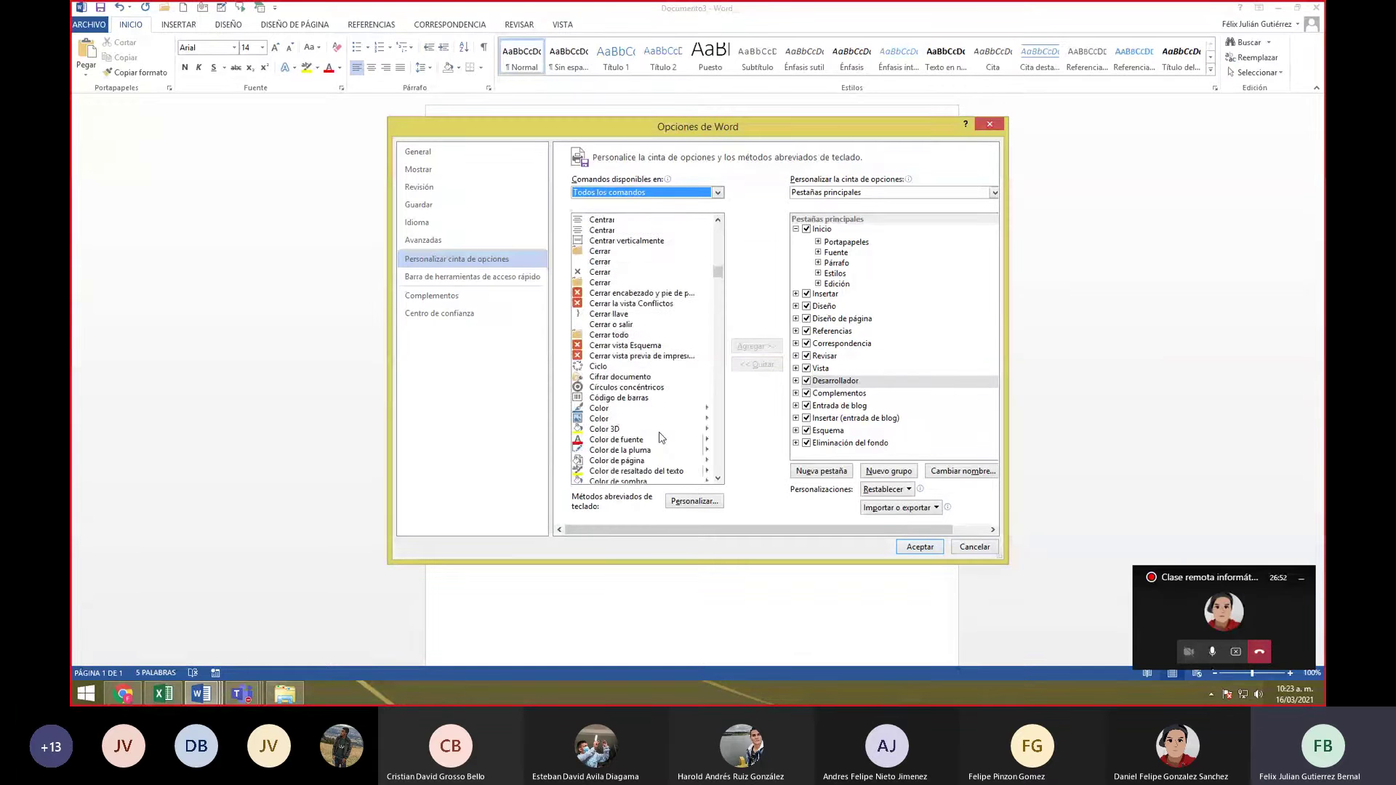
pyautogui.scroll(-7, 662, 437)
pyautogui.scroll(4, 663, 273)
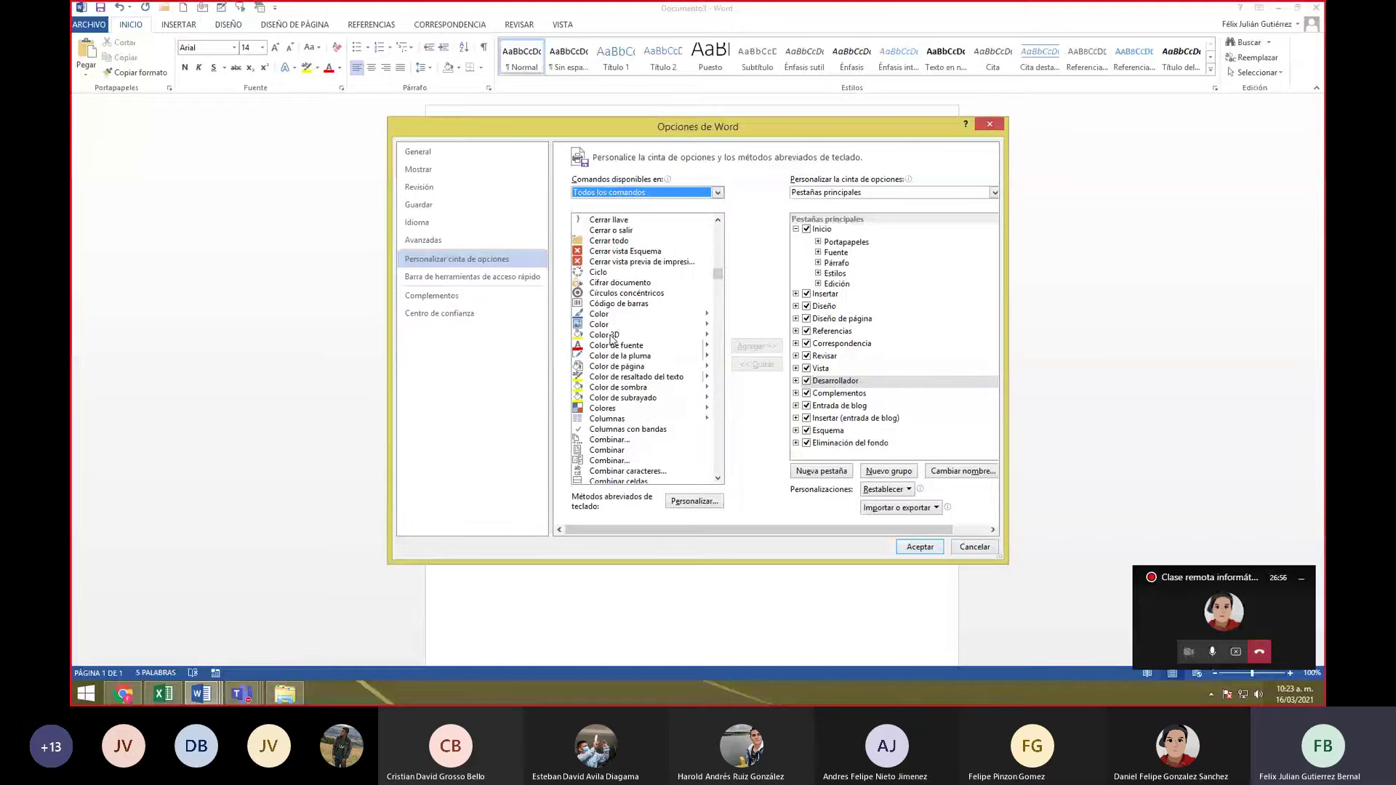
pyautogui.scroll(-15, 611, 338)
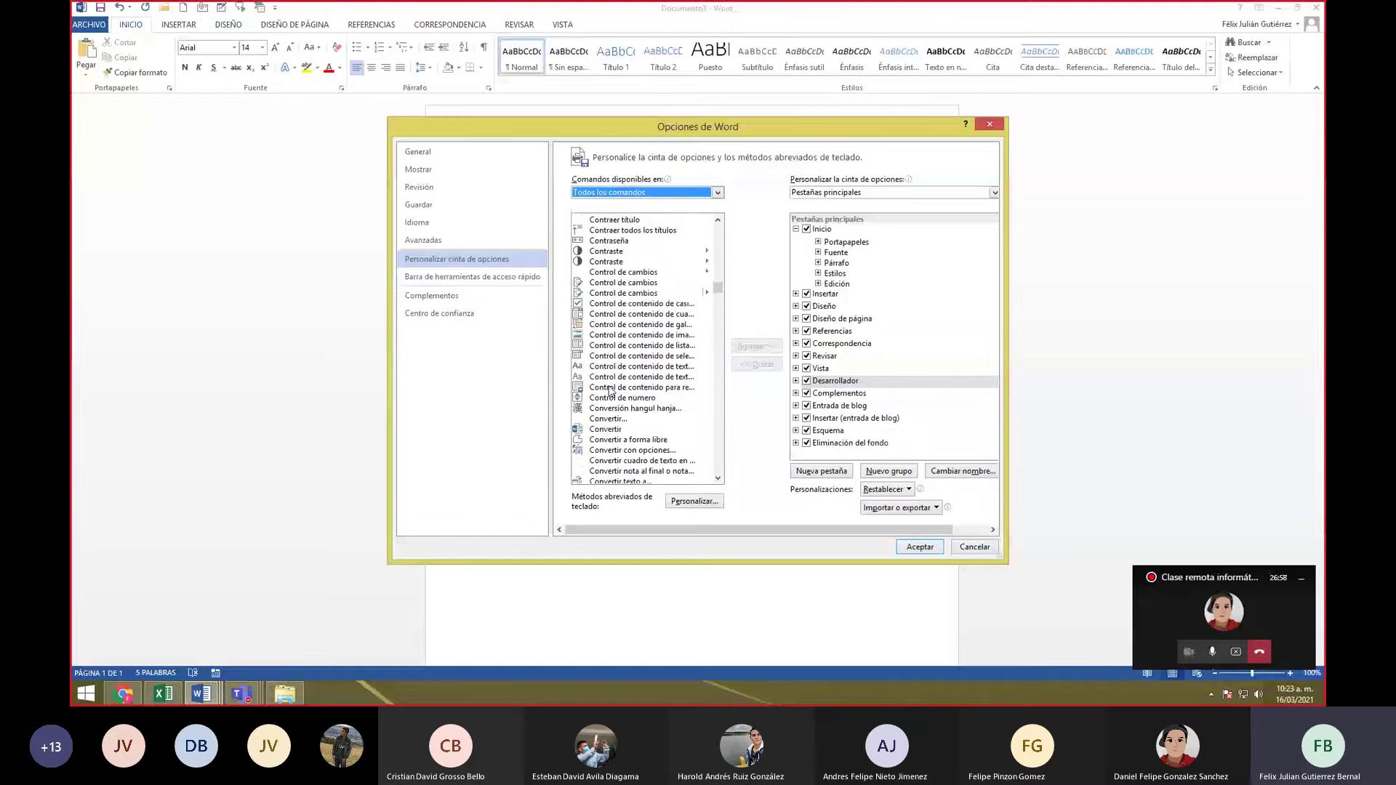
pyautogui.scroll(-5, 610, 390)
pyautogui.scroll(-5, 631, 409)
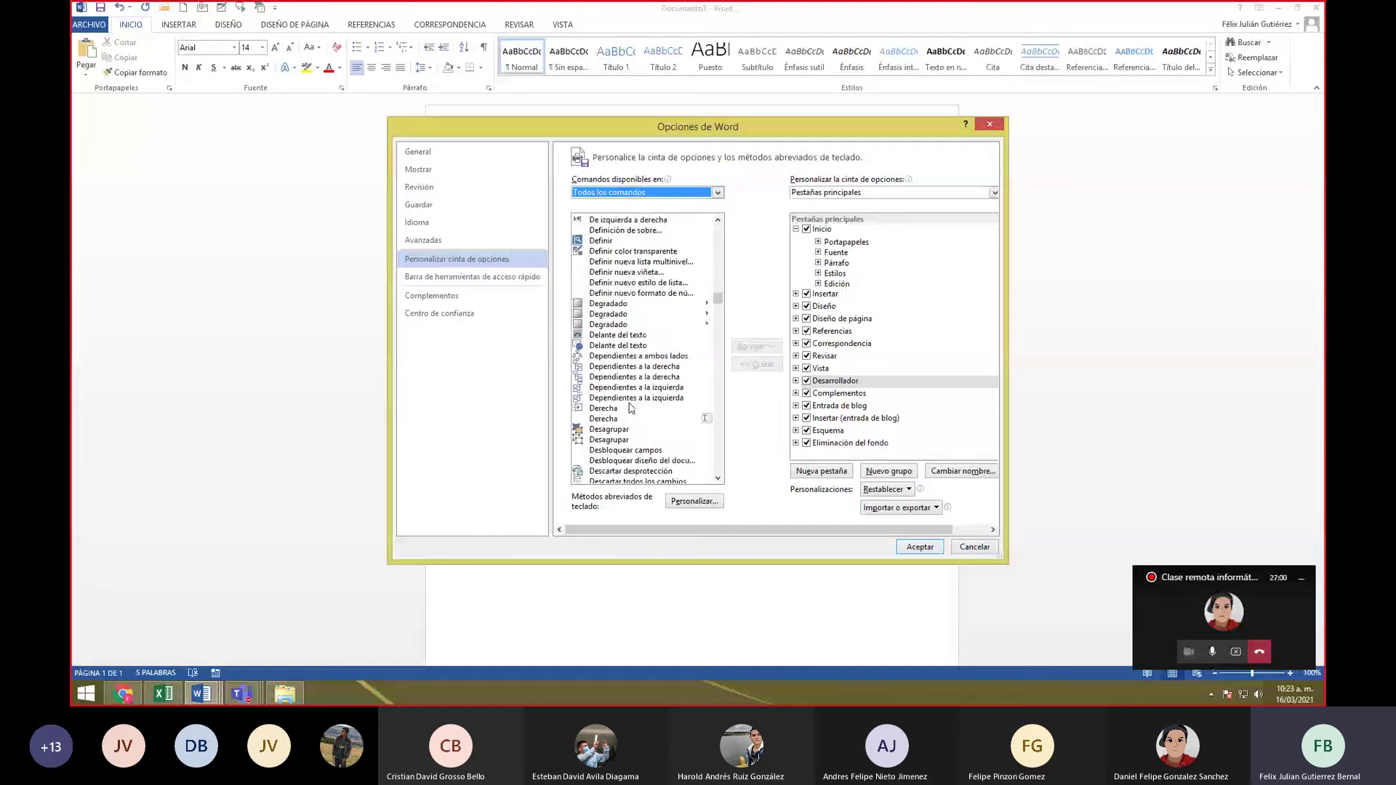
pyautogui.scroll(-6, 632, 408)
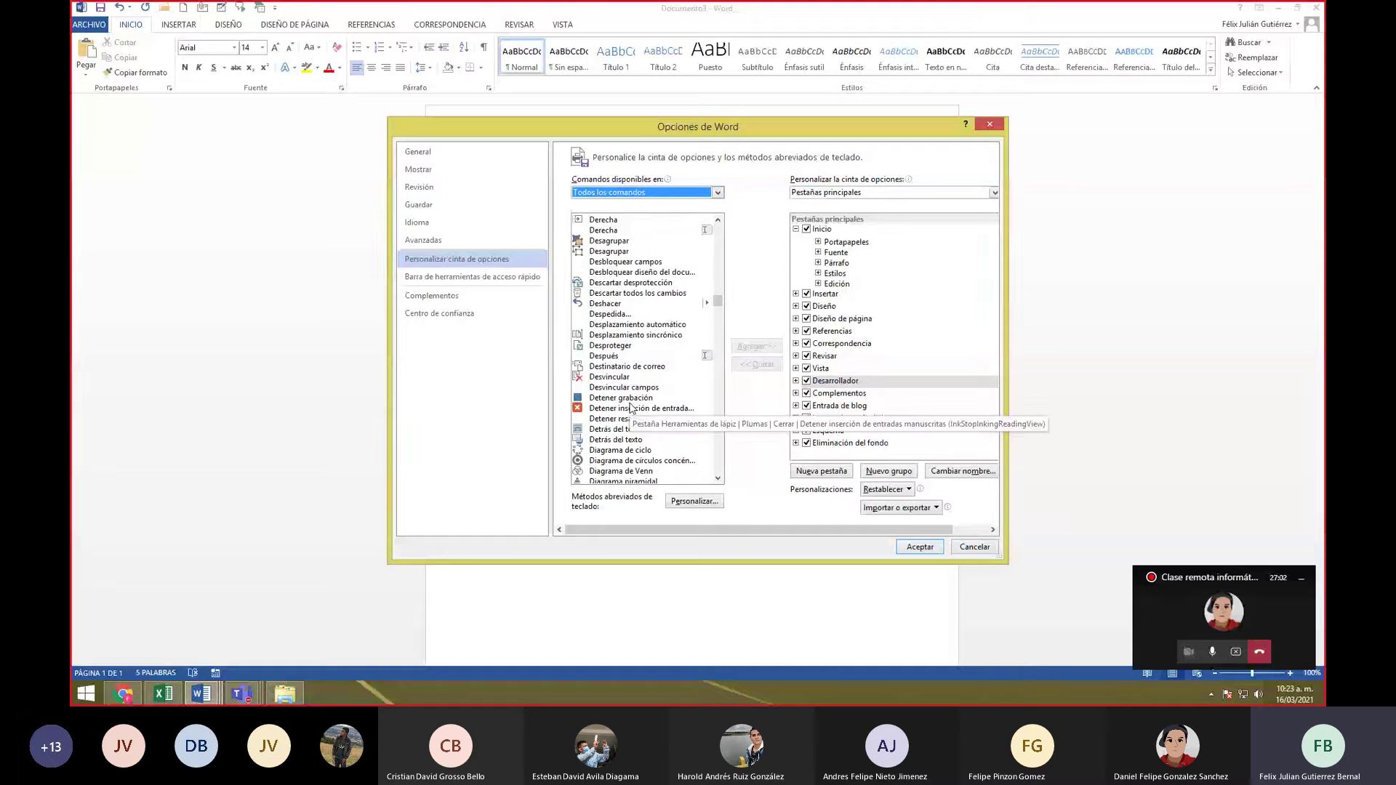
pyautogui.scroll(-9, 631, 408)
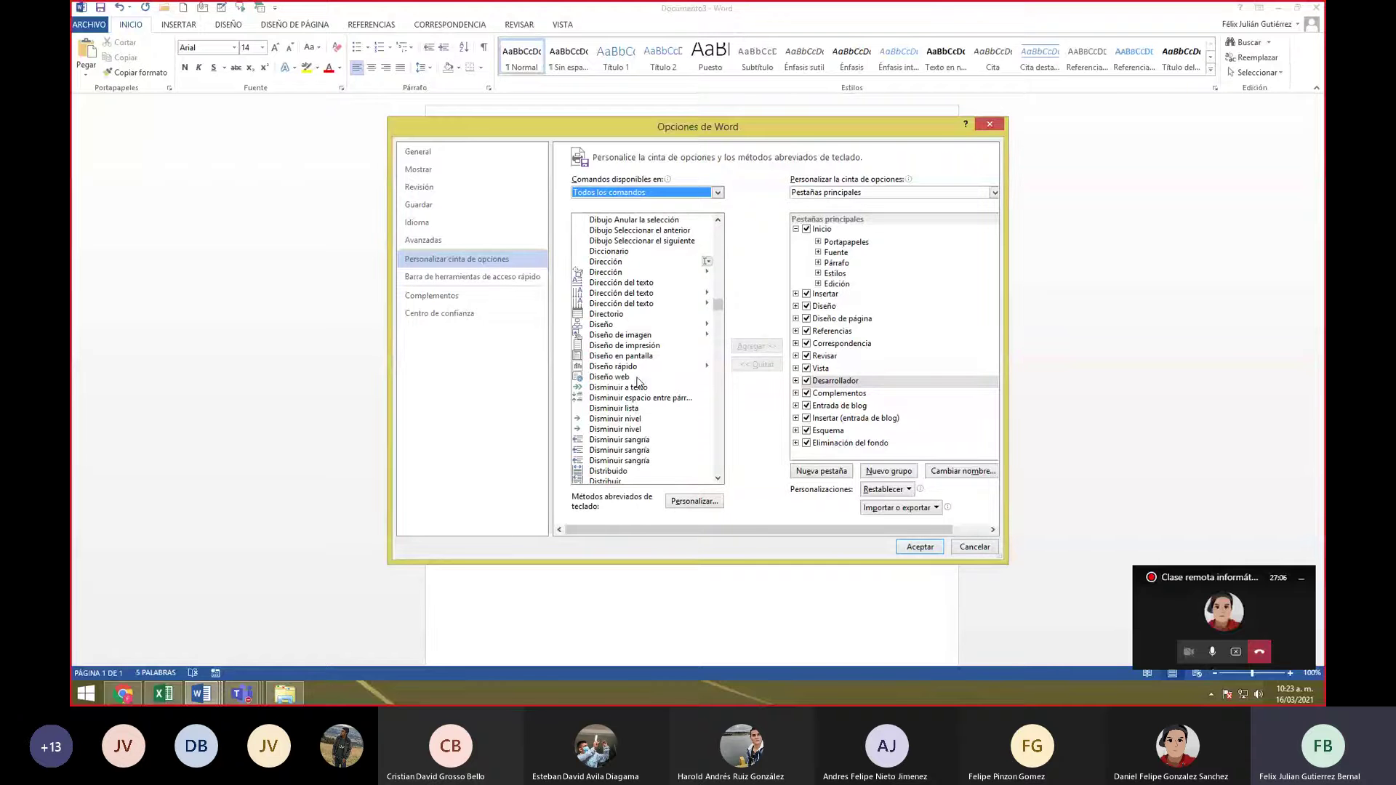
# - Apply the ribbon customization and show the commands of the "Desarrollador" tab before returning to the "Inicio" commands
pyautogui.click(640, 377)
pyautogui.click(920, 550)
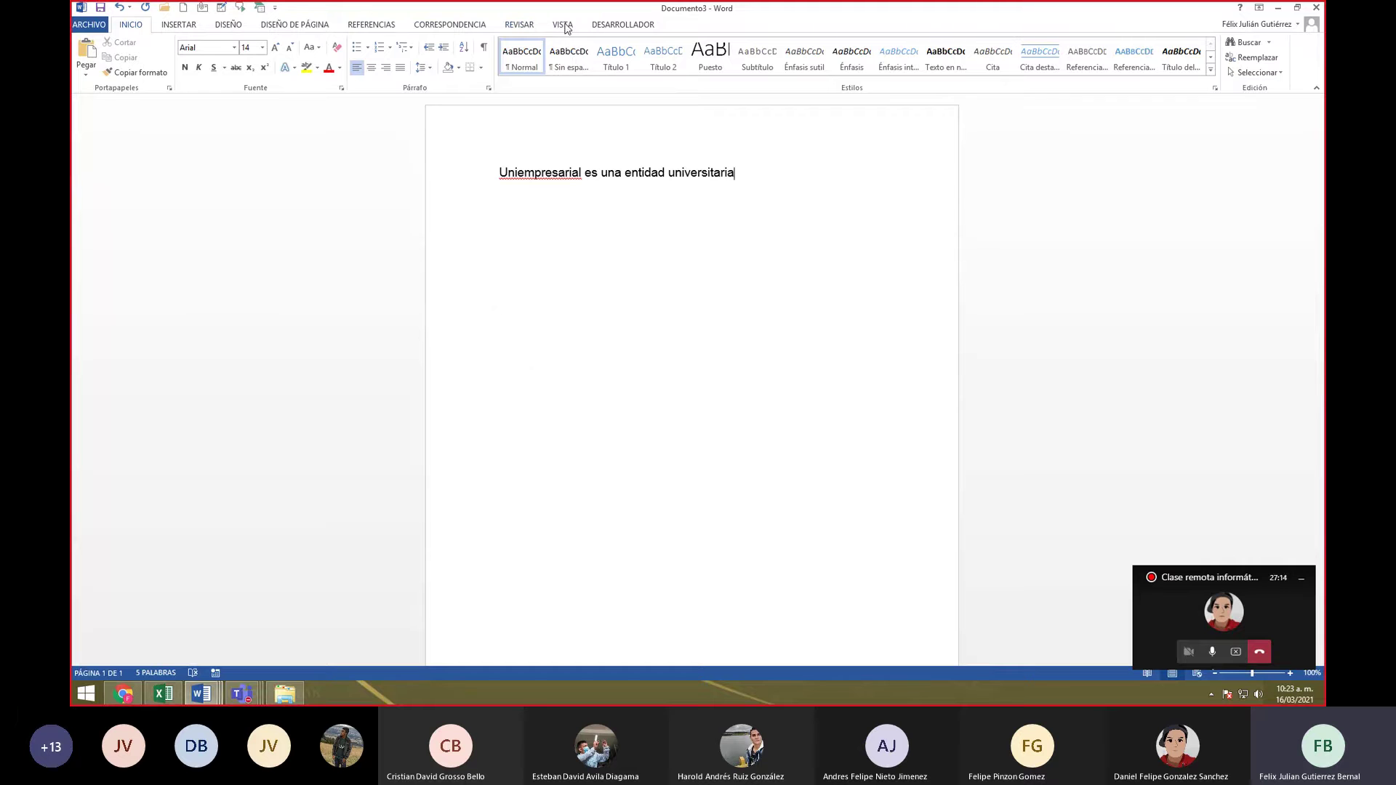
pyautogui.click(622, 25)
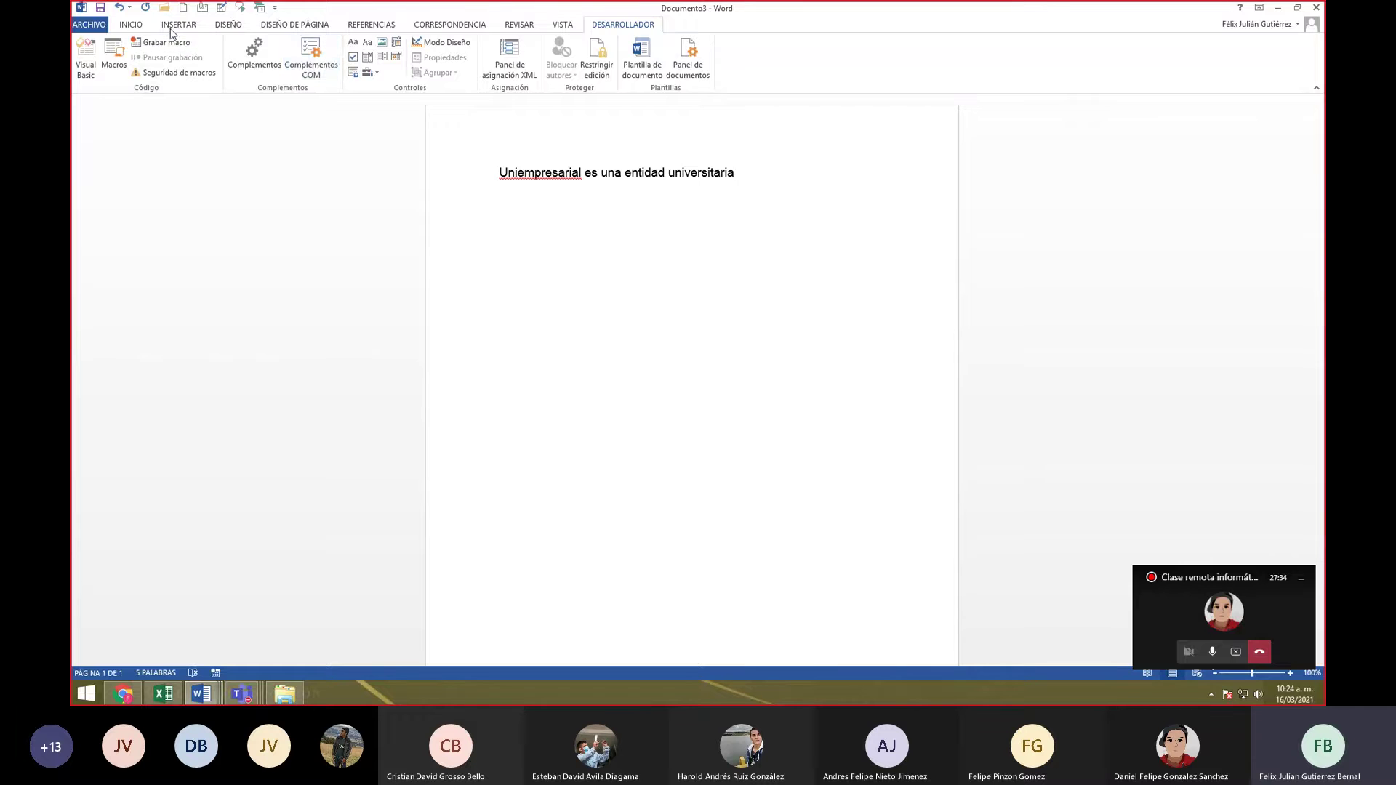
pyautogui.click(132, 27)
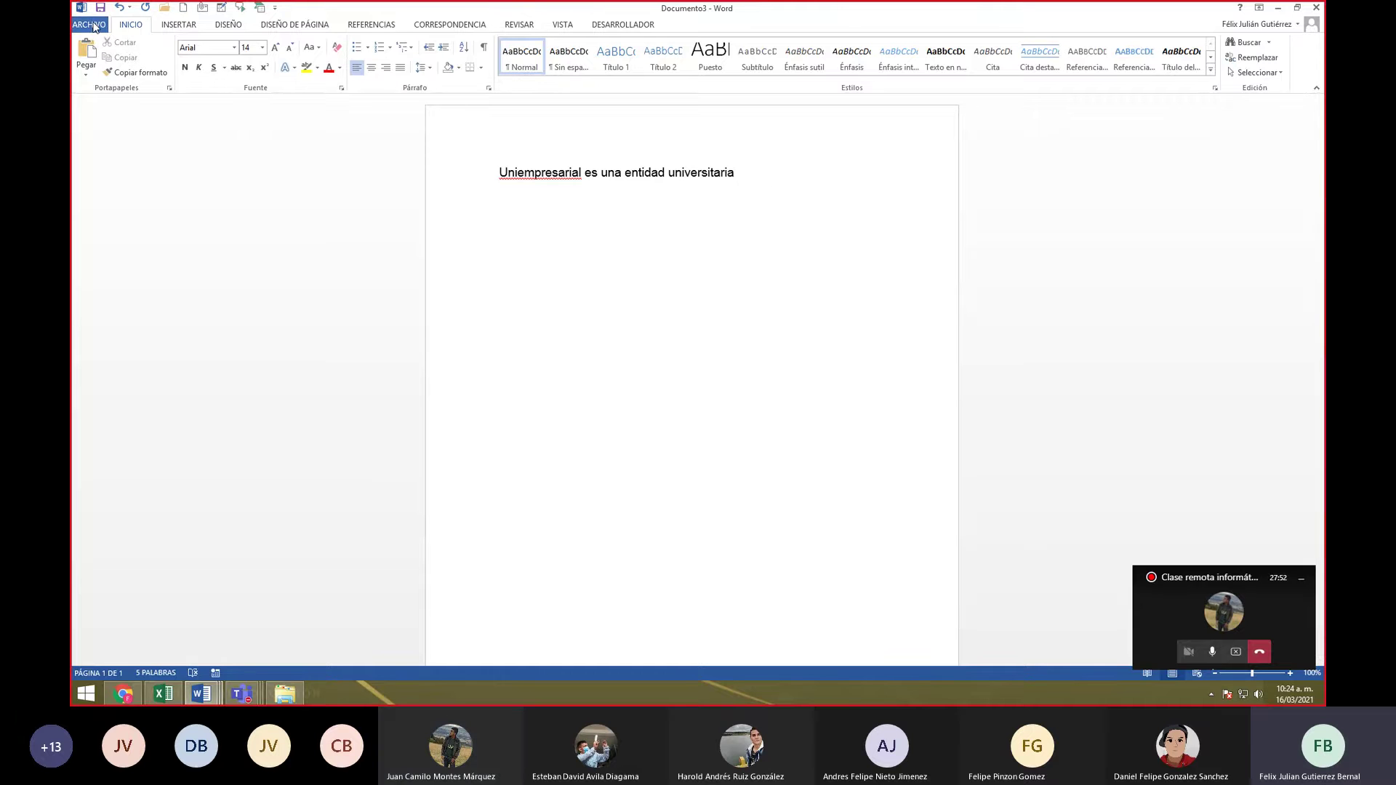
# - Reopen the Word options through the quick access toolbar's additional commands and display the ribbon customization page
pyautogui.click(275, 8)
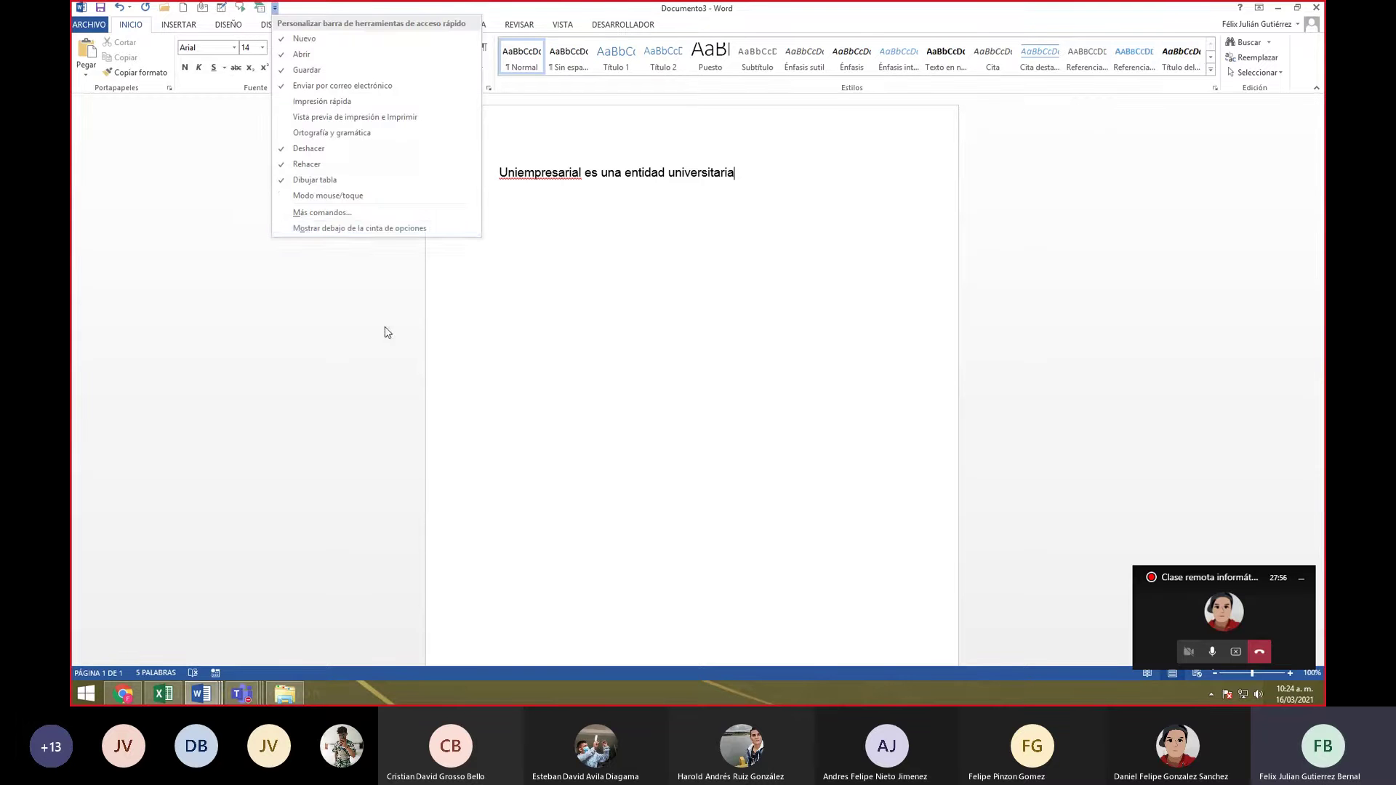
pyautogui.click(276, 8)
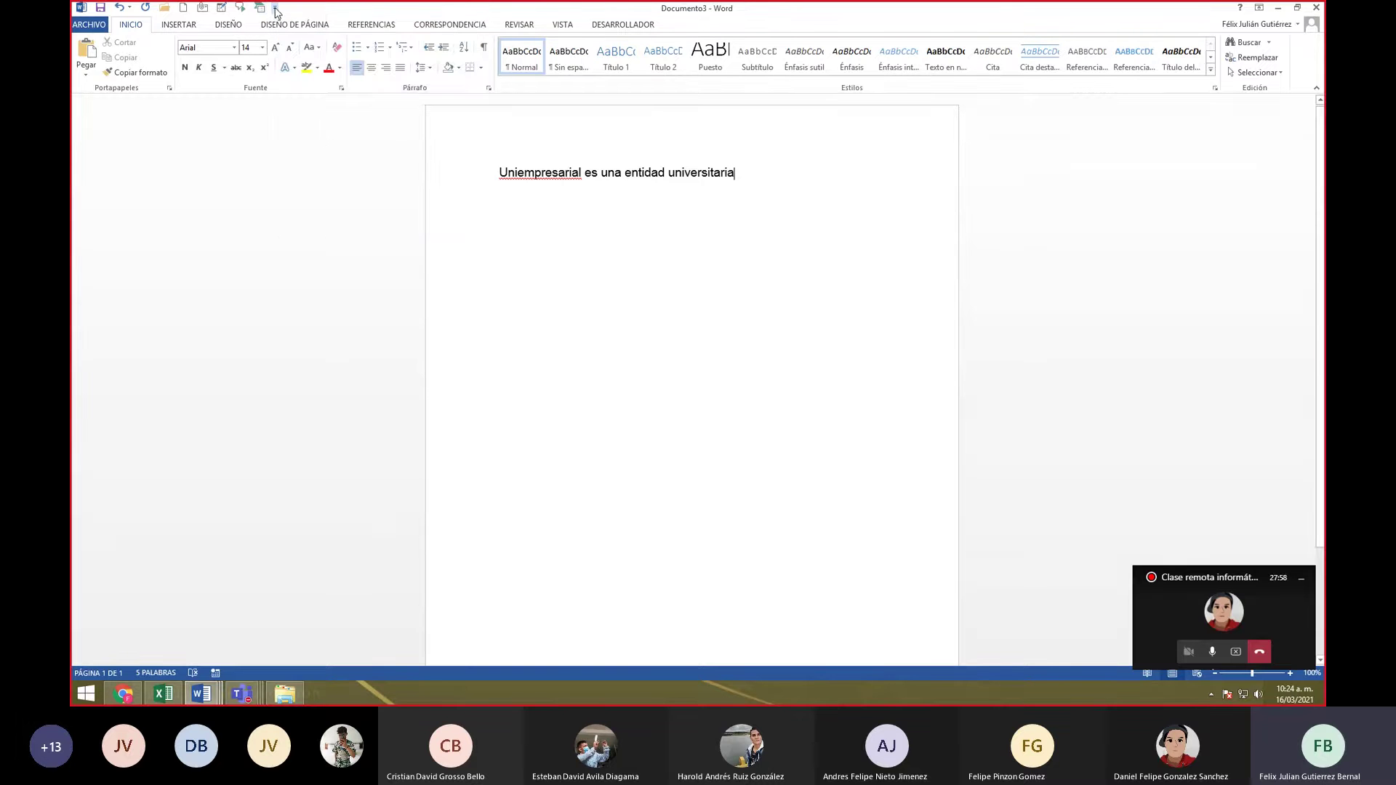
pyautogui.click(275, 9)
pyautogui.click(346, 216)
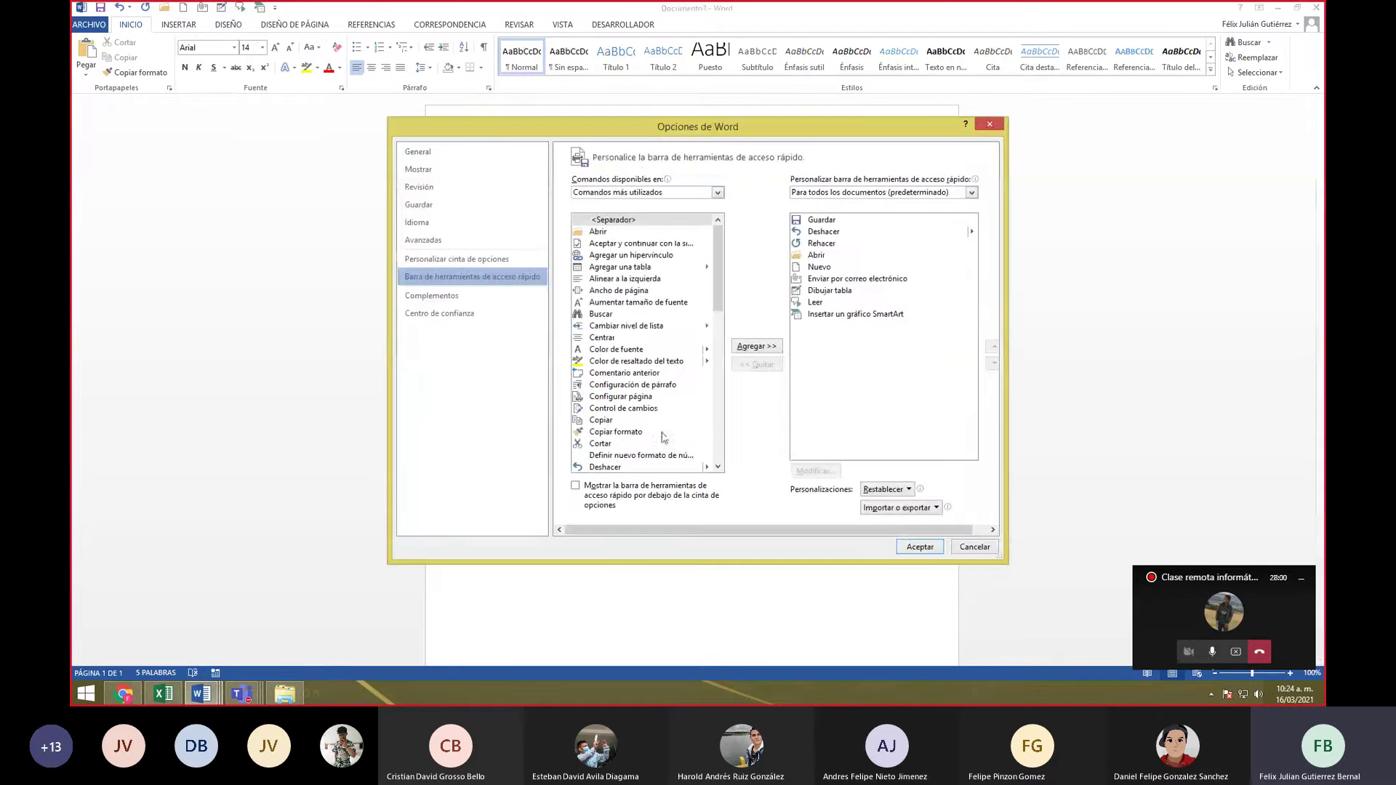
pyautogui.click(486, 259)
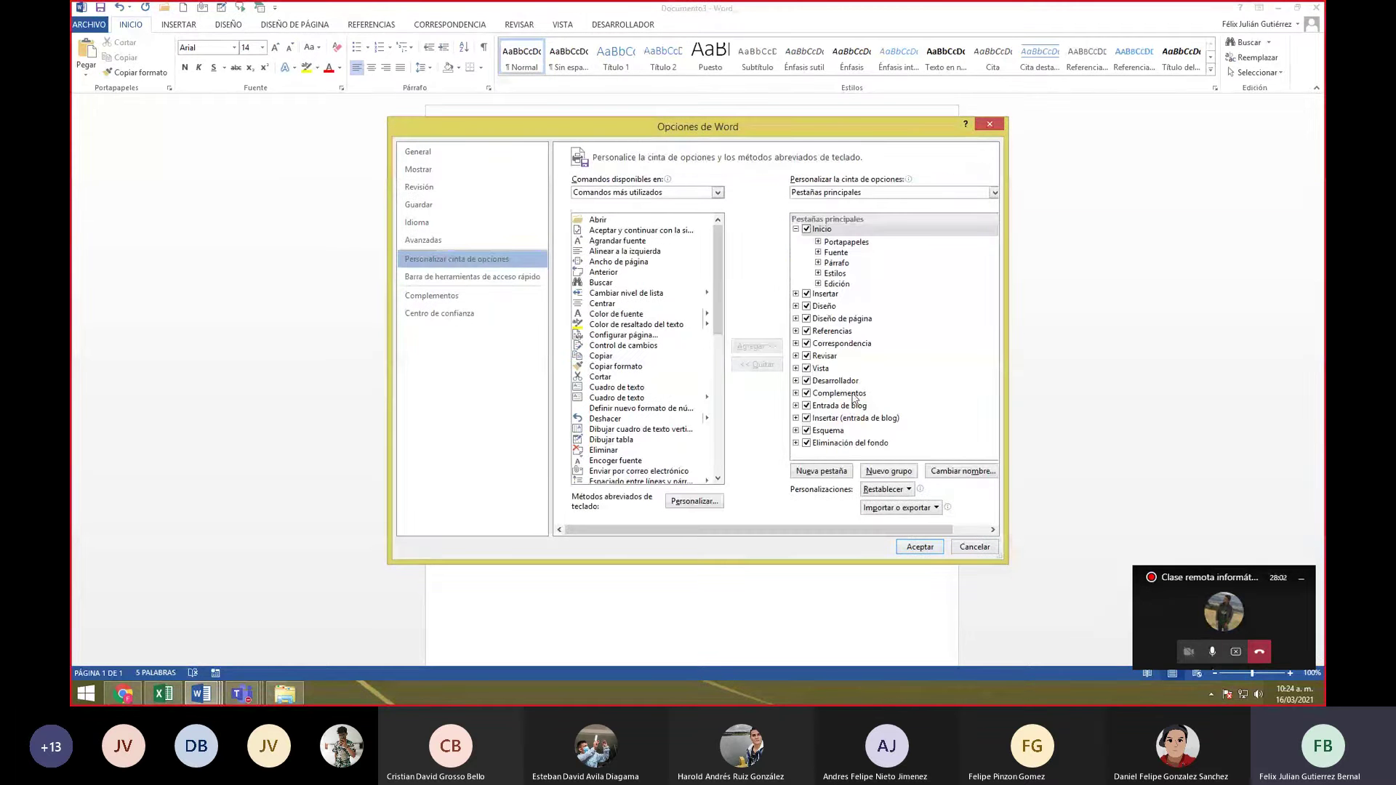
# - Try clearing the "Desarrollador" main tab in the ribbon customization, close the options, and glance at the file information page
pyautogui.click(806, 382)
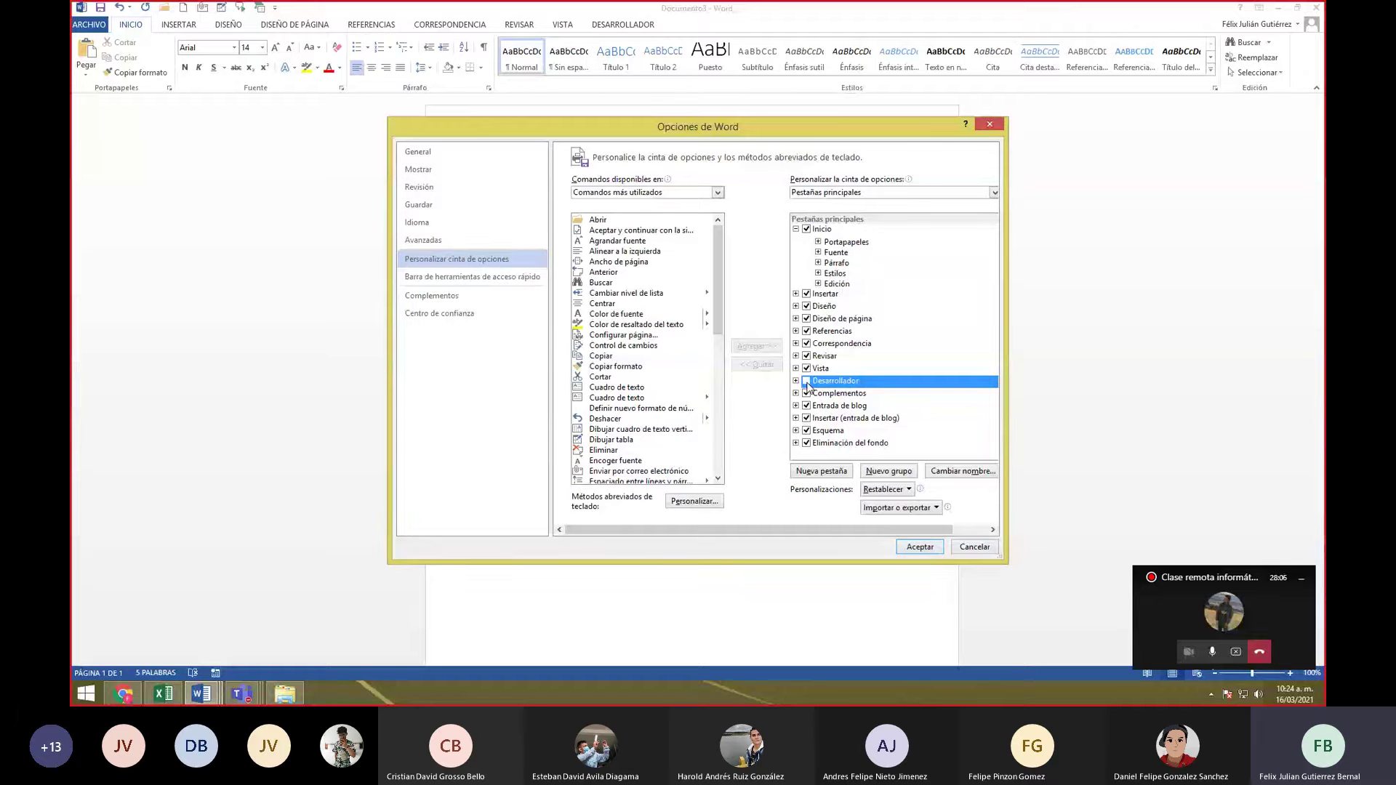
pyautogui.click(929, 550)
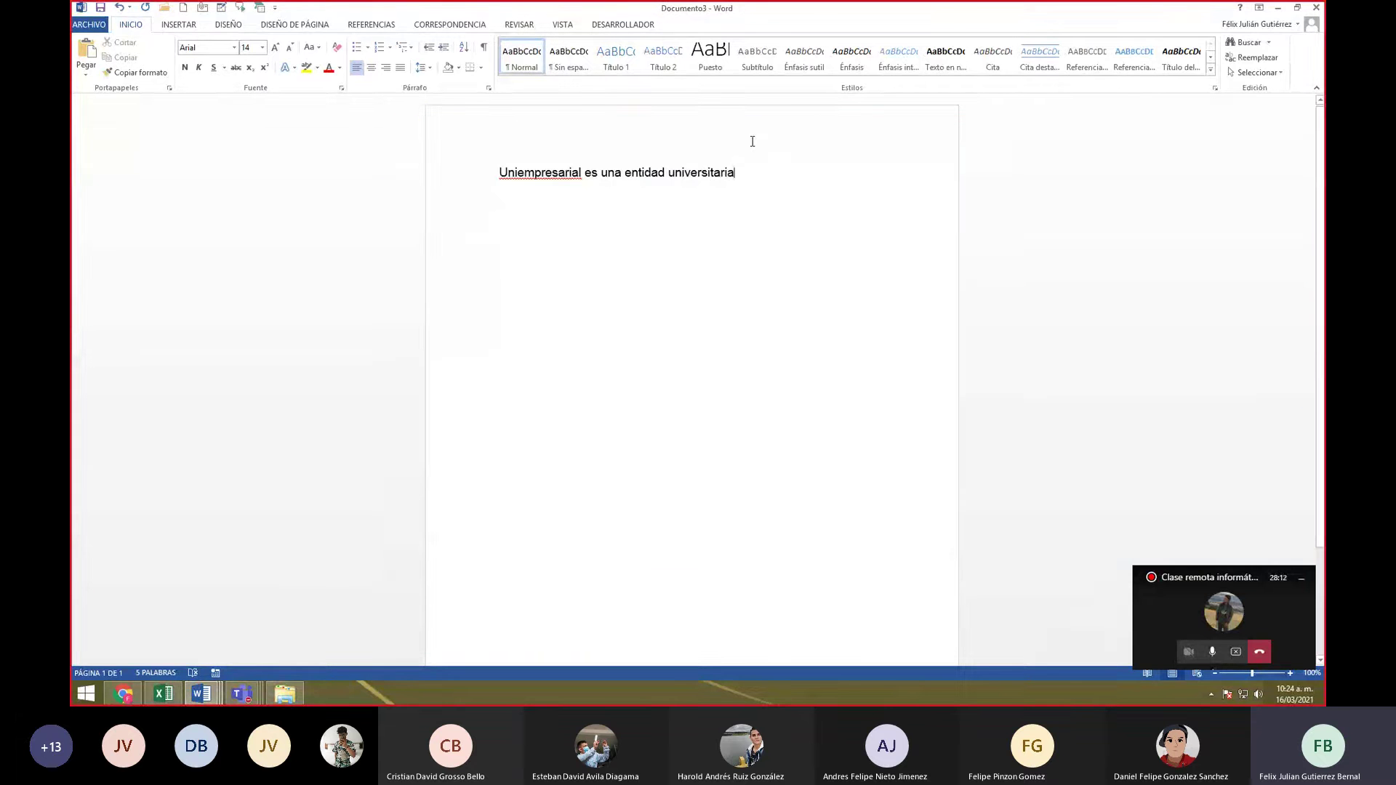
pyautogui.click(88, 24)
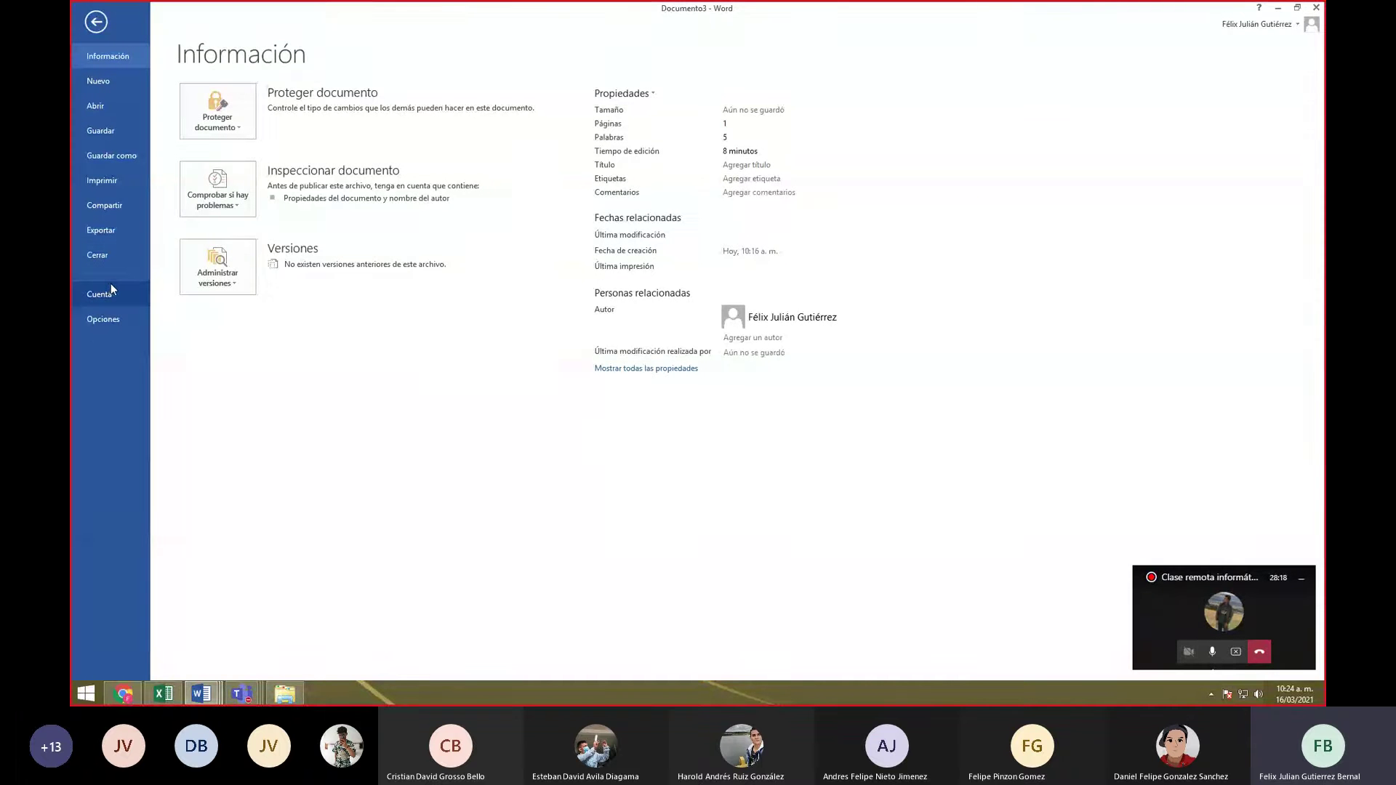
pyautogui.press('Escape')
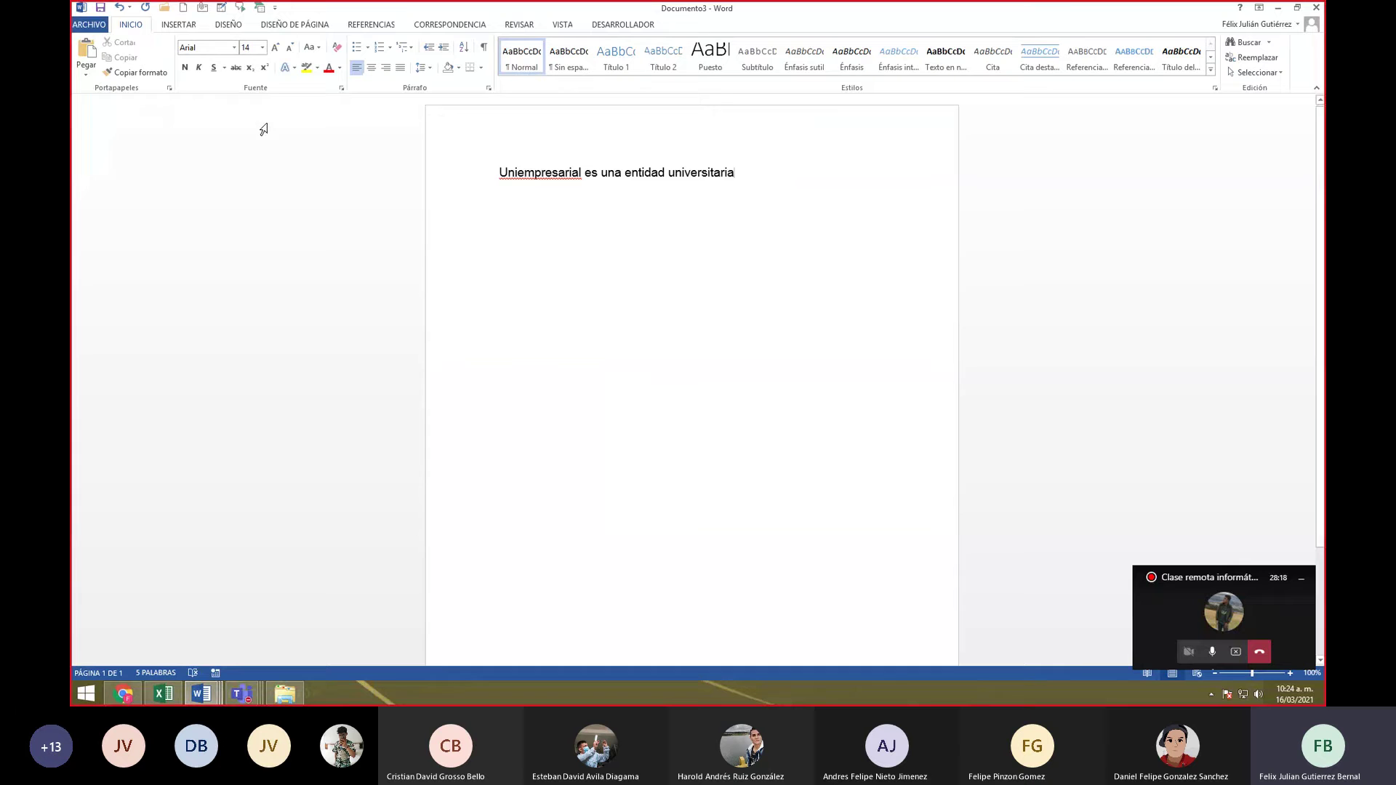
# - Reopen the ribbon customization through the quick access toolbar's additional commands, toggle the "Desarrollador" tab's visibility setting, and close the options
pyautogui.click(275, 7)
pyautogui.click(344, 218)
pyautogui.click(495, 258)
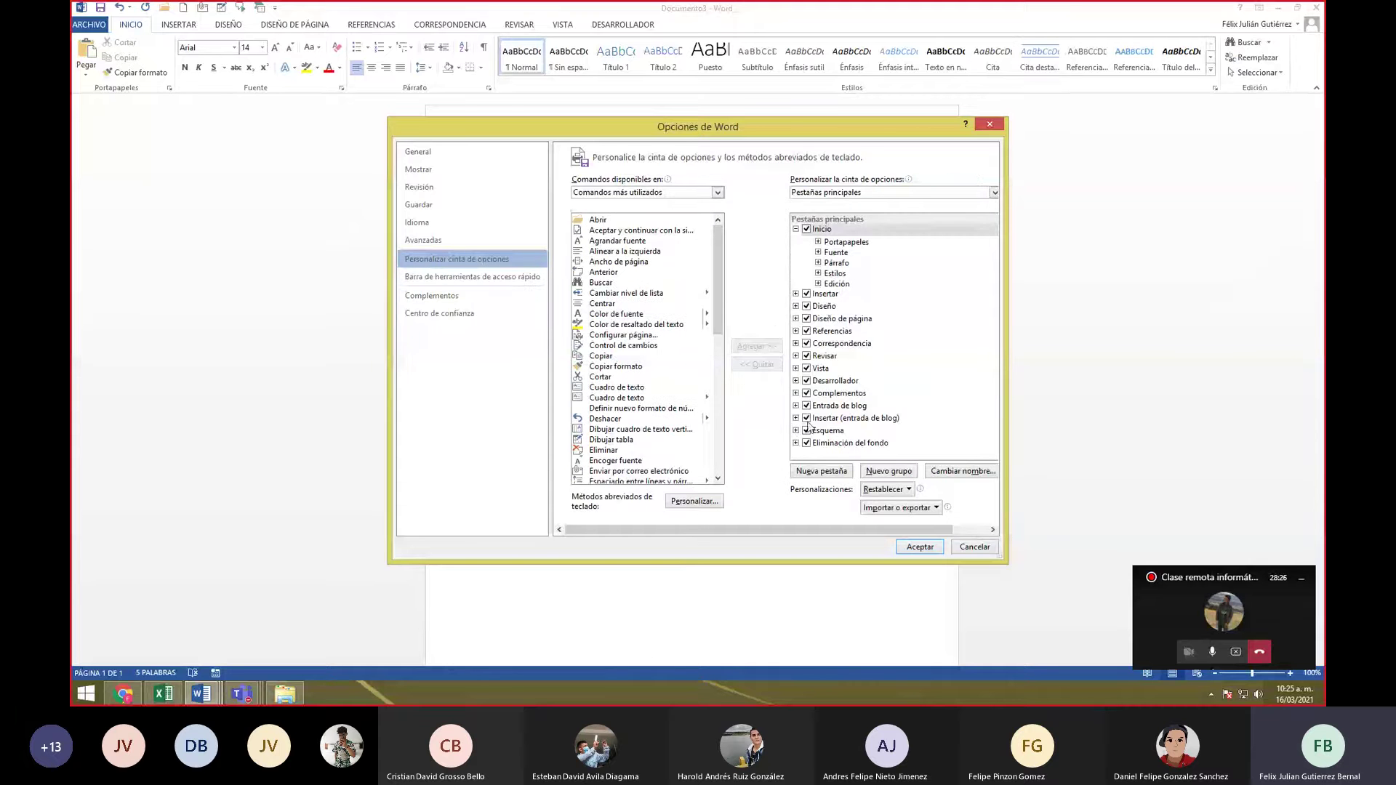
pyautogui.click(823, 384)
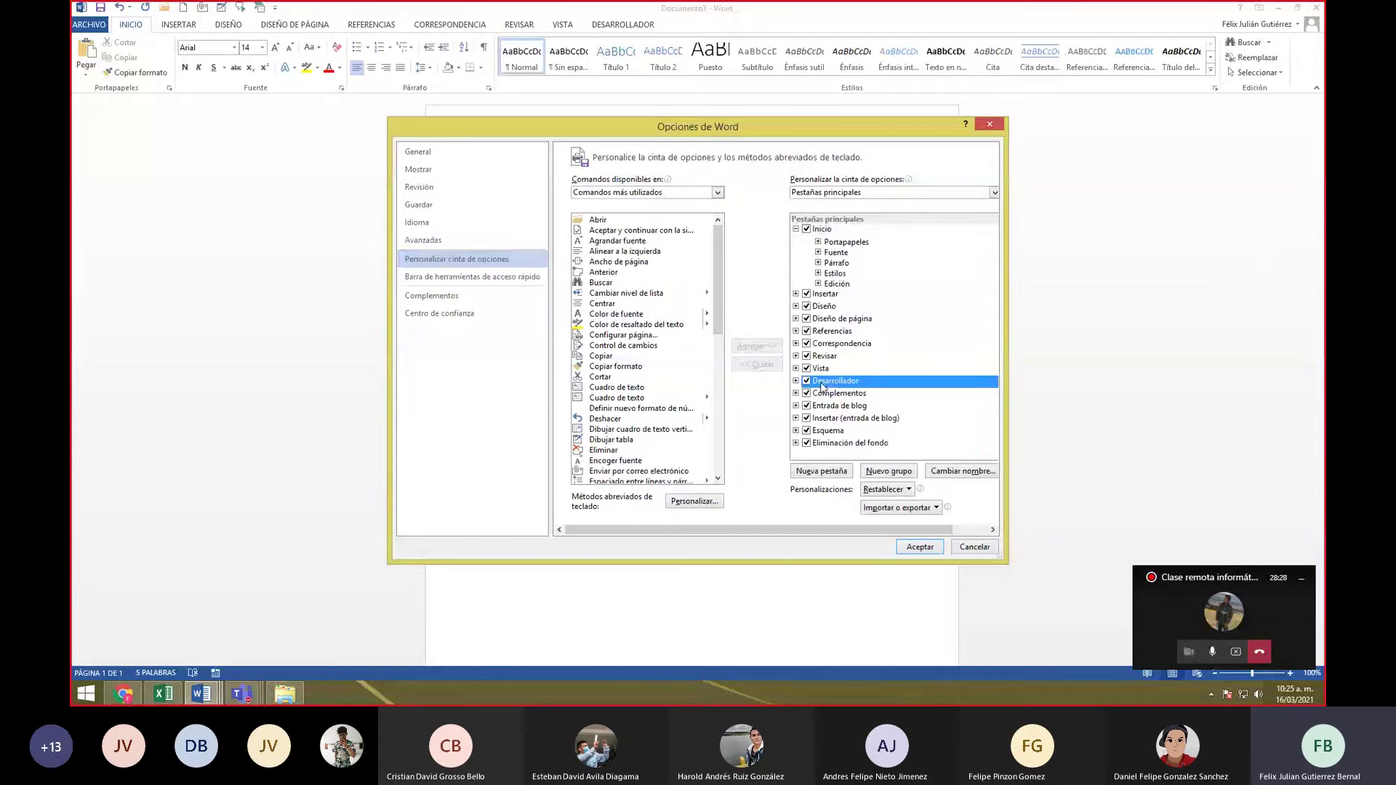
pyautogui.click(807, 382)
pyautogui.click(920, 552)
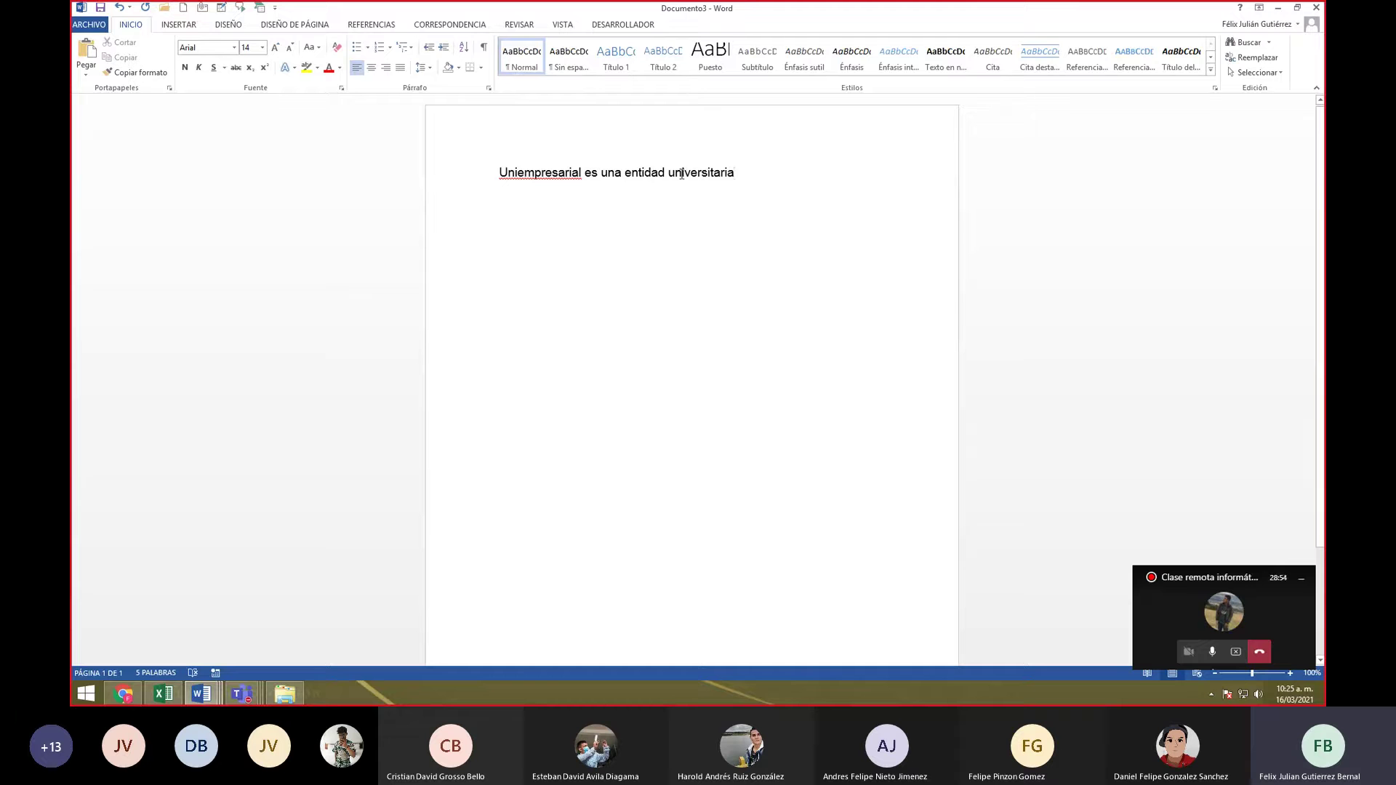
# - Put "Uniempresarial" on its own line, separated by a blank line from "es una entidad universitaria"
pyautogui.click(585, 175)
pyautogui.press('Return')
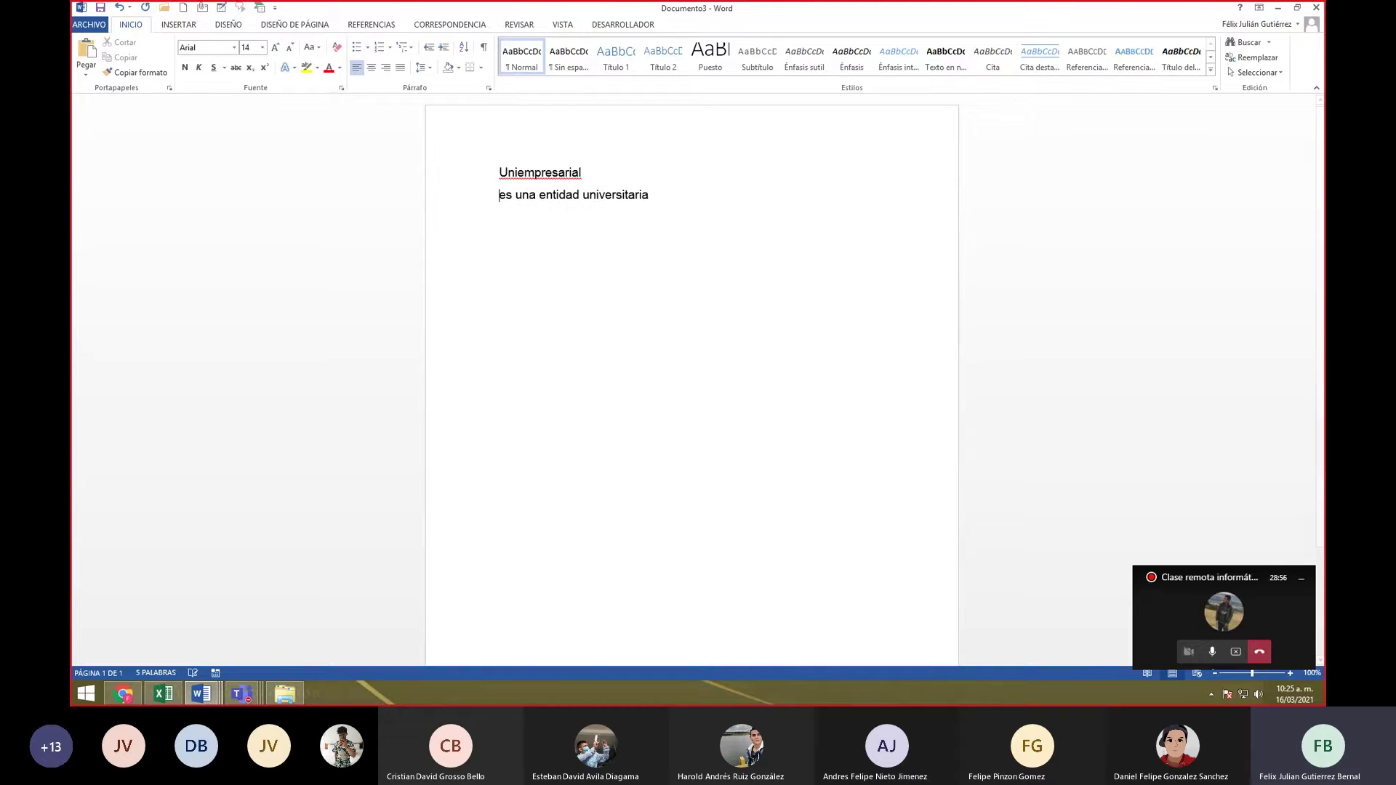
pyautogui.press('Return')
# - Apply the "Título 1" style to the "Uniempresarial" line
pyautogui.press('Up')
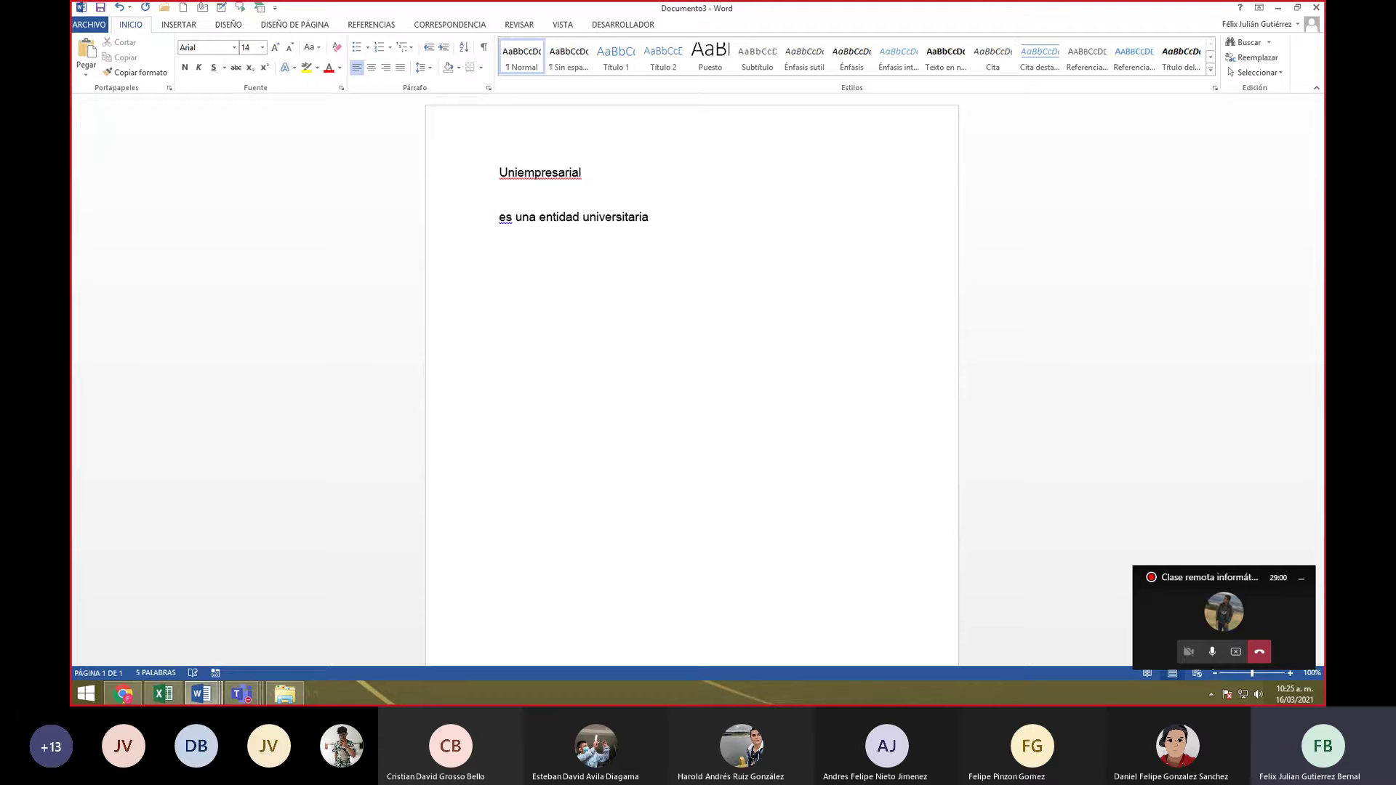
pyautogui.hotkey('shift', 'Up')
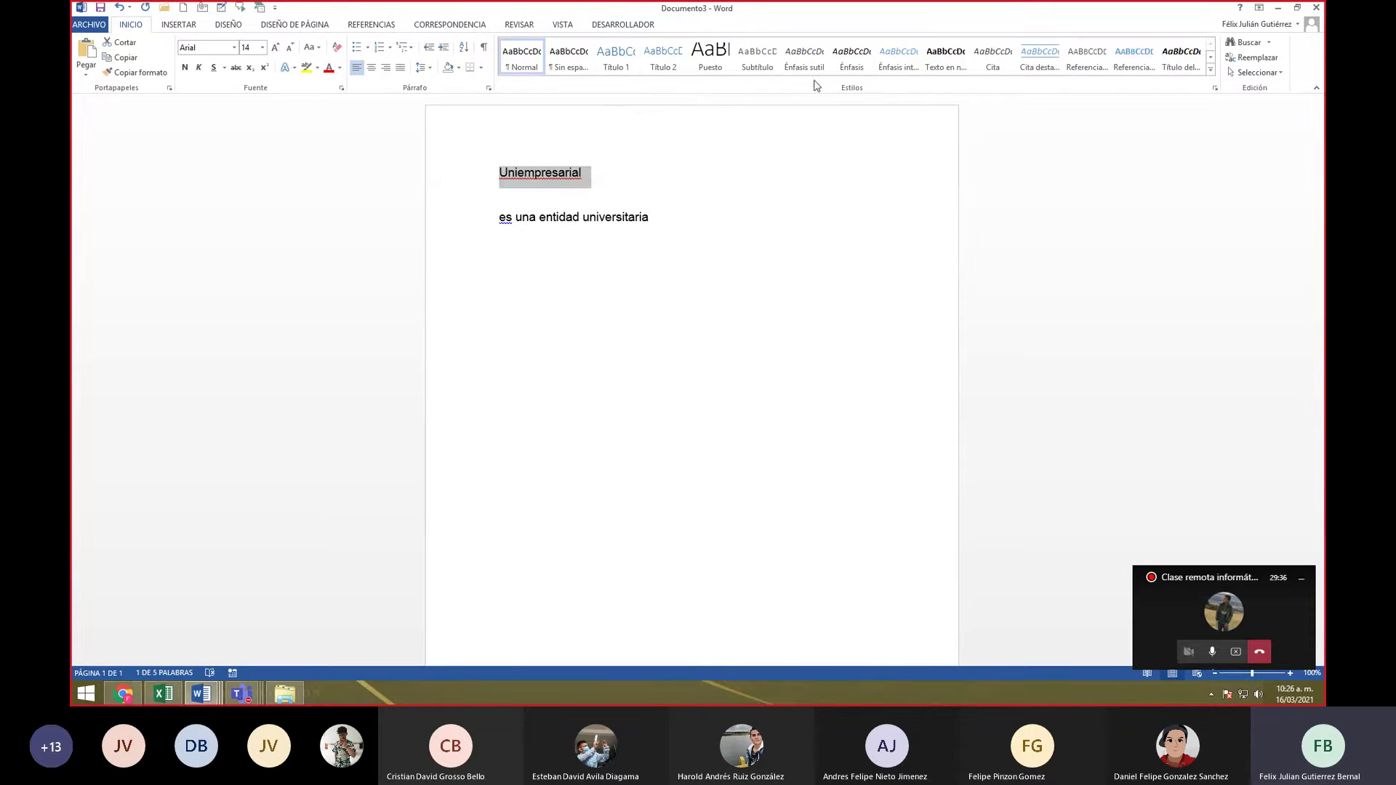
pyautogui.click(623, 70)
# - Modify the "Título 1" style to use the "Automático" font color and font size 24
pyautogui.rightClick(623, 70)
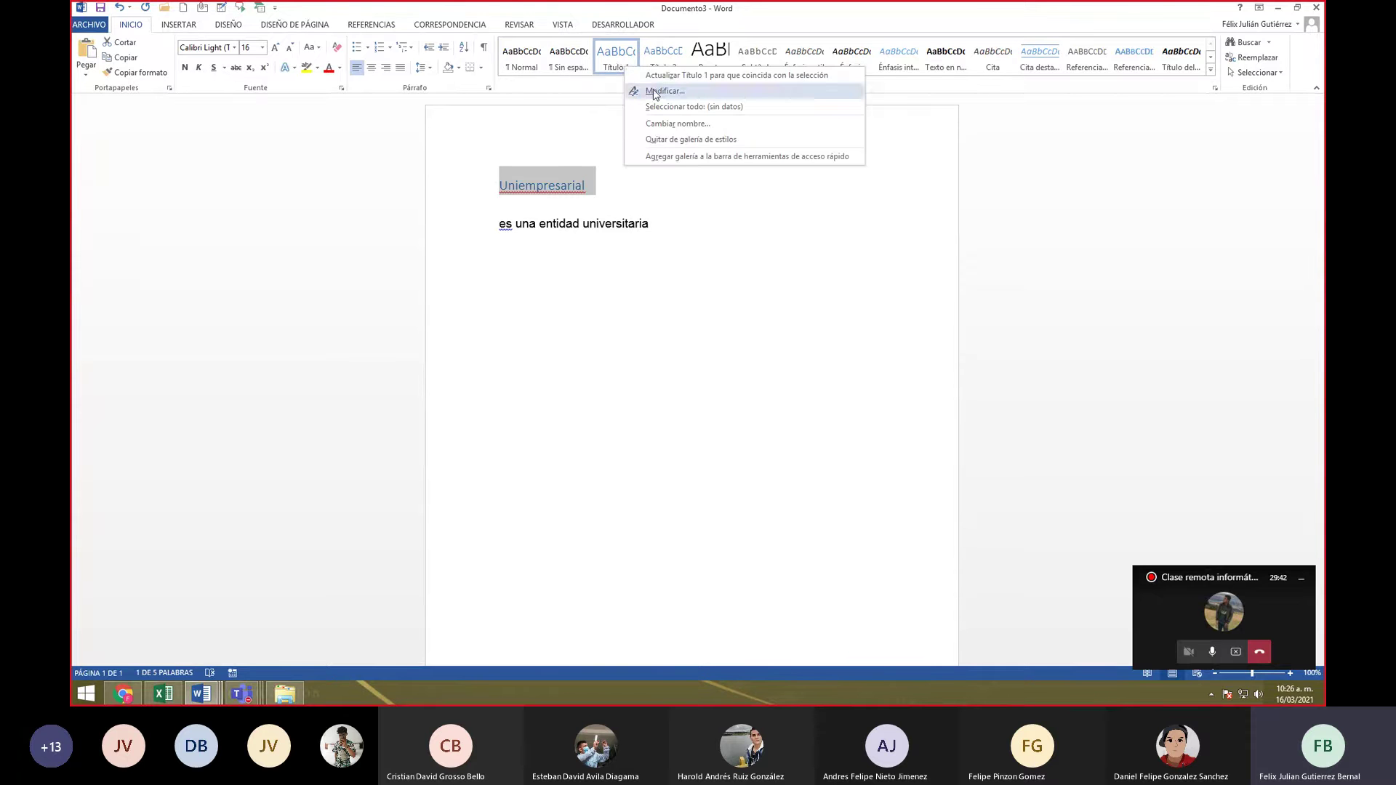
pyautogui.rightClick(613, 63)
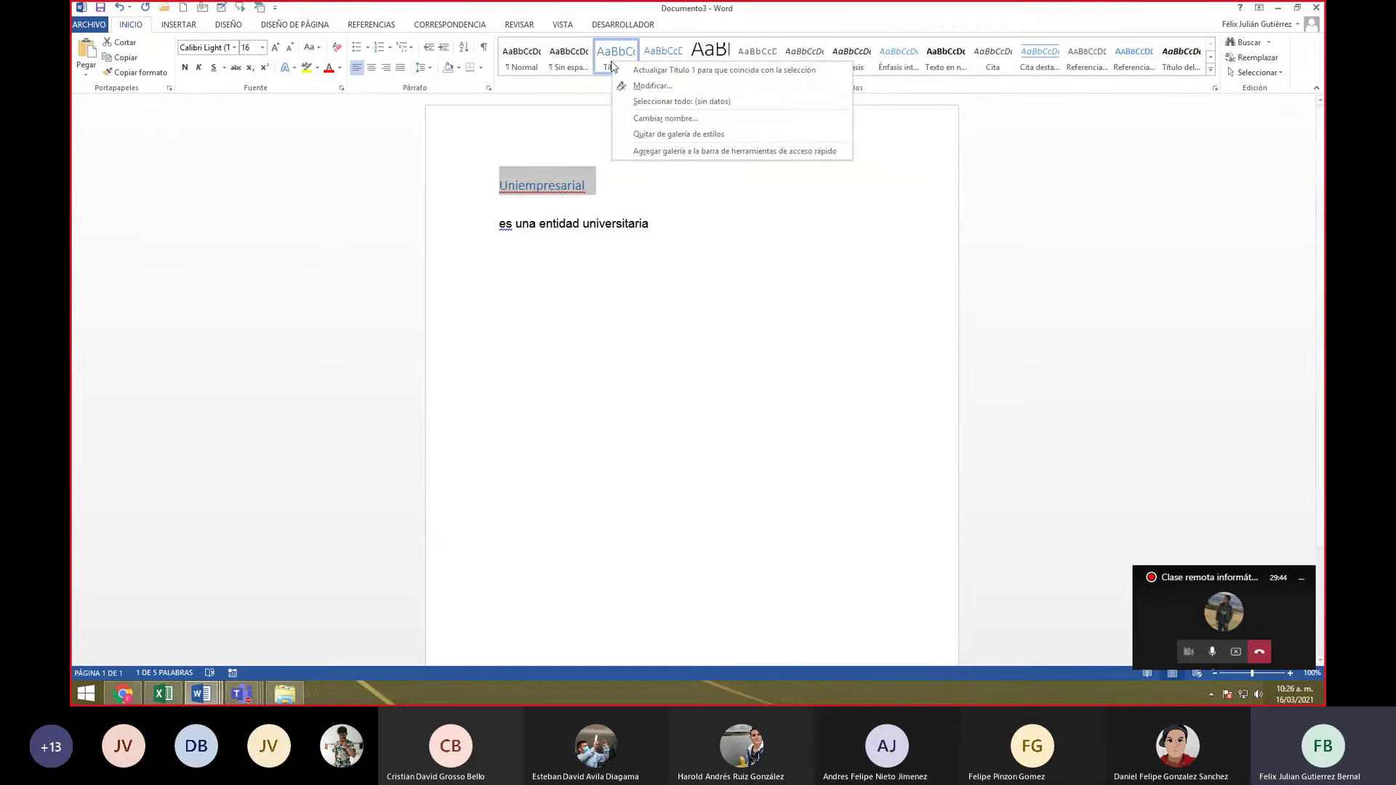
pyautogui.click(623, 85)
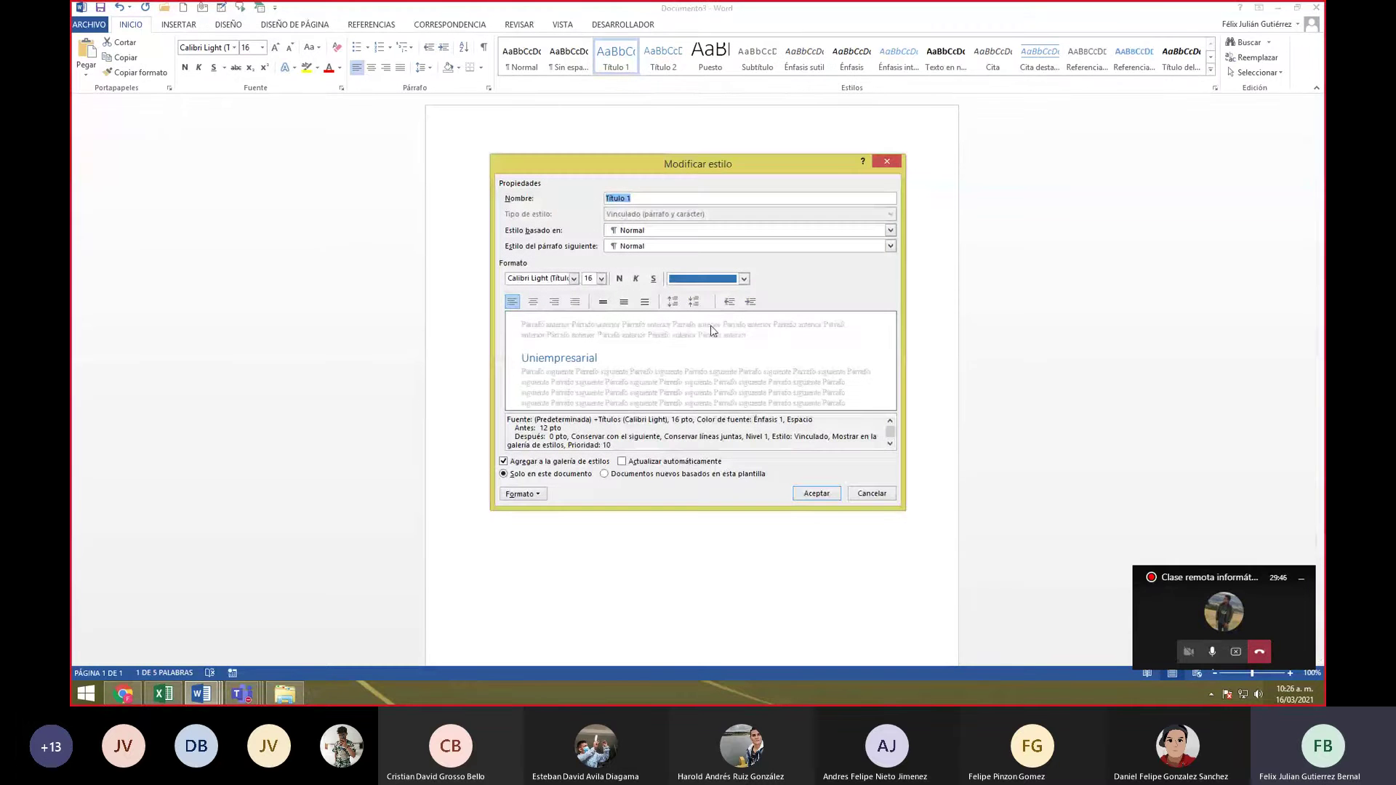
pyautogui.click(744, 278)
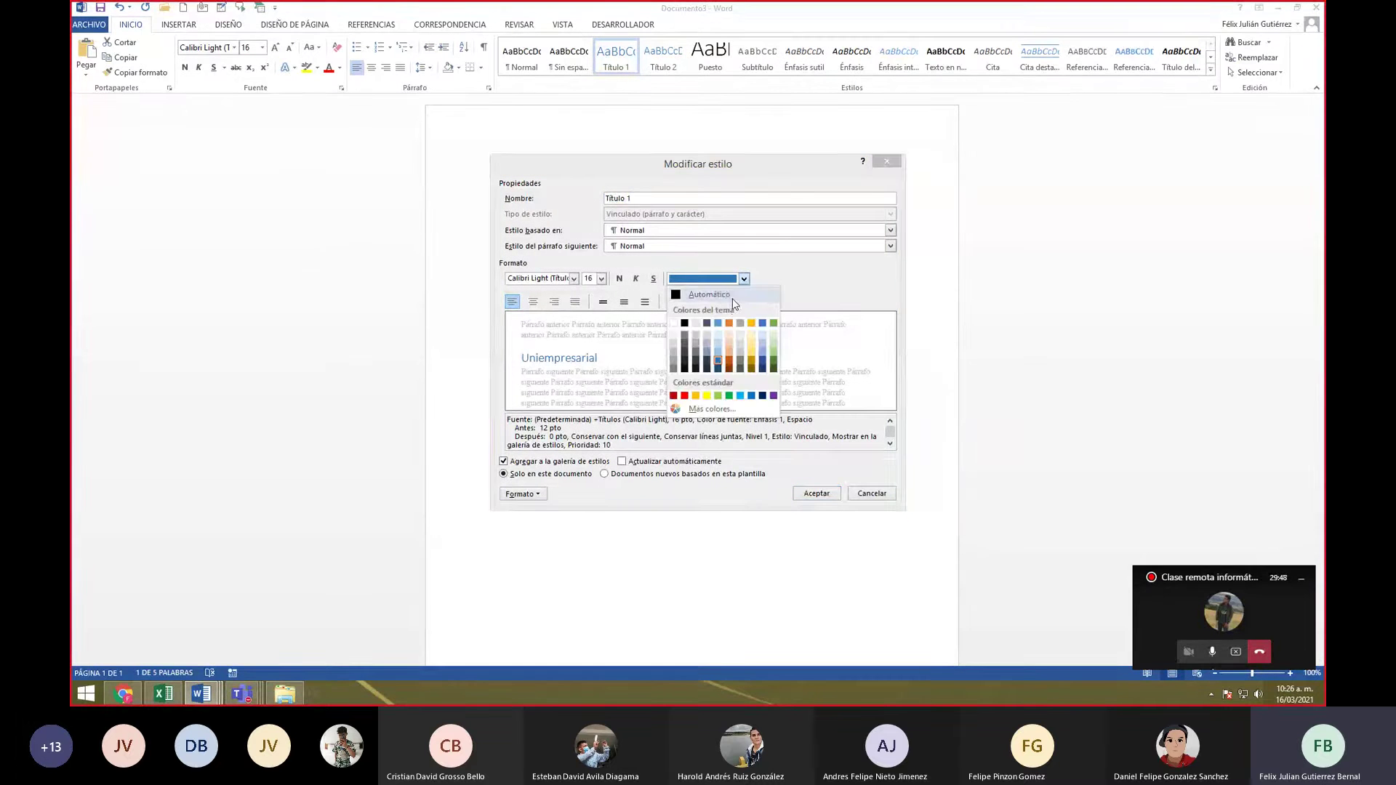
pyautogui.click(703, 286)
pyautogui.click(601, 278)
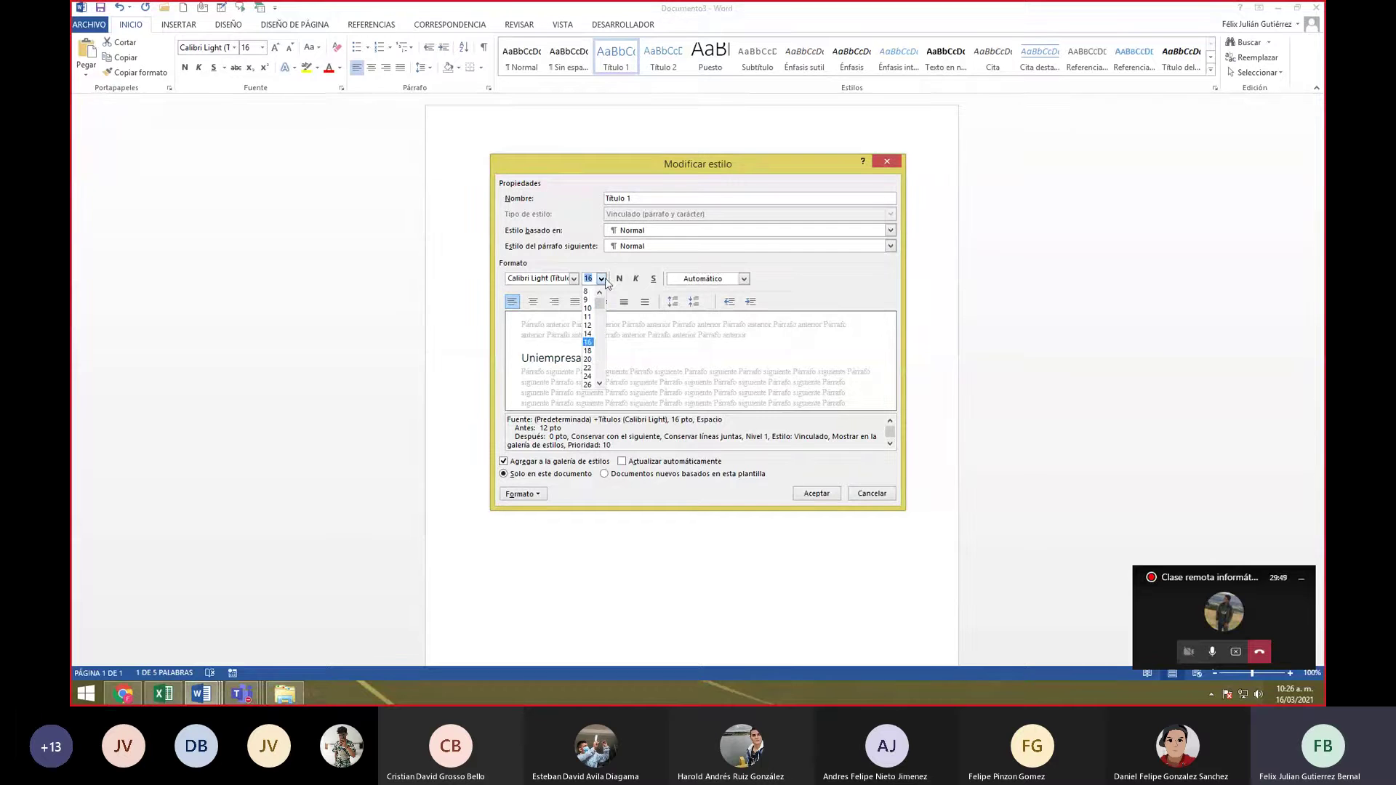
pyautogui.click(589, 376)
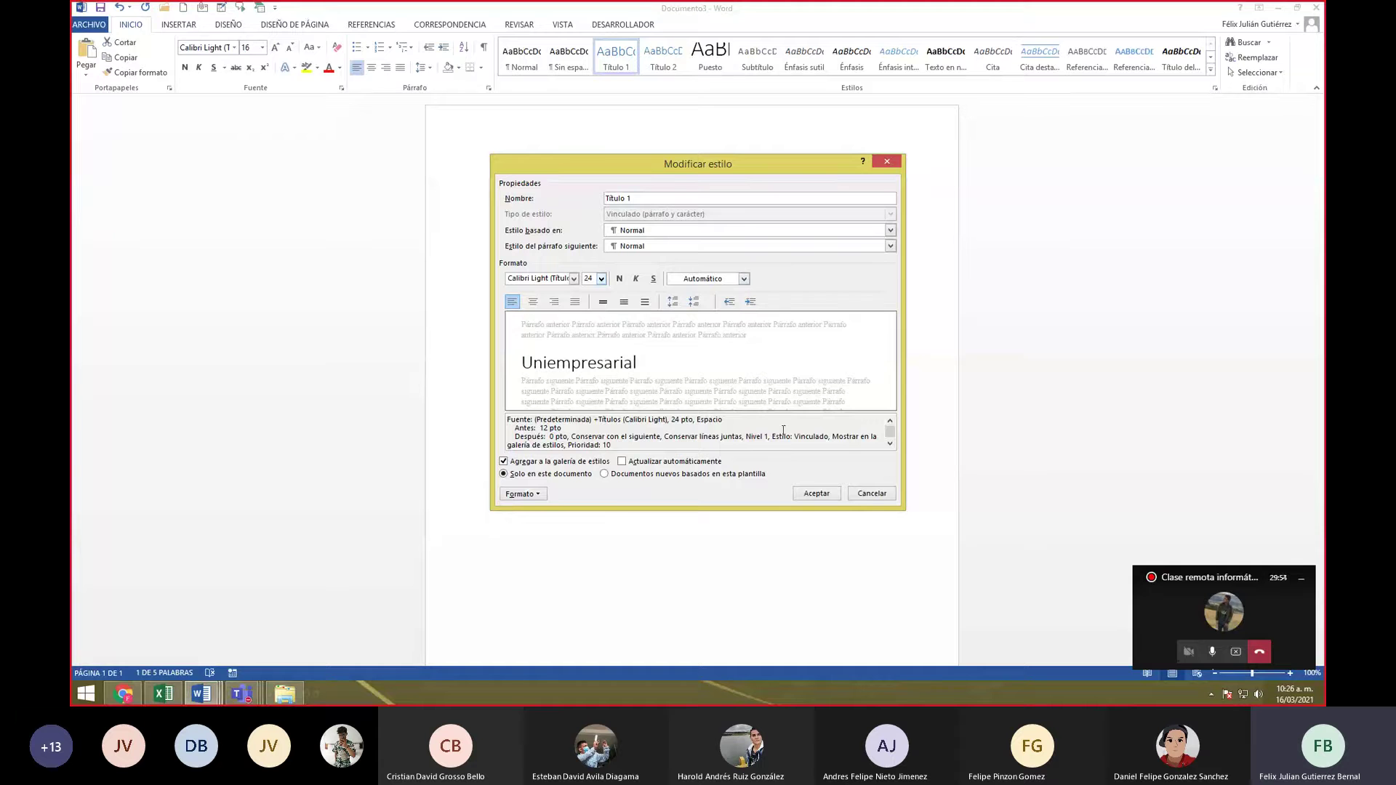
# - Review the additional format categories of the "Título 1" style, center its alignment, and accept the style changes
pyautogui.click(528, 496)
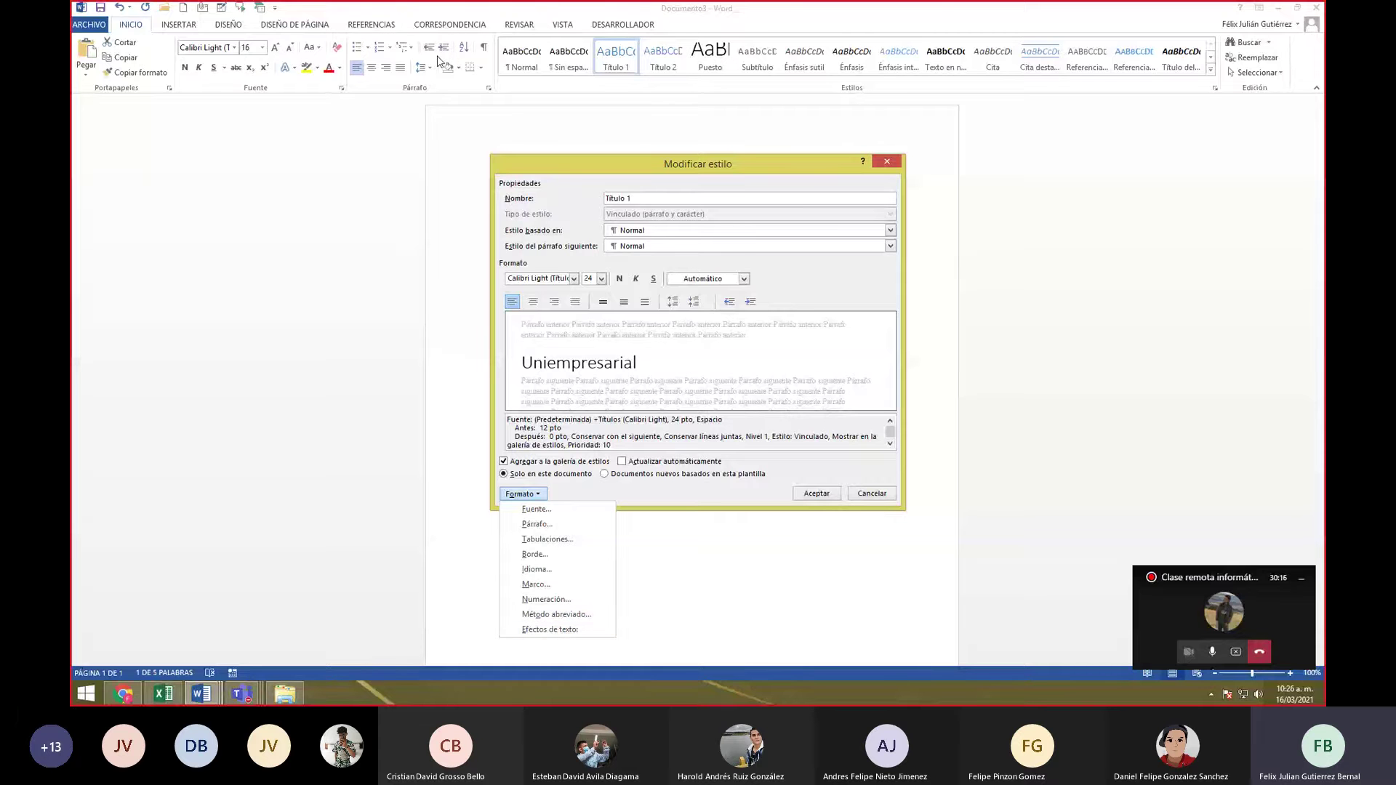
pyautogui.click(693, 410)
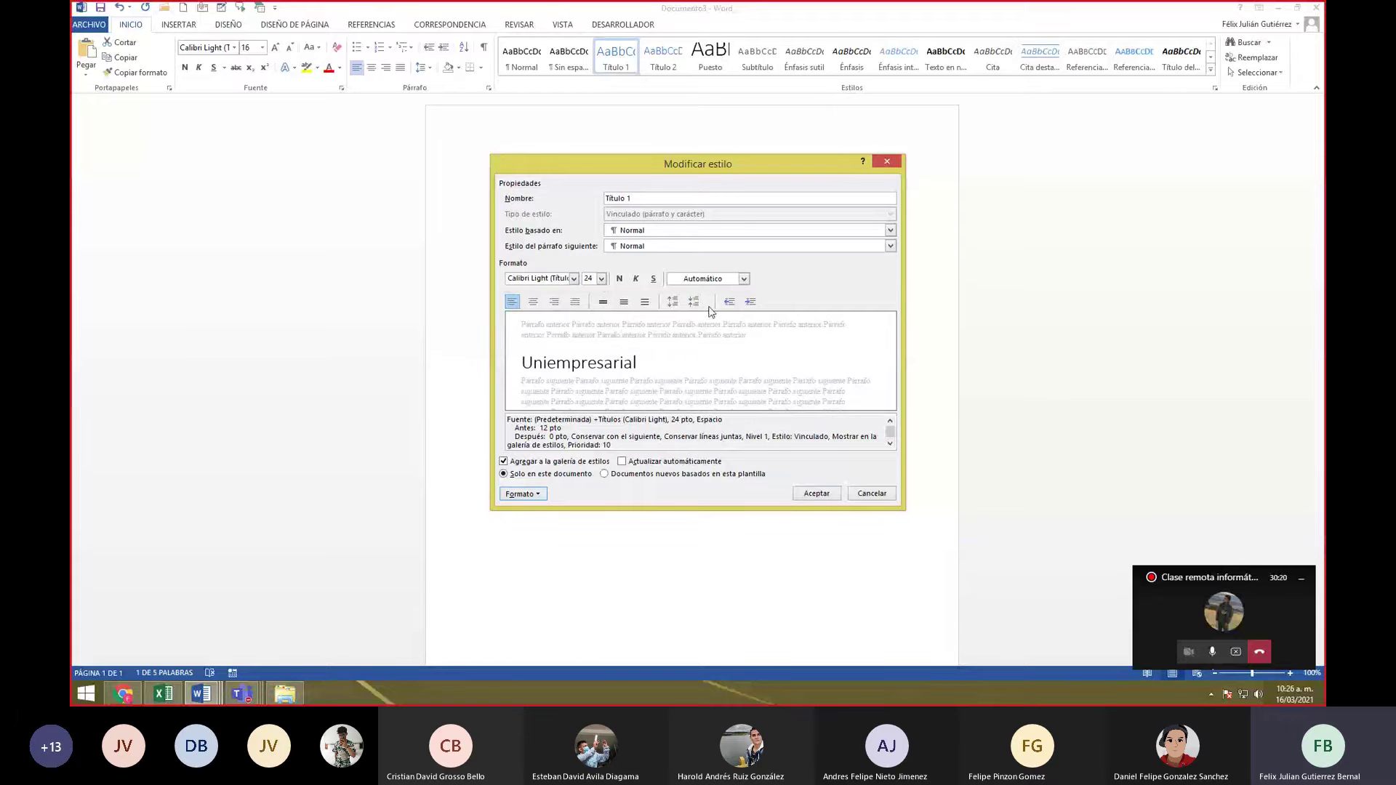
pyautogui.click(532, 303)
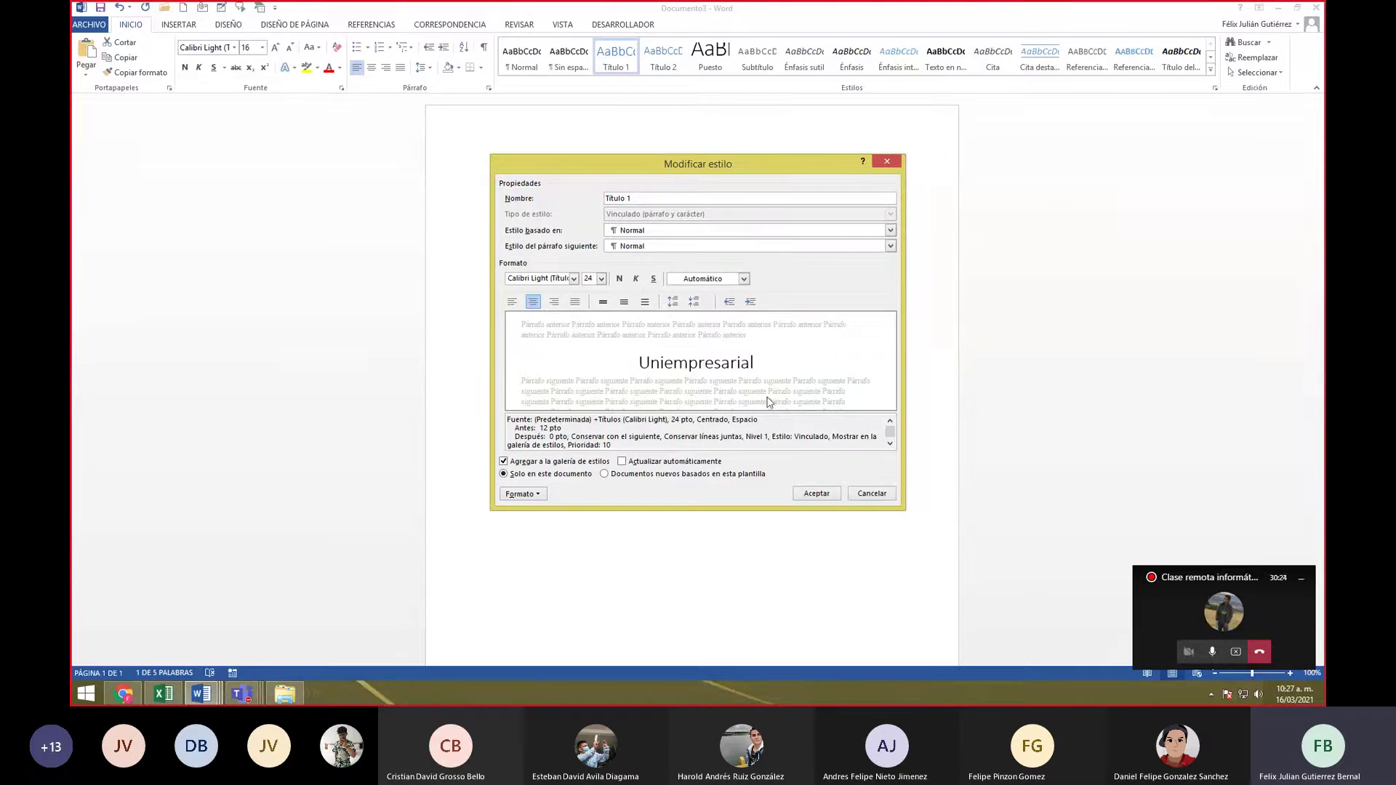
pyautogui.click(816, 494)
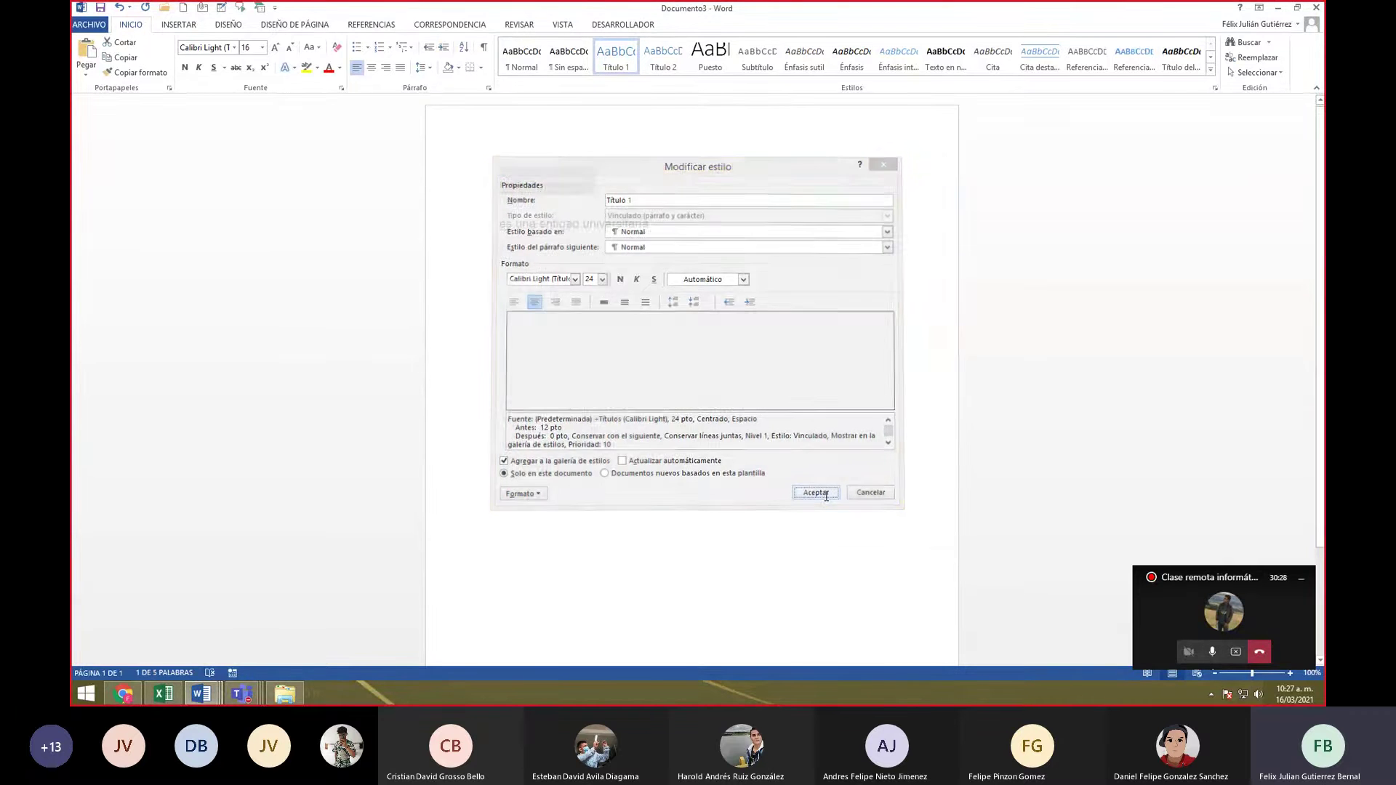
# - Select the "Uniempresarial" heading to check the modified style on it
pyautogui.click(713, 213)
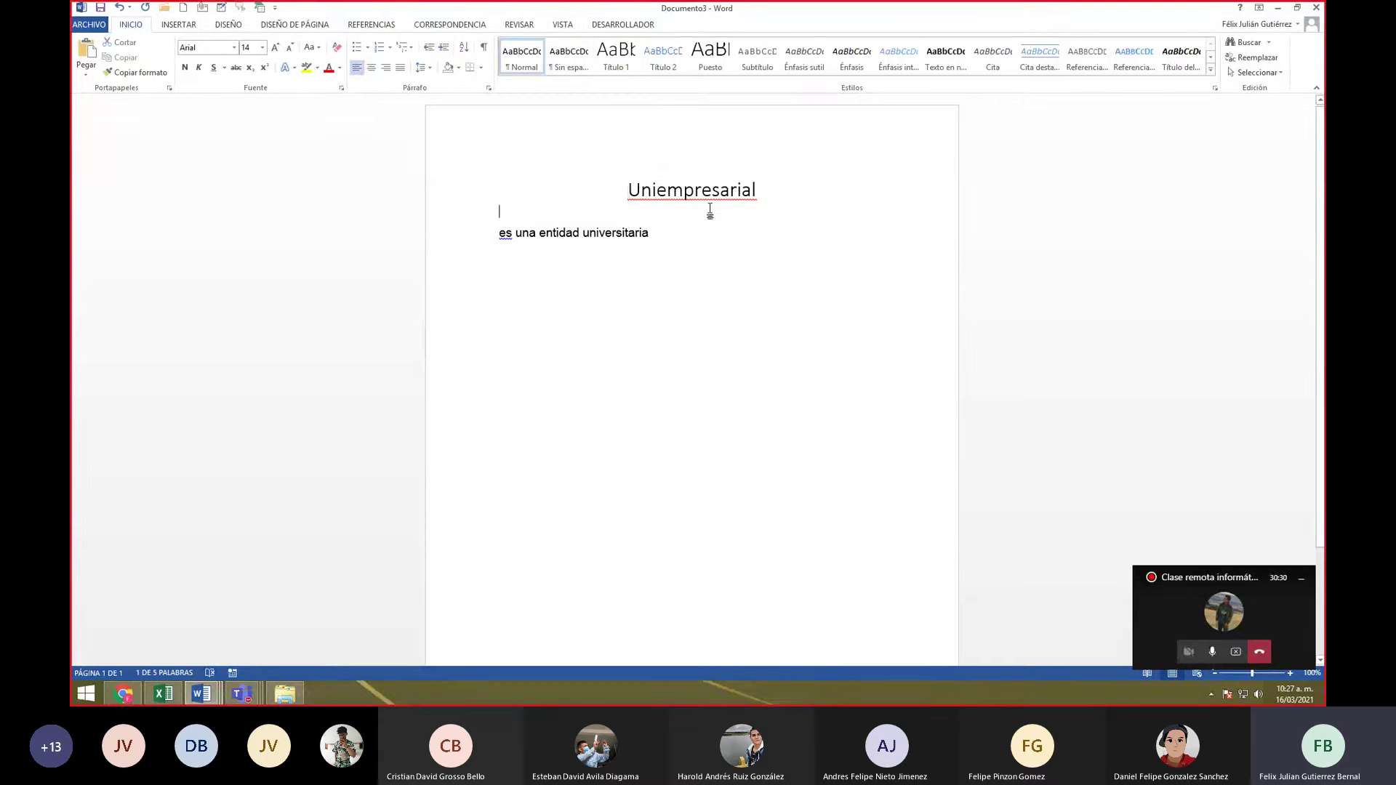
pyautogui.click(620, 191)
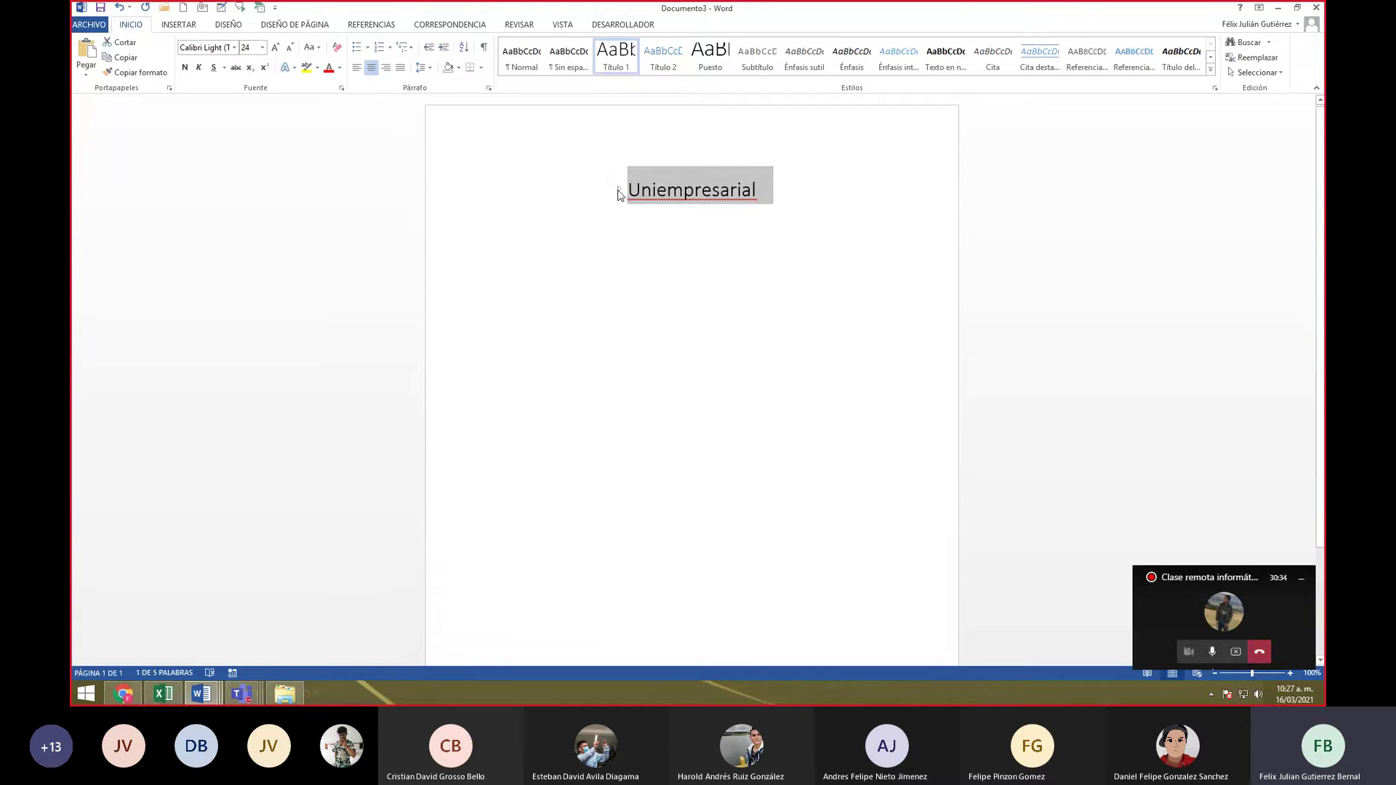
pyautogui.click(621, 190)
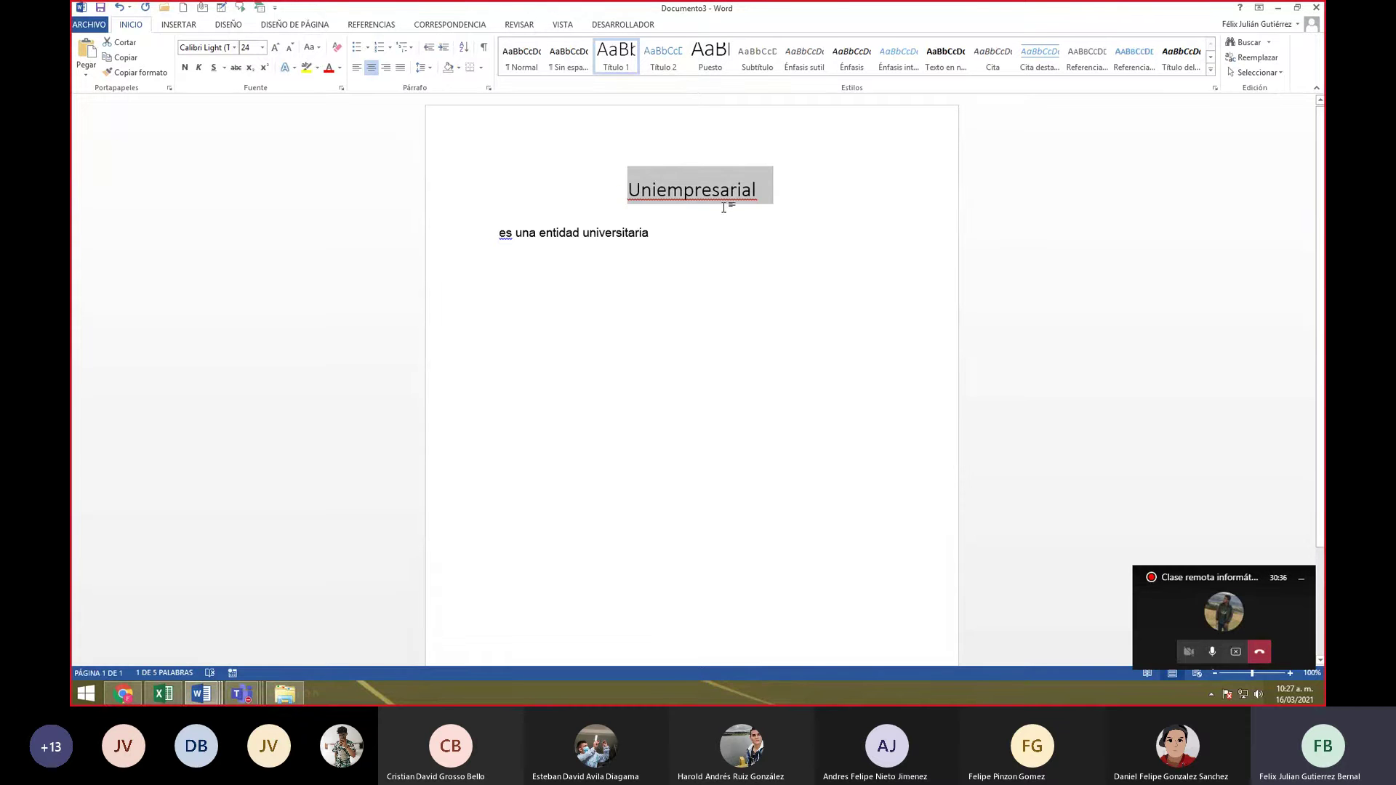
# - Add the text "PEI" below "es una entidad universitaria" and apply the "Título 1" style to it
pyautogui.click(678, 244)
pyautogui.press('Return')
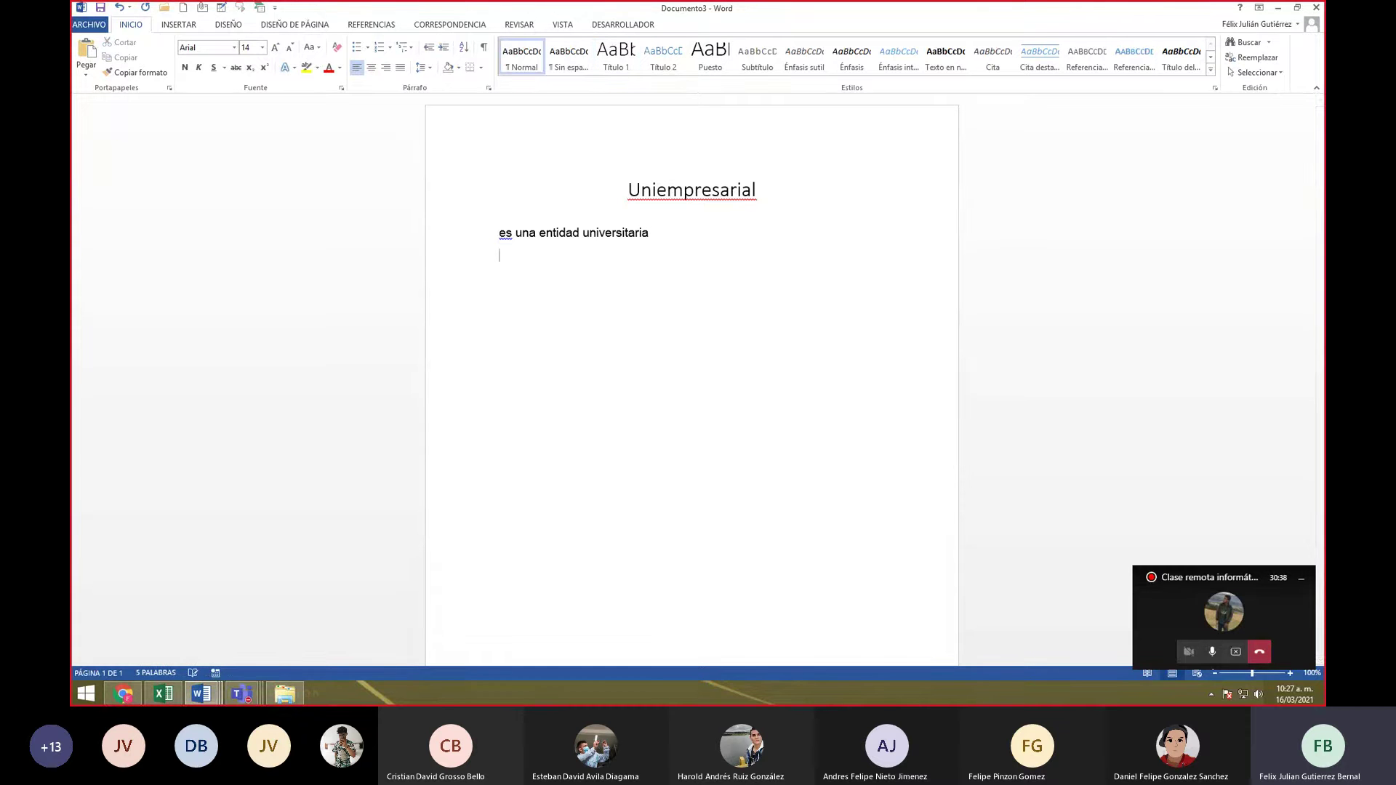
pyautogui.write('PEI')
pyautogui.moveTo(536, 276); pyautogui.dragTo(502, 277)
pyautogui.click(754, 368)
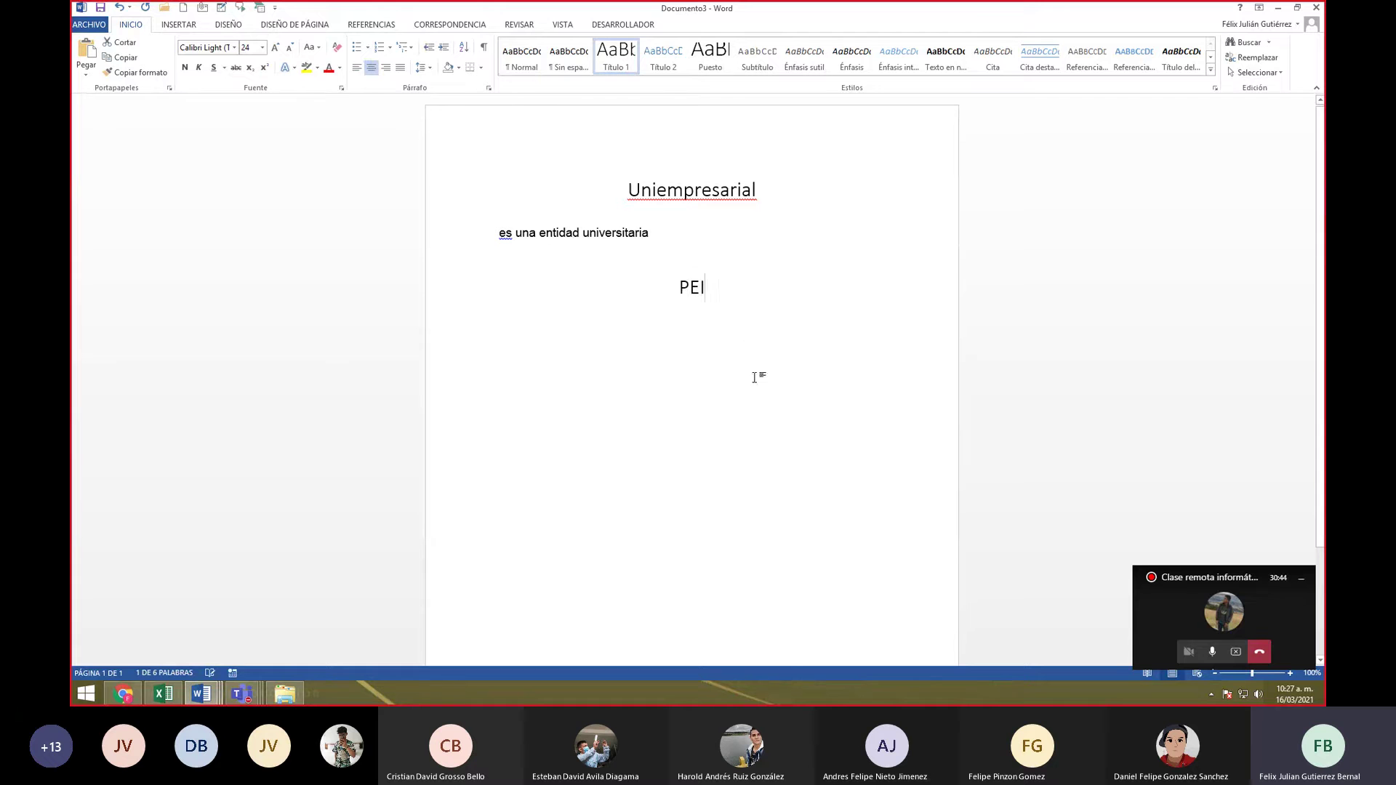
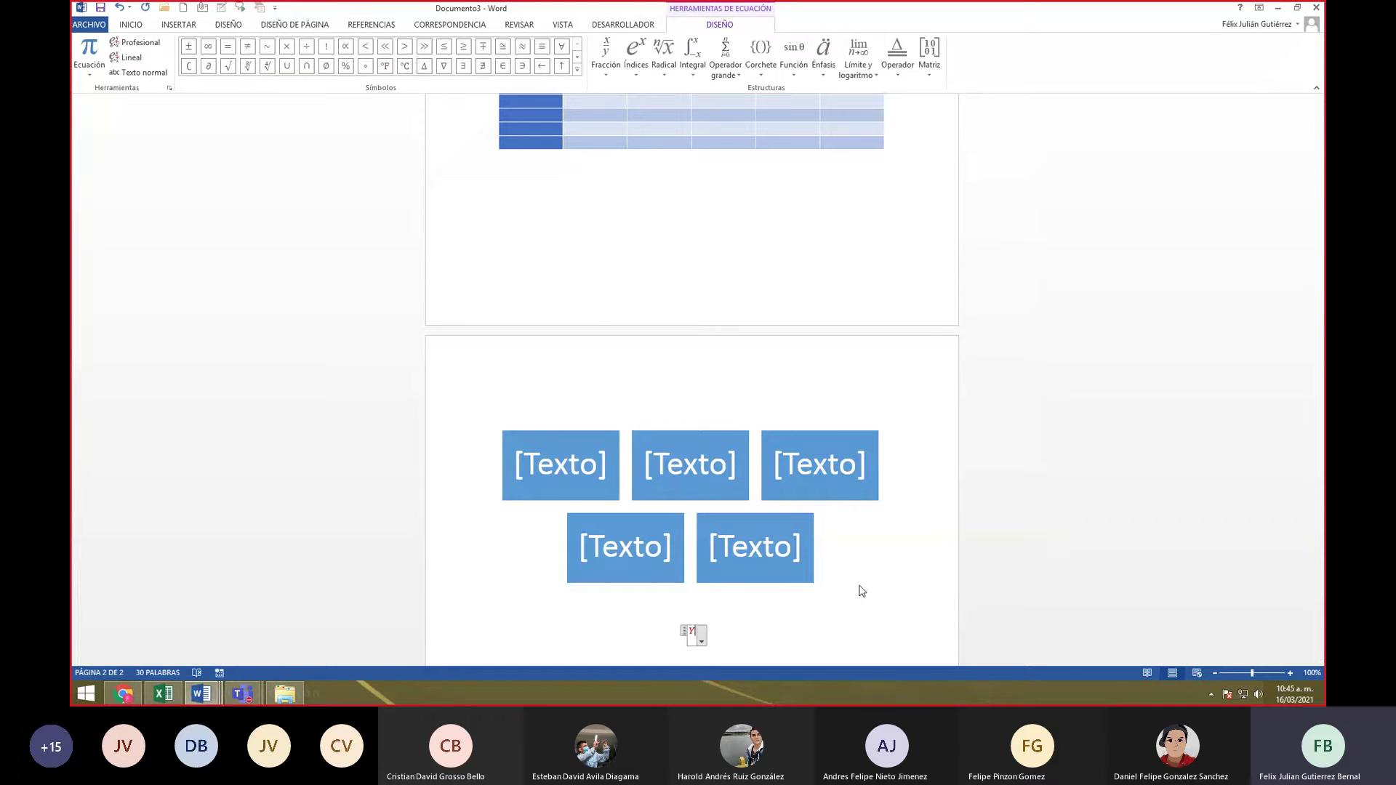
# - Continue the equation after Y with an equals sign and an integral with lower limit 1 and upper limit 2
pyautogui.write('=')
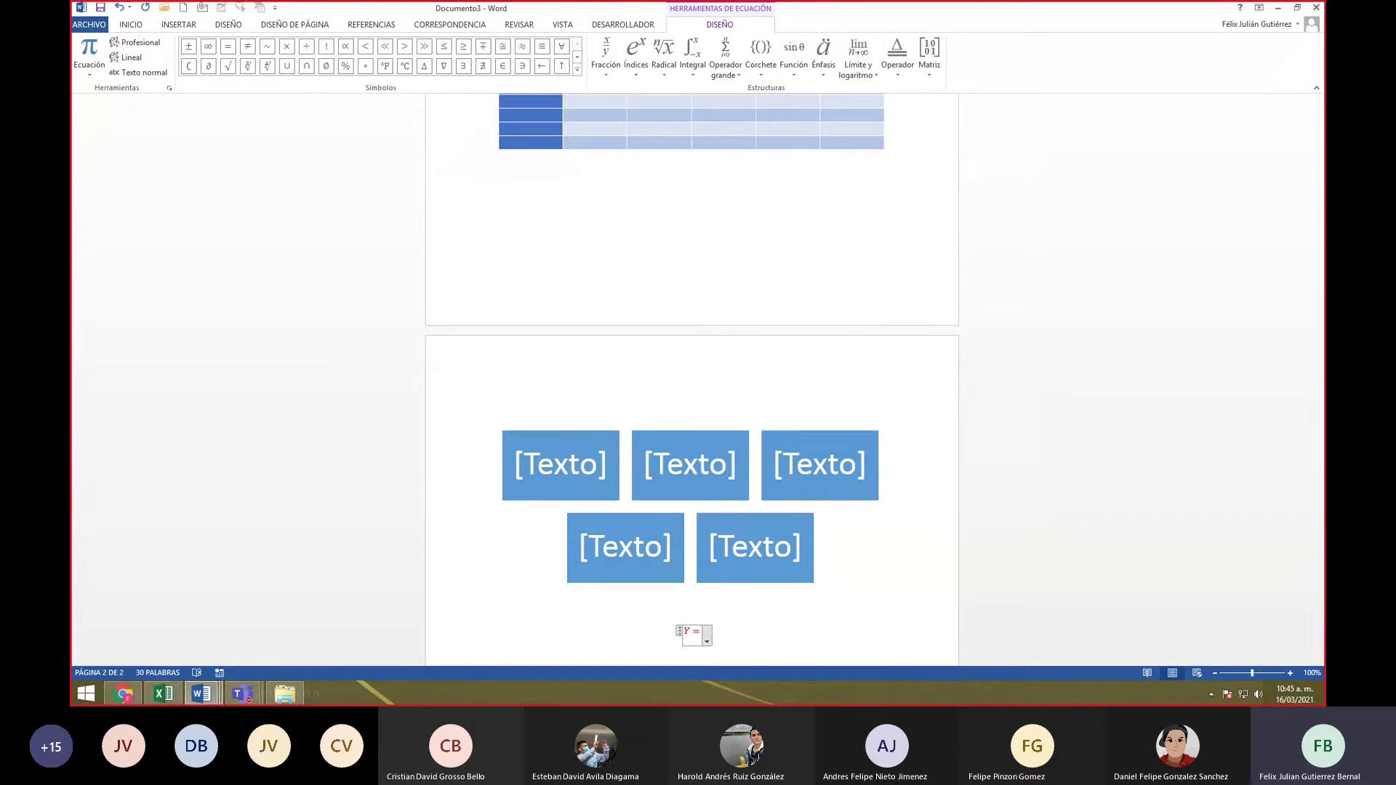
pyautogui.click(690, 75)
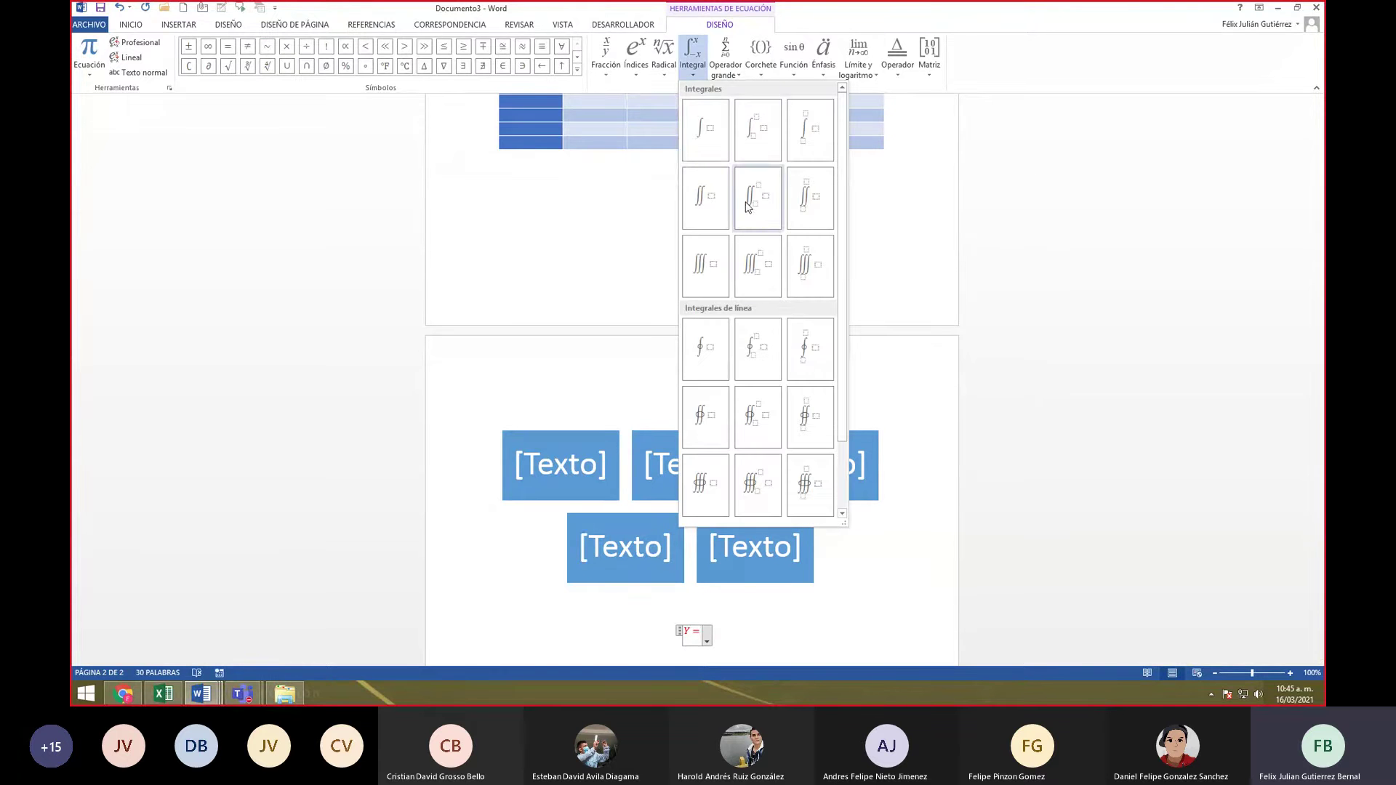
pyautogui.click(745, 132)
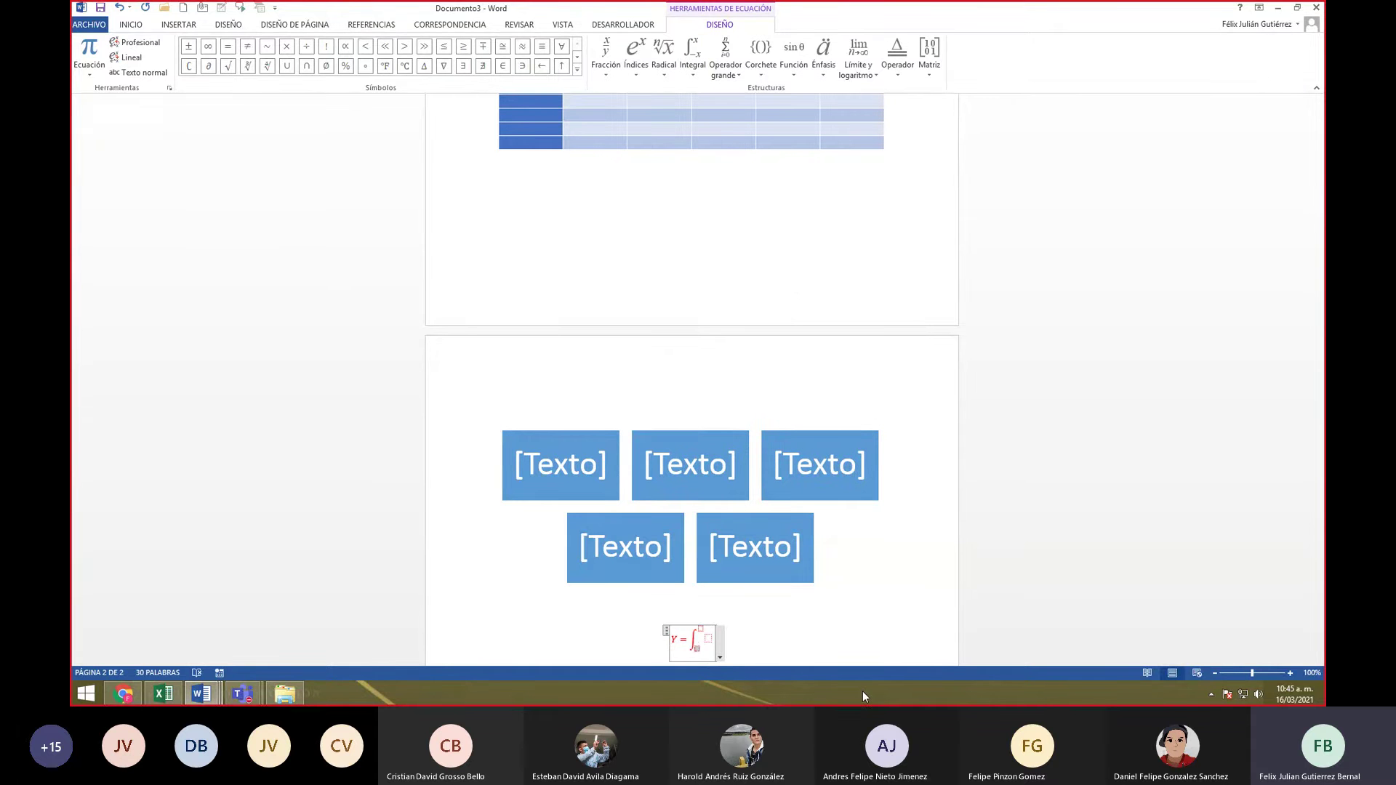
pyautogui.write('2')
# - Fill the integral's body with a superscript structure containing X squared
pyautogui.click(611, 53)
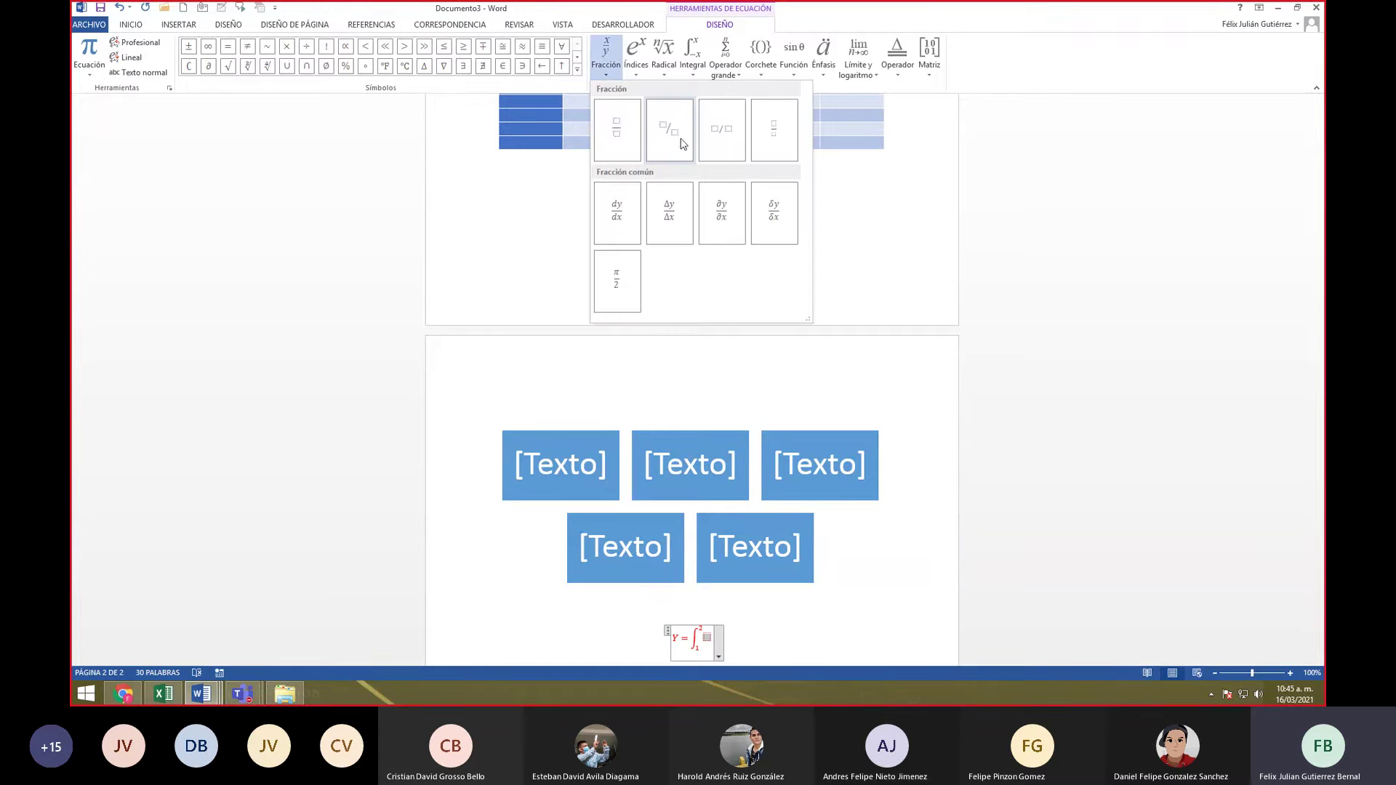
pyautogui.click(640, 73)
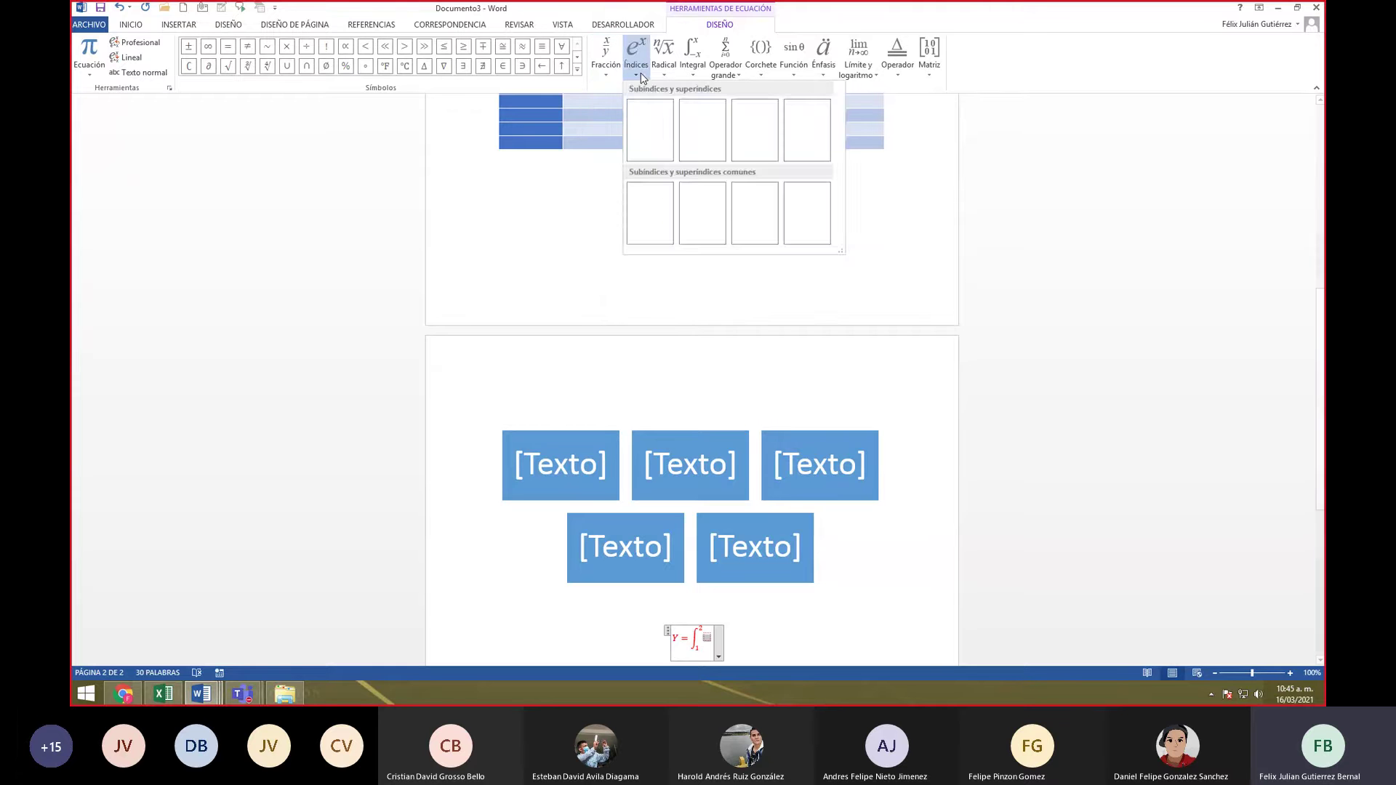
pyautogui.click(659, 142)
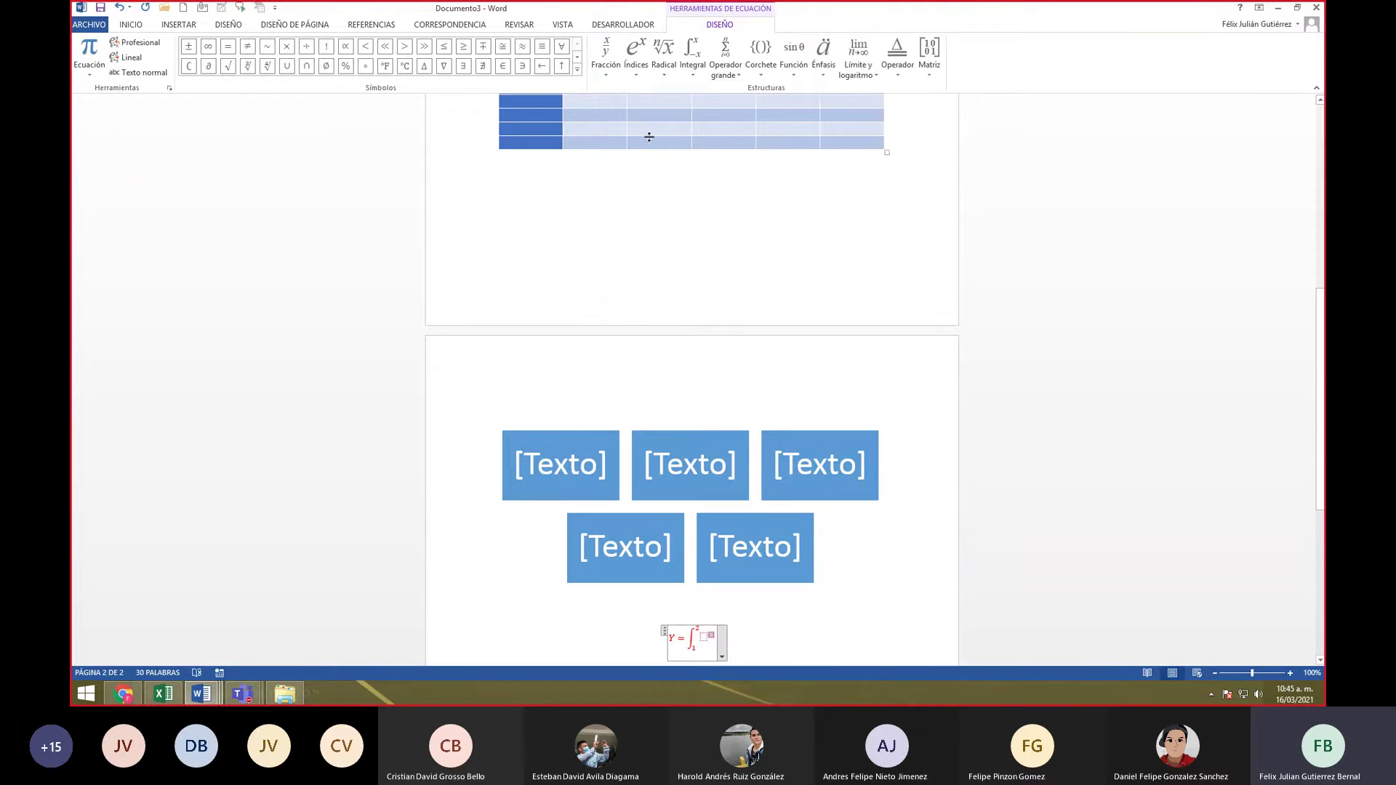
pyautogui.write('X')
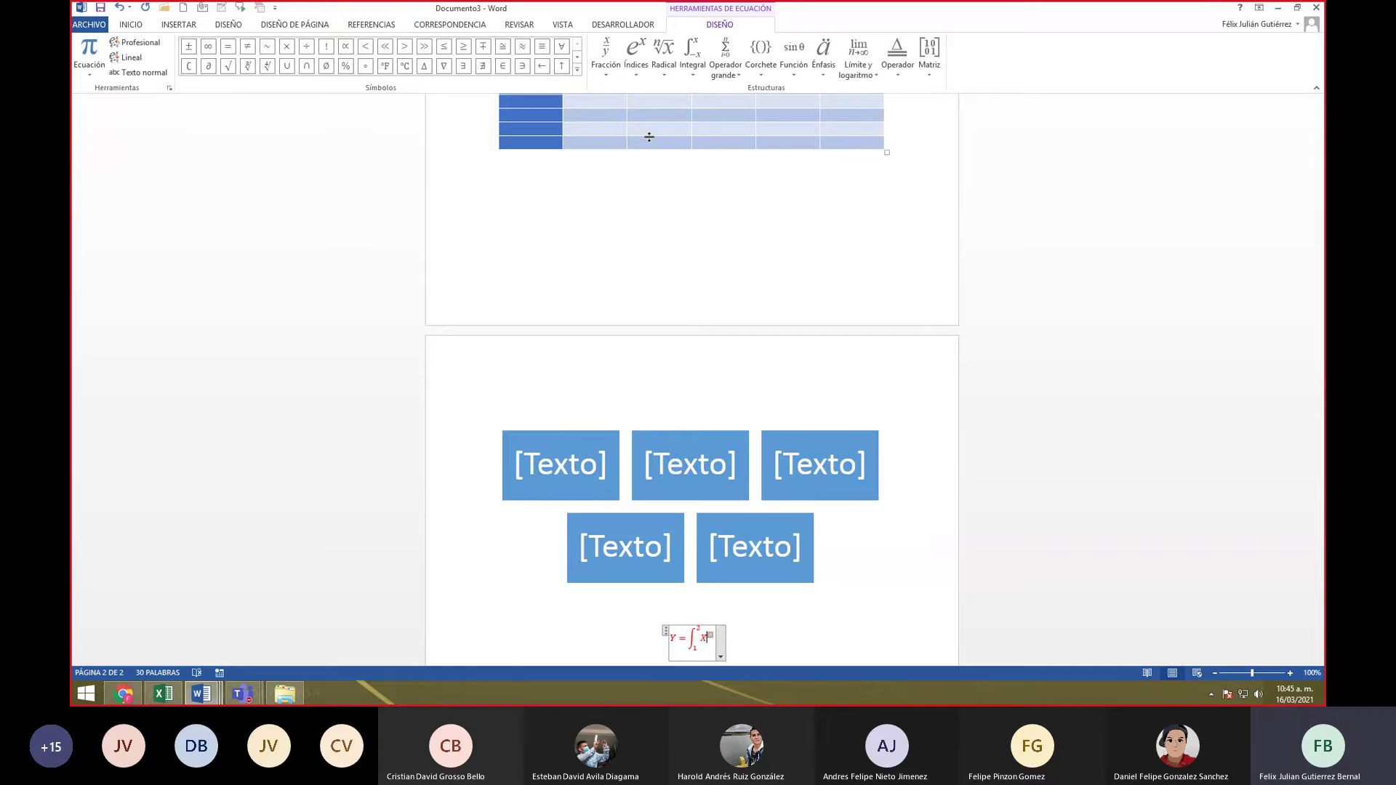
pyautogui.press('Right')
pyautogui.write('2')
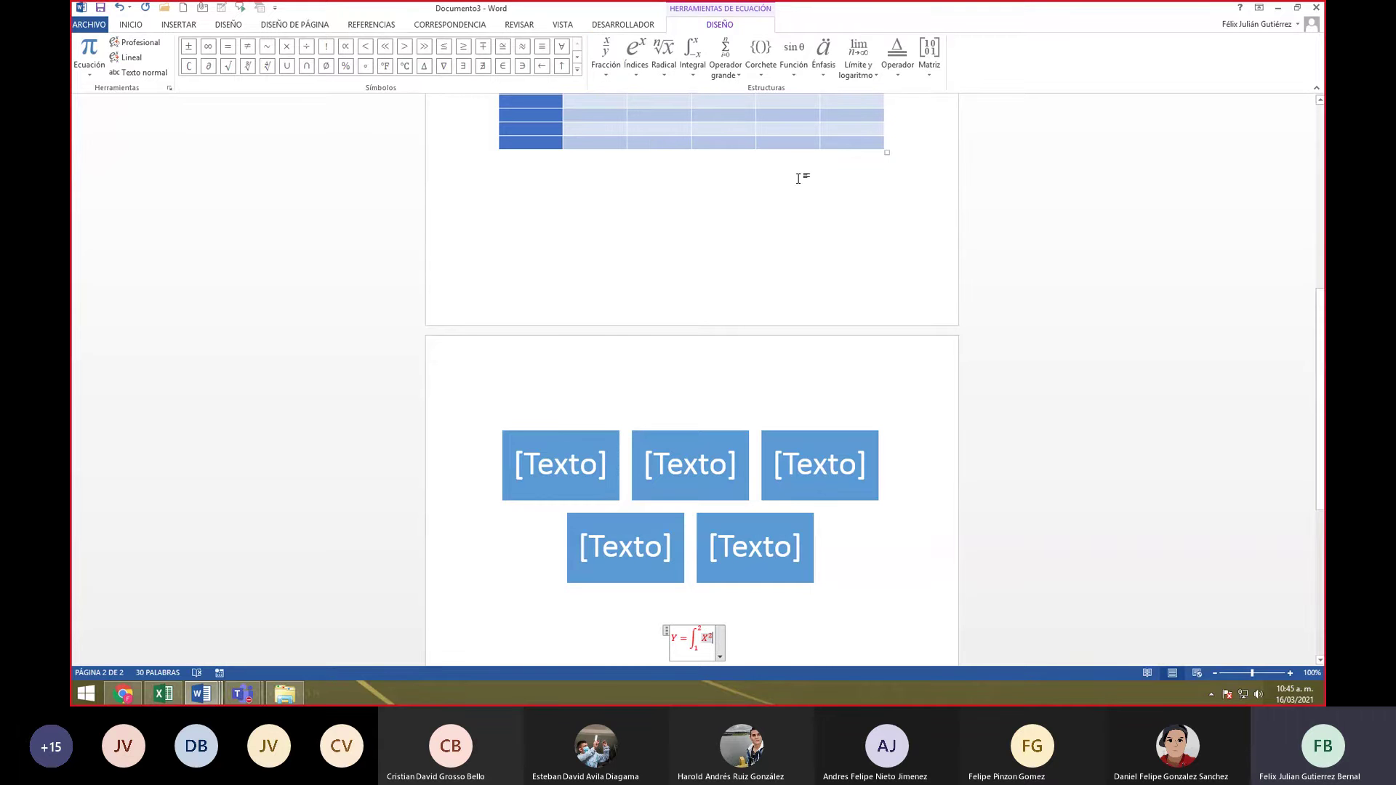
# - Complete the integral equation with dx after X squared and return to the document body
pyautogui.click(637, 73)
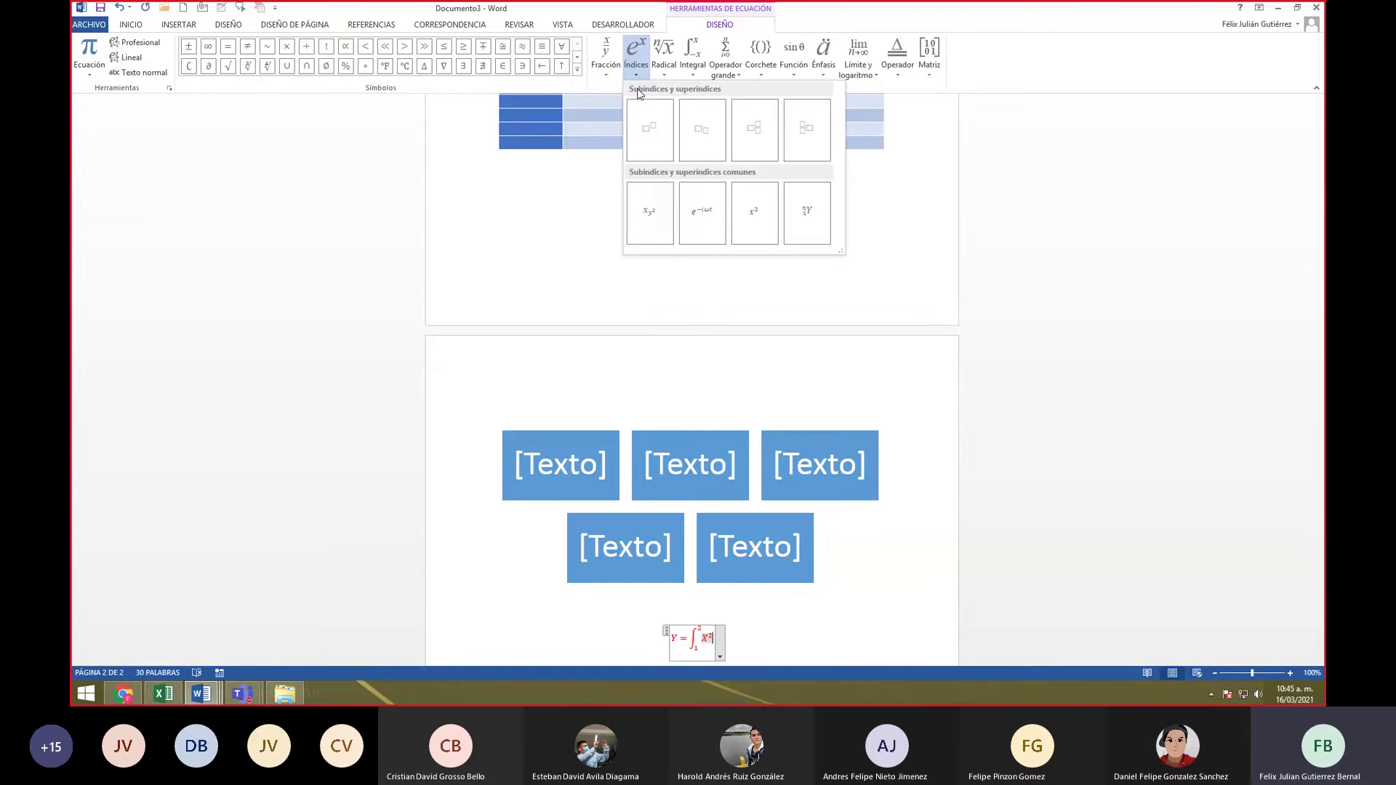
pyautogui.click(717, 641)
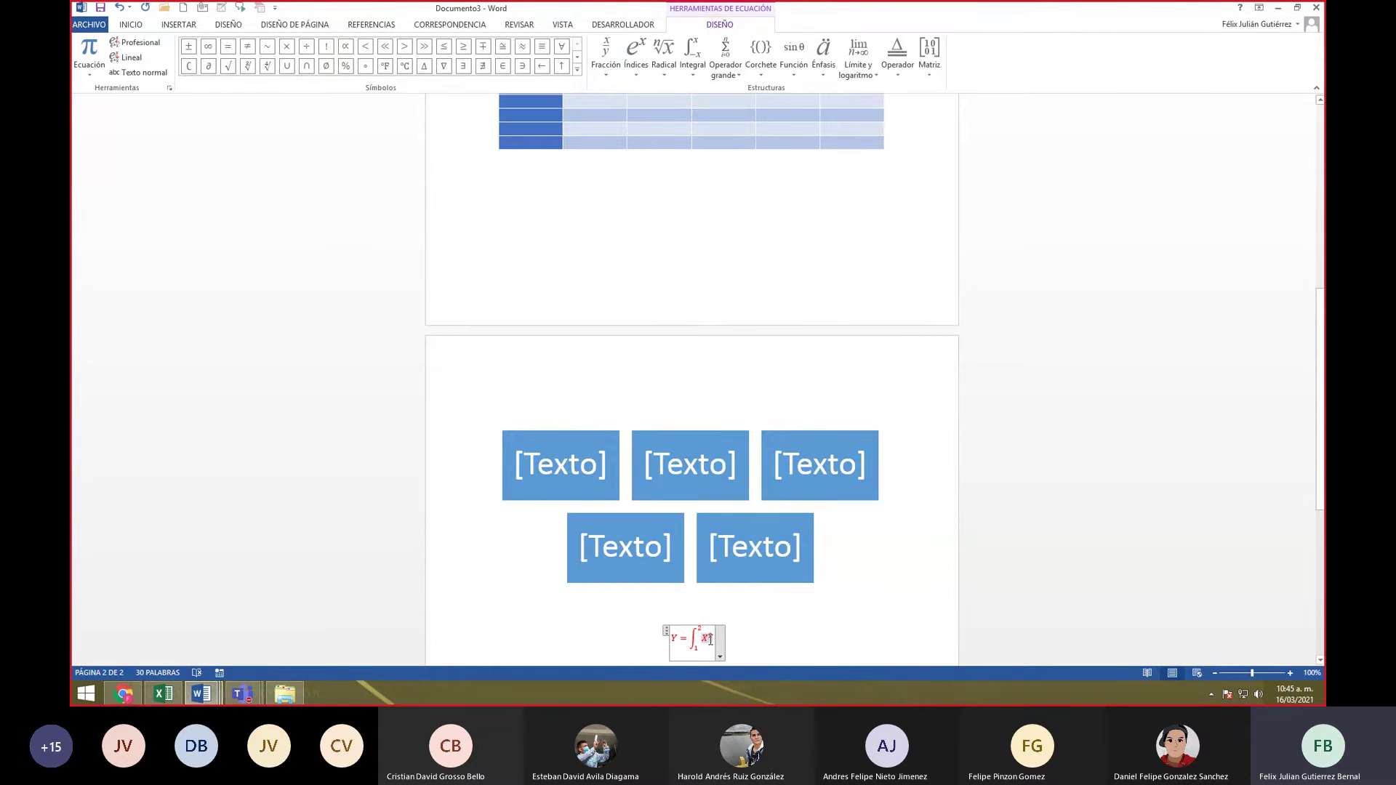
pyautogui.write('dx')
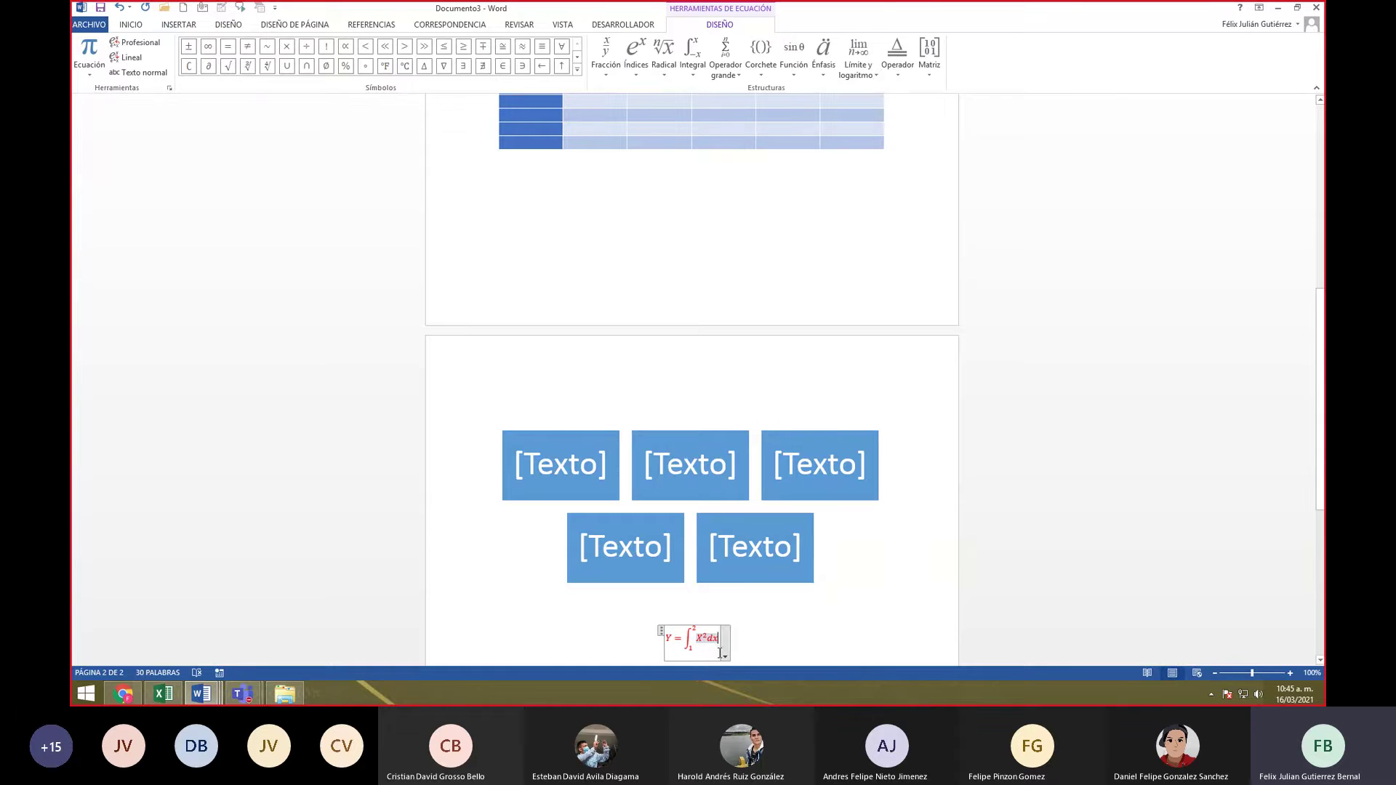
pyautogui.click(771, 639)
# - Insert the "Faceta (página impar)" header and enter the text "Uniempresarial" in it
pyautogui.scroll(-3, 771, 640)
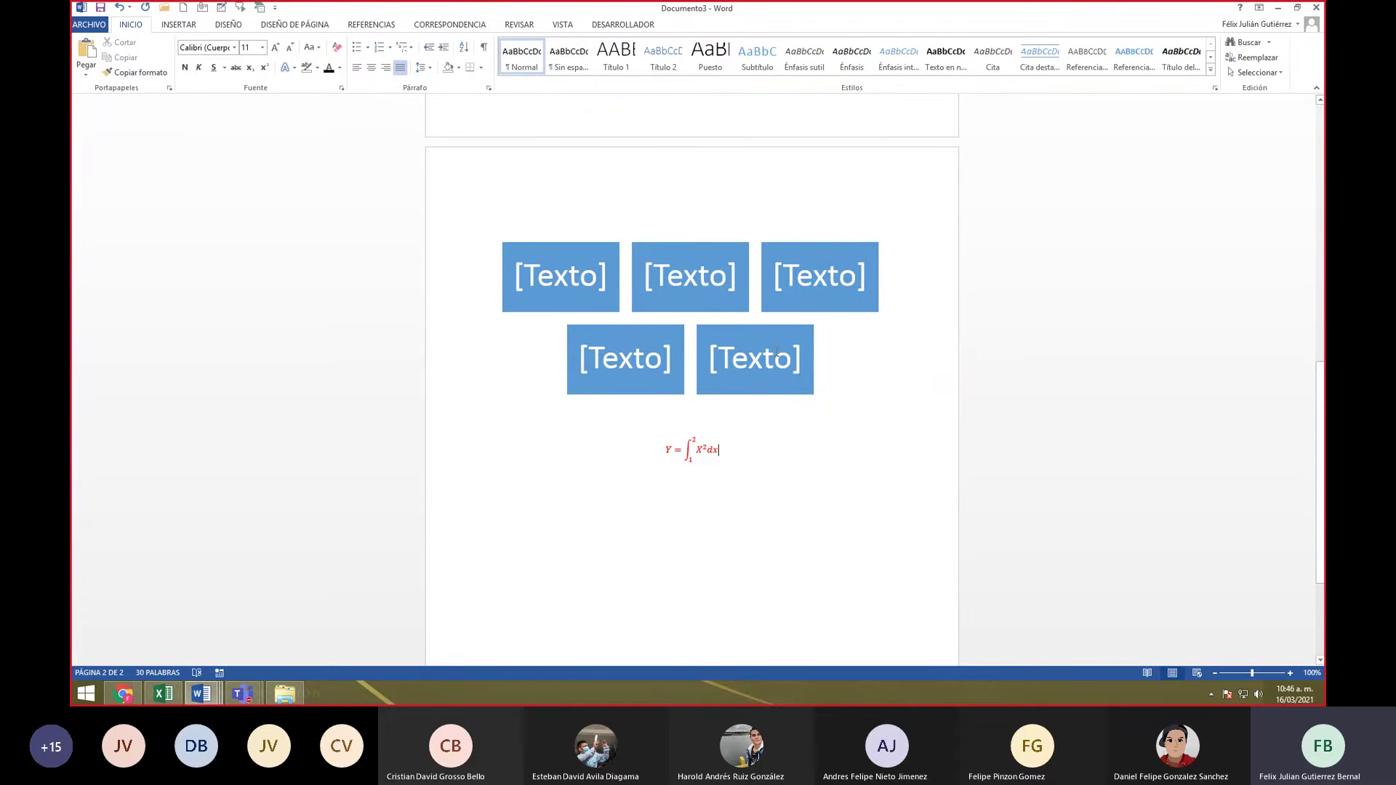
pyautogui.scroll(10, 776, 352)
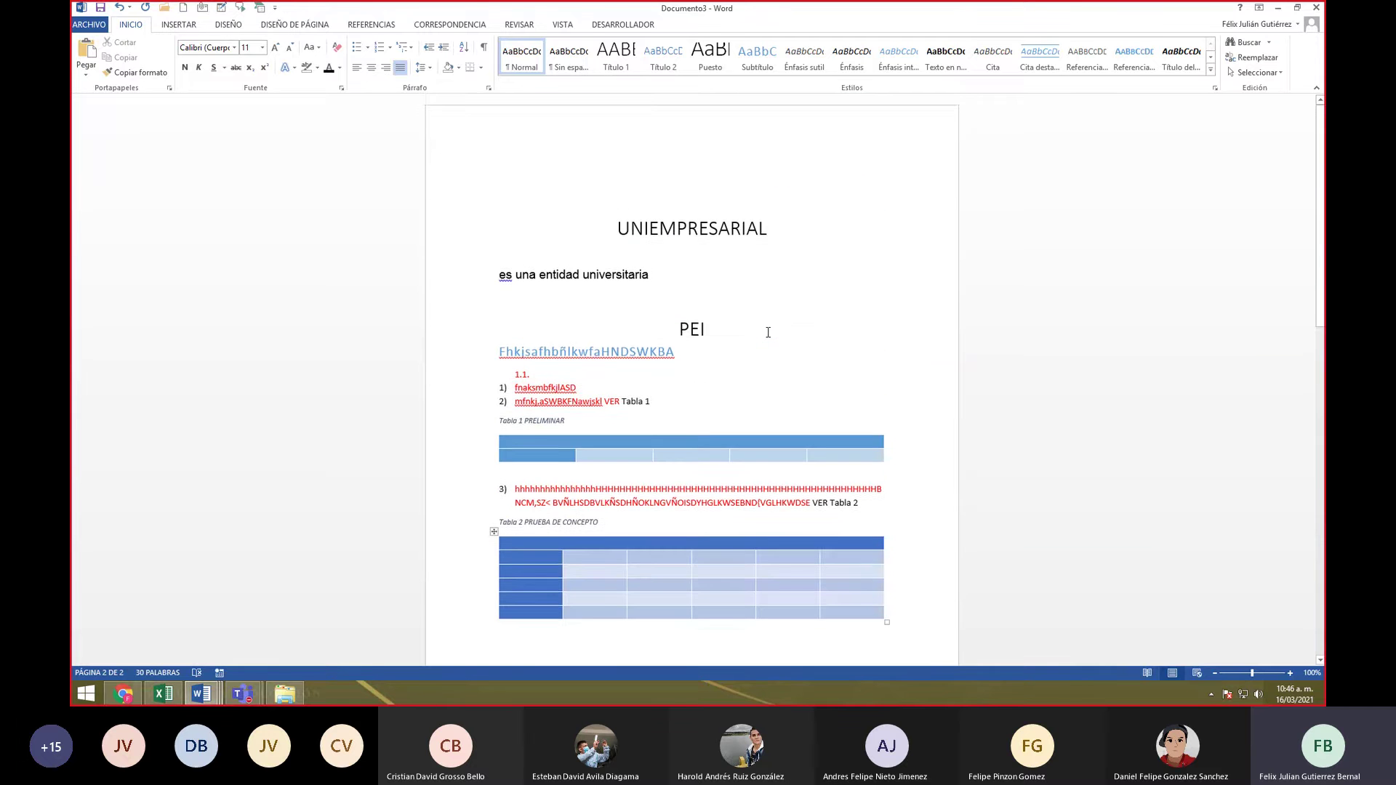
pyautogui.scroll(-6, 768, 332)
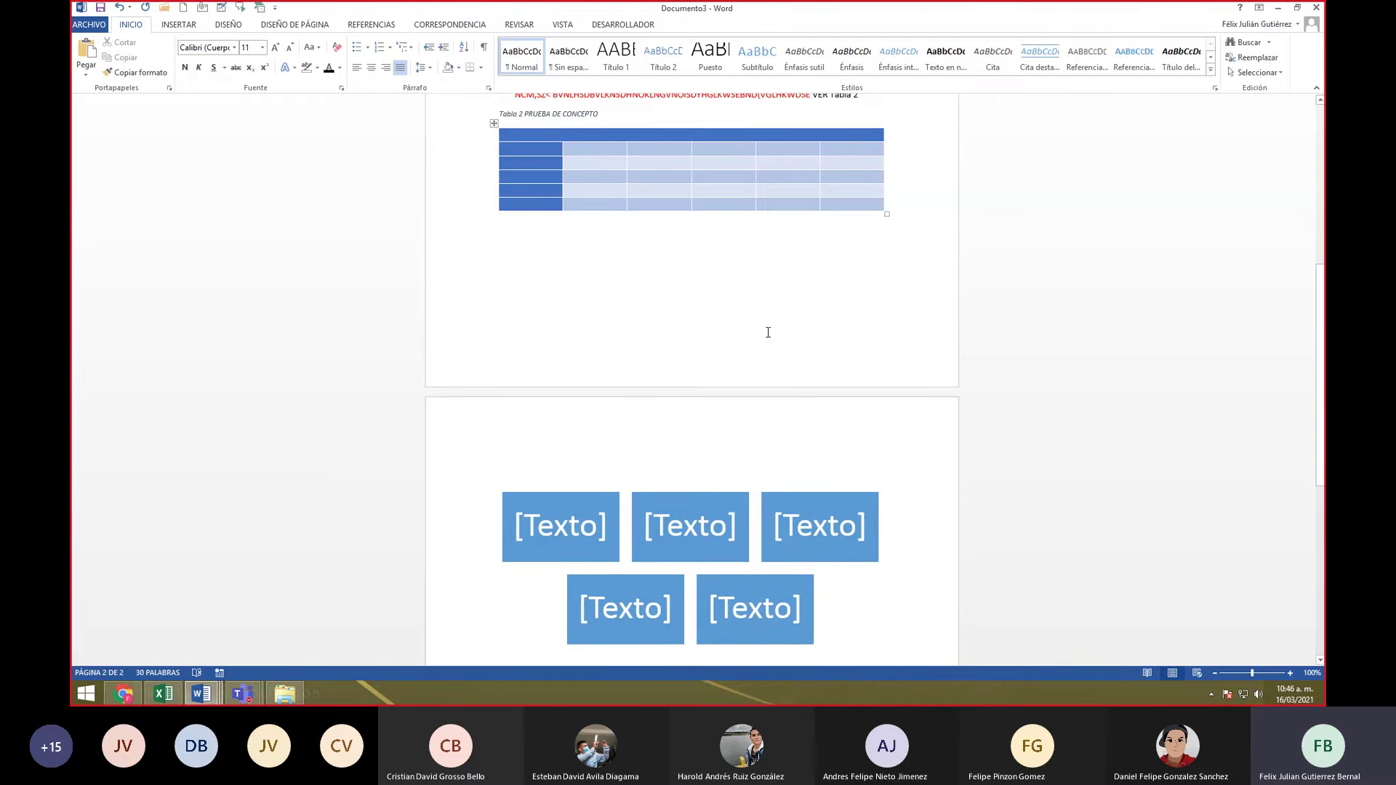
pyautogui.scroll(-2, 768, 332)
pyautogui.click(192, 28)
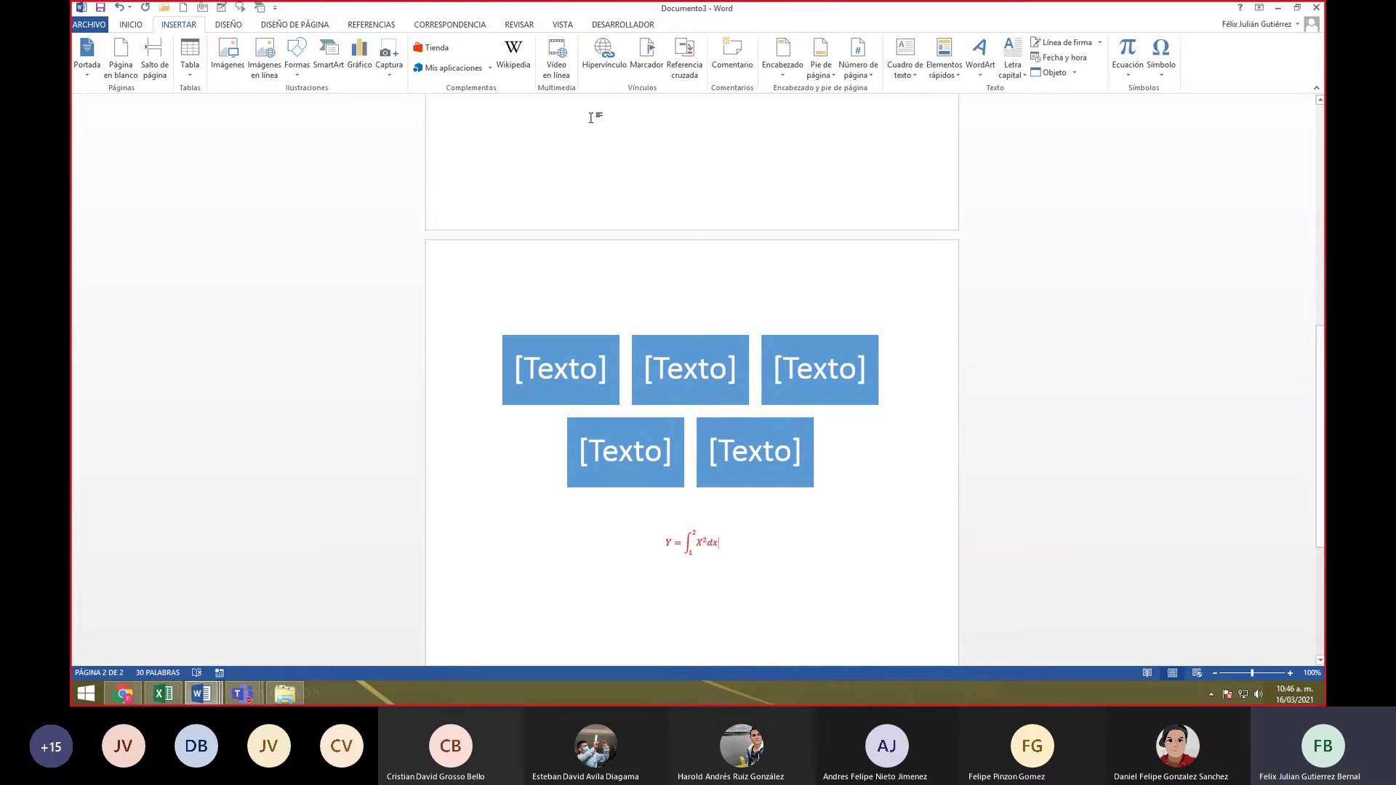
pyautogui.click(779, 73)
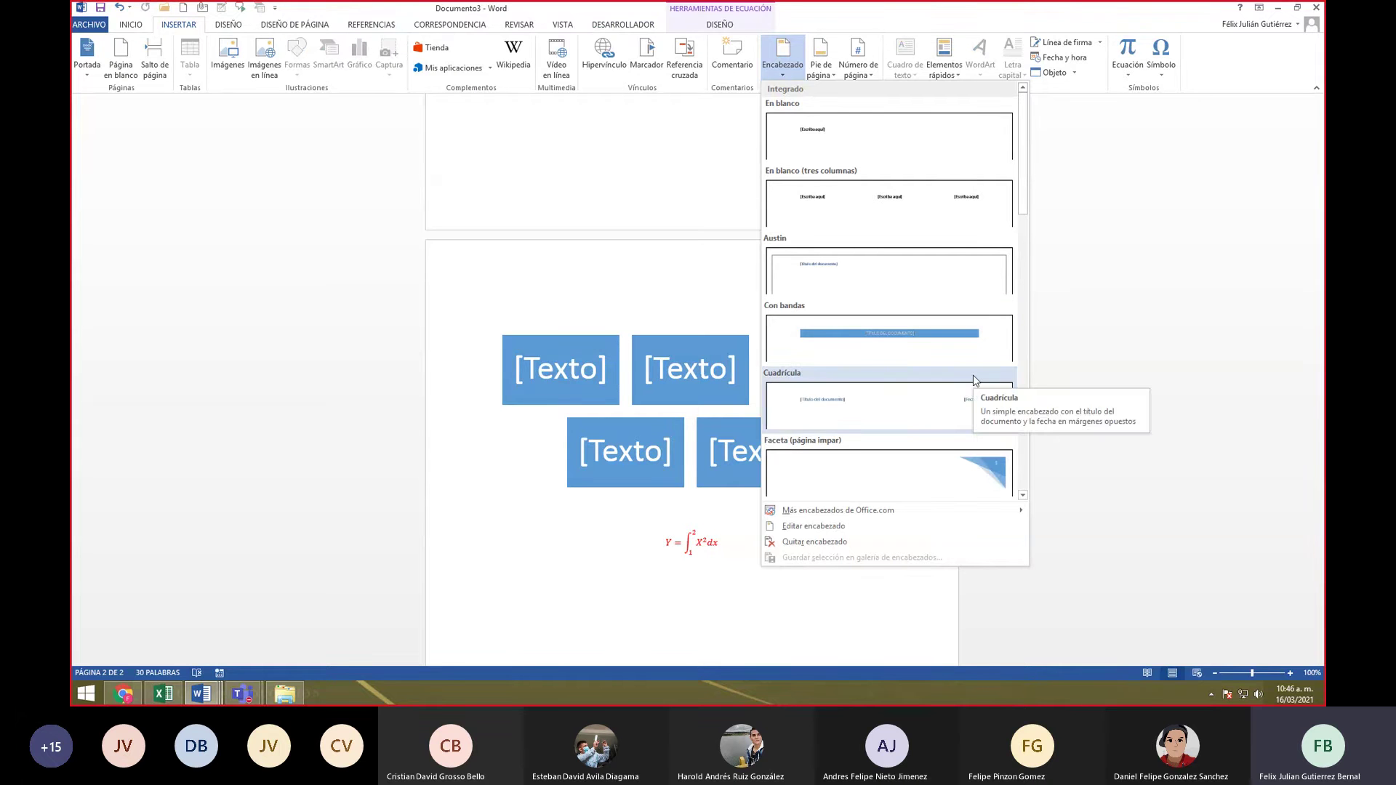
pyautogui.click(981, 478)
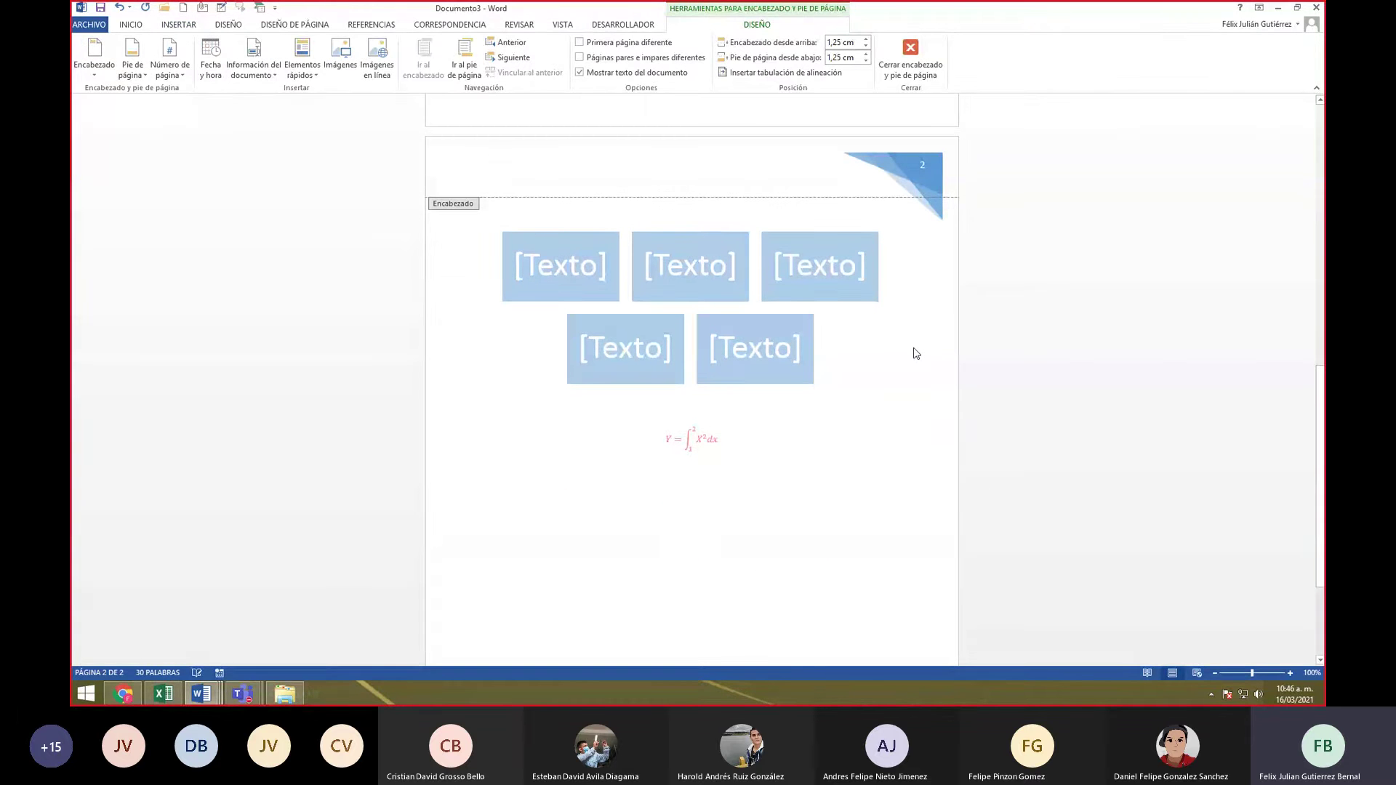
pyautogui.write('Uniempresarial')
# - Apply a blue text effect to the "Uniempresarial" header text and close the header
pyautogui.hotkey('ctrl', 'a')
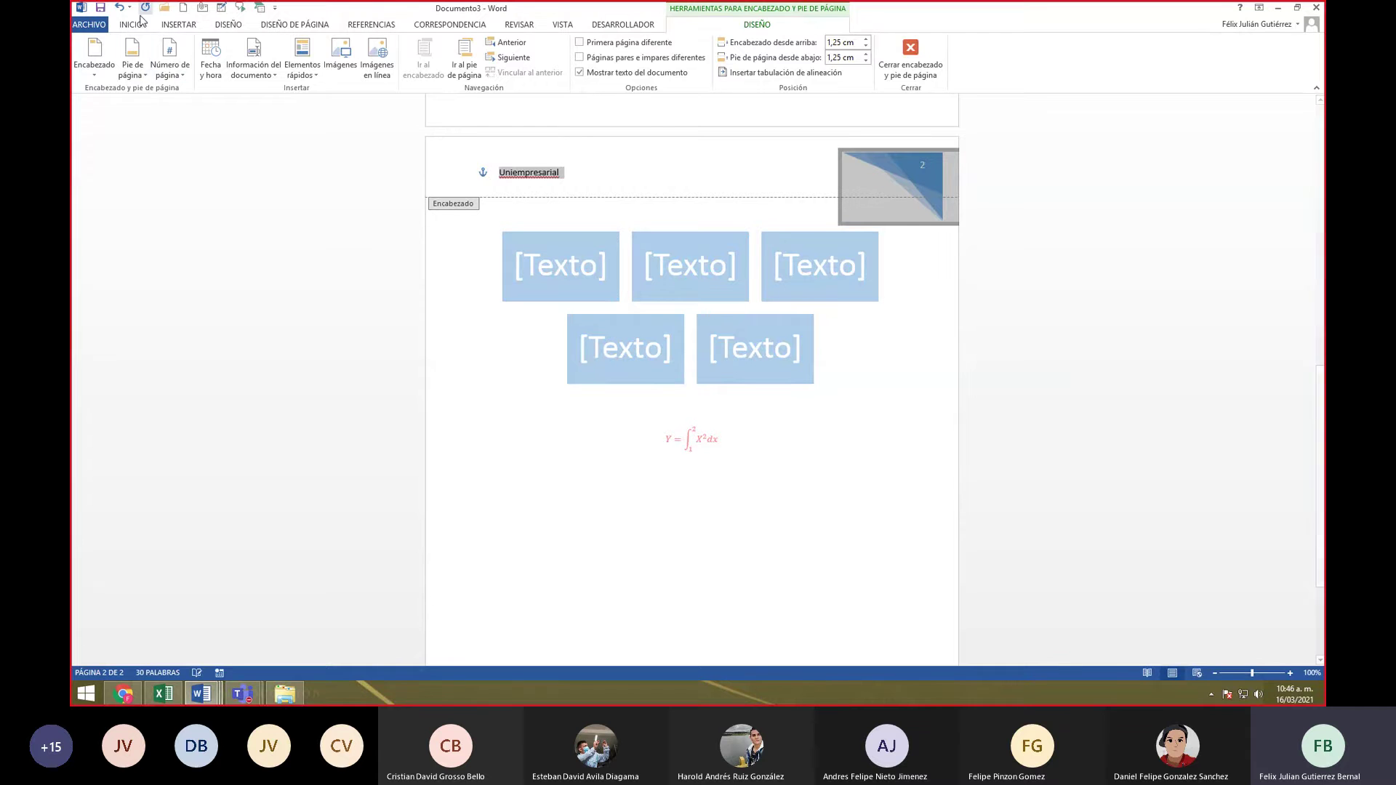
pyautogui.click(133, 25)
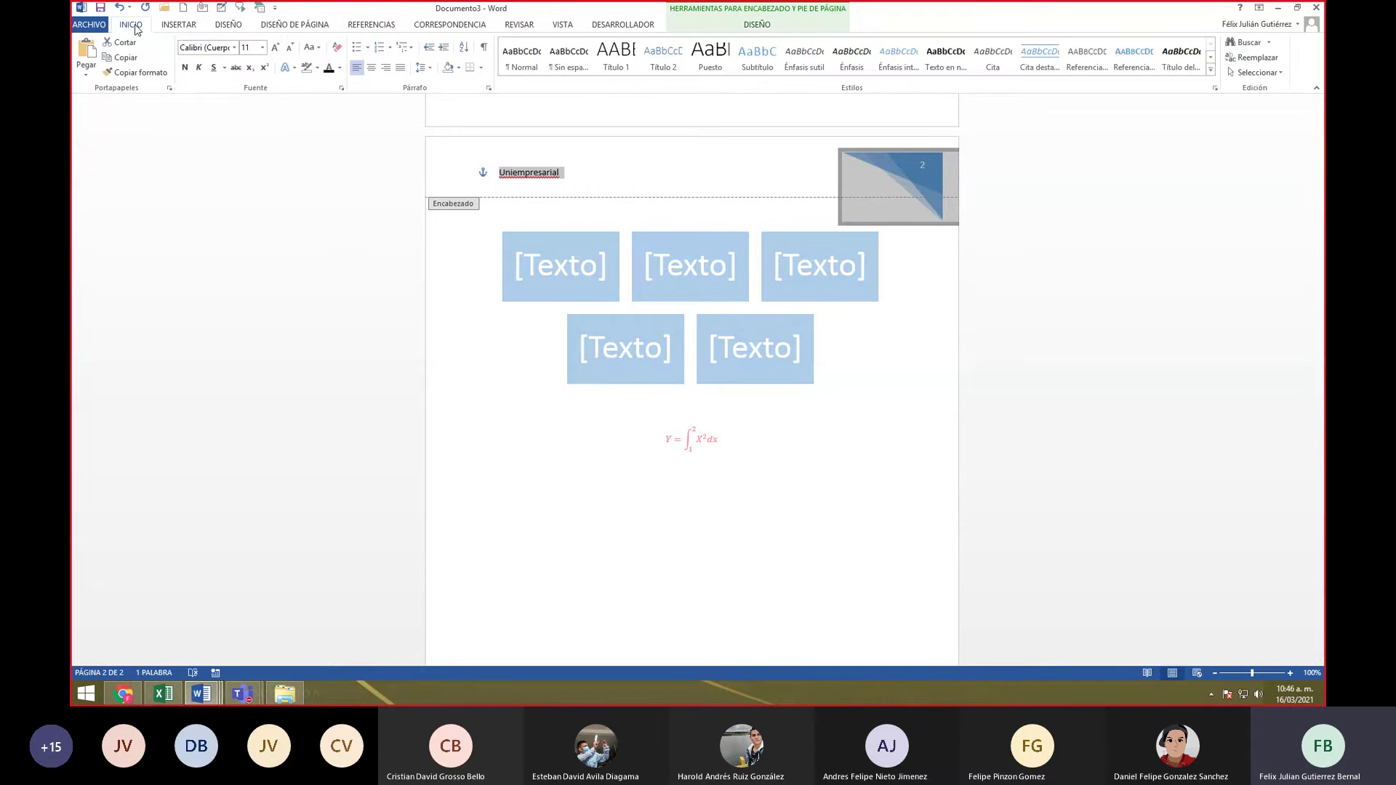
pyautogui.click(287, 68)
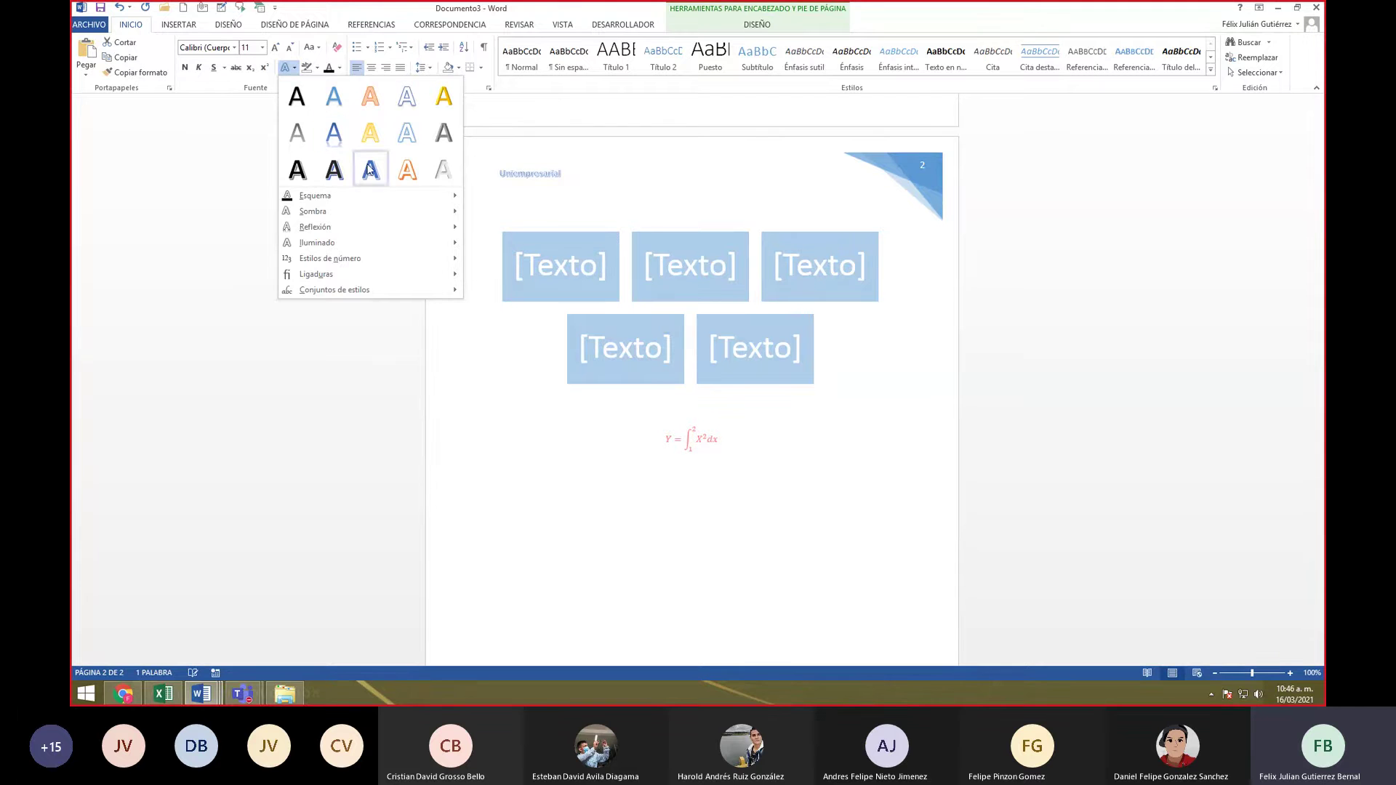
pyautogui.click(344, 134)
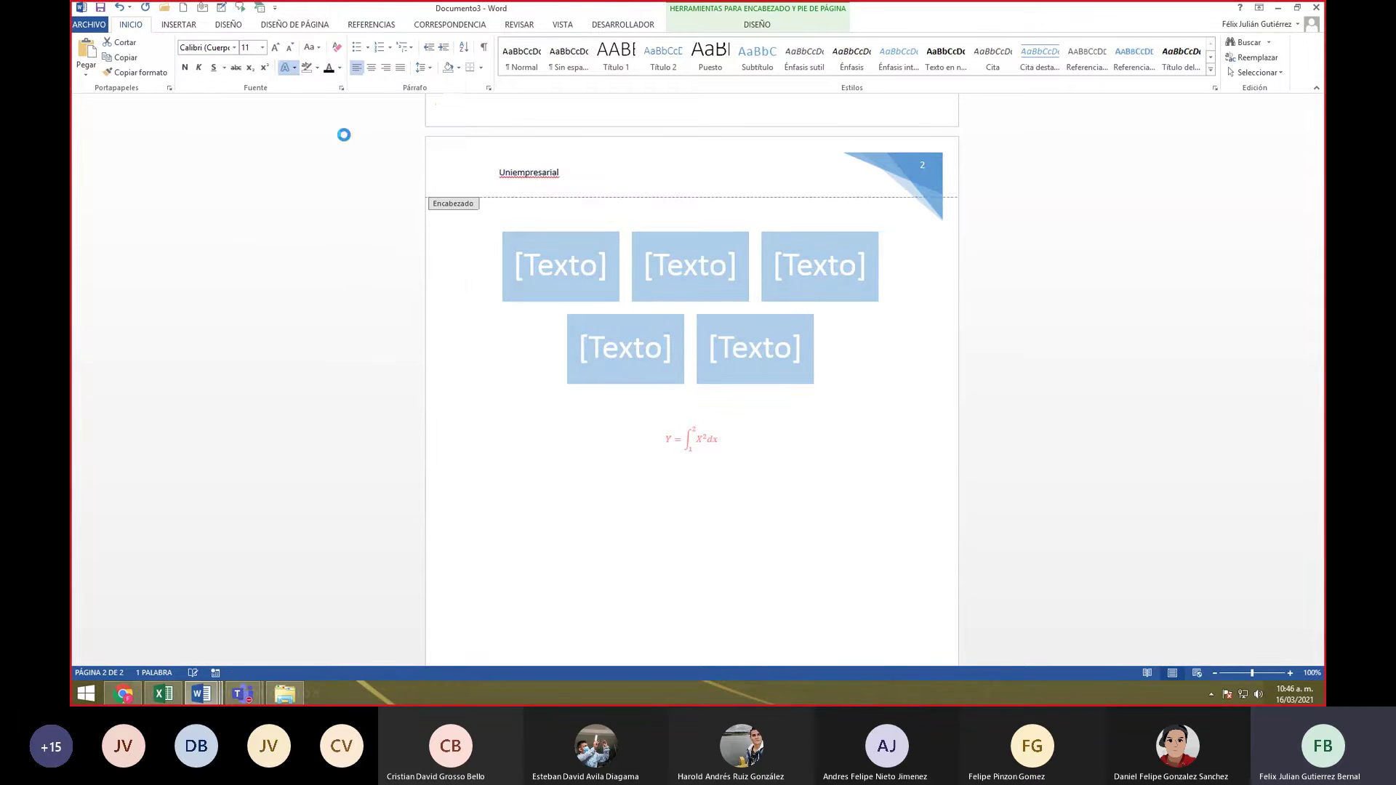
pyautogui.doubleClick(924, 484)
# - Insert the "Faceta (página impar)" footer in the document
pyautogui.scroll(8, 858, 477)
pyautogui.scroll(5, 748, 660)
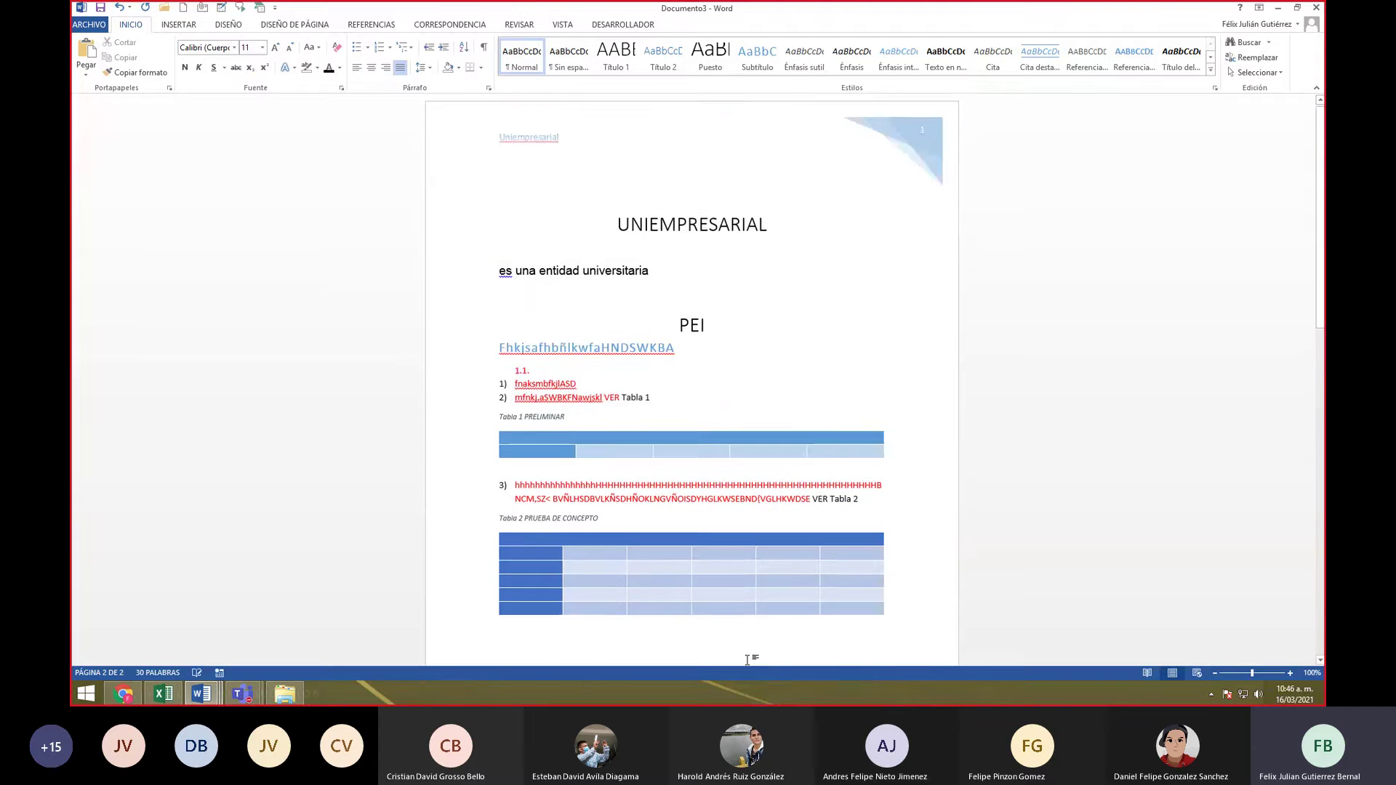
pyautogui.scroll(-15, 747, 660)
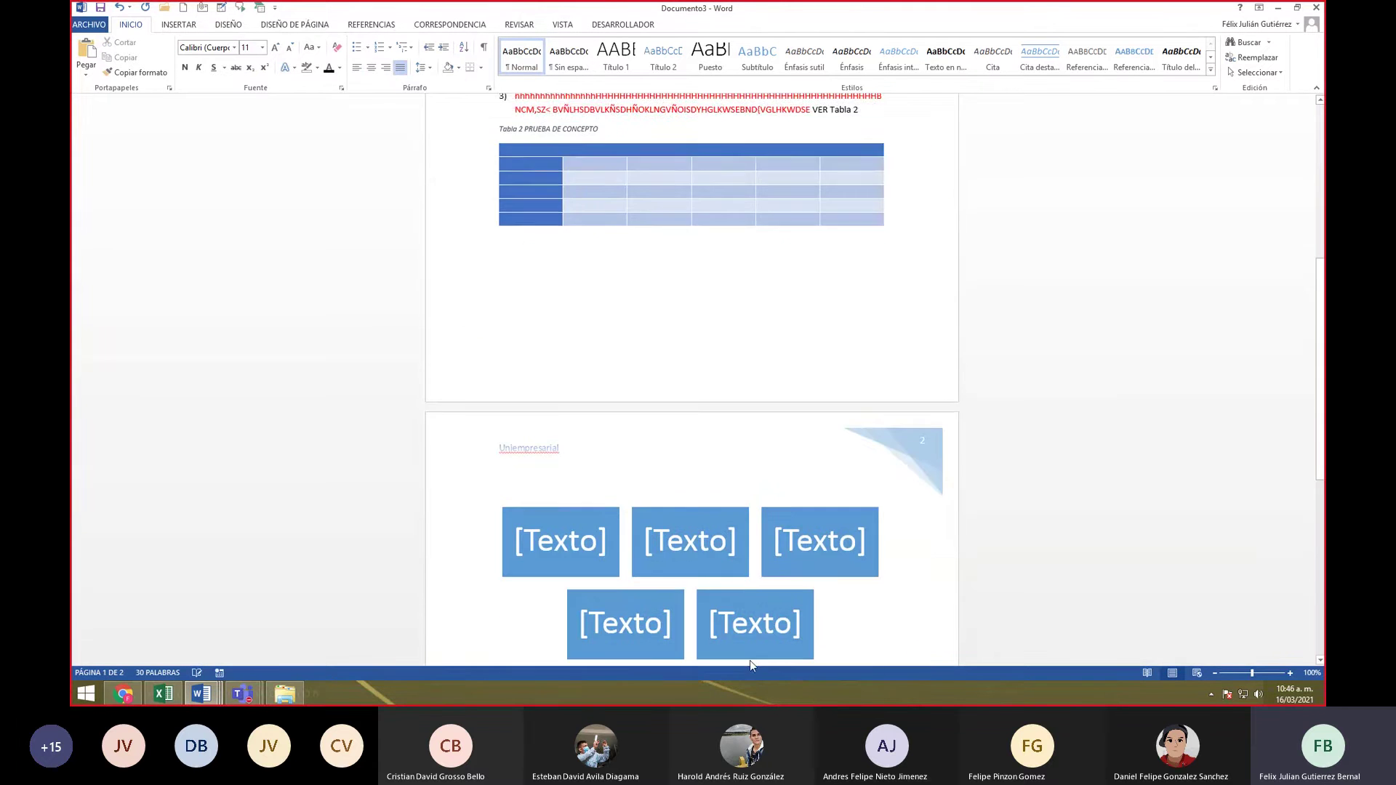
pyautogui.scroll(-2, 751, 661)
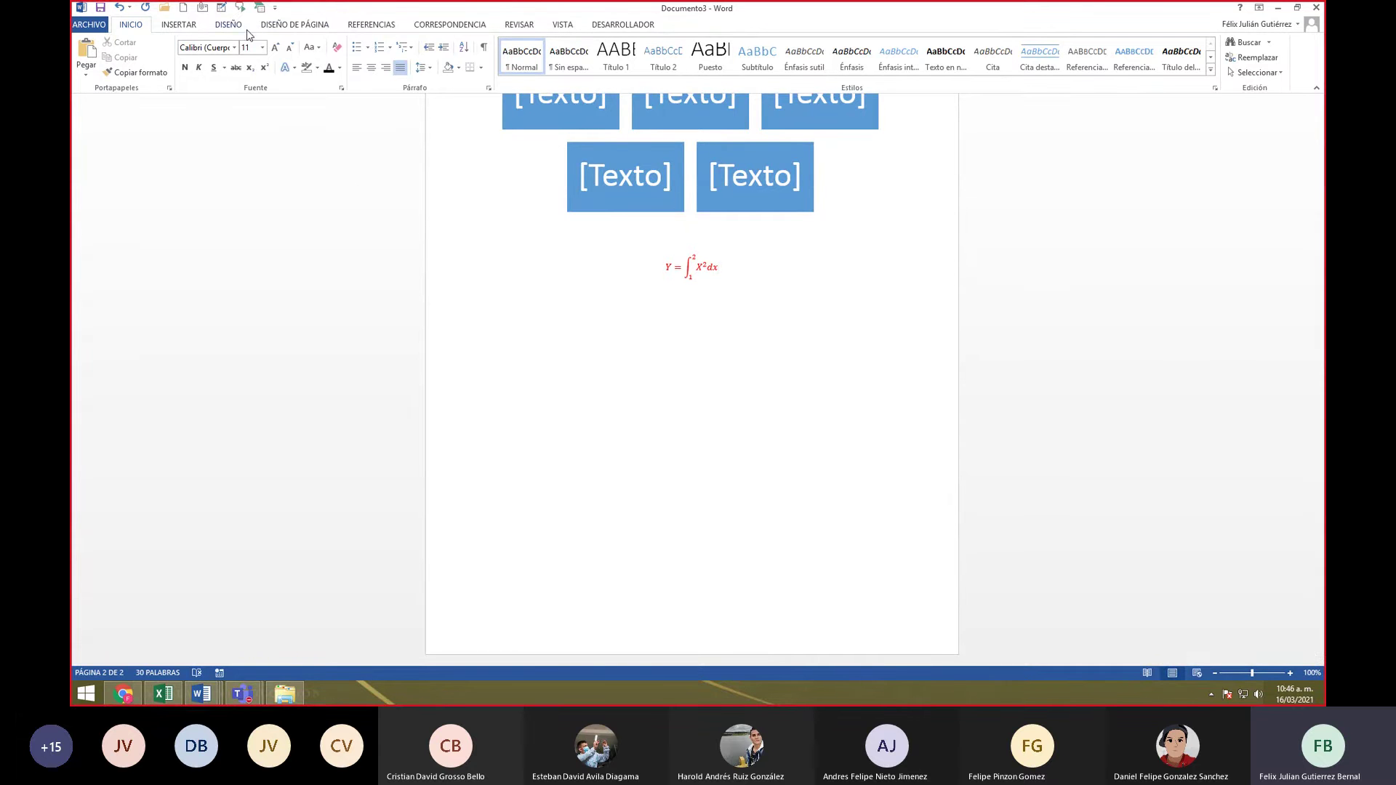
pyautogui.scroll(10, 886, 376)
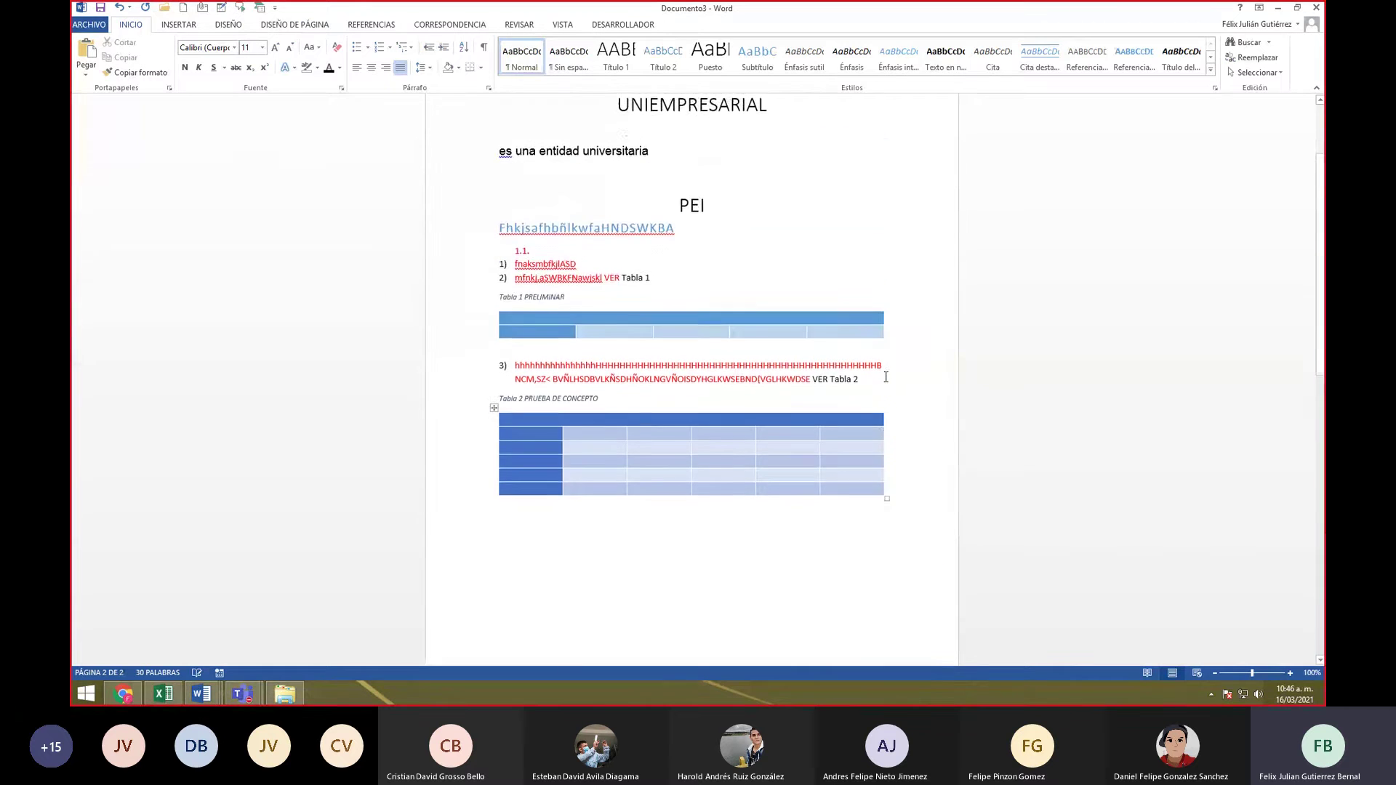
pyautogui.scroll(1, 885, 377)
pyautogui.click(177, 25)
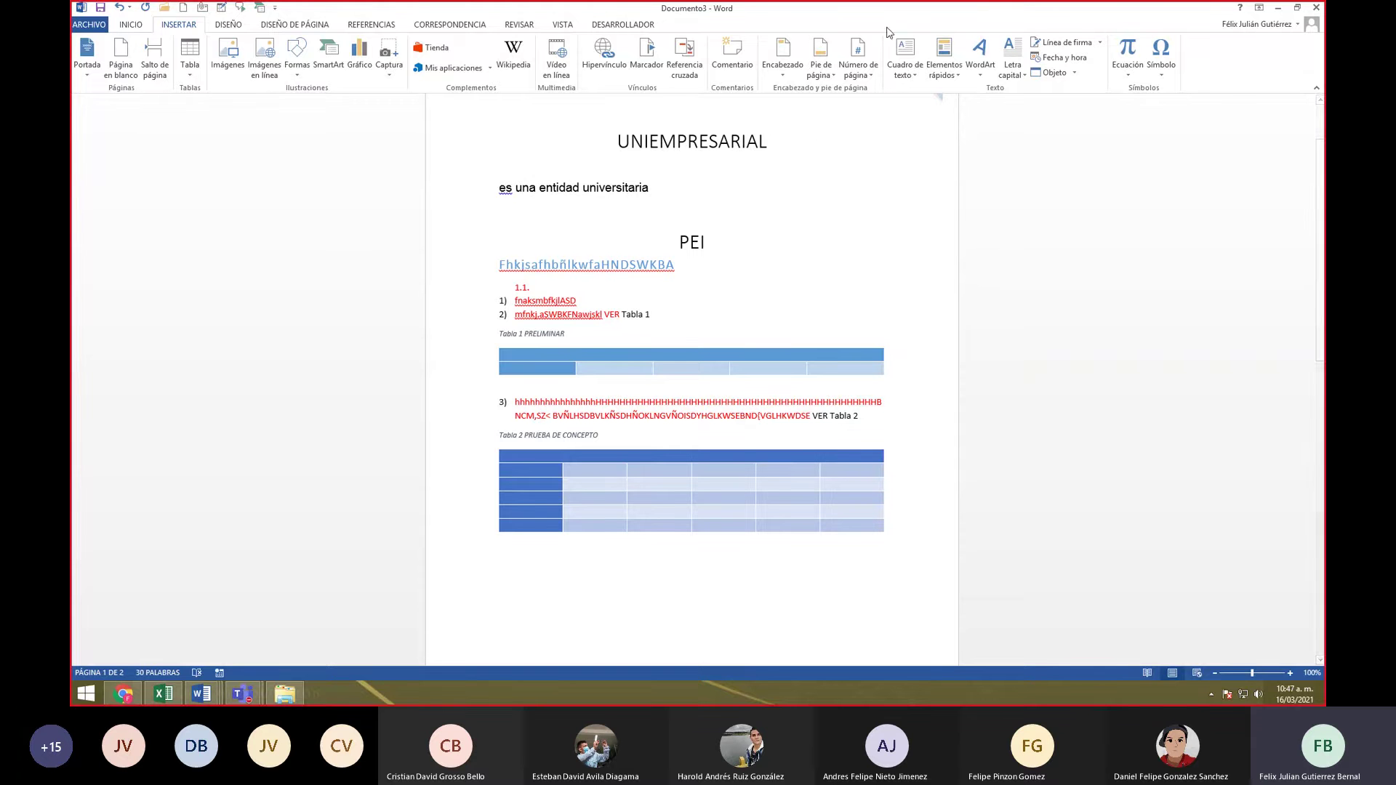
pyautogui.click(821, 66)
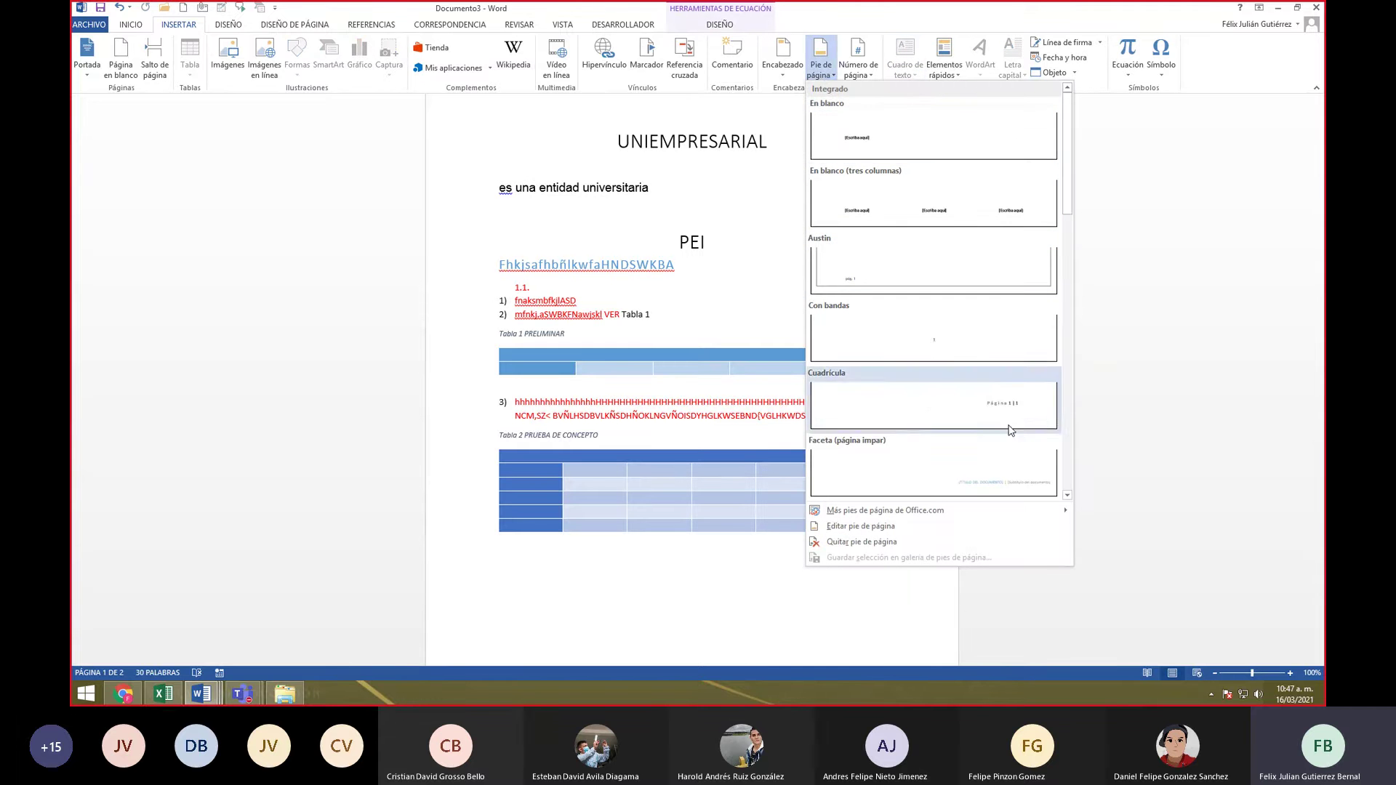
pyautogui.click(1017, 488)
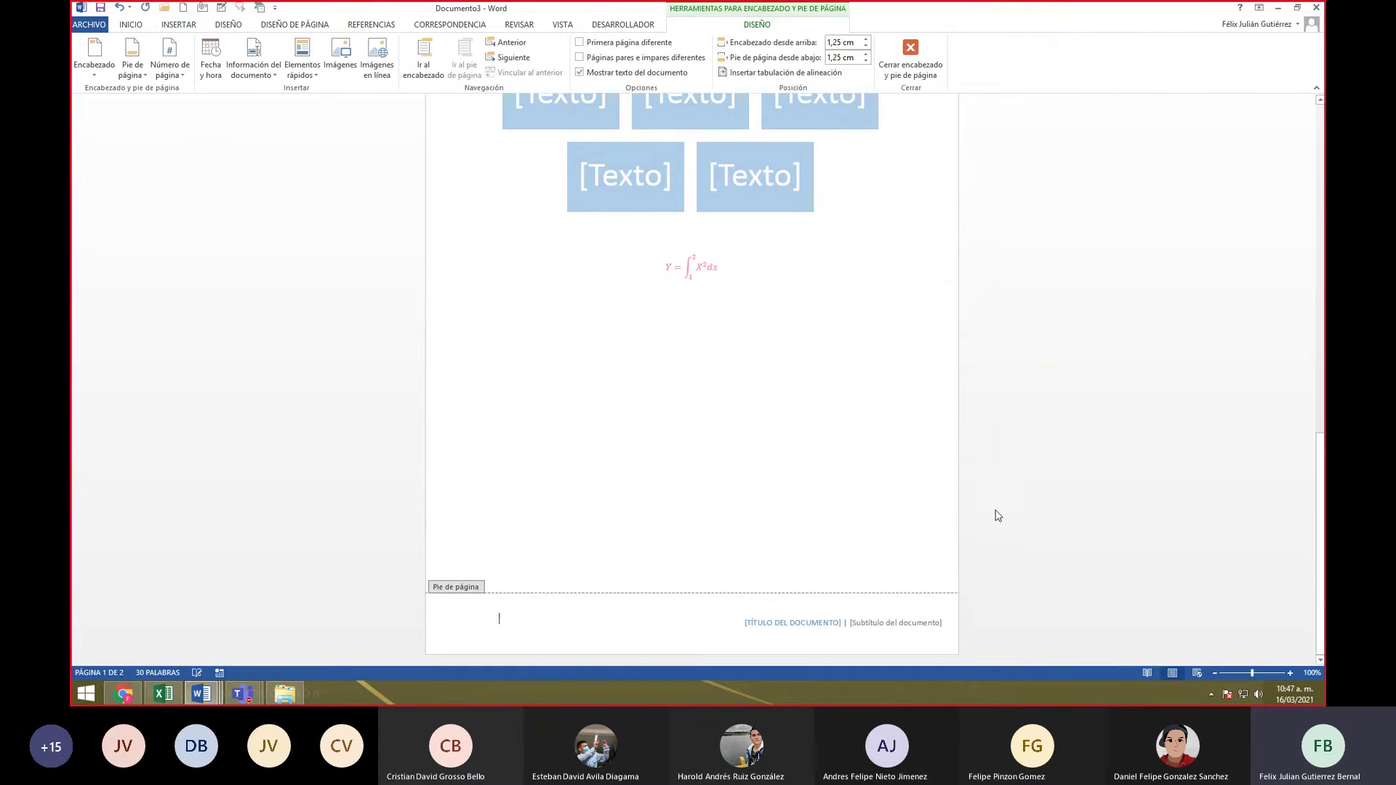
# - Set the footer's title to "PEI" and its subtitle to "Uniempresarial", and return to the document body
pyautogui.click(791, 623)
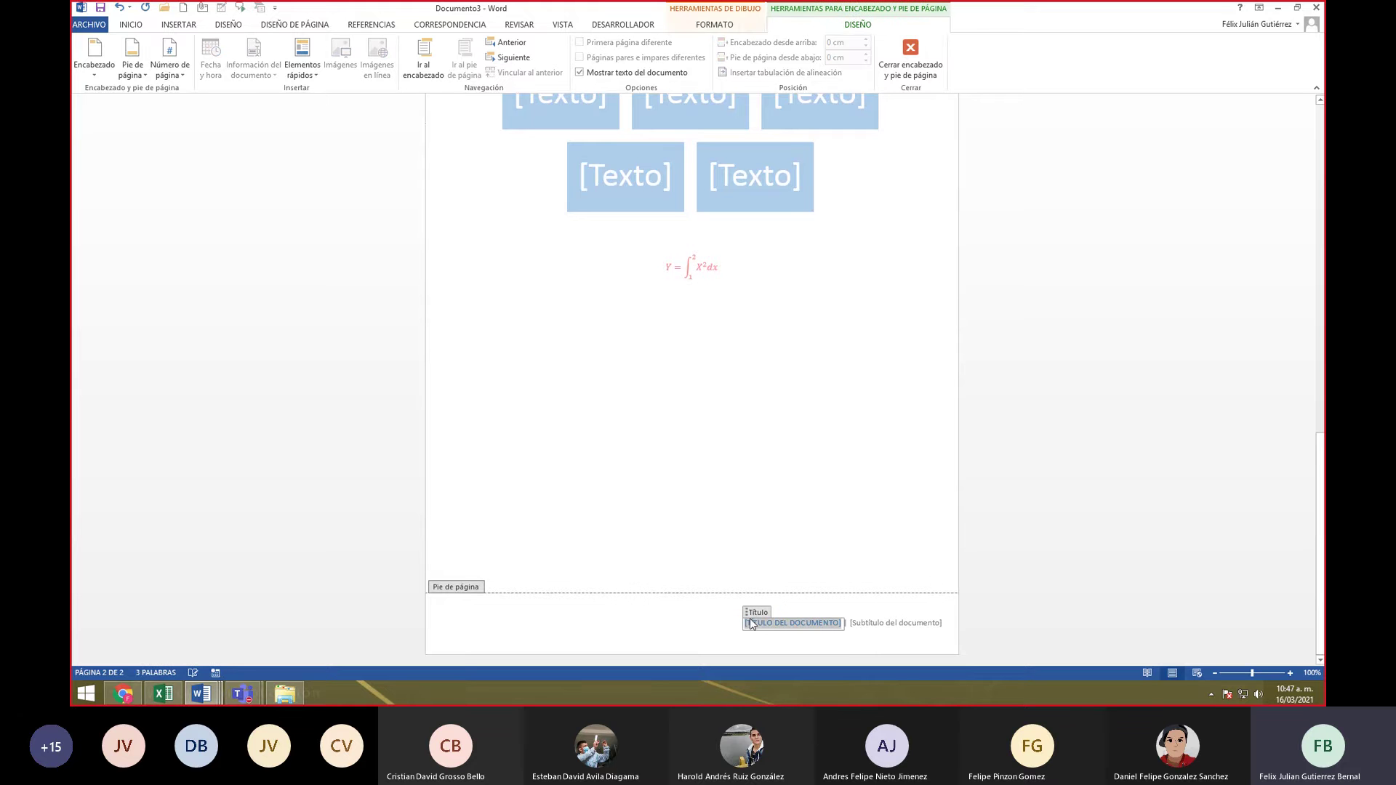
pyautogui.write('PEI')
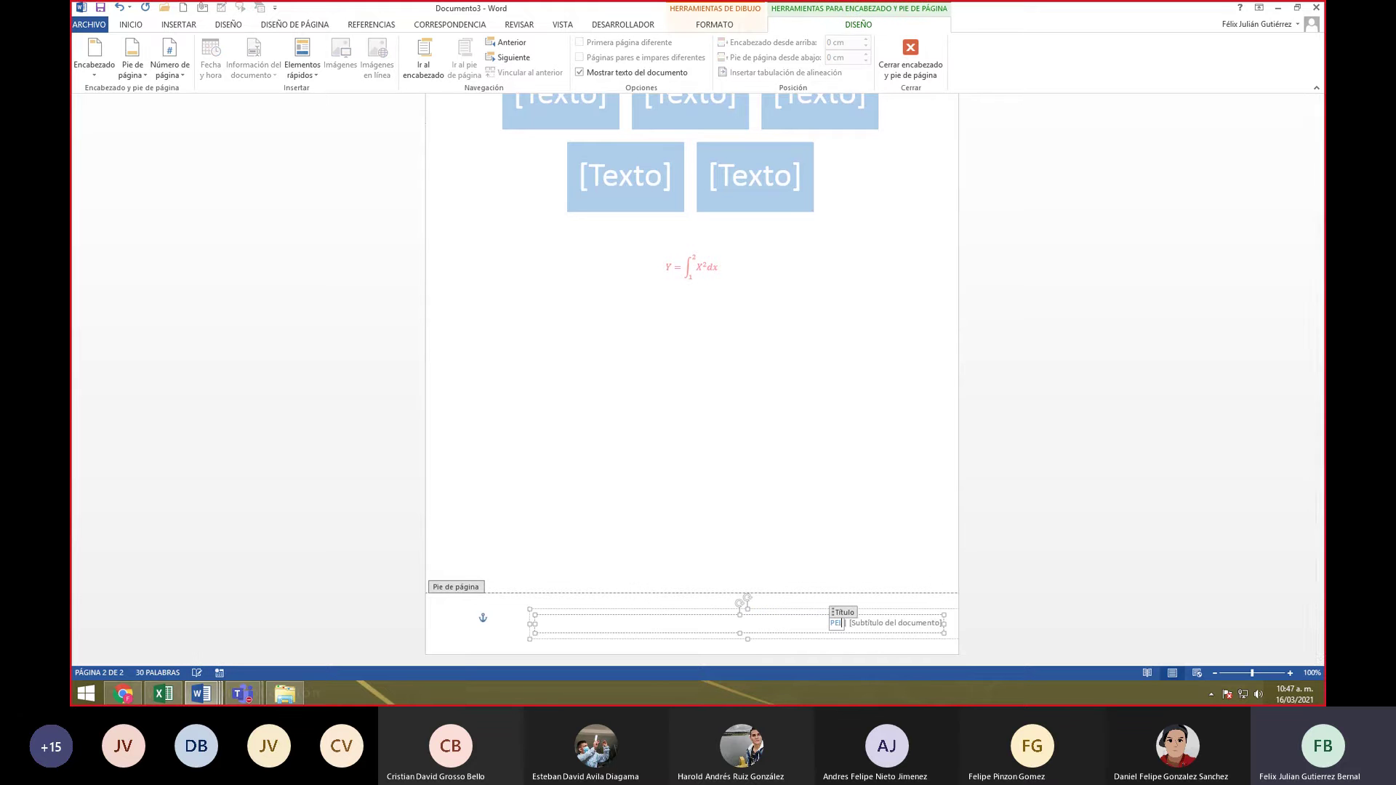
pyautogui.click(884, 626)
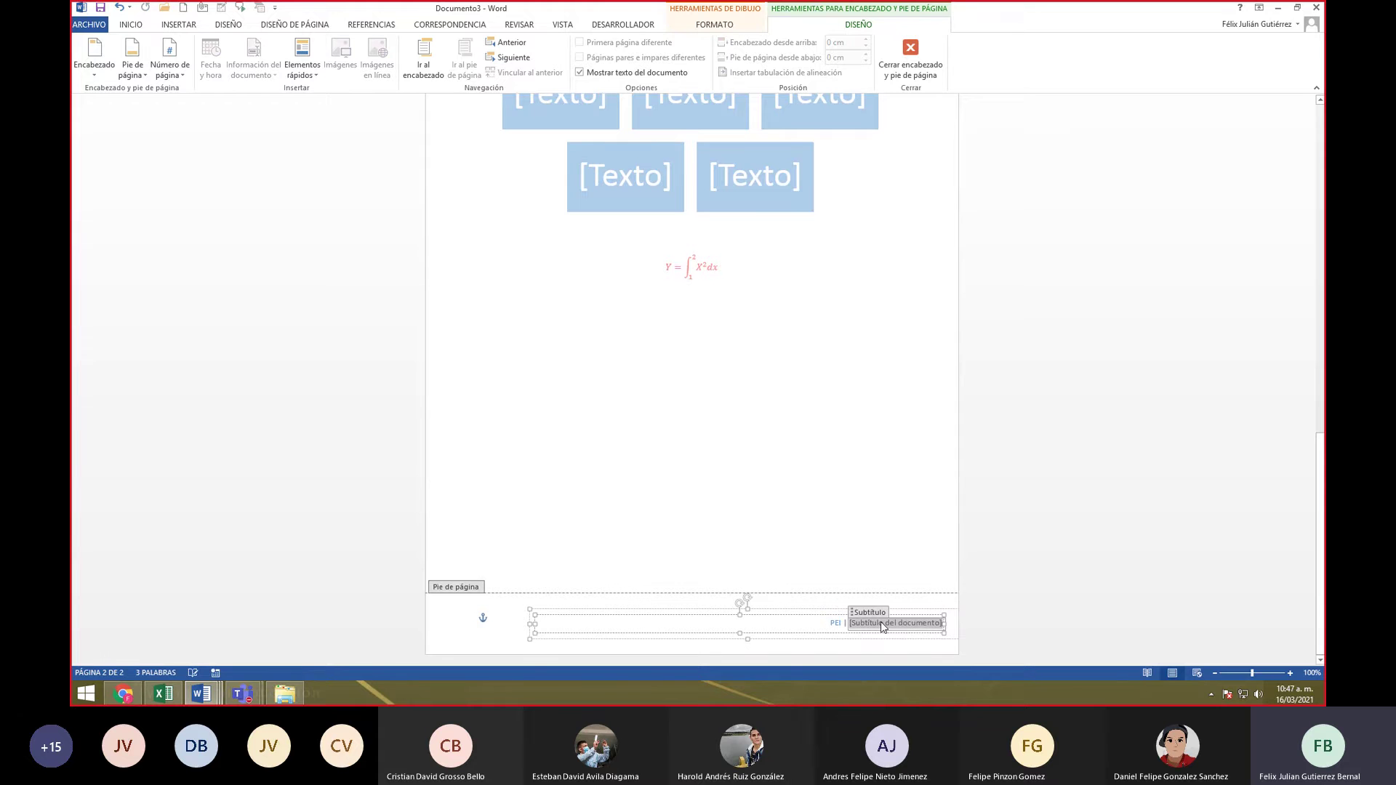
pyautogui.write('Uniempresa')
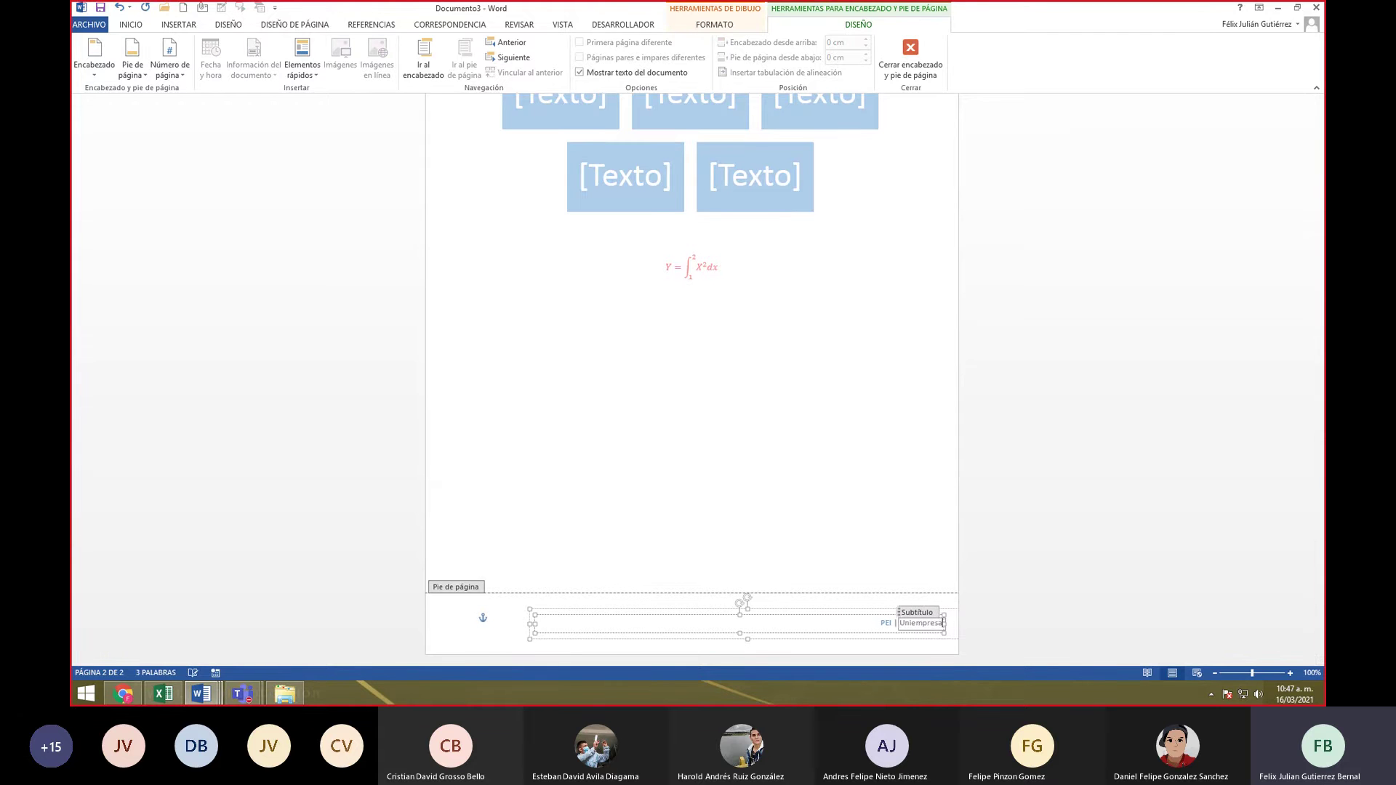
pyautogui.write('rial')
pyautogui.scroll(1, 691, 625)
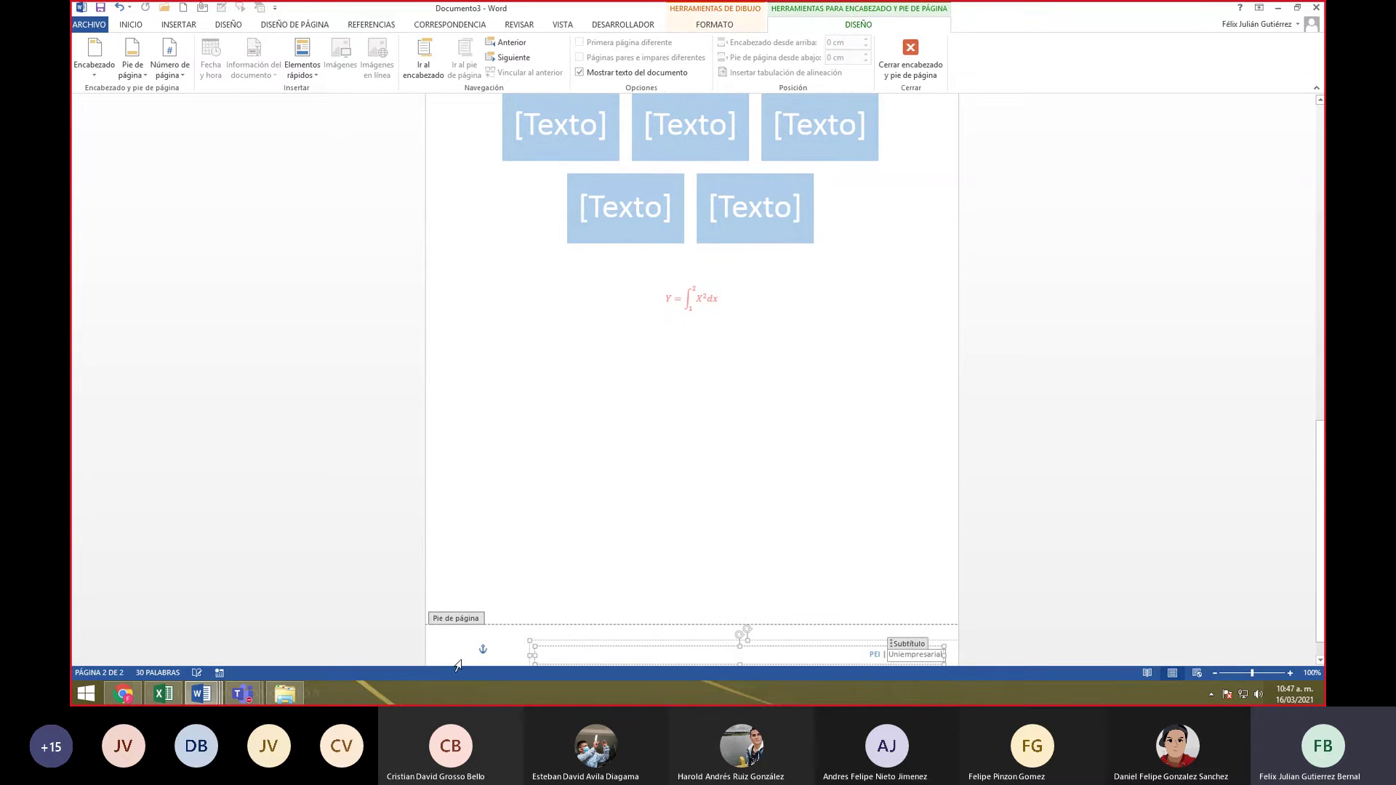
pyautogui.doubleClick(723, 533)
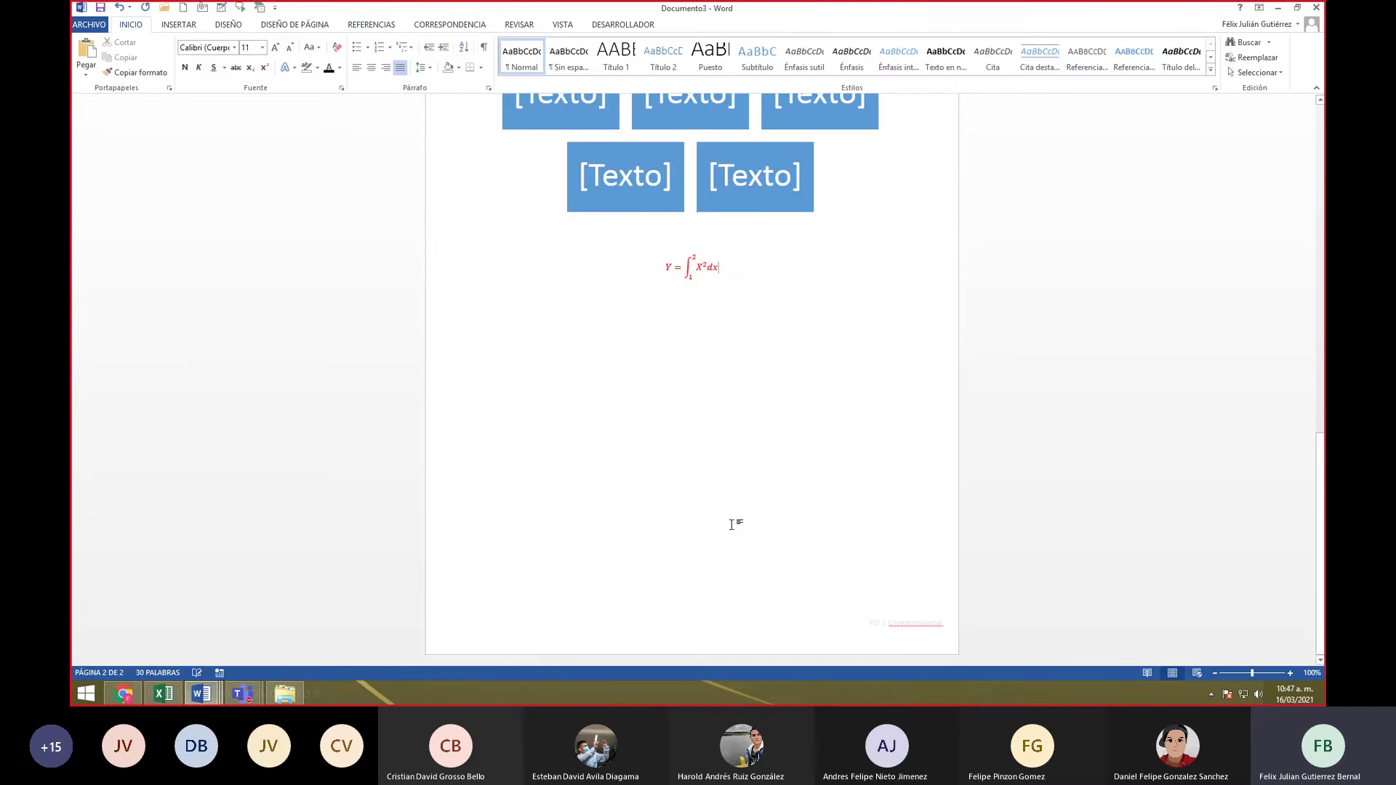
# - Open the page 2 footer for editing and return to the document body, twice
pyautogui.doubleClick(770, 638)
pyautogui.doubleClick(792, 530)
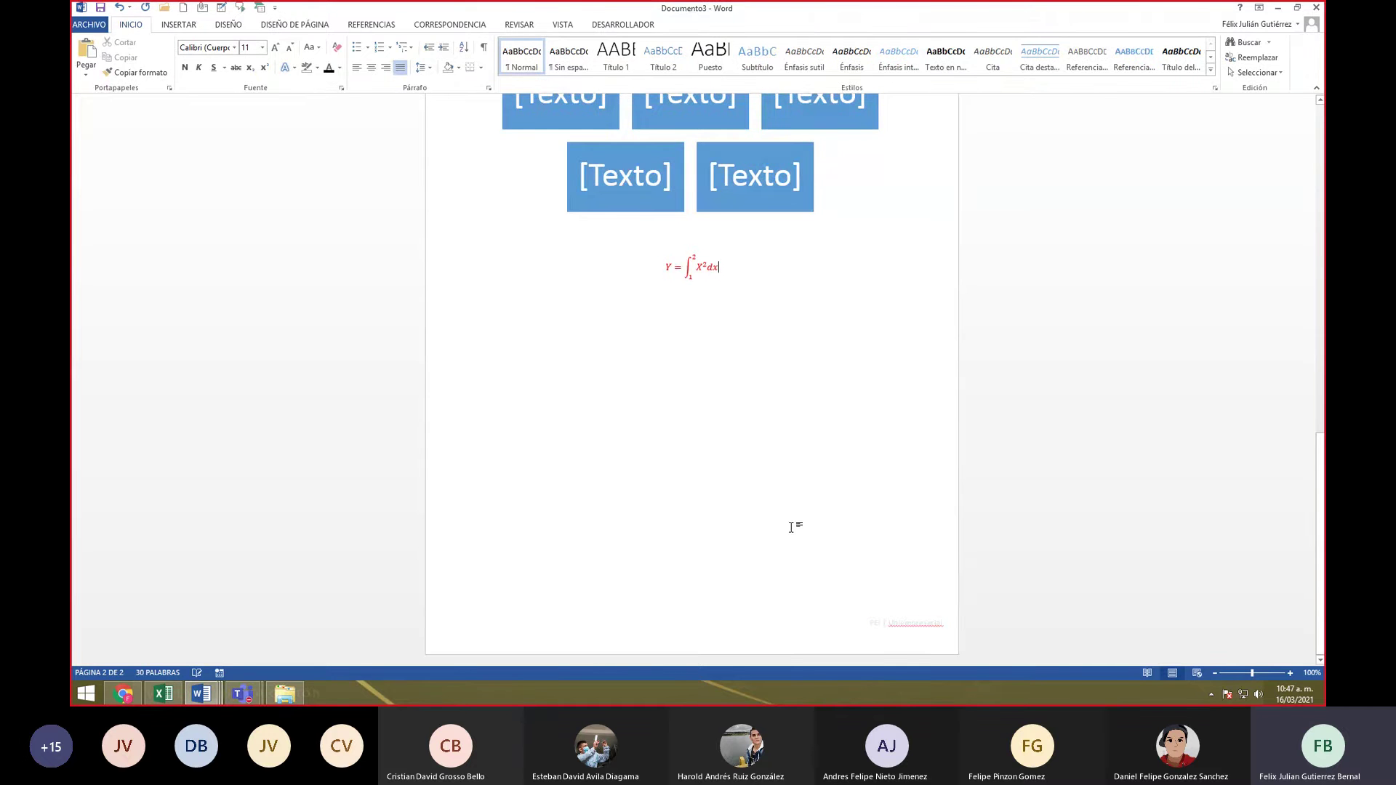
pyautogui.doubleClick(797, 629)
pyautogui.doubleClick(800, 491)
pyautogui.scroll(1, 796, 501)
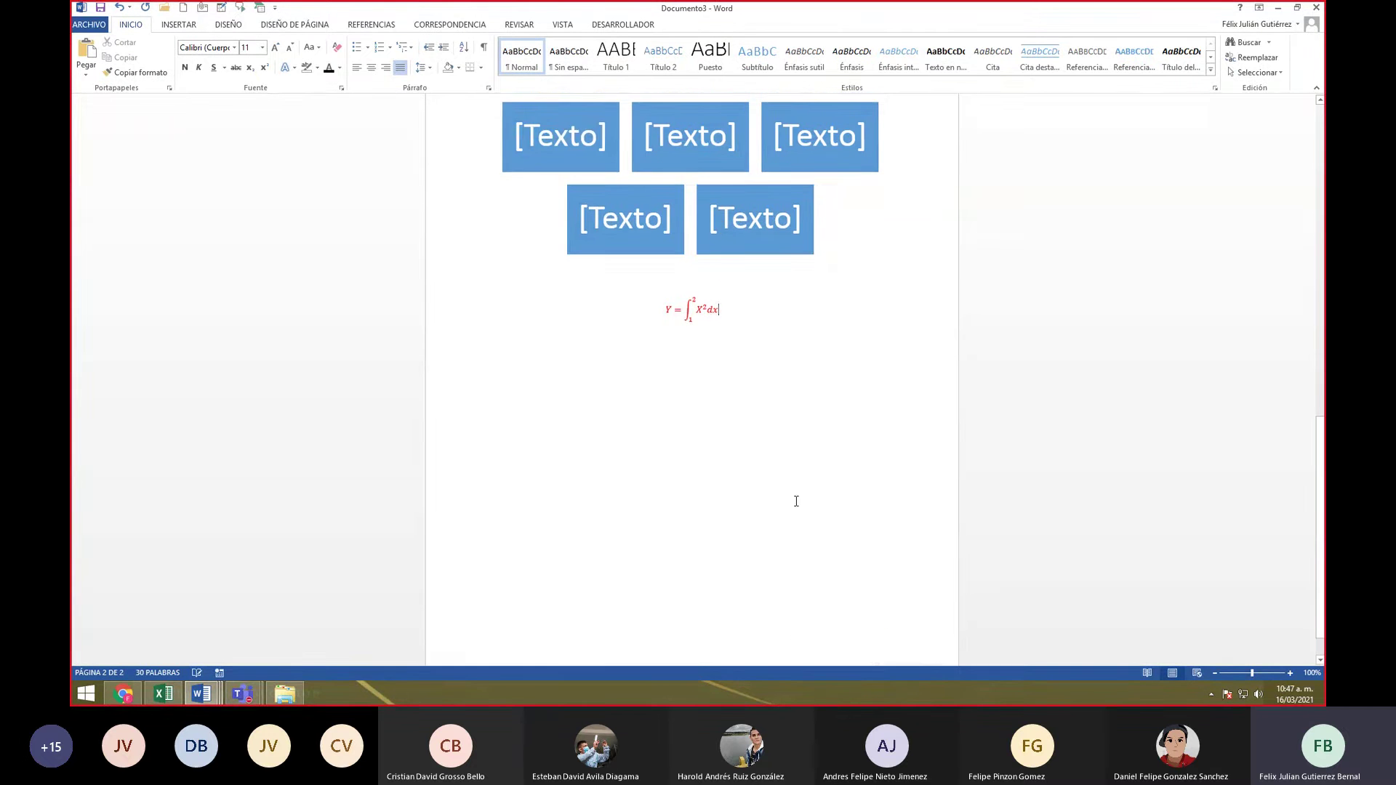
# - Open the page 2 header for editing and switch from it to the footer
pyautogui.scroll(6, 796, 501)
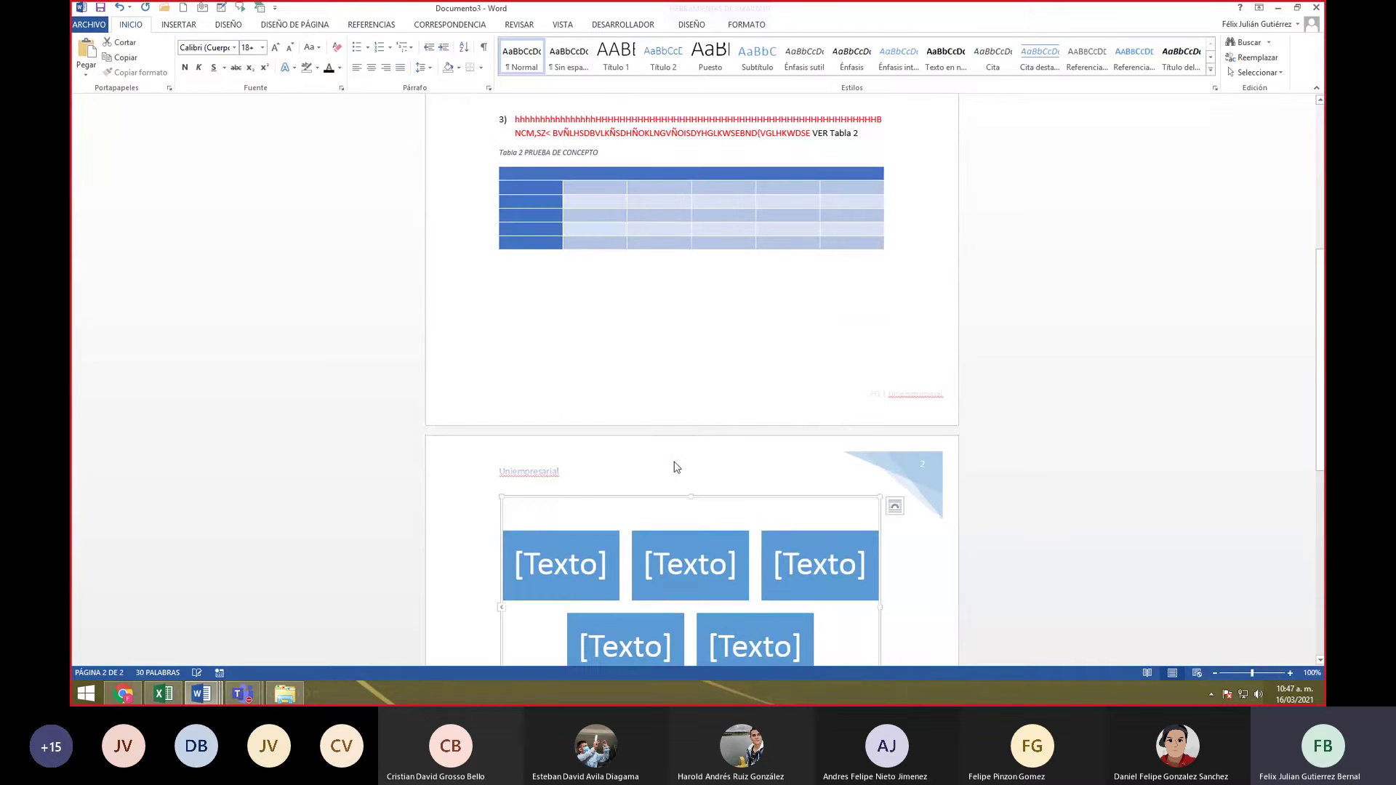
pyautogui.doubleClick(827, 477)
pyautogui.scroll(-6, 836, 580)
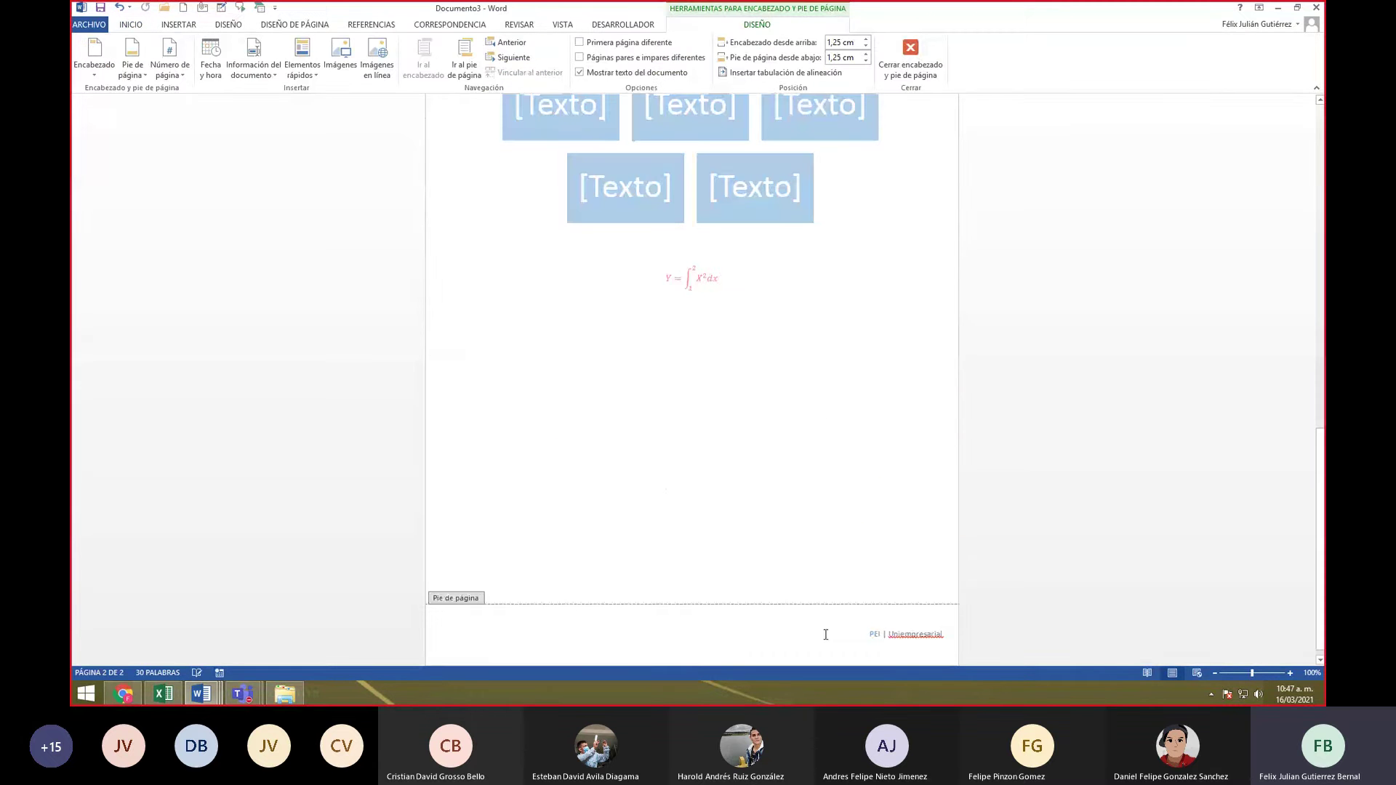
pyautogui.scroll(2, 757, 368)
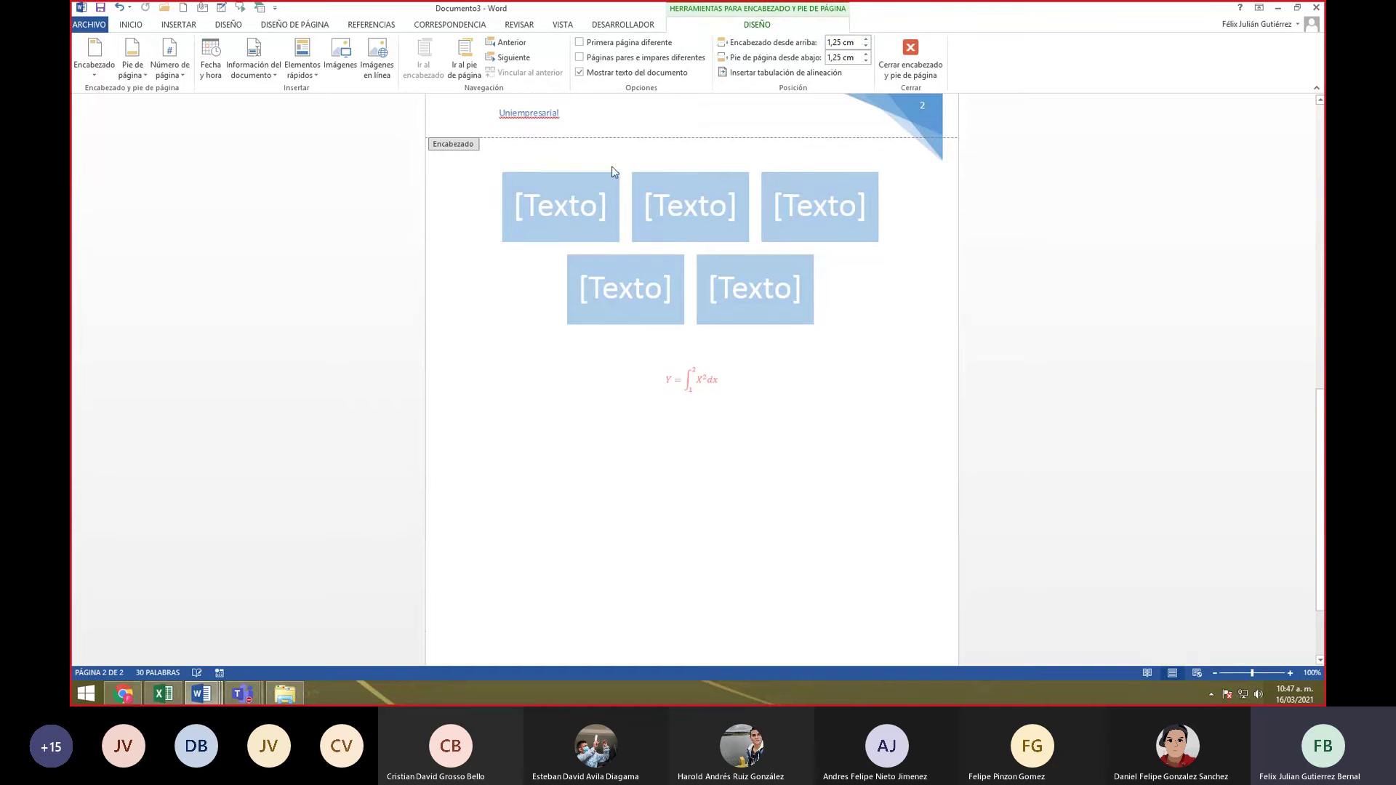
pyautogui.click(464, 60)
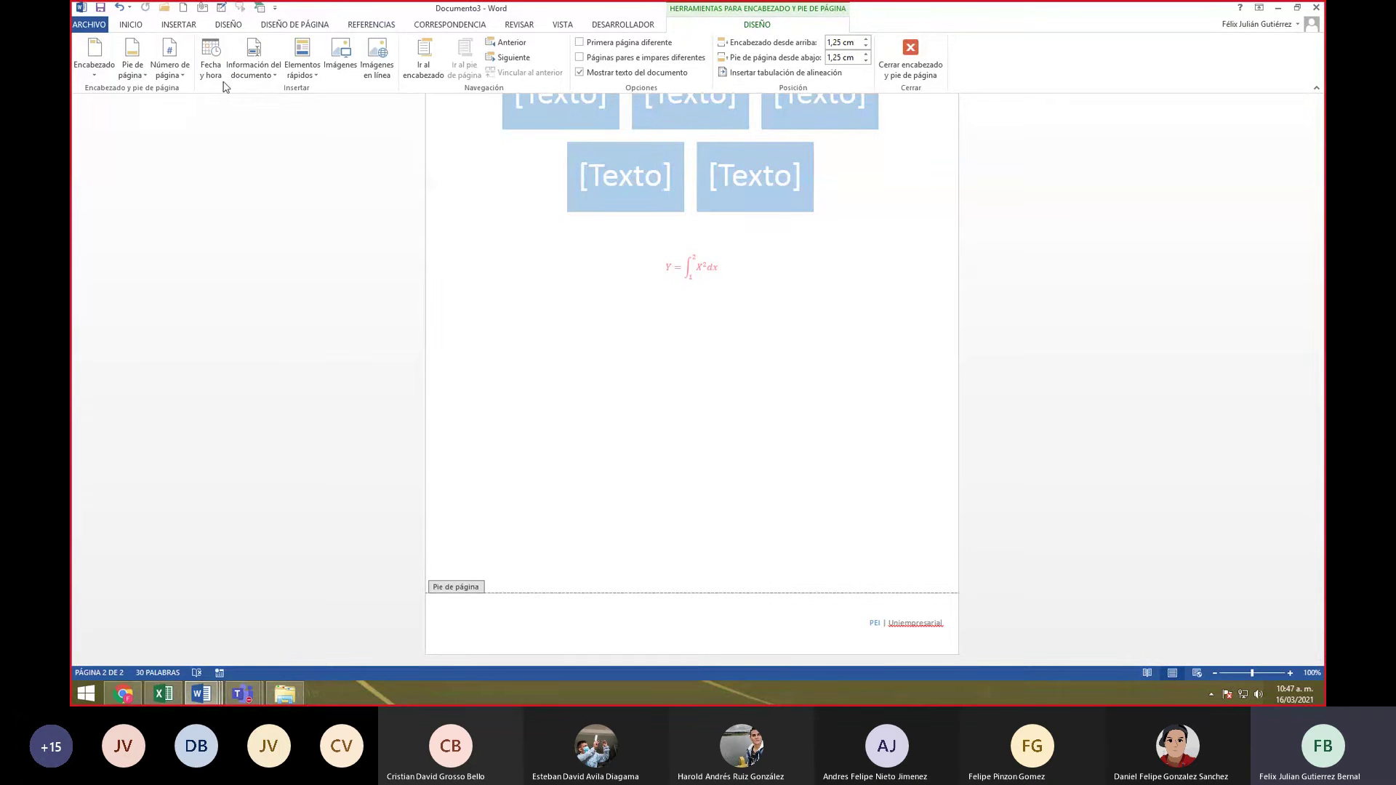
# - Insert a centred page number at the top of the pages
pyautogui.click(176, 76)
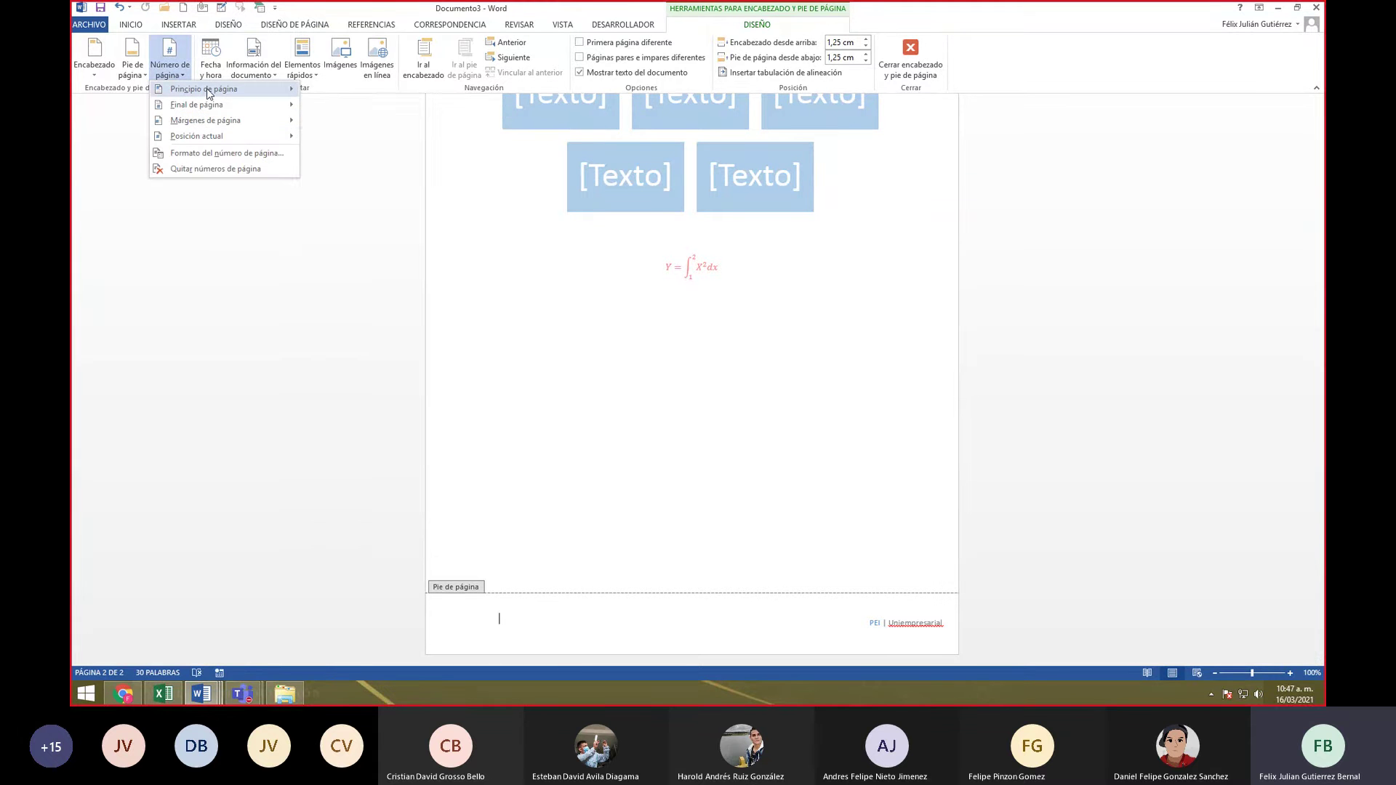
pyautogui.moveTo(191, 89)
pyautogui.click(436, 206)
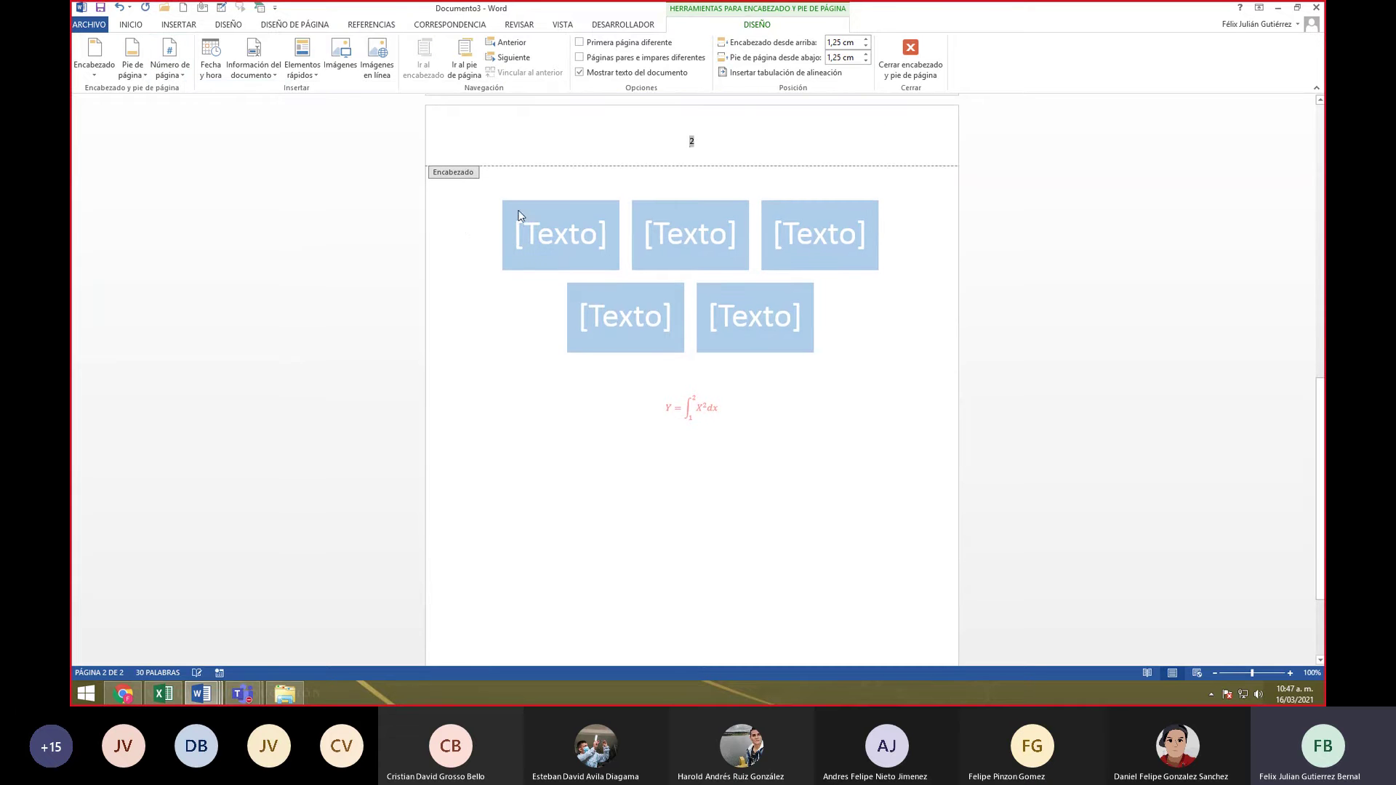
# - Insert a plain centred page number at the bottom of the pages
pyautogui.scroll(-4, 553, 218)
pyautogui.scroll(8, 716, 182)
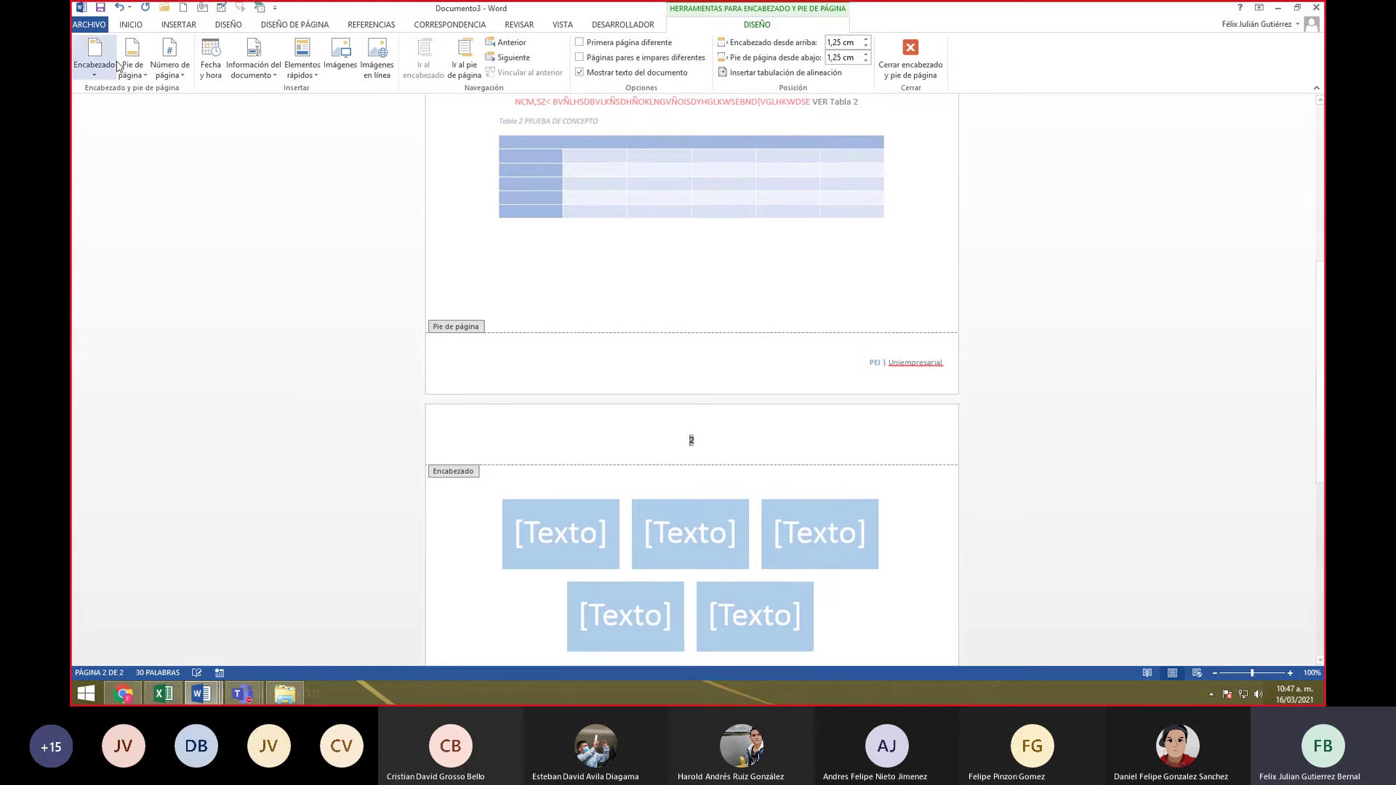
pyautogui.click(170, 58)
pyautogui.moveTo(249, 93)
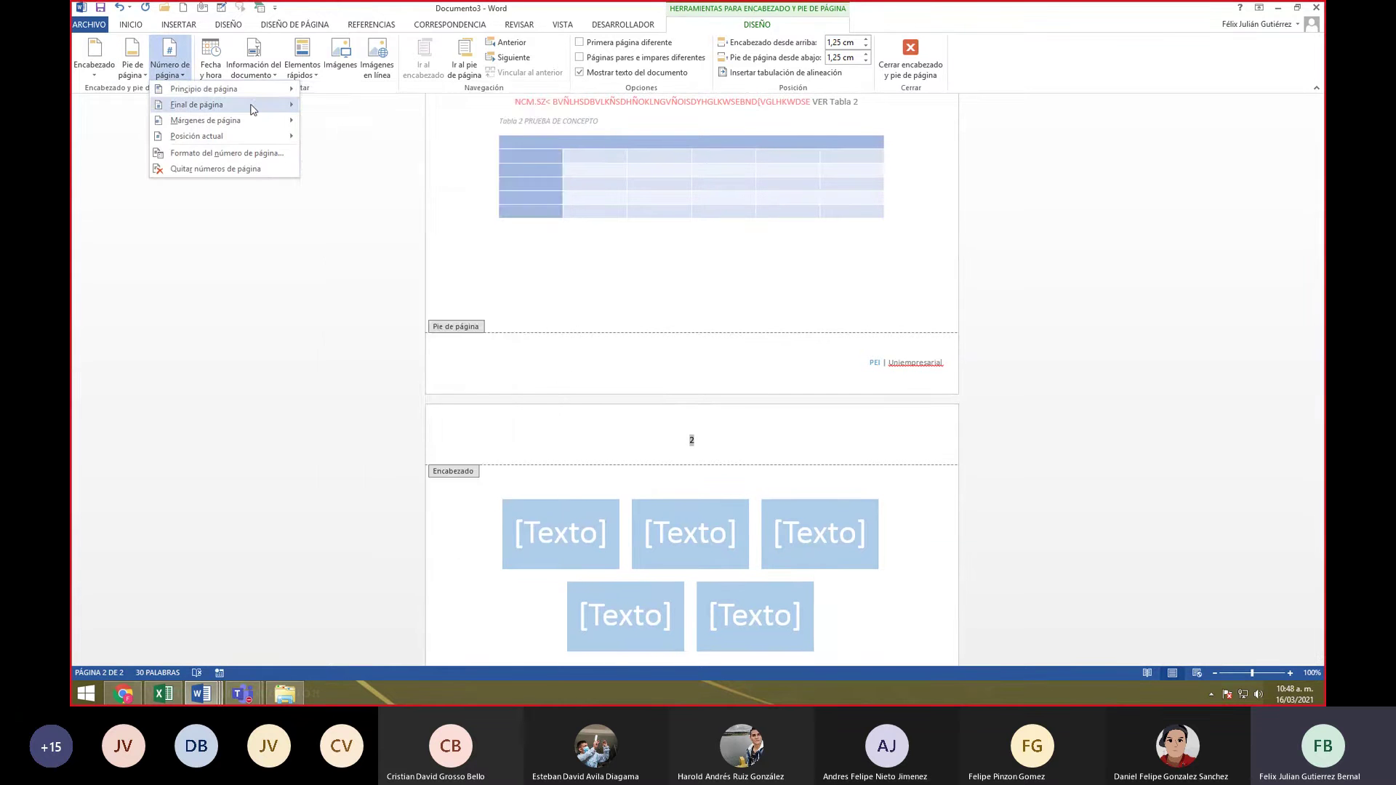
pyautogui.click(439, 218)
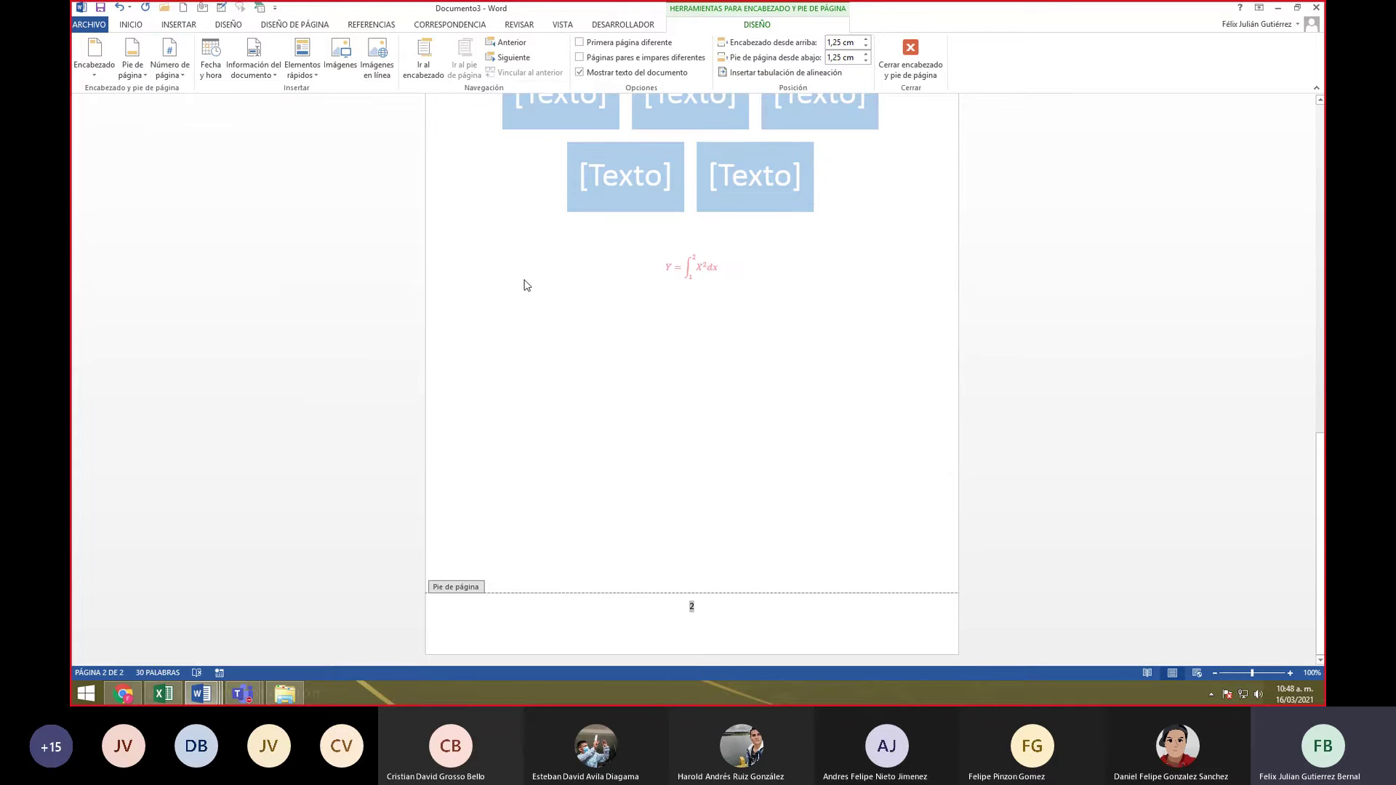
pyautogui.scroll(2, 526, 282)
pyautogui.scroll(-3, 525, 281)
pyautogui.scroll(2, 538, 320)
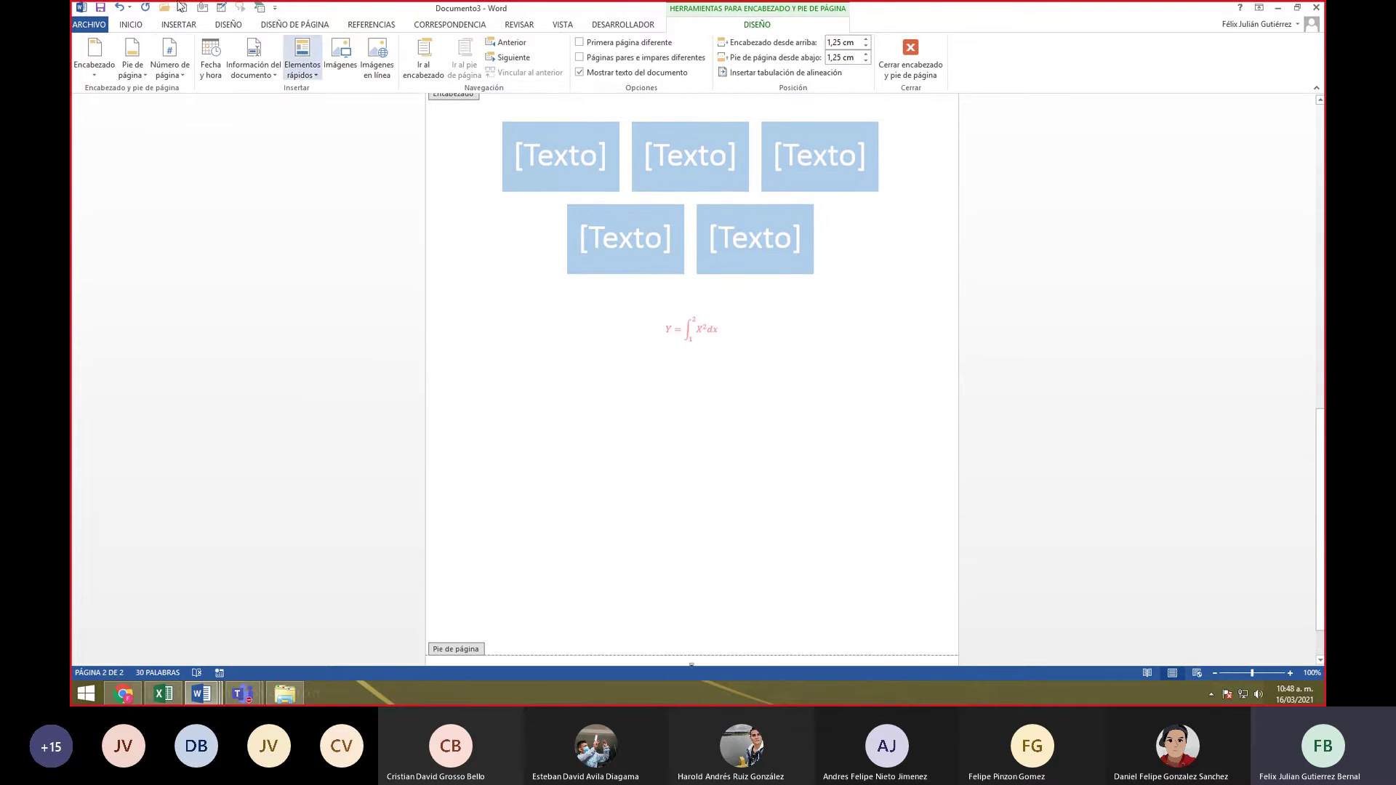
# - Insert a Círculo page number at the top of the pages and close header and footer editing
pyautogui.click(170, 64)
pyautogui.moveTo(202, 95)
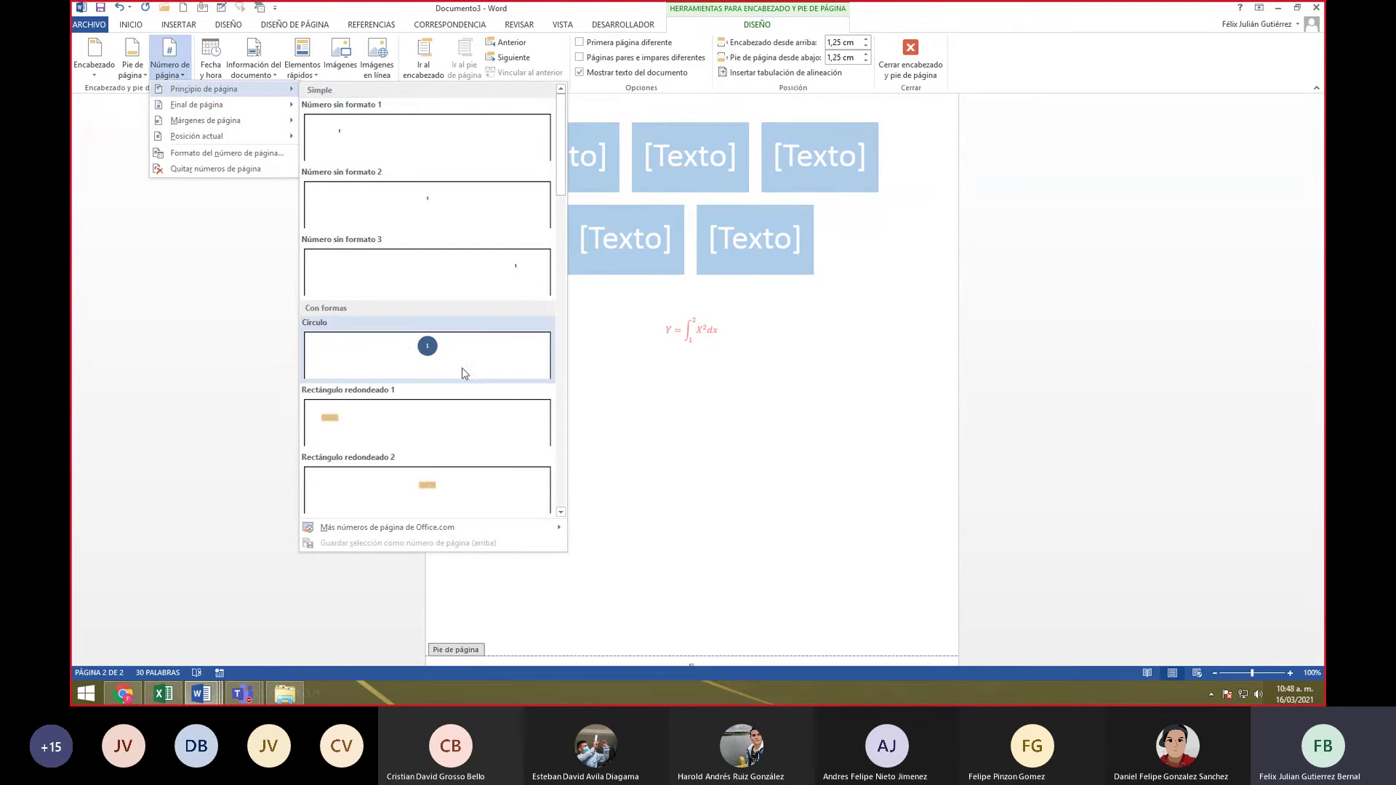
pyautogui.click(407, 349)
pyautogui.scroll(-3, 838, 390)
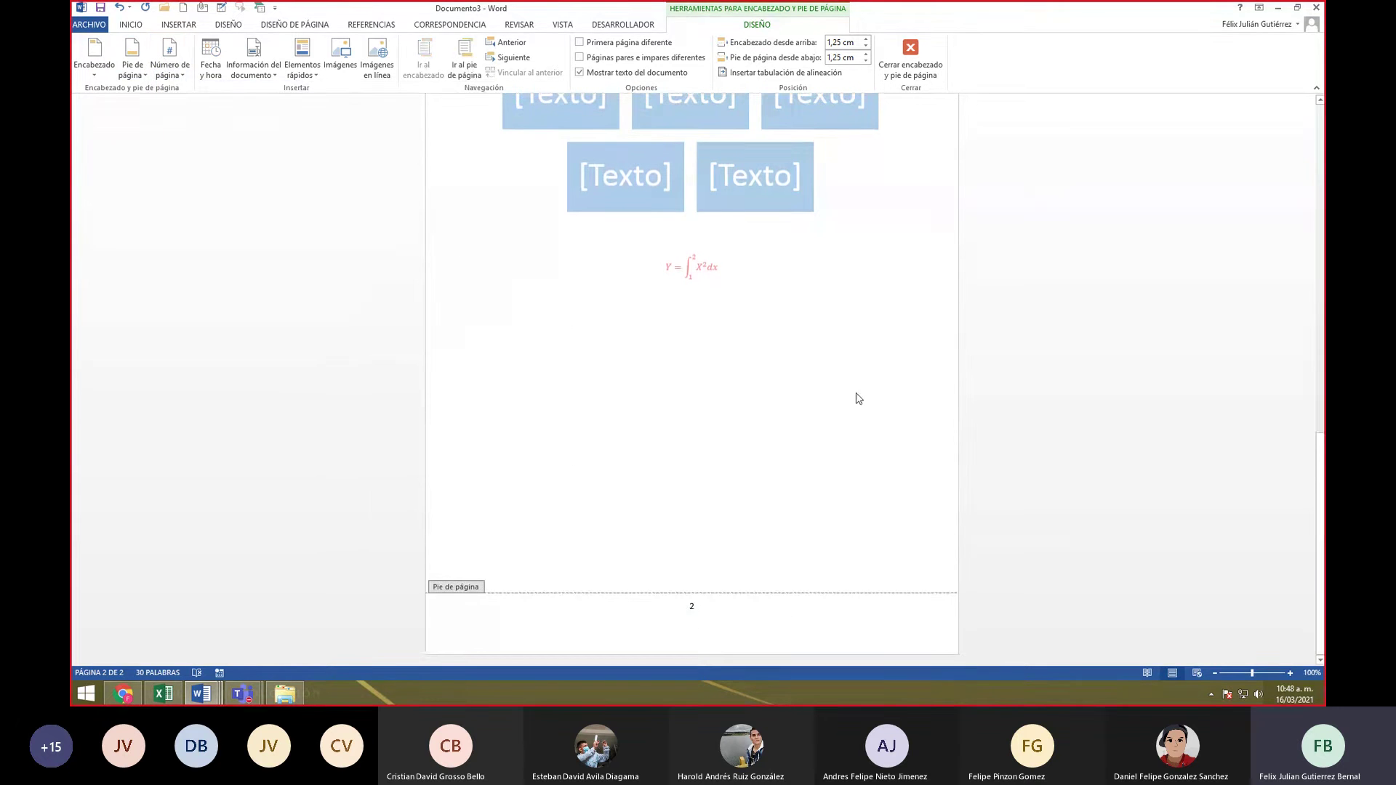
pyautogui.scroll(1, 860, 393)
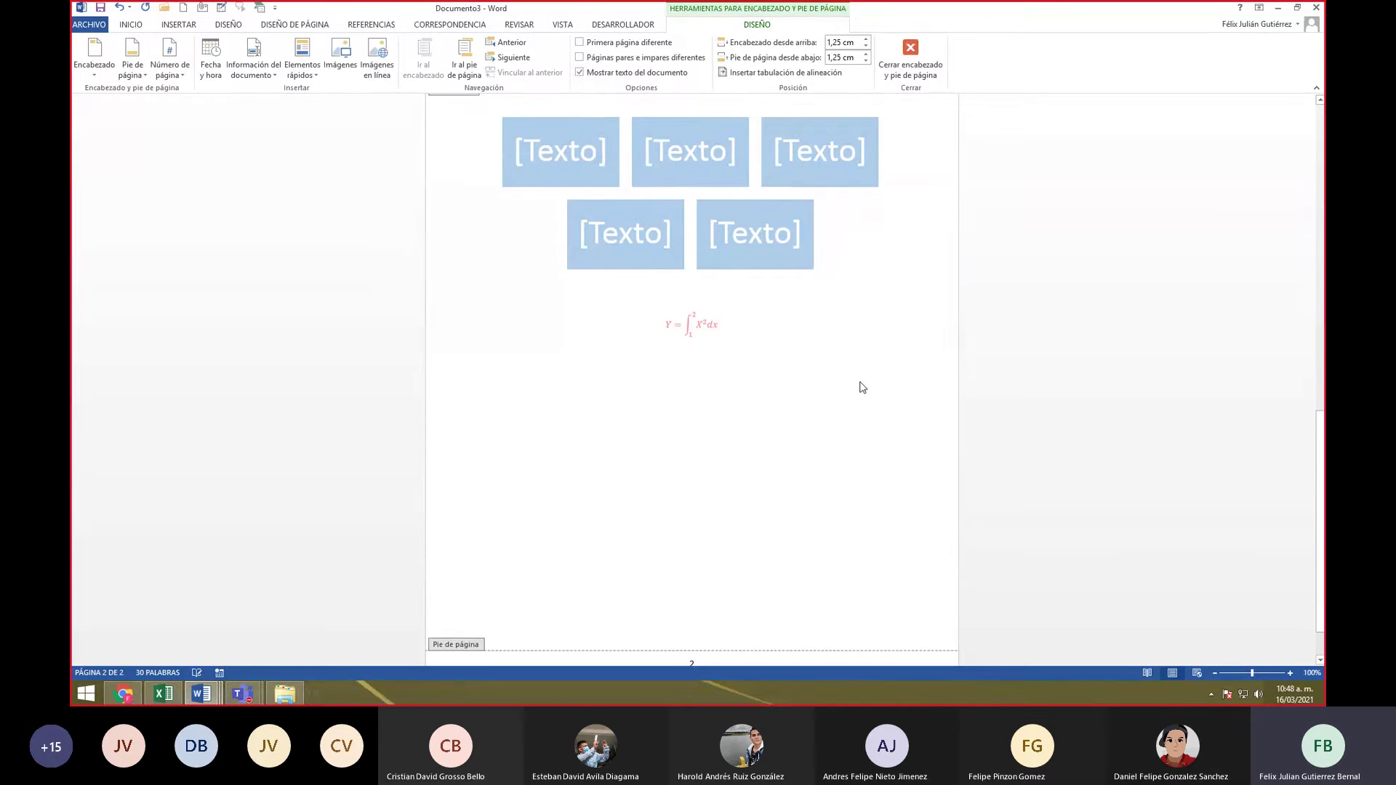
pyautogui.doubleClick(819, 388)
pyautogui.scroll(10, 825, 388)
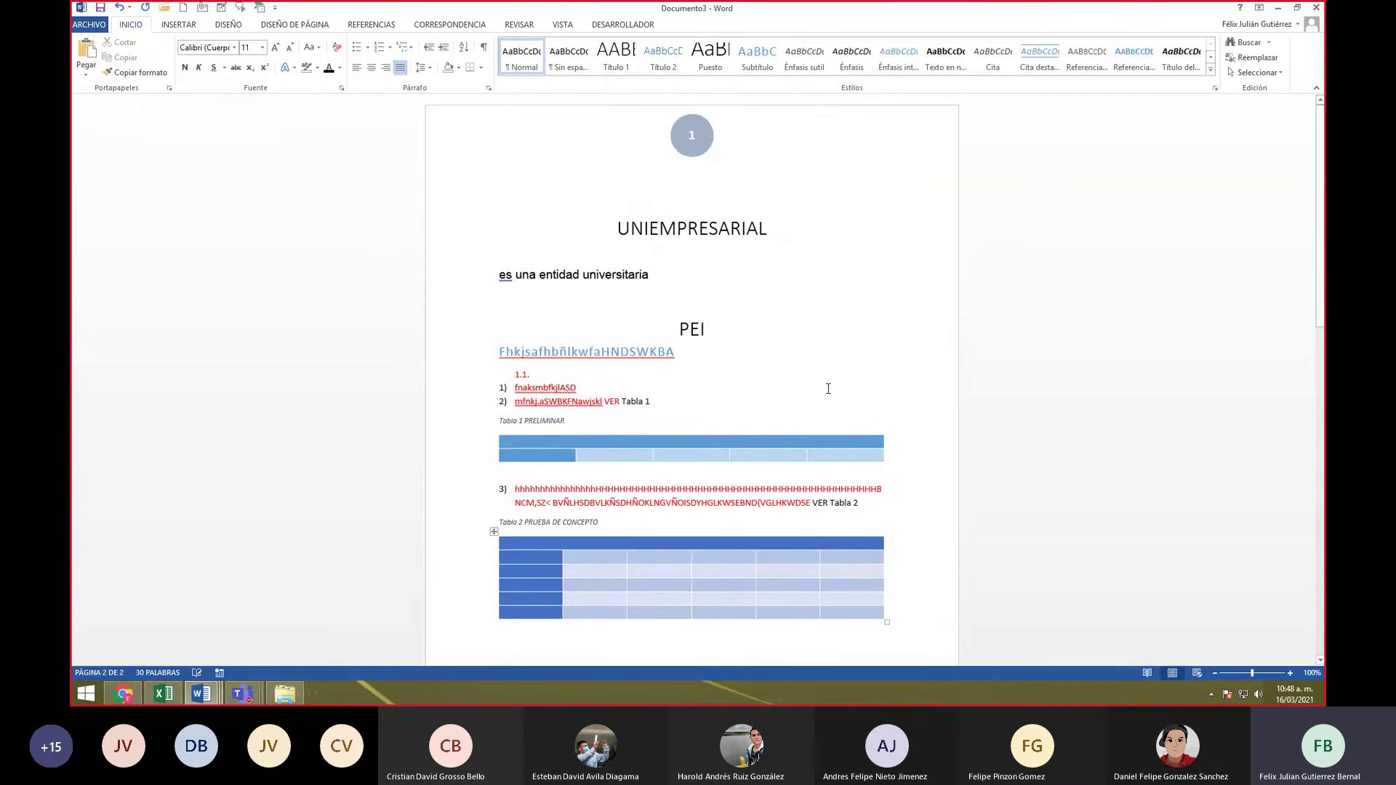
# - Select the UNIEMPRESARIAL title on the first page
pyautogui.click(190, 25)
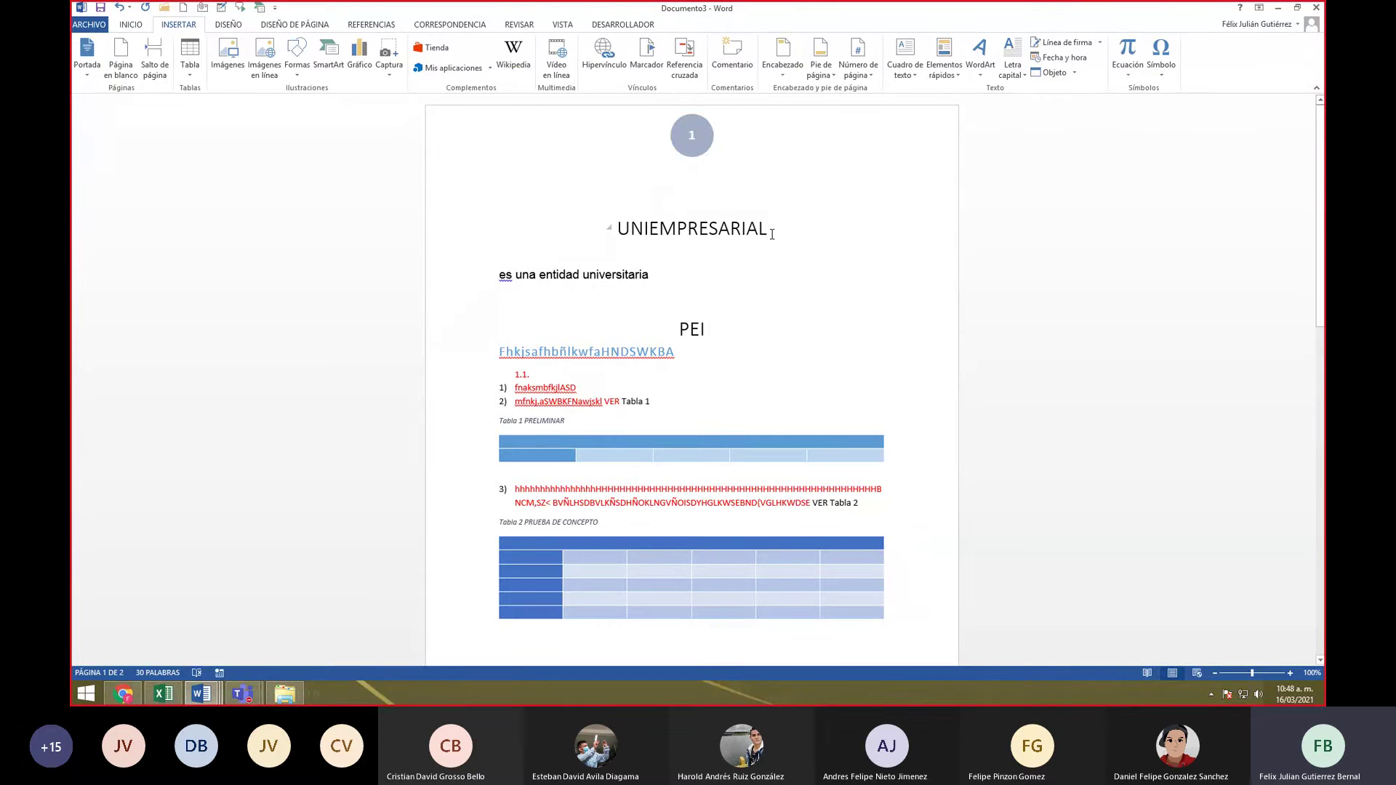
pyautogui.moveTo(772, 234); pyautogui.dragTo(613, 234)
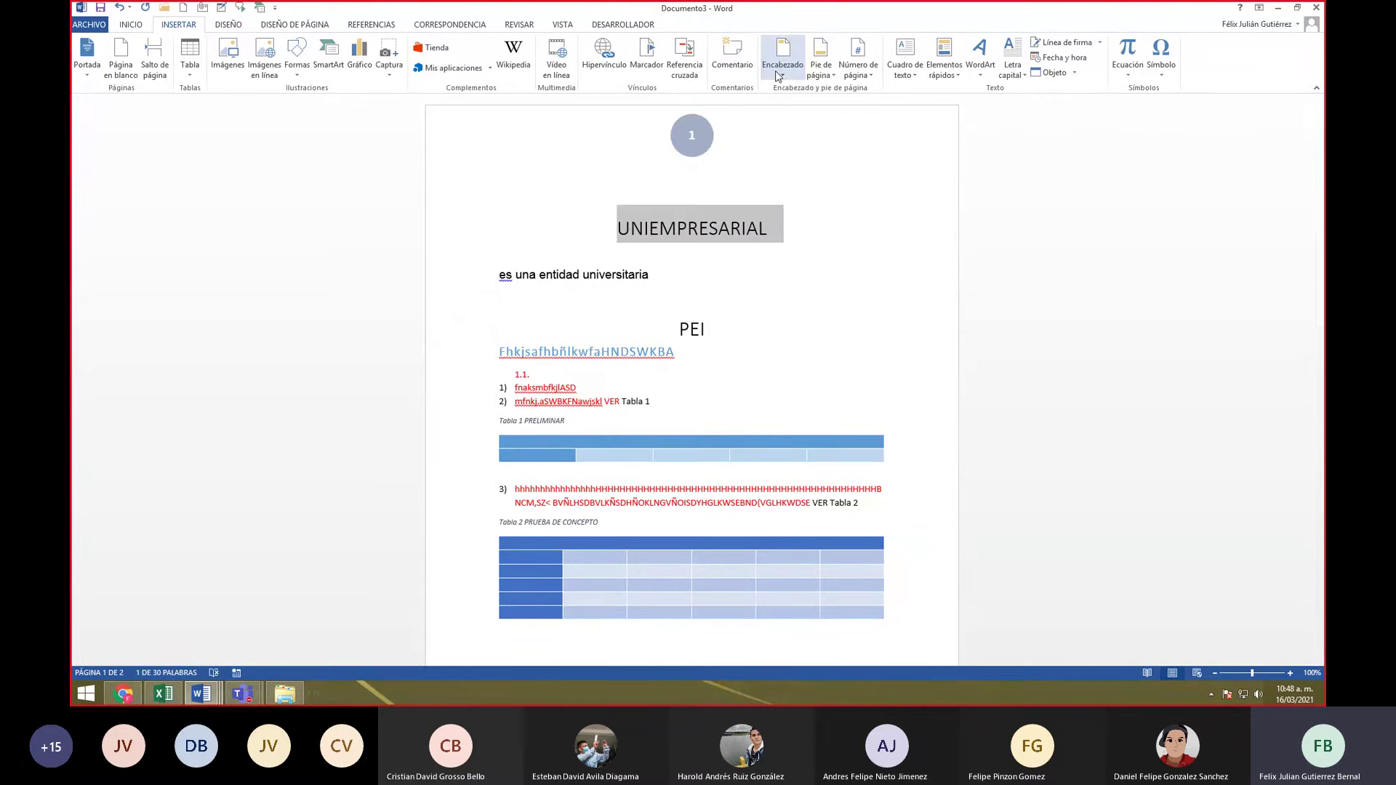
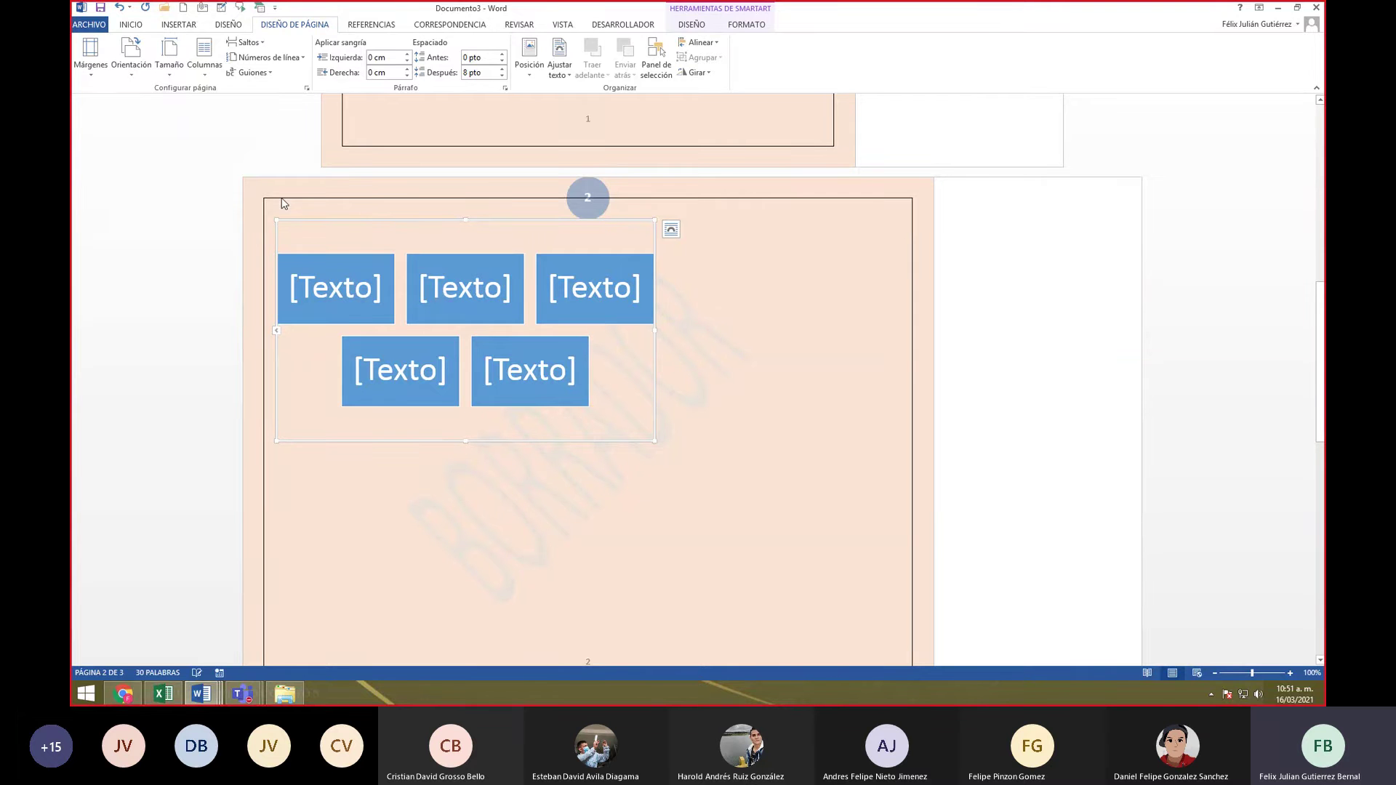
# - Lay out the numbered item 3 paragraph above the Tabla 2 caption in three columns
pyautogui.scroll(3, 510, 437)
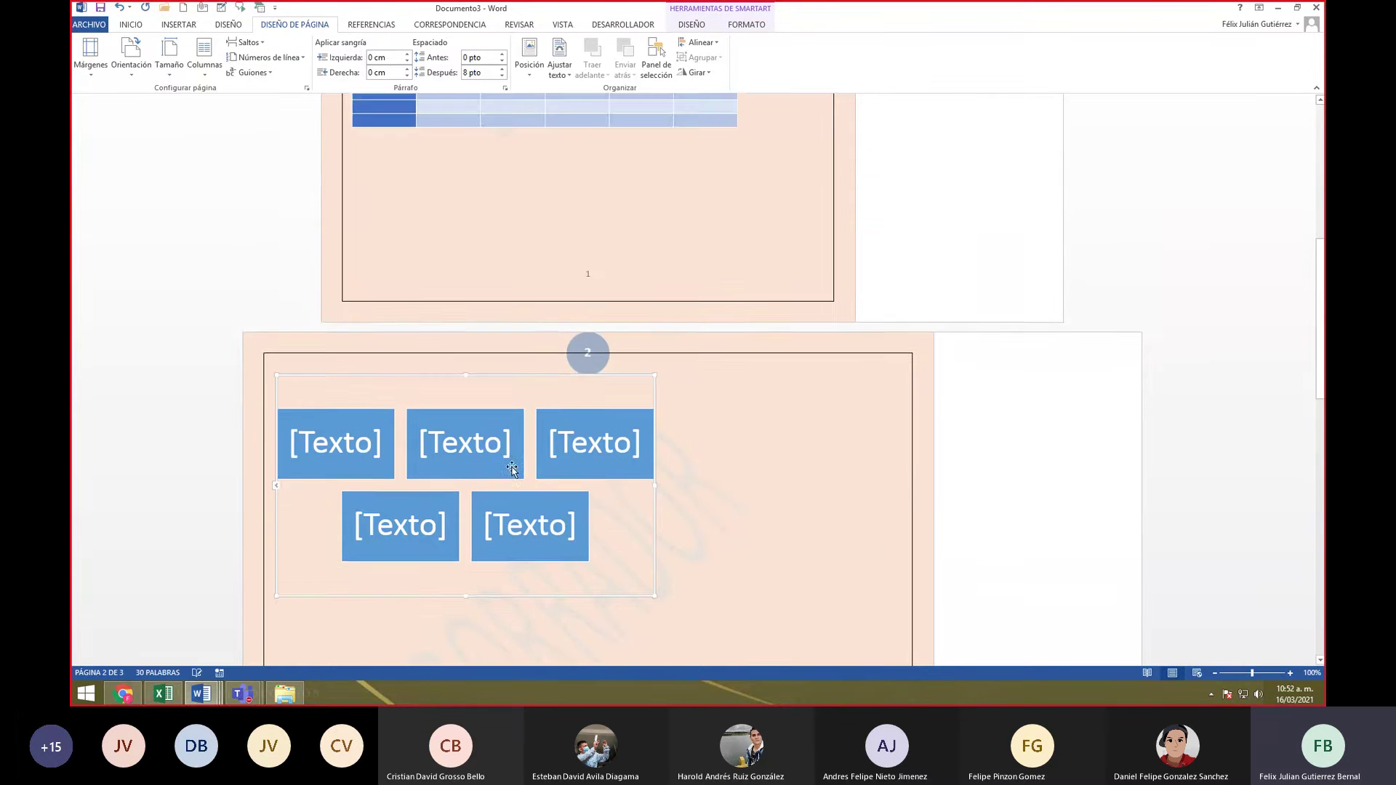
pyautogui.scroll(5, 523, 466)
pyautogui.moveTo(694, 269); pyautogui.dragTo(392, 241)
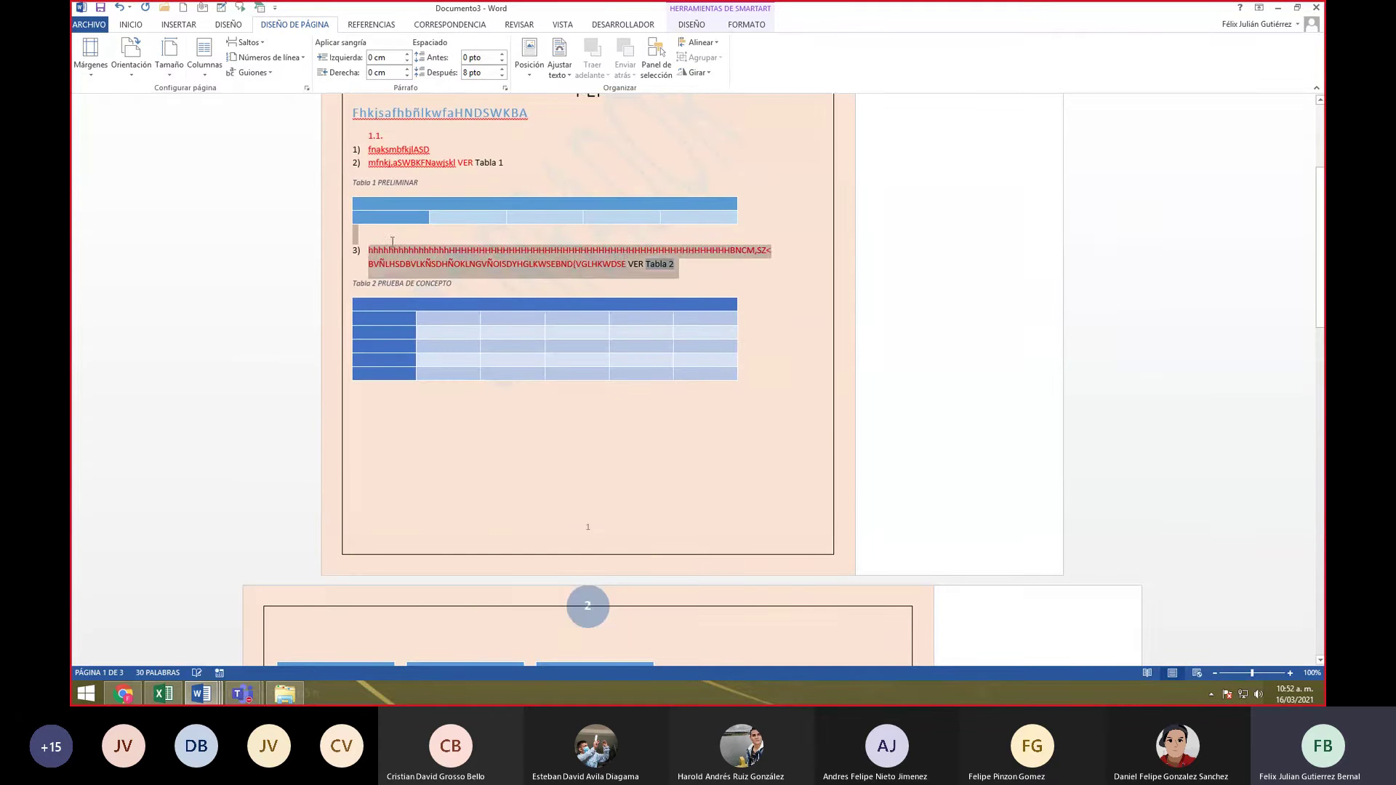
pyautogui.click(205, 73)
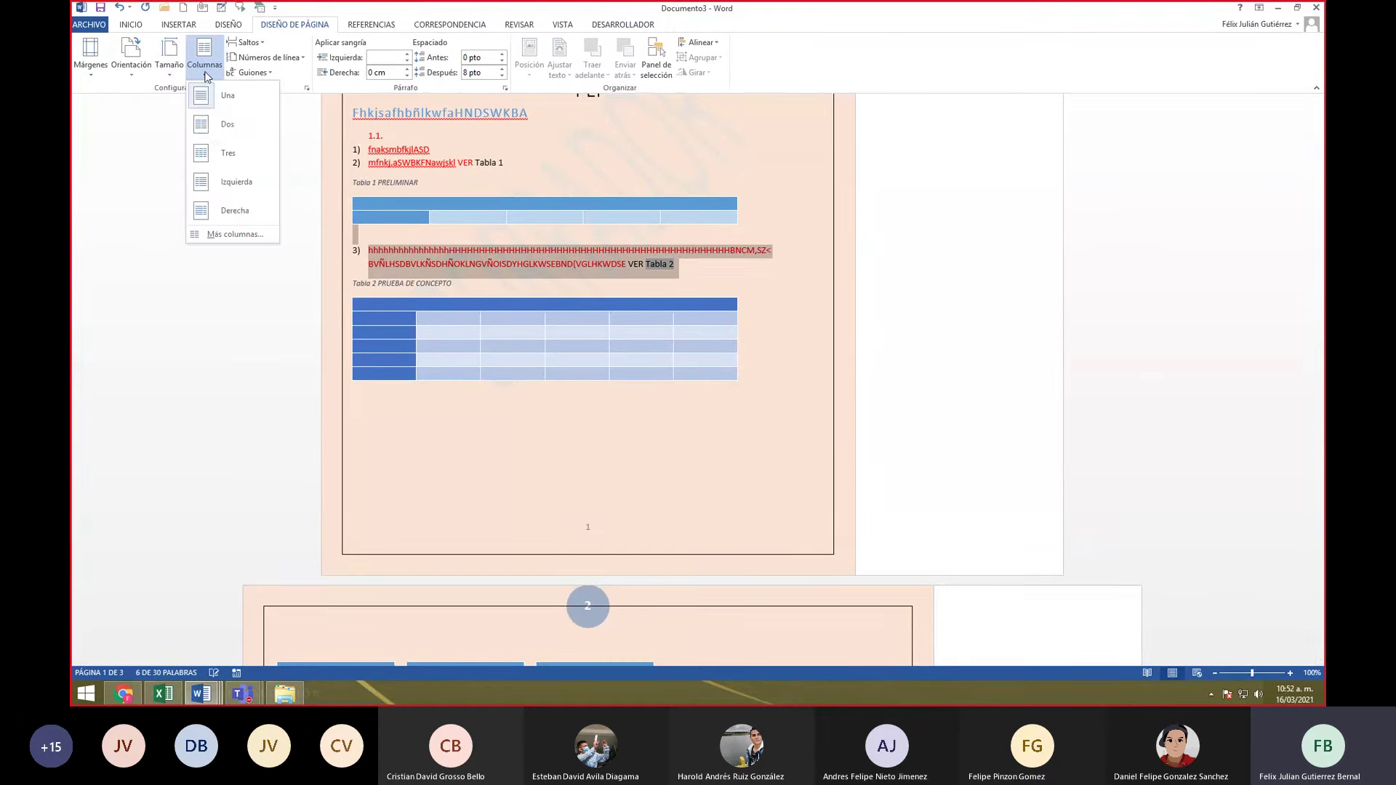
pyautogui.click(228, 154)
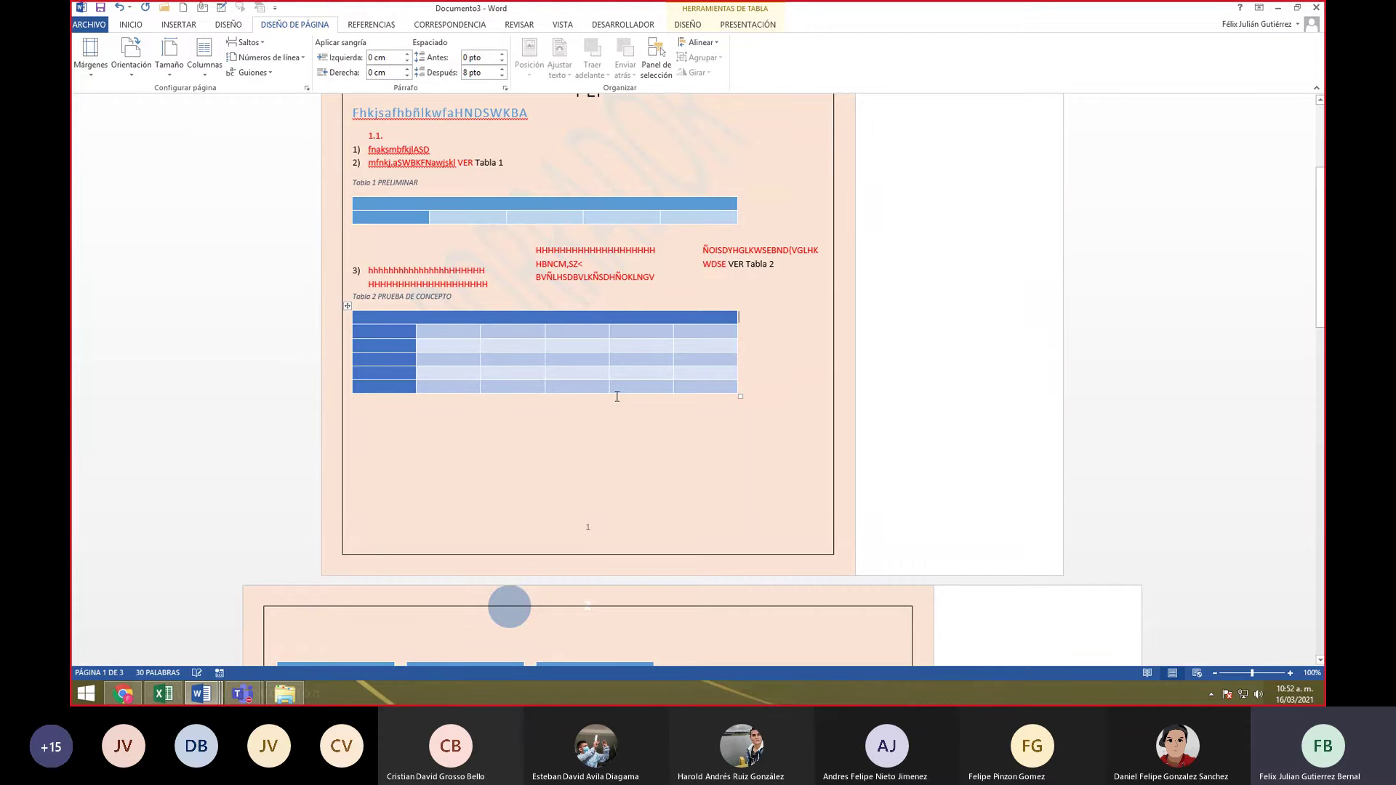
# - Review the paper, layout and margin settings in the page setup, including paper sizes and multiple-page options, and cancel without changes
pyautogui.click(306, 88)
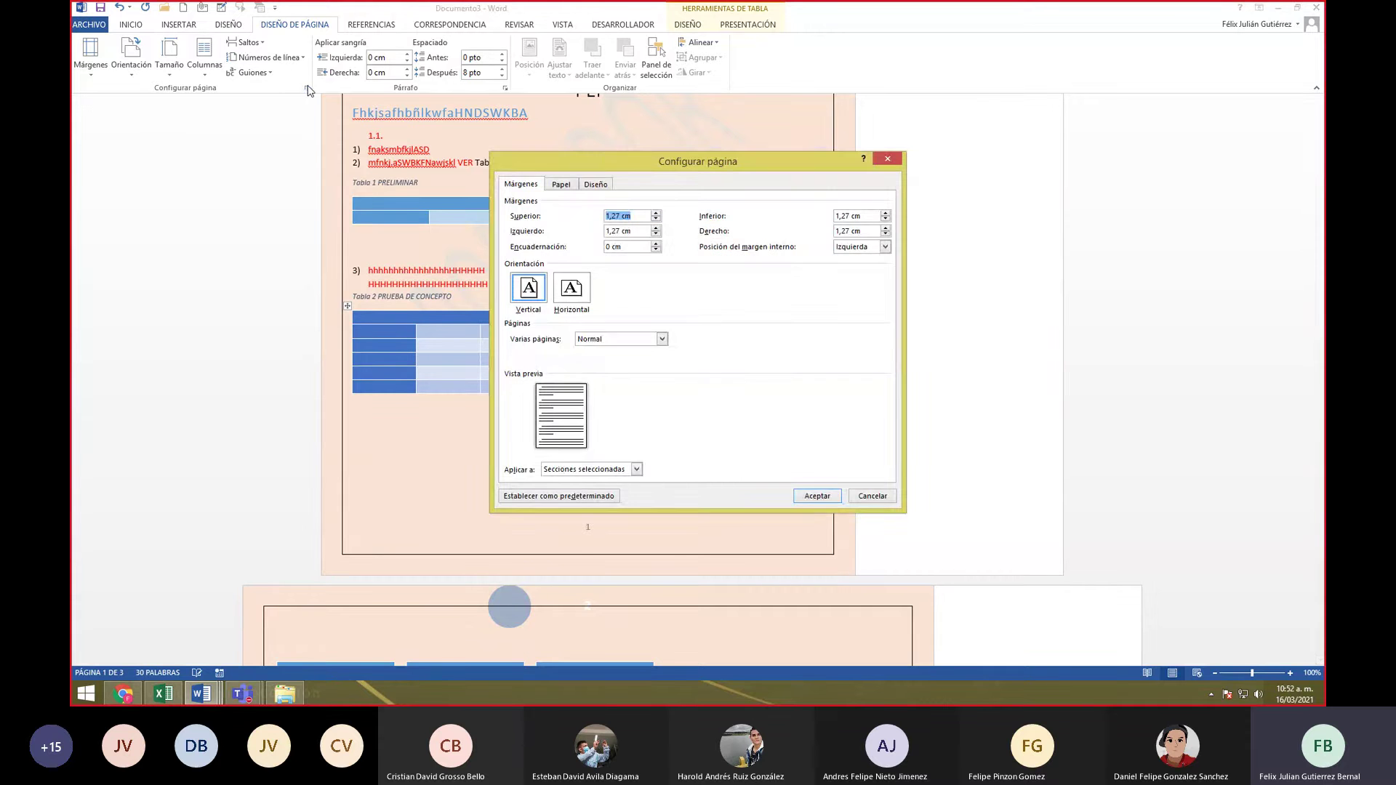
pyautogui.click(571, 185)
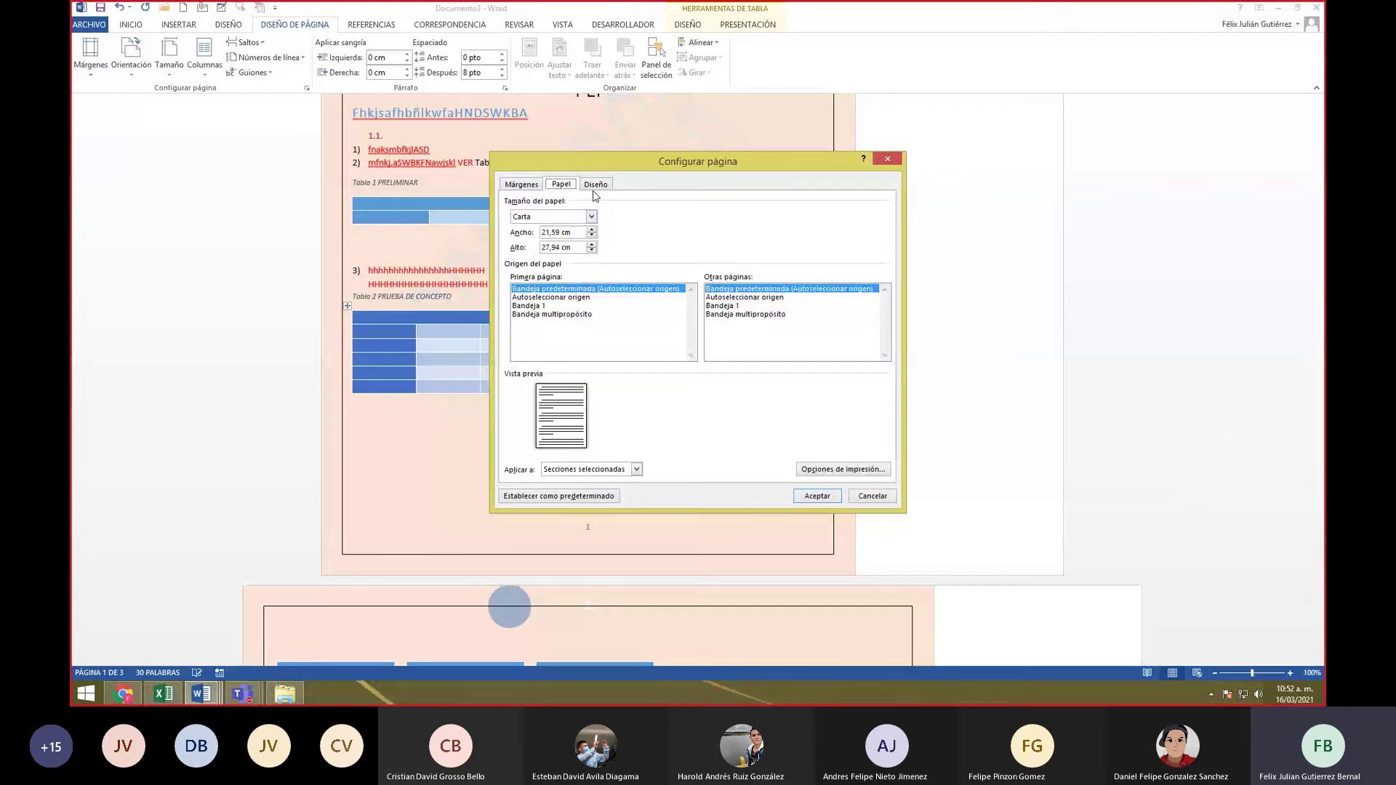
pyautogui.click(595, 187)
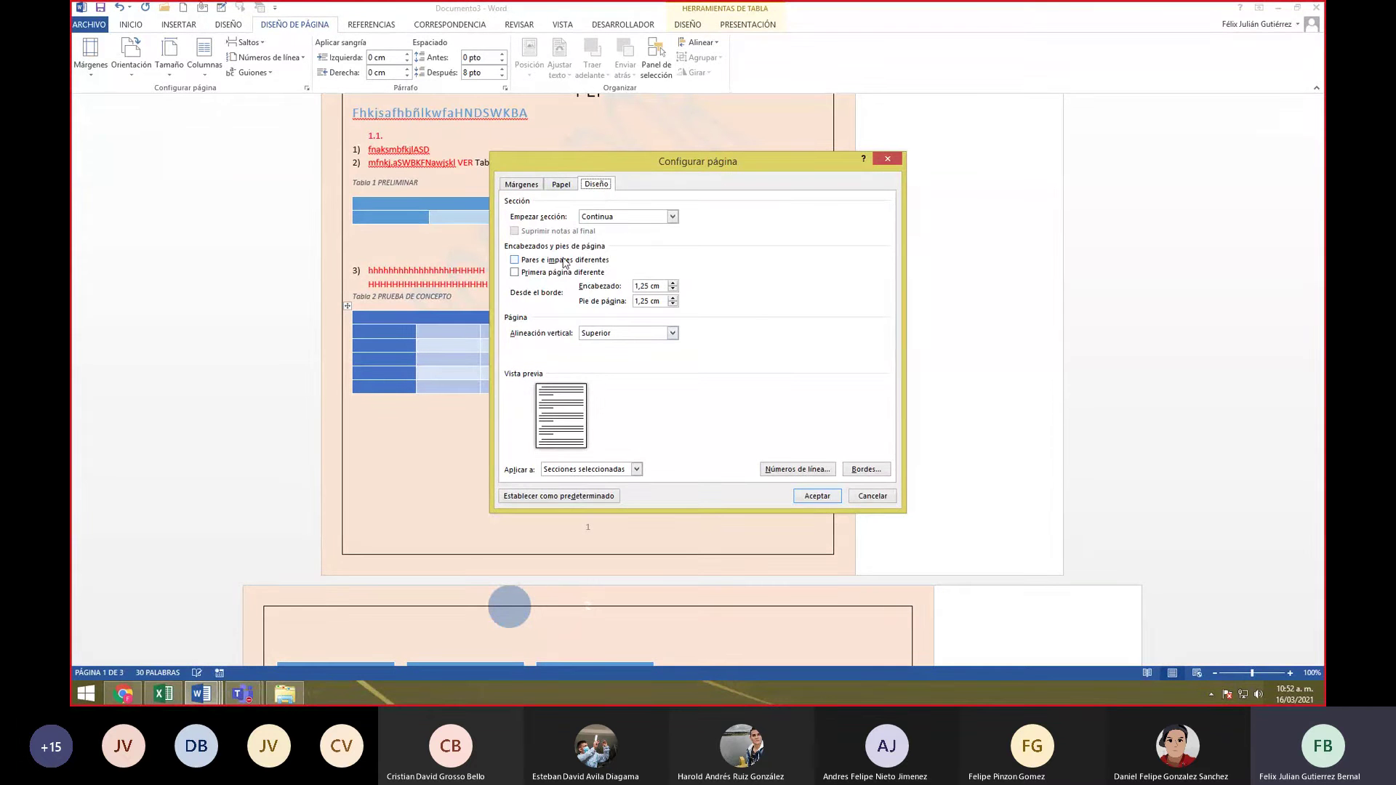
pyautogui.click(565, 186)
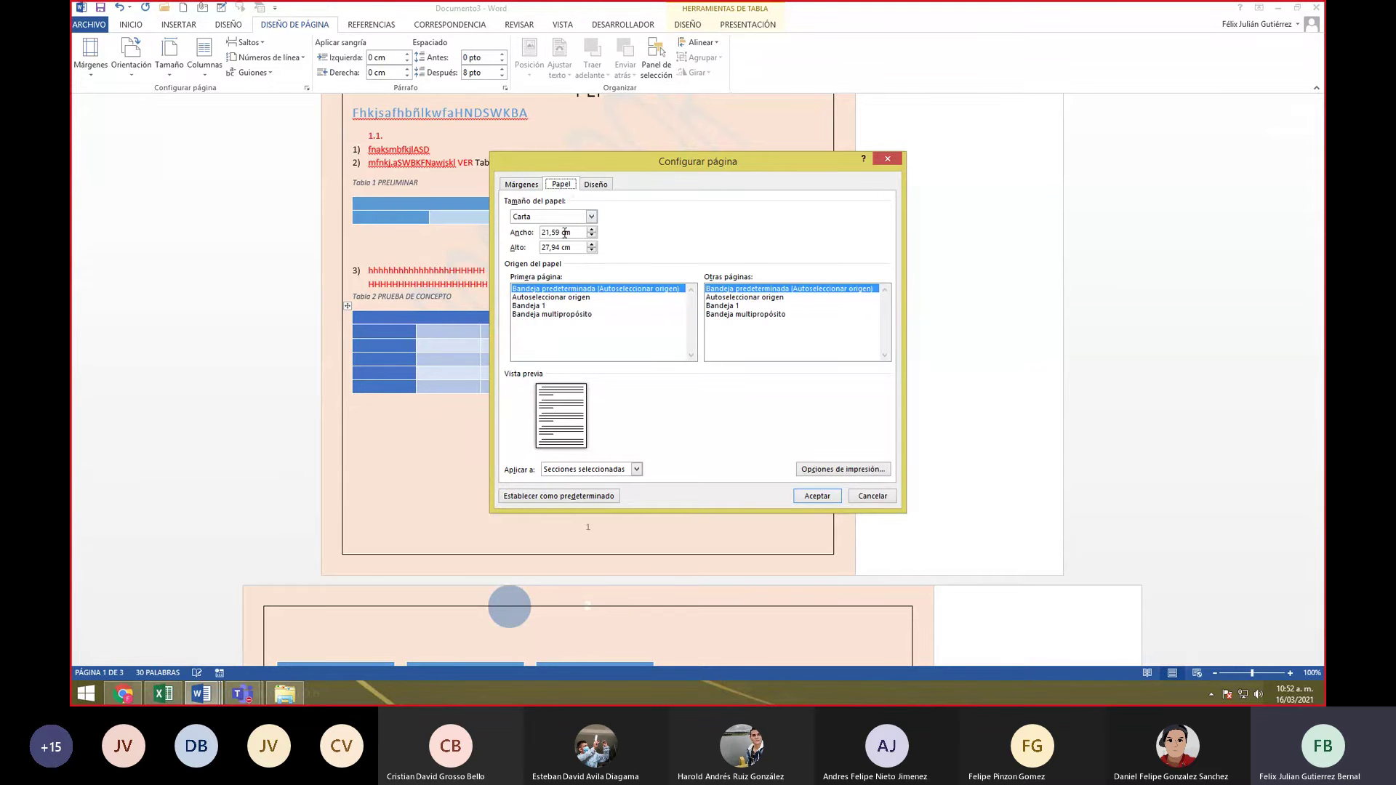
pyautogui.click(570, 217)
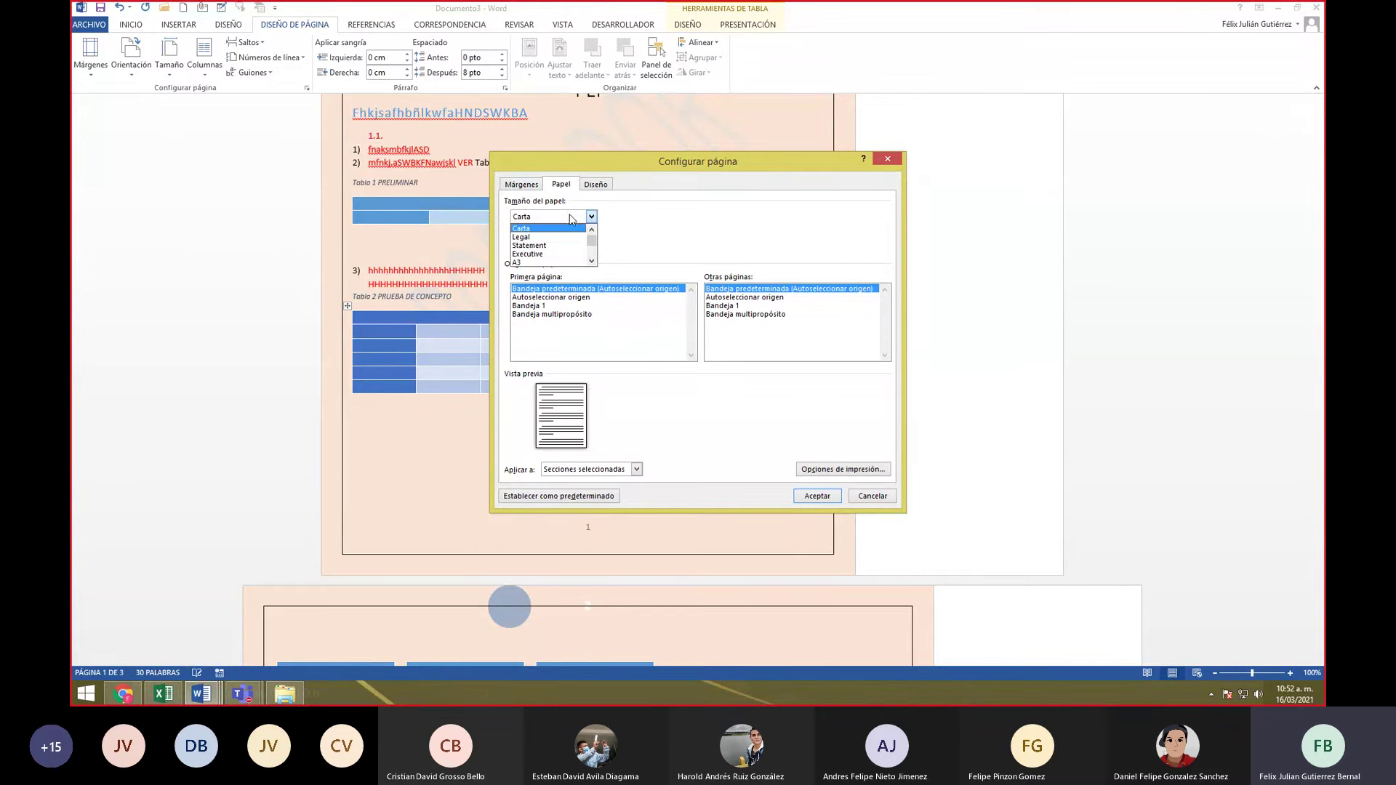
pyautogui.click(523, 186)
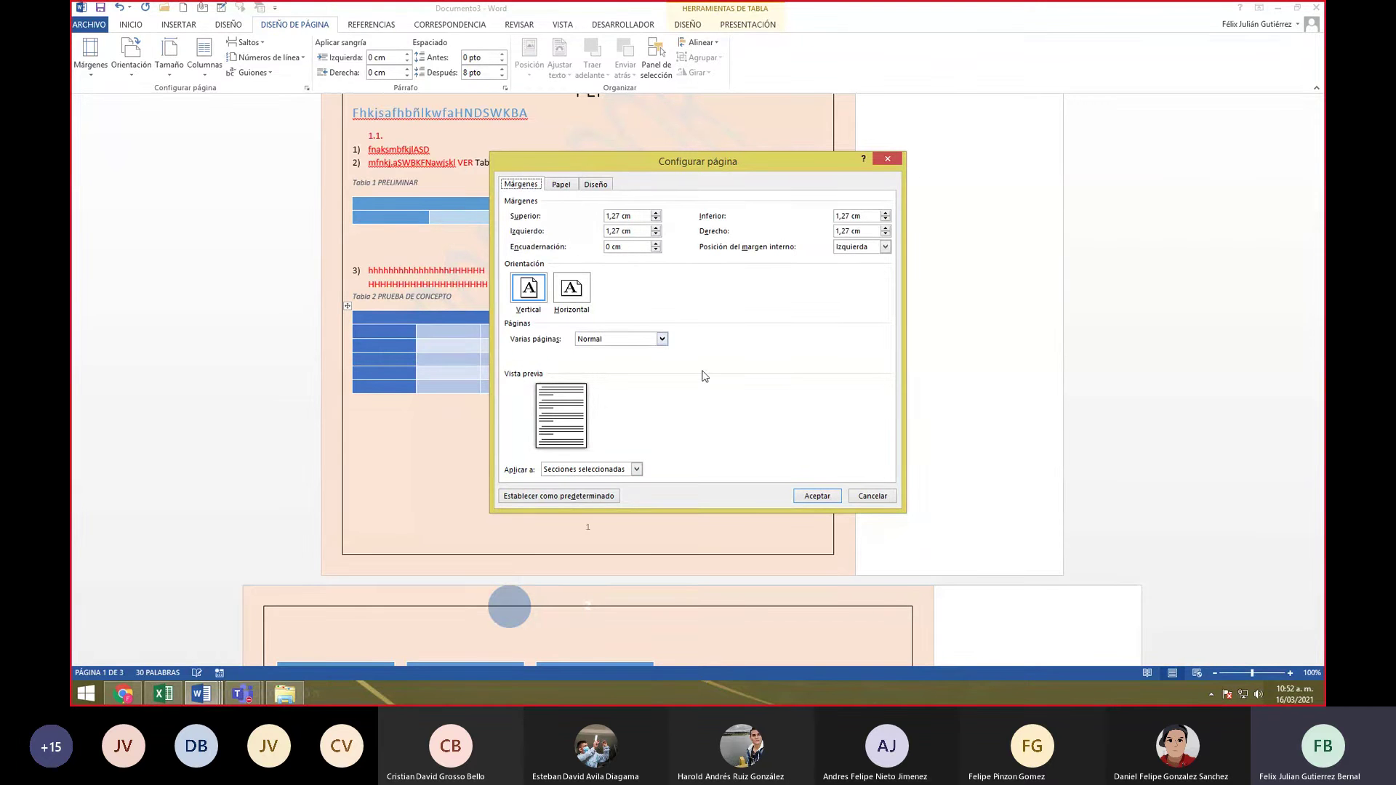
pyautogui.click(632, 342)
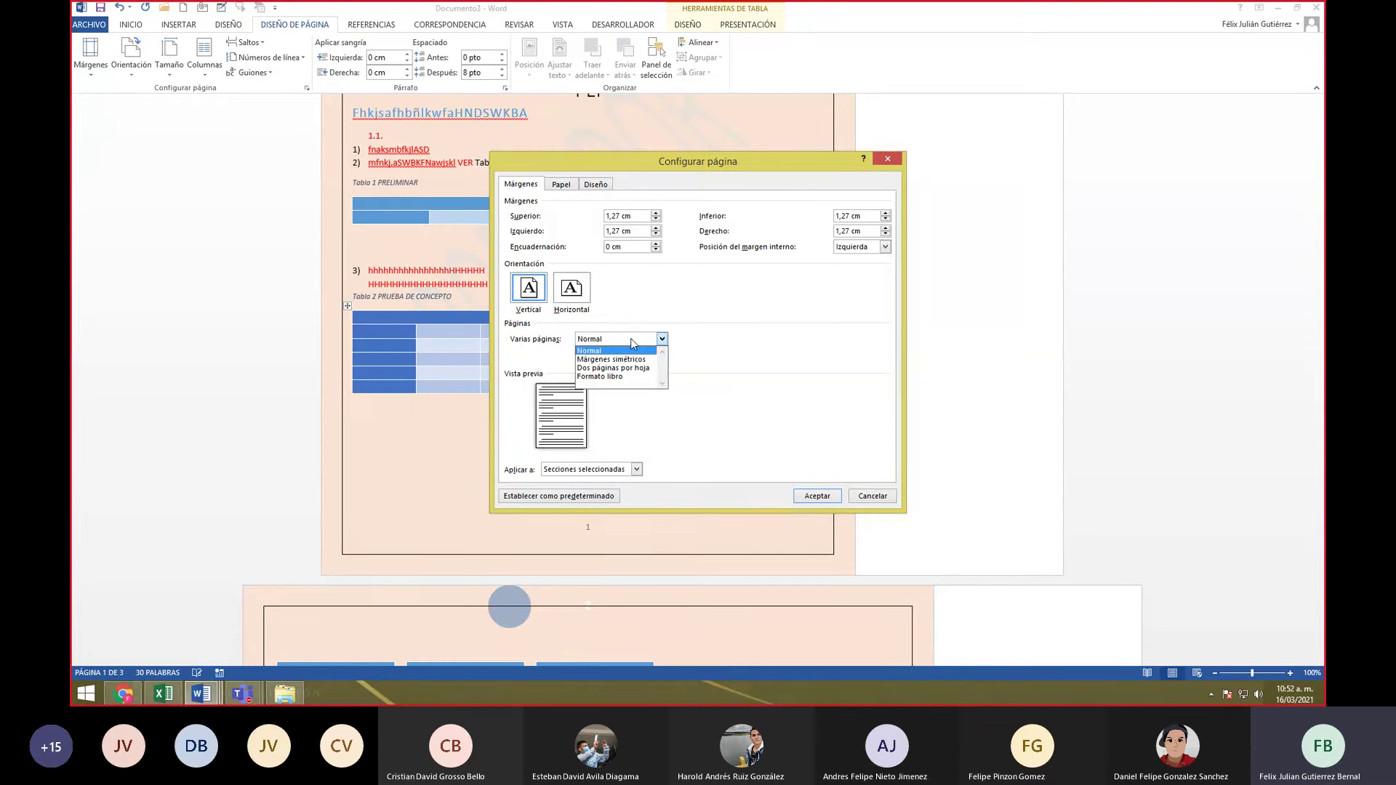
pyautogui.click(630, 339)
pyautogui.click(861, 499)
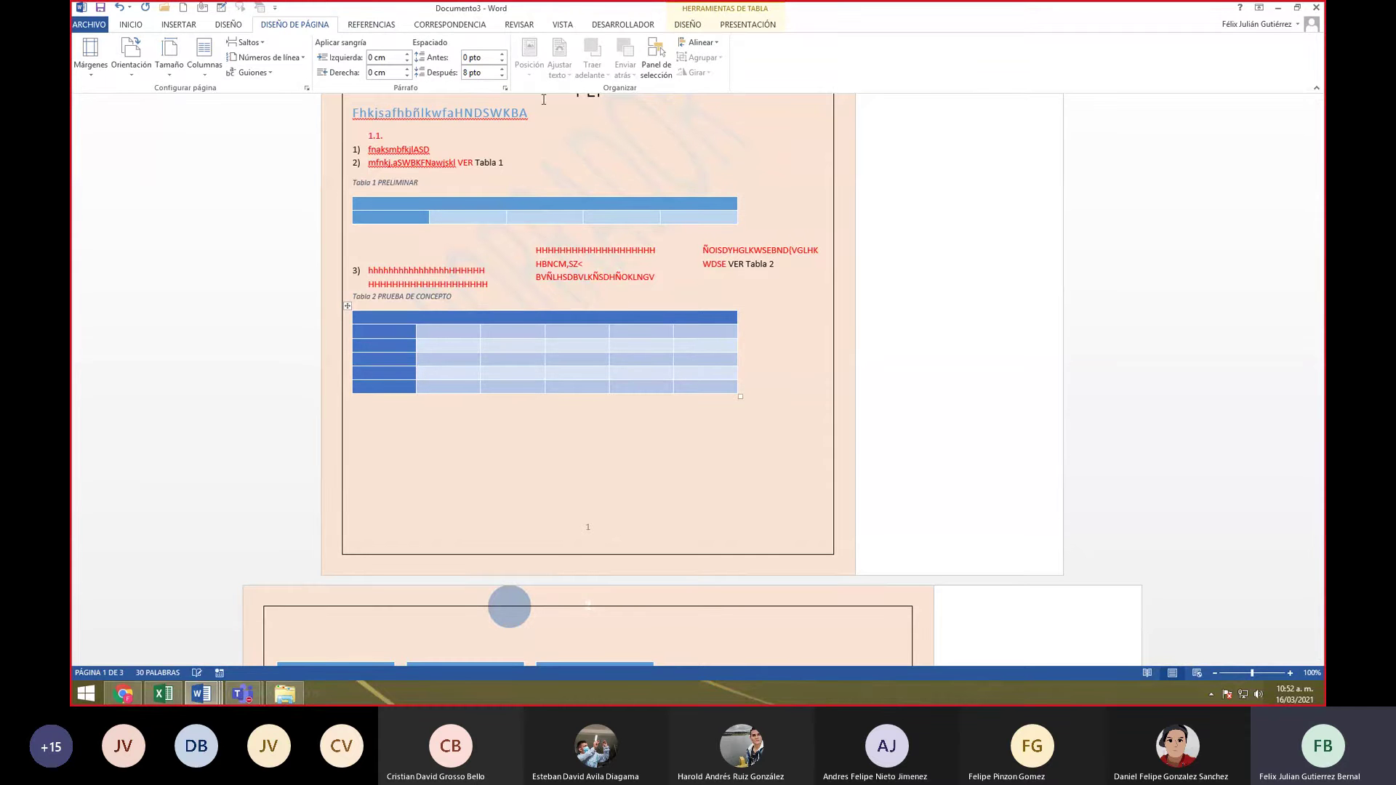
pyautogui.click(742, 521)
pyautogui.scroll(4, 737, 521)
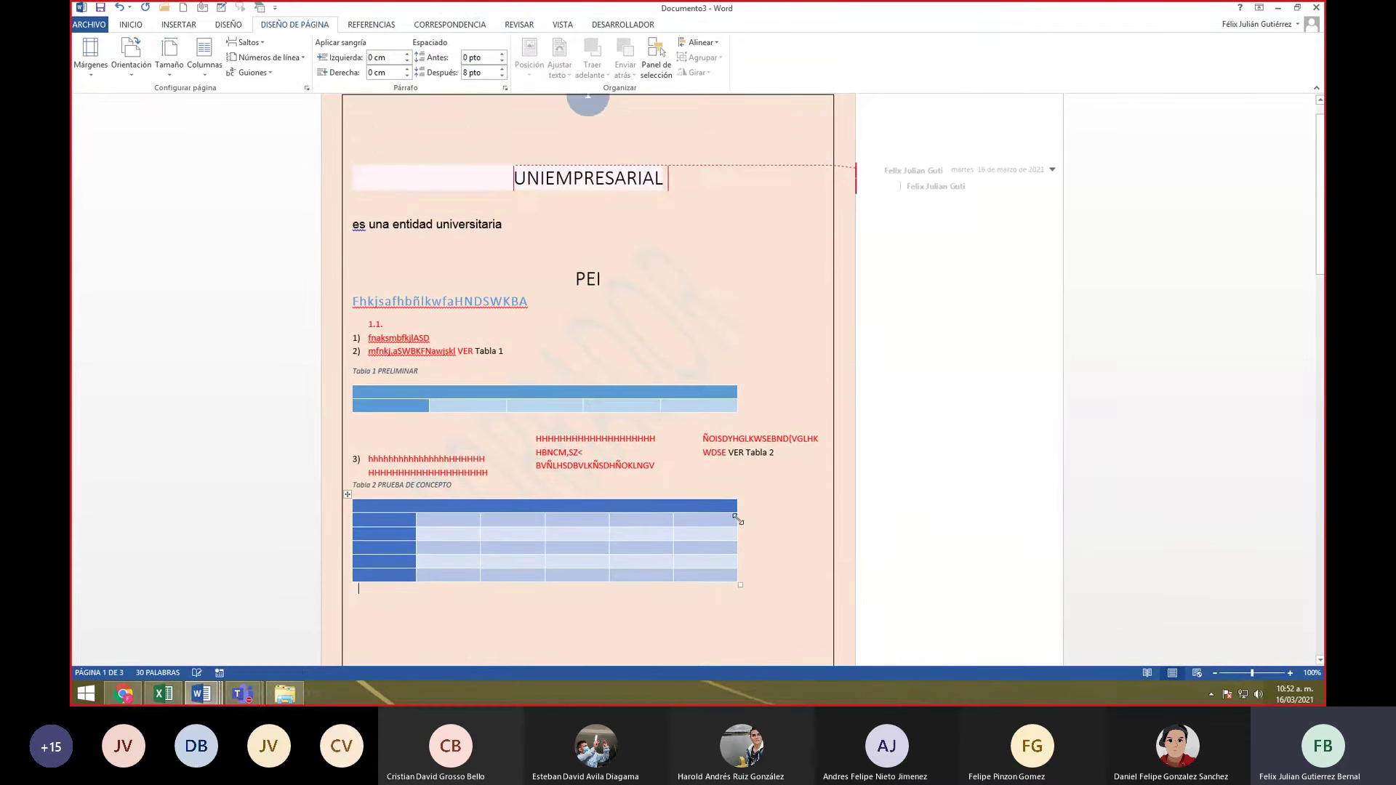
pyautogui.scroll(-6, 737, 521)
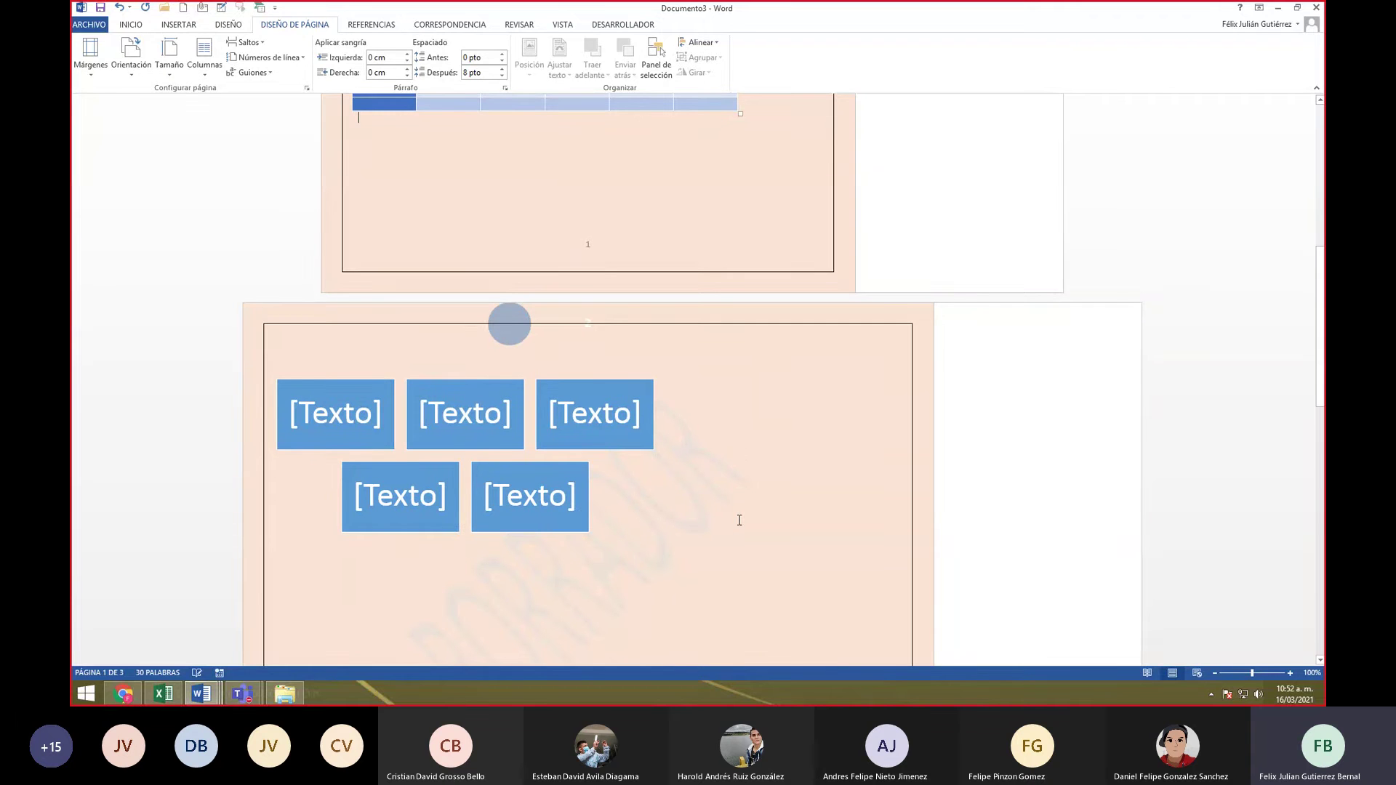
# - Insert a footnote for the integral equation on page 3 with the text "Ecuación integral..sv" and return to the page body
pyautogui.click(370, 26)
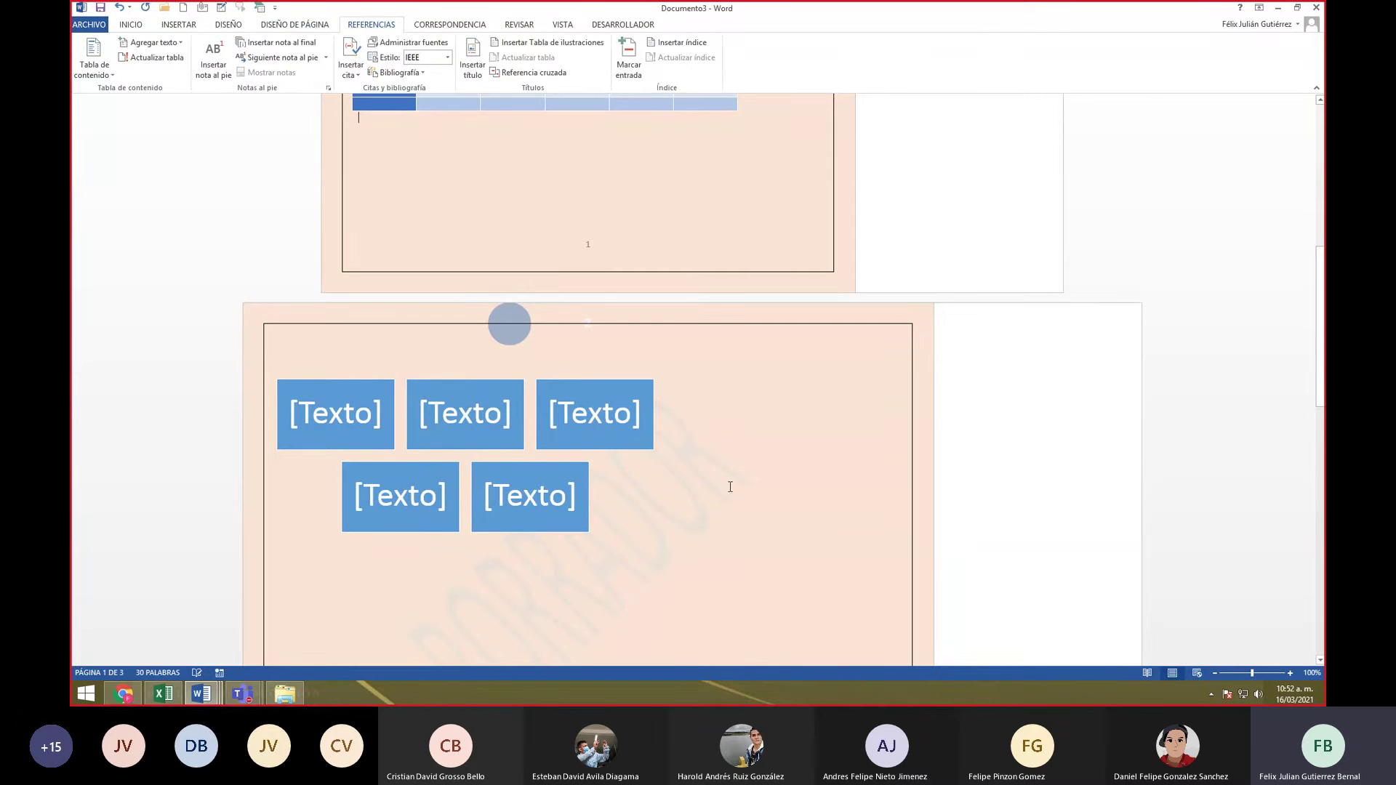
pyautogui.scroll(5, 724, 477)
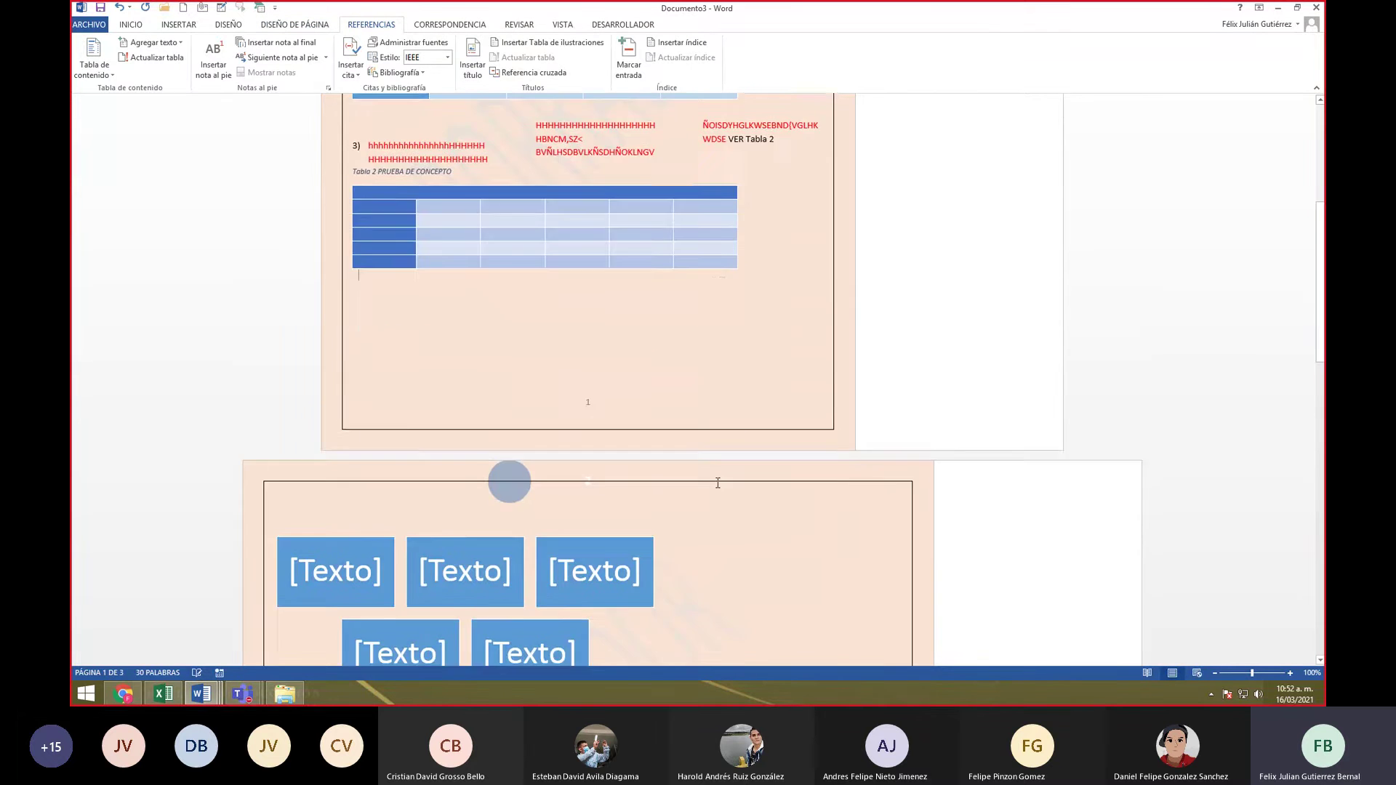
pyautogui.scroll(-10, 716, 476)
pyautogui.scroll(-4, 726, 499)
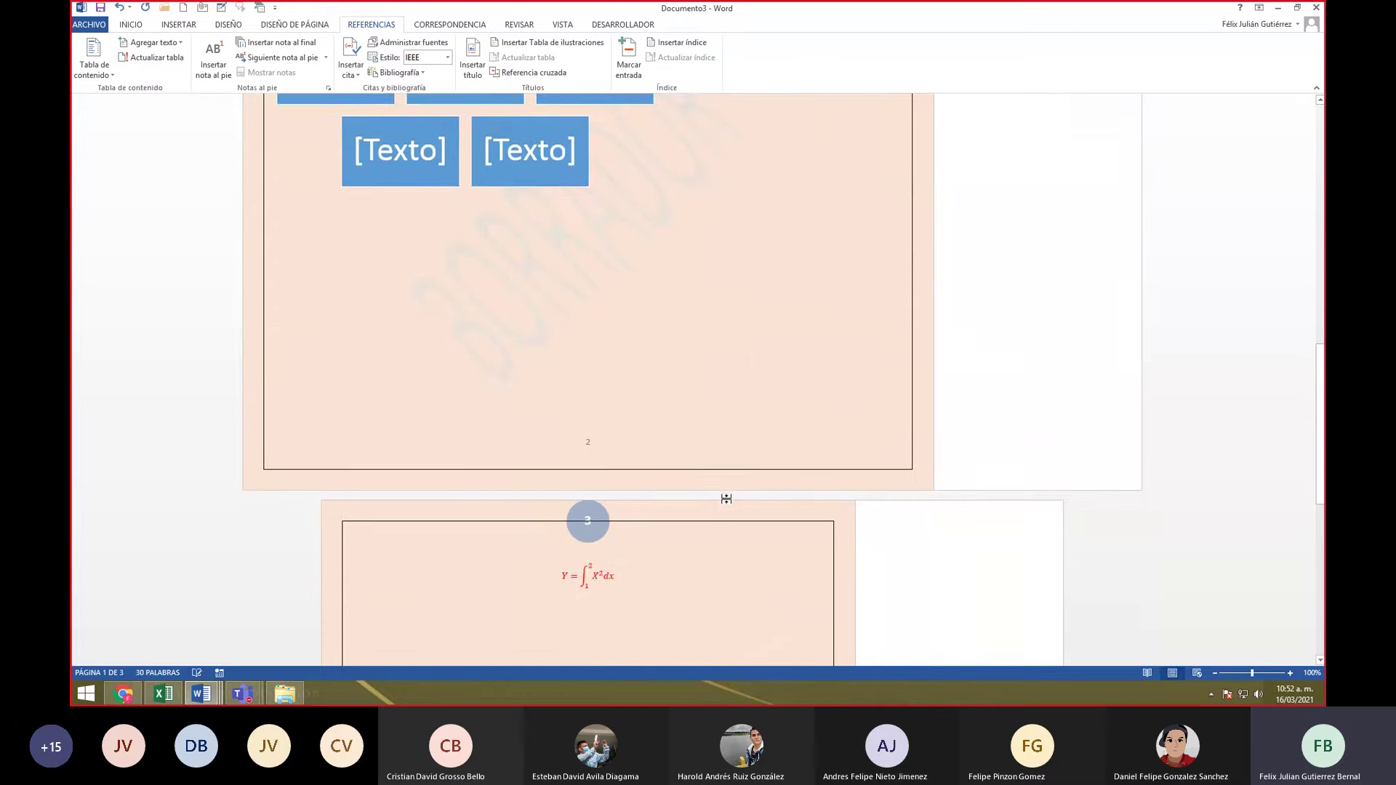
pyautogui.click(627, 421)
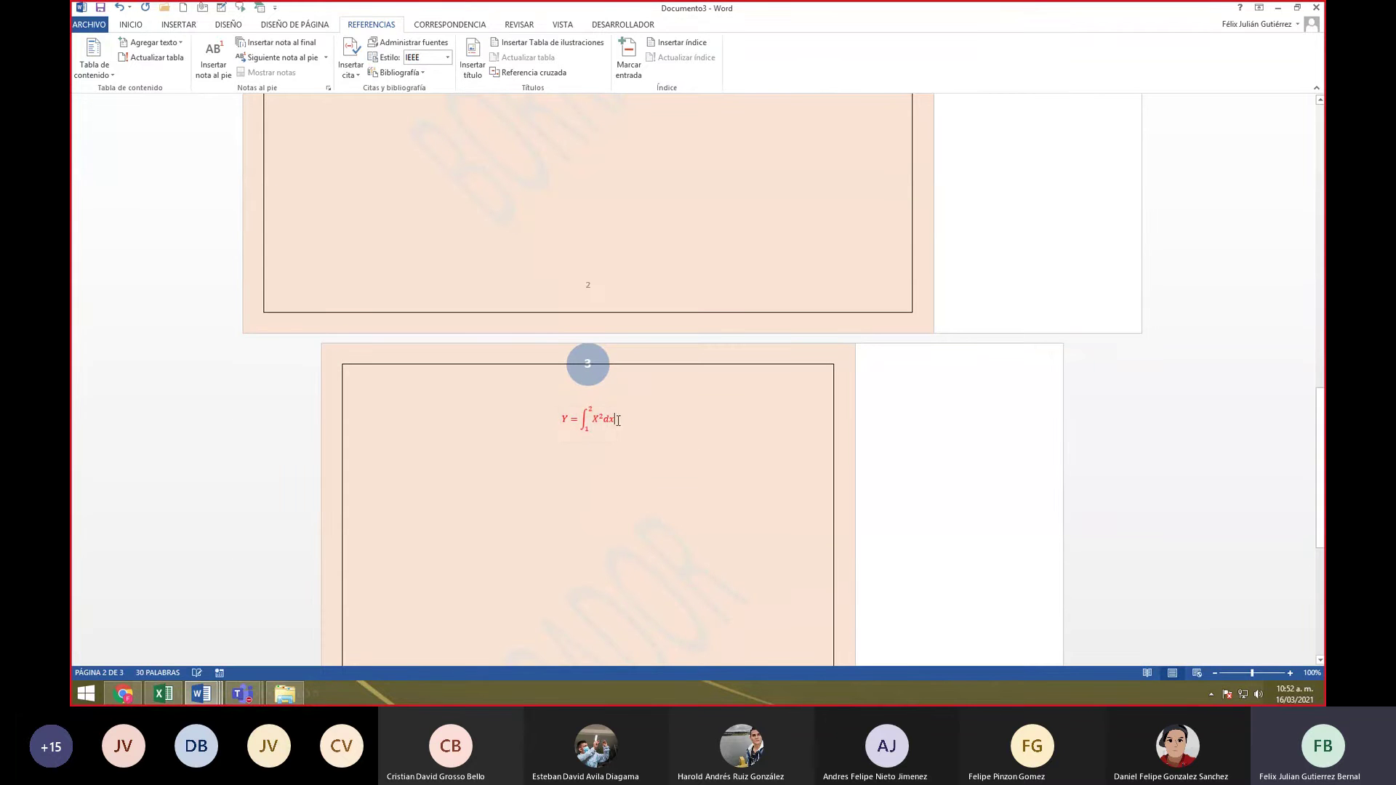
pyautogui.moveTo(618, 420); pyautogui.dragTo(561, 422)
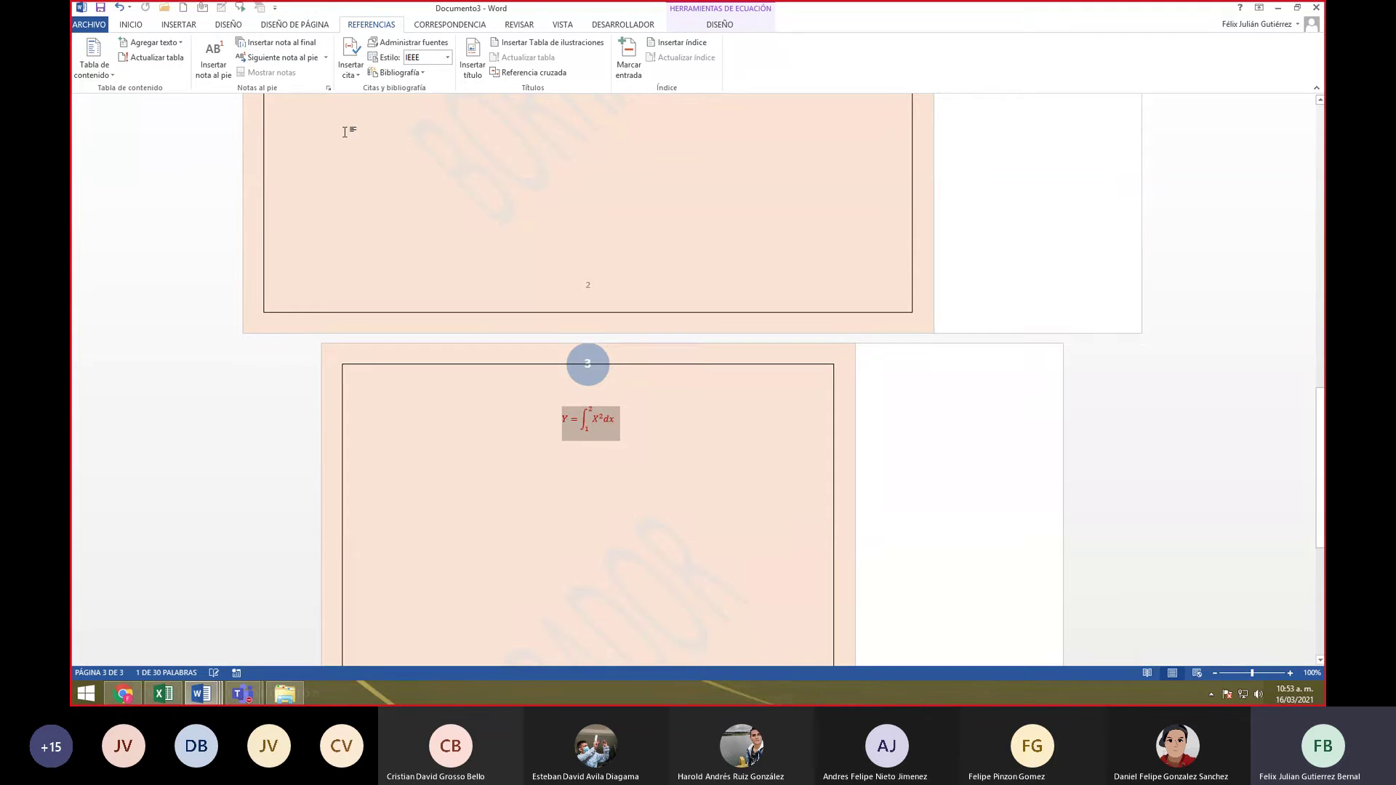
pyautogui.click(216, 75)
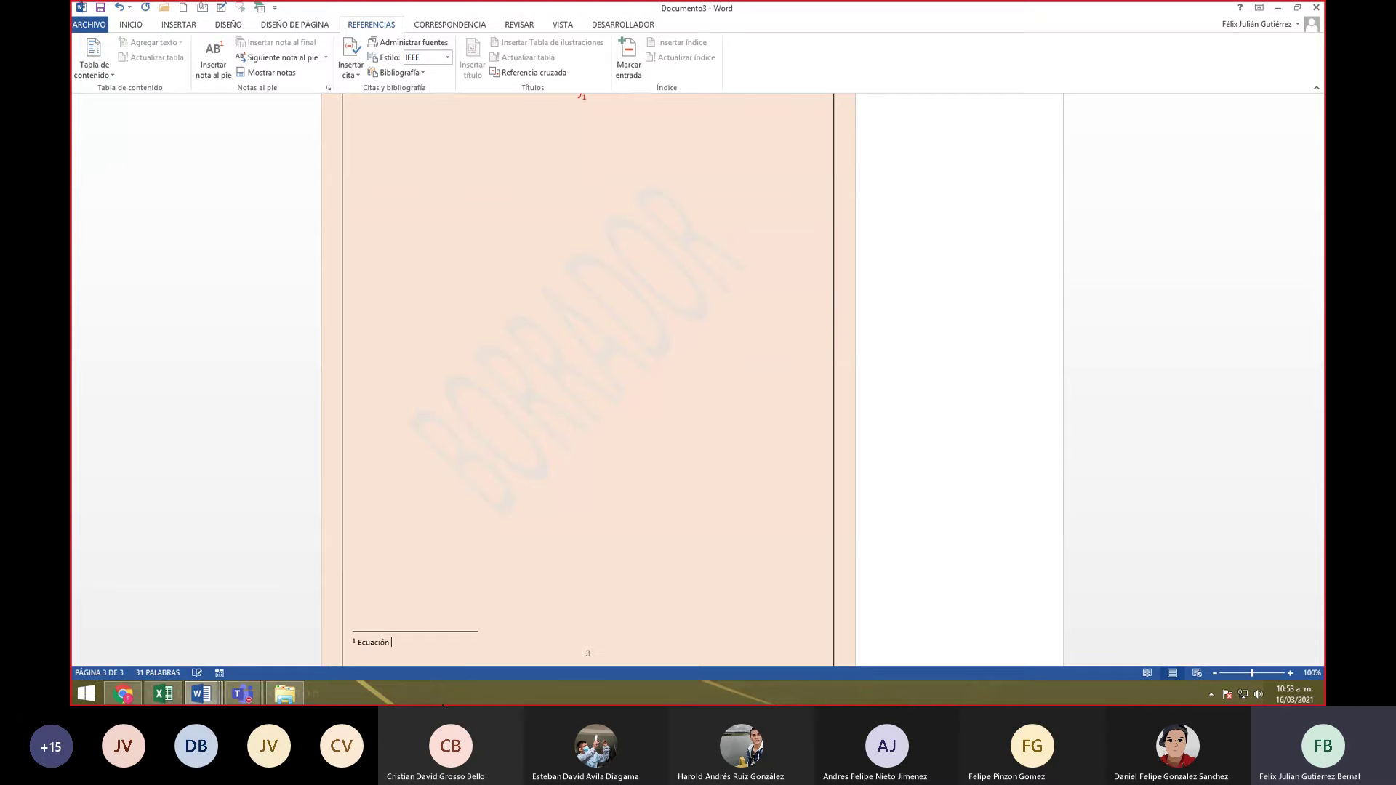
pyautogui.write('Ecuación integral..sv')
pyautogui.doubleClick(737, 499)
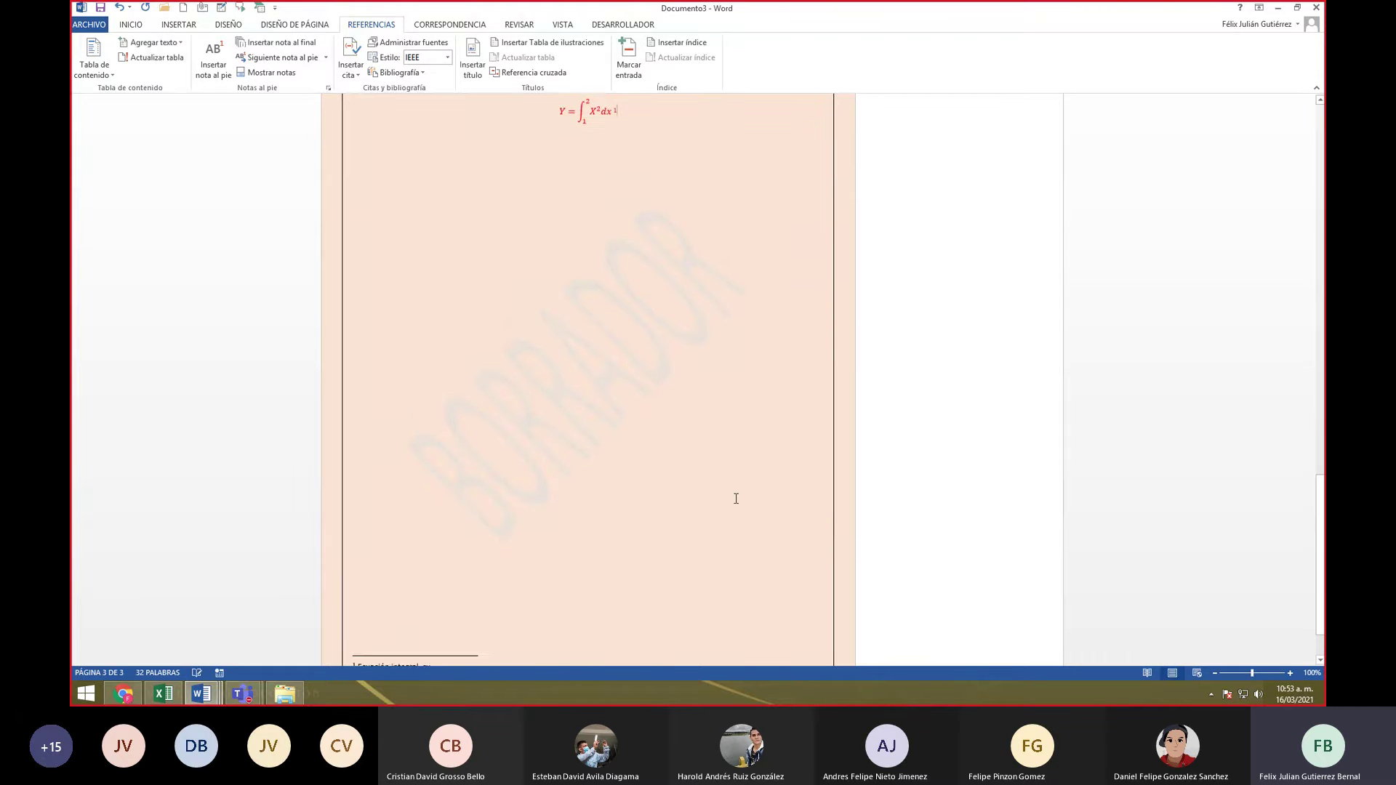
# - Place the cursor after the integral equation on page 3 and choose IEEE 2006 as the citation style
pyautogui.scroll(-2, 737, 499)
pyautogui.scroll(5, 591, 270)
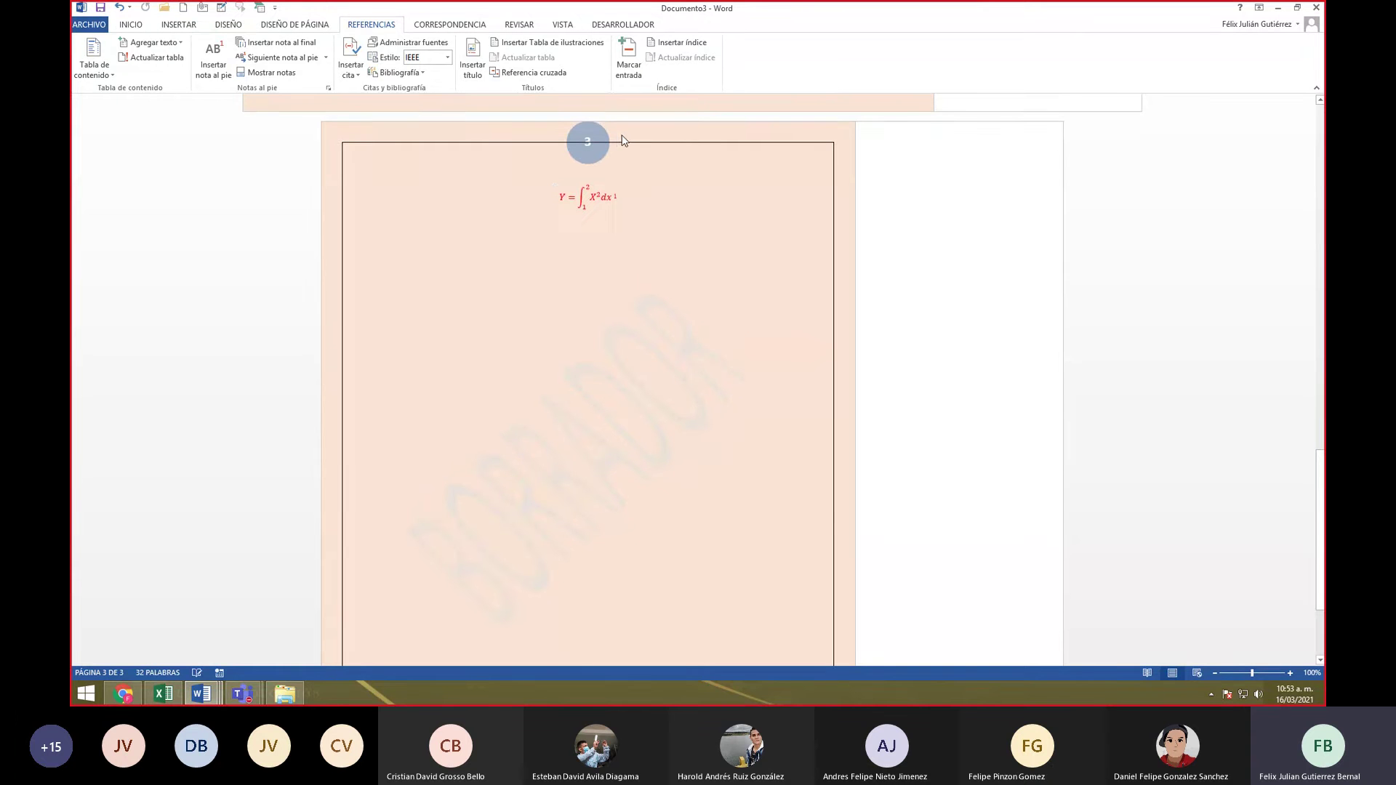
pyautogui.click(625, 201)
pyautogui.click(629, 203)
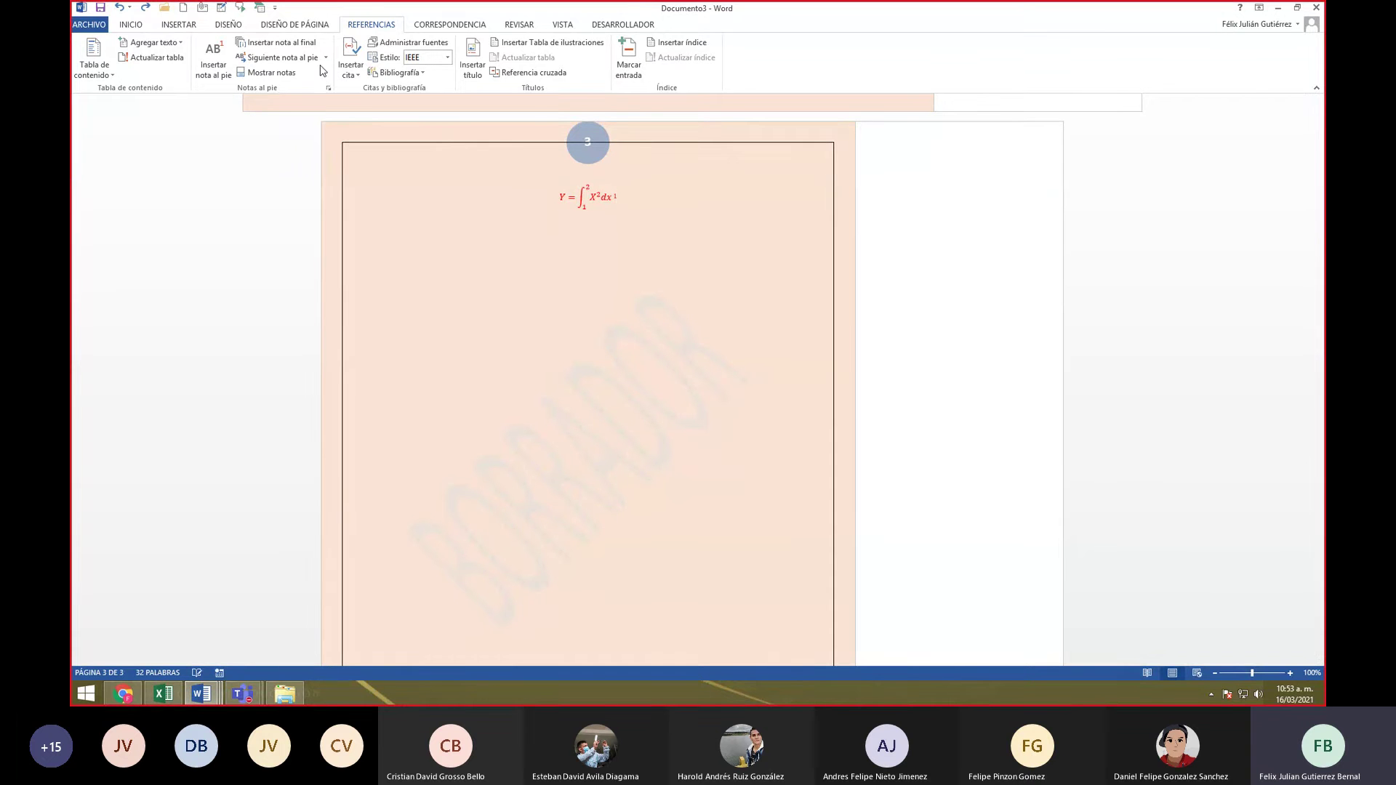
pyautogui.click(447, 58)
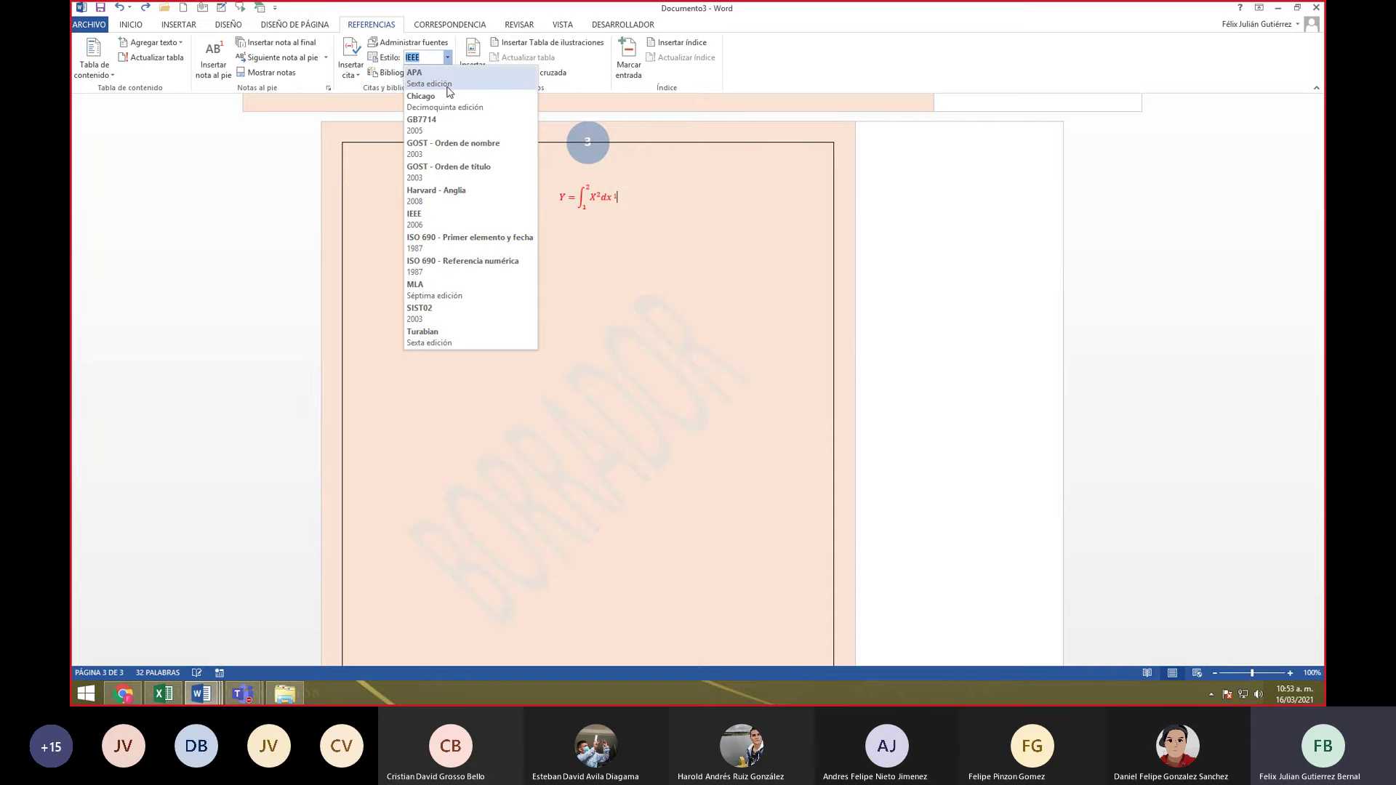
pyautogui.click(446, 211)
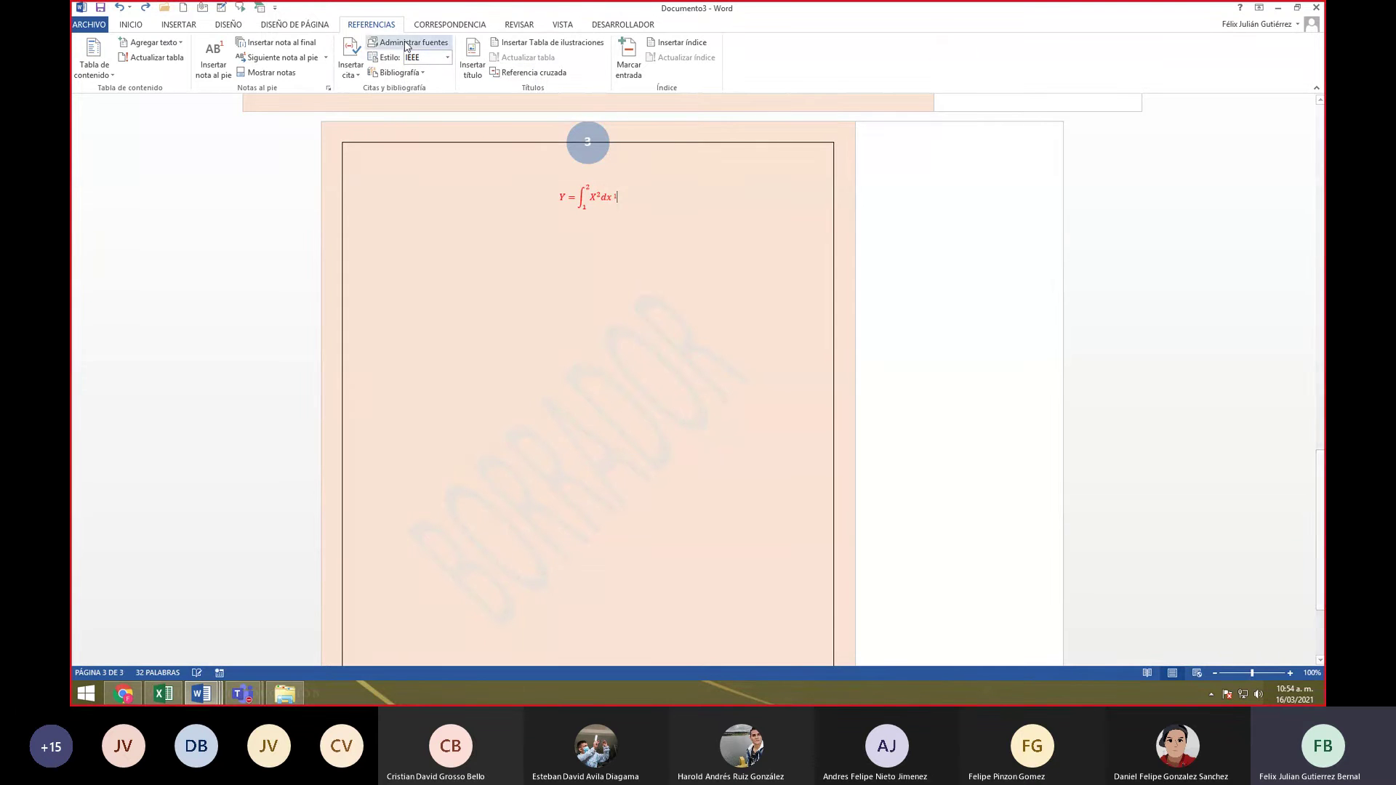
# - Start a new citation source for the equation and set its source type to Sitio web
pyautogui.click(350, 67)
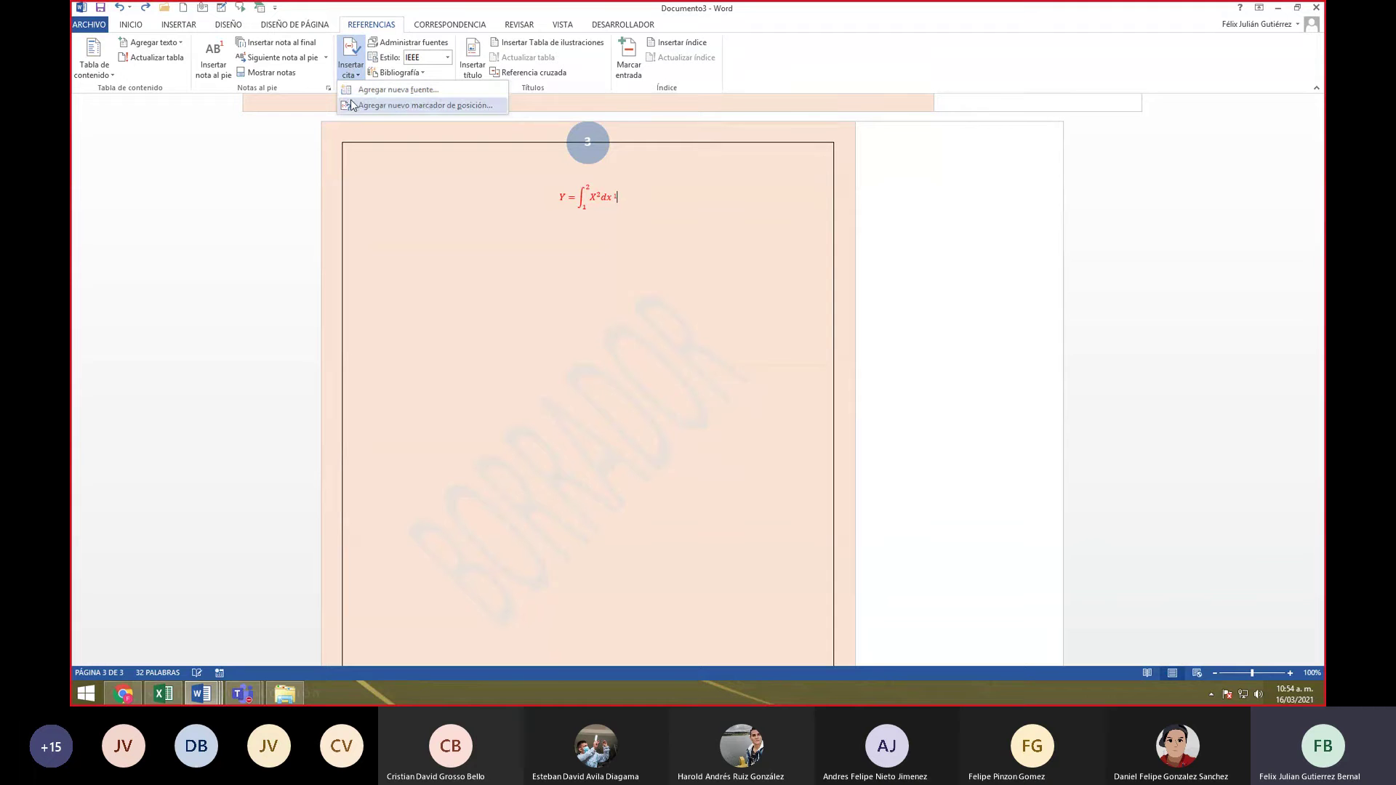
pyautogui.click(402, 95)
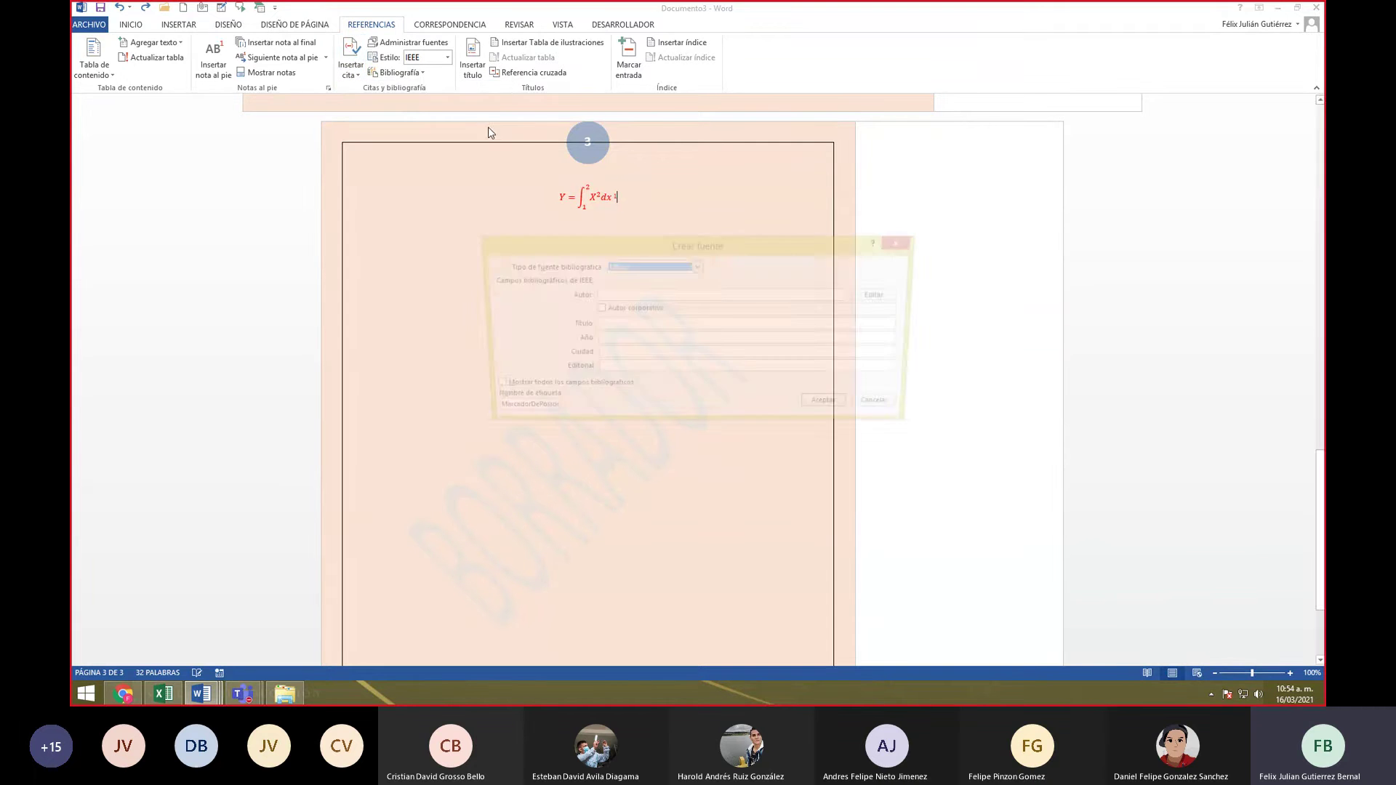
pyautogui.click(704, 266)
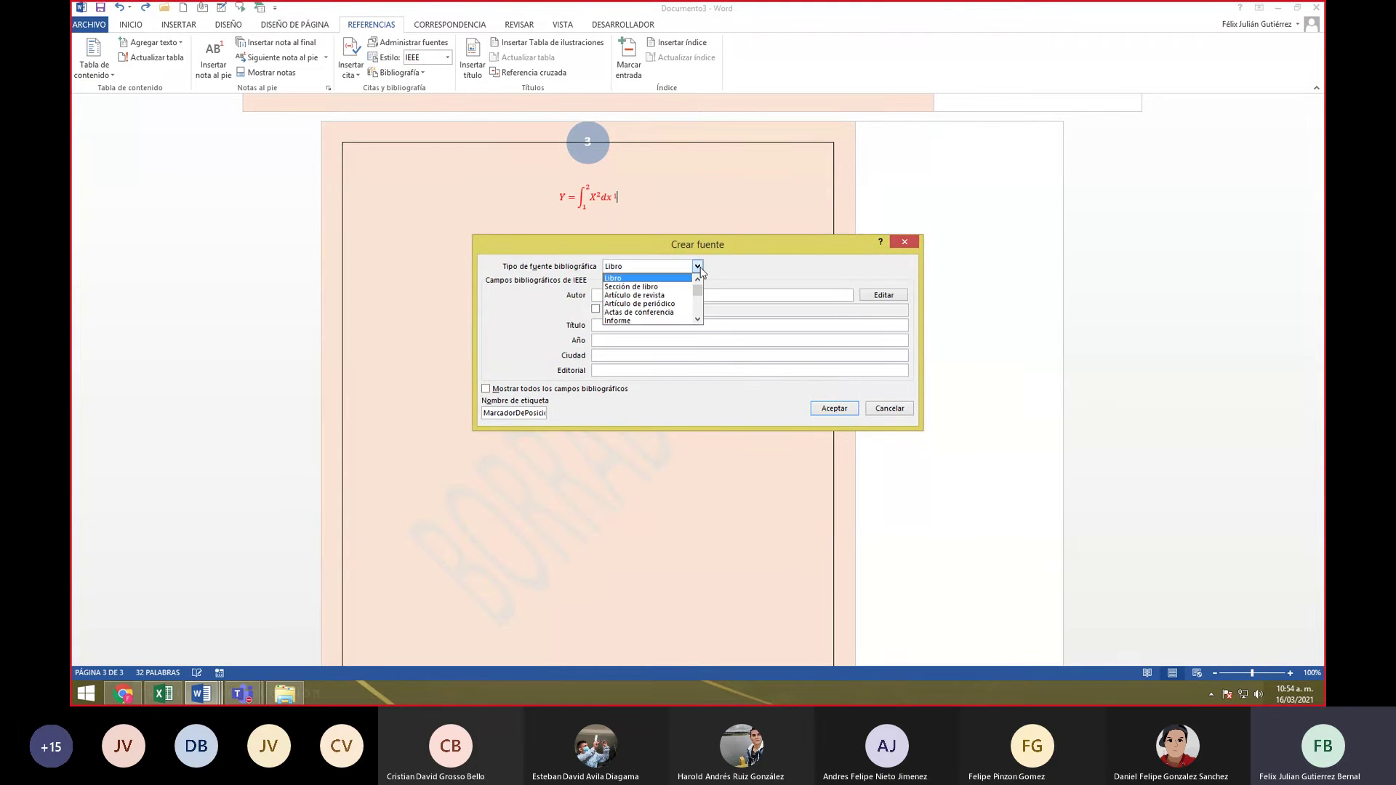
pyautogui.scroll(-2, 676, 298)
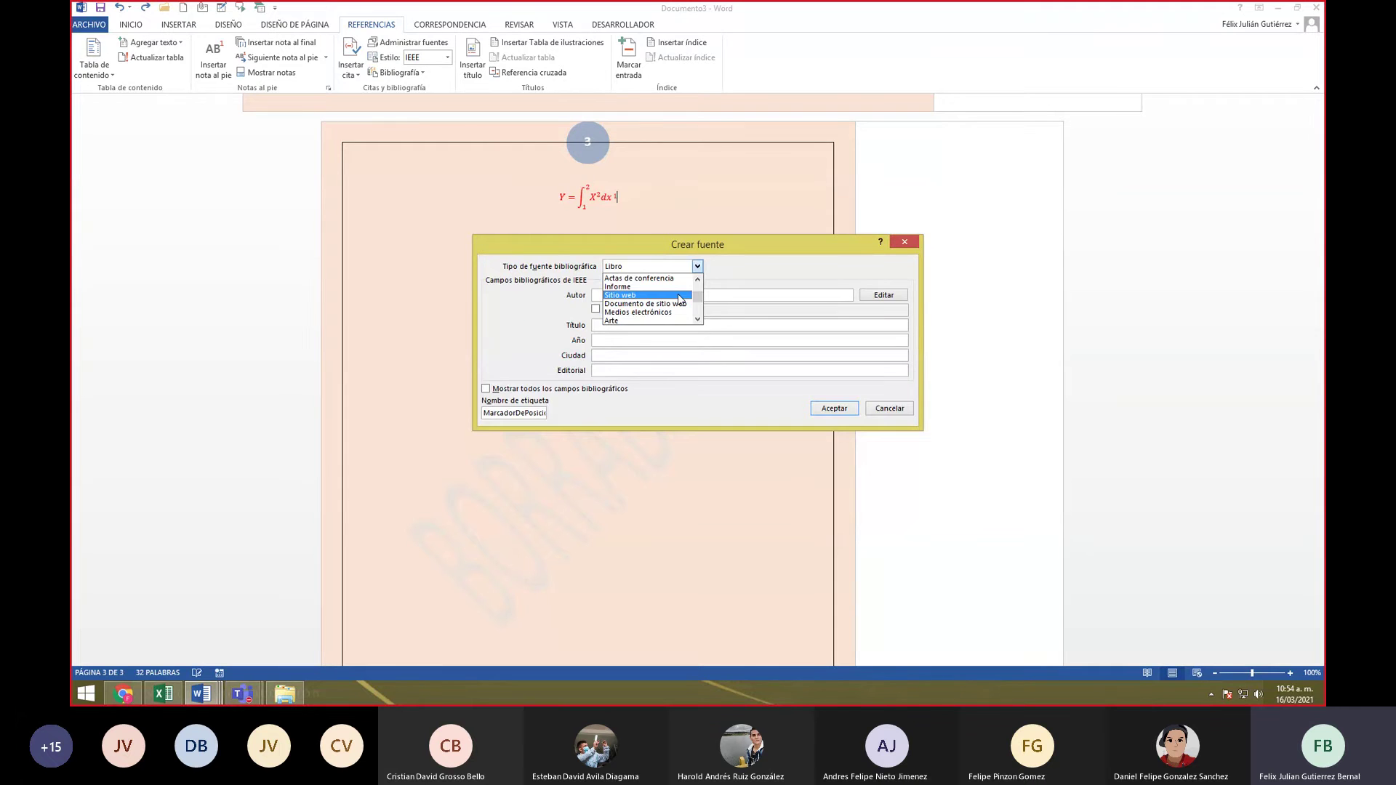
pyautogui.click(679, 296)
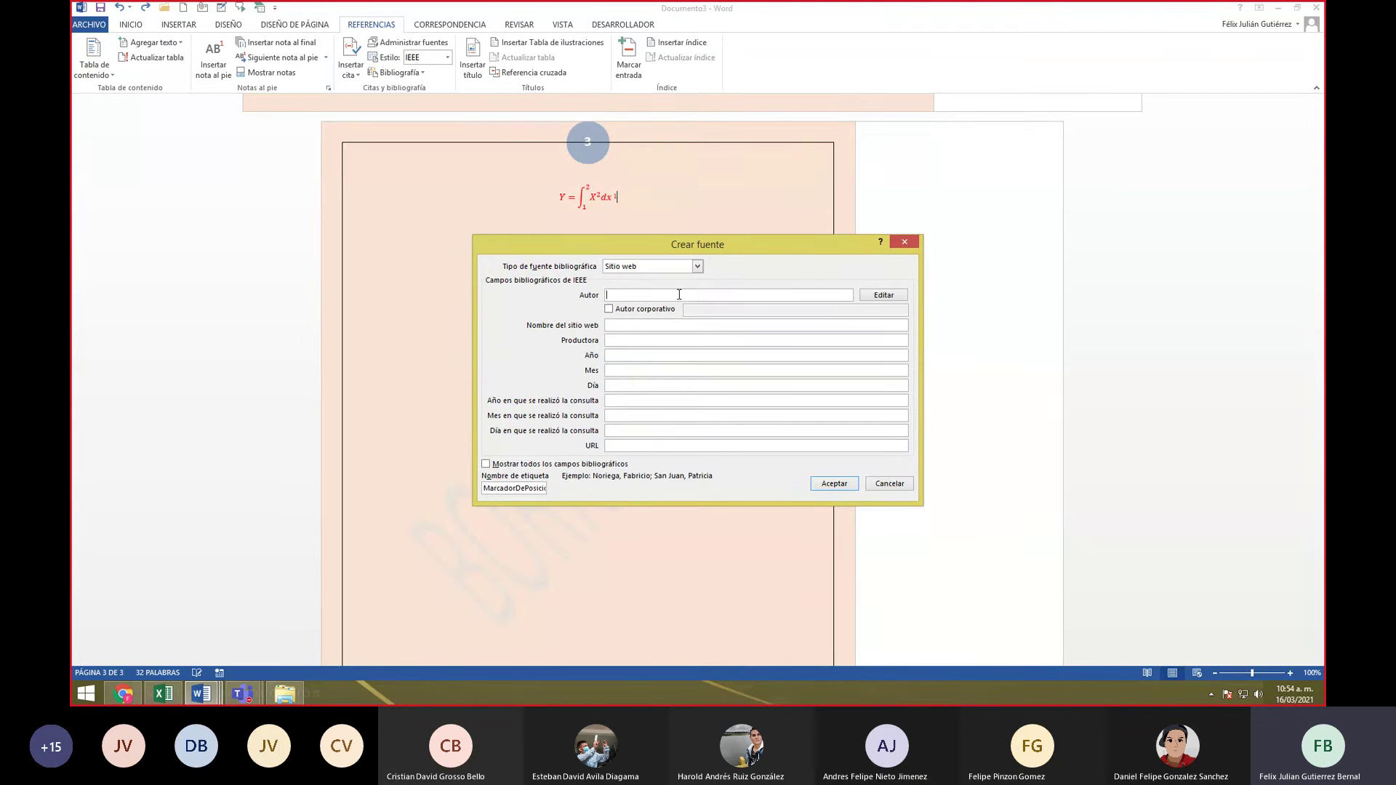
# - Enter google as the source's author and website name, and 1994 as its producer and year
pyautogui.click(679, 295)
pyautogui.write('google')
pyautogui.click(669, 329)
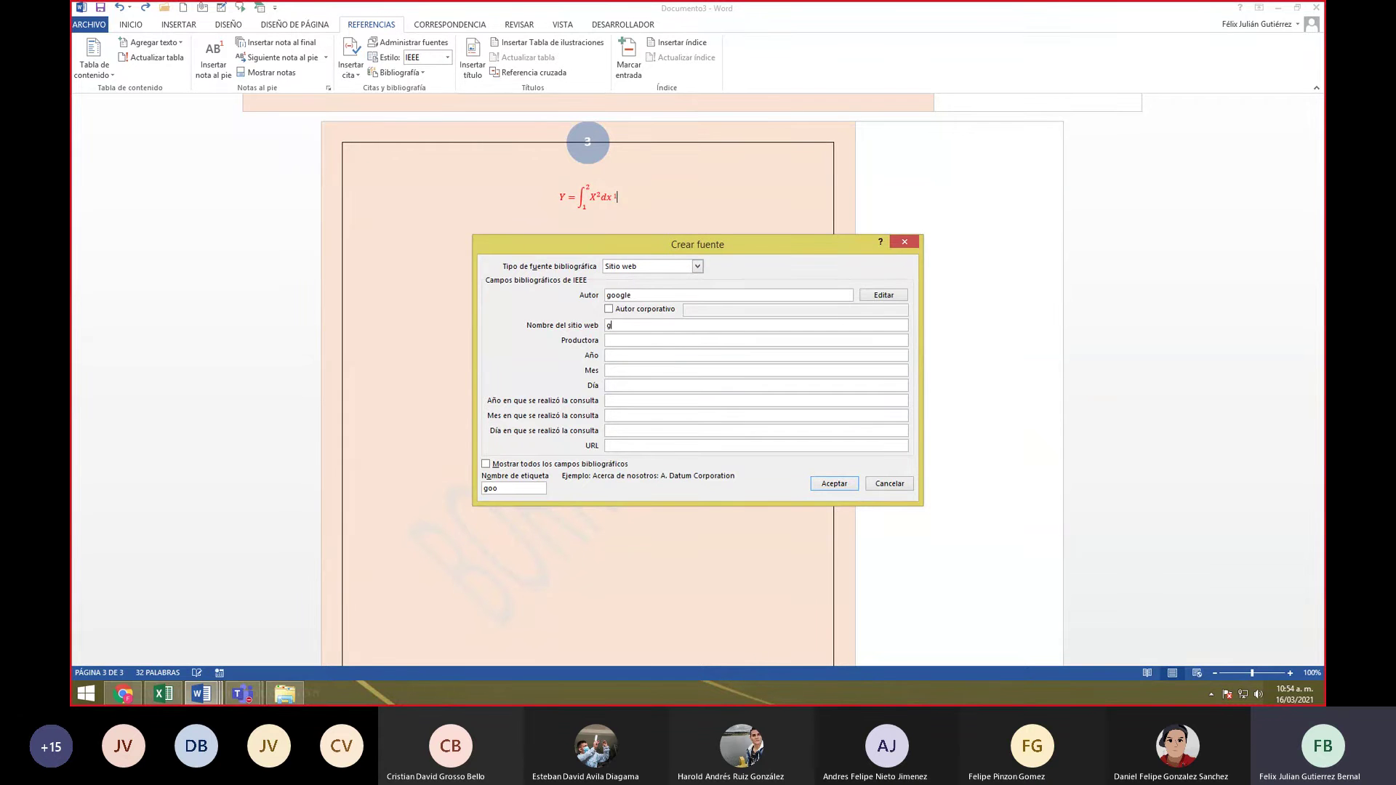
pyautogui.click(657, 341)
pyautogui.write('1994')
pyautogui.click(705, 353)
pyautogui.write('199')
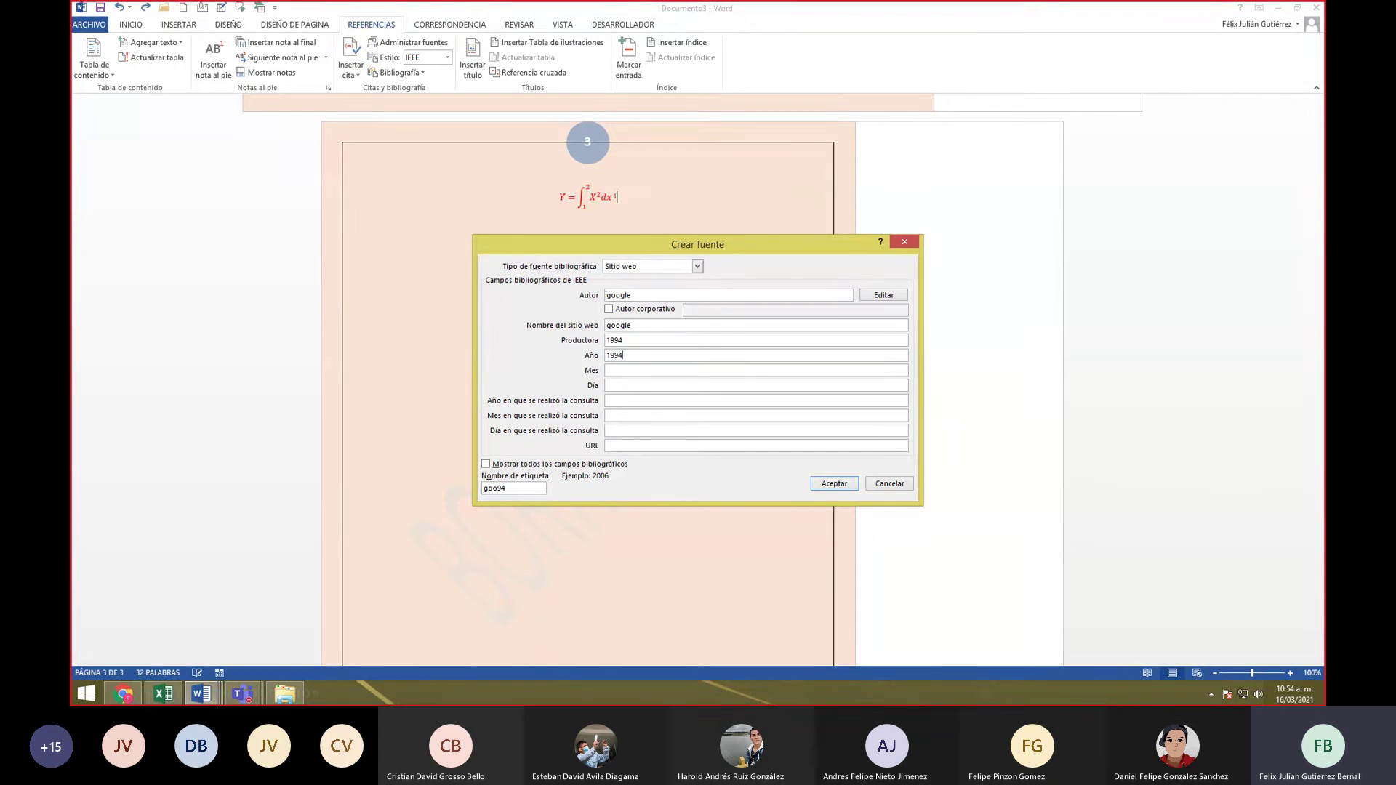
pyautogui.press('Tab')
pyautogui.press('Tab')
pyautogui.press('Tab')
pyautogui.write('202')
pyautogui.press('Tab')
pyautogui.press('Tab')
pyautogui.click(662, 443)
pyautogui.write('www.google.com')
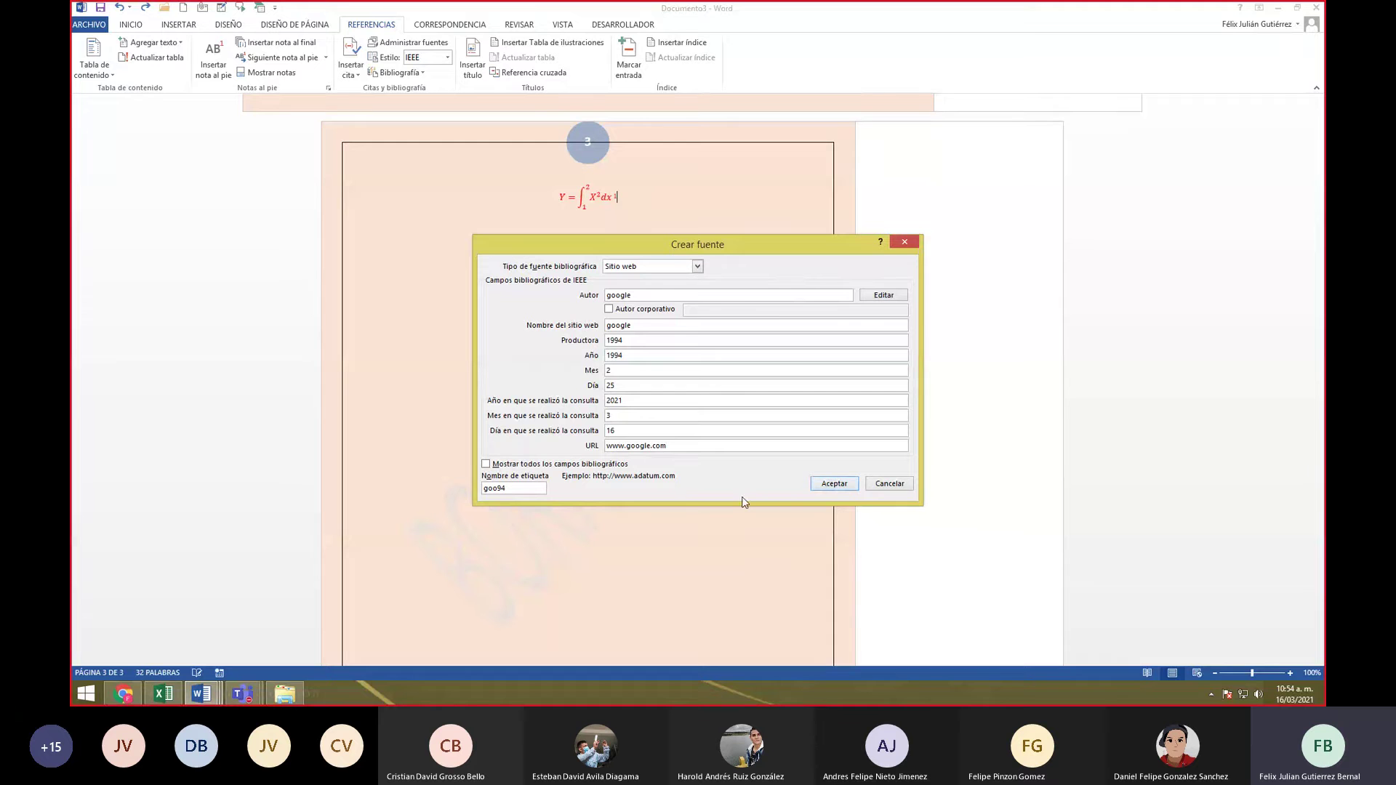
pyautogui.moveTo(506, 489); pyautogui.dragTo(479, 496)
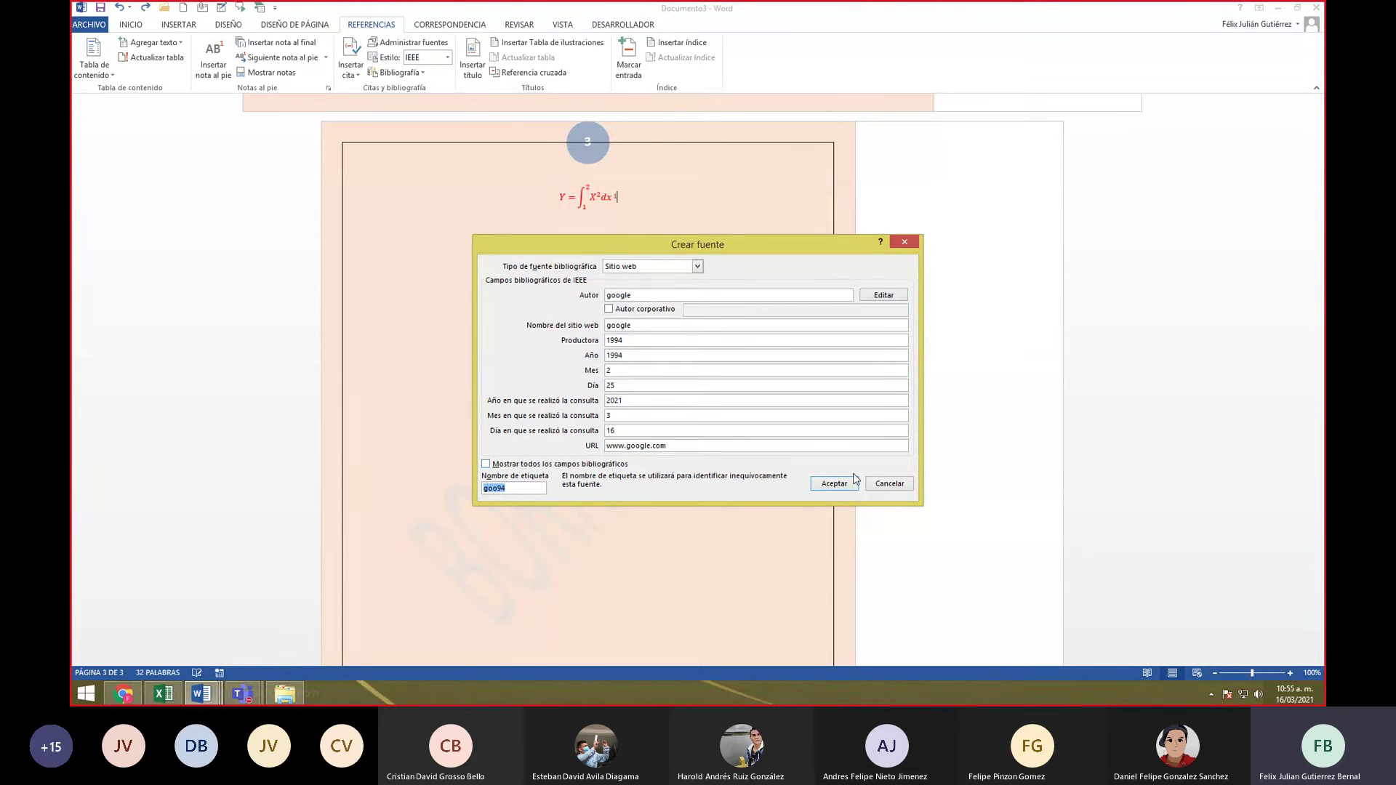
pyautogui.click(833, 484)
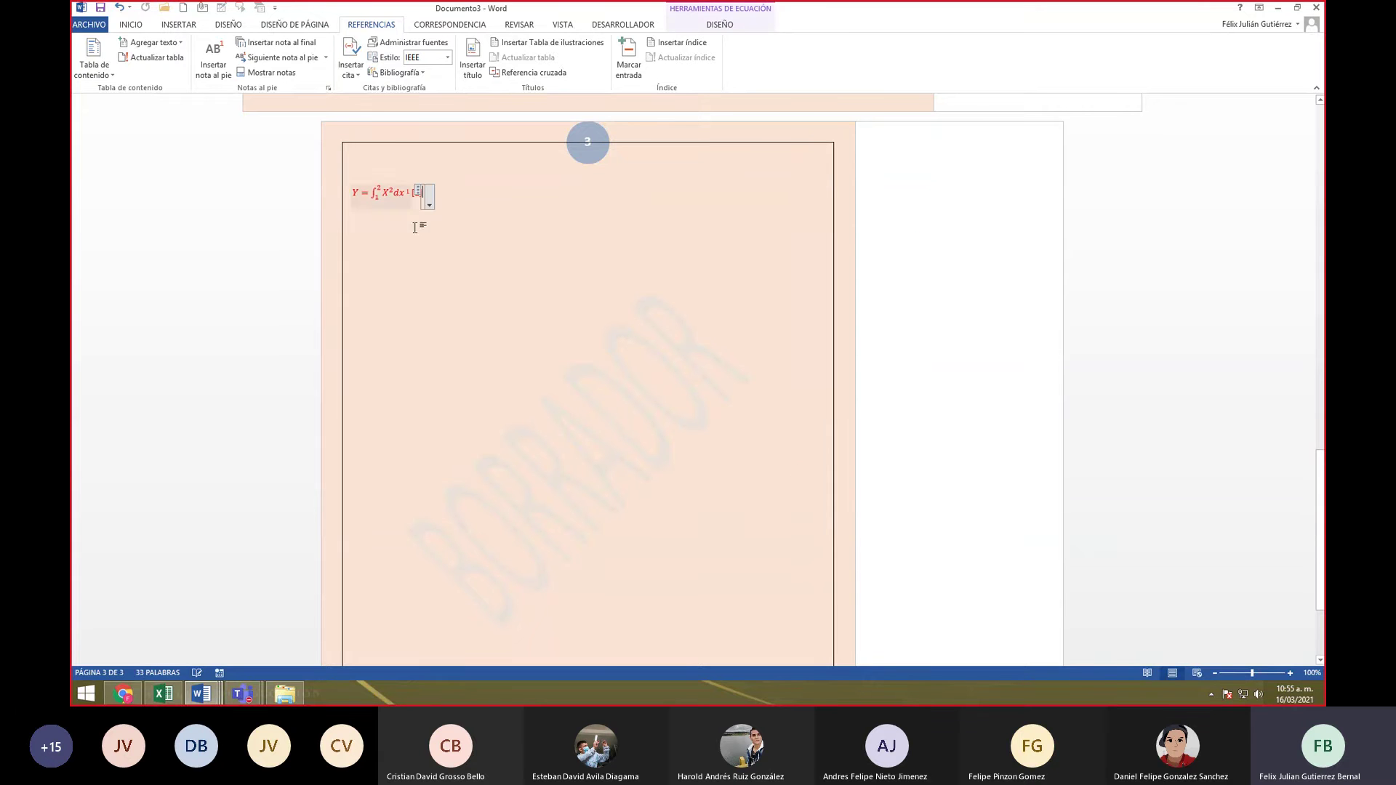
pyautogui.click(486, 192)
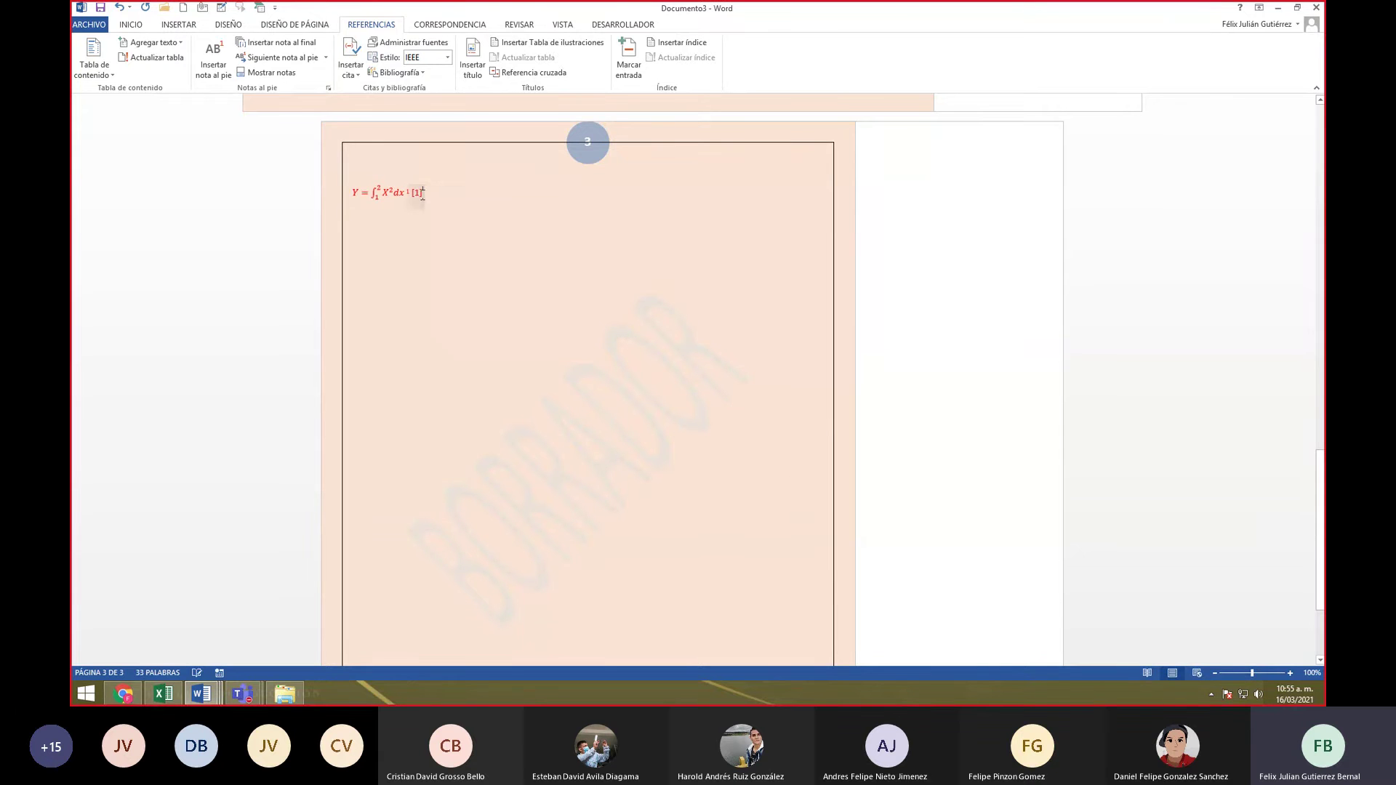
# - Try the APA, Chicago and Turabian citation styles on the equation's citation and switch back to IEEE
pyautogui.click(439, 56)
pyautogui.click(448, 57)
pyautogui.click(429, 77)
pyautogui.click(448, 57)
pyautogui.click(420, 99)
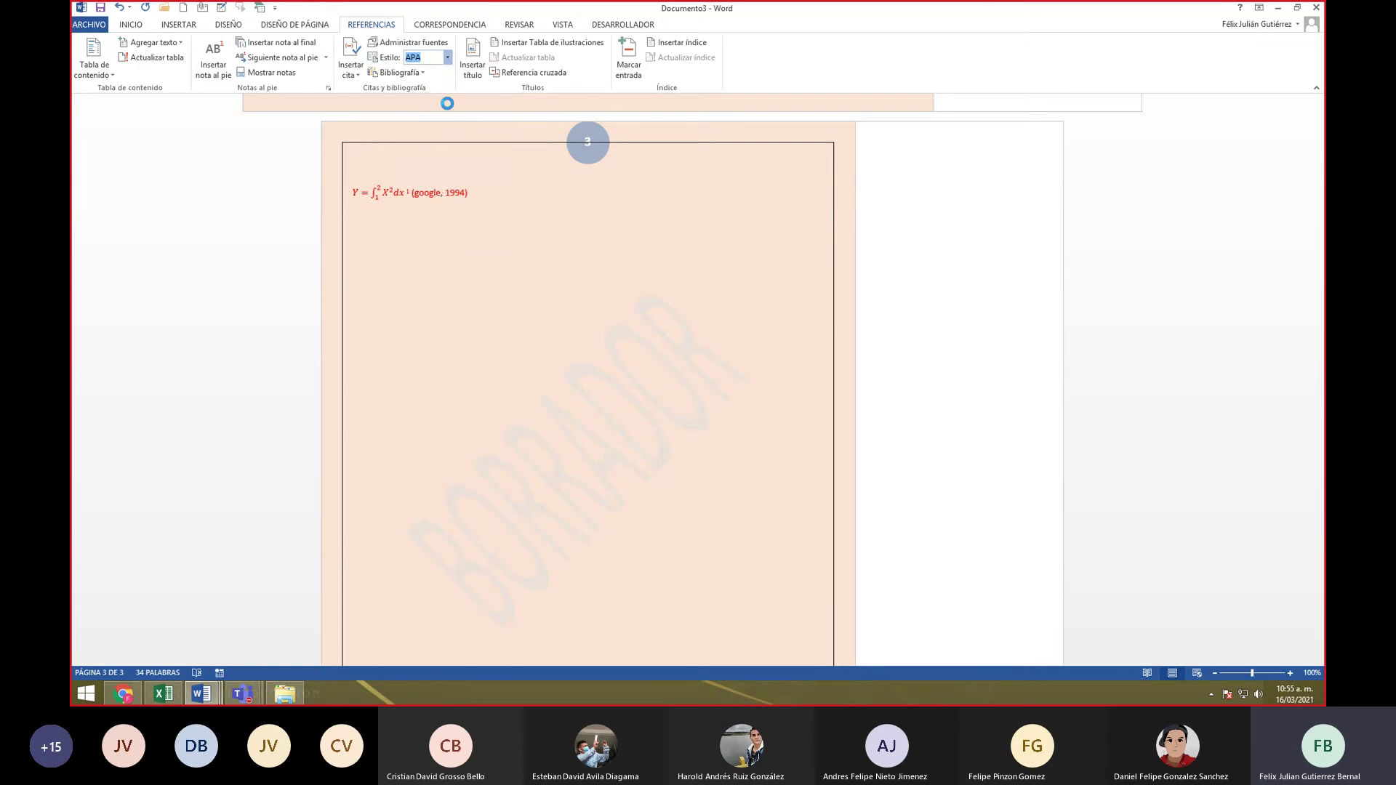
pyautogui.click(436, 57)
pyautogui.click(448, 60)
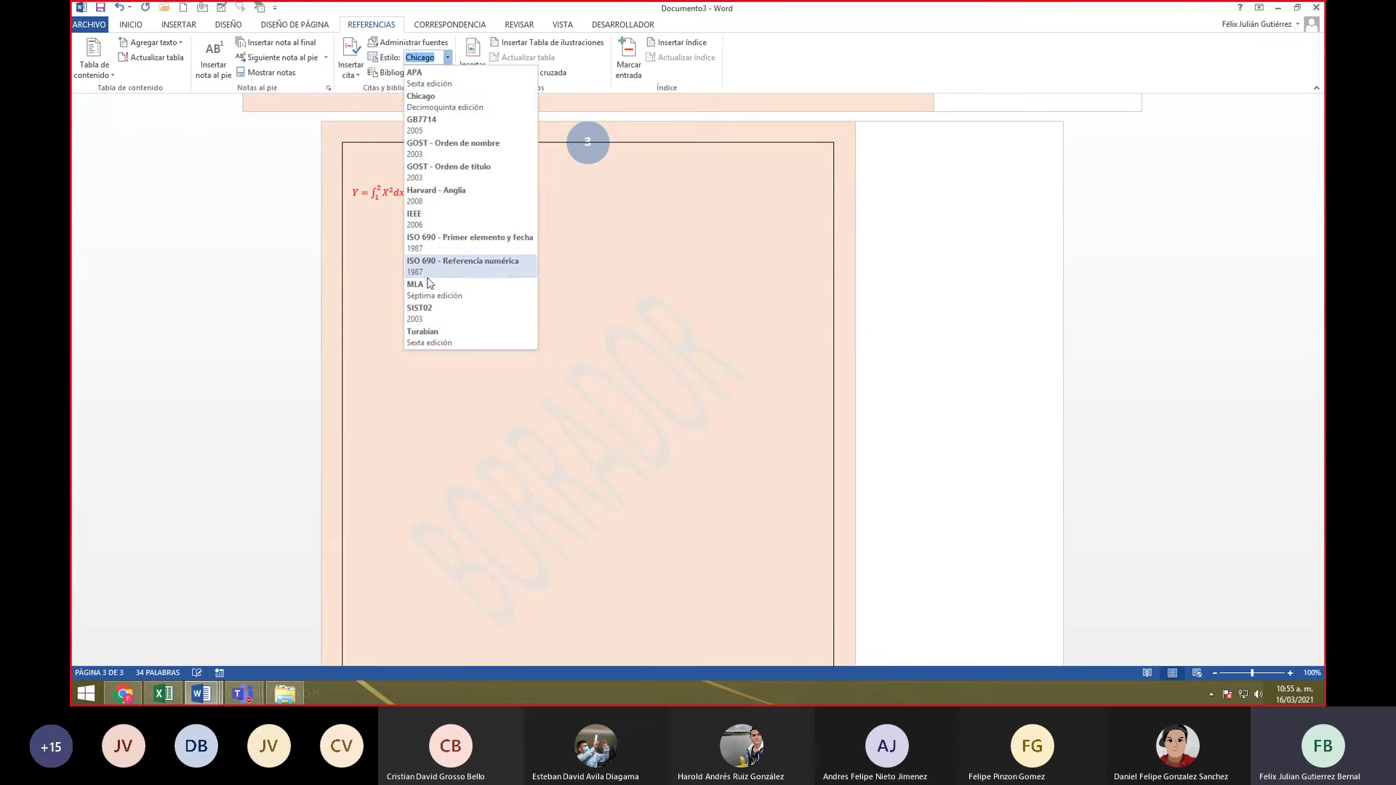
pyautogui.click(455, 339)
pyautogui.click(439, 57)
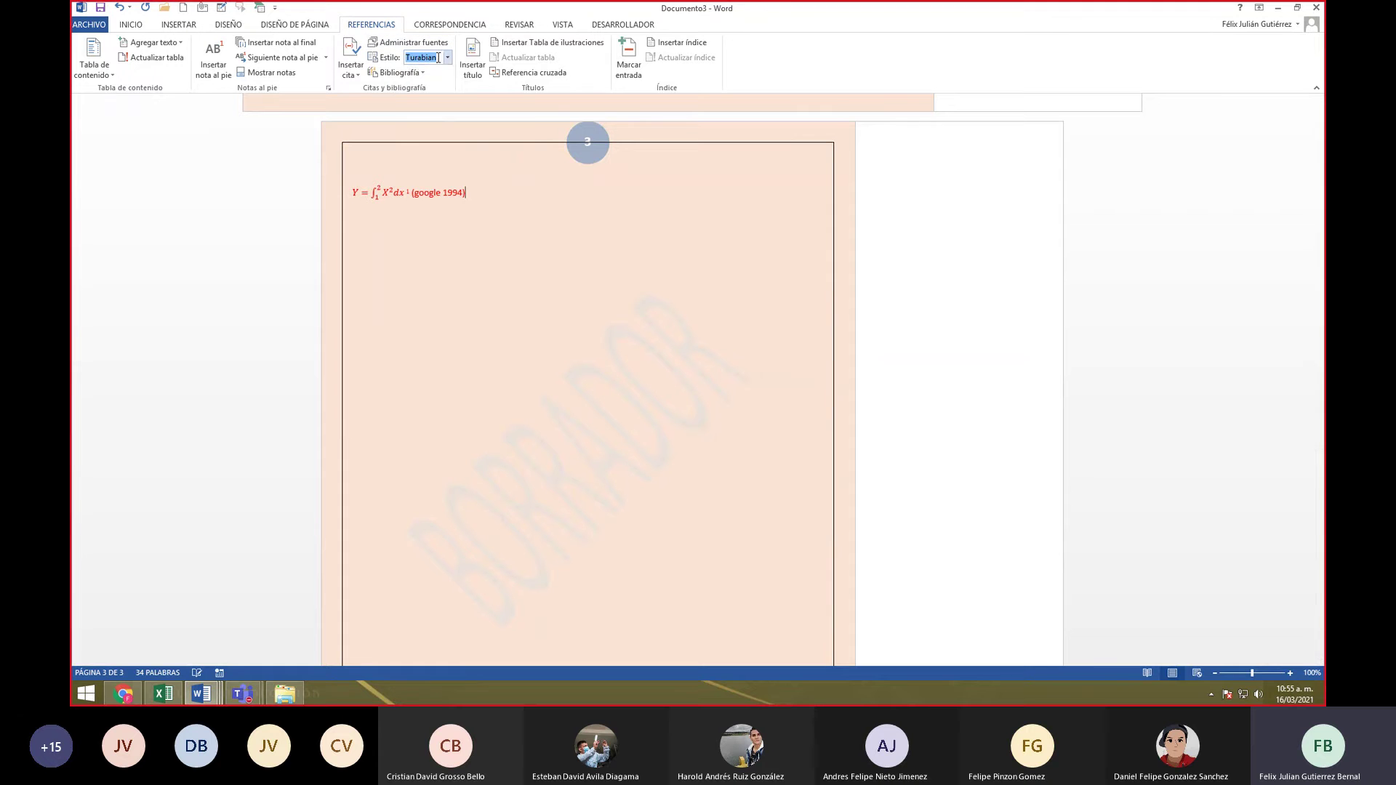
pyautogui.click(447, 58)
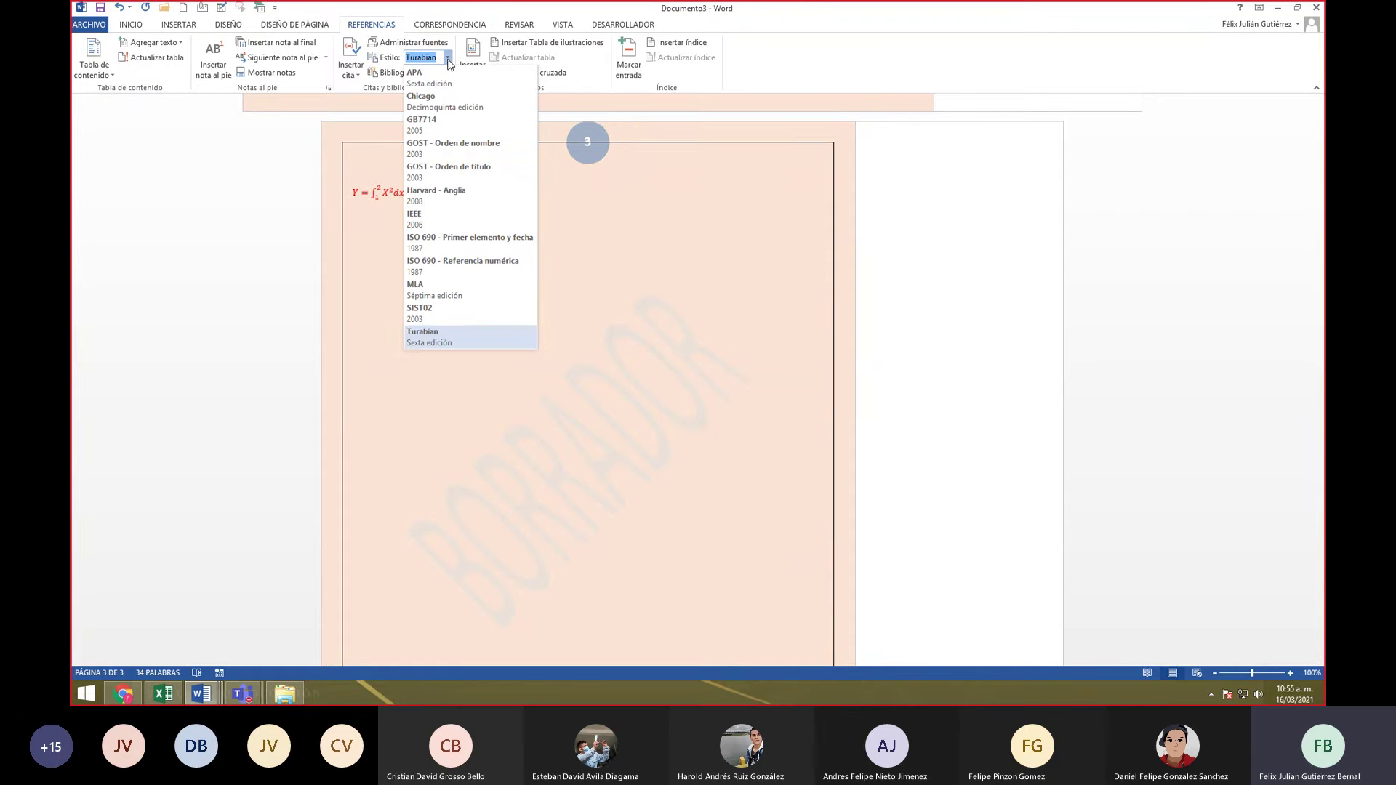
pyautogui.click(445, 208)
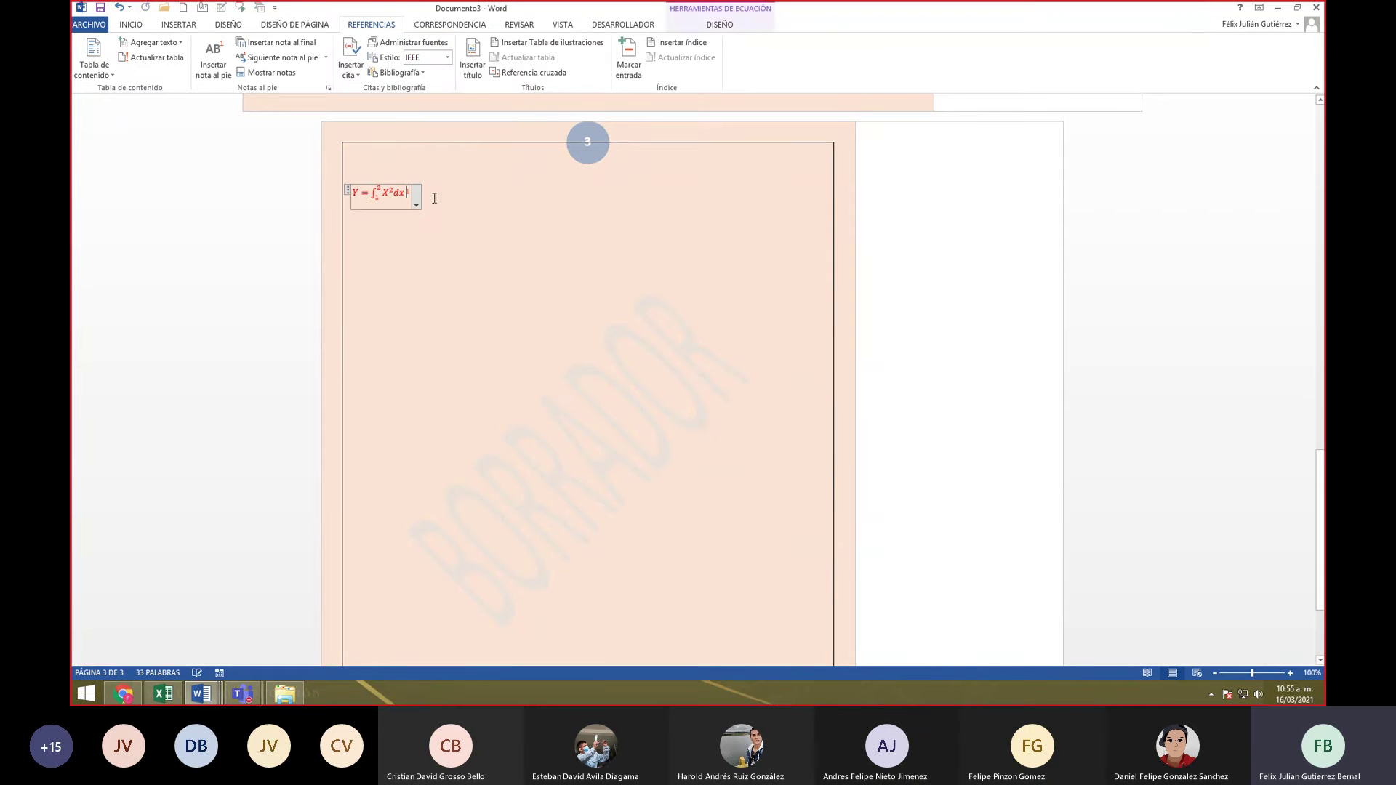
# - Copy the 2017 source "Carta de Smith en Matlab" from the general source list to the document's current list
pyautogui.click(387, 188)
pyautogui.click(409, 42)
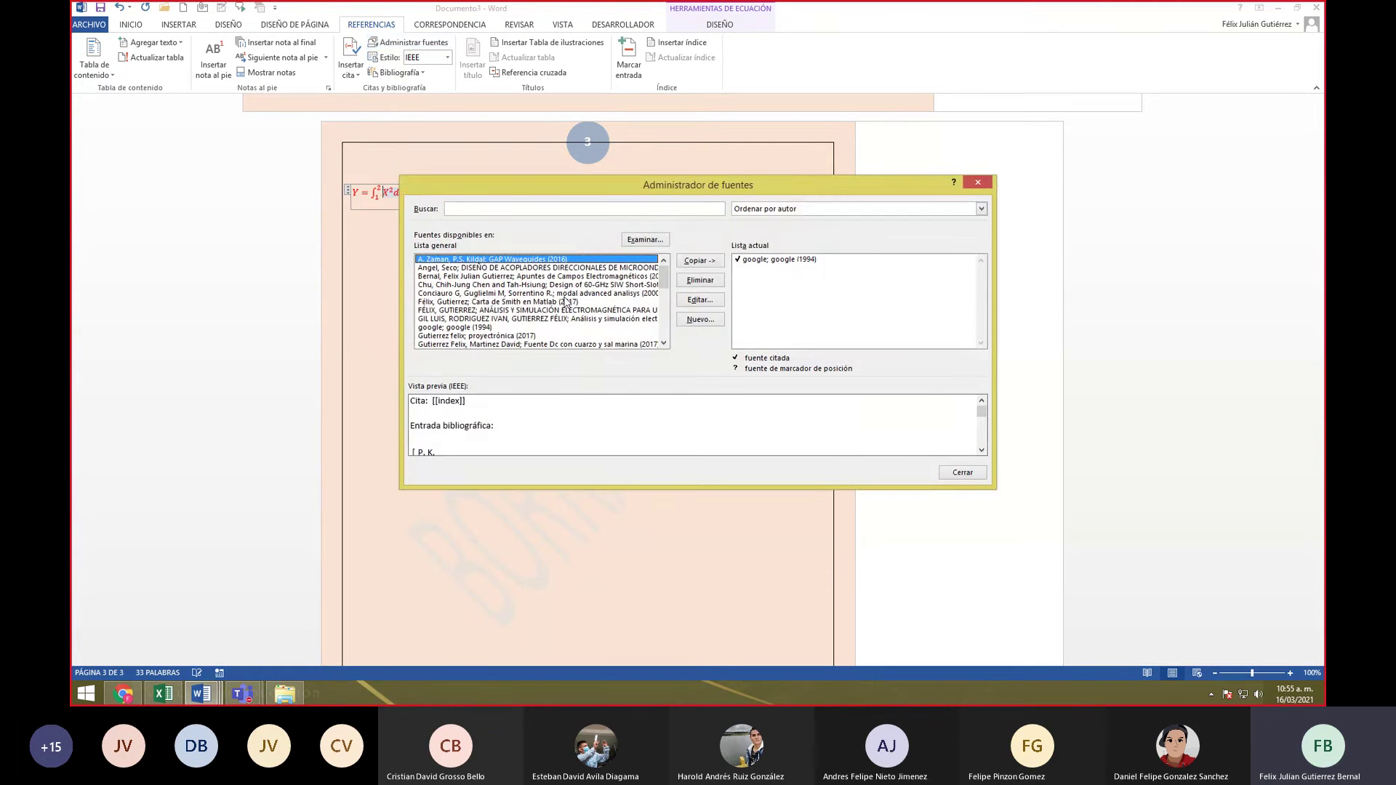
pyautogui.press('Down')
pyautogui.click(515, 302)
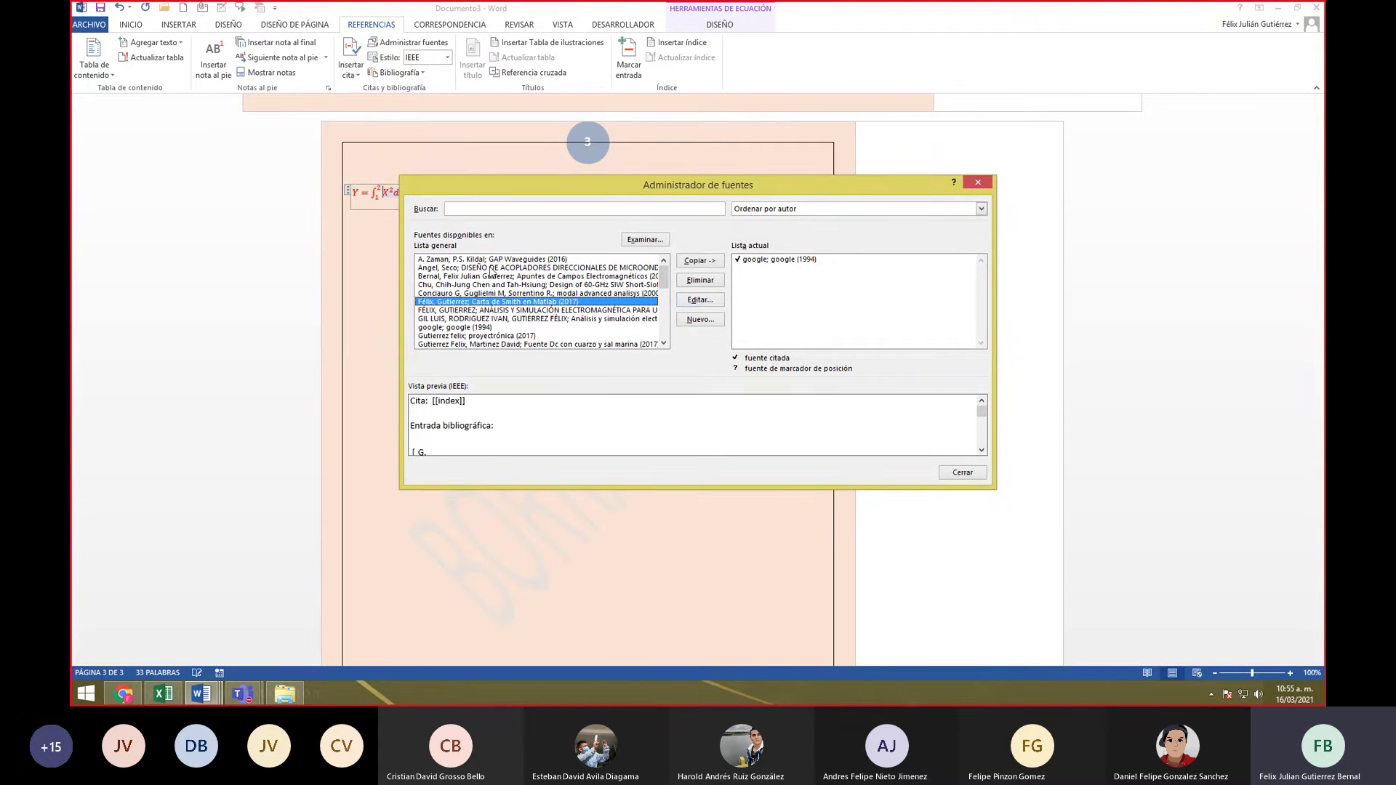
pyautogui.moveTo(662, 280)
pyautogui.mouseDown()
pyautogui.moveTo(669, 345)
pyautogui.moveTo(651, 266)
pyautogui.mouseUp()
pyautogui.click(707, 261)
pyautogui.click(808, 262)
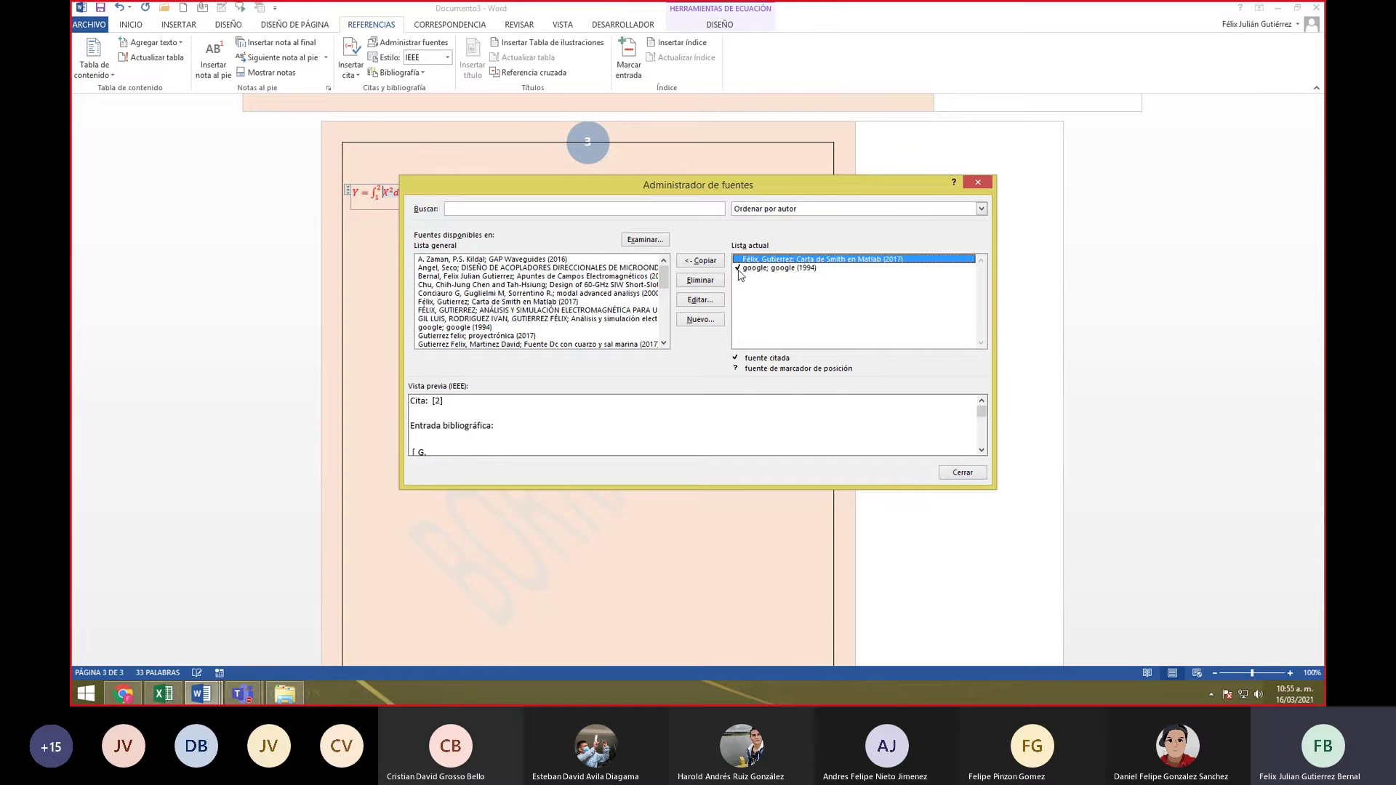
pyautogui.click(964, 474)
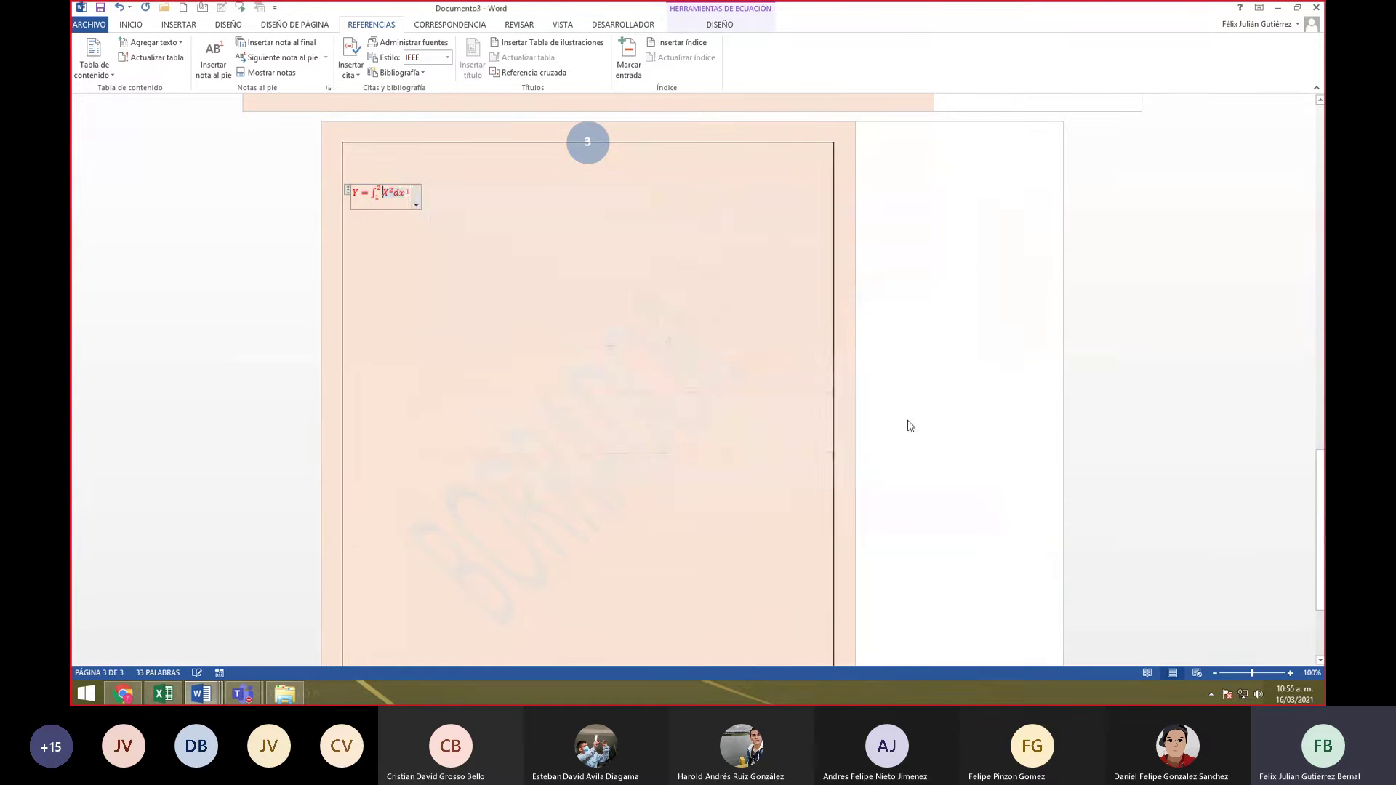
# - Add the line "mnaklñjvkjasnvñjoshdgl" below the equation and cite the source "Carta de Smith en Matlab" after it
pyautogui.click(582, 224)
pyautogui.write('mnaklñjvkjasnvñjoshdgl')
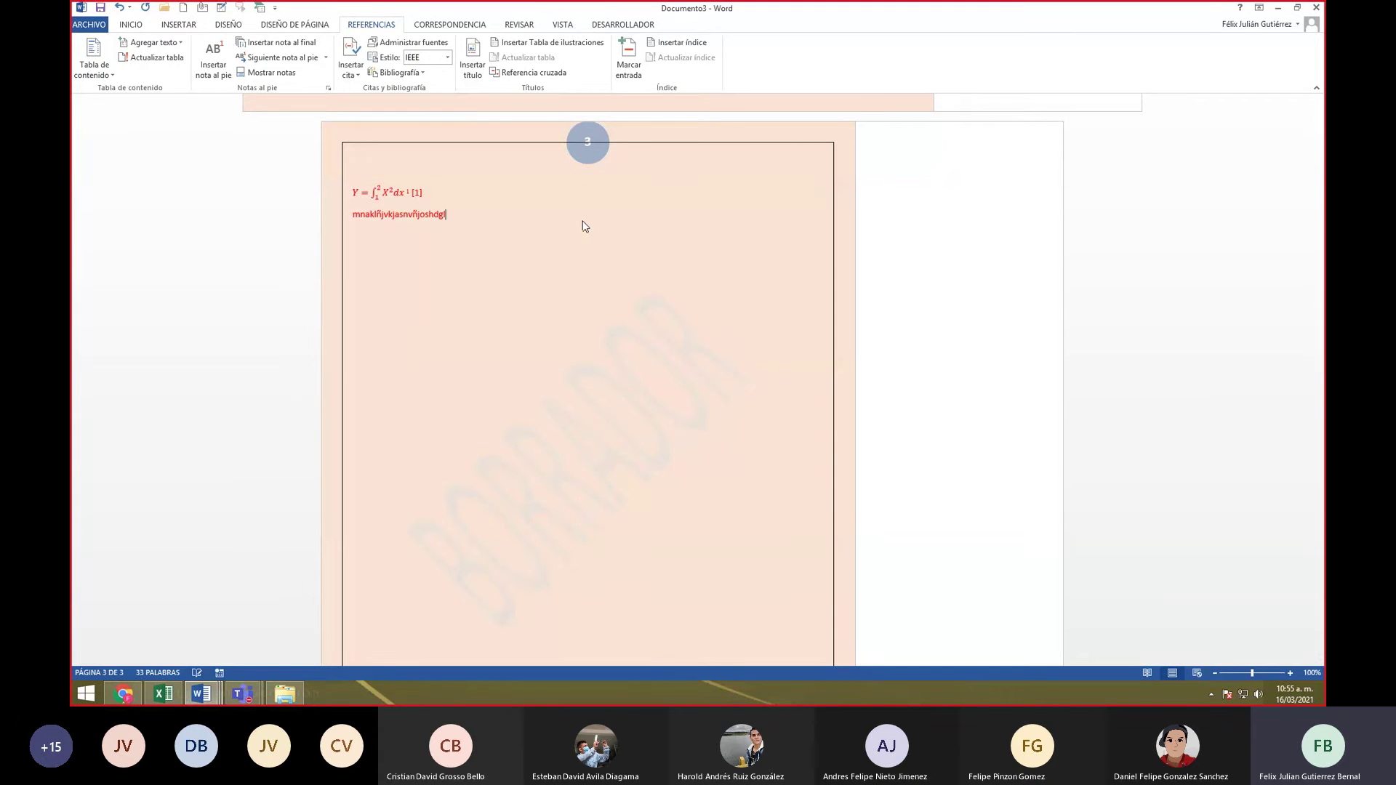
pyautogui.click(351, 62)
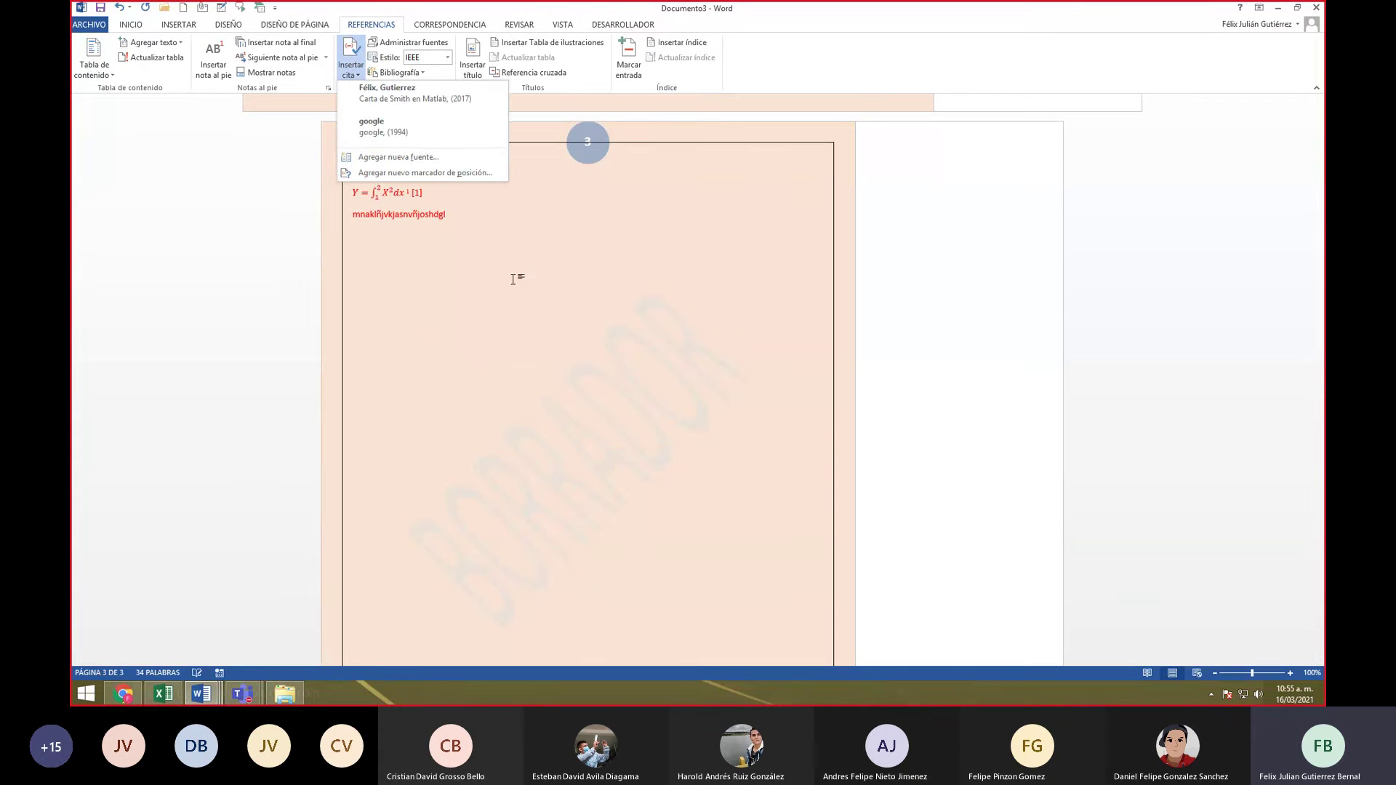
pyautogui.click(471, 99)
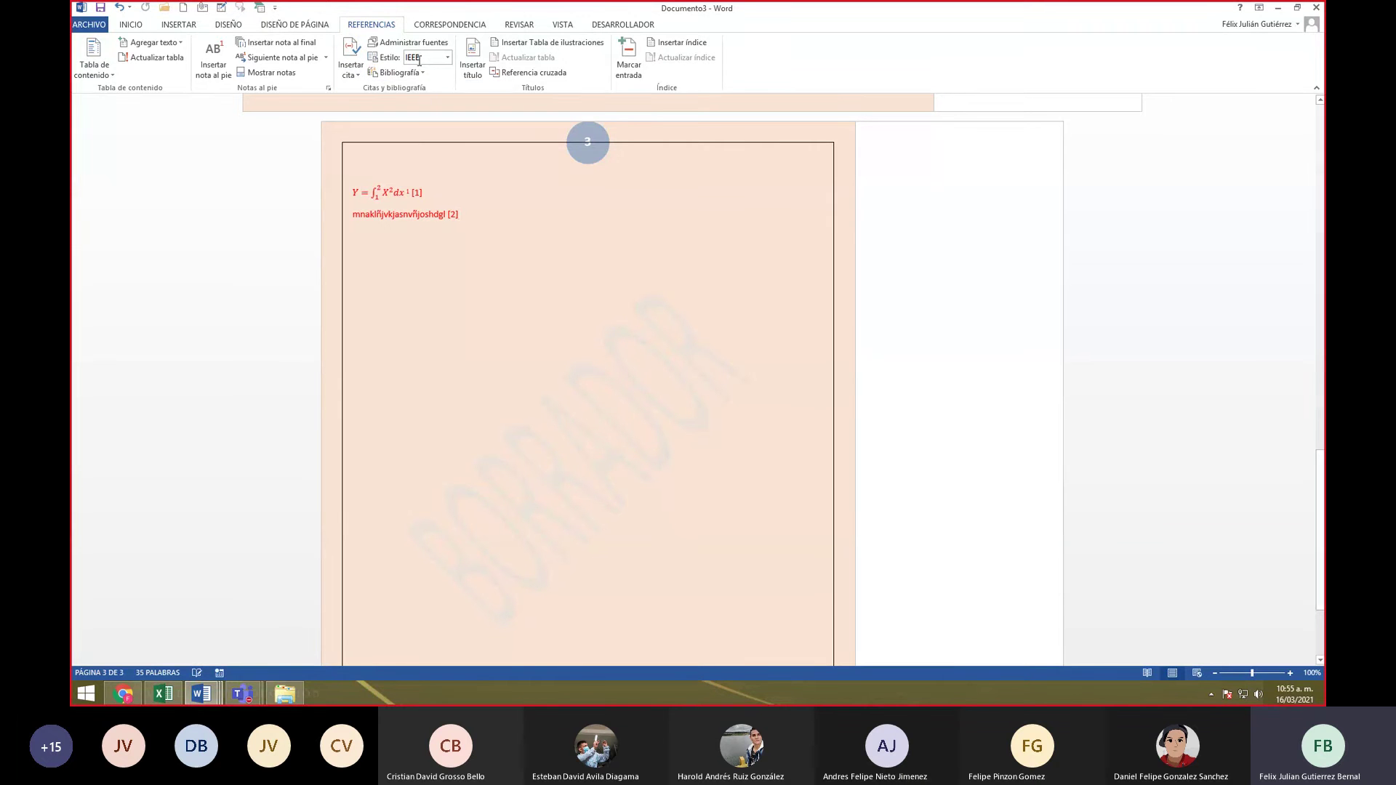
# - Copy the "Design and Implementation of a 4x4 Butler Matrix" source from the general list to the document's current source list
pyautogui.click(437, 42)
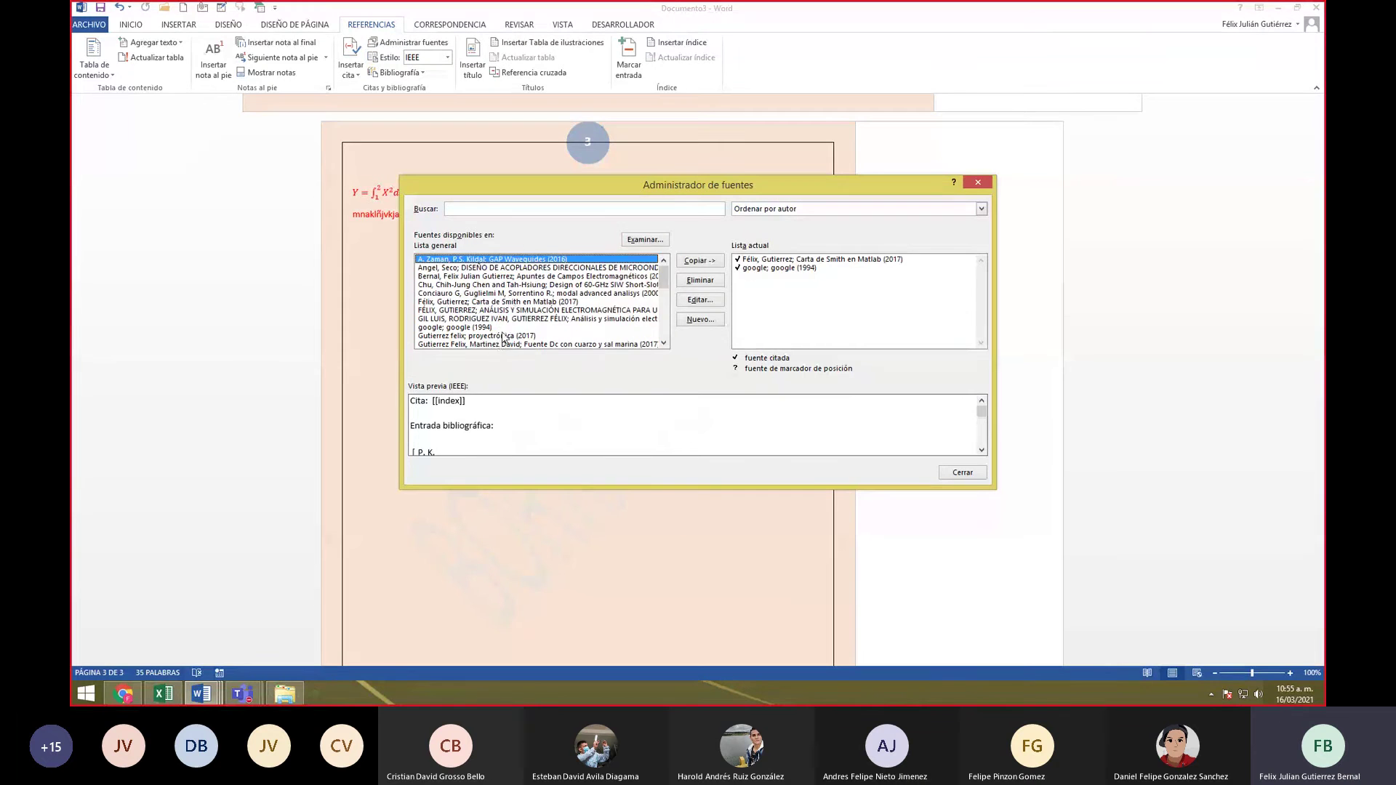
pyautogui.scroll(-5, 504, 337)
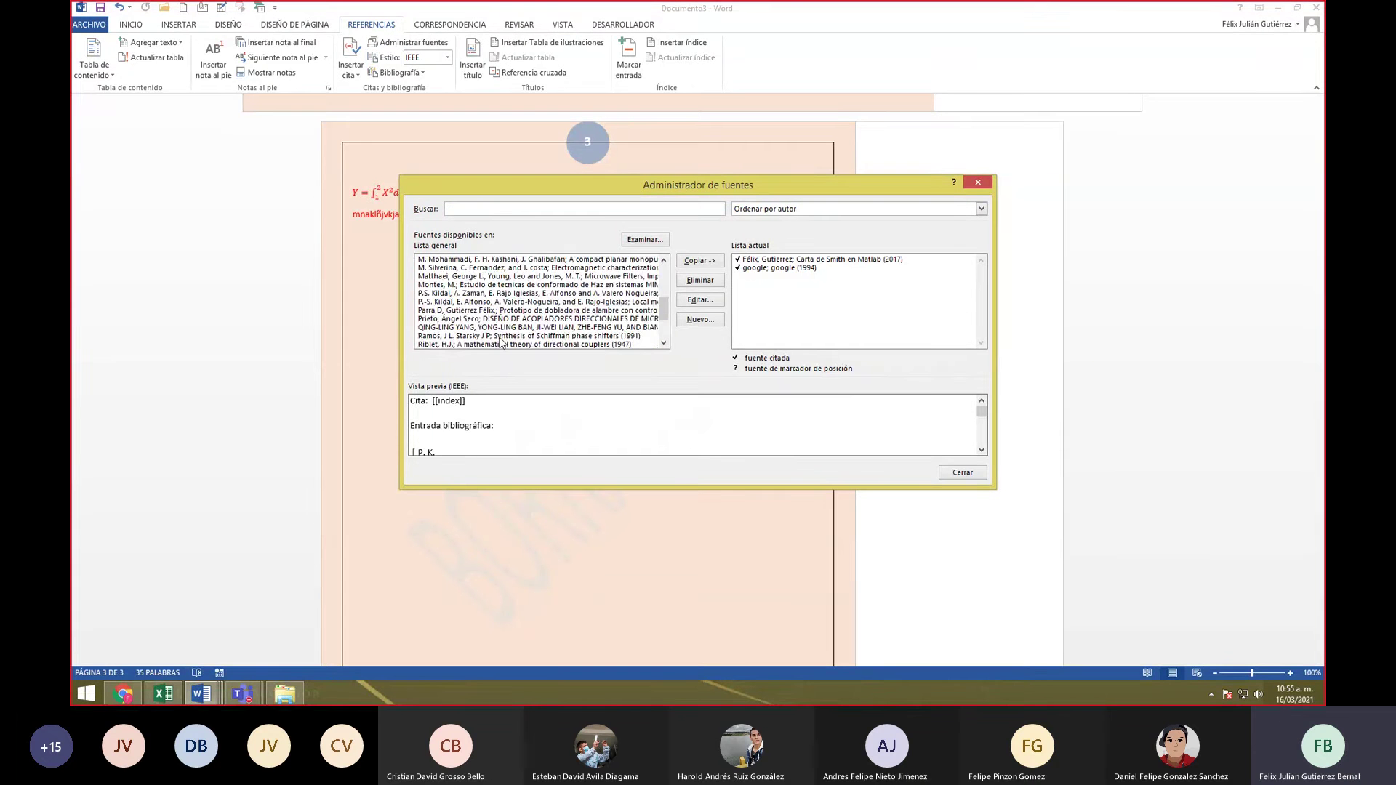
pyautogui.scroll(-3, 502, 341)
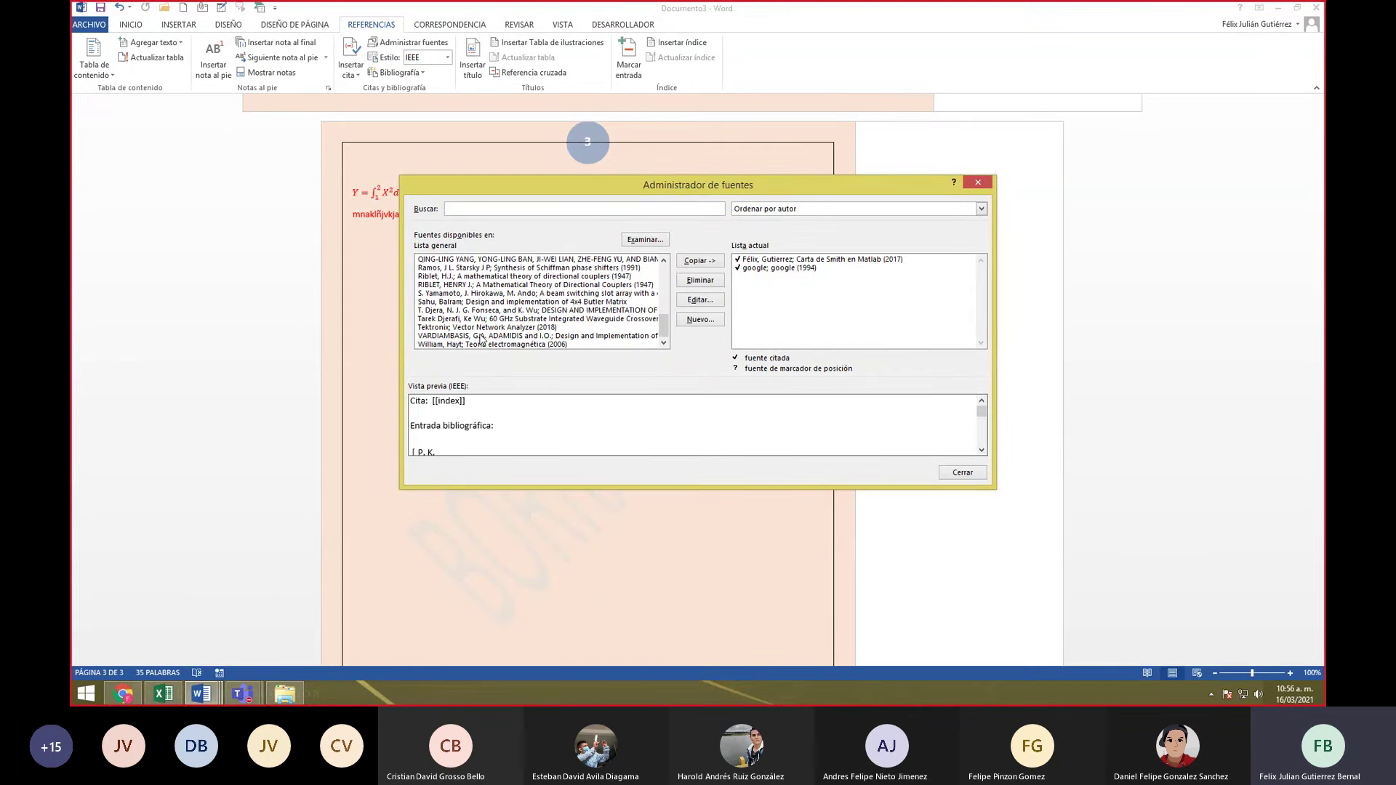
pyautogui.doubleClick(480, 338)
pyautogui.click(765, 277)
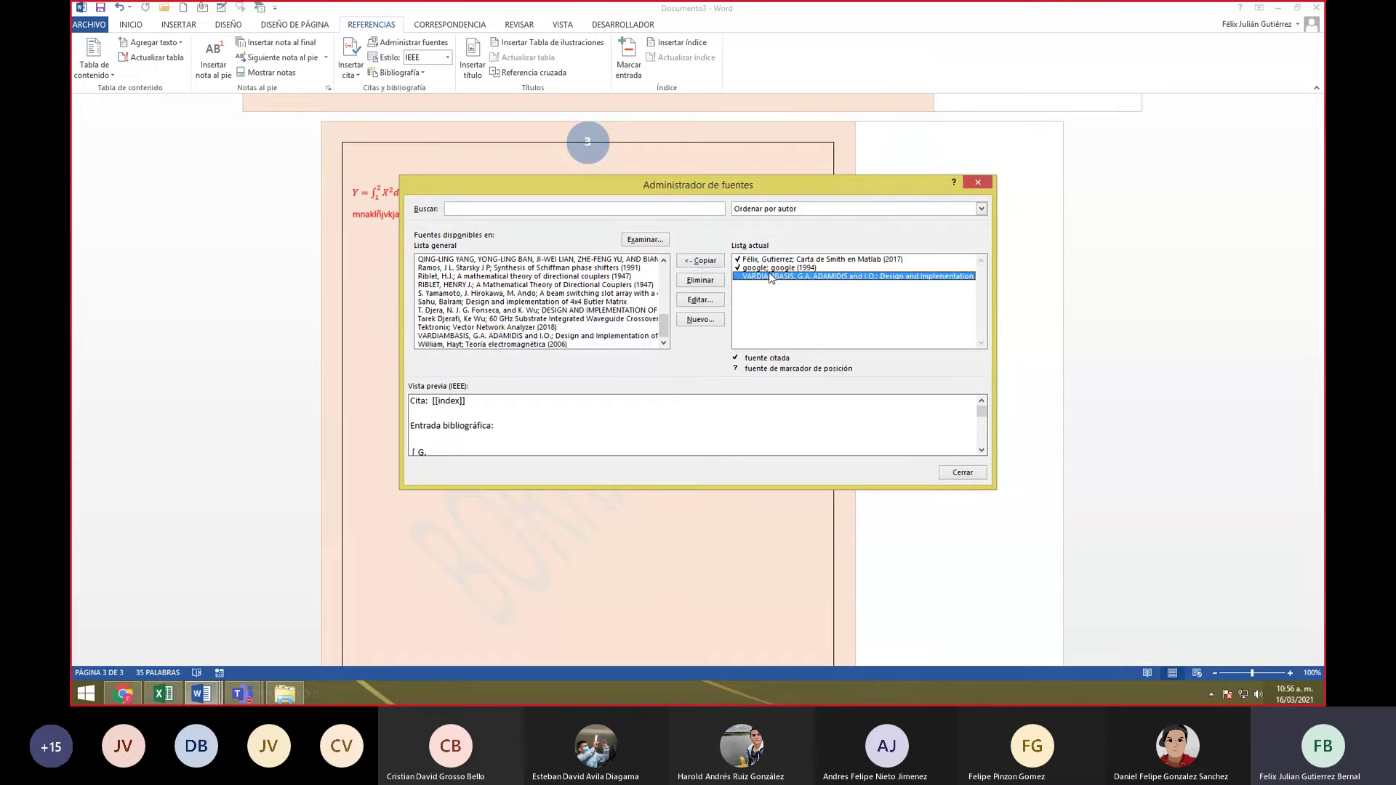
pyautogui.click(967, 474)
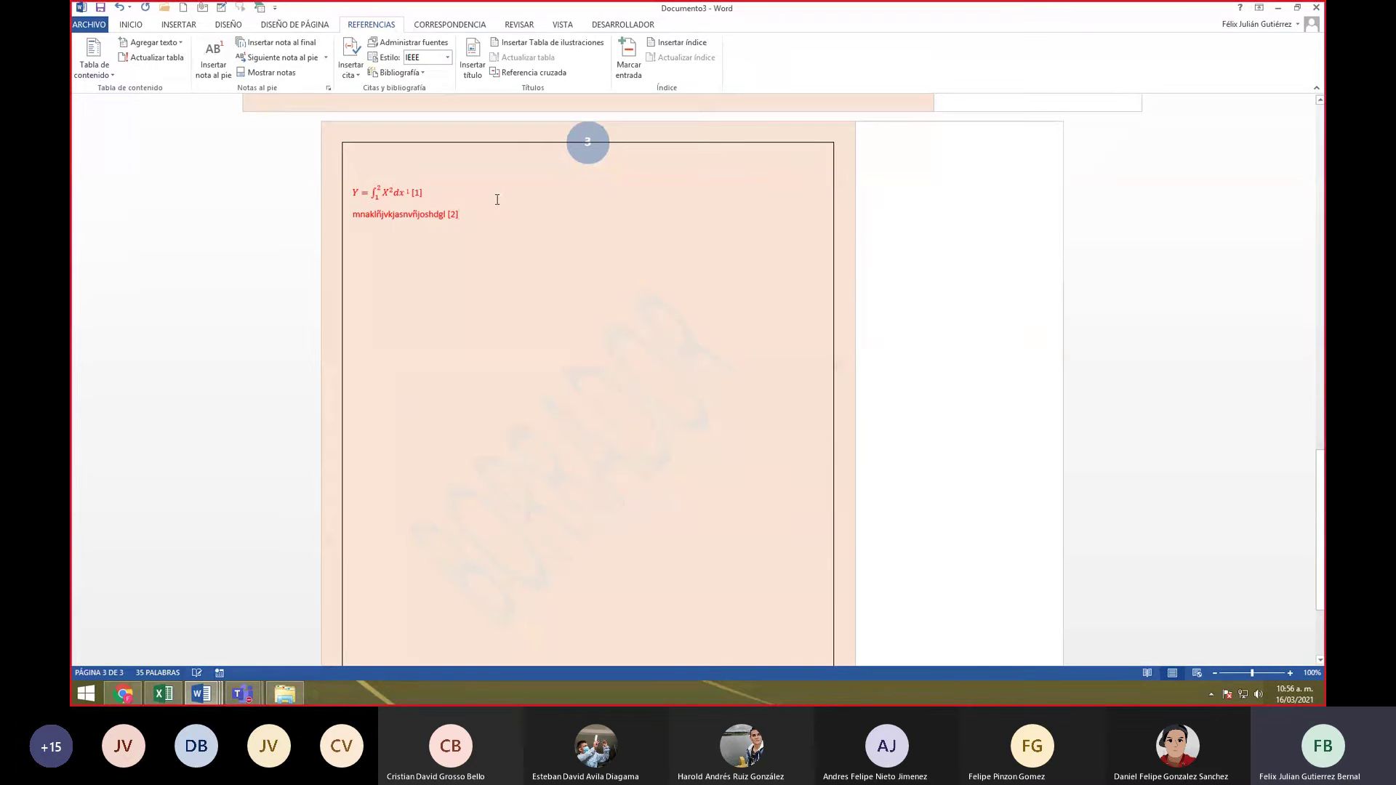
# - Add a new line "bakjsbflkjabs vkljas" and cite the 4x4 Butler Matrix antenna array source after it
pyautogui.press('Return')
pyautogui.write('bakjsbflkjabs vkljas')
pyautogui.click(356, 54)
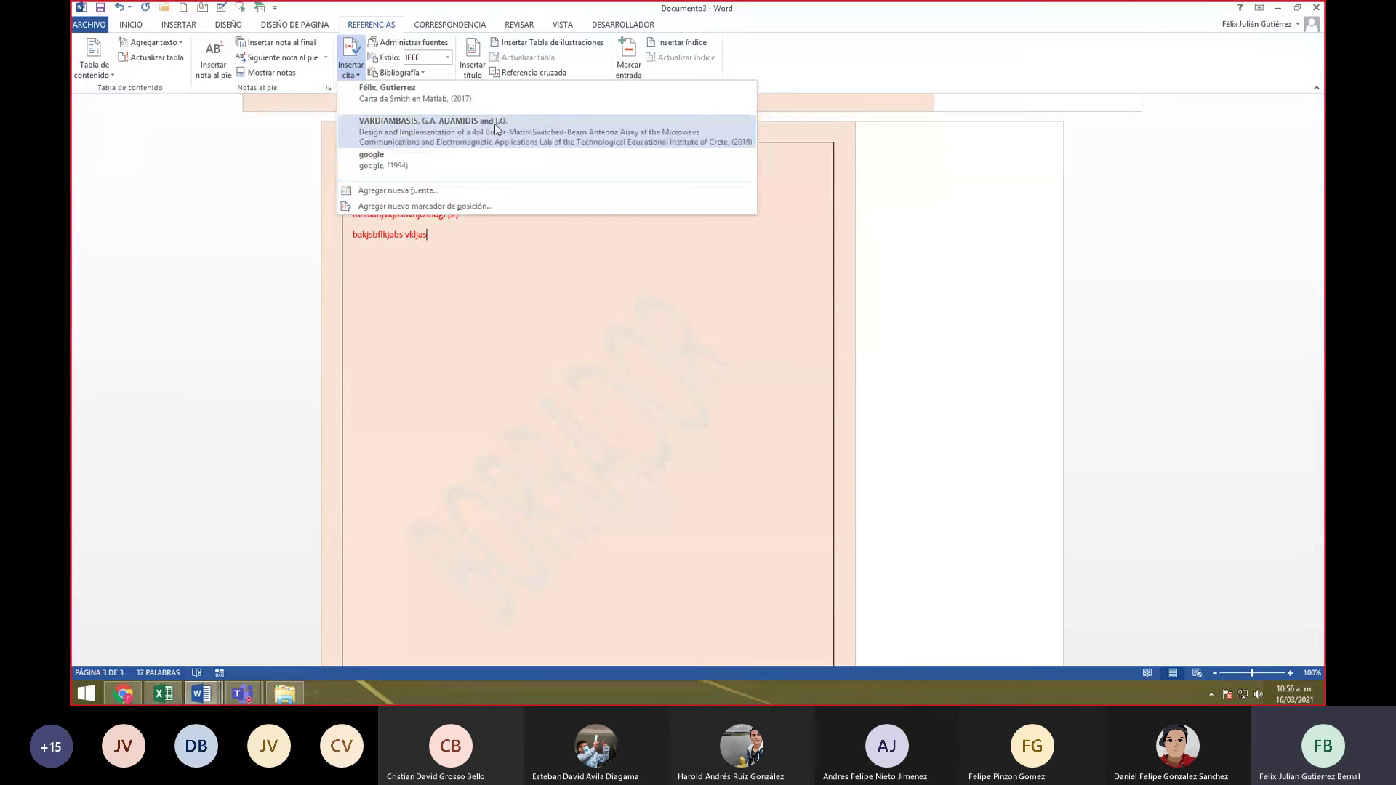
pyautogui.click(495, 127)
# - Copy the 2000 source 'modal advanced analisys' to the document's current list and cite it after the Butler Matrix citation
pyautogui.click(409, 43)
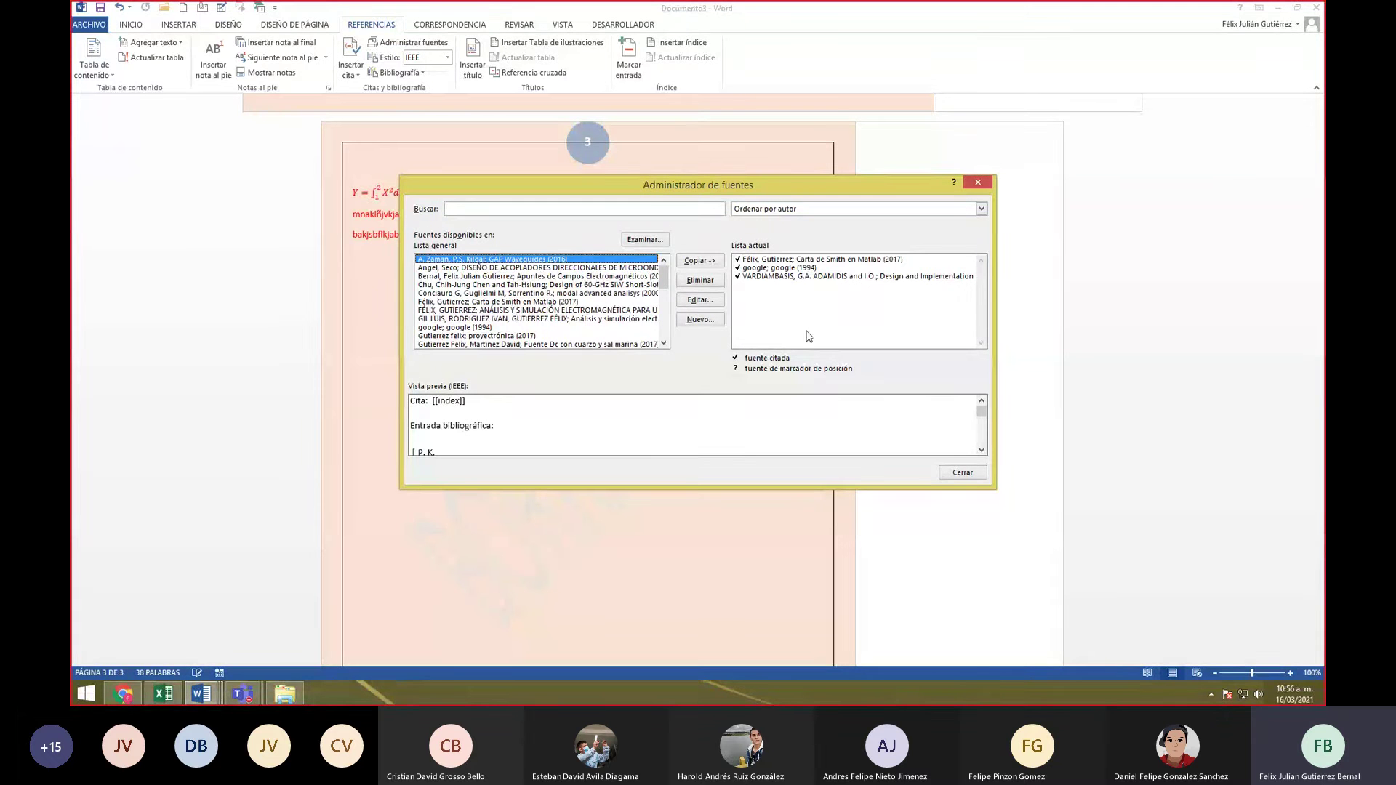
pyautogui.click(513, 293)
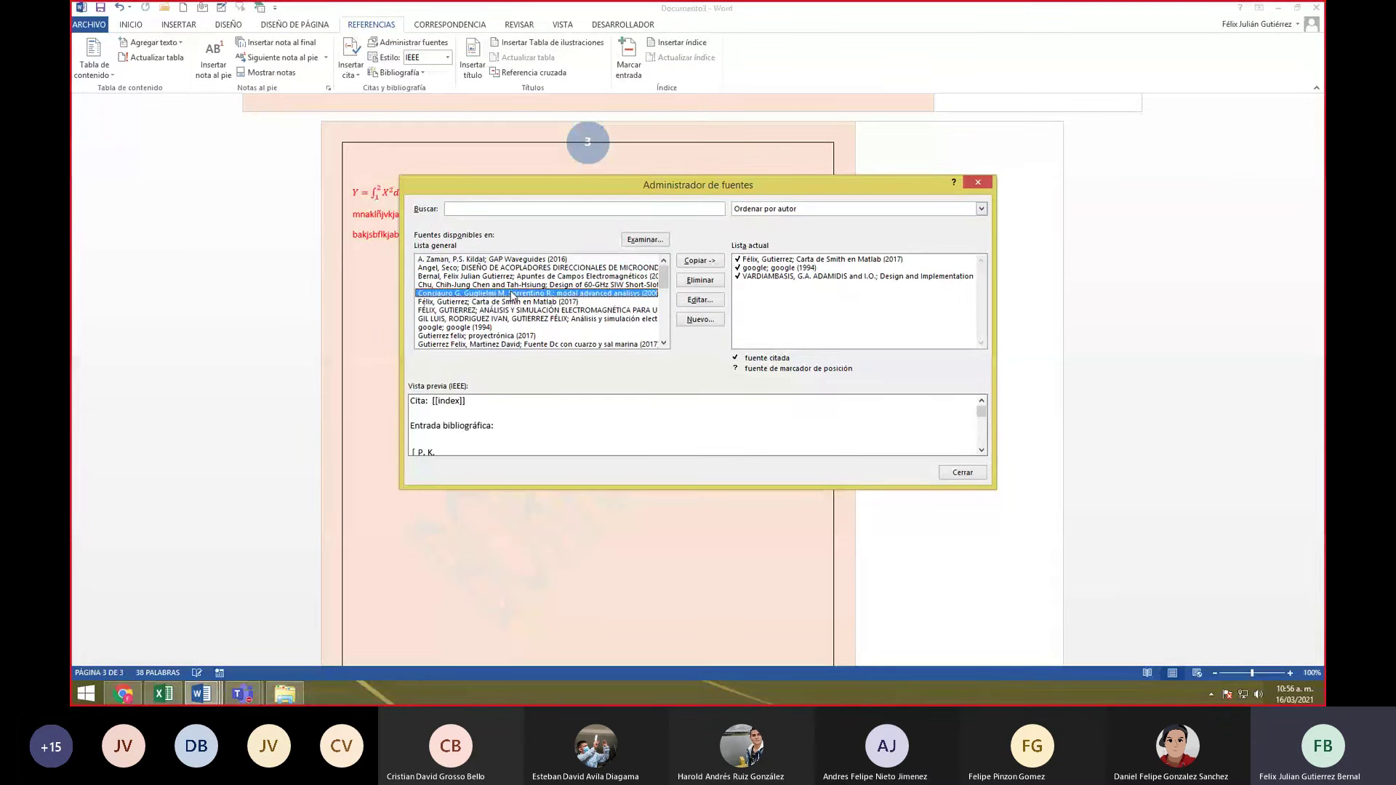
pyautogui.click(697, 263)
pyautogui.click(954, 473)
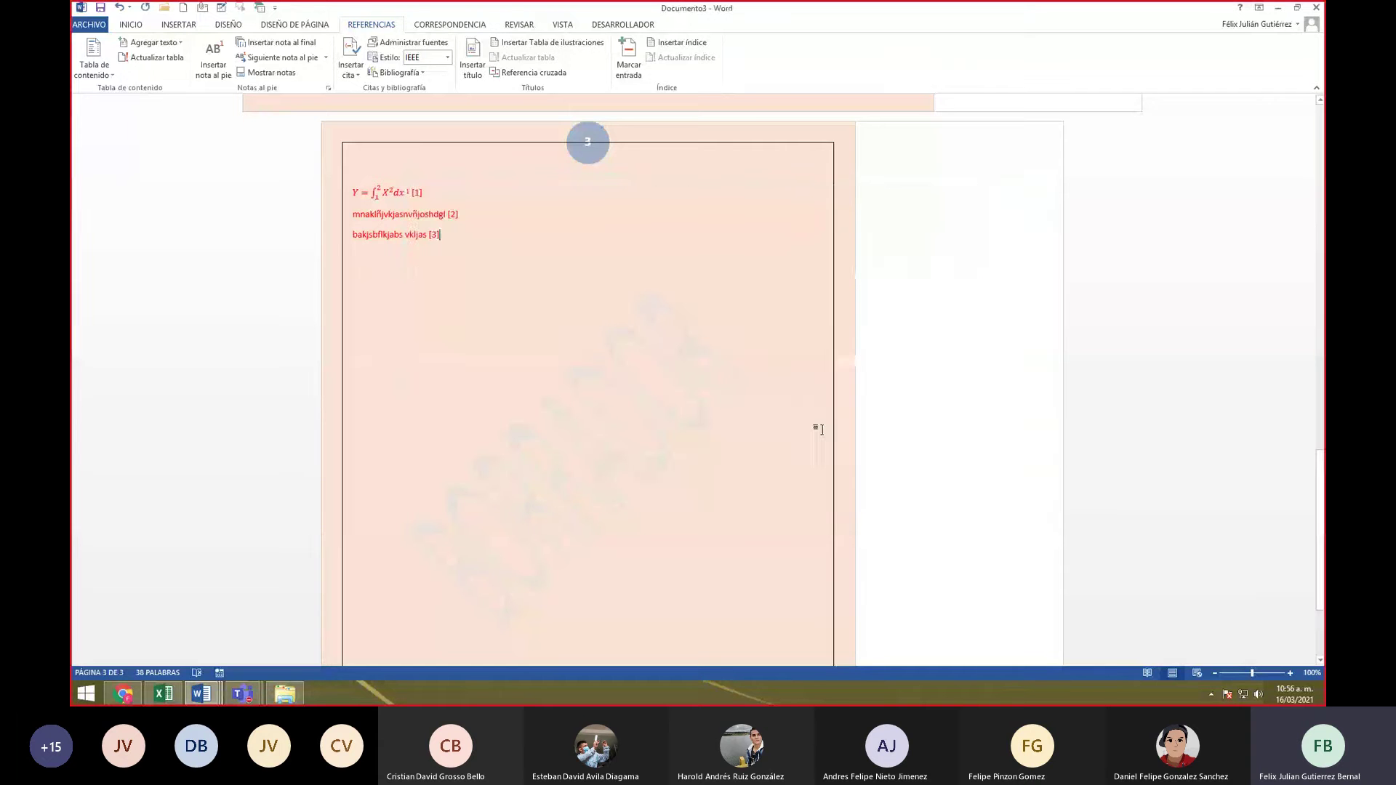
pyautogui.click(354, 71)
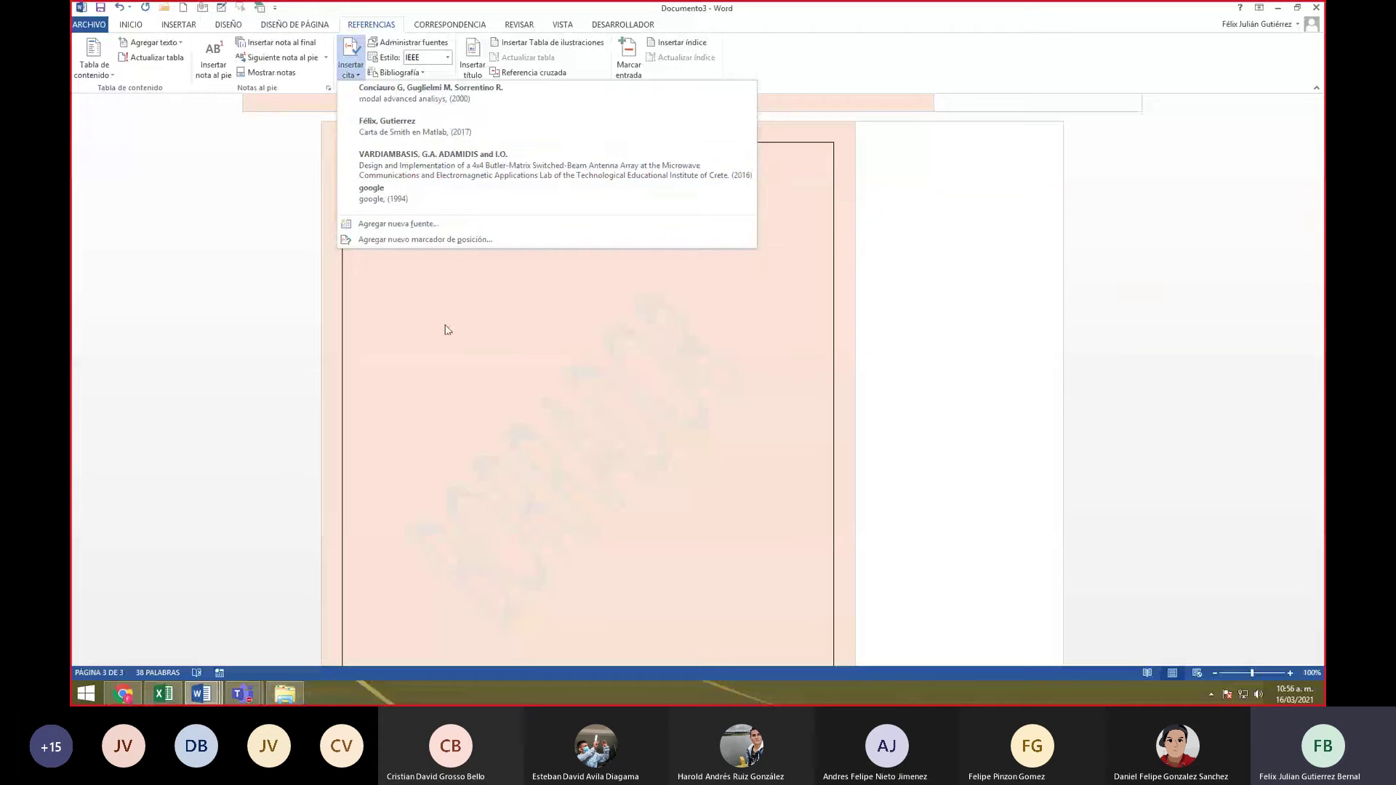
pyautogui.click(449, 101)
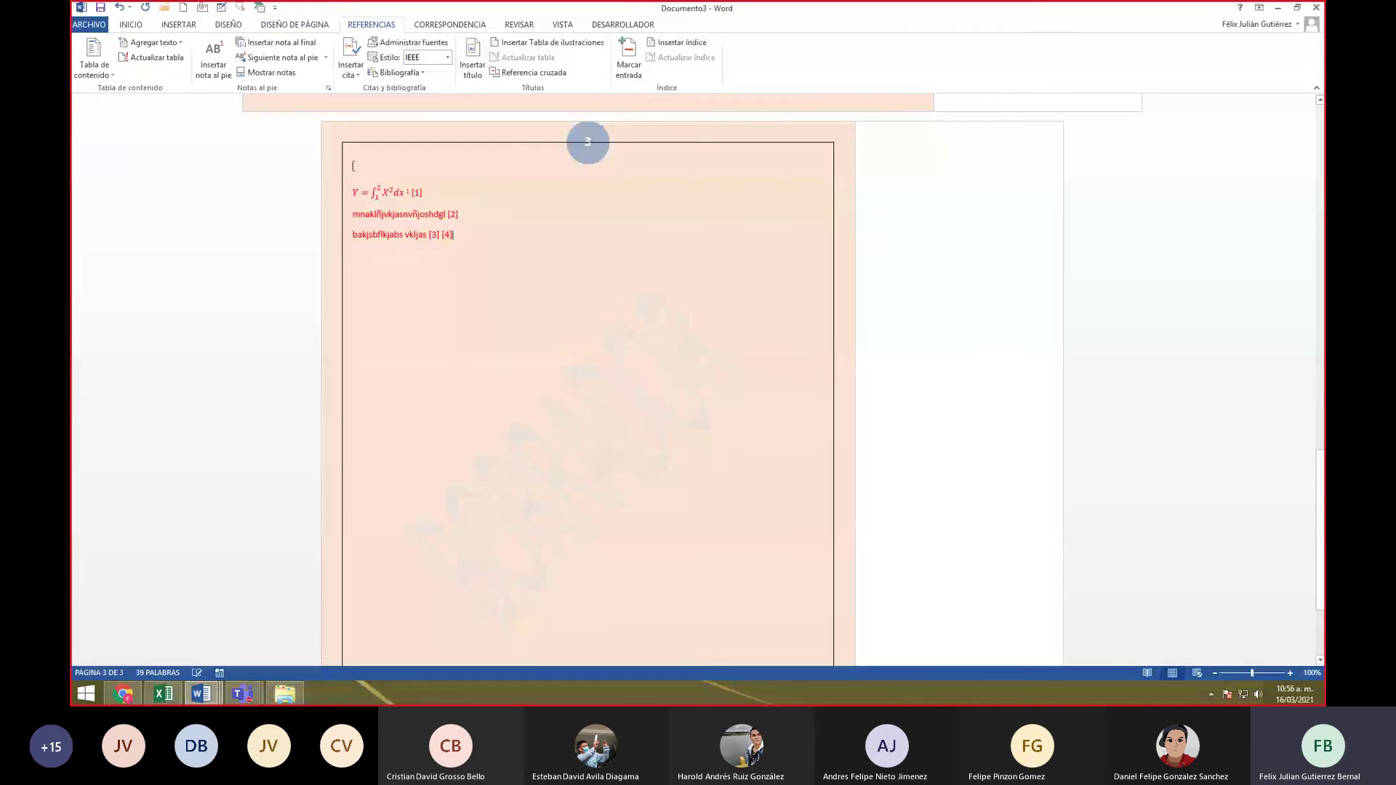
# - Set the document's citation style to APA, sixth edition
pyautogui.click(413, 57)
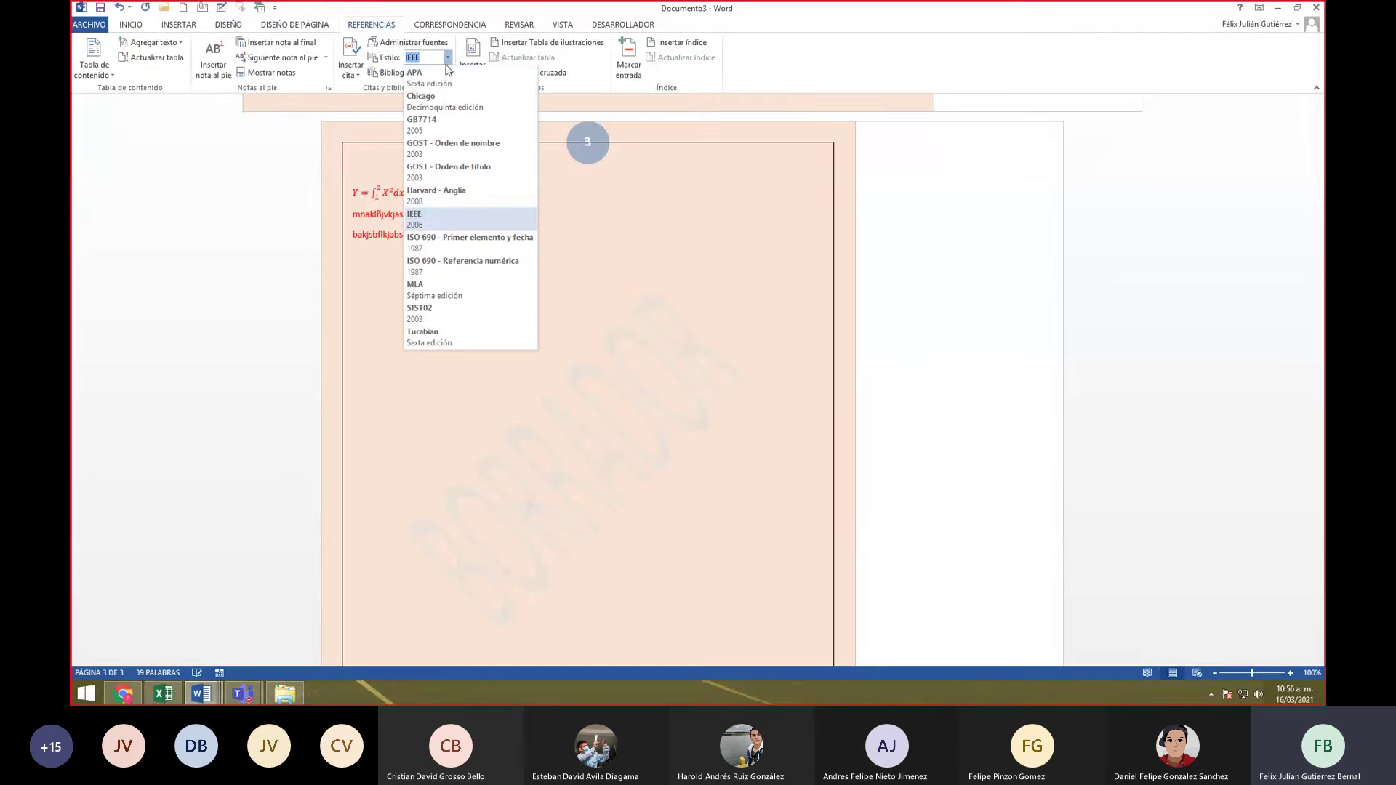
pyautogui.click(437, 82)
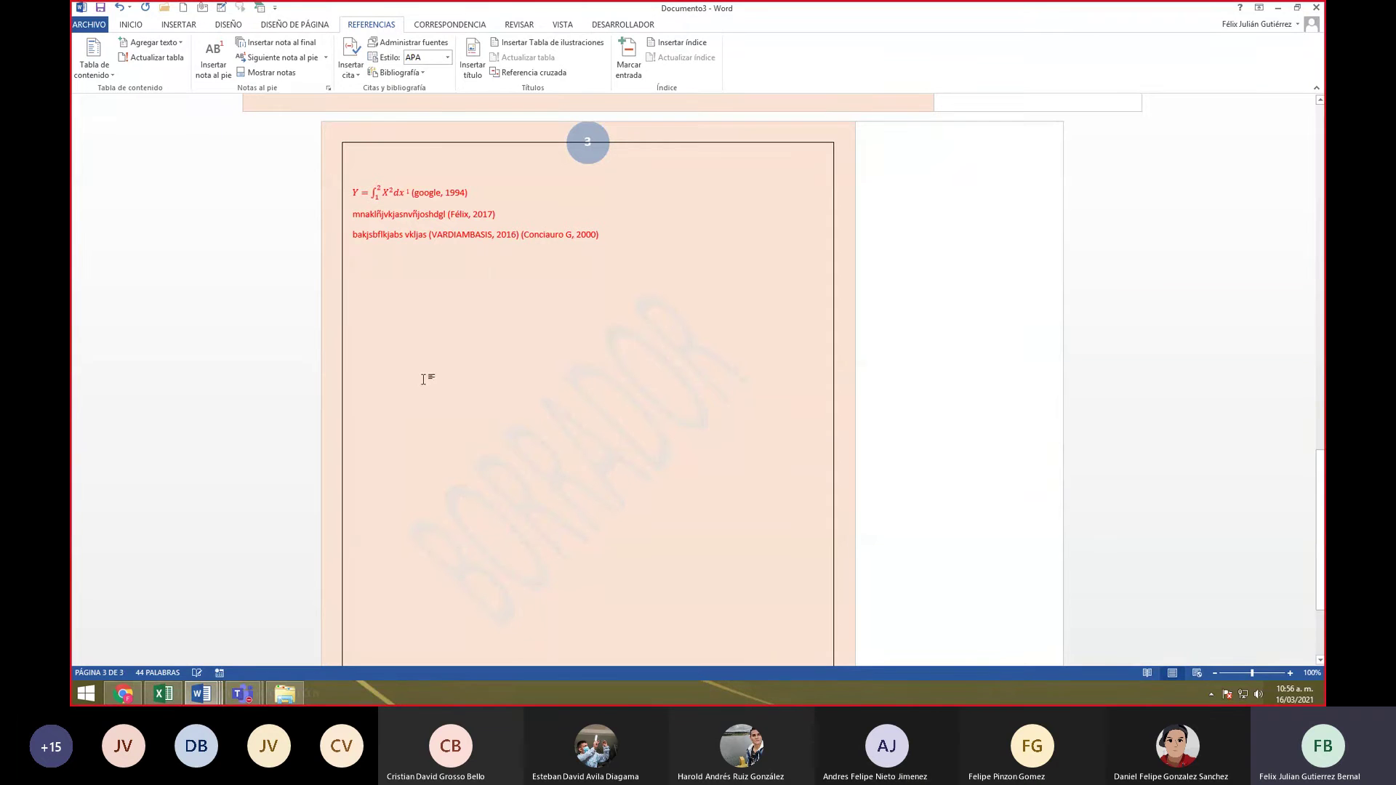
pyautogui.click(447, 56)
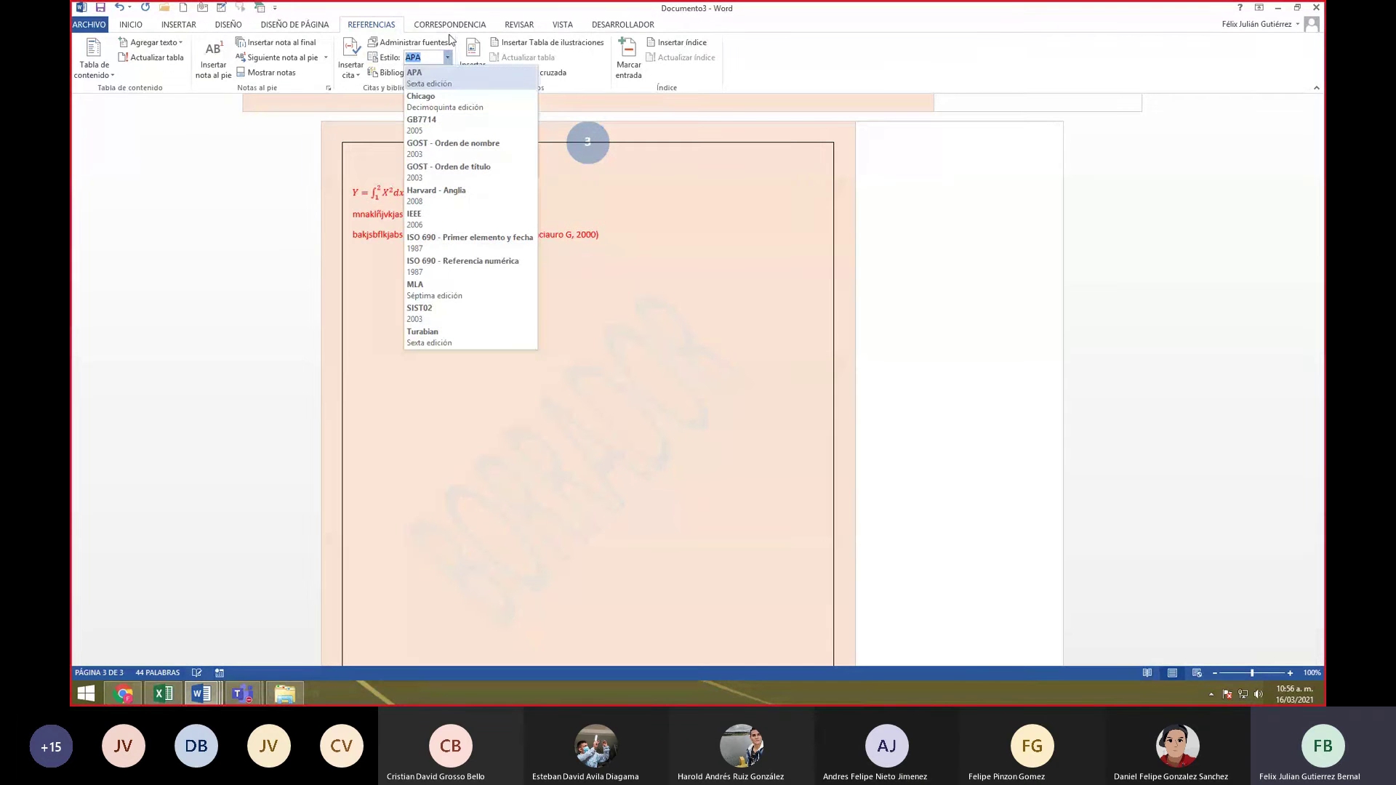
pyautogui.click(452, 10)
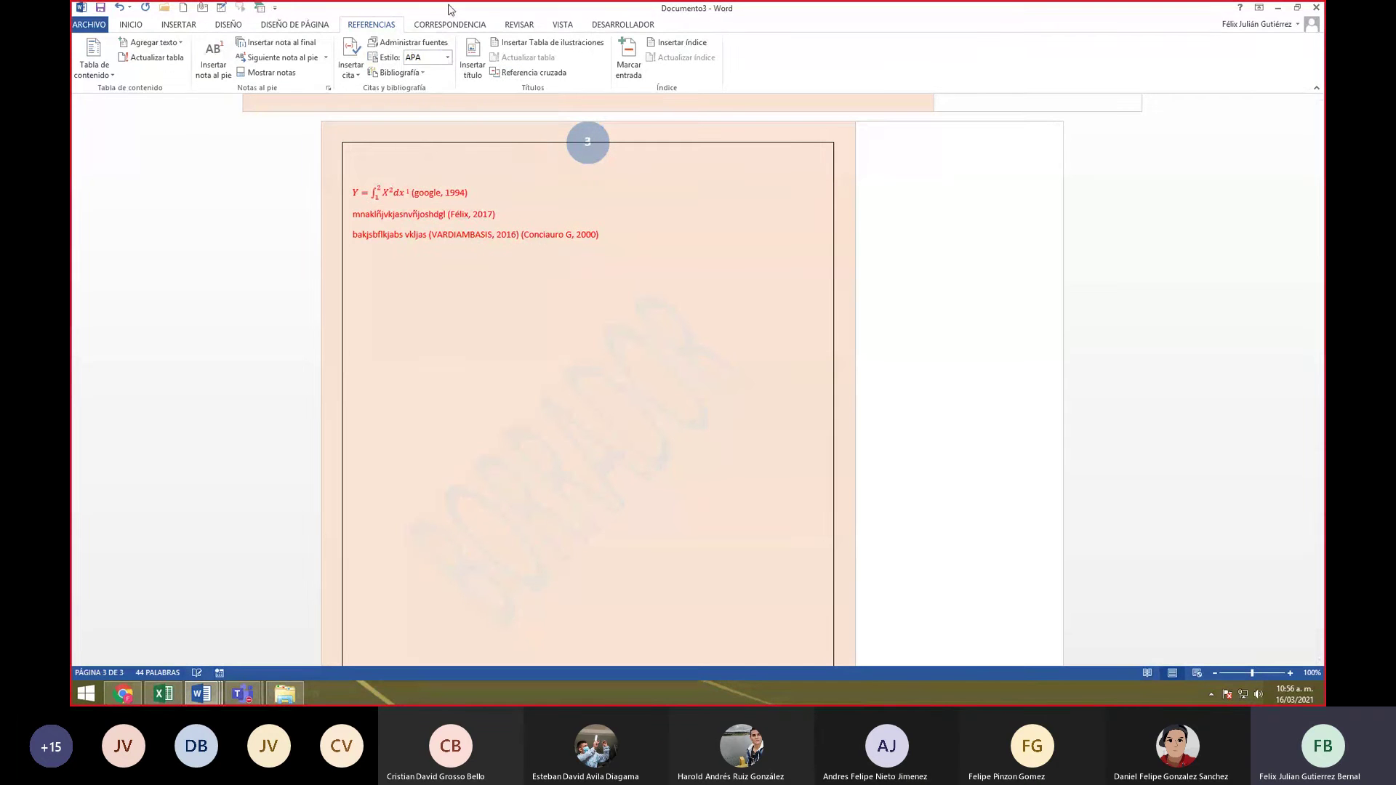
# - Insert a built-in 'Referencias' bibliography below the cited lines on page 3
pyautogui.click(422, 75)
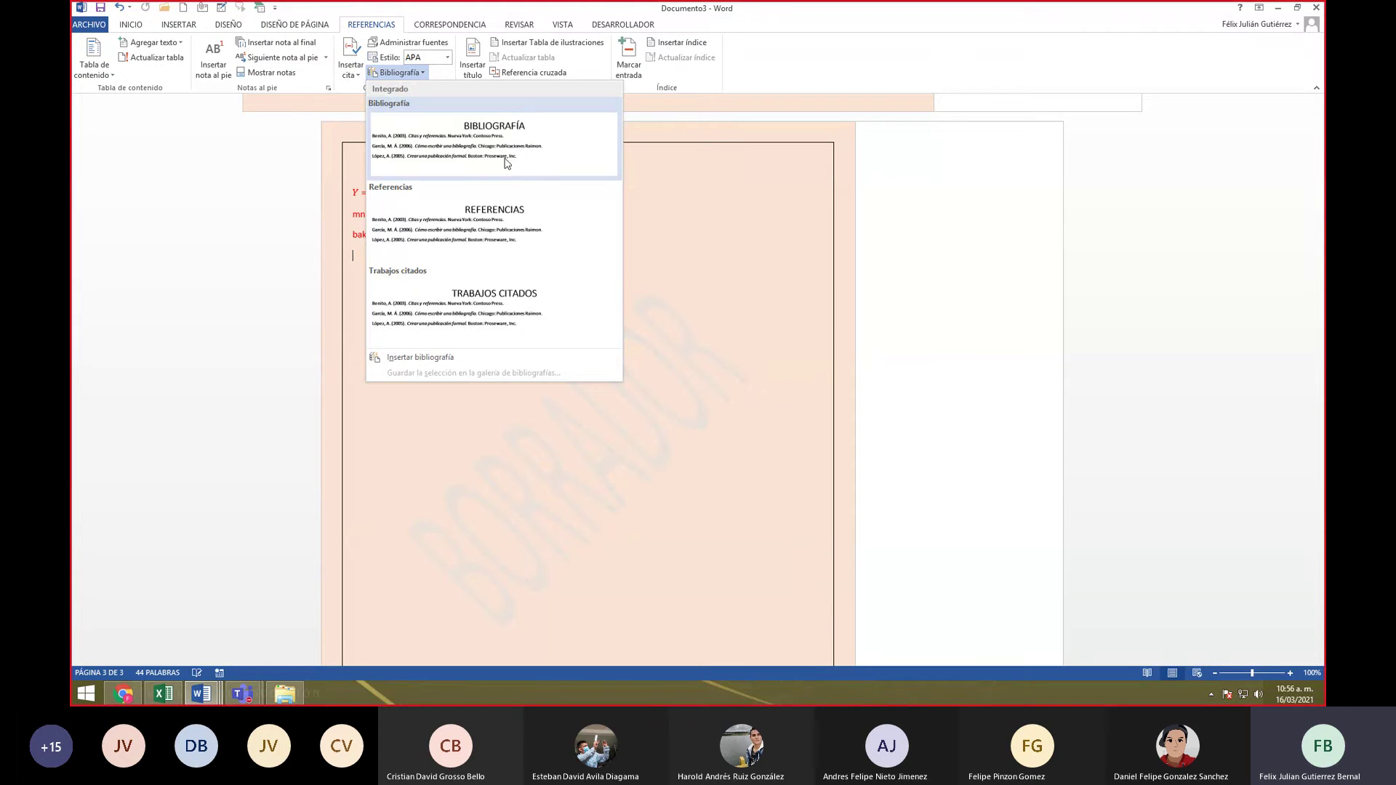
pyautogui.click(502, 220)
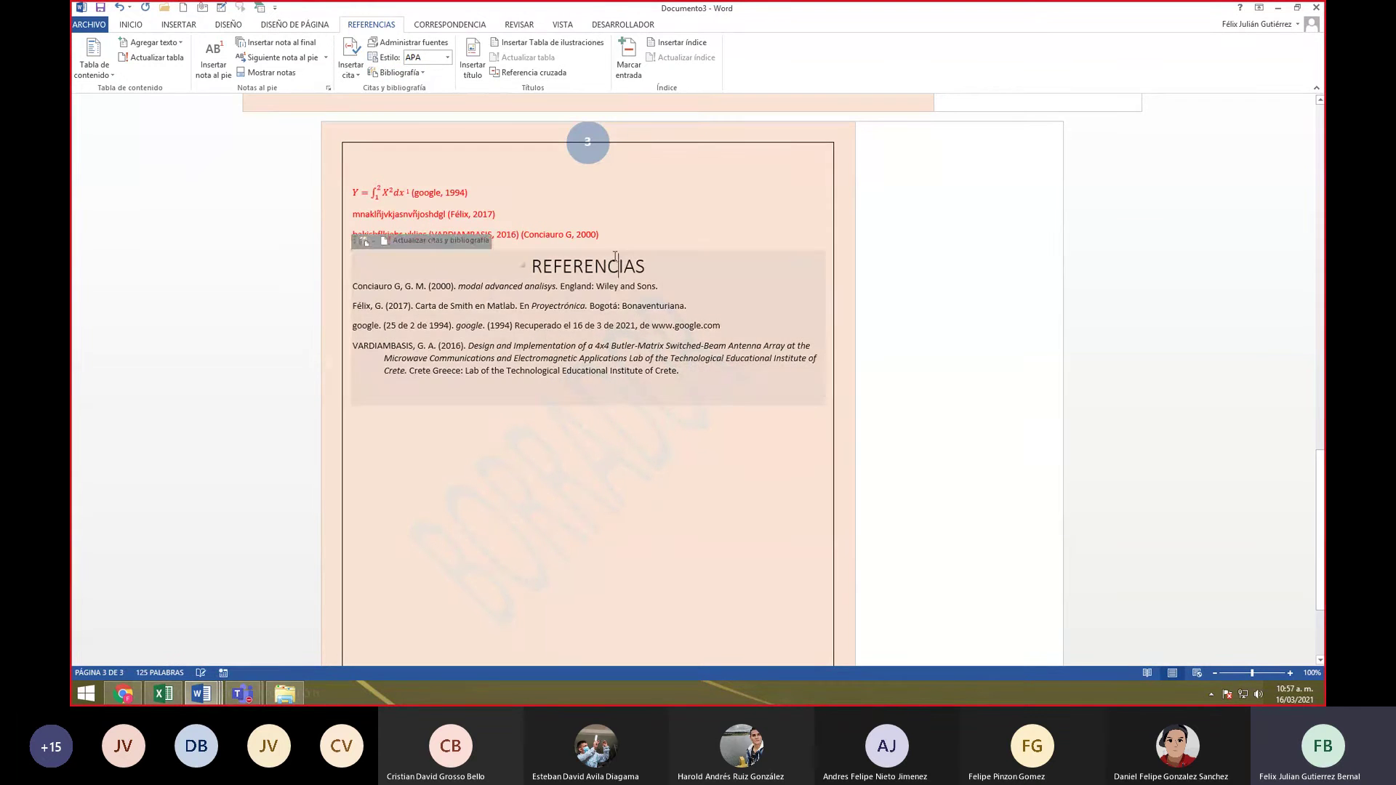
pyautogui.click(615, 257)
pyautogui.click(386, 287)
pyautogui.click(385, 274)
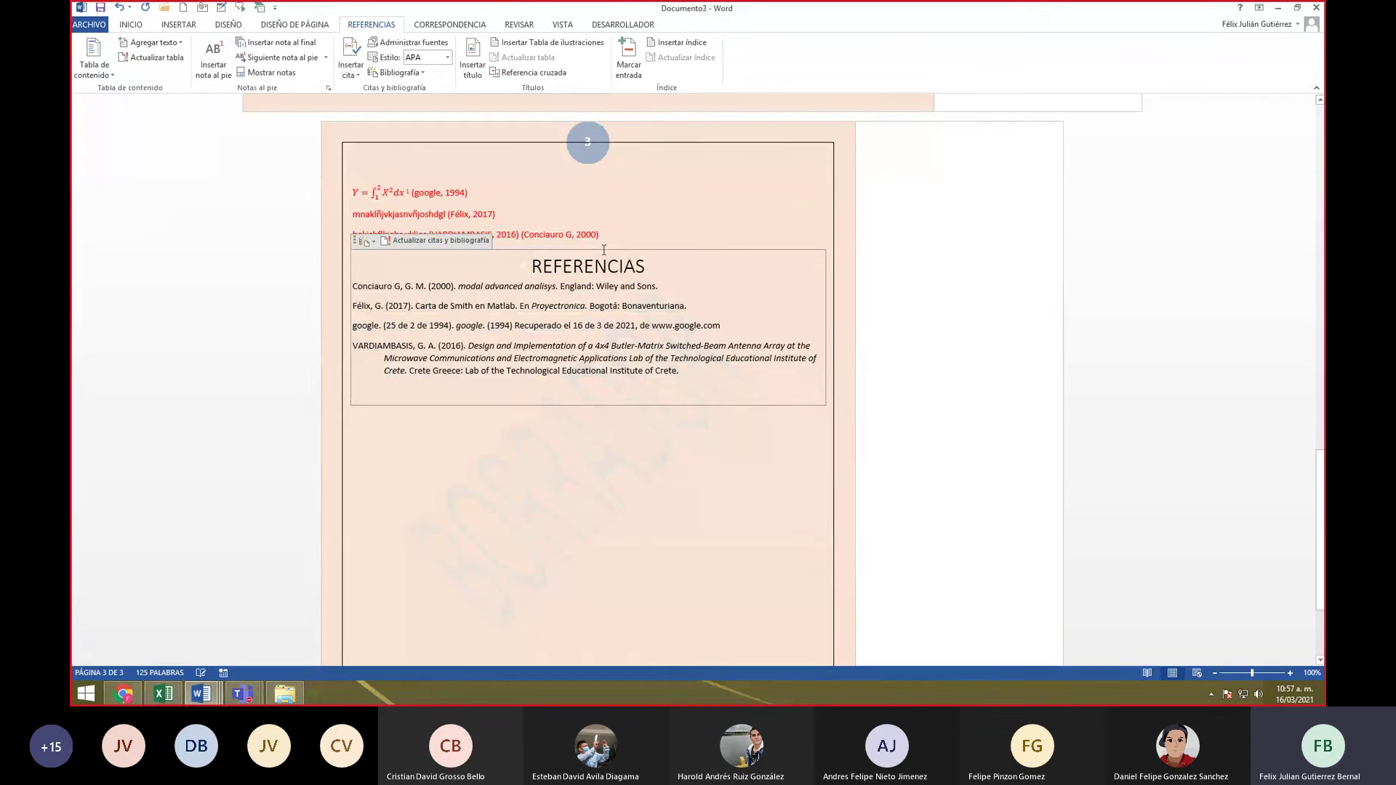
# - Set the citation style to IEEE and compare the first citation with its entry in the reference list
pyautogui.click(447, 58)
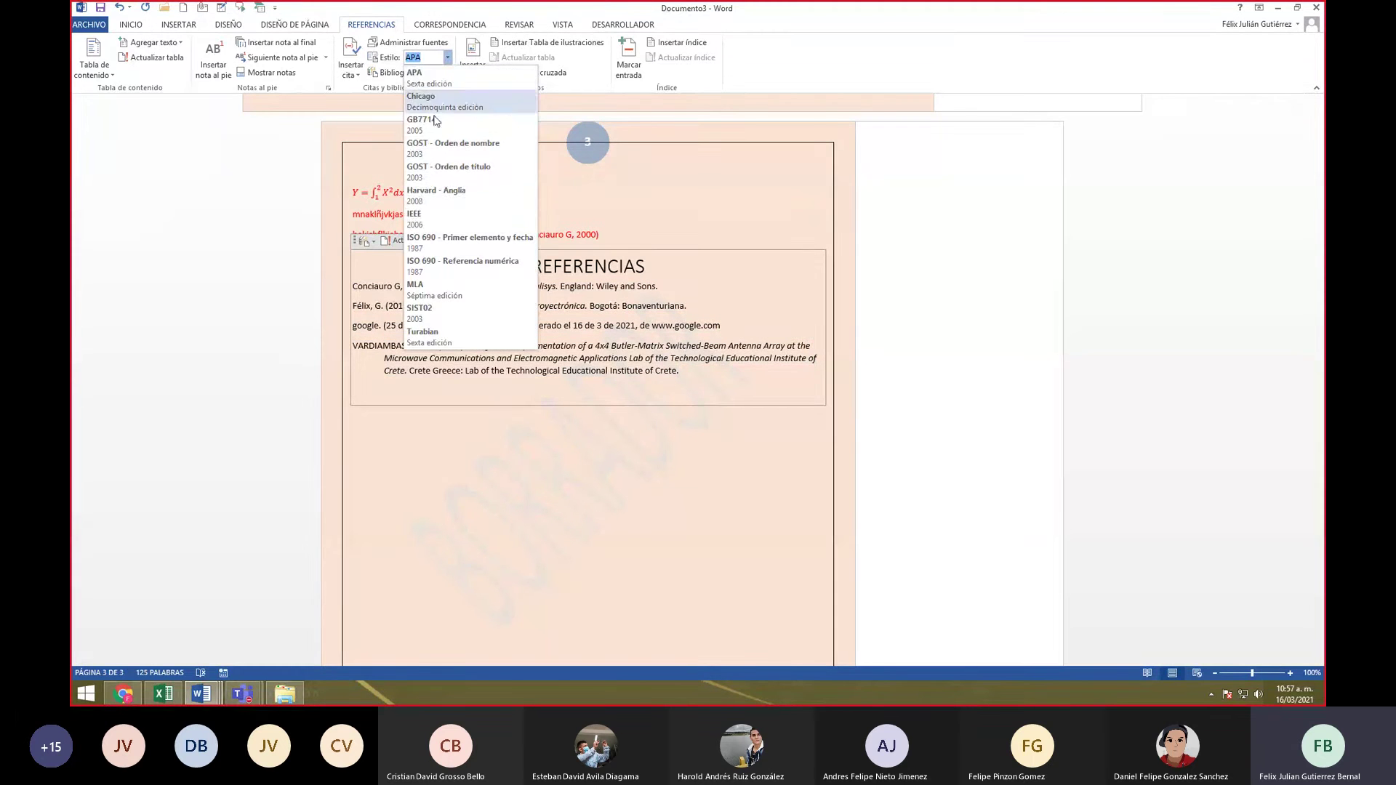
pyautogui.click(436, 216)
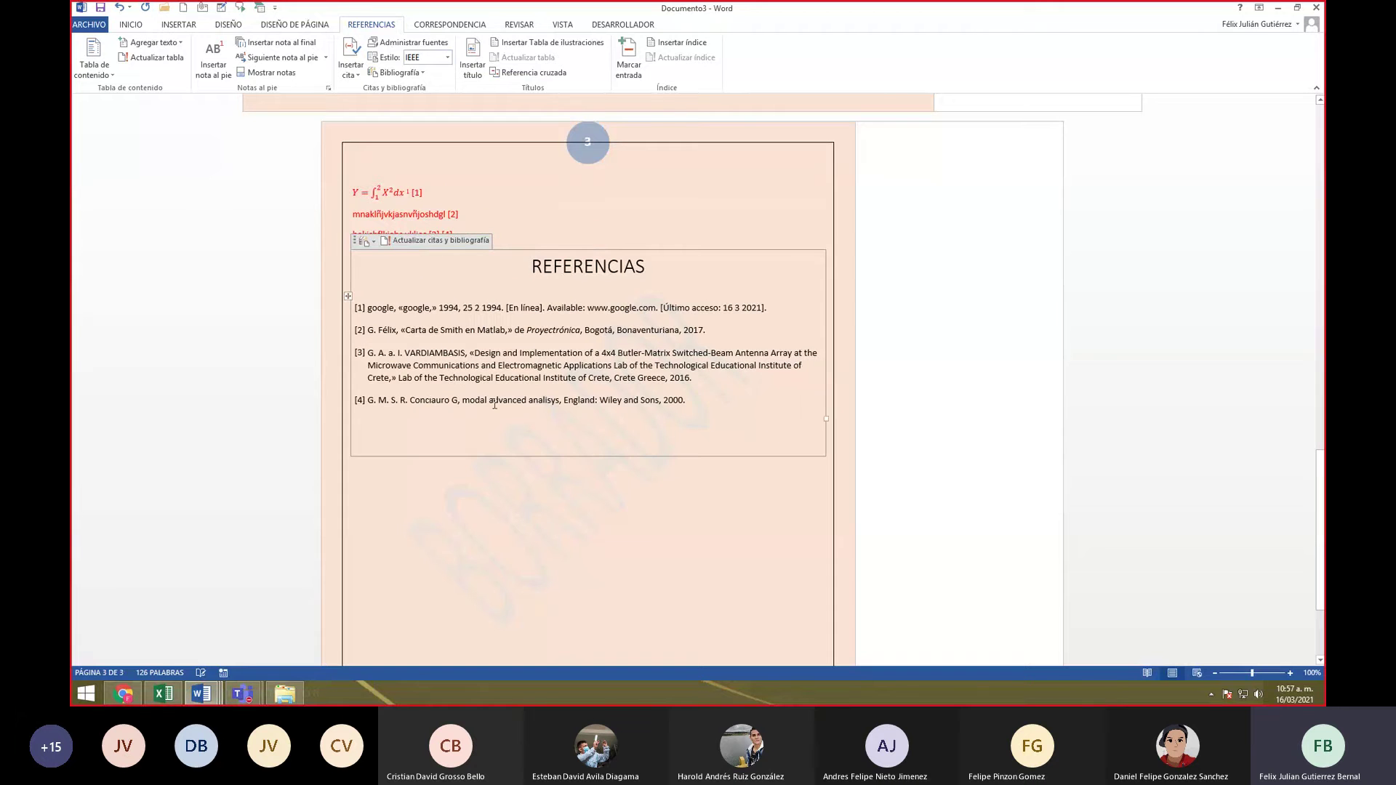
pyautogui.click(418, 194)
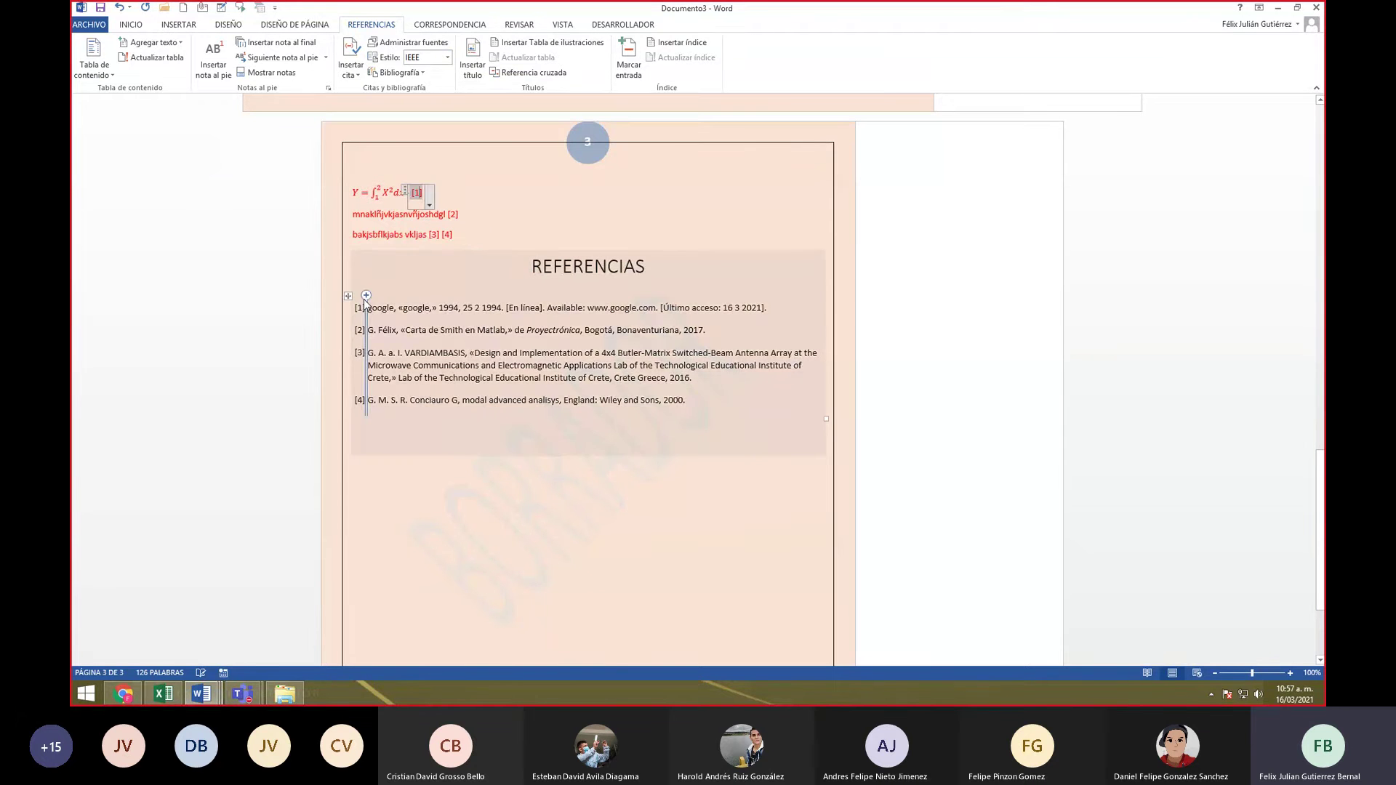
pyautogui.click(363, 330)
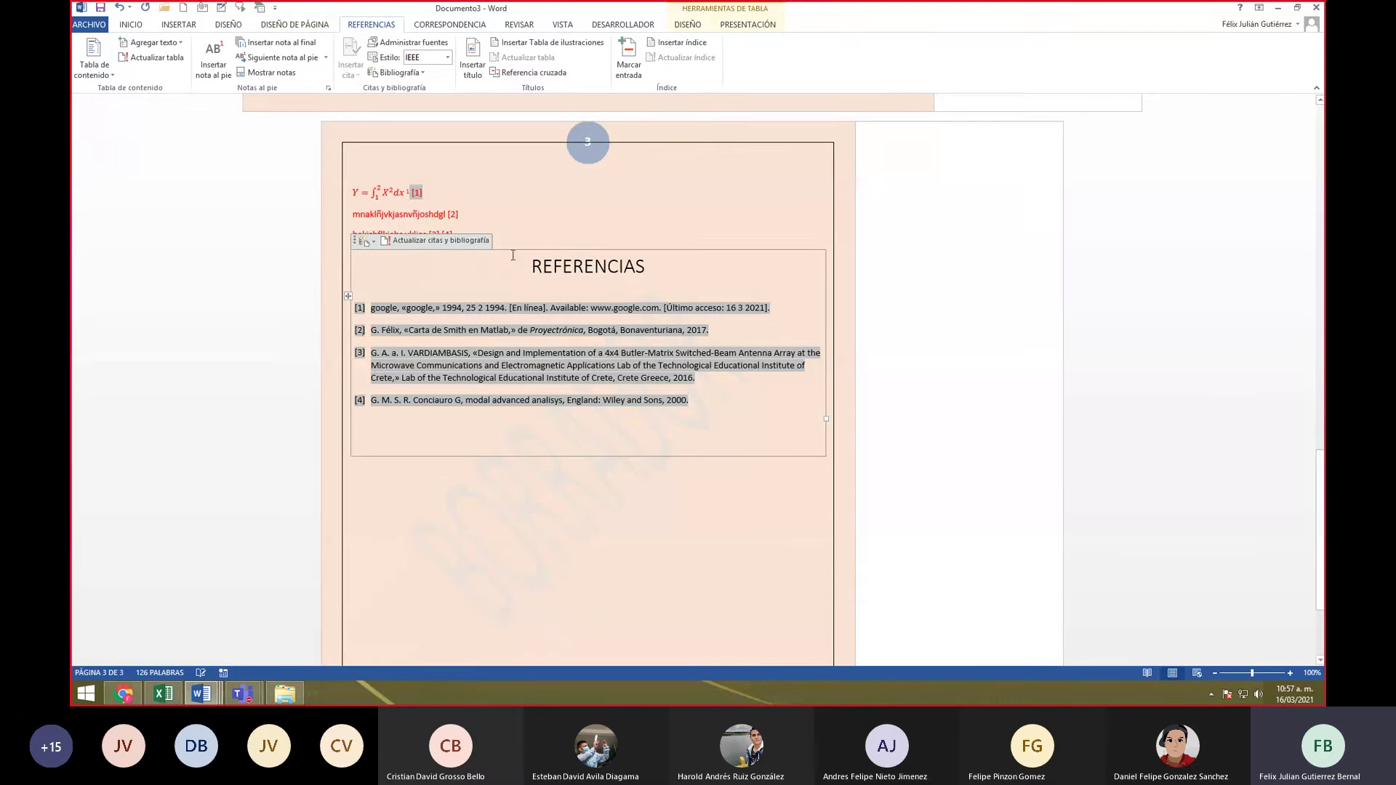
# - Copy the 2016 source 'ANÁLISIS Y SIMULACIÓN ELECTROMAGNÉTICA PARA UNIONES SUPERFICIALES GUIADAS CON PÉRDIDAS' to the current list and cite it after citation [4]
pyautogui.click(505, 234)
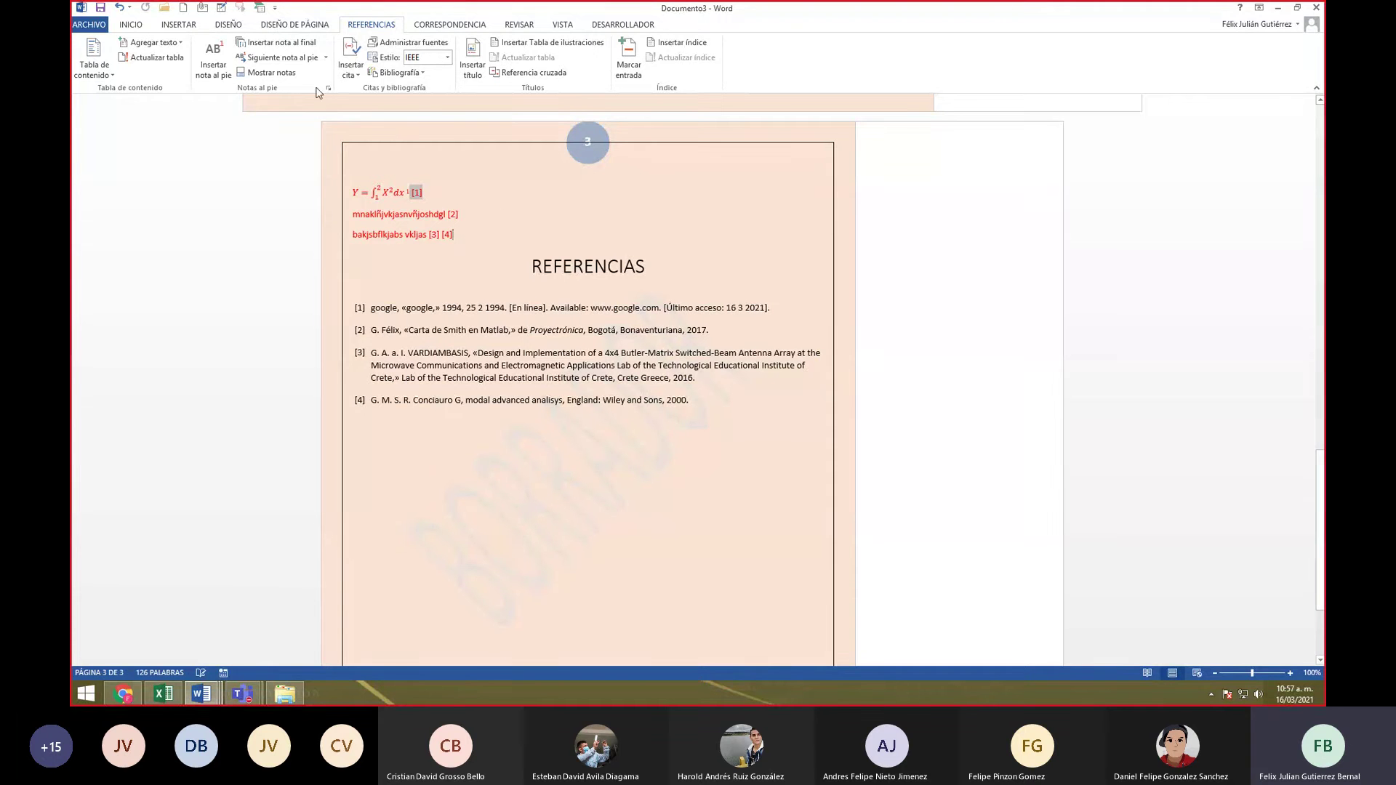
pyautogui.click(351, 61)
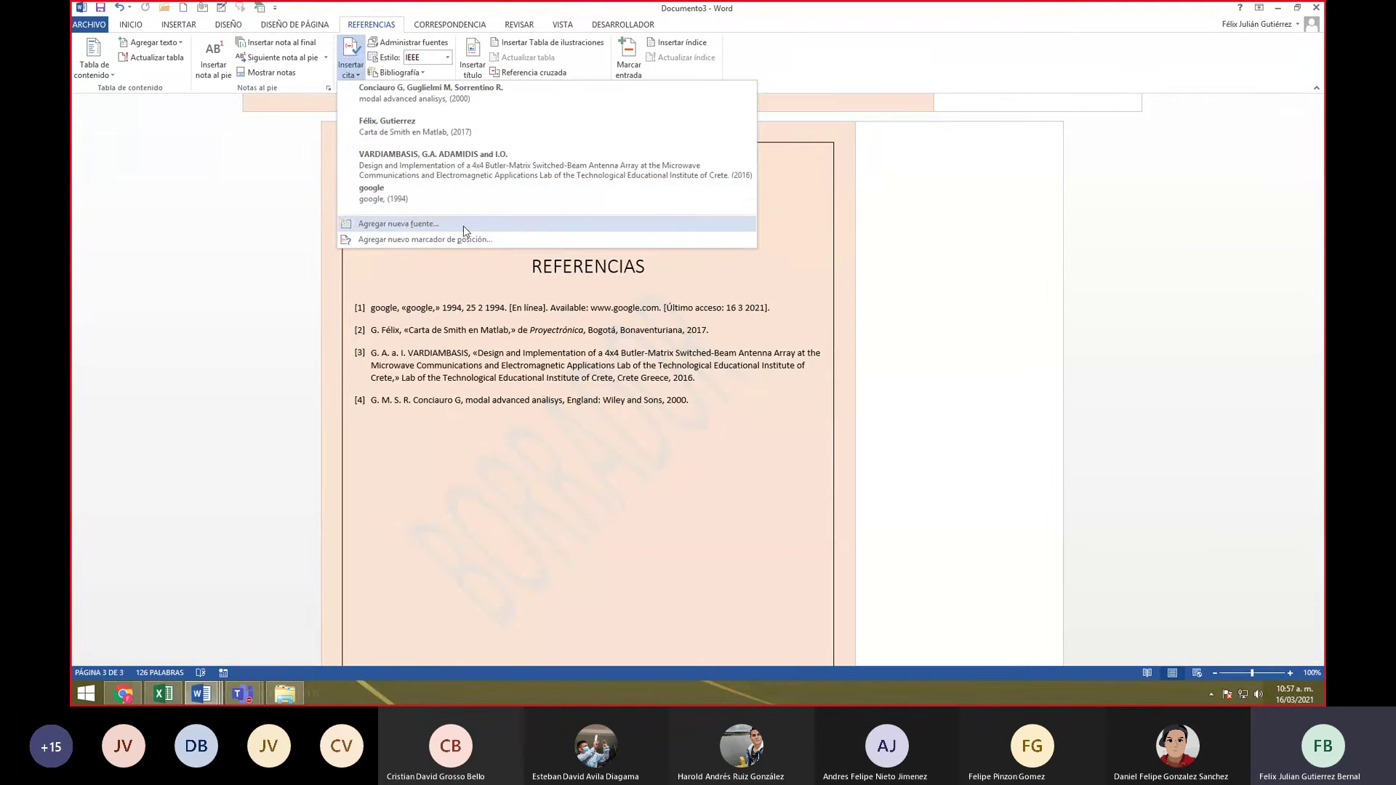
pyautogui.click(408, 42)
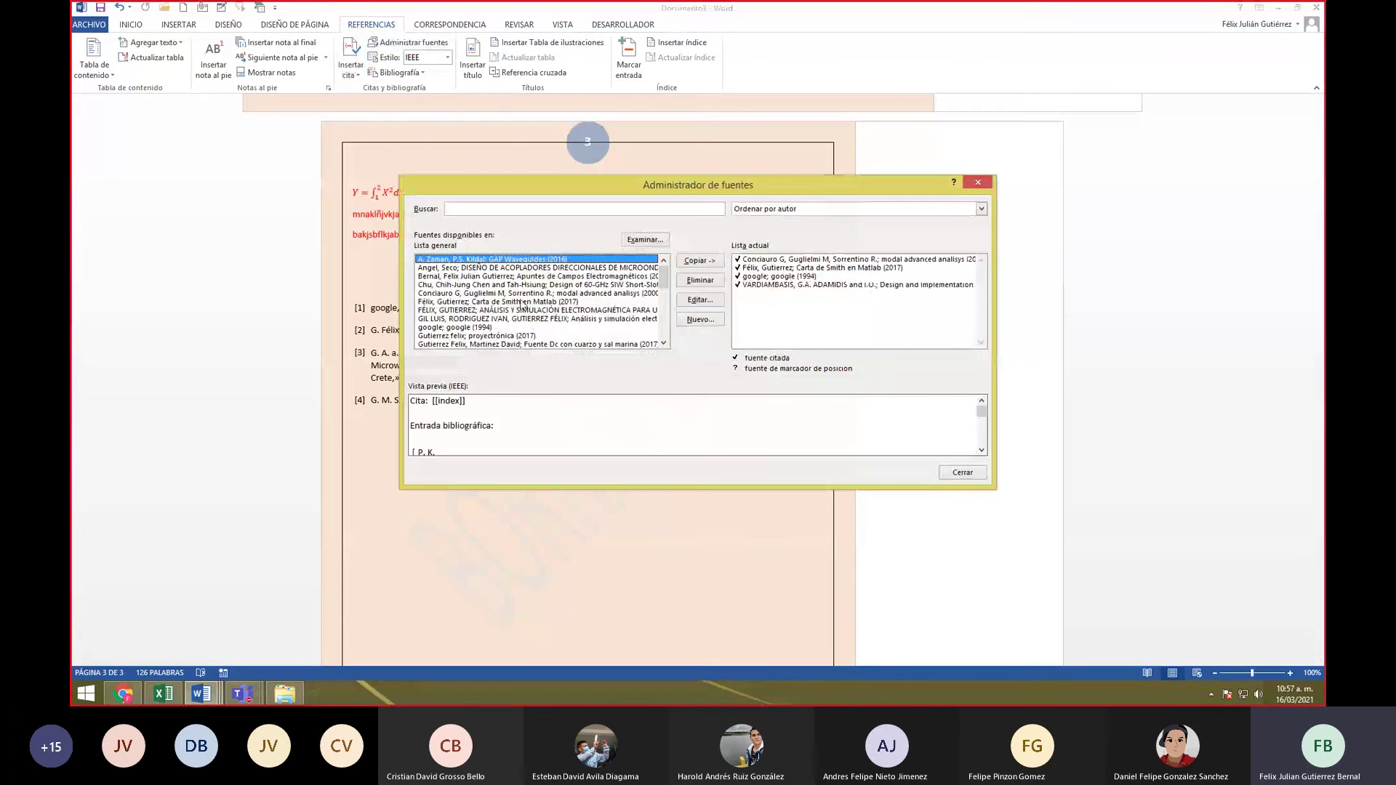
pyautogui.click(521, 302)
pyautogui.click(599, 311)
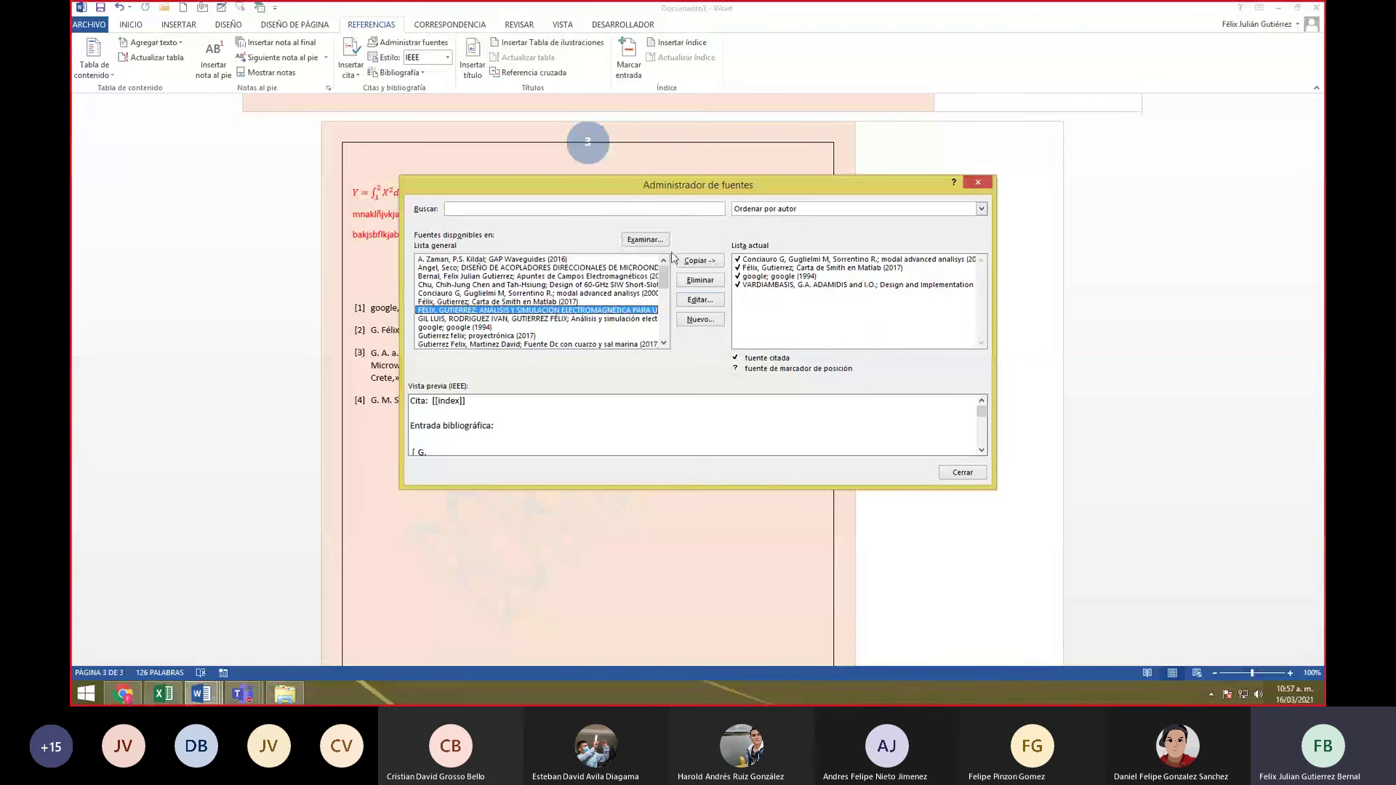
pyautogui.click(700, 260)
pyautogui.click(962, 473)
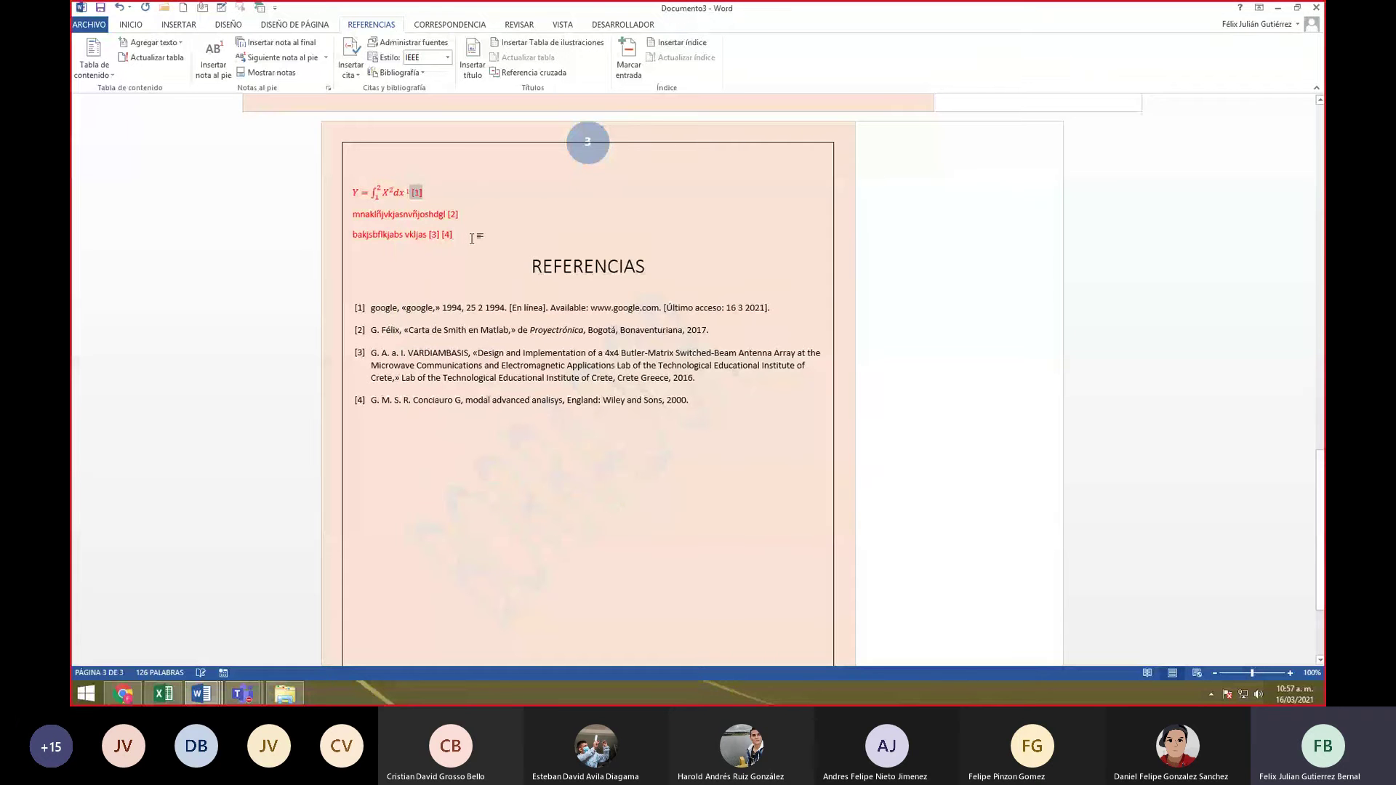
pyautogui.click(351, 69)
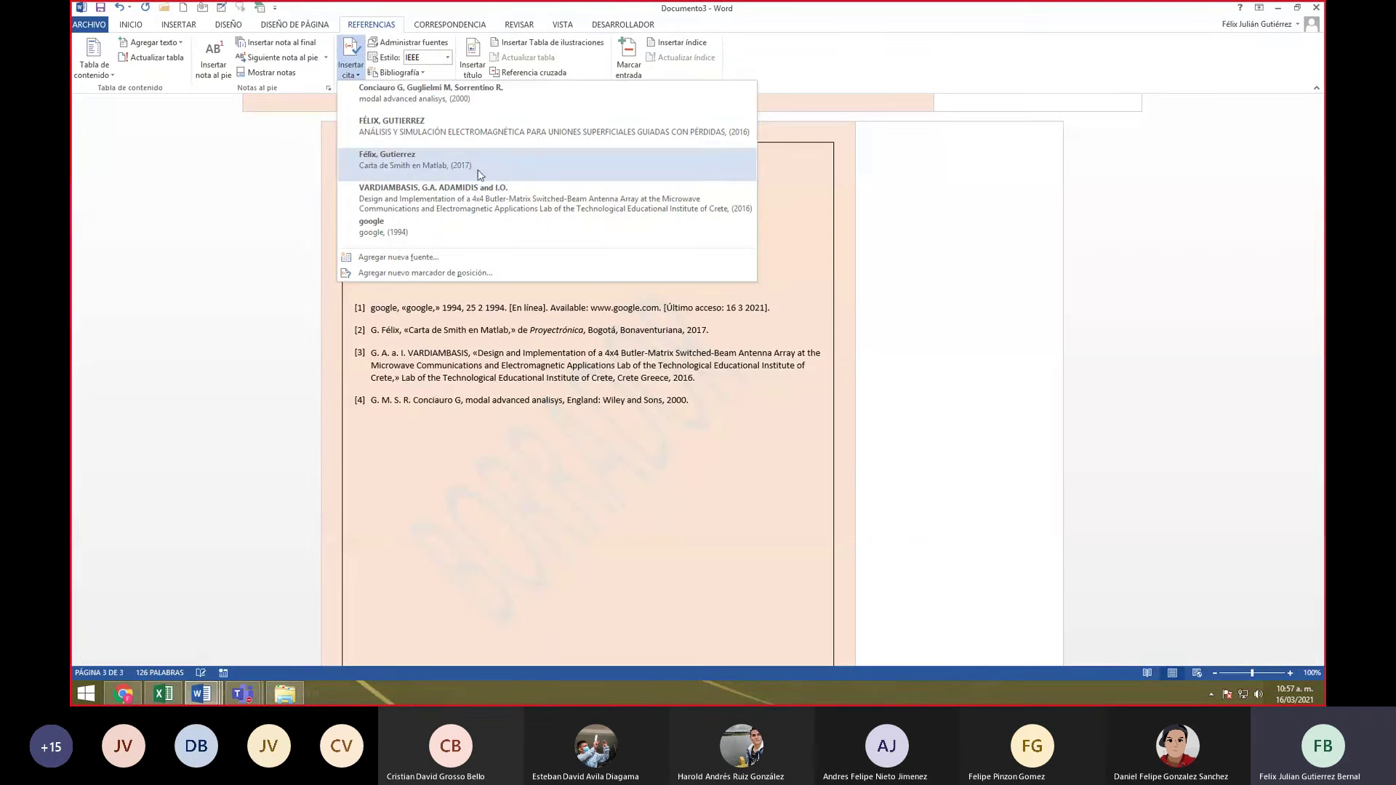
pyautogui.click(477, 121)
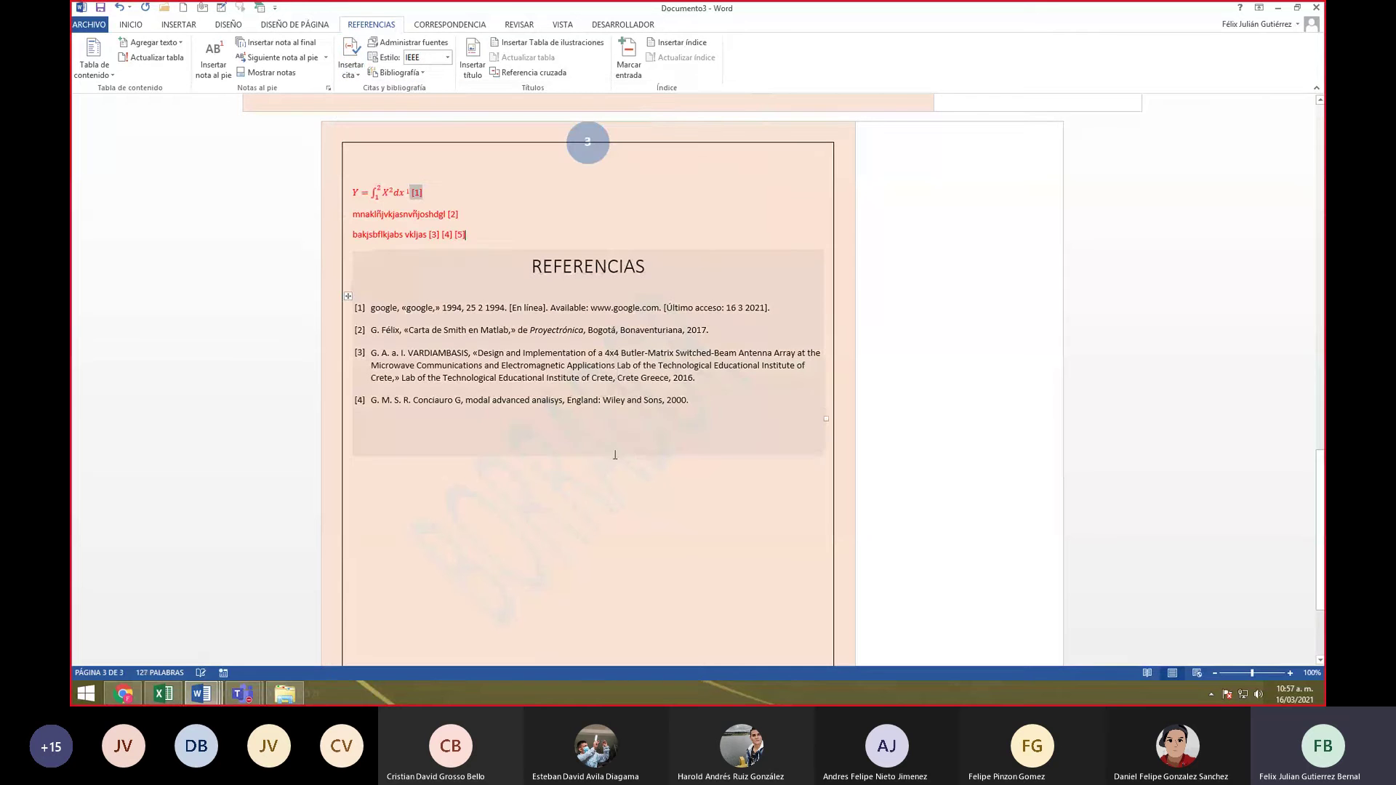
# - Update the citations and bibliography in the references block, and set the citation style to APA
pyautogui.click(597, 400)
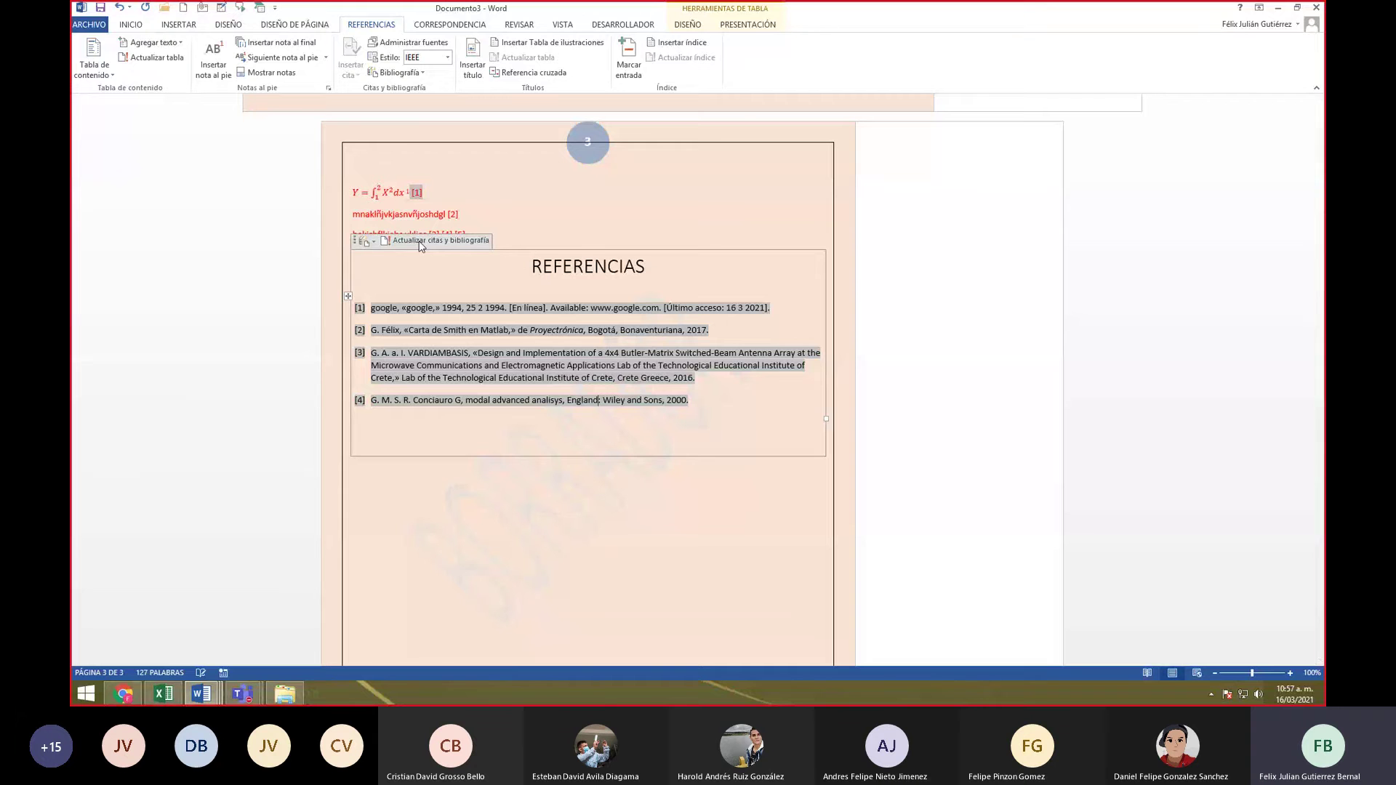
pyautogui.rightClick(559, 271)
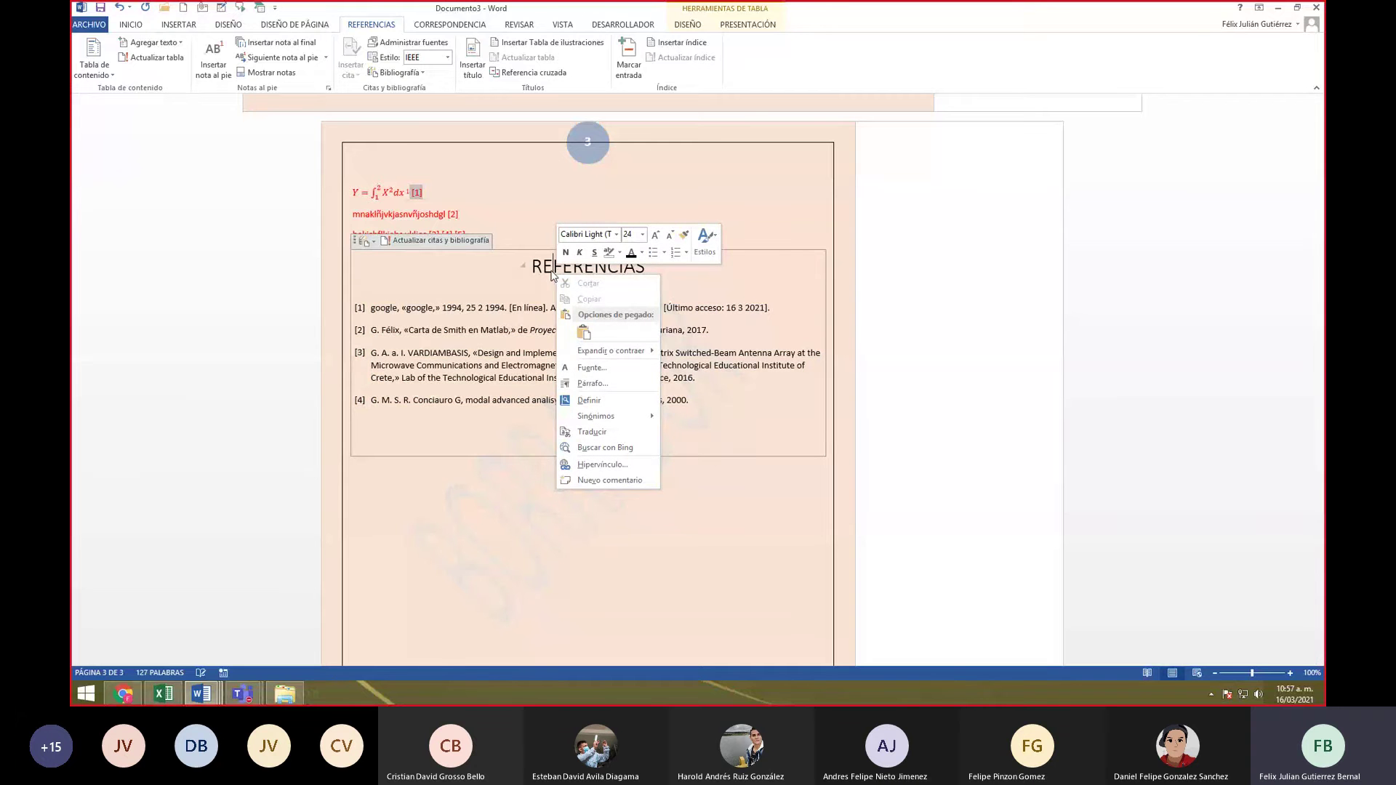
pyautogui.click(397, 241)
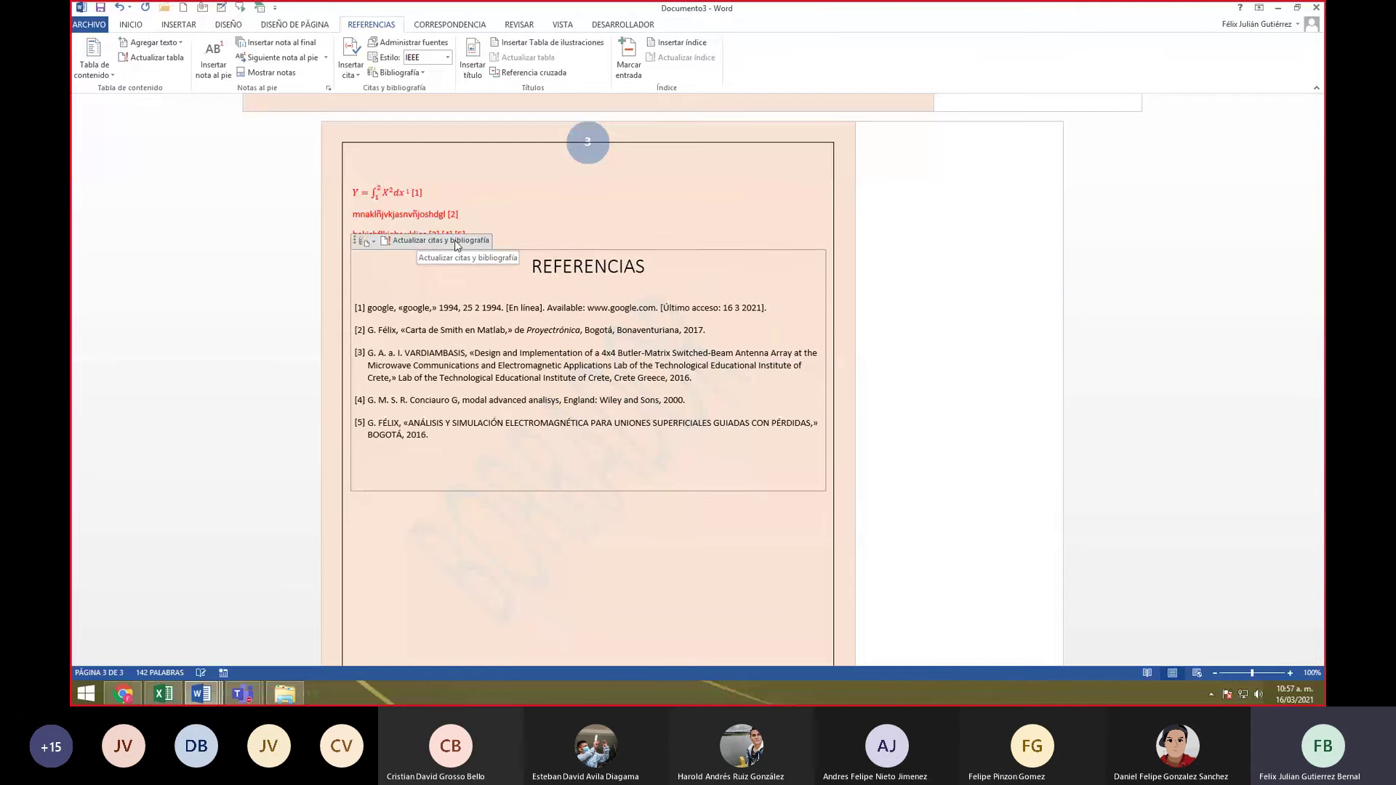
pyautogui.click(440, 434)
pyautogui.click(672, 571)
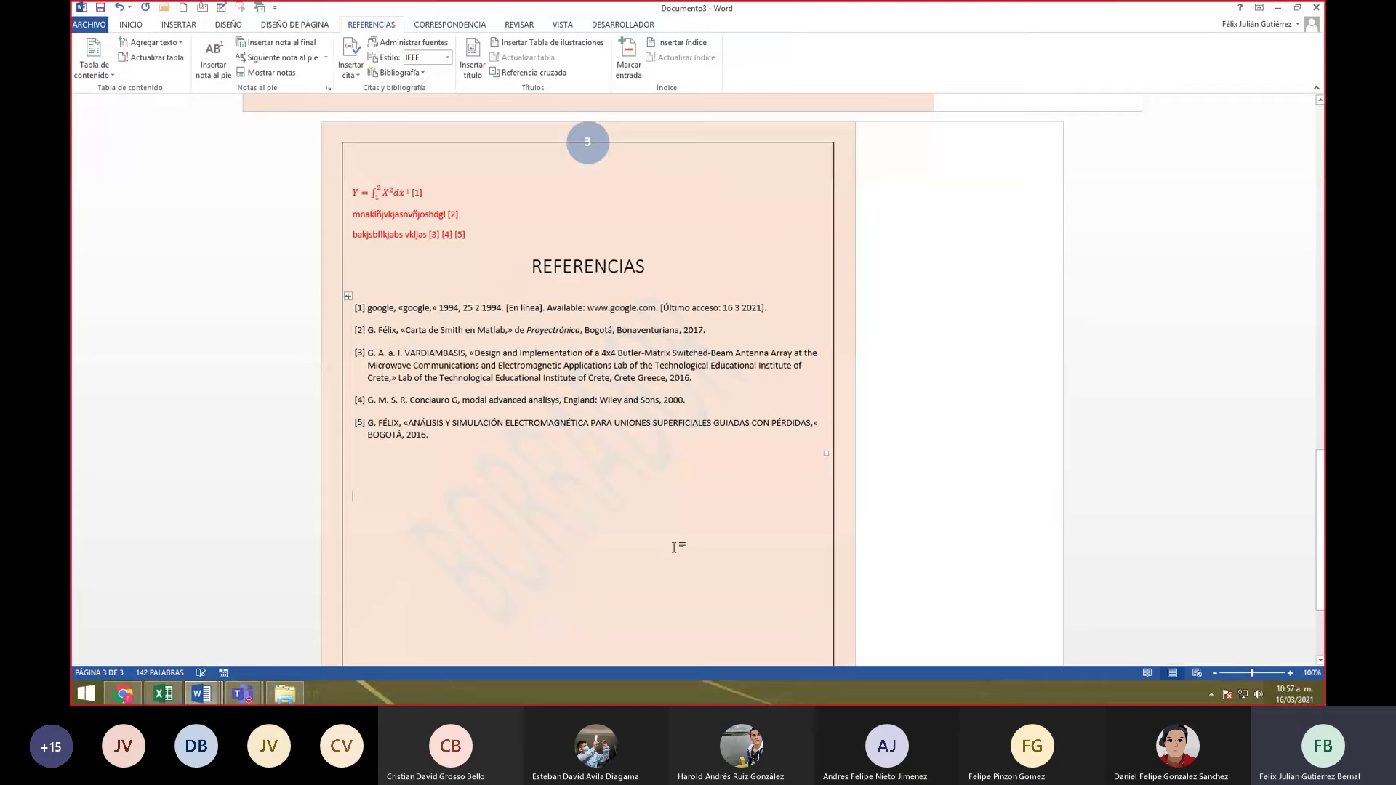
pyautogui.click(448, 57)
pyautogui.click(445, 89)
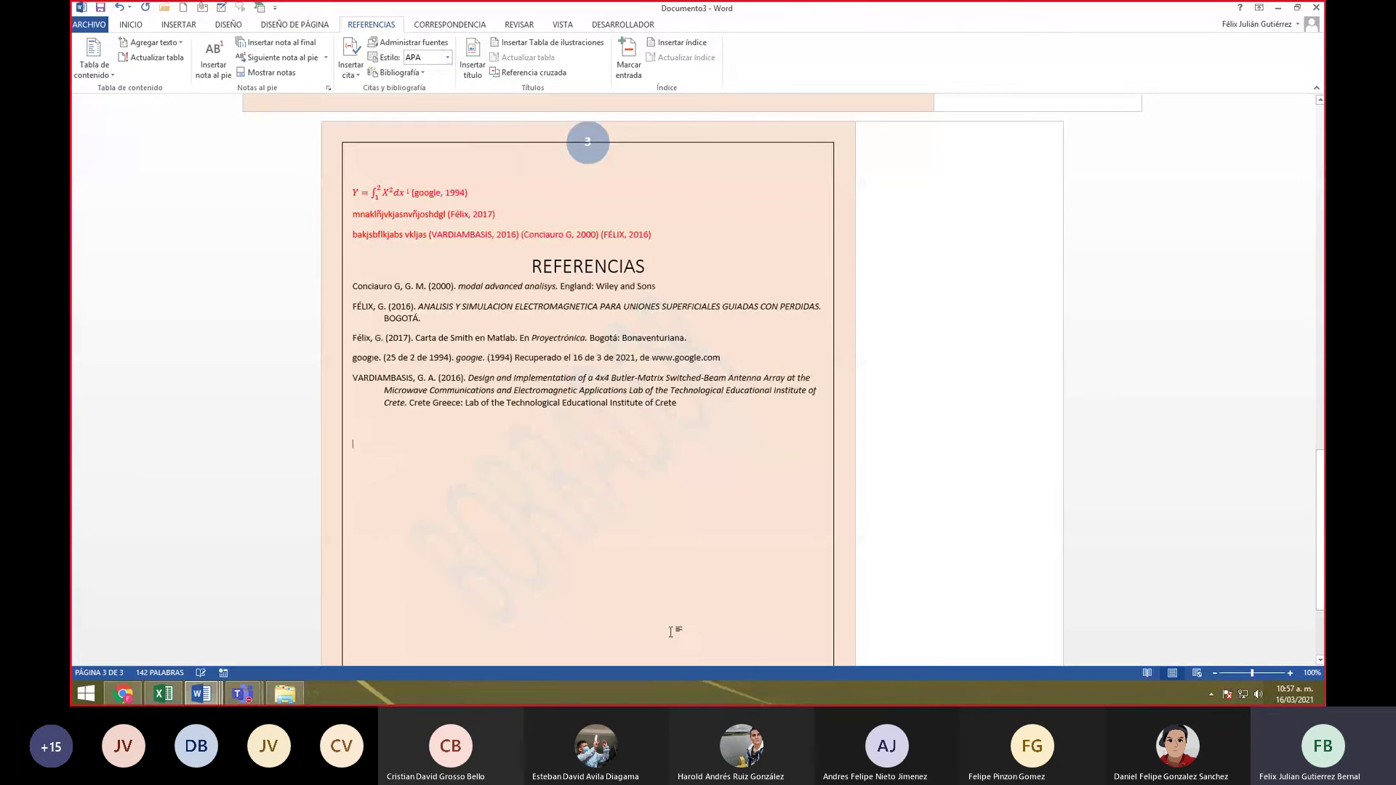
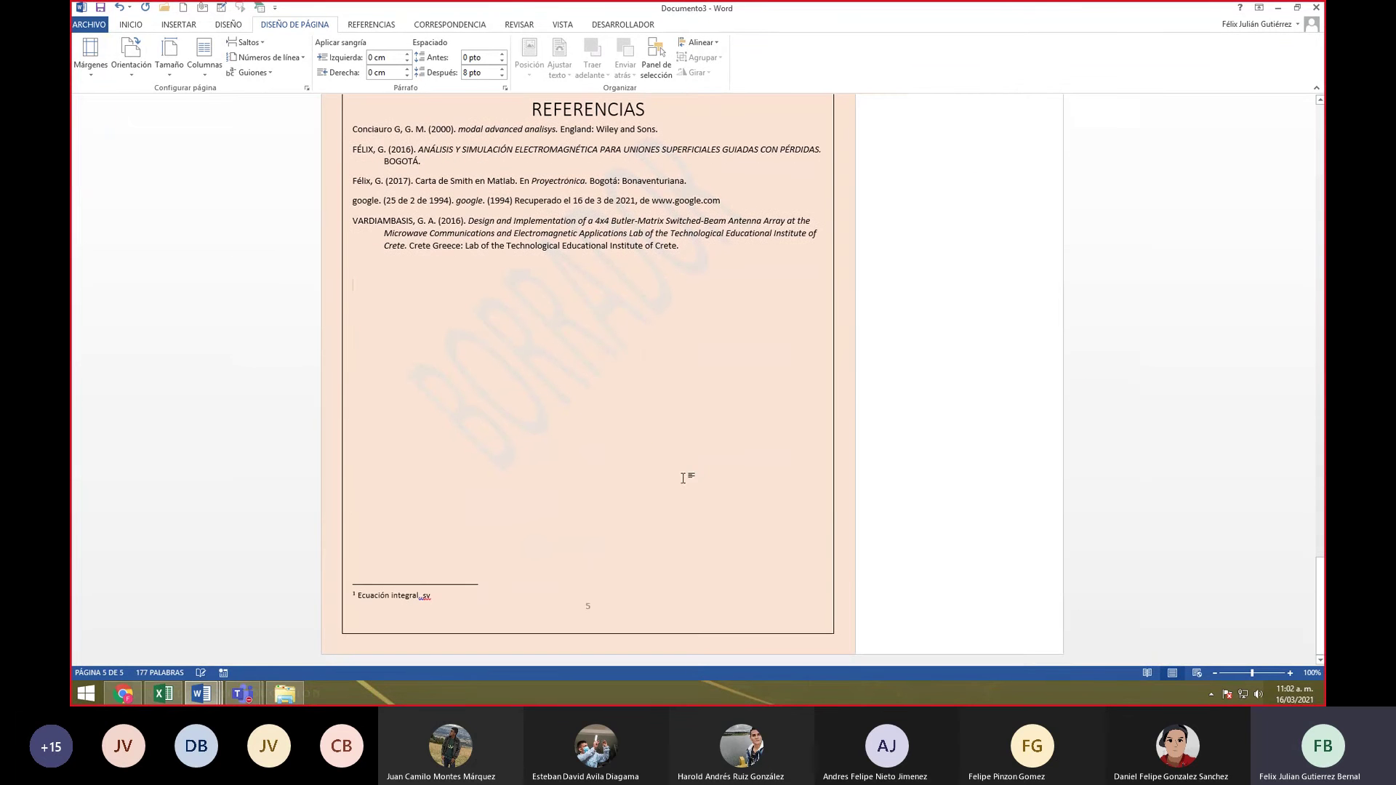
# - Enter a closing brace below the references and add empty paragraphs until the document continues onto page 6
pyautogui.write('}')
pyautogui.press('Return')
pyautogui.press('Return')
pyautogui.press('Return')
pyautogui.press('Return')
pyautogui.press('Return')
pyautogui.press('Return')
pyautogui.press('Return')
pyautogui.press('Return')
pyautogui.press('Return')
pyautogui.press('Return')
pyautogui.press('Return')
pyautogui.press('Return')
pyautogui.press('Return')
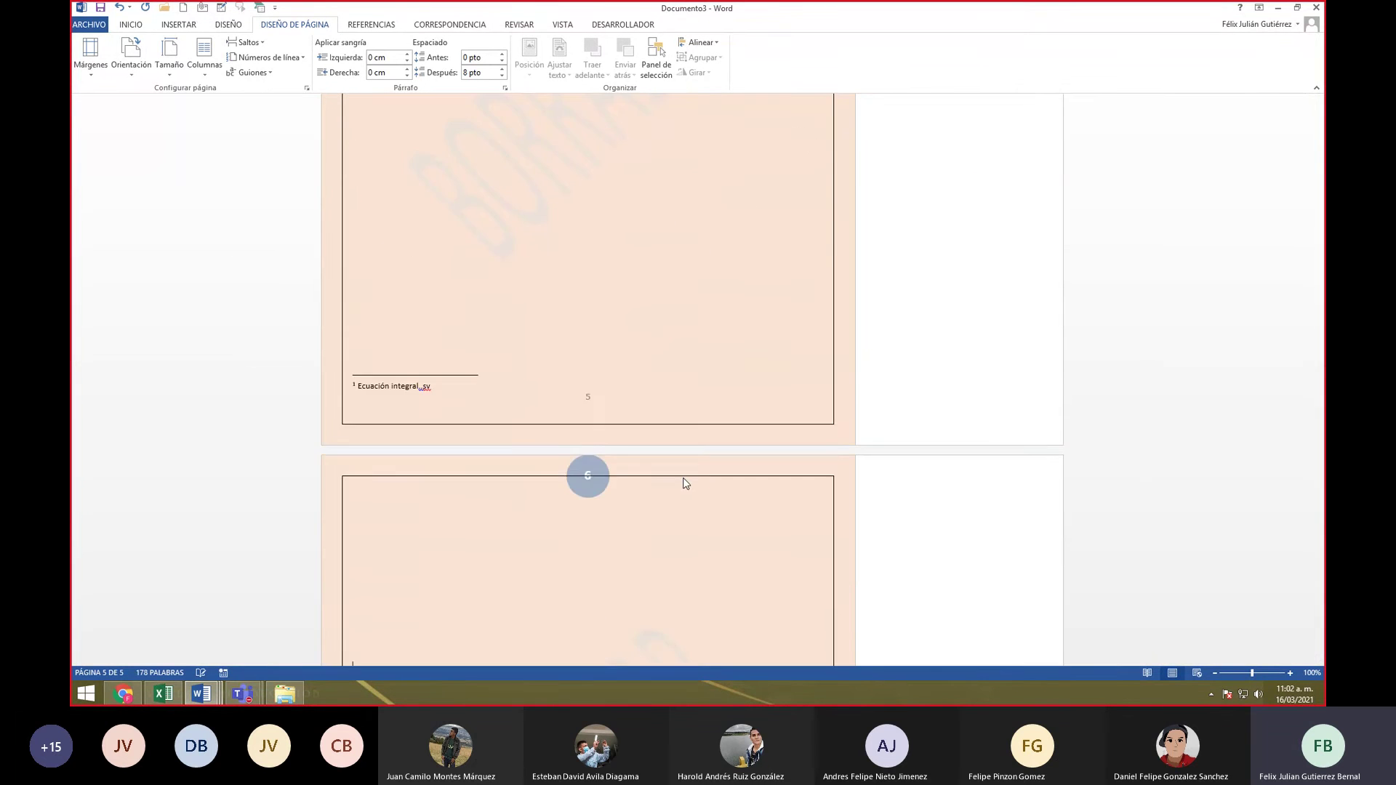
# - From the start of page 6, set the page orientation to Horizontal and apply it to 'De aquí en adelante'
pyautogui.click(689, 493)
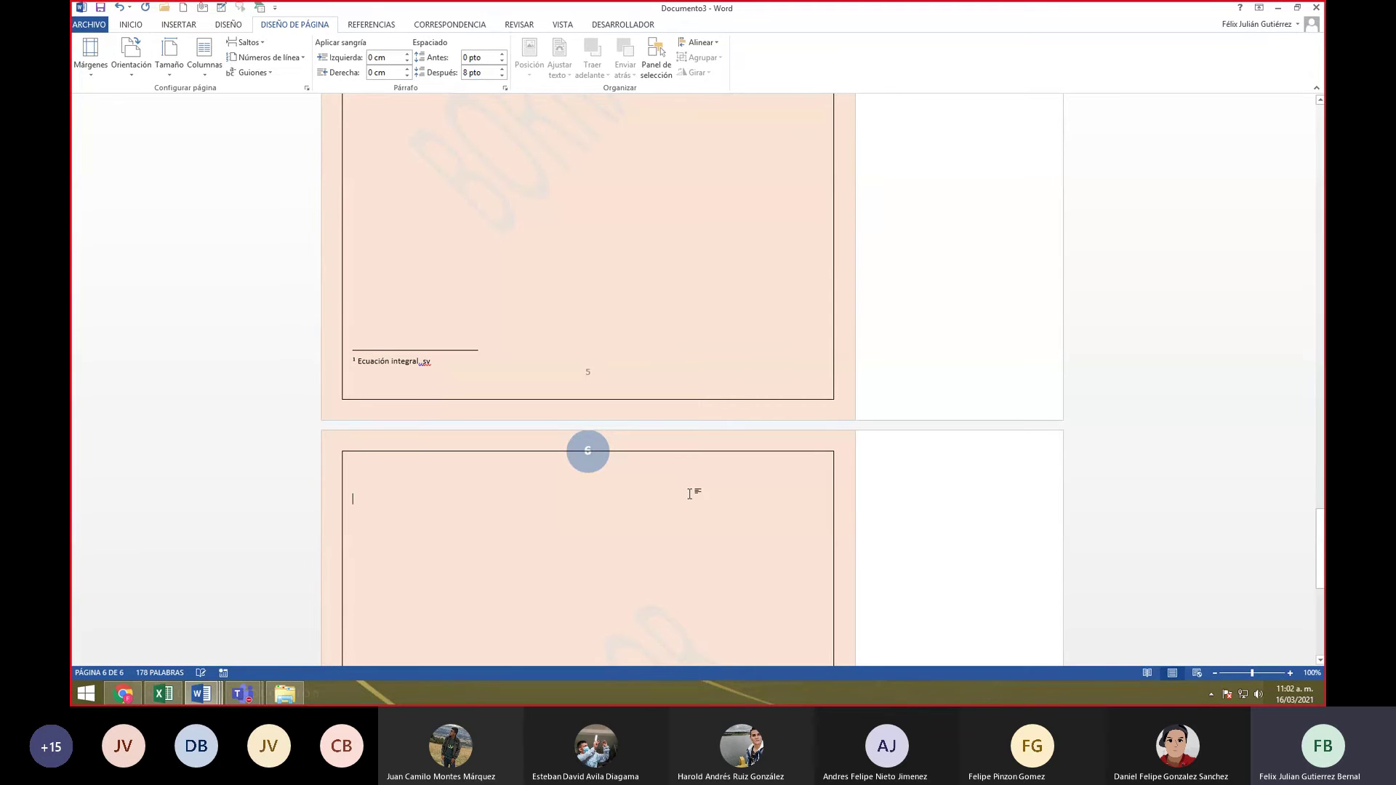
pyautogui.click(397, 476)
pyautogui.moveTo(397, 474); pyautogui.dragTo(418, 503)
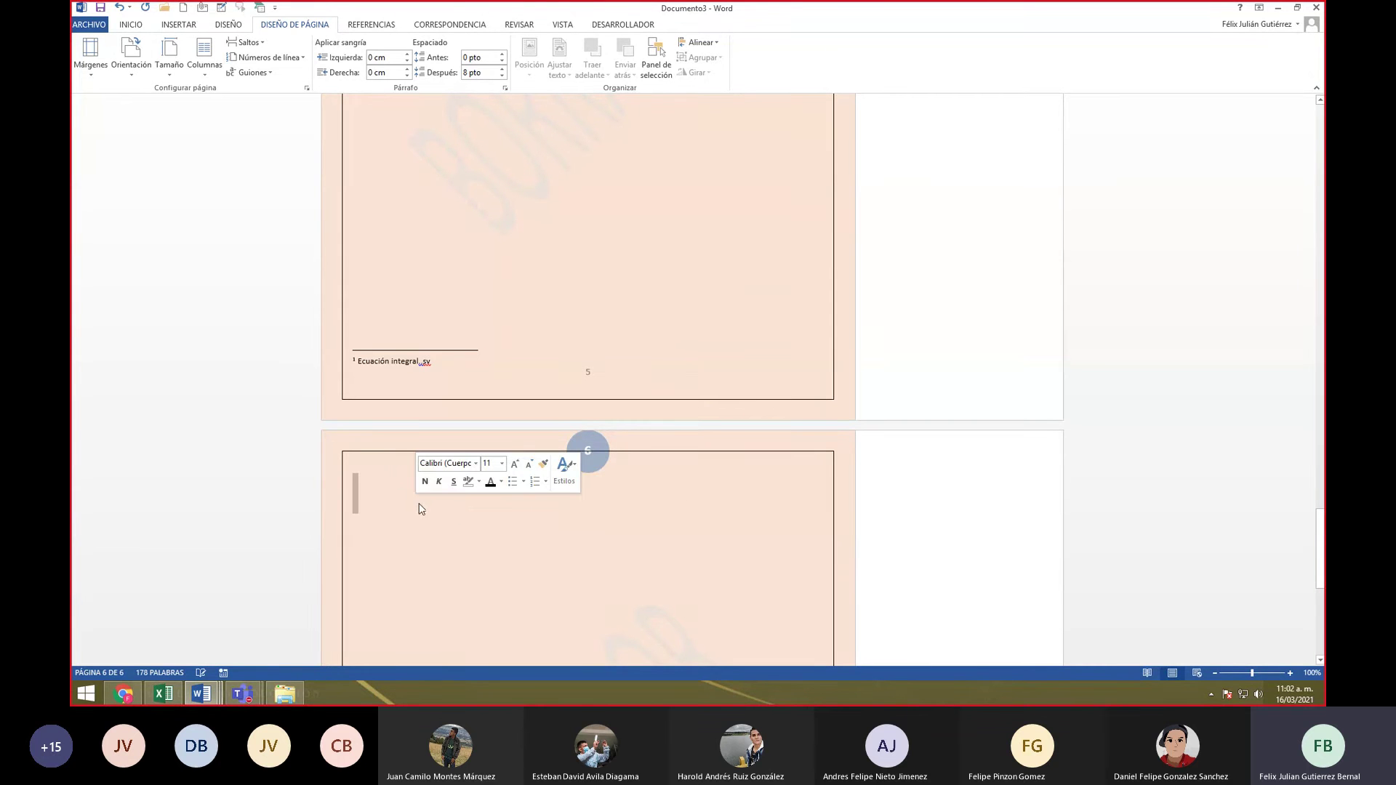
pyautogui.click(450, 536)
pyautogui.click(369, 484)
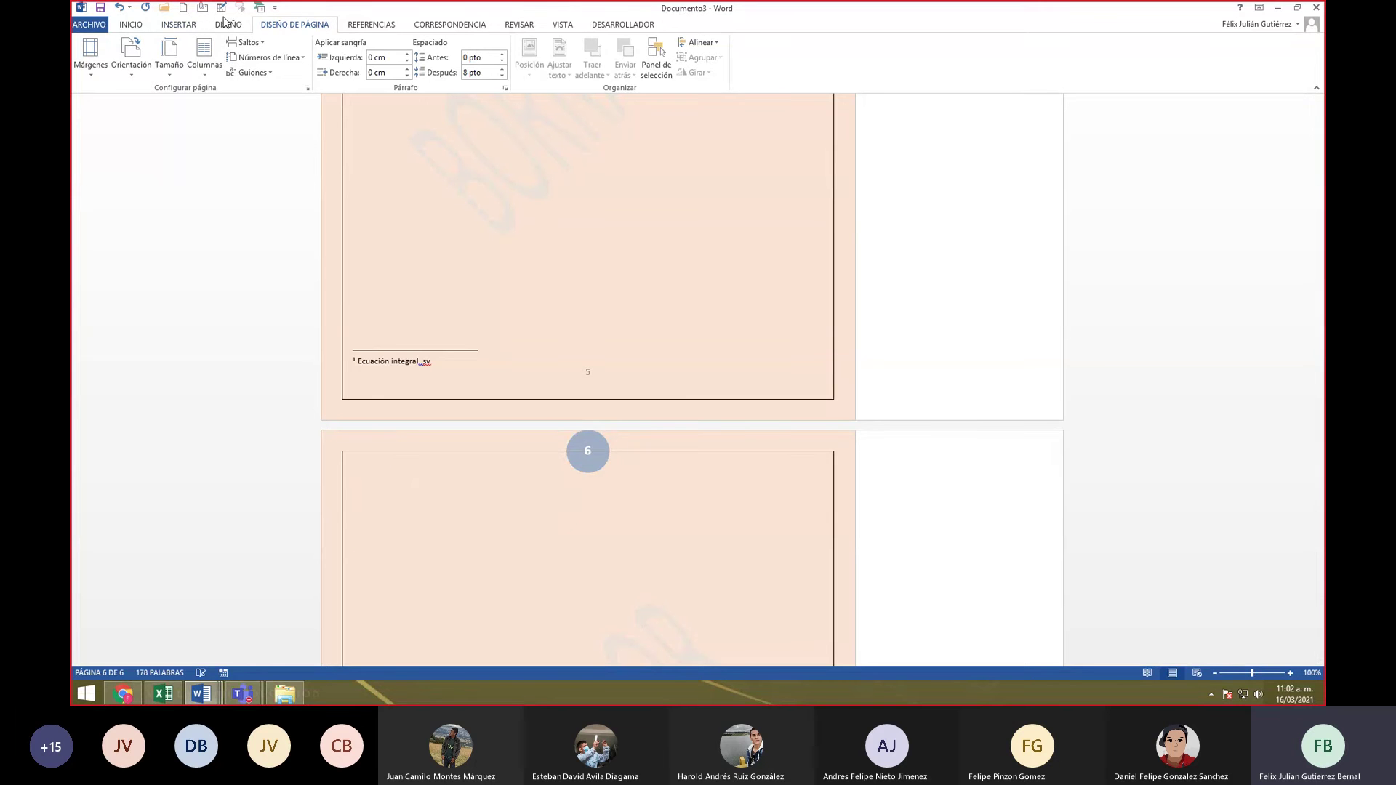
pyautogui.click(133, 72)
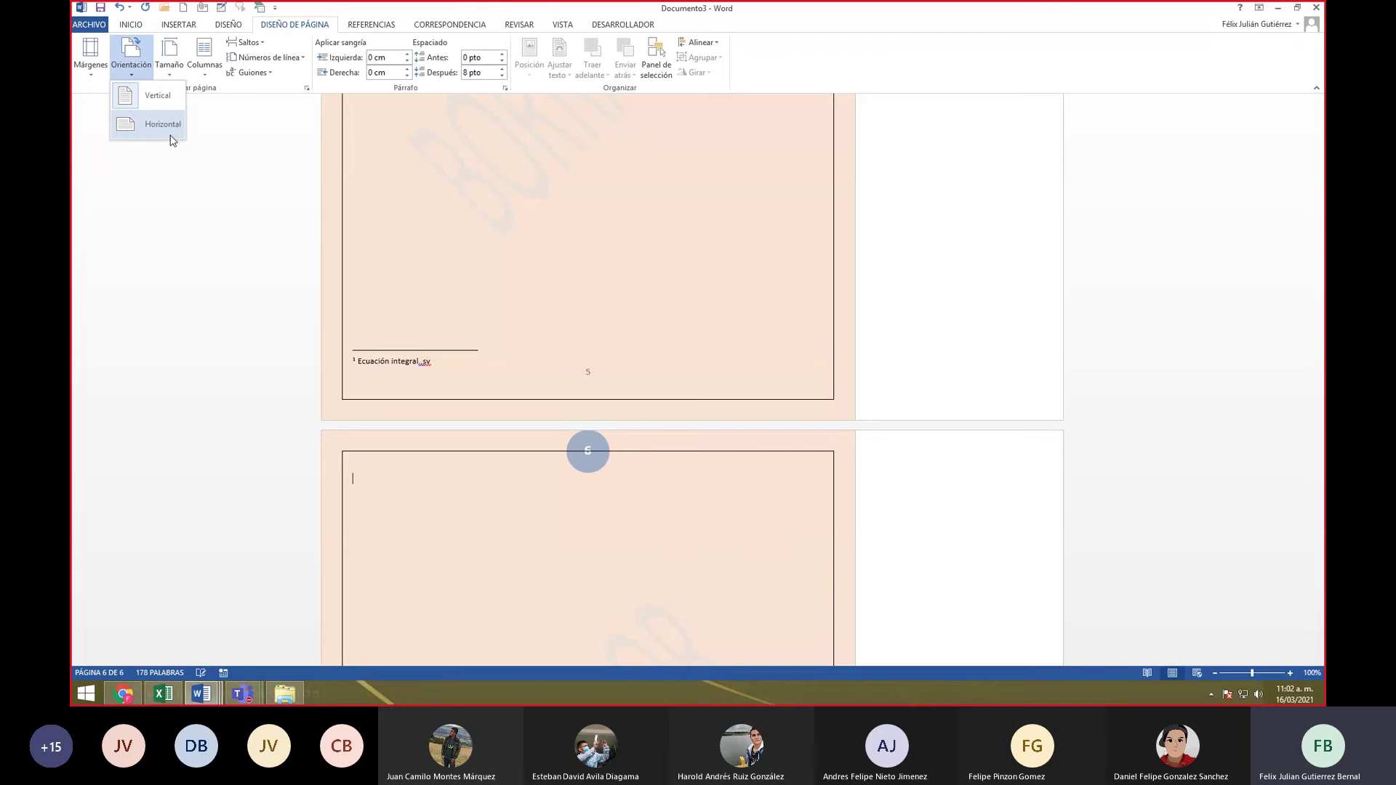
pyautogui.click(306, 88)
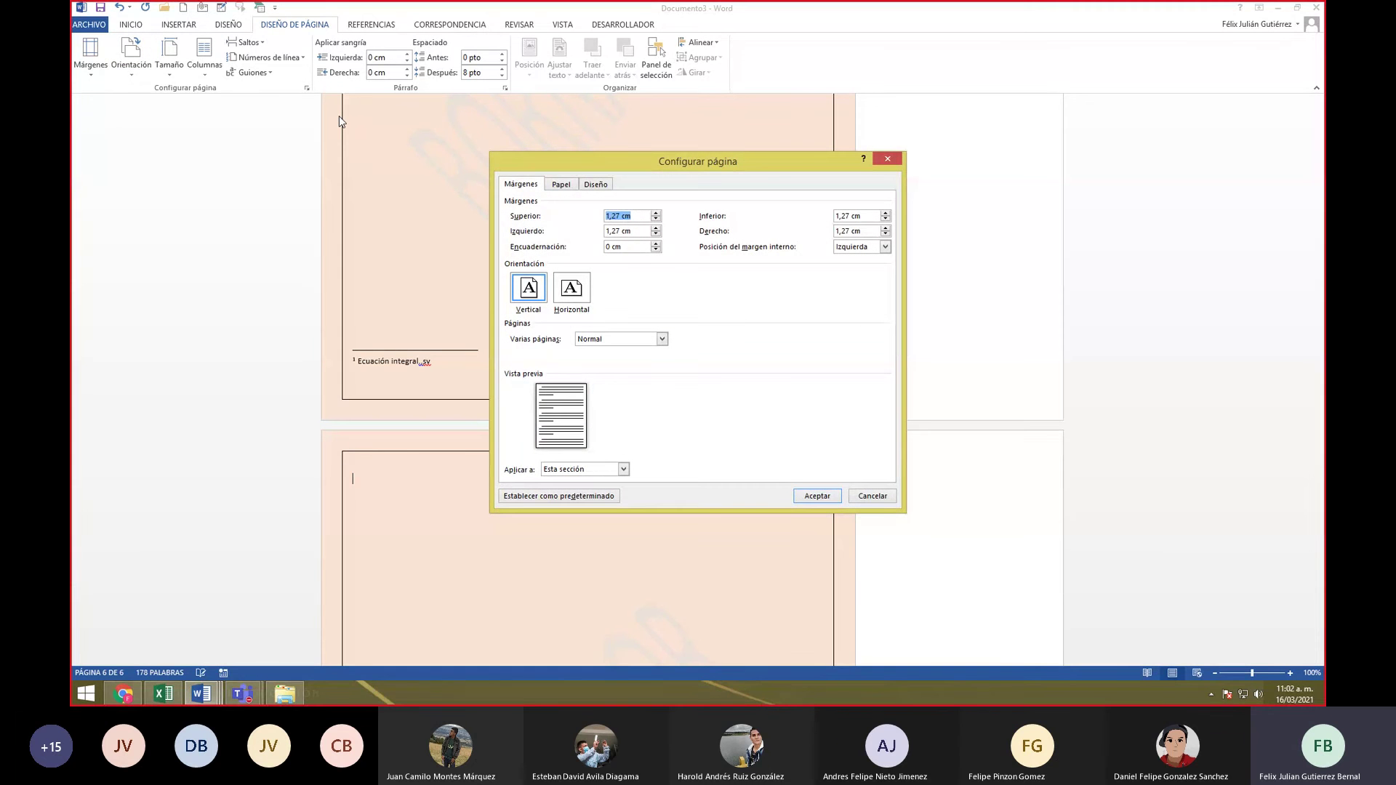
pyautogui.click(572, 290)
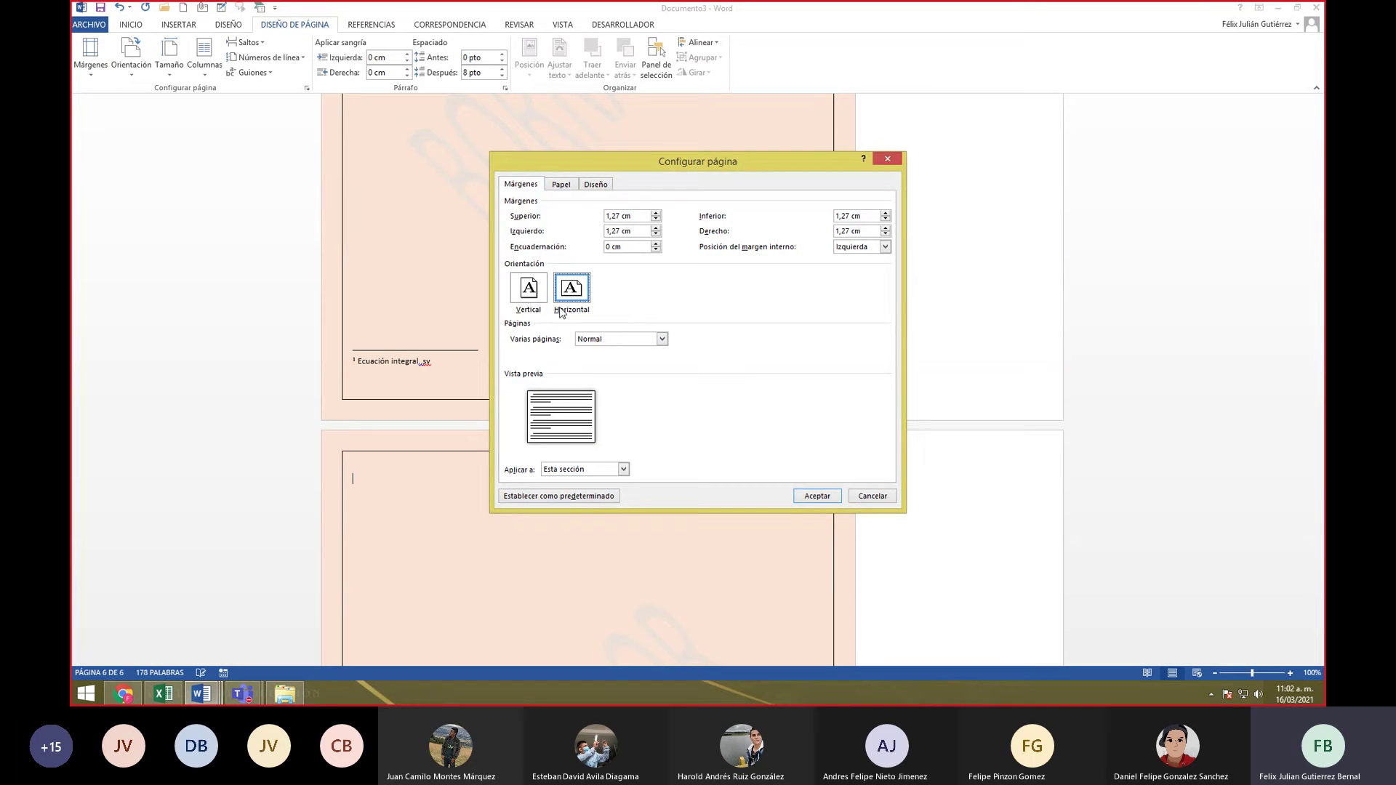
pyautogui.click(624, 469)
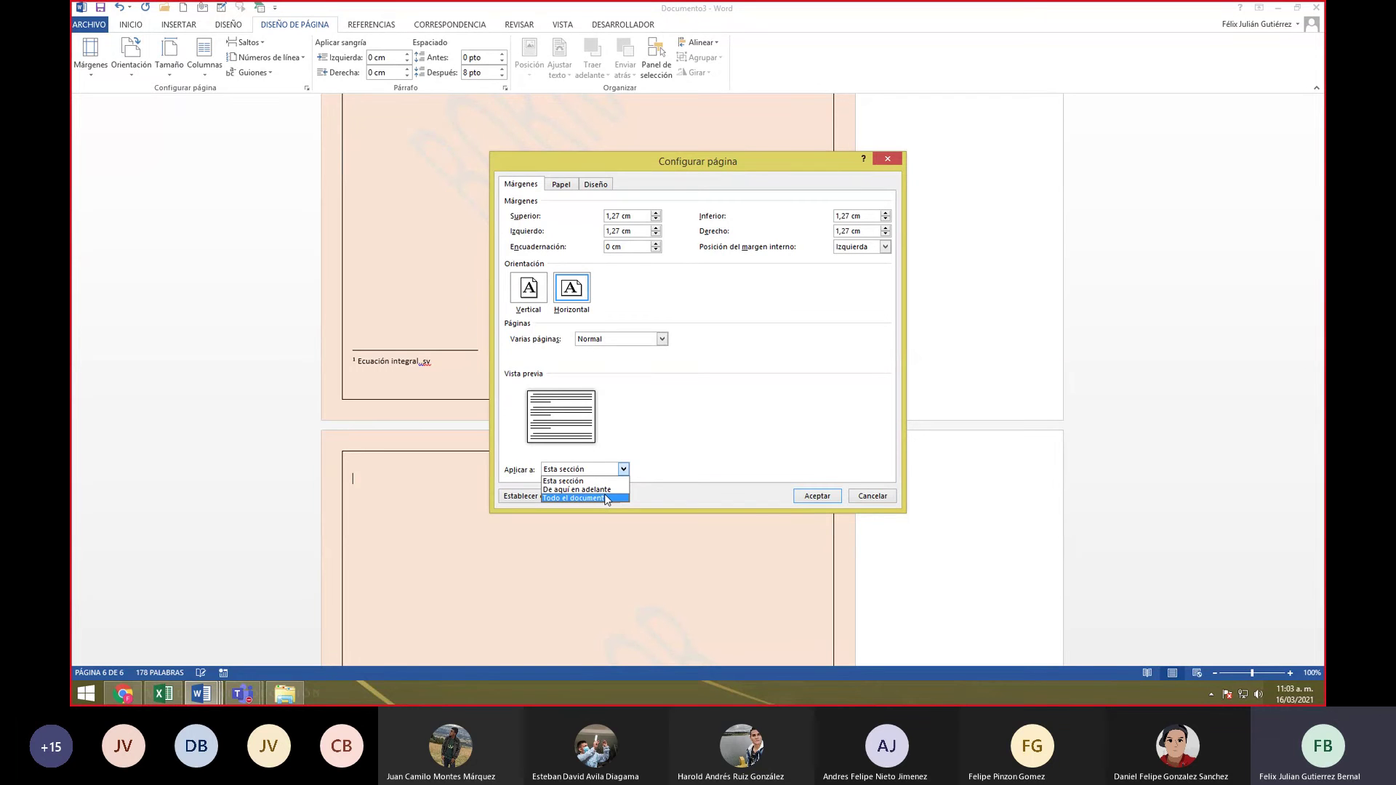
pyautogui.click(604, 489)
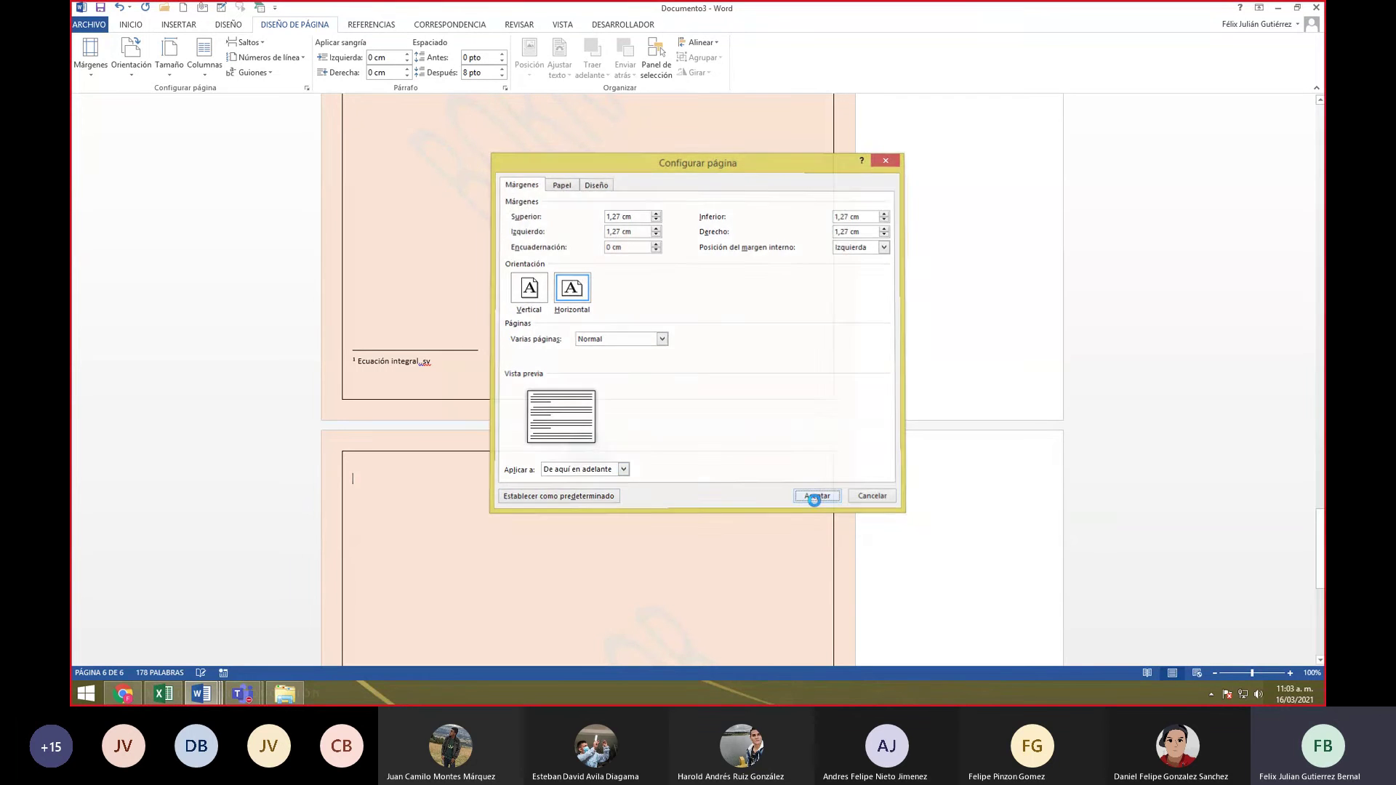
pyautogui.click(817, 496)
# - Set the orientation back to Vertical for the selected sections at the SmartArt graphic on page 3
pyautogui.scroll(15, 693, 463)
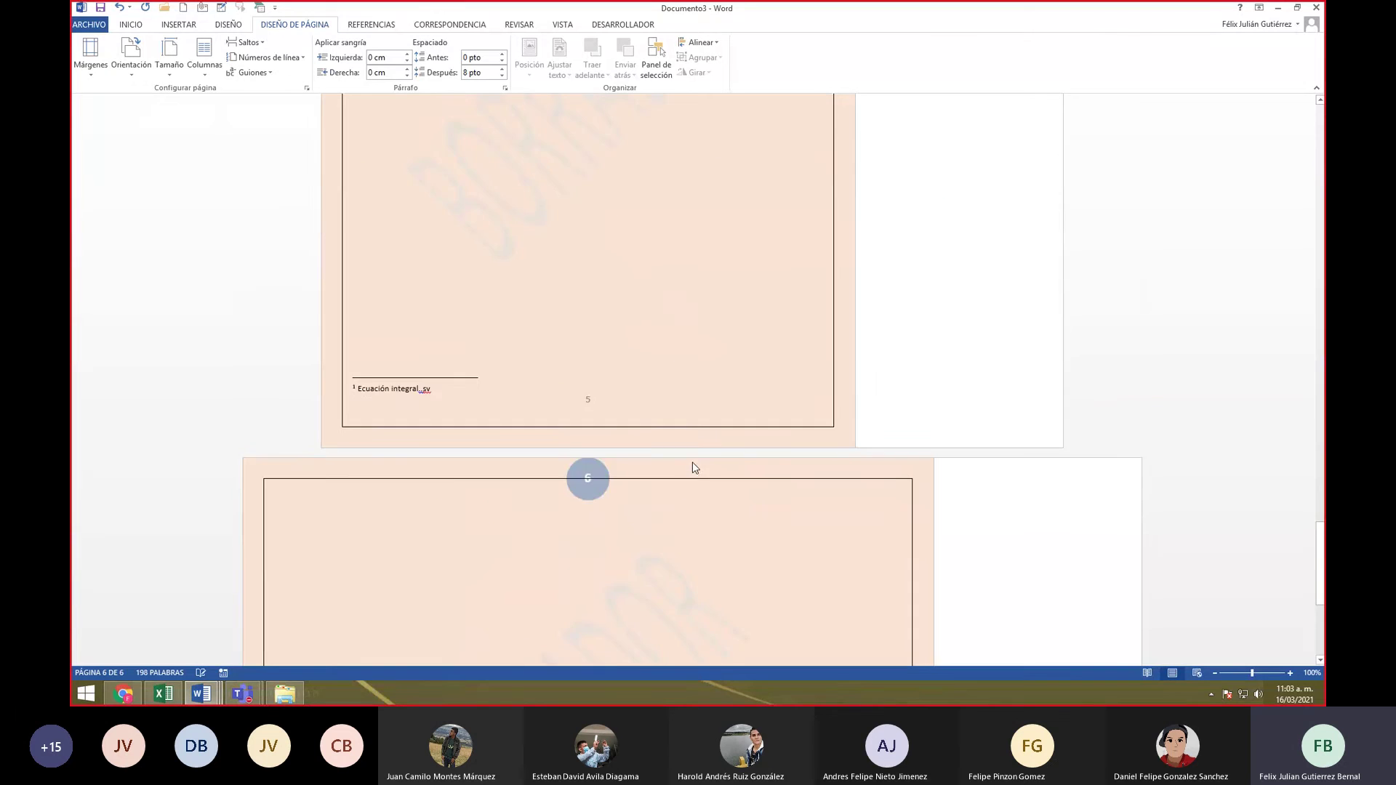
pyautogui.scroll(20, 693, 462)
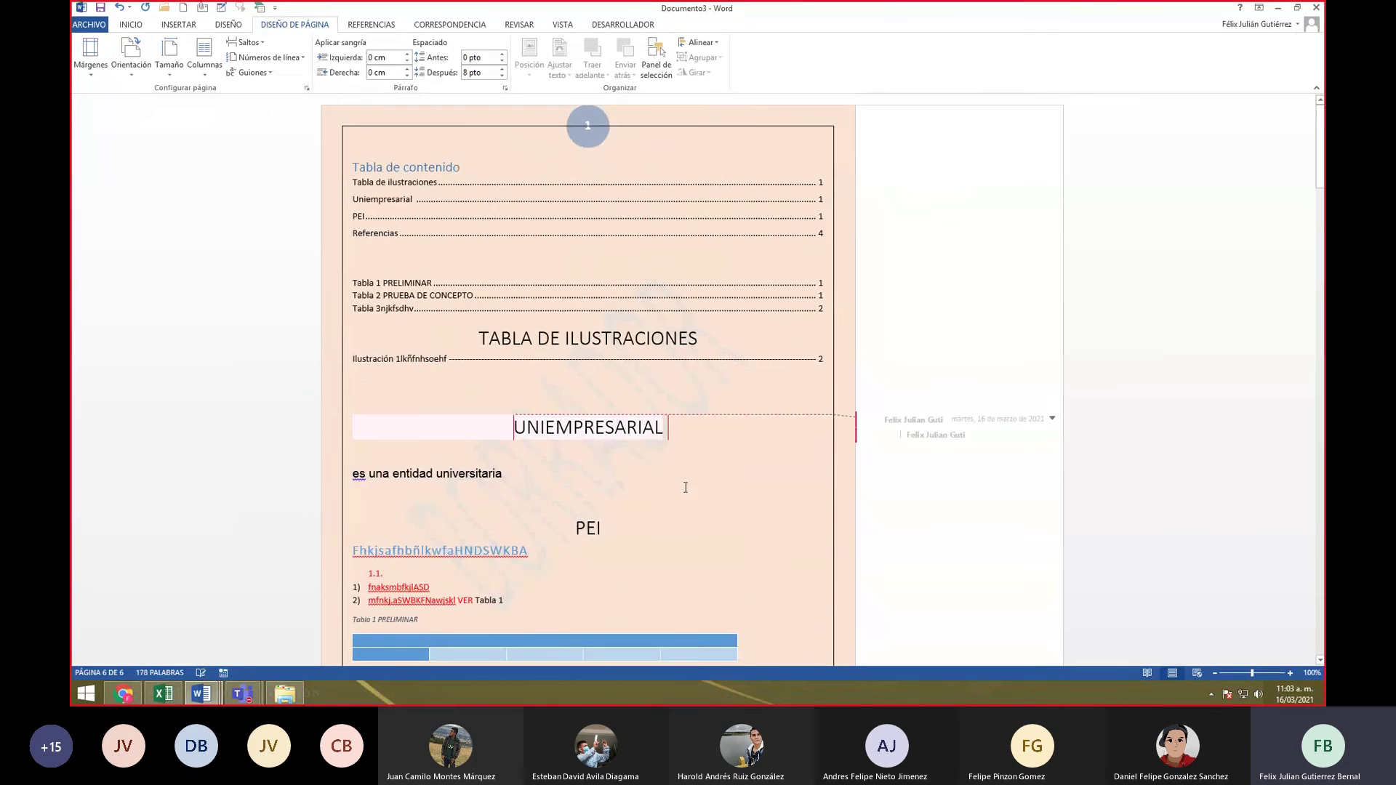
pyautogui.scroll(-20, 738, 509)
pyautogui.scroll(-4, 761, 519)
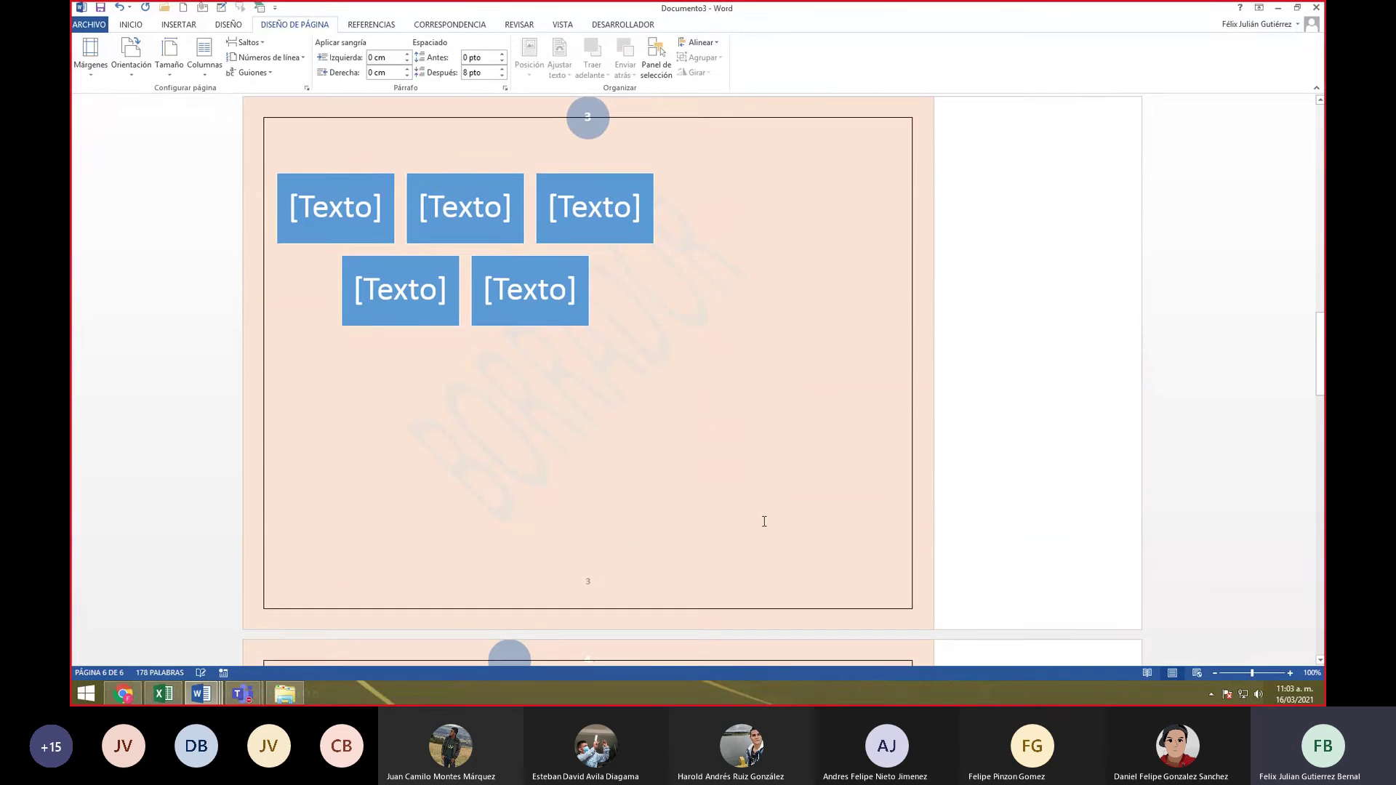
pyautogui.click(591, 343)
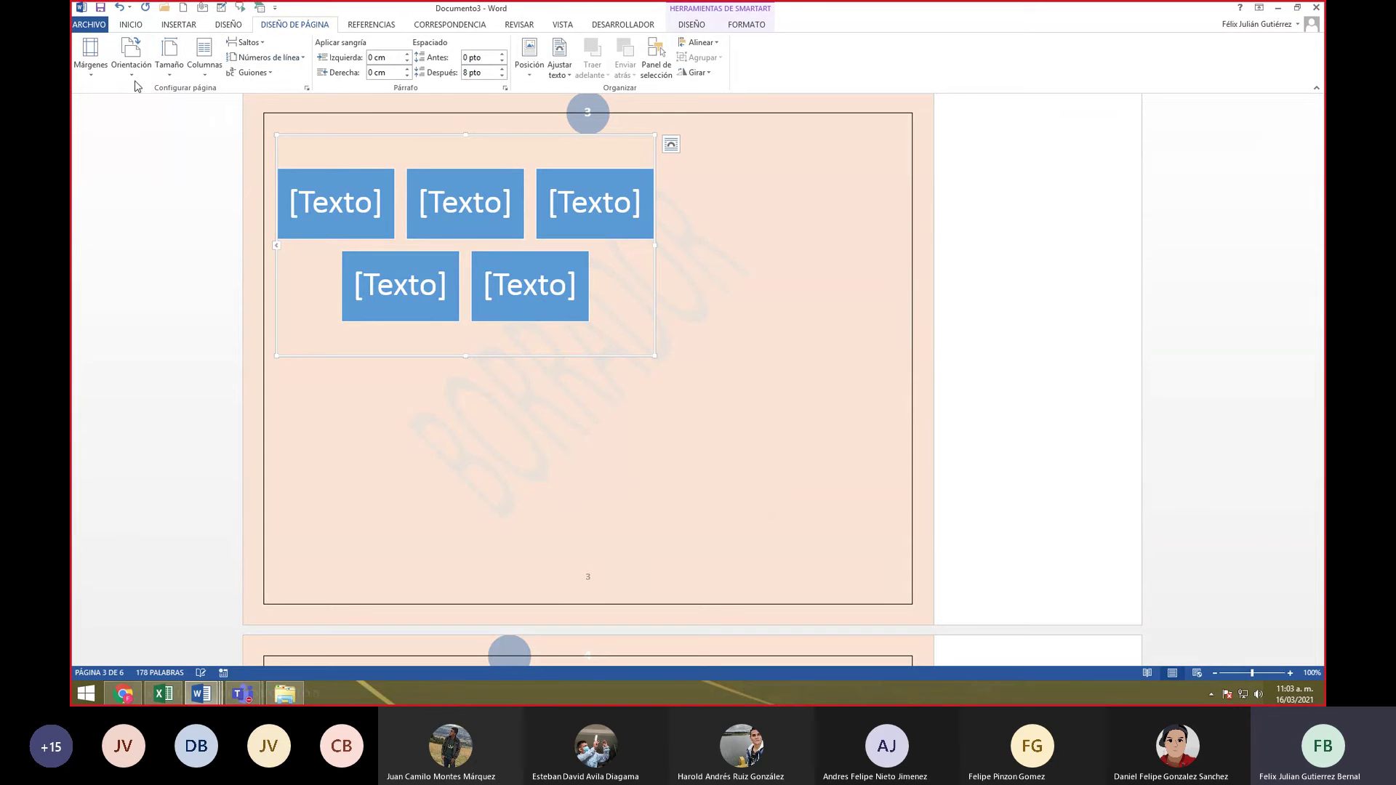
pyautogui.click(307, 88)
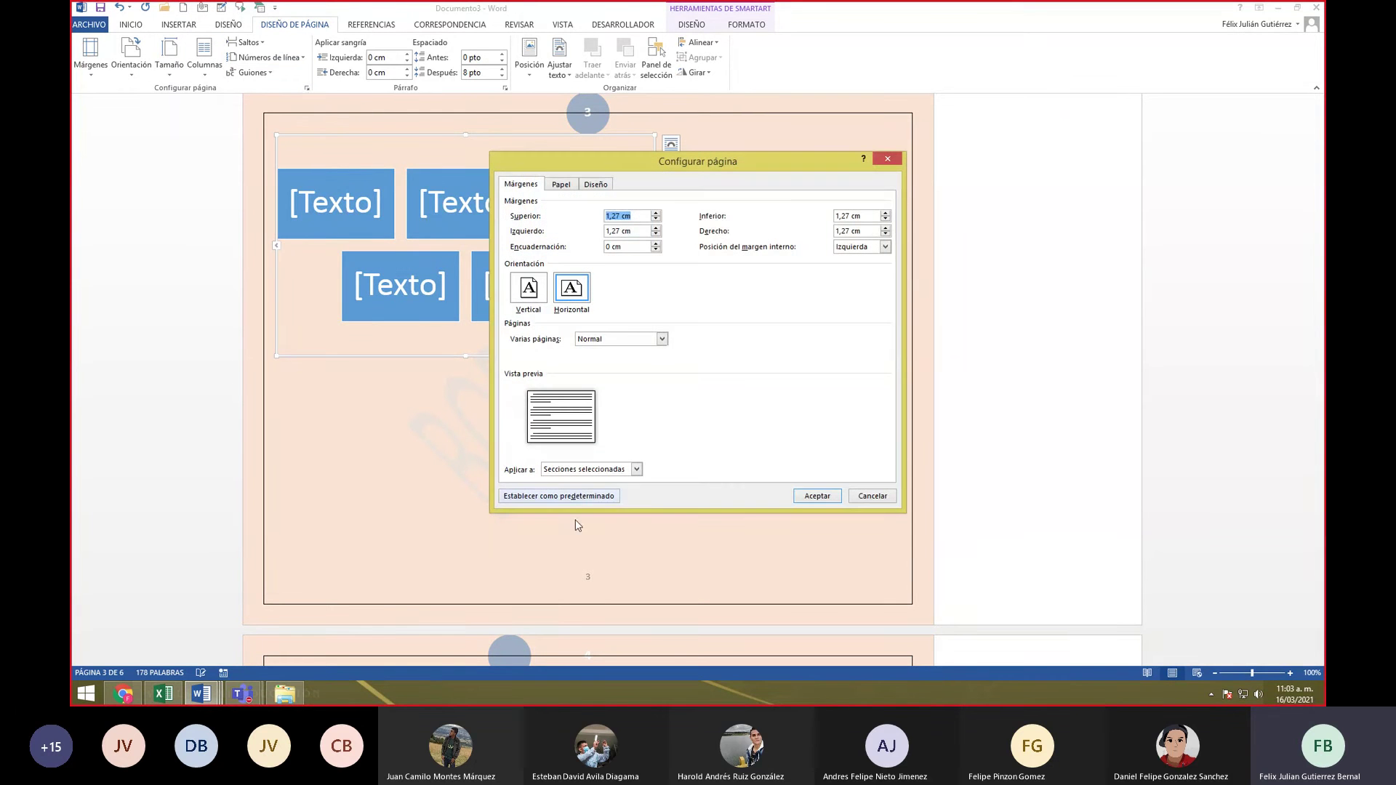
pyautogui.click(636, 469)
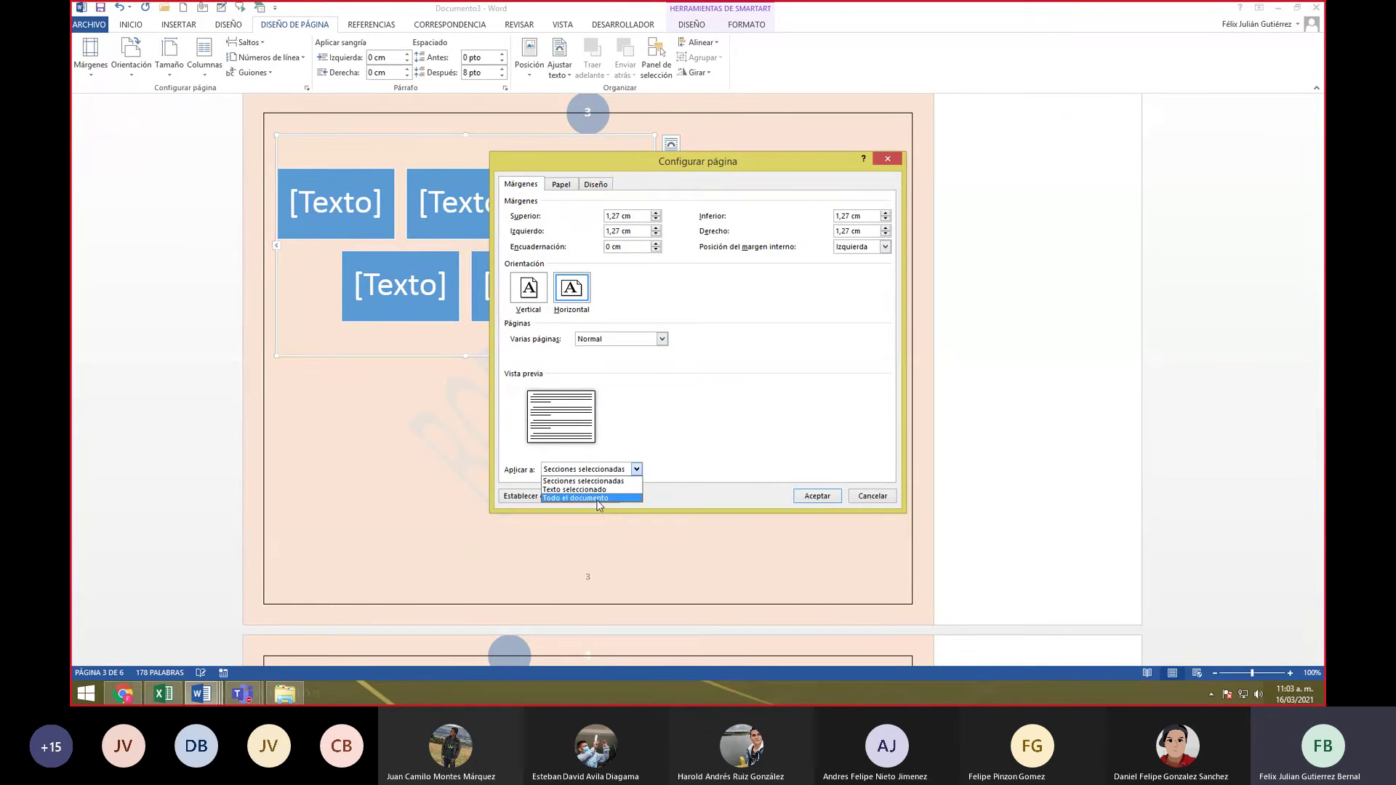
pyautogui.click(604, 479)
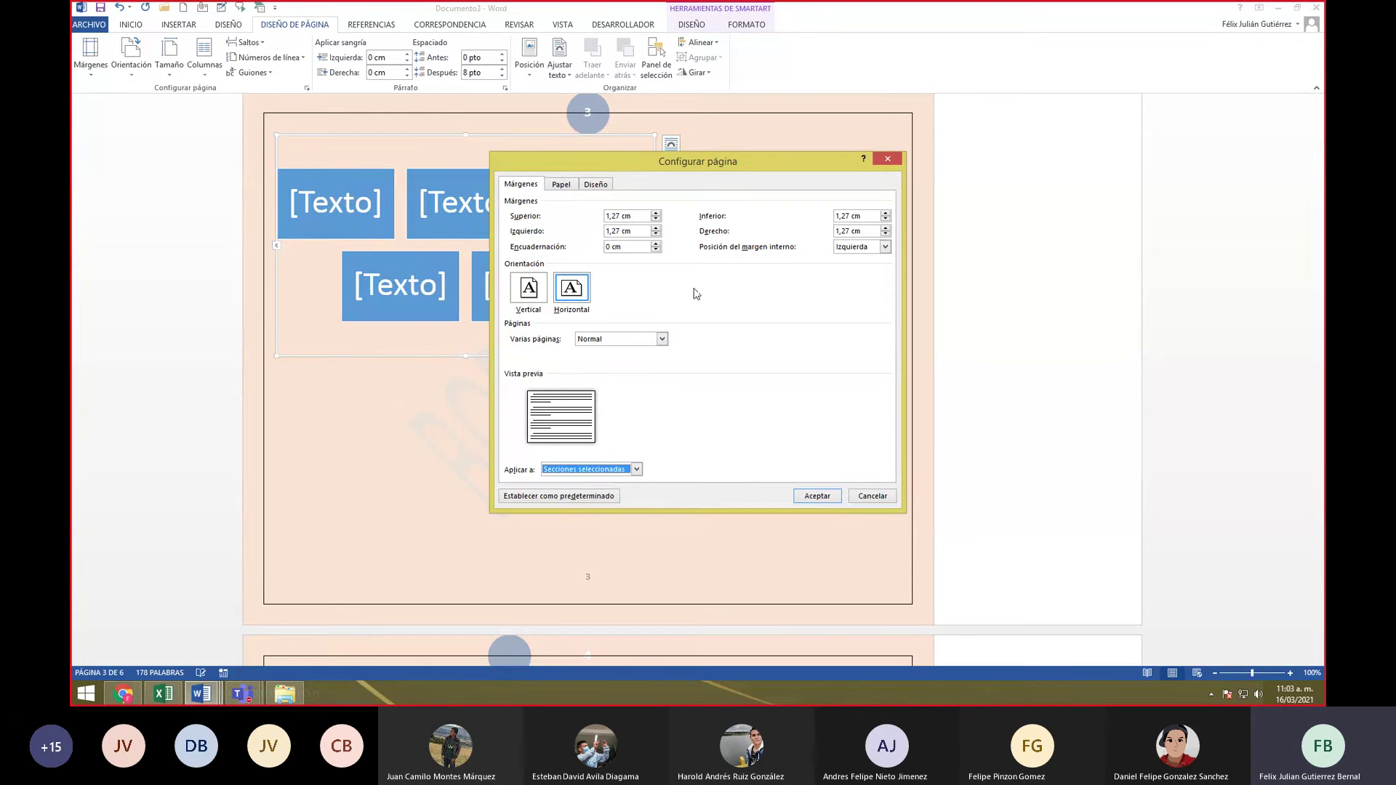
pyautogui.click(526, 304)
pyautogui.click(817, 496)
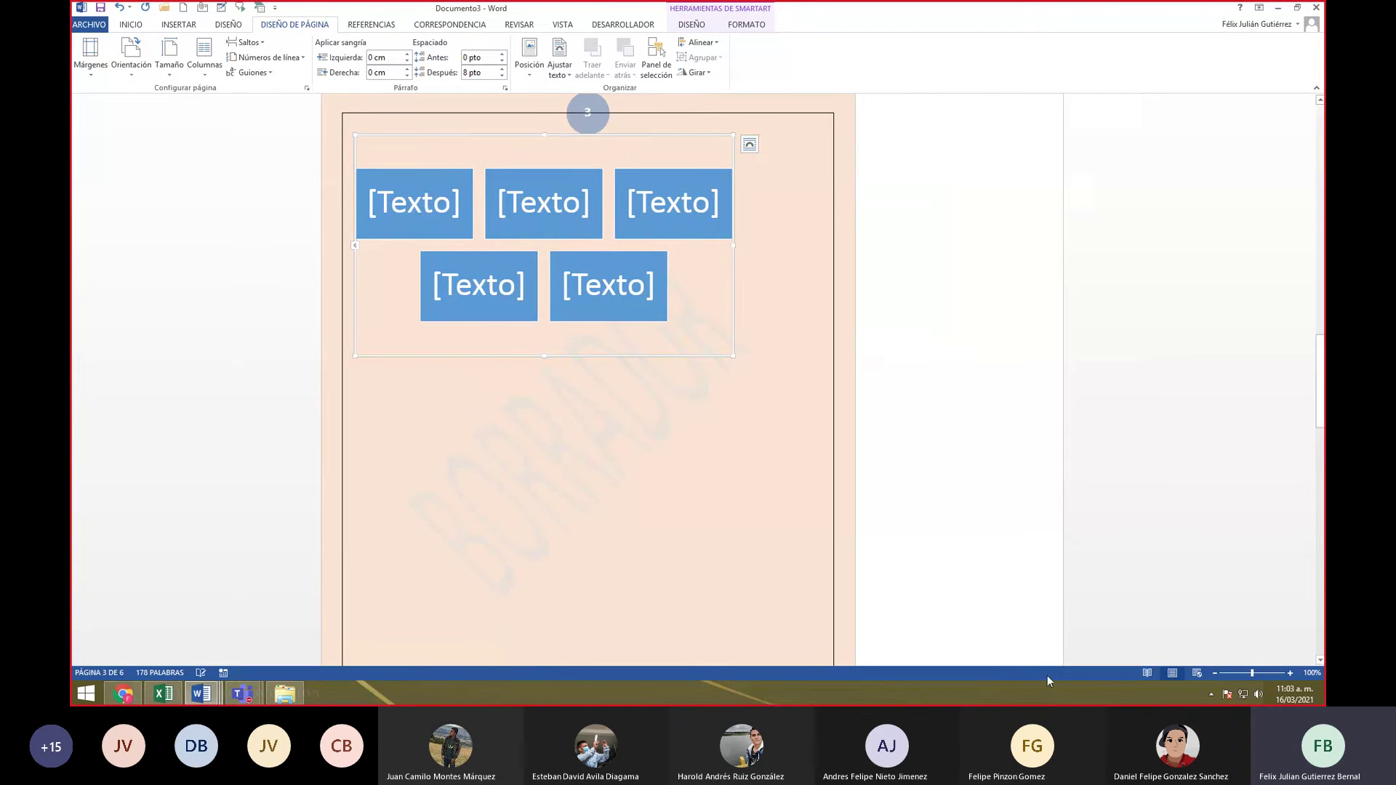
# - Check the page orientation throughout the document, from the landscape page at the end back to page 1
pyautogui.scroll(-15, 938, 373)
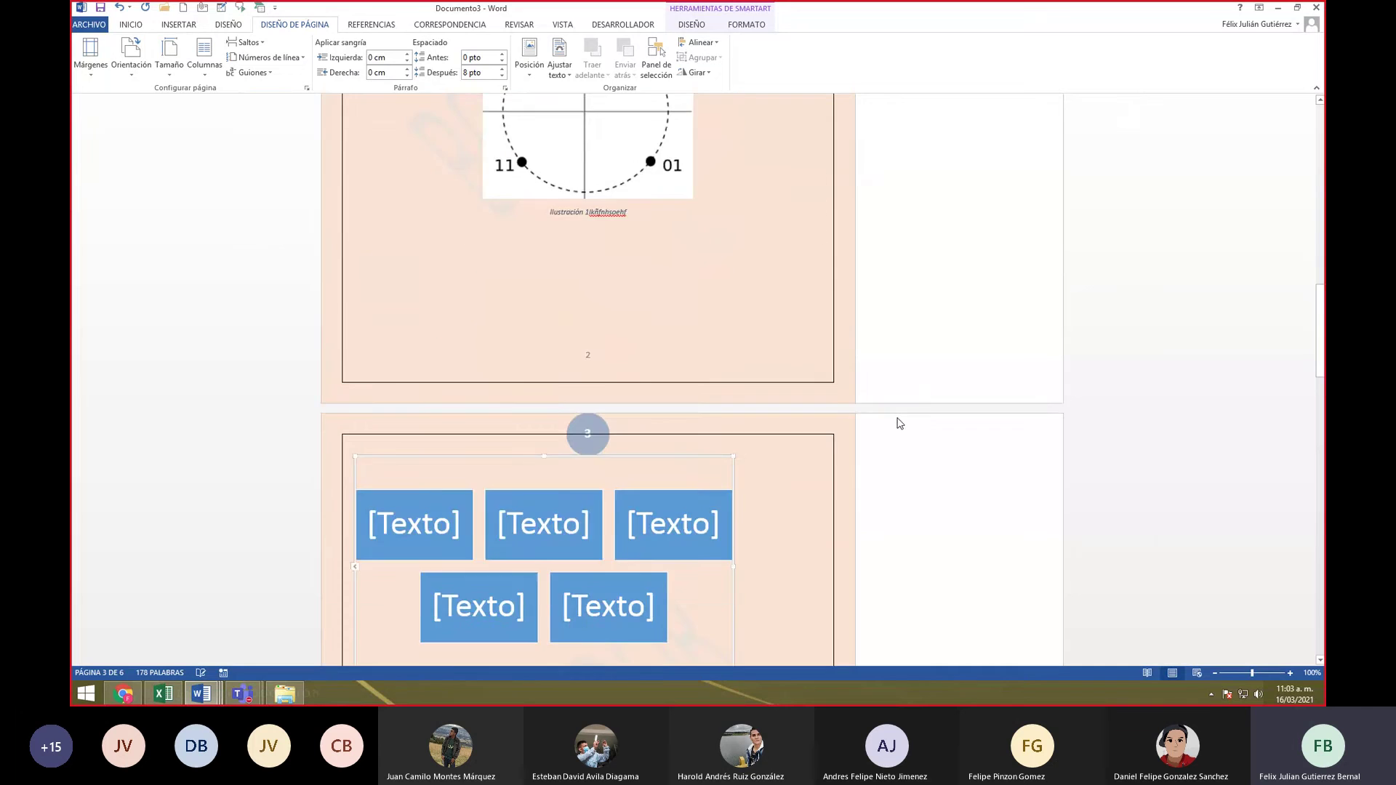
pyautogui.scroll(-15, 942, 551)
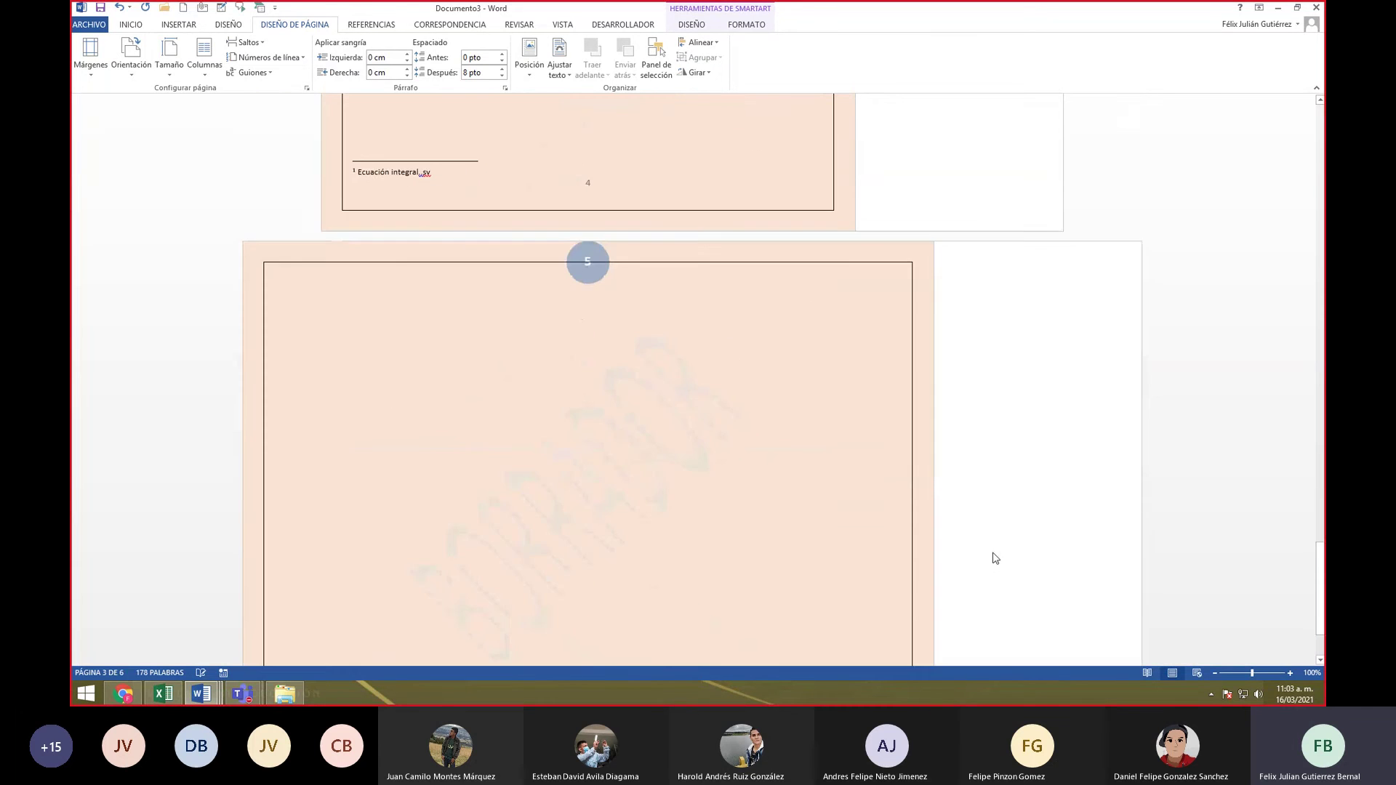
pyautogui.scroll(20, 1008, 528)
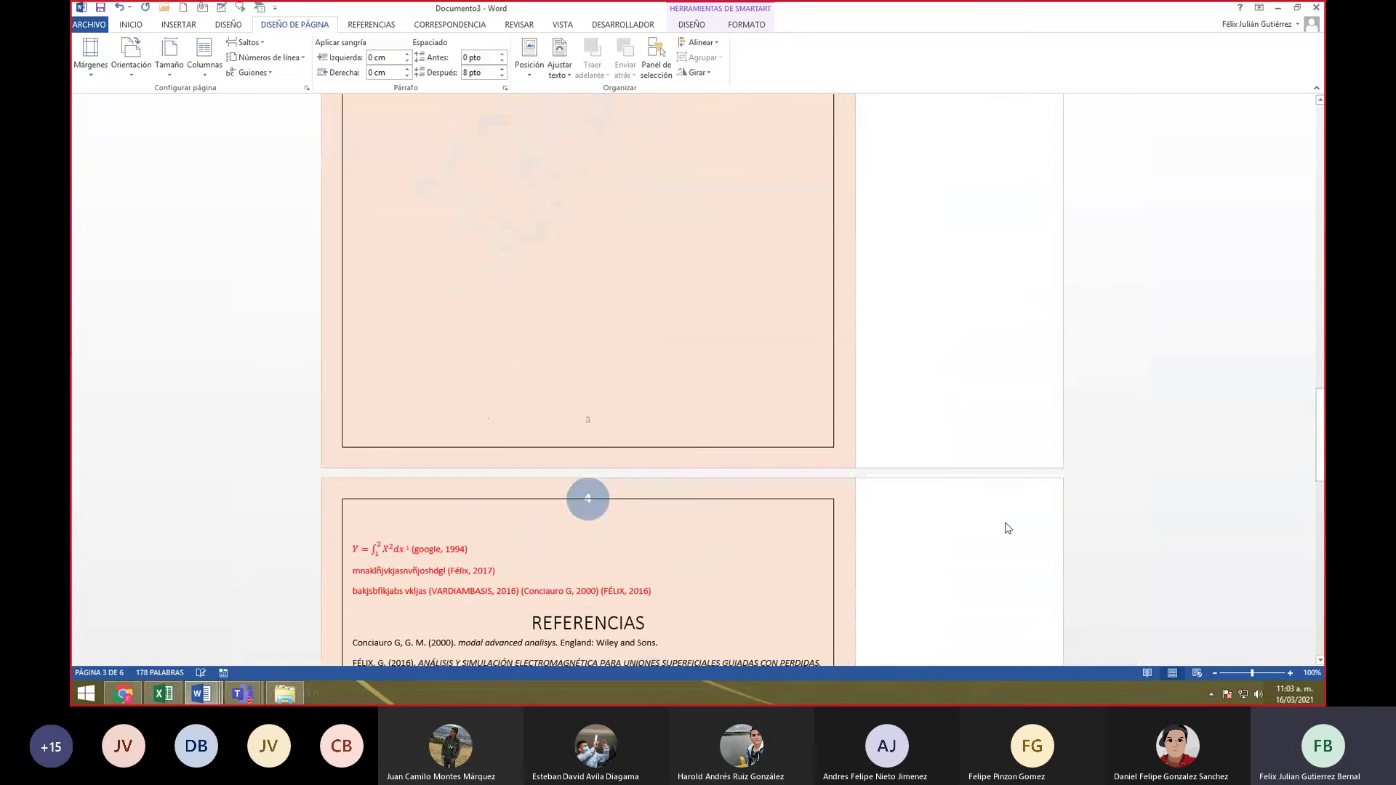
pyautogui.scroll(3, 1008, 528)
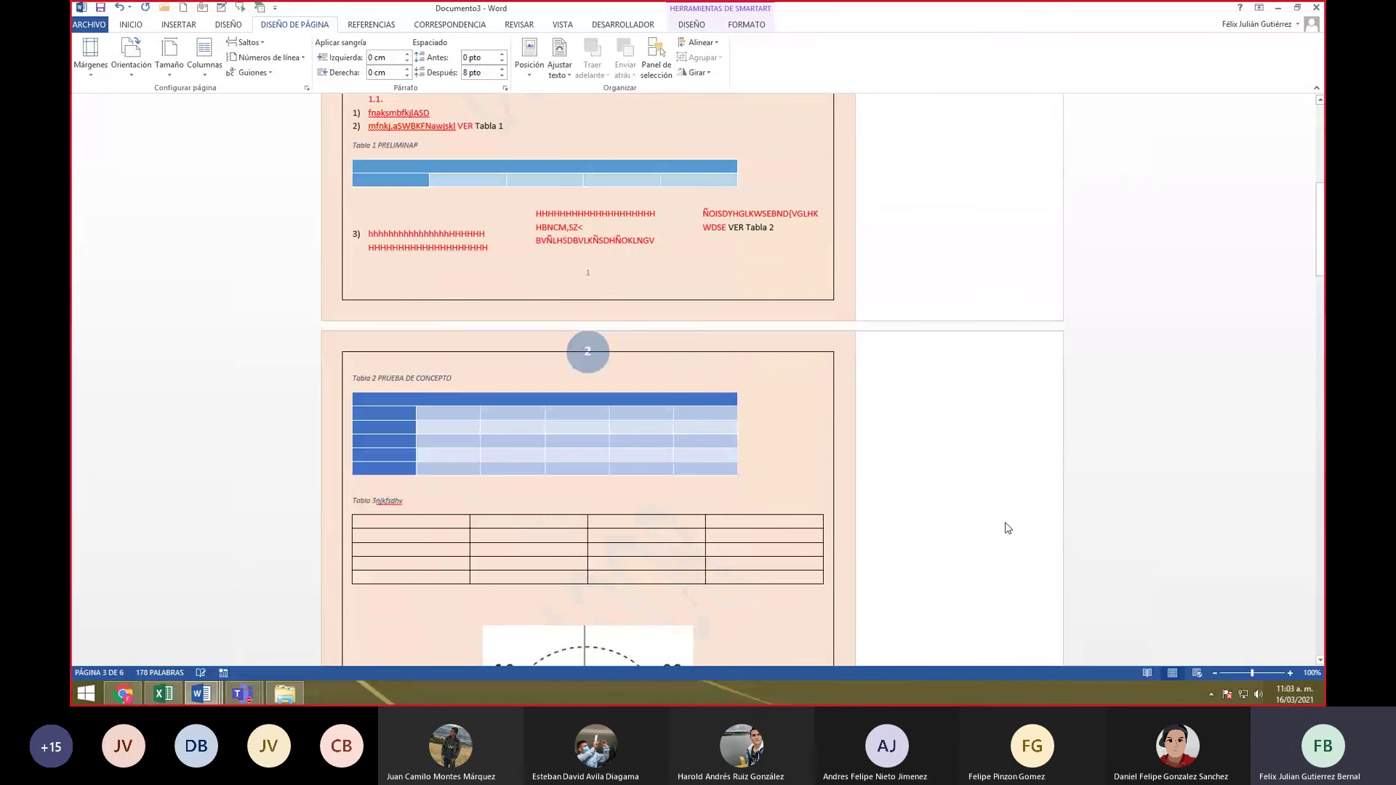
pyautogui.scroll(7, 1007, 528)
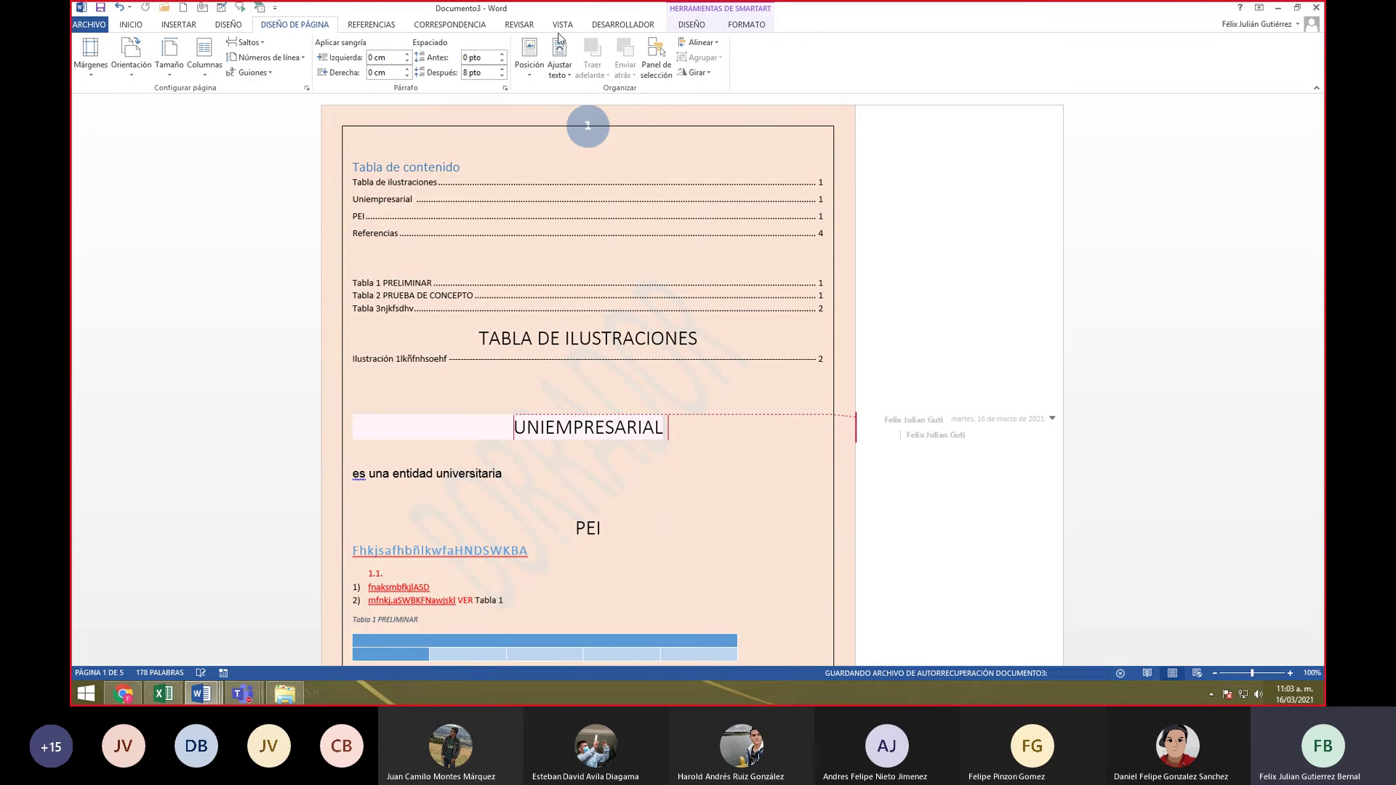
# - Switch to the Teams meeting to check on the participants, and return to Documento3 in Word
pyautogui.click(709, 27)
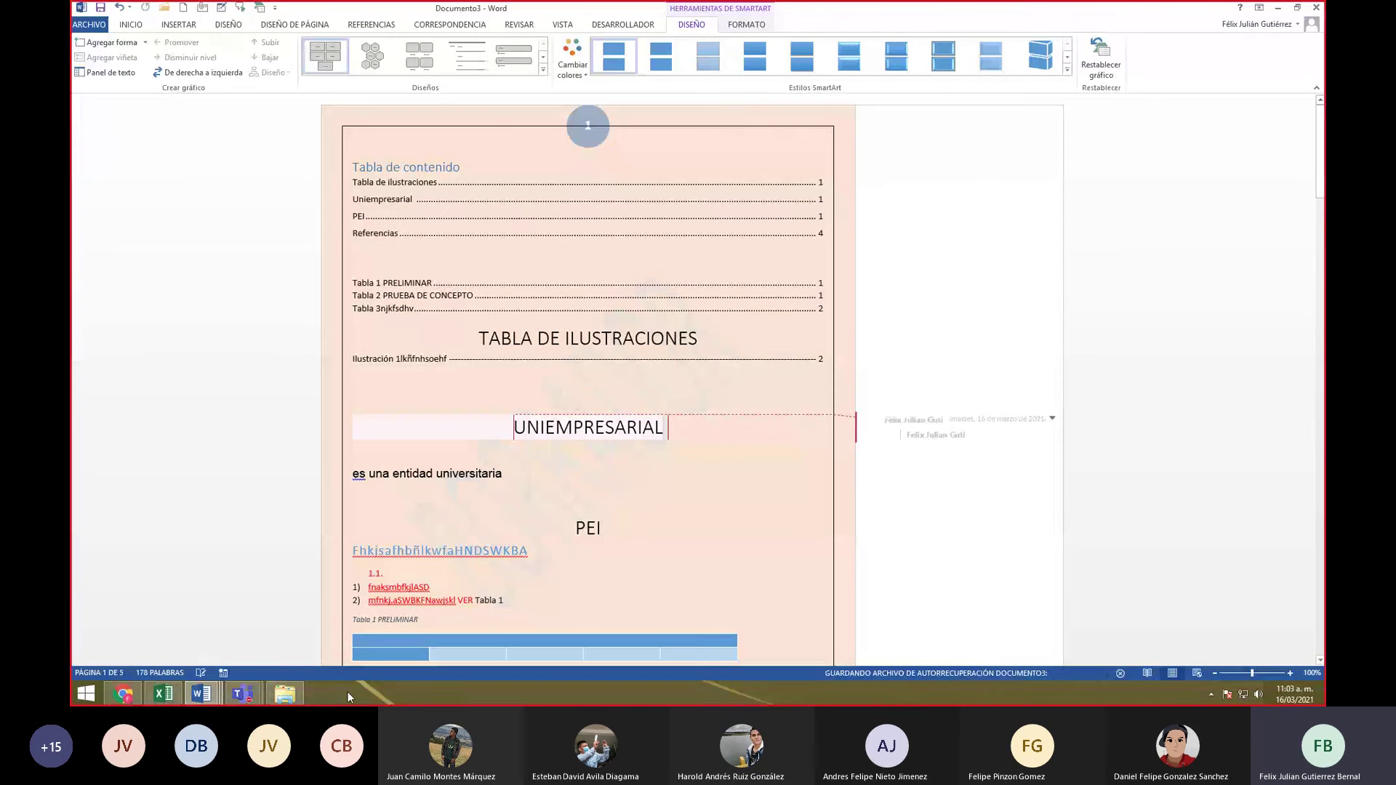
pyautogui.moveTo(240, 697)
pyautogui.click(291, 637)
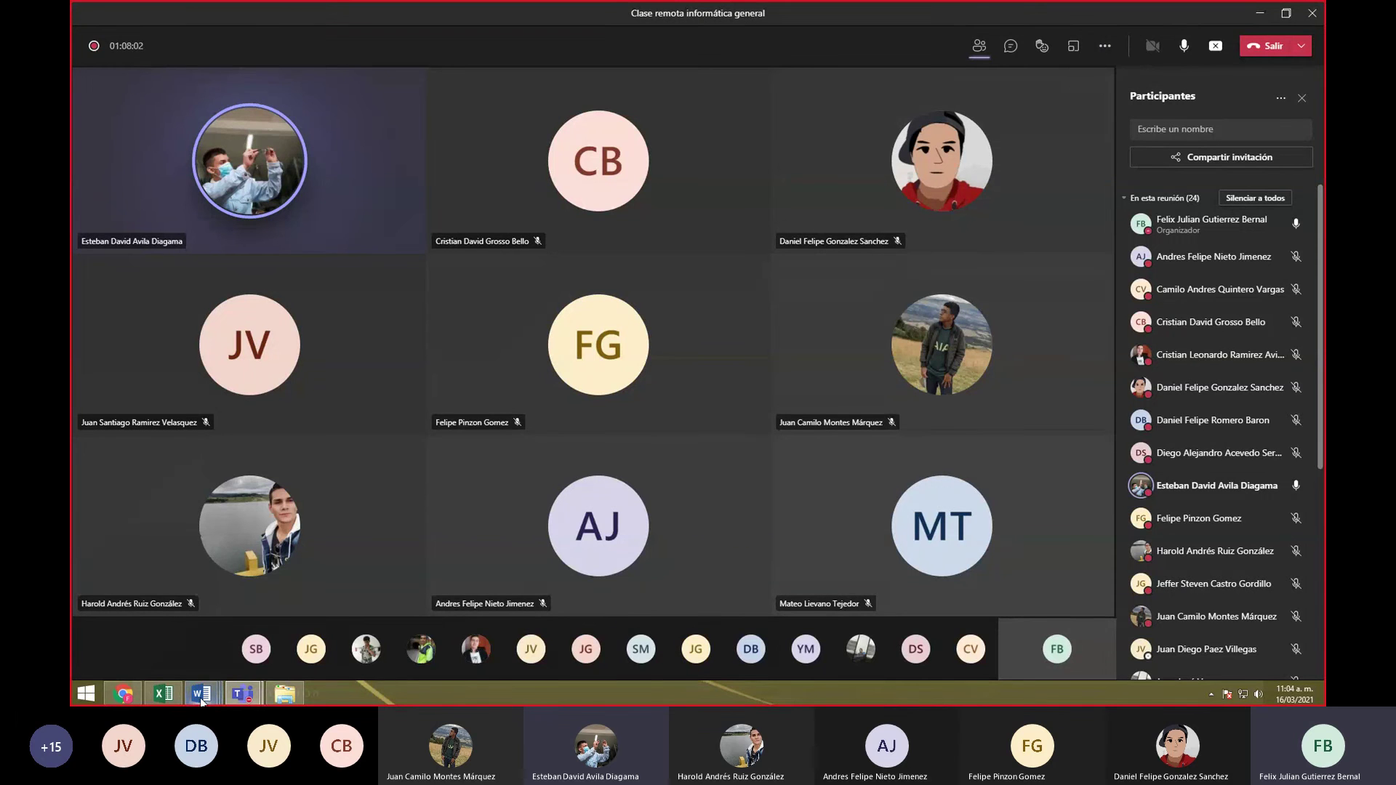
pyautogui.moveTo(202, 700)
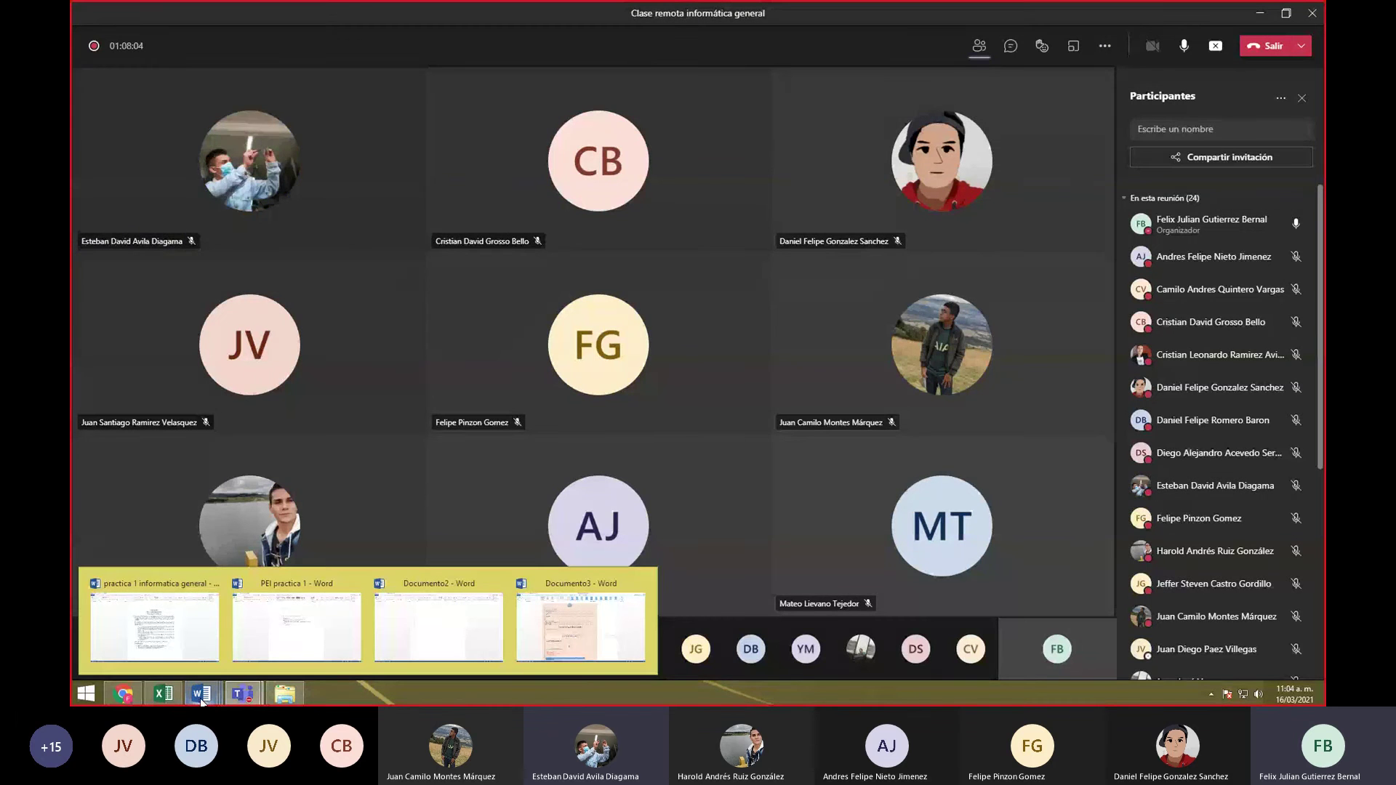
pyautogui.click(585, 627)
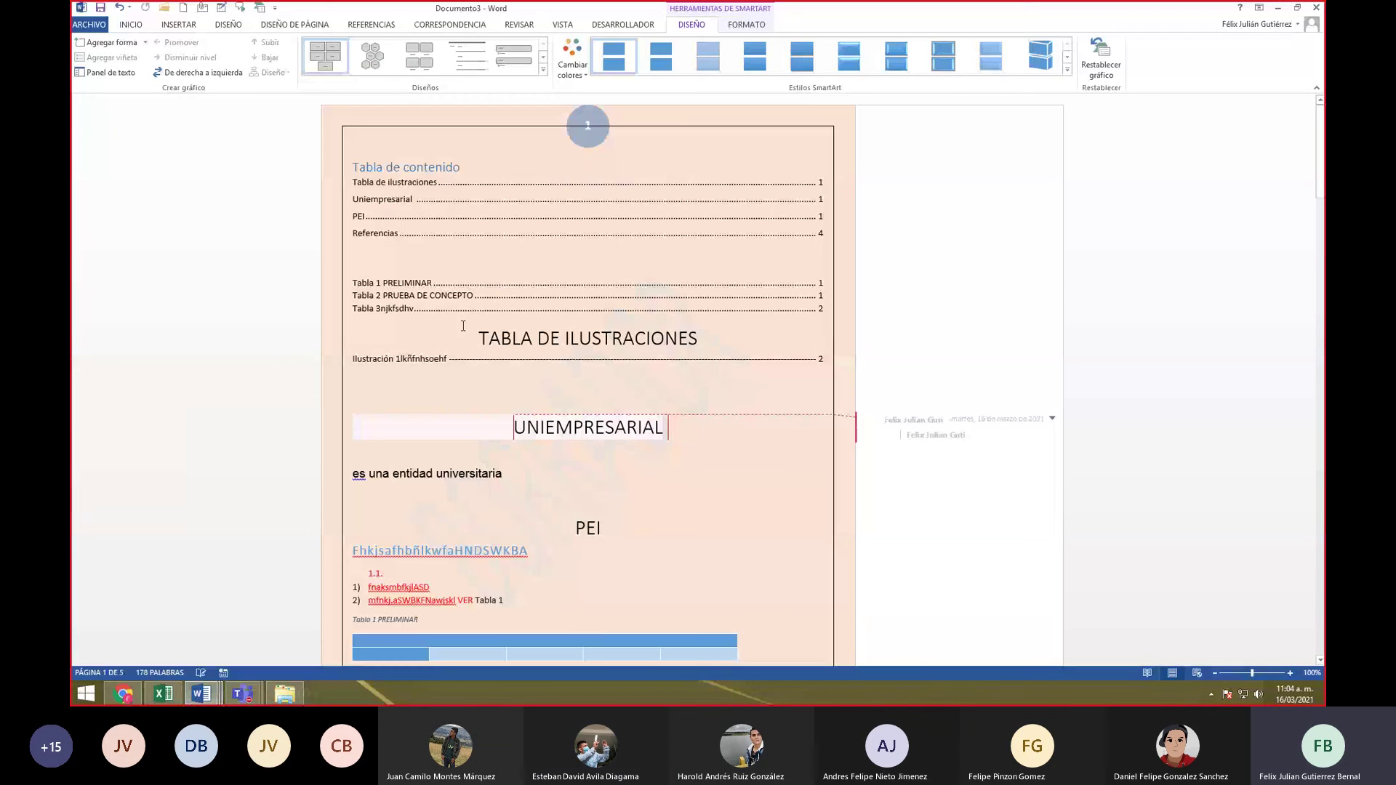
# - Place the cursor on the empty line above the UNIEMPRESARIAL heading and open the settings for inserting a table of illustrations
pyautogui.click(514, 337)
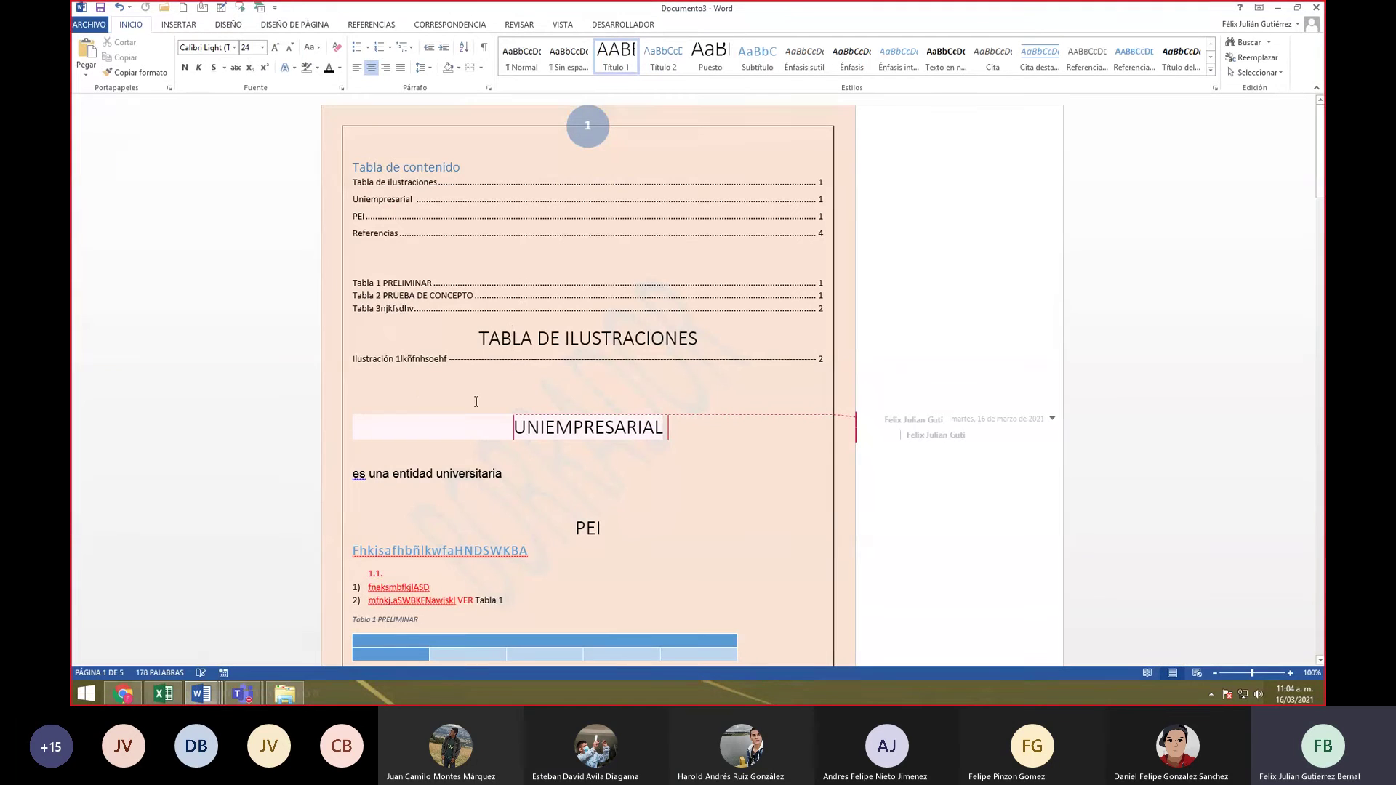
pyautogui.click(400, 392)
pyautogui.rightClick(403, 389)
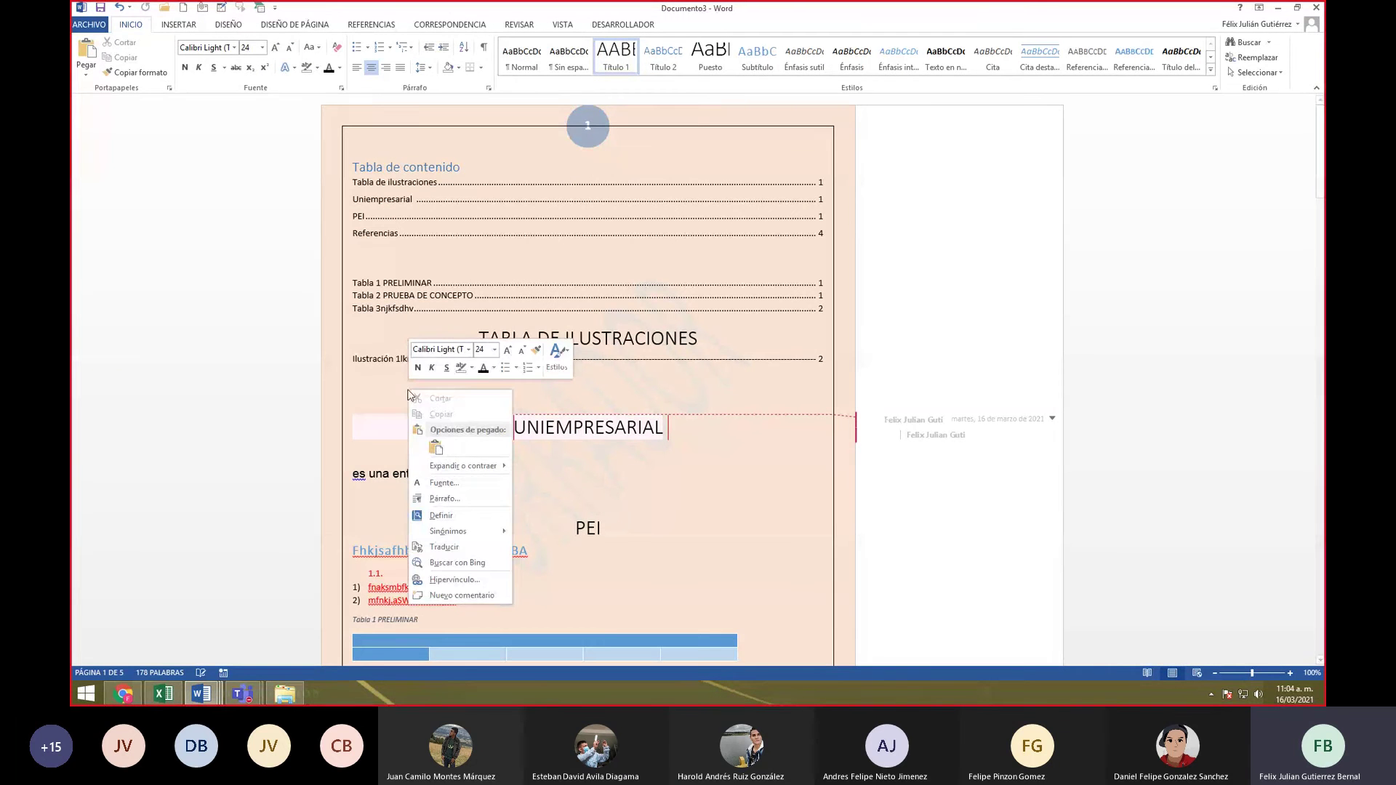
pyautogui.click(573, 391)
pyautogui.click(376, 25)
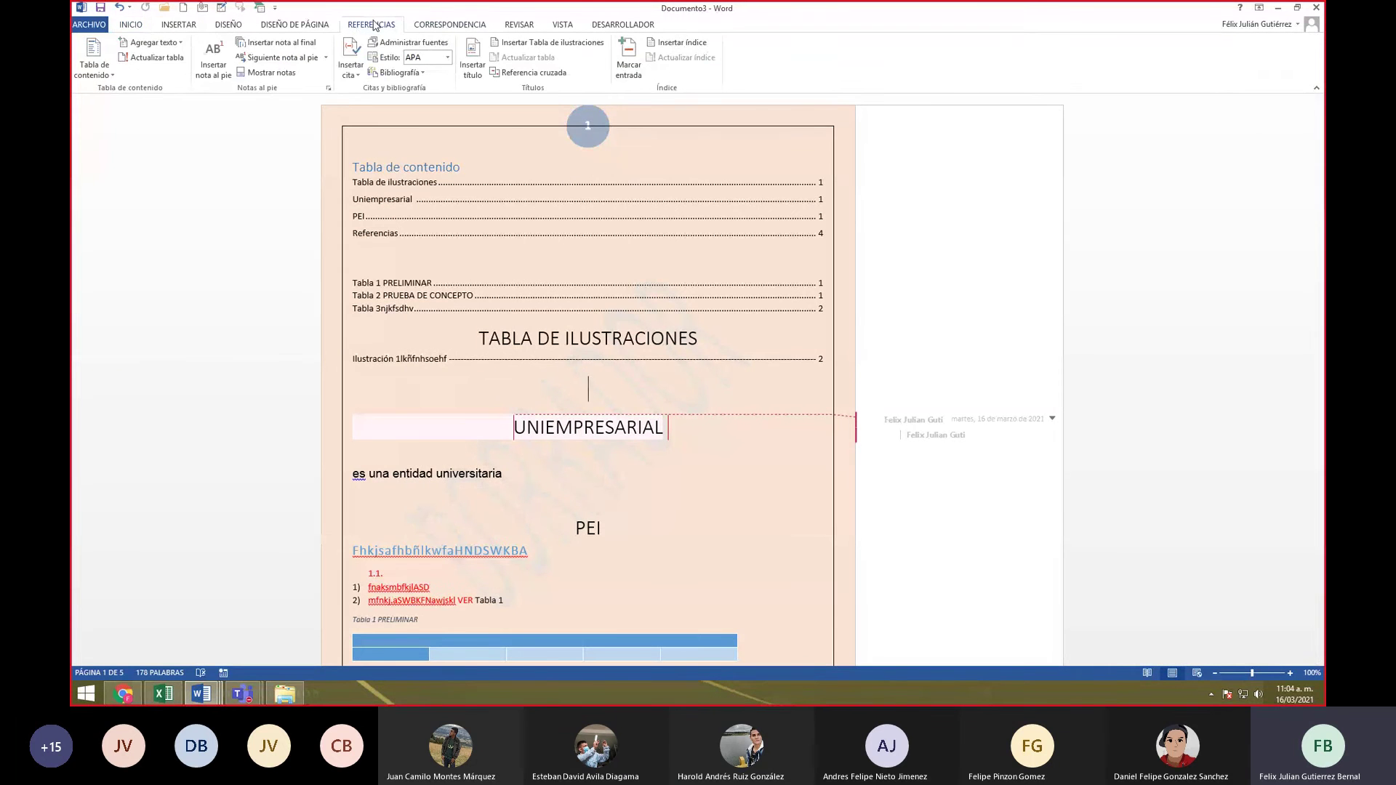
pyautogui.click(574, 46)
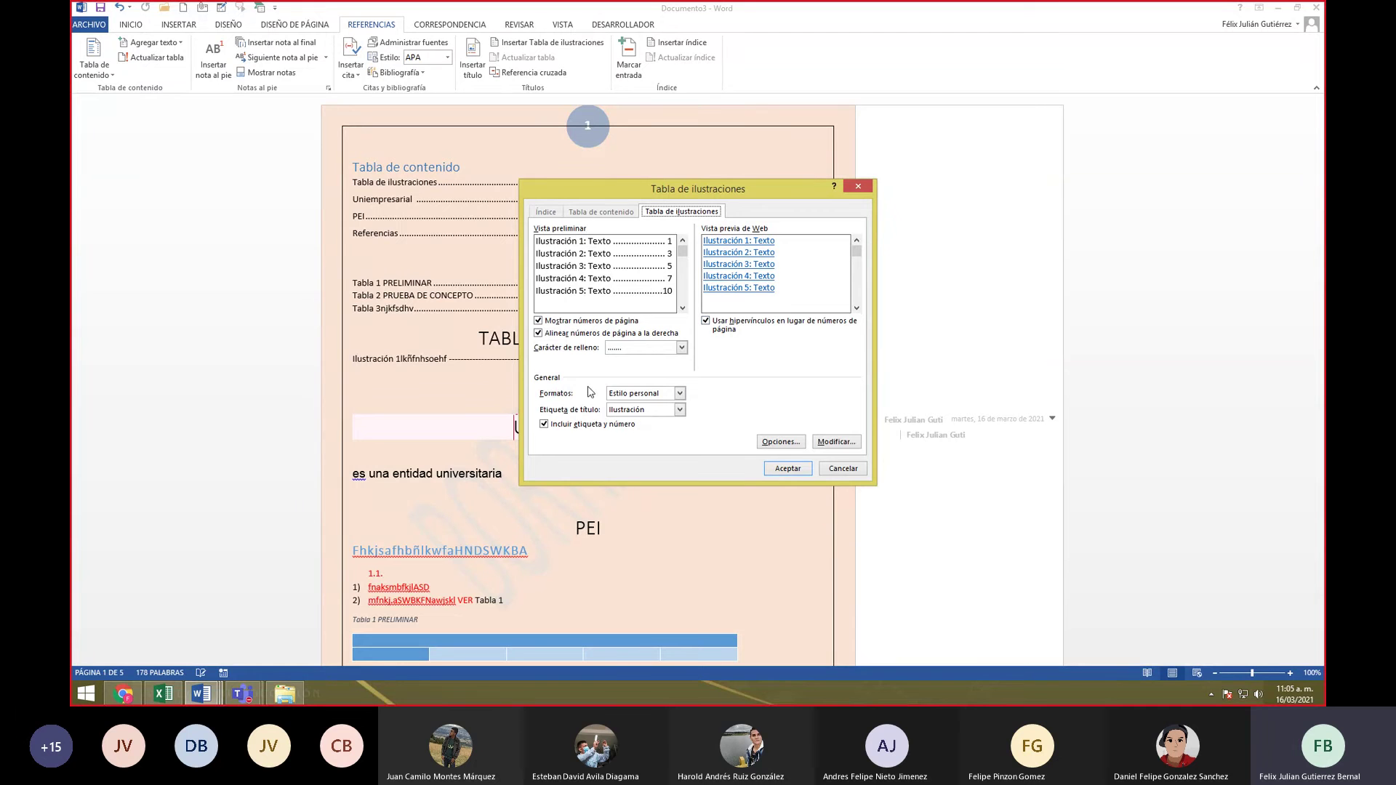
# - Try the no-fill, dotted, underscore and dashed fill characters for the table of illustrations, ending on the dotted one
pyautogui.click(681, 349)
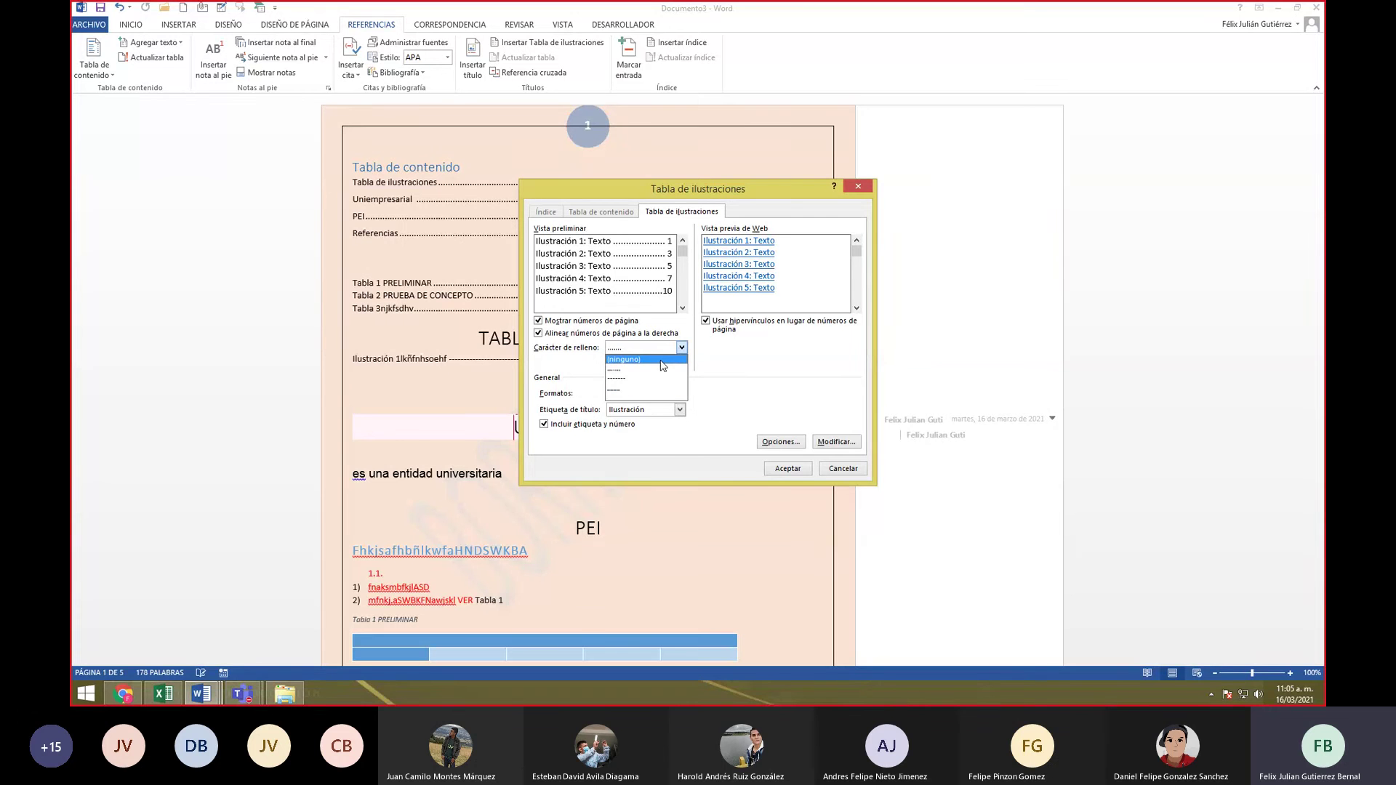
pyautogui.click(662, 359)
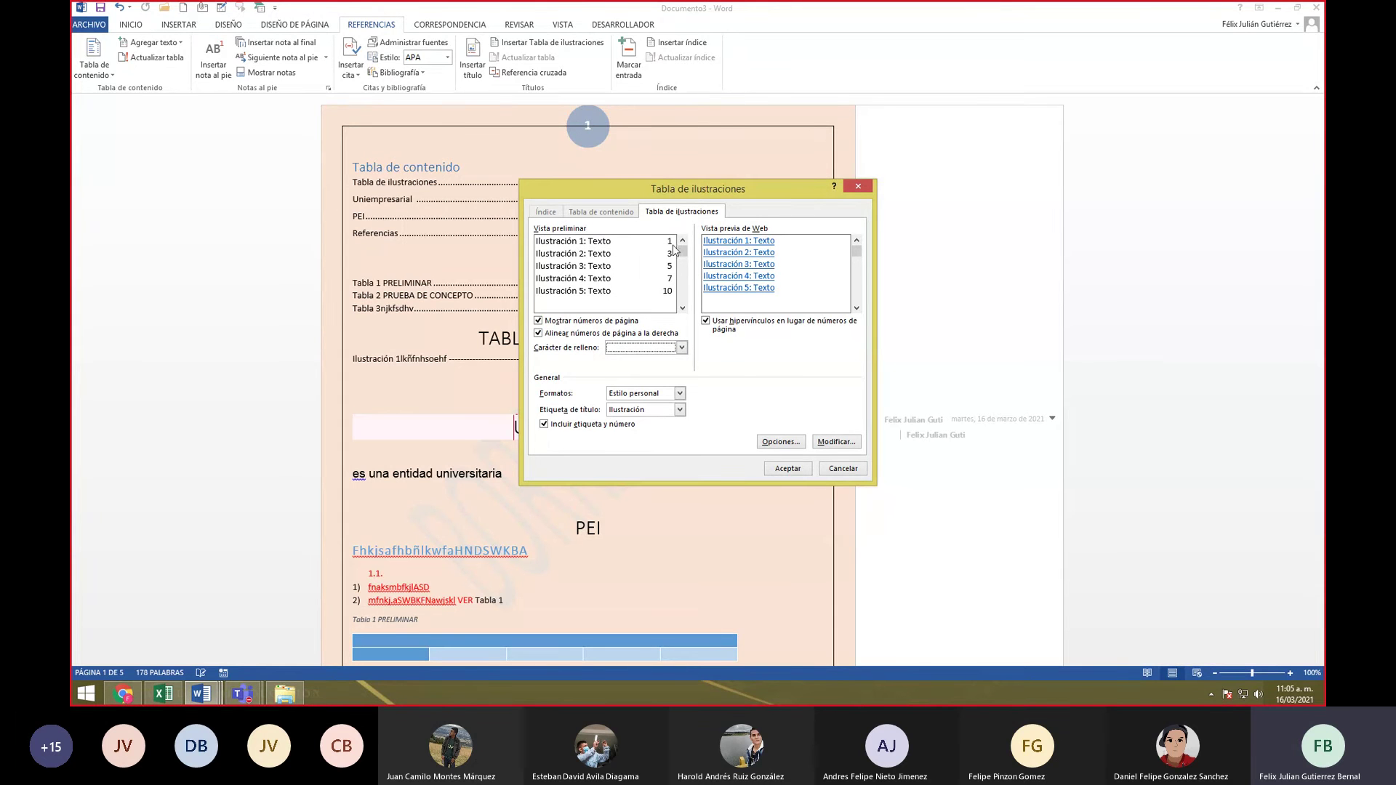
pyautogui.click(682, 347)
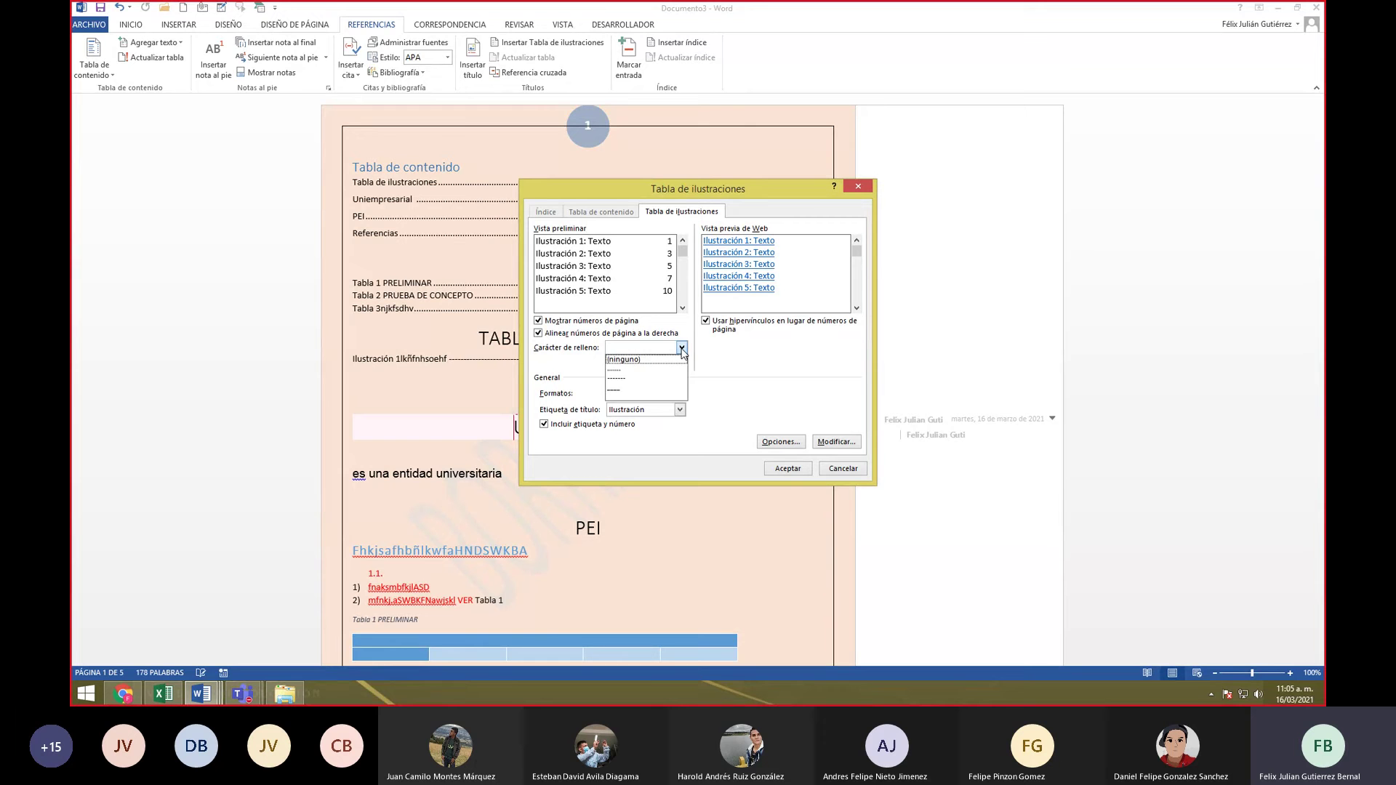
pyautogui.click(624, 369)
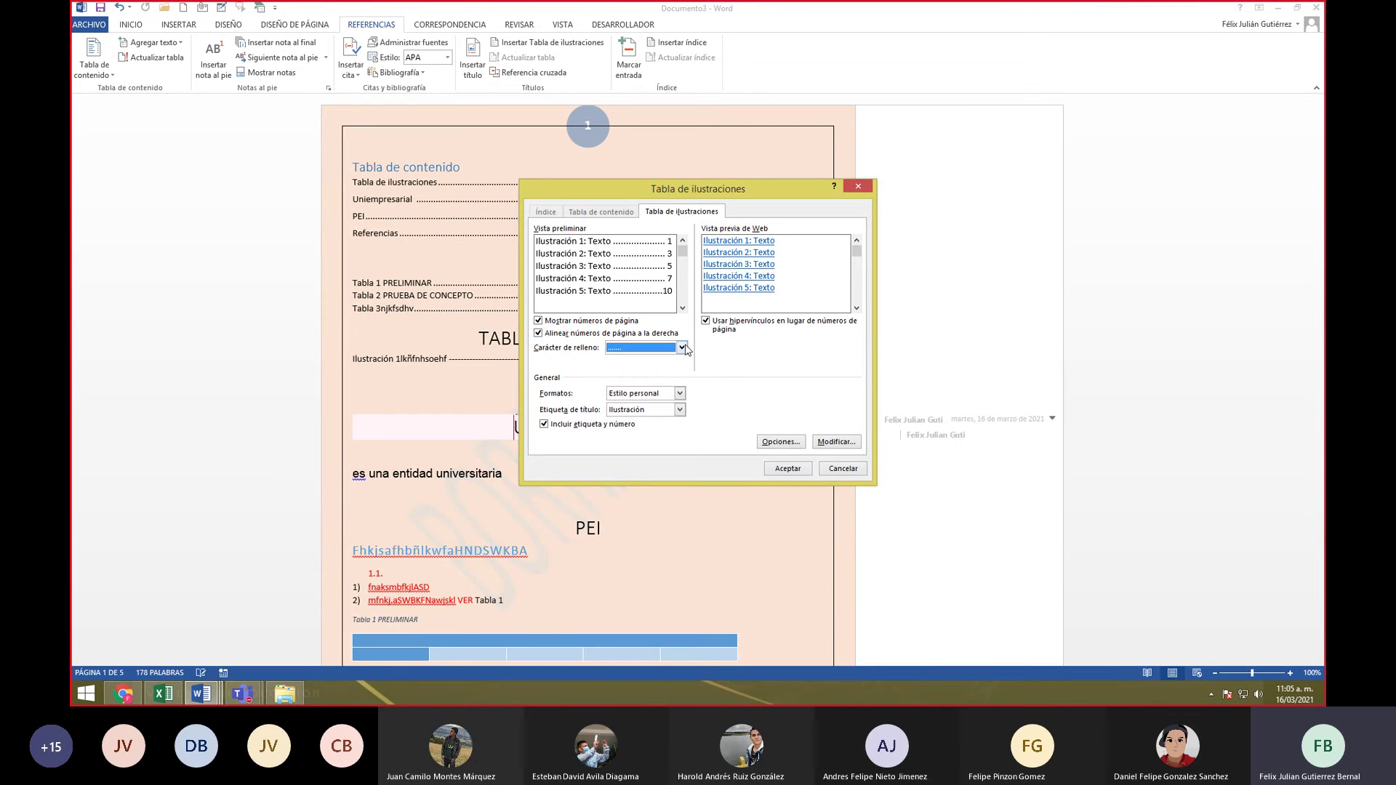
pyautogui.click(682, 348)
pyautogui.click(654, 397)
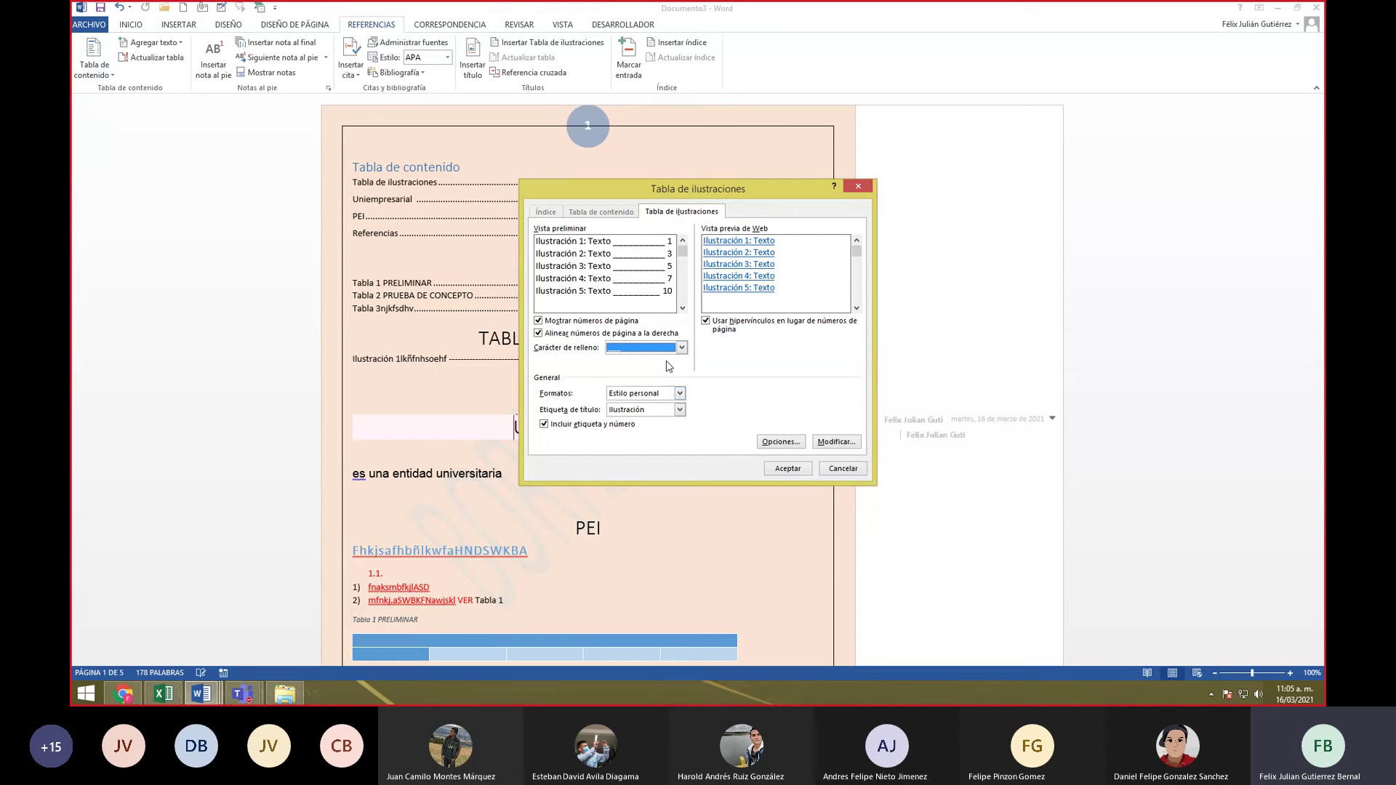
pyautogui.click(682, 348)
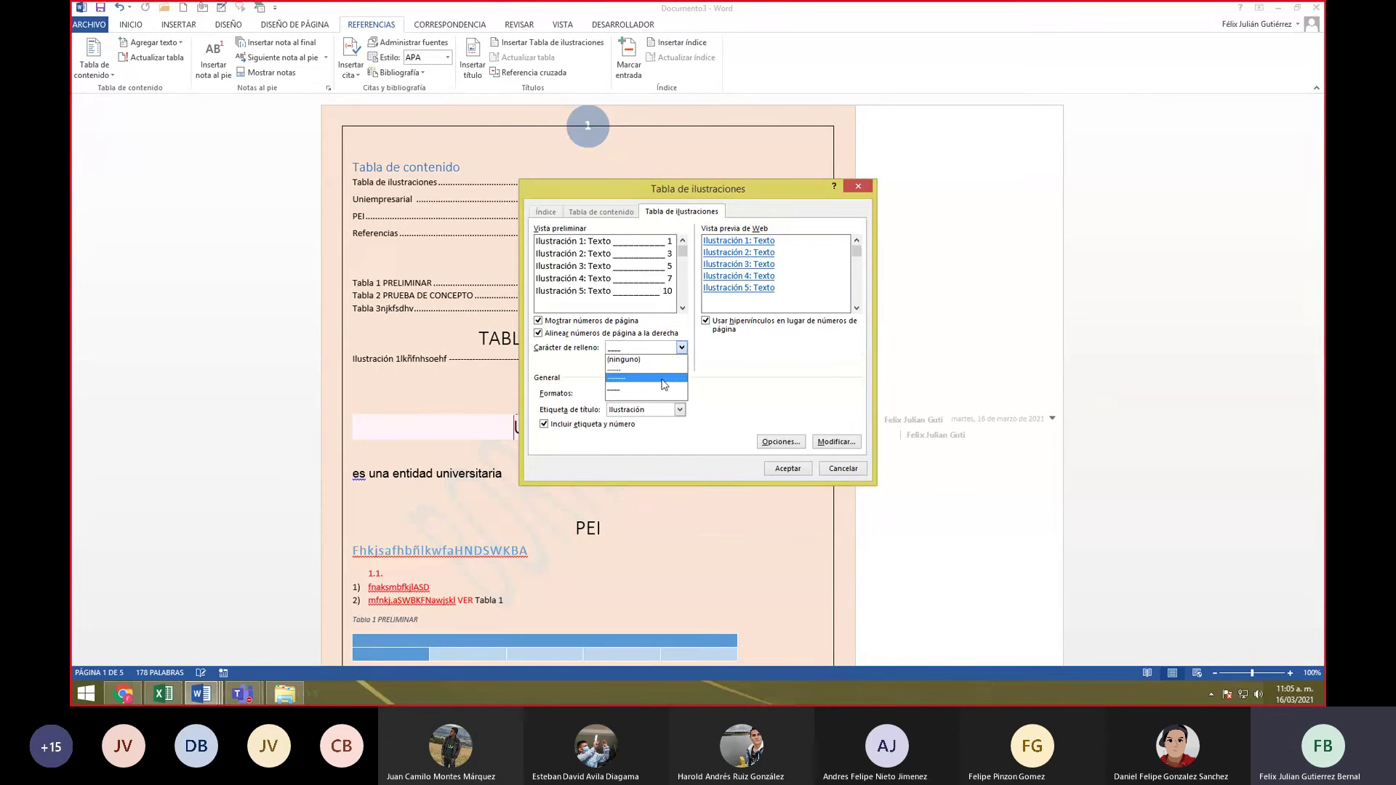
pyautogui.click(664, 384)
pyautogui.click(682, 348)
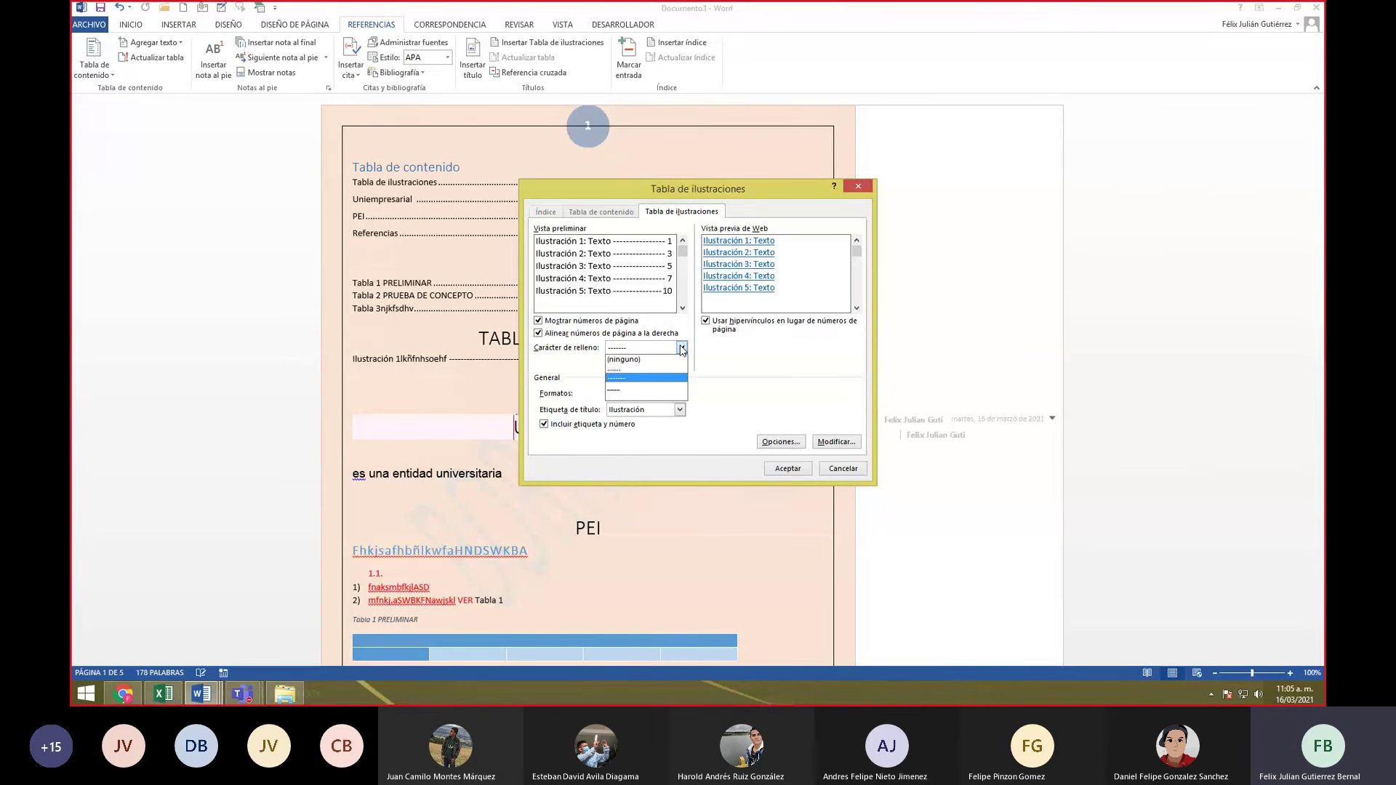
pyautogui.click(653, 369)
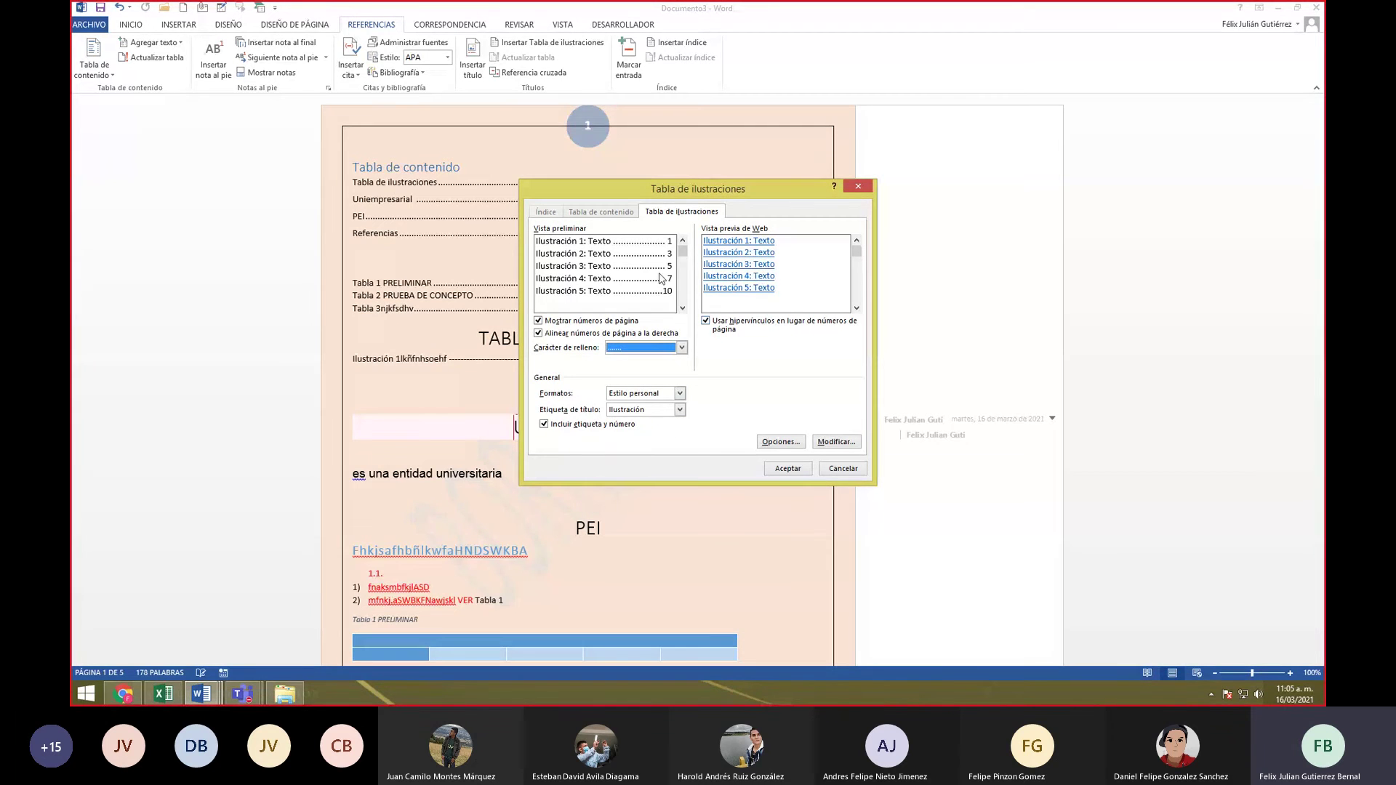
# - Try the Ecuación caption label for the table of illustrations, then set it to Figura
pyautogui.click(680, 412)
pyautogui.click(623, 421)
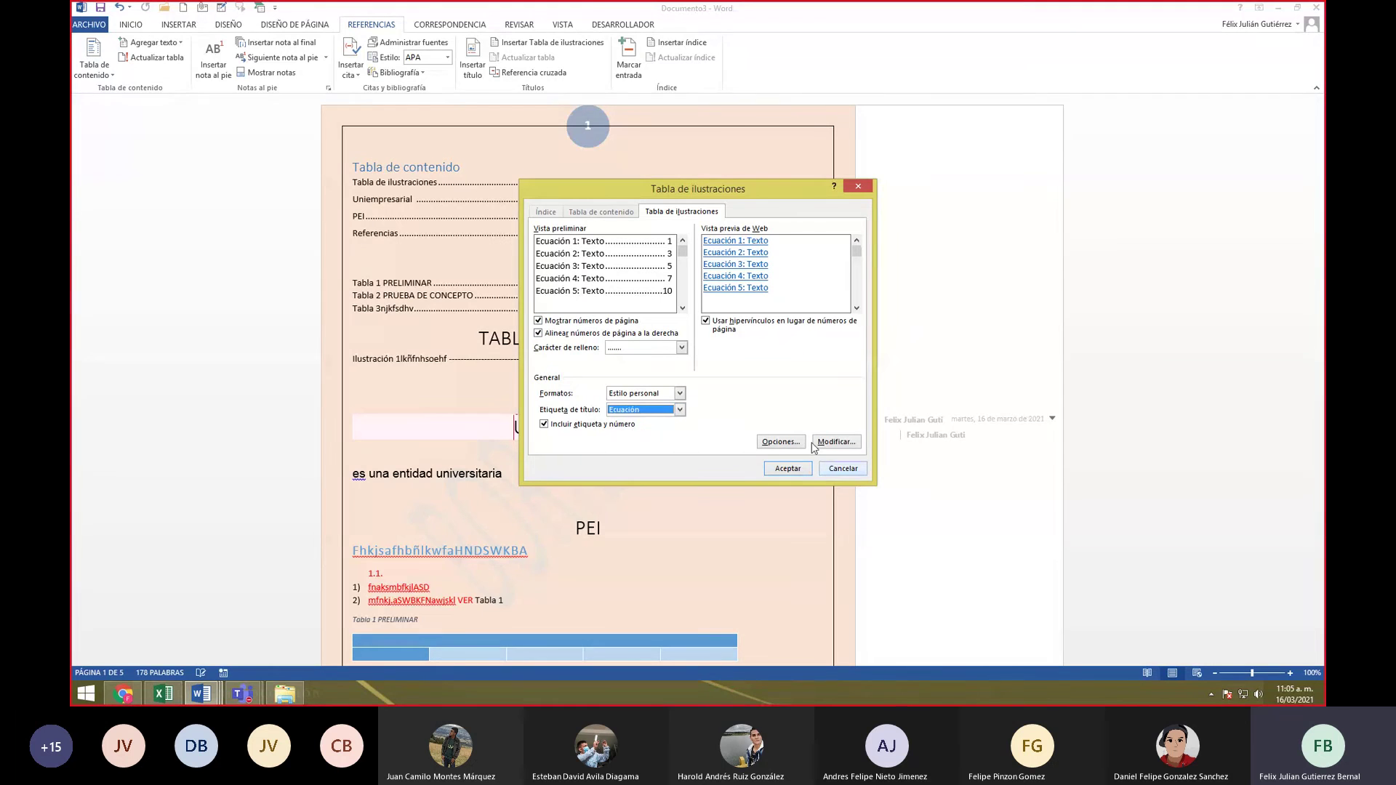
pyautogui.click(680, 411)
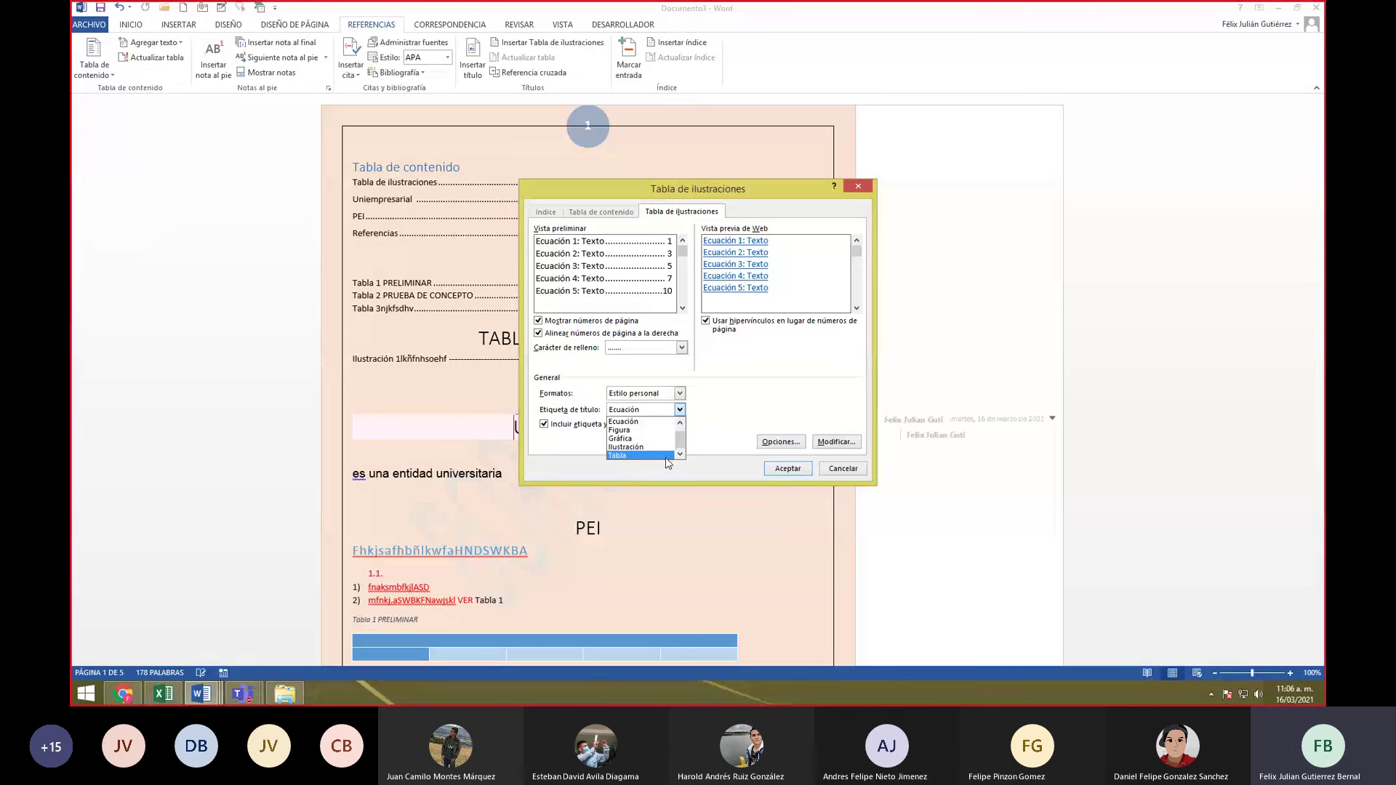
pyautogui.click(640, 429)
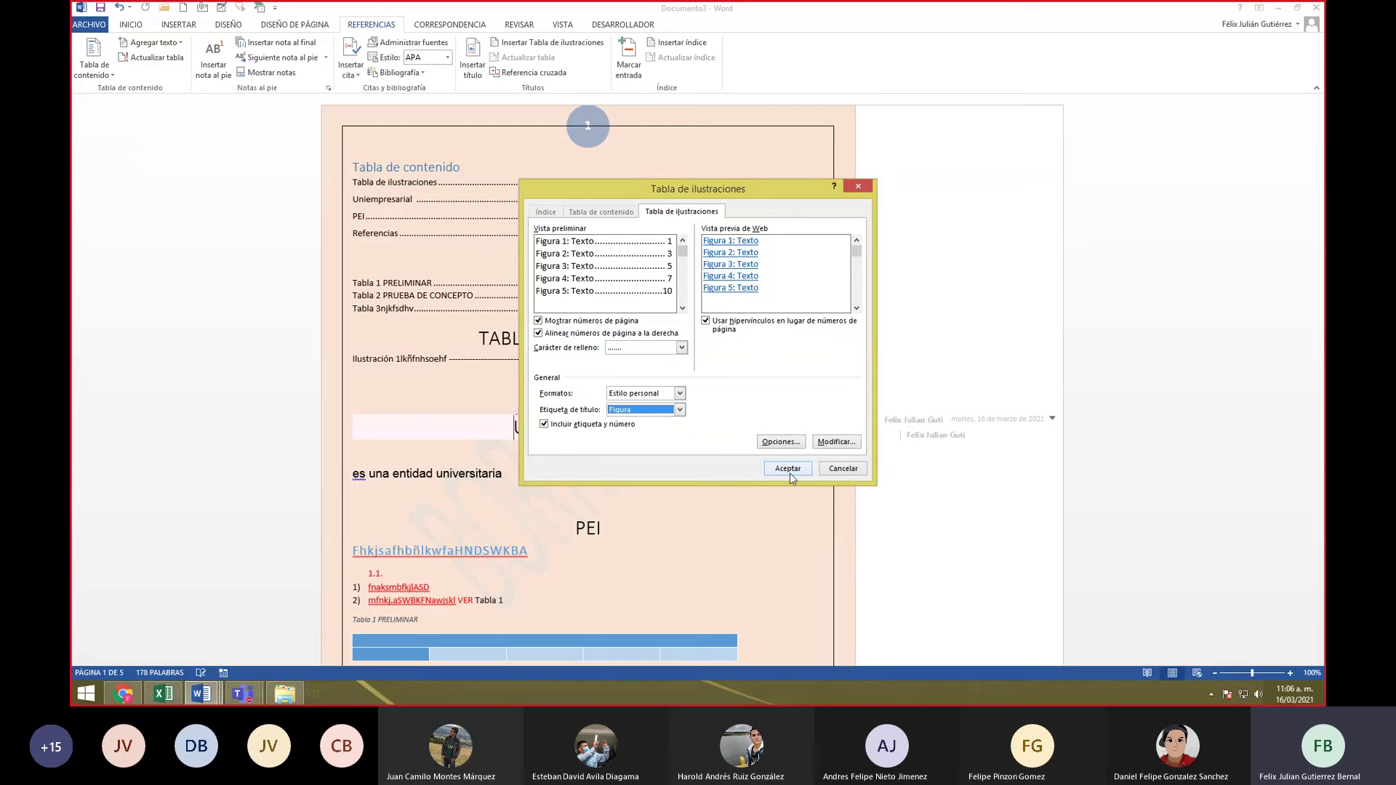
# - Modify the Tabla de ilustraciones style to a font size of 12 points
pyautogui.click(853, 444)
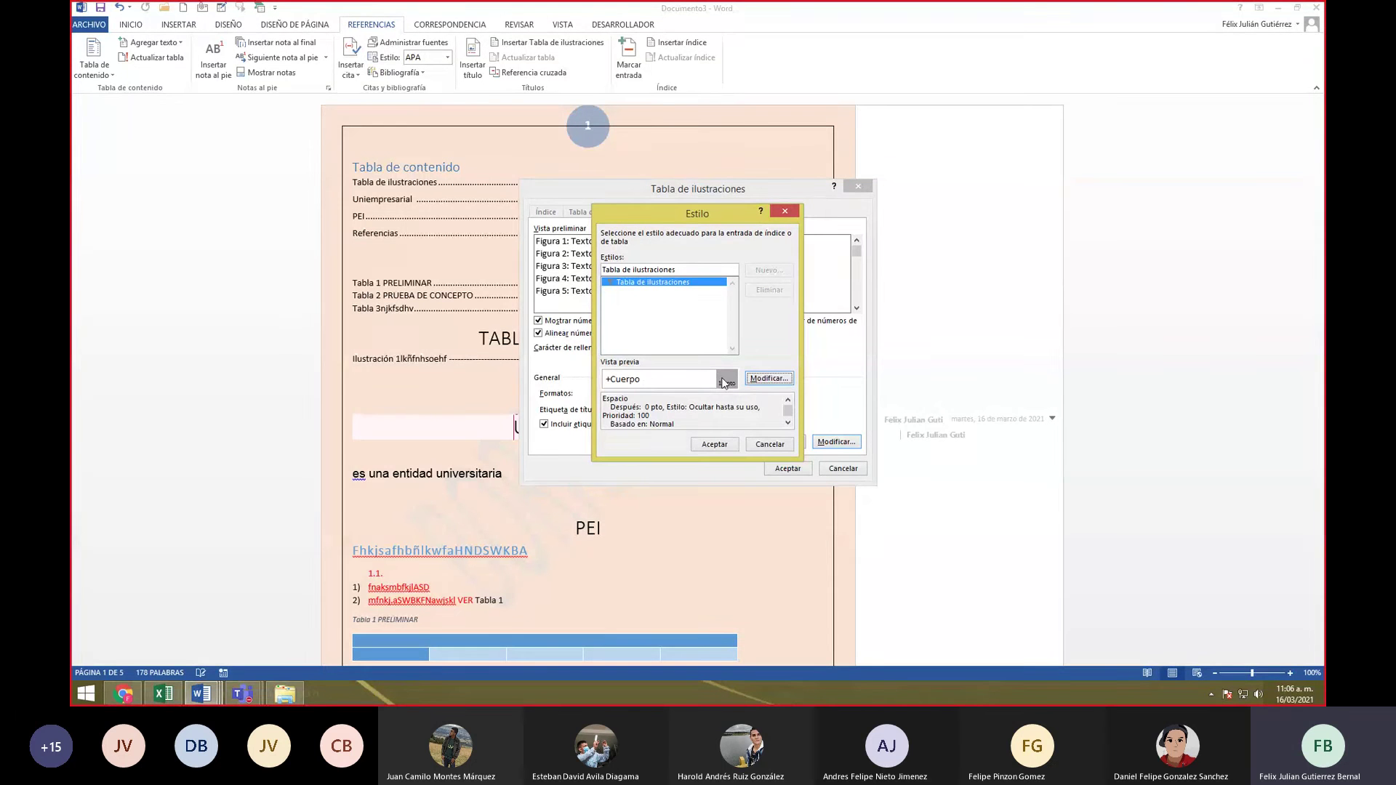
pyautogui.click(771, 379)
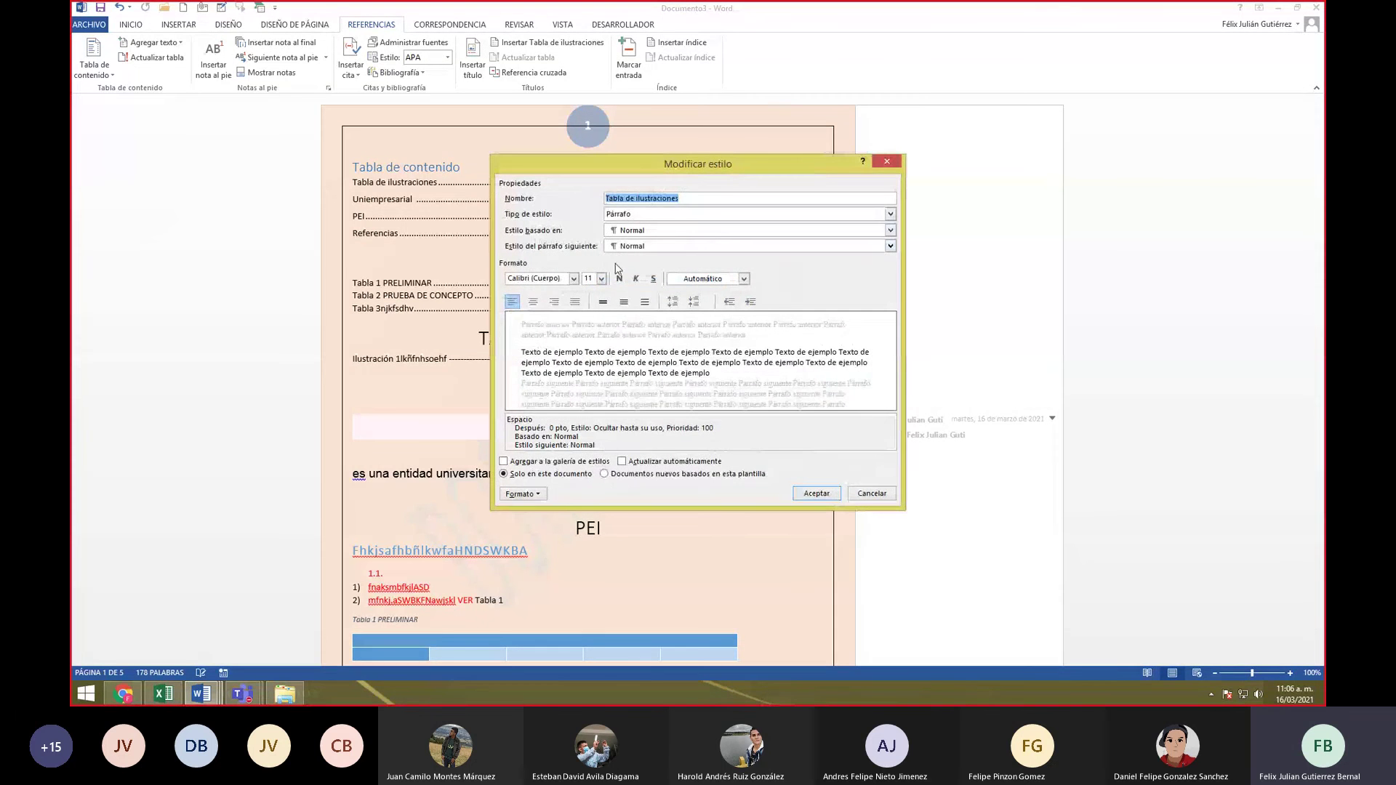
pyautogui.click(602, 278)
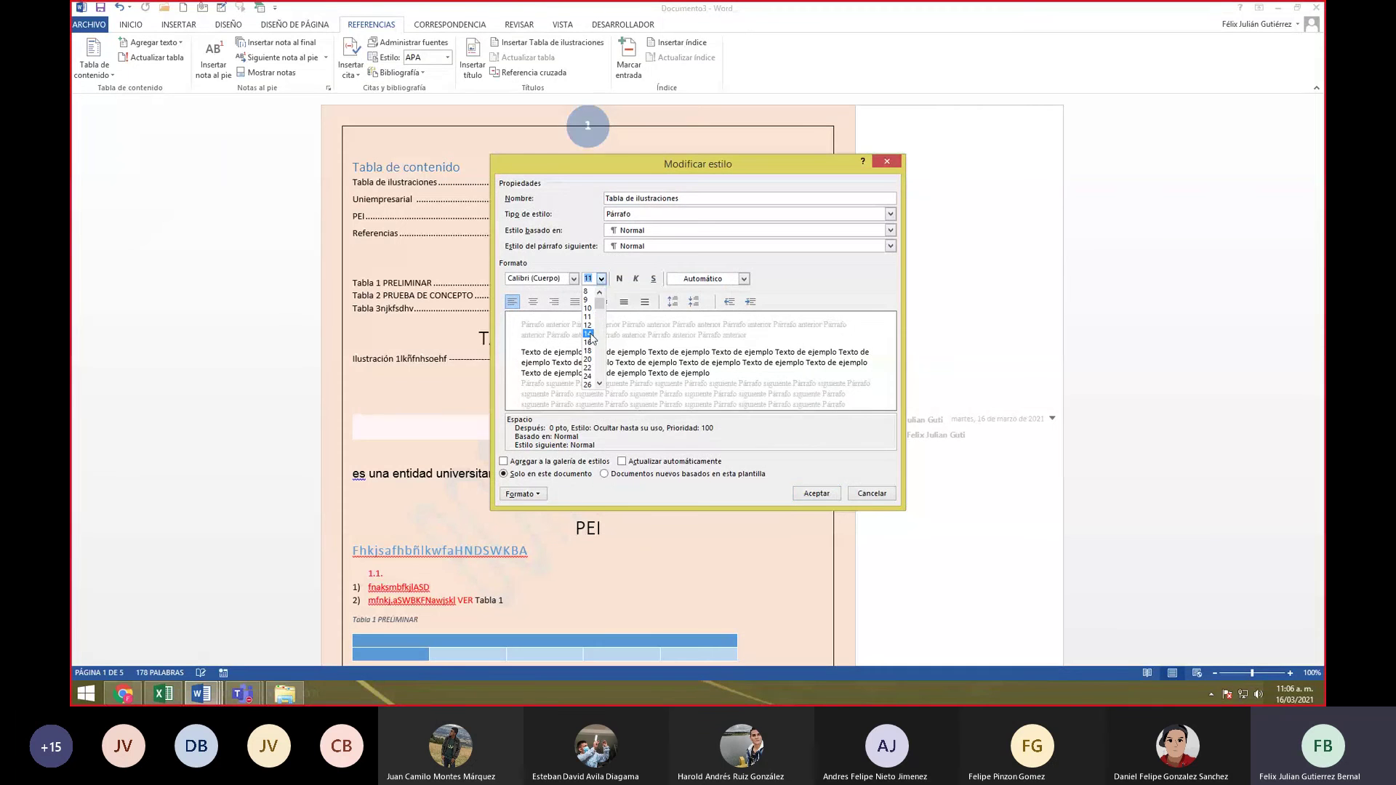
pyautogui.click(588, 325)
pyautogui.click(817, 494)
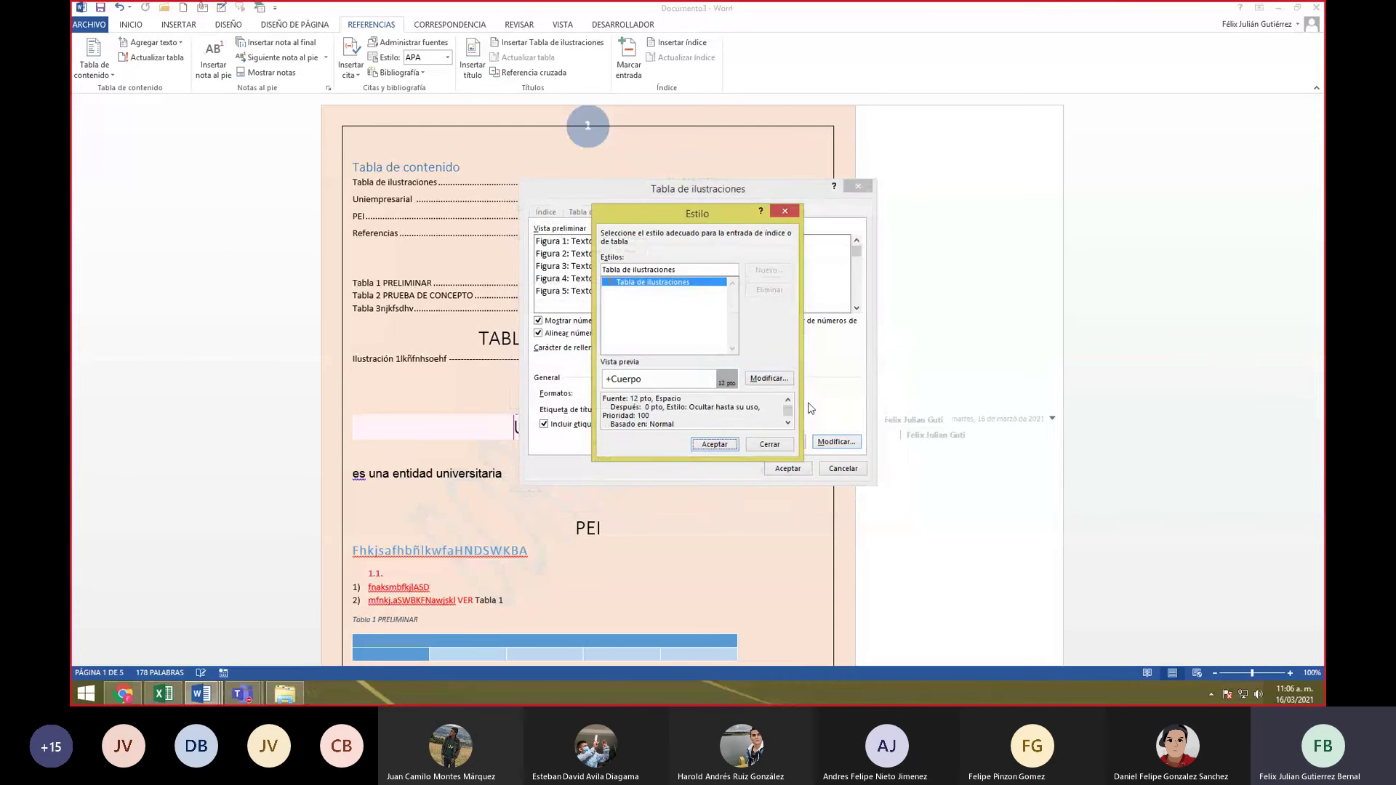
pyautogui.click(715, 445)
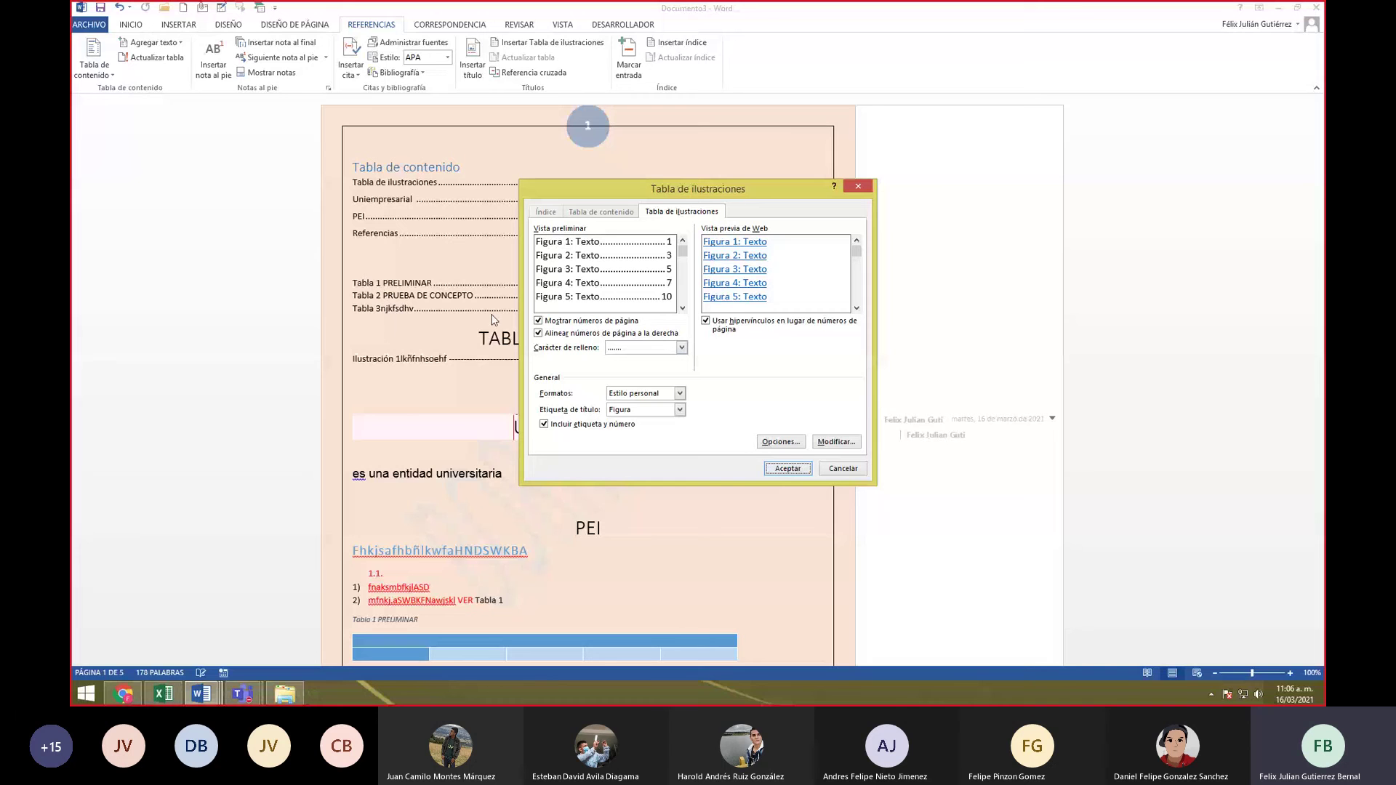
# - Set the table's format to Elegante, keep hyperlinks instead of page numbers enabled, and insert the table of figures
pyautogui.click(679, 394)
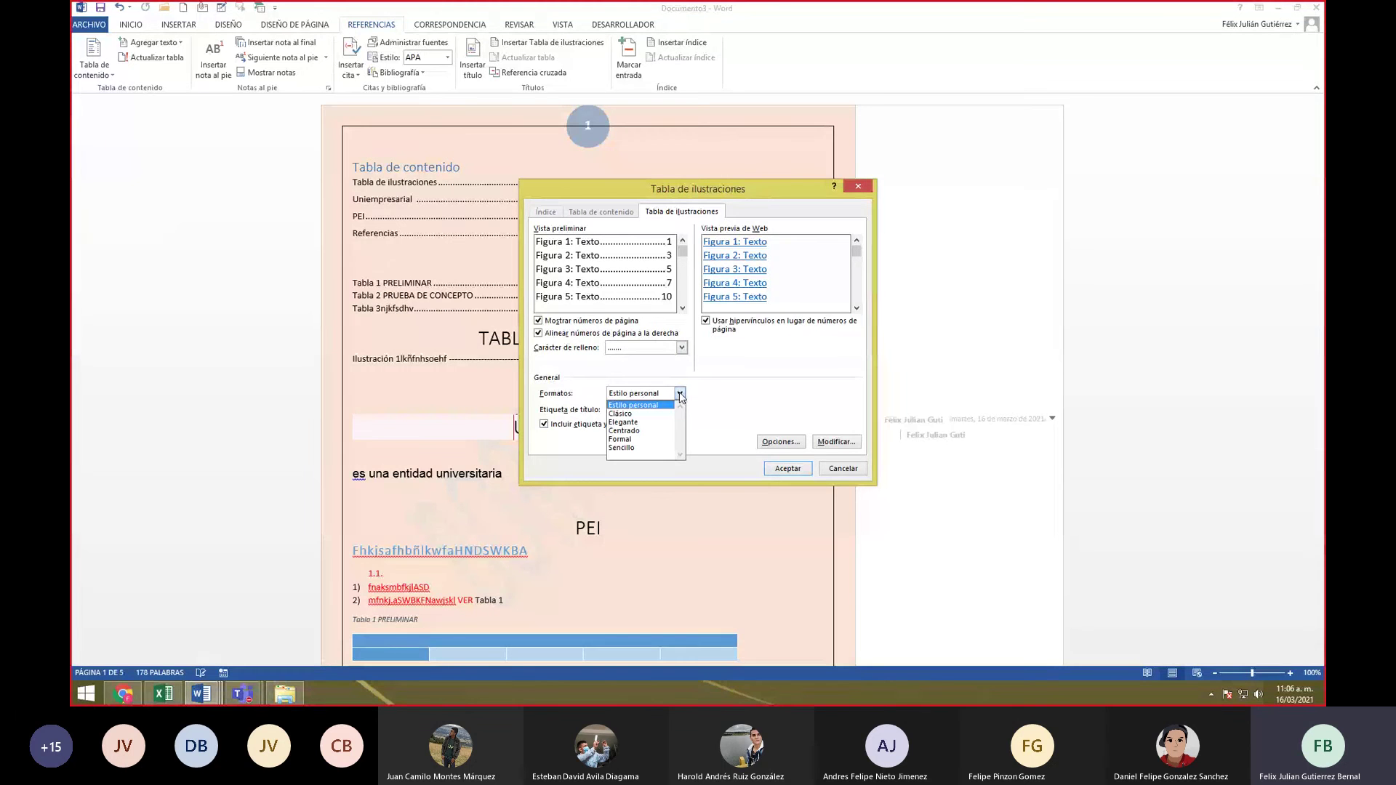
pyautogui.click(633, 414)
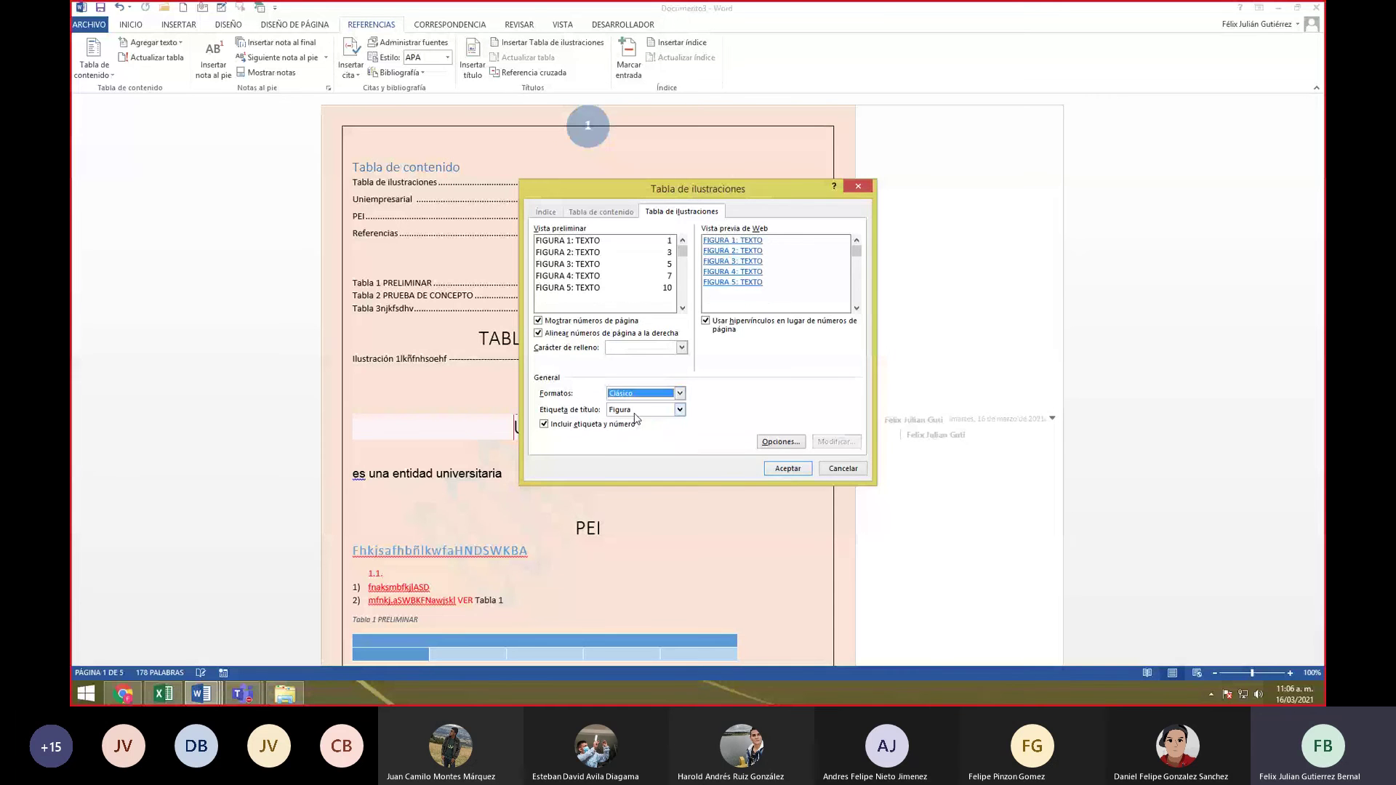
pyautogui.click(680, 394)
pyautogui.click(662, 421)
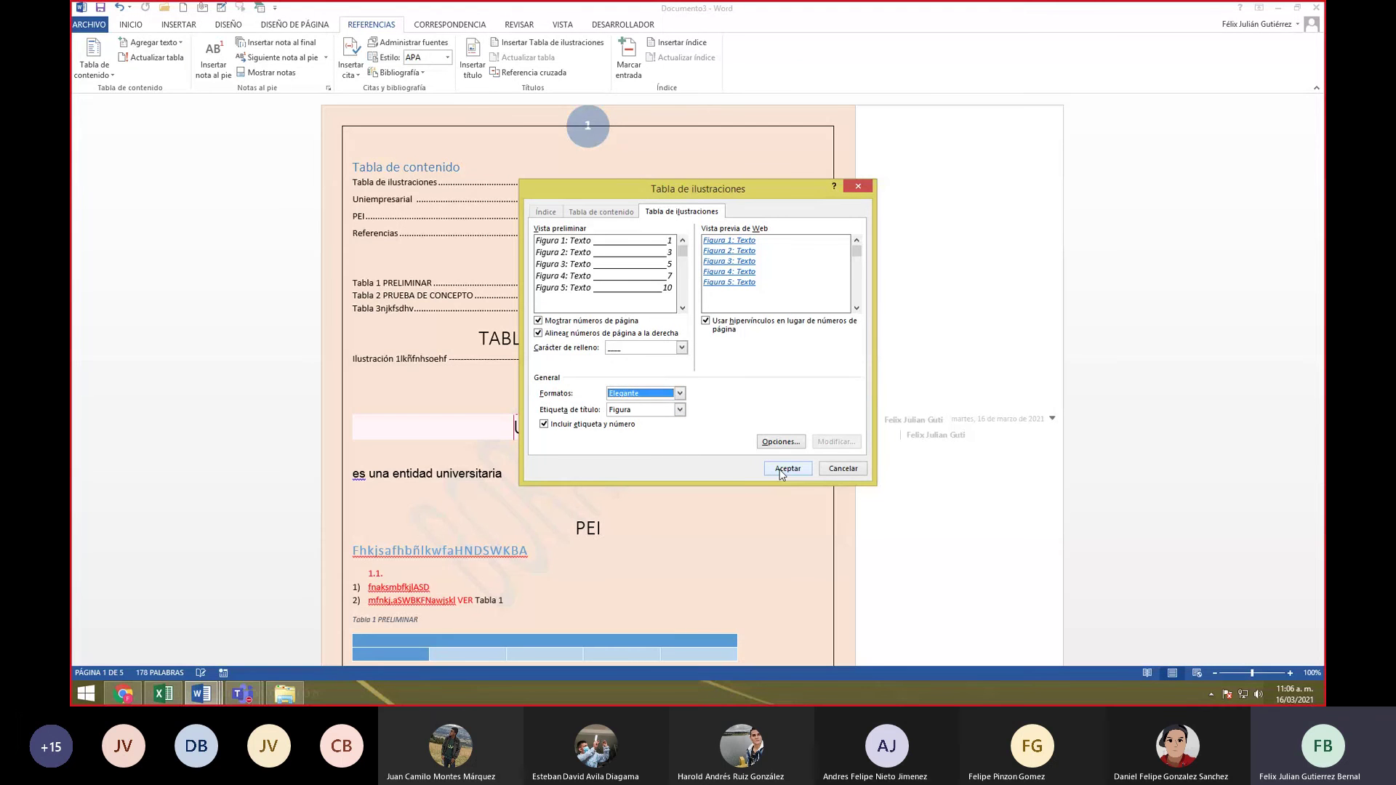
pyautogui.click(705, 322)
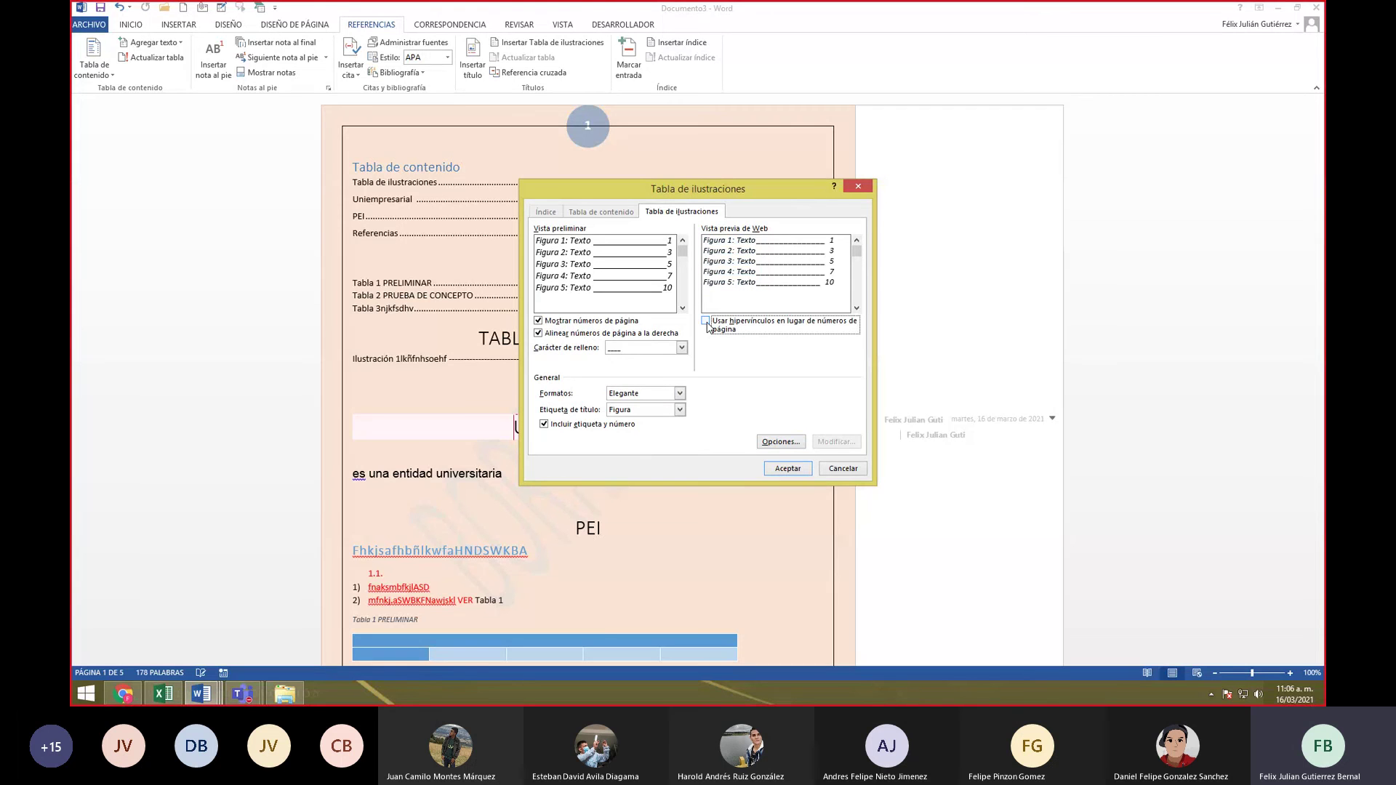
pyautogui.click(707, 322)
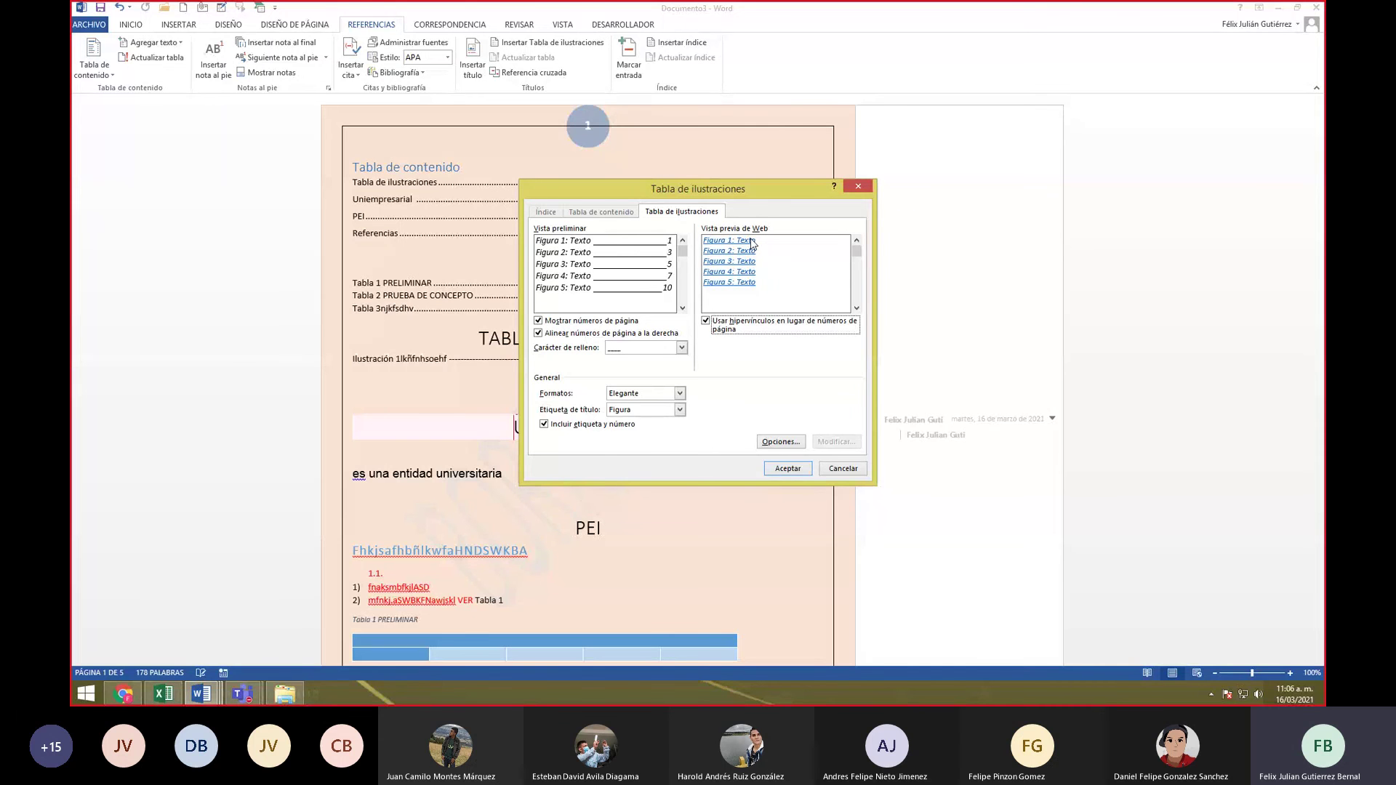
pyautogui.click(794, 469)
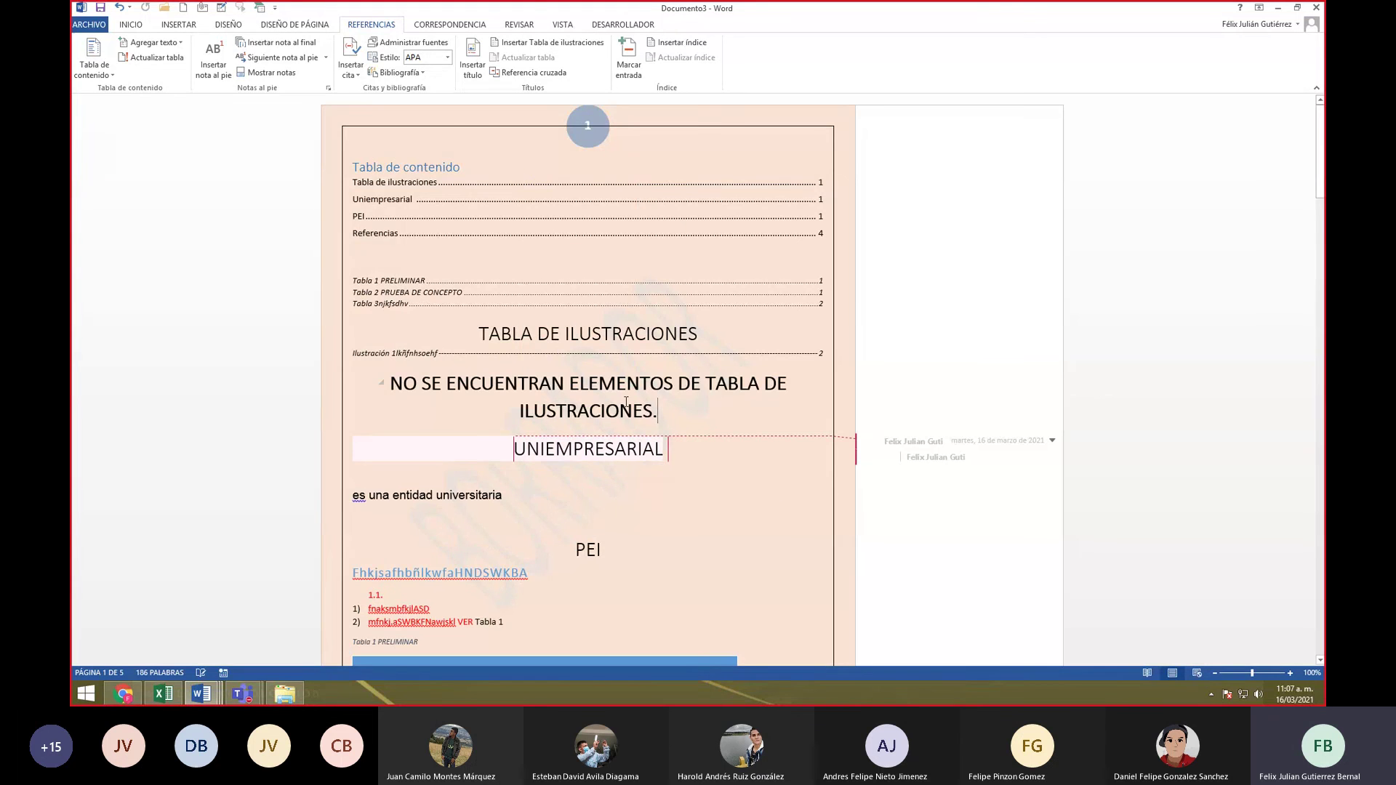
# - Draw a right triangle about 12.9 cm wide and 7.4 cm tall below the SmartArt graphic on page 3
pyautogui.scroll(-15, 634, 400)
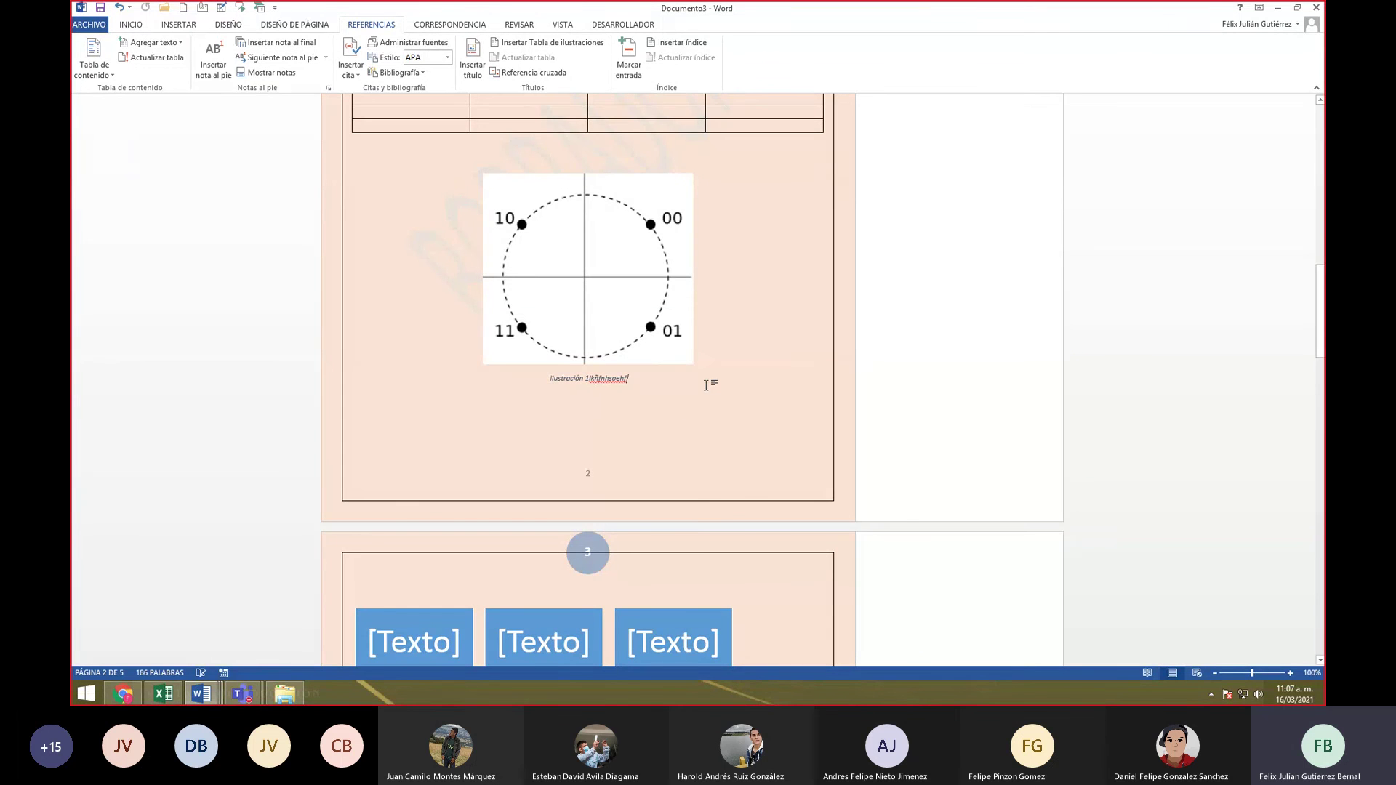
pyautogui.scroll(-3, 705, 386)
pyautogui.scroll(-1, 705, 384)
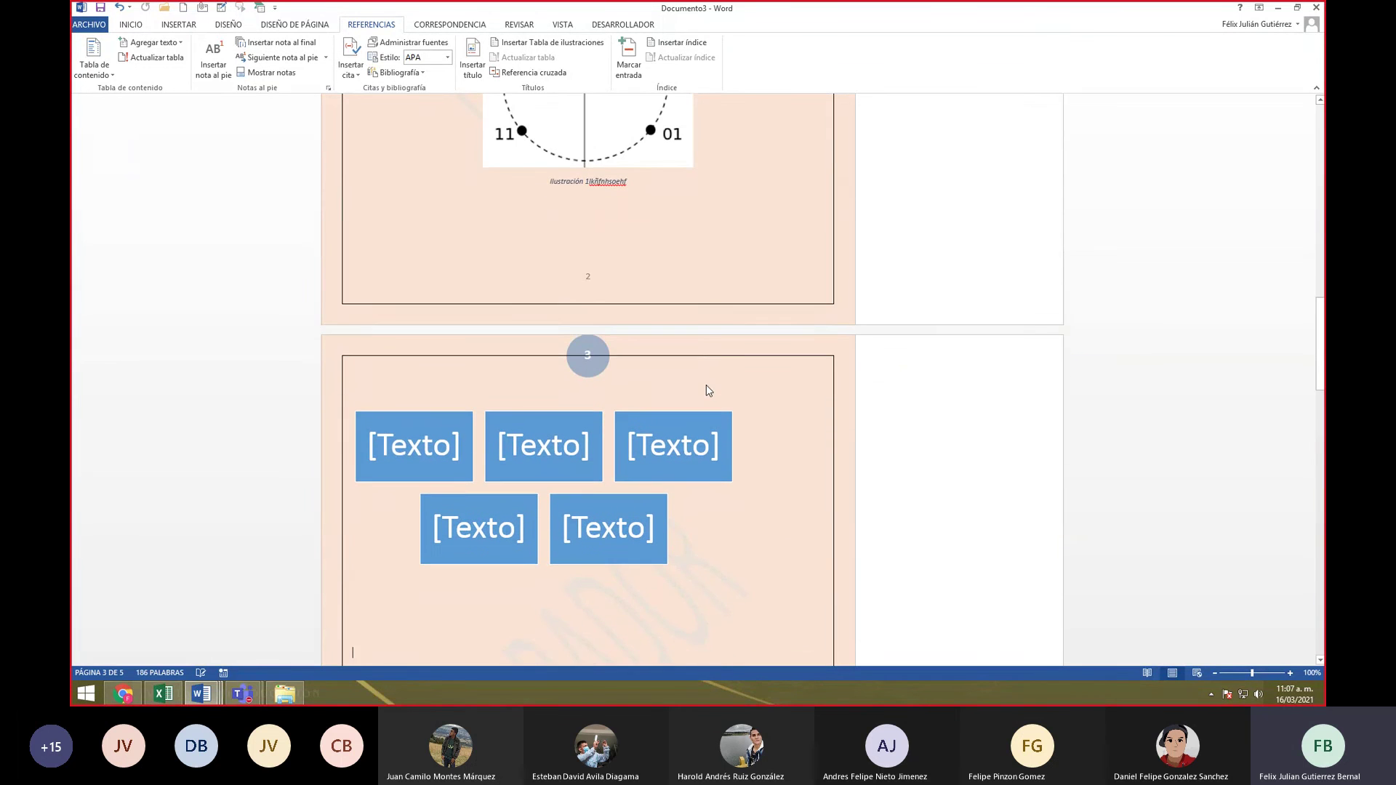
pyautogui.click(178, 25)
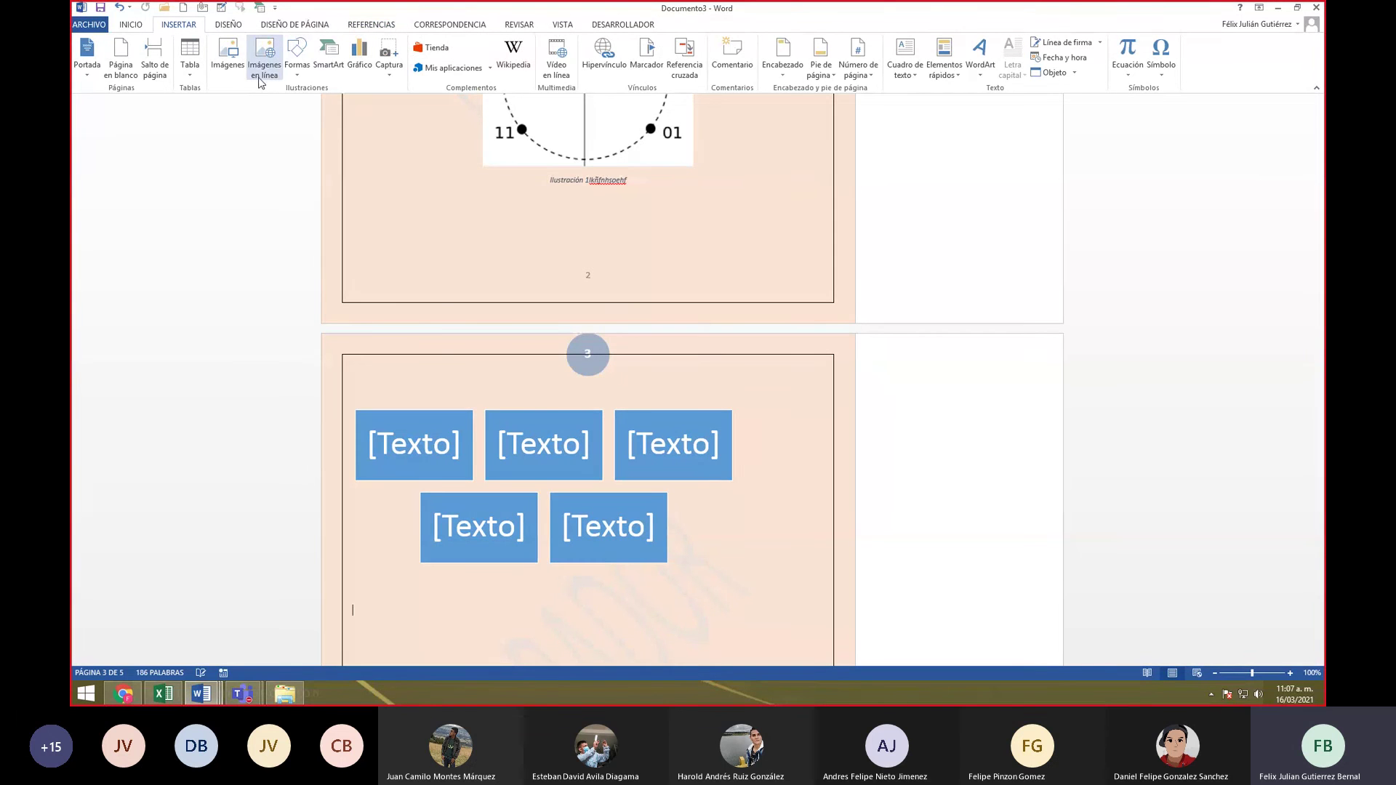
pyautogui.click(297, 58)
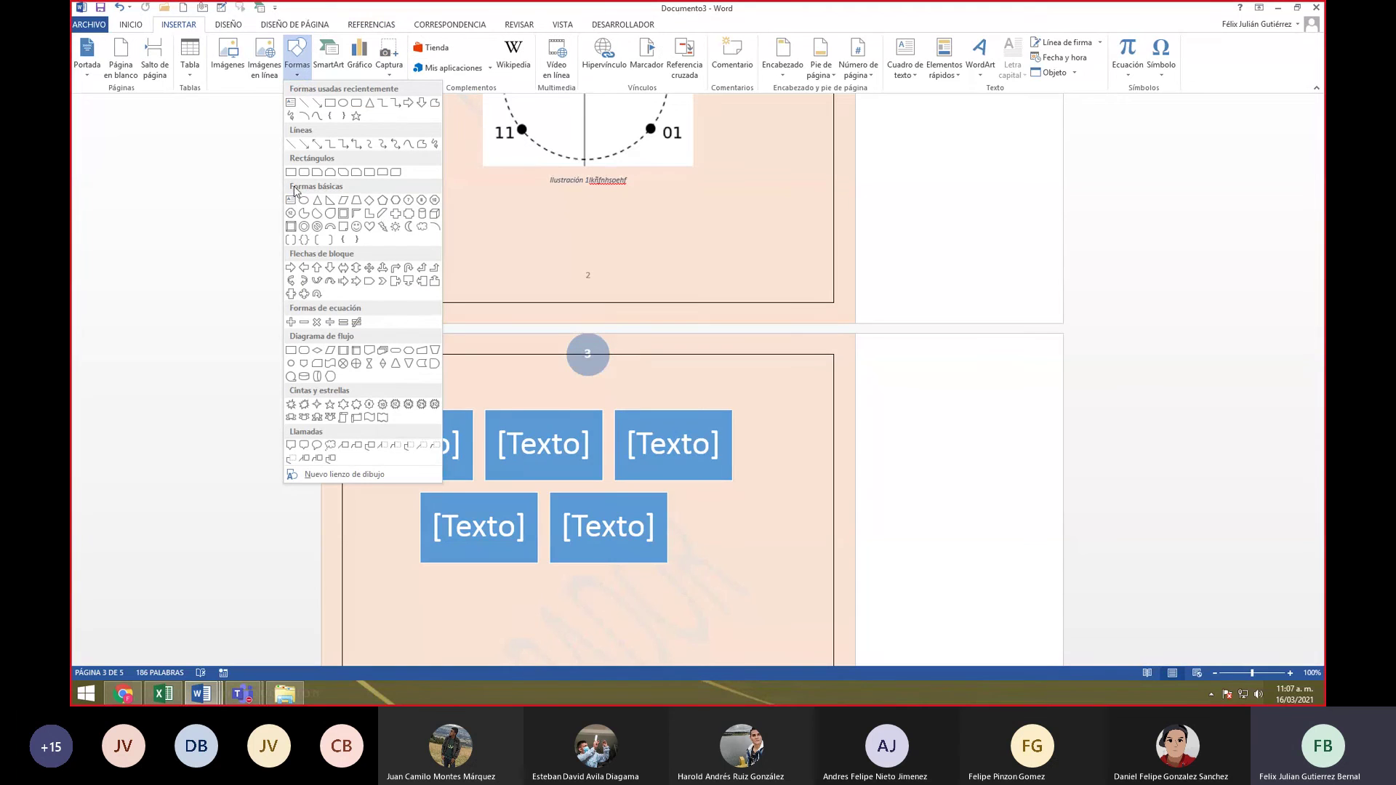
pyautogui.click(329, 201)
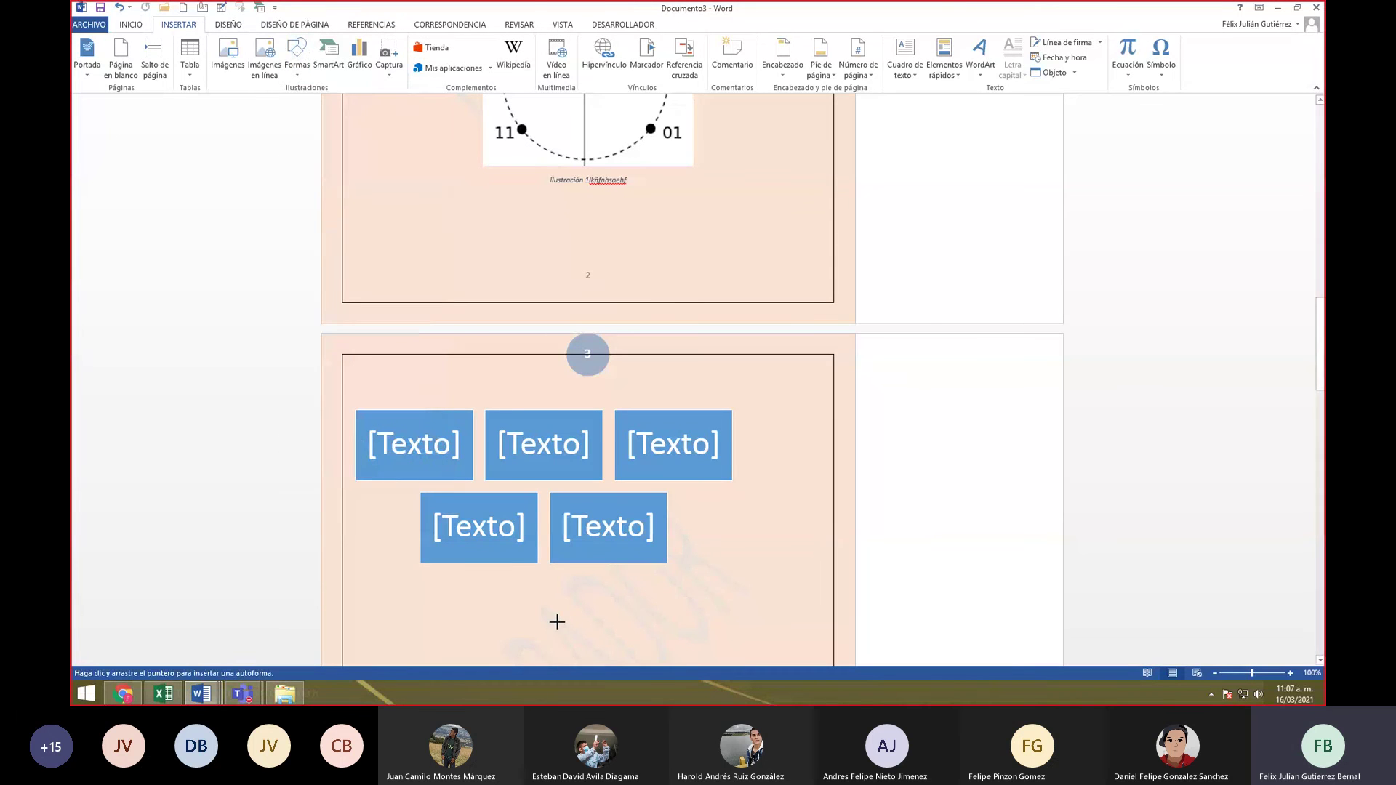
pyautogui.scroll(-5, 557, 622)
pyautogui.moveTo(427, 430)
pyautogui.mouseDown()
pyautogui.moveTo(748, 564)
pyautogui.moveTo(747, 489)
pyautogui.mouseUp()
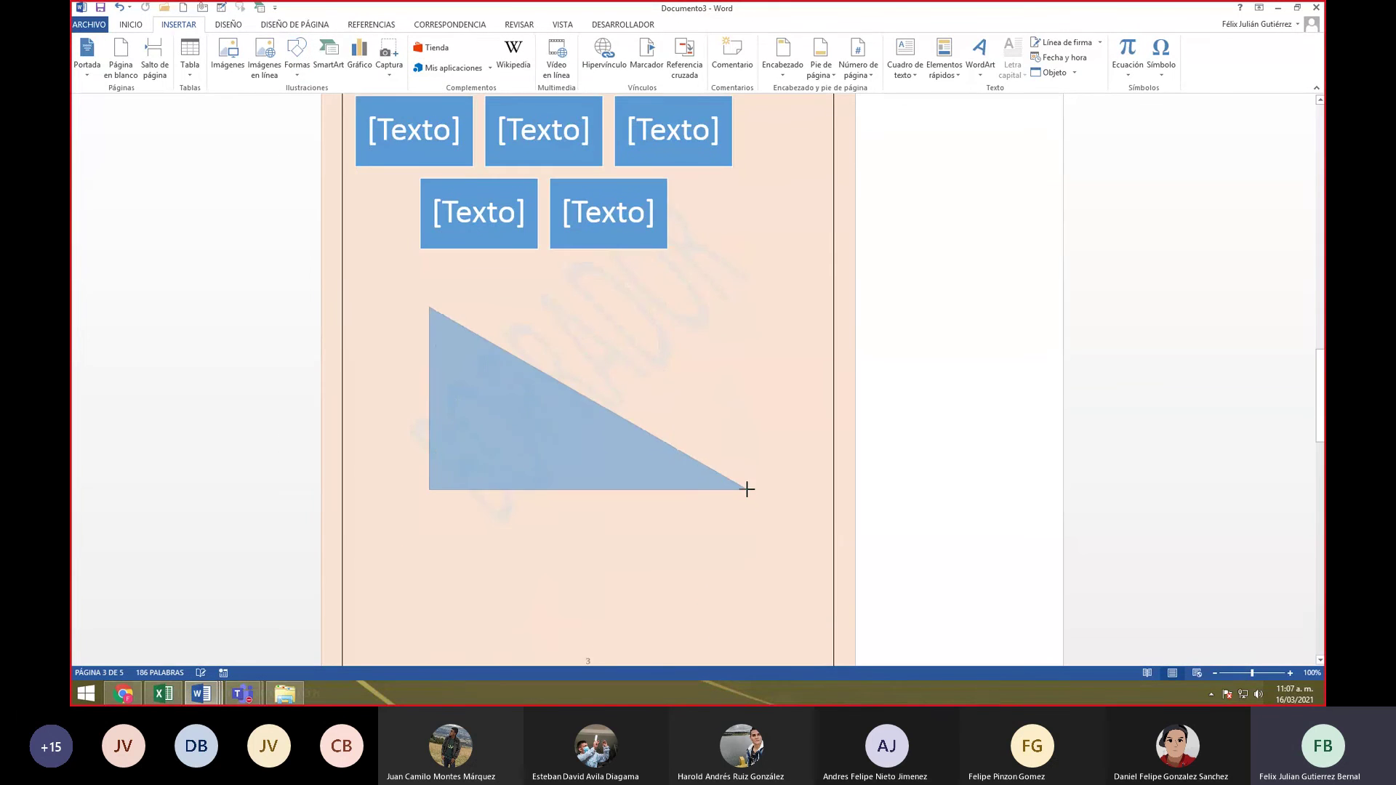
# - Start a caption for the triangle using the Figura label
pyautogui.rightClick(580, 461)
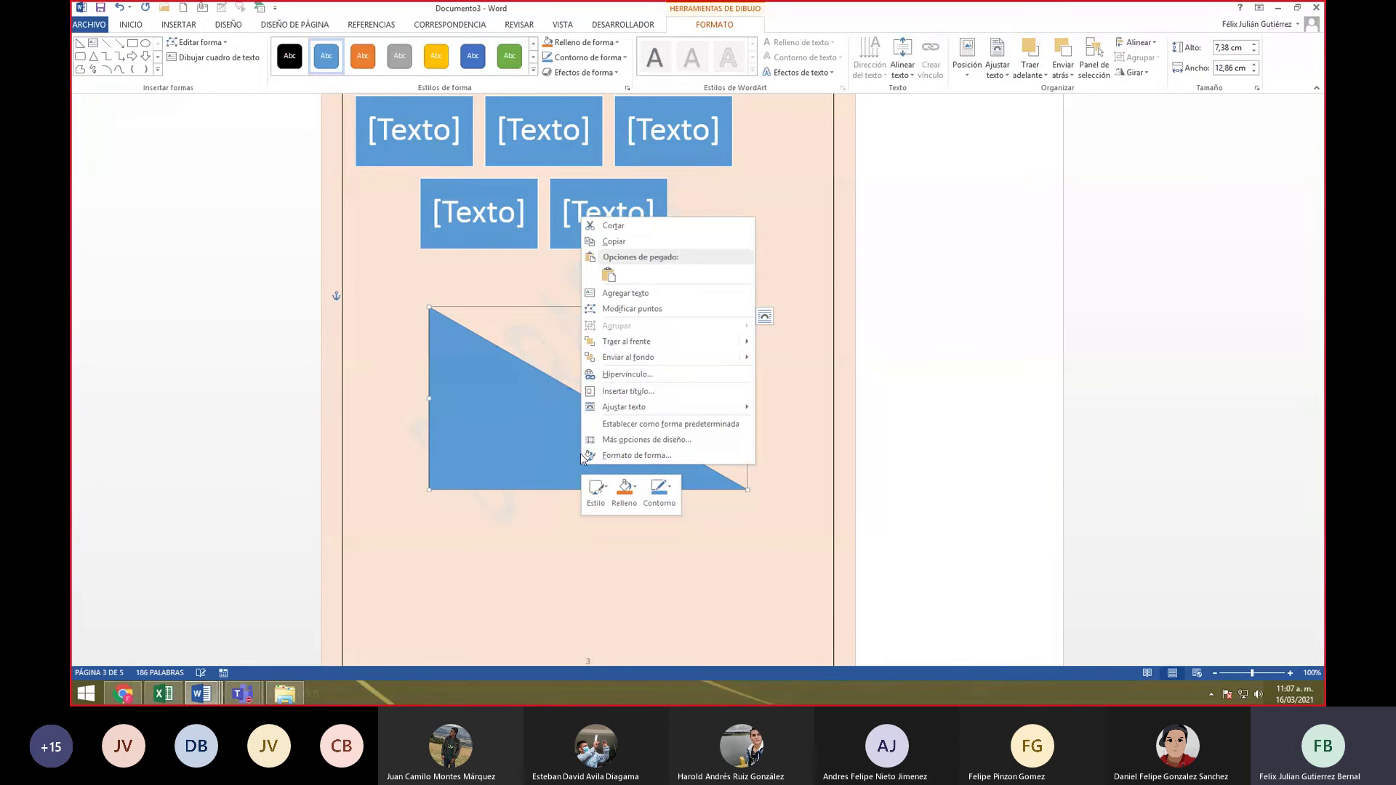
pyautogui.click(627, 391)
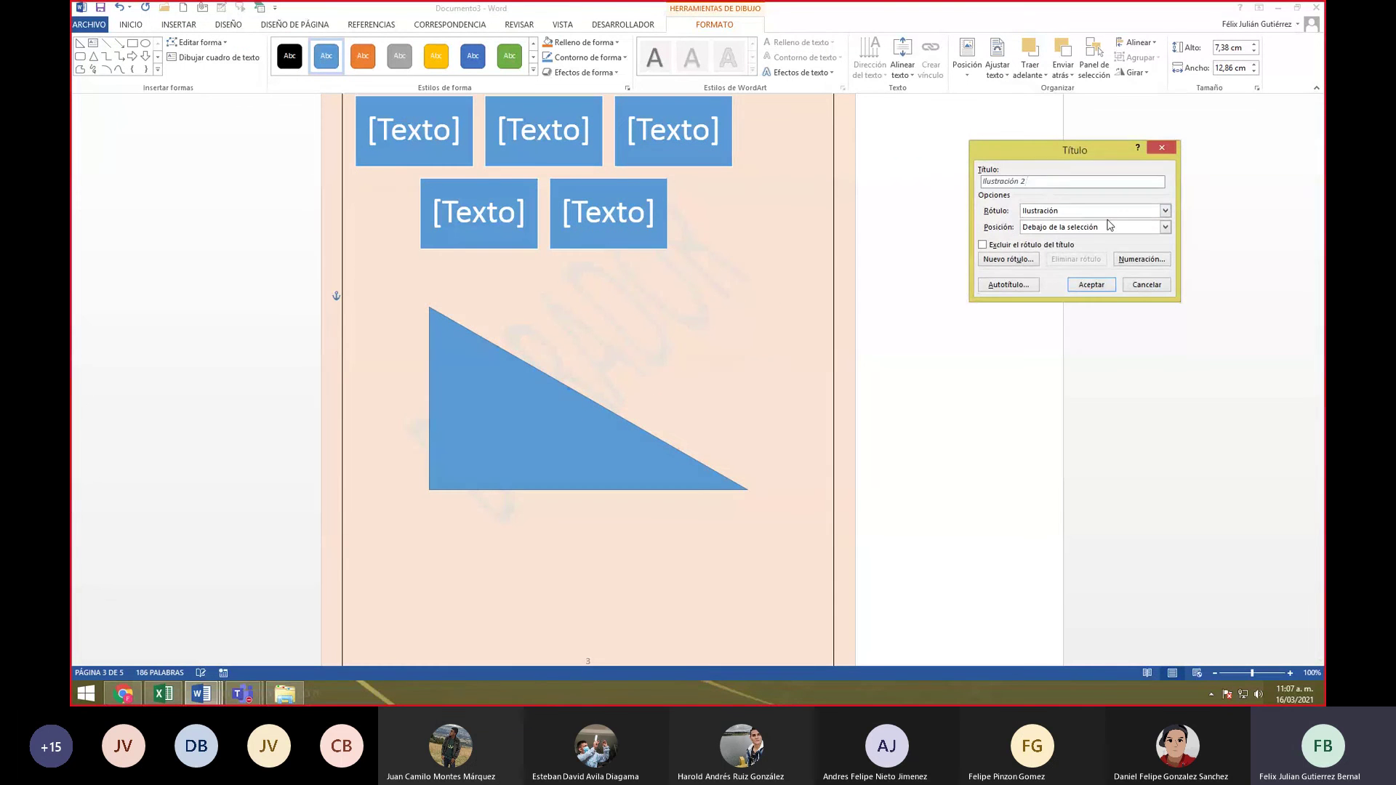
pyautogui.click(1165, 211)
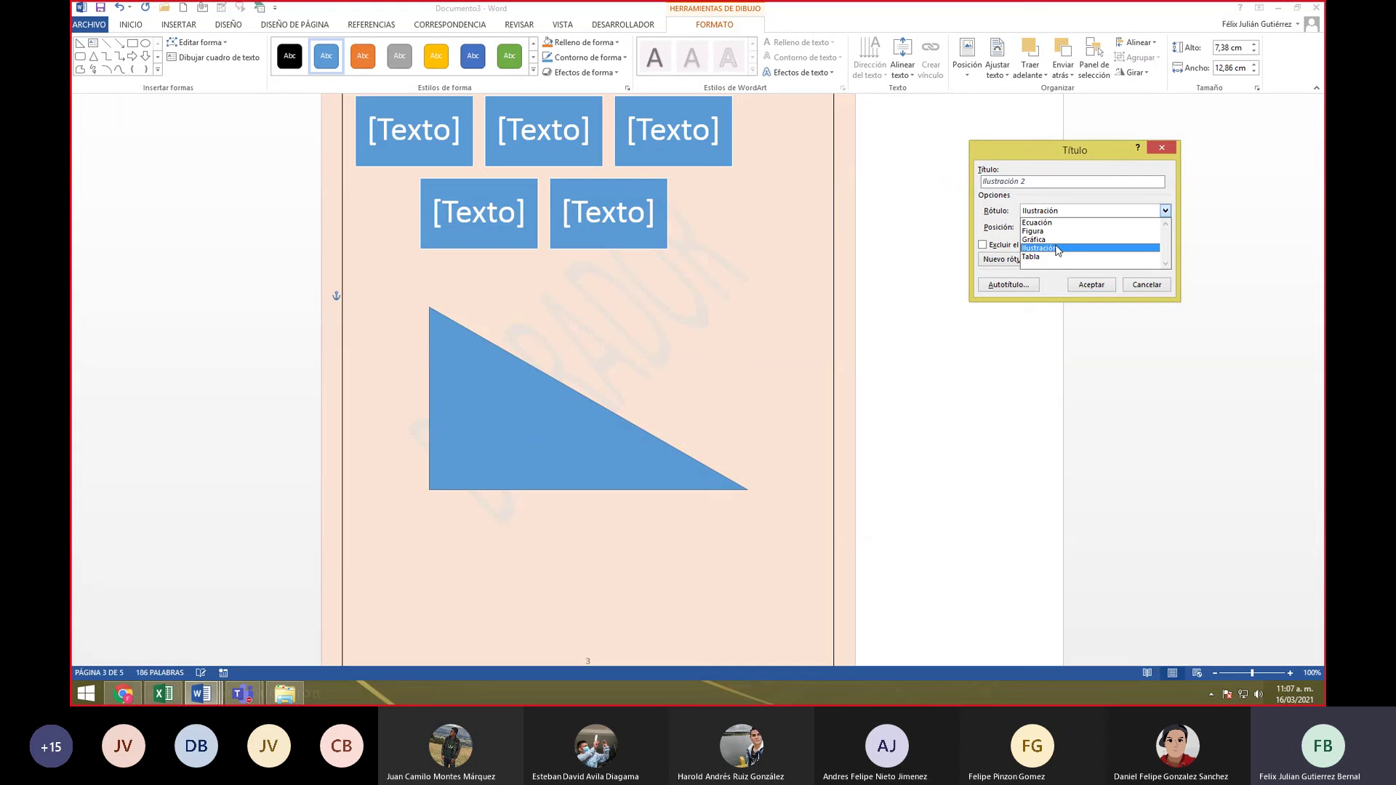
pyautogui.click(1060, 230)
# - Complete the caption text as "Figura 1TRIANGULO" and insert it above the triangle
pyautogui.click(1057, 183)
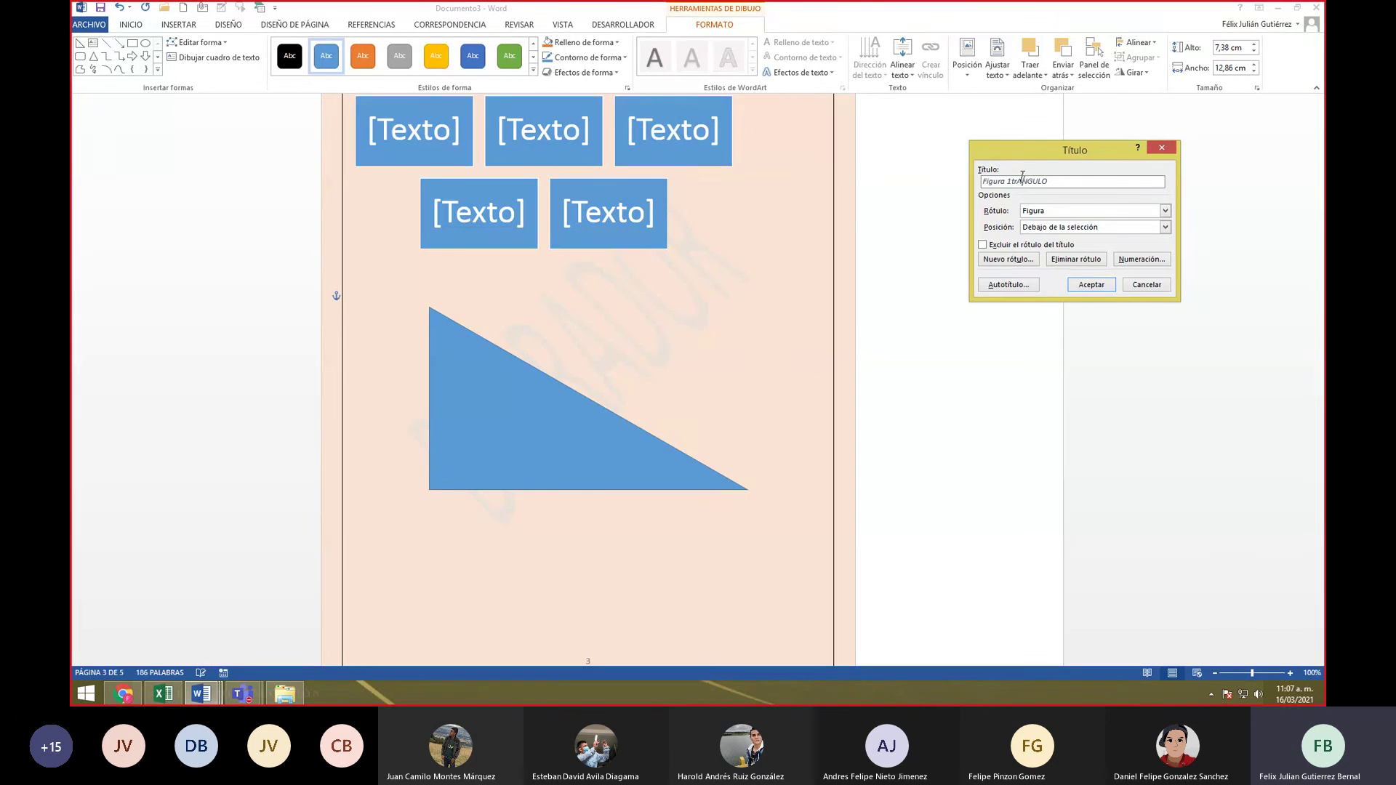
pyautogui.press('BackSpace')
pyautogui.write('I')
pyautogui.press('BackSpace')
pyautogui.press('BackSpace')
pyautogui.write('TR')
pyautogui.click(1105, 228)
pyautogui.click(1104, 240)
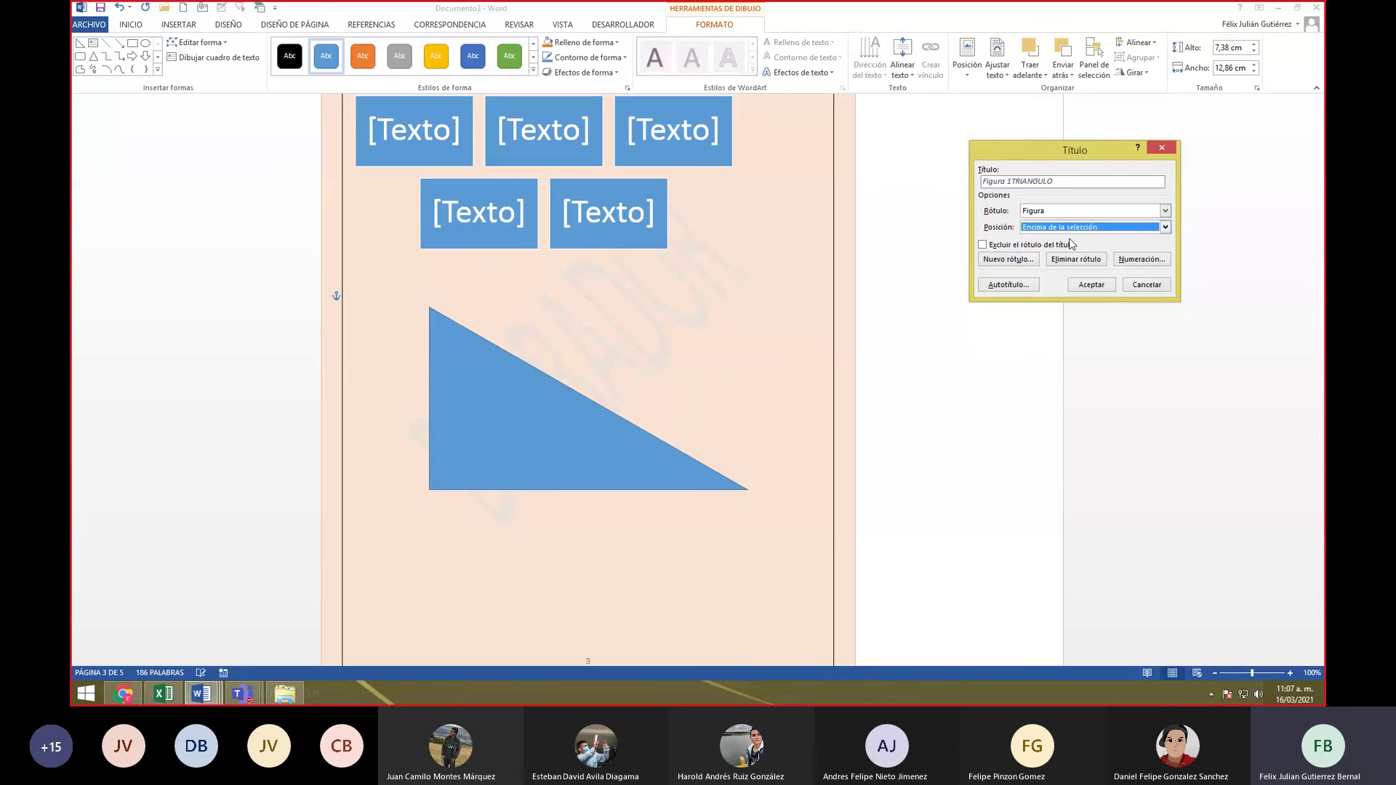
pyautogui.click(1103, 288)
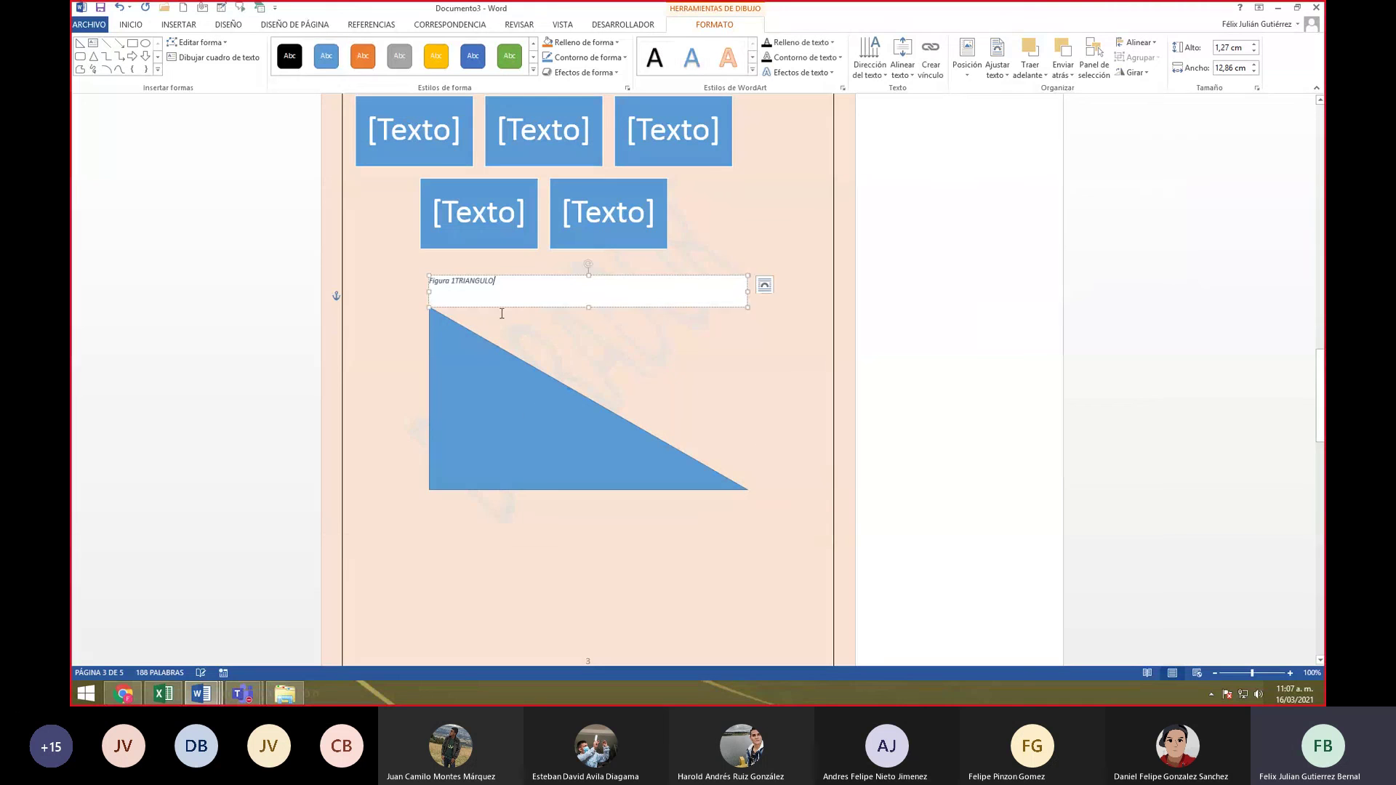
# - Deselect the triangle's caption and update the empty table of figures field above UNIEMPRESARIAL on page 1
pyautogui.click(765, 425)
pyautogui.click(713, 298)
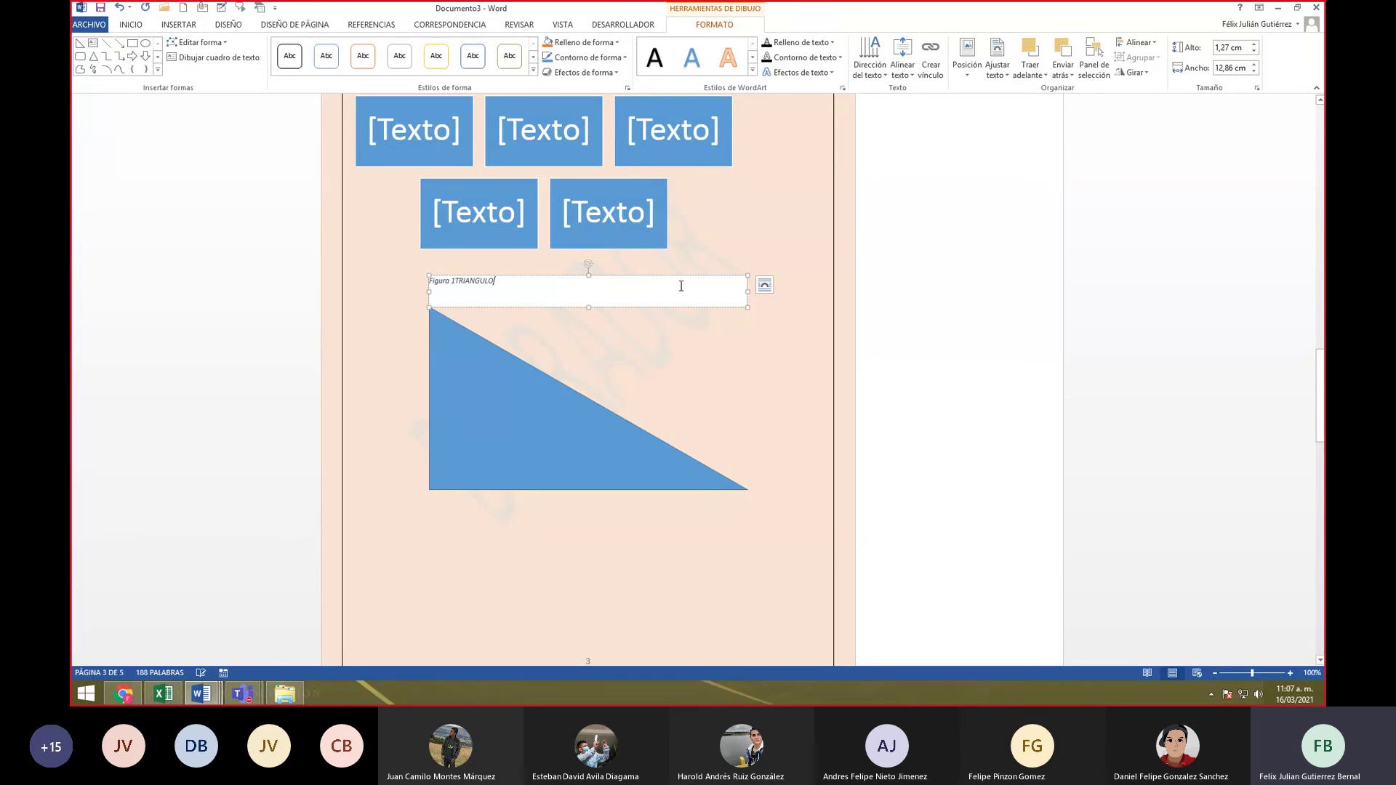
pyautogui.click(698, 359)
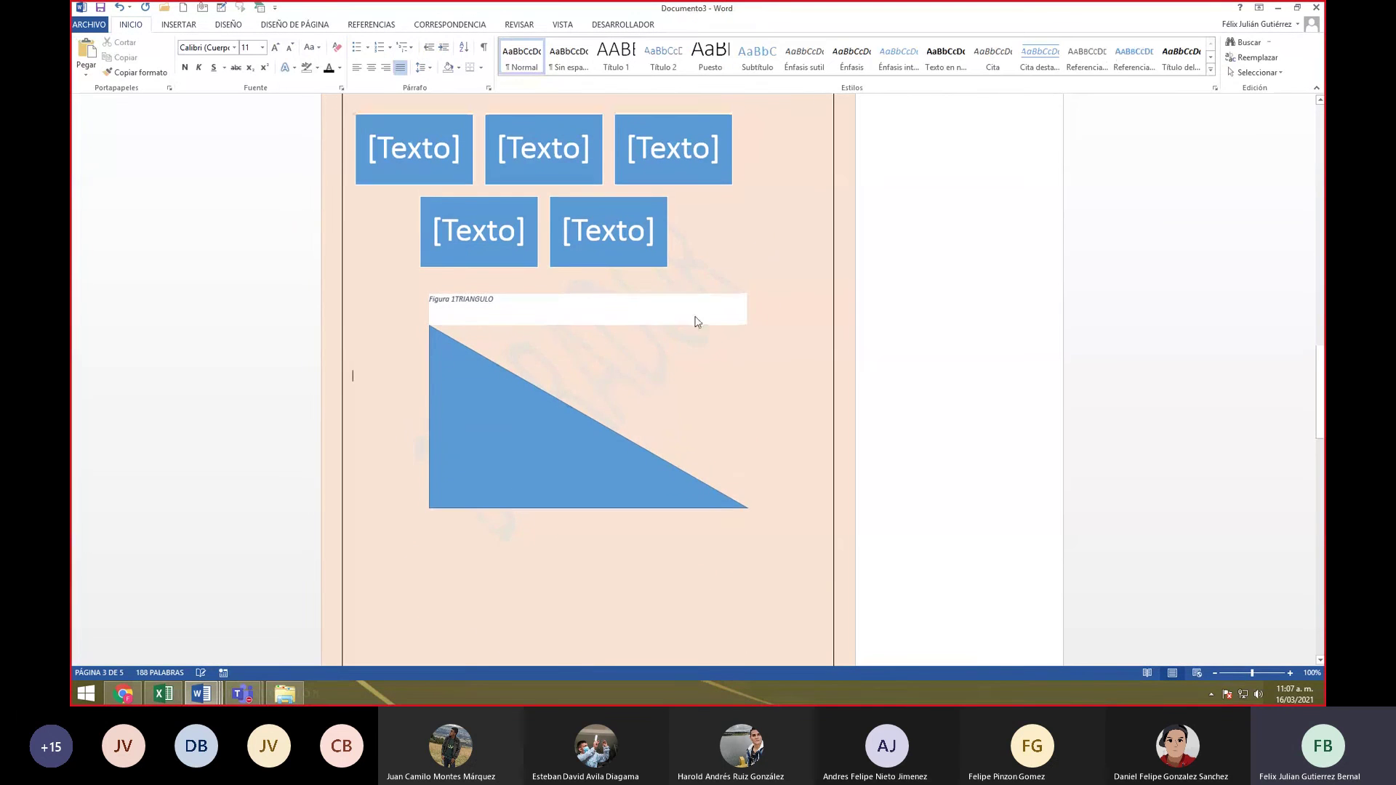
pyautogui.scroll(8, 670, 346)
pyautogui.scroll(-10, 670, 346)
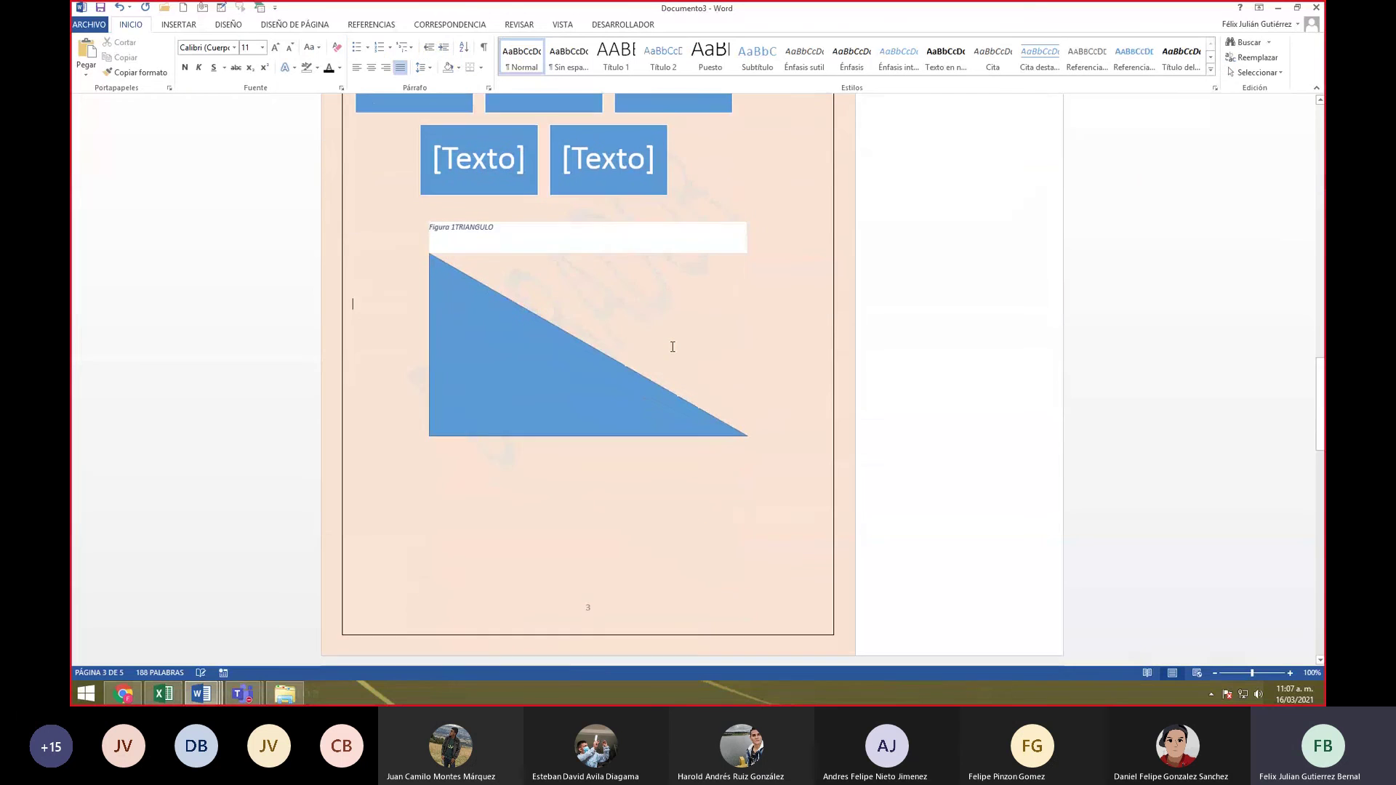
pyautogui.scroll(20, 512, 224)
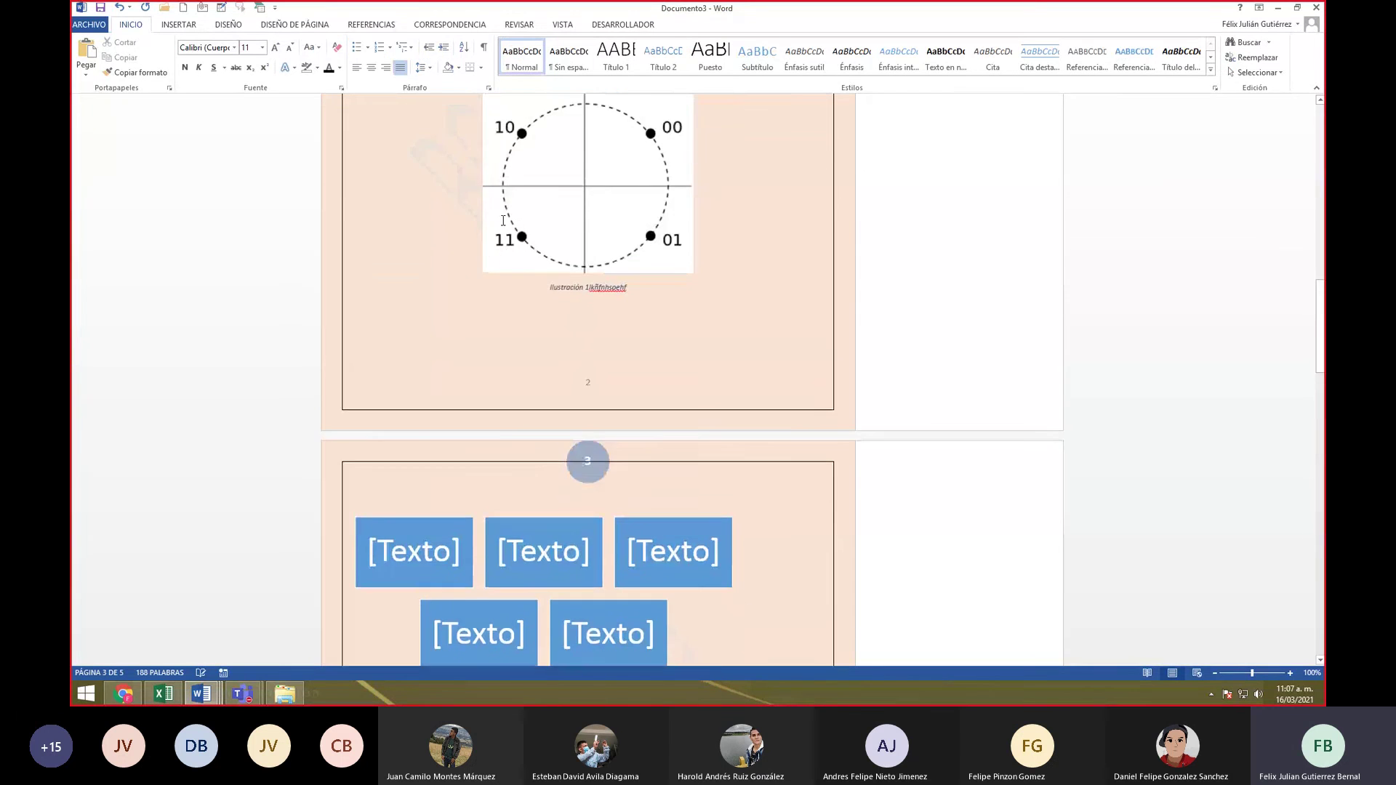
pyautogui.scroll(3, 503, 220)
pyautogui.tripleClick(503, 220)
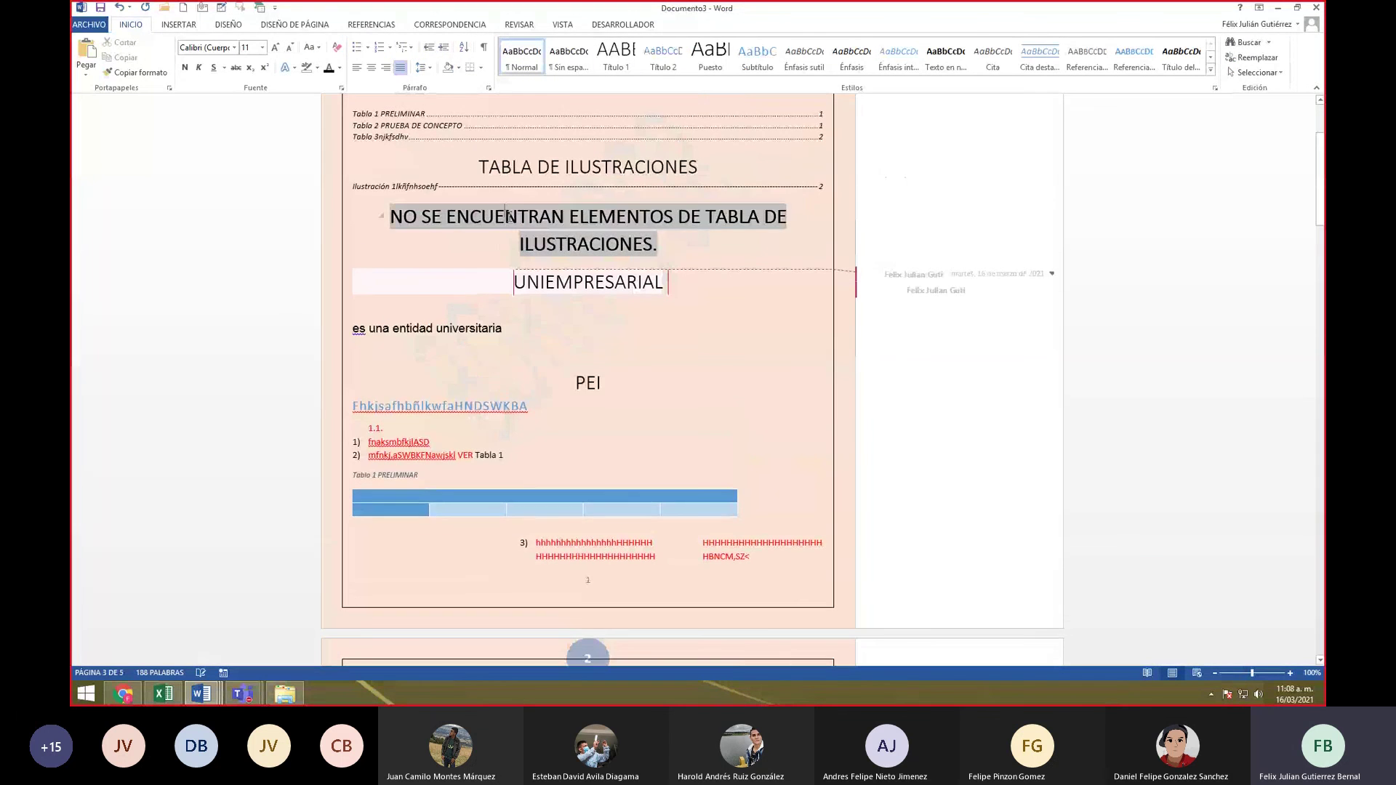
pyautogui.rightClick(391, 217)
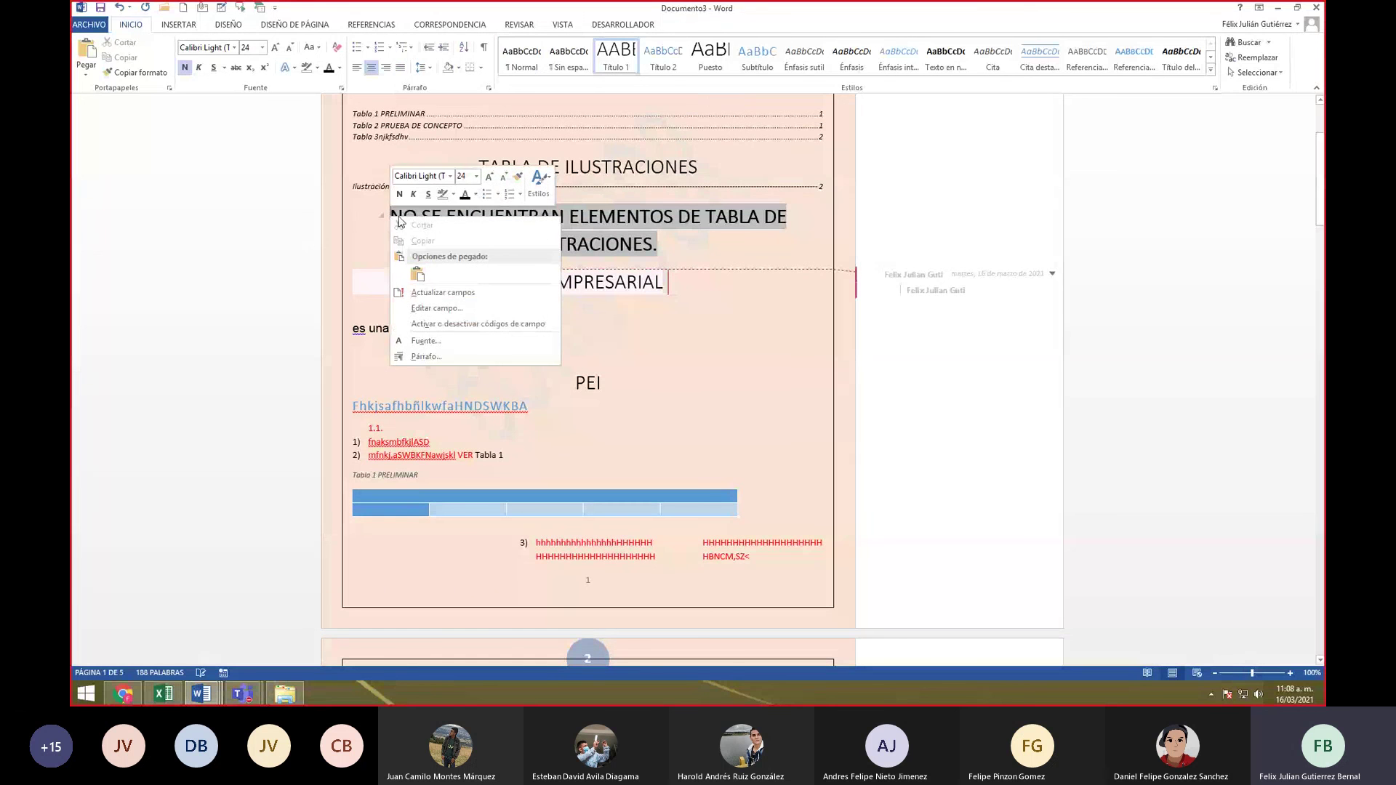
pyautogui.click(435, 291)
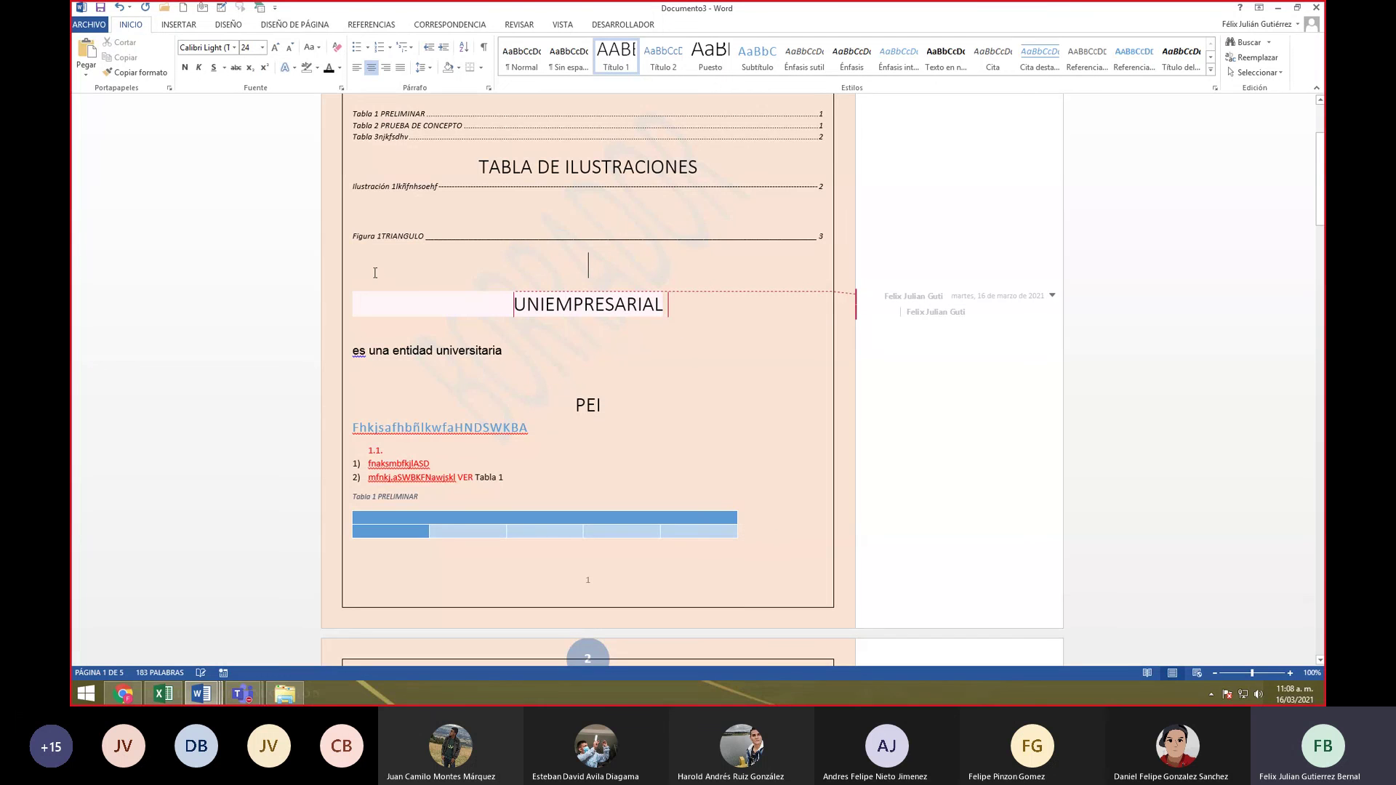
# - Enter the heading "TABLA DE FIGURAS" on the blank line above the table of figures
pyautogui.click(560, 221)
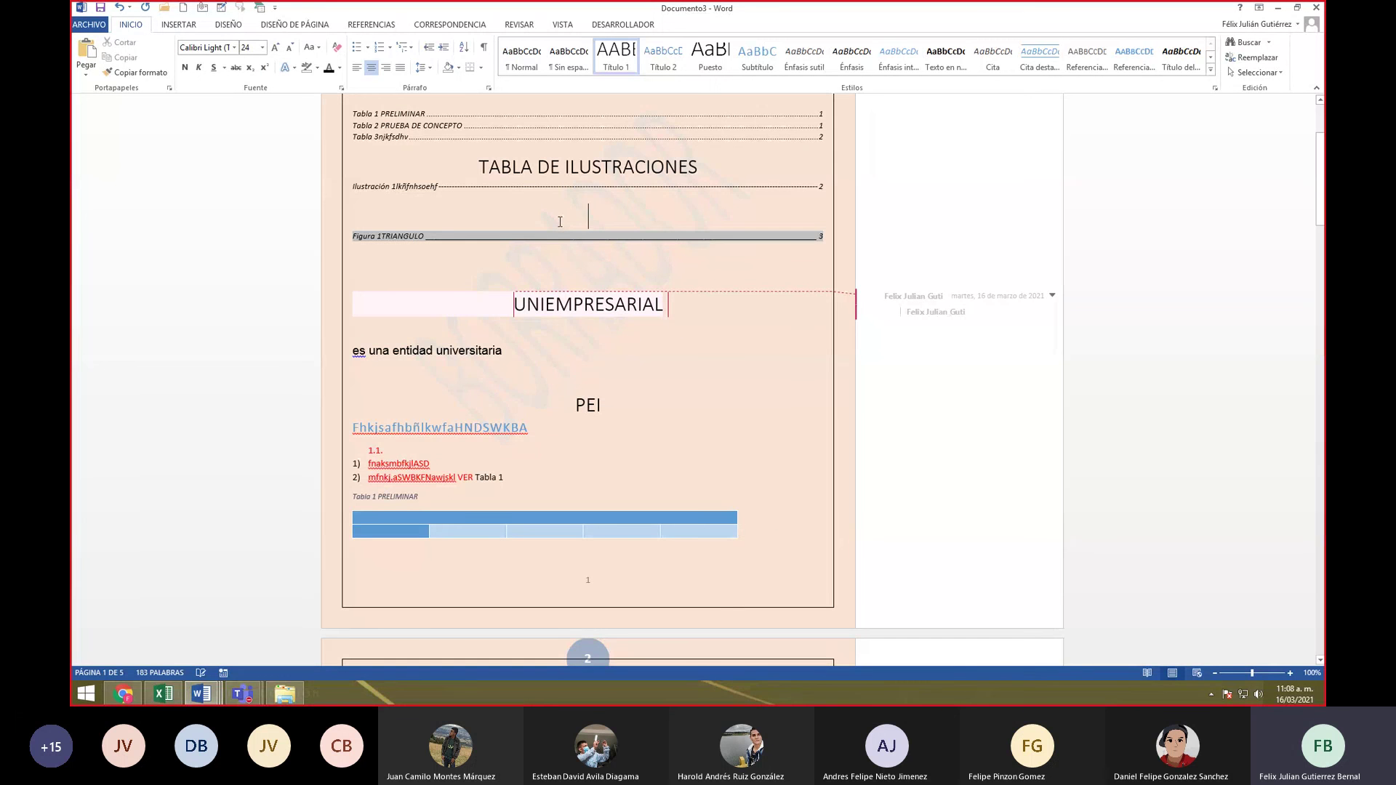
pyautogui.write('TABLA DE FIG')
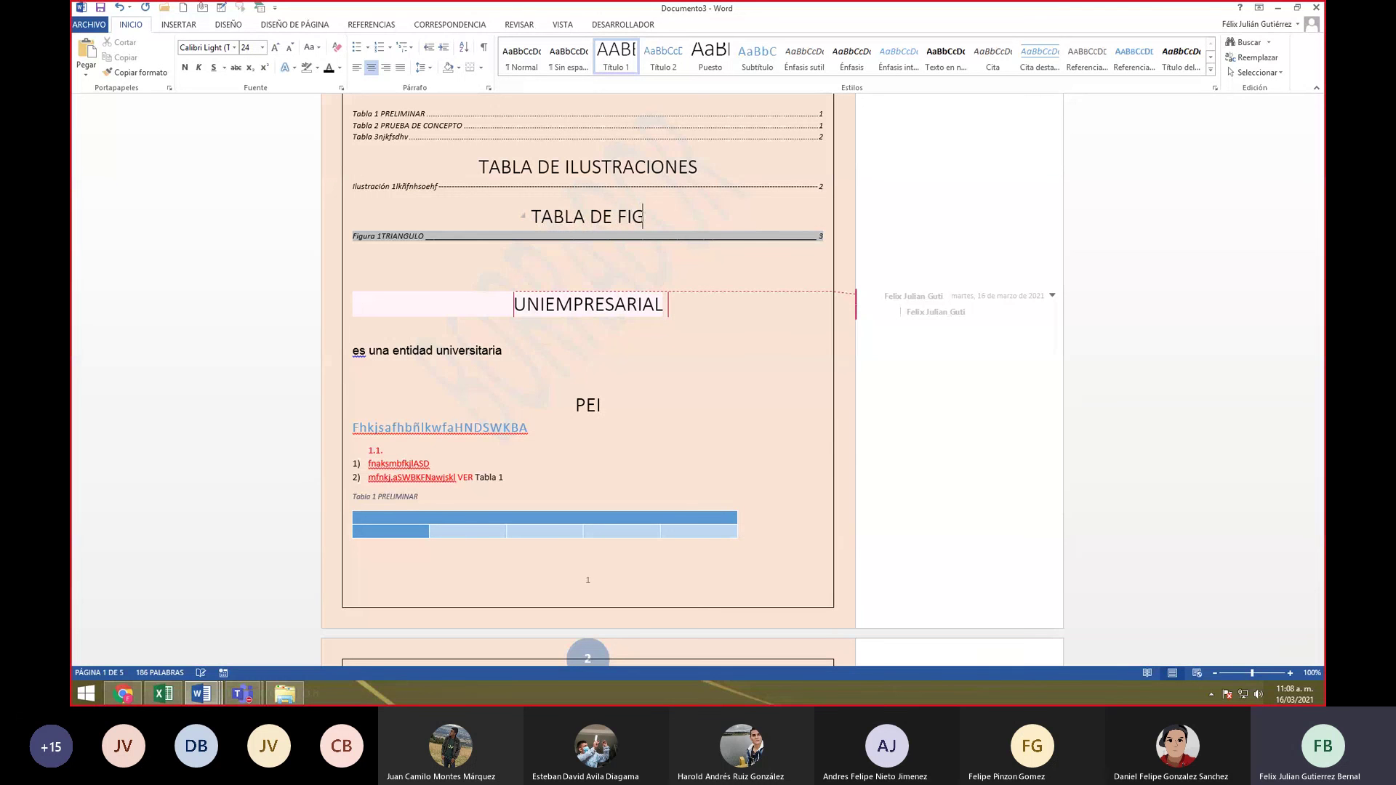
pyautogui.write('URAS')
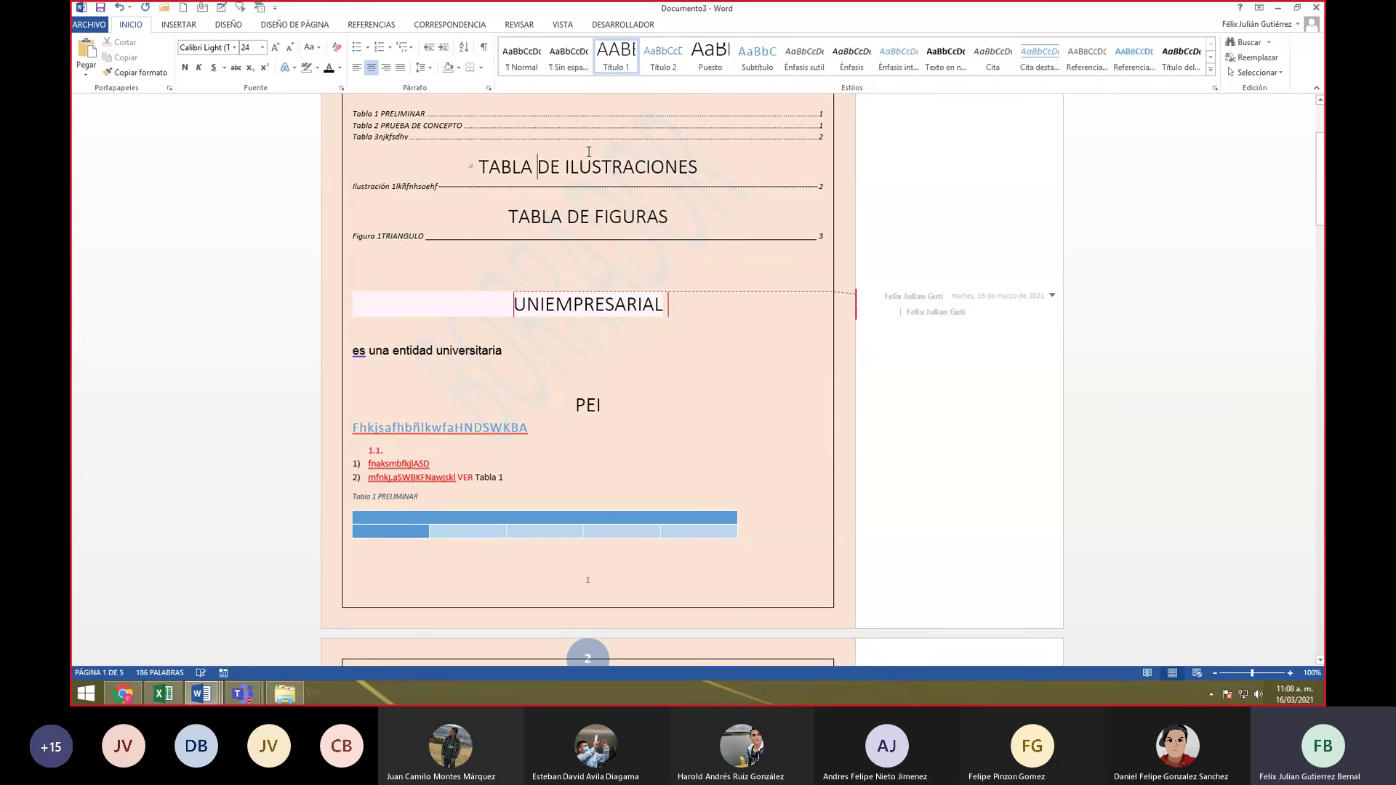
# - Update the entire table of contents to include the TABLA DE FIGURAS heading
pyautogui.scroll(3, 521, 255)
pyautogui.rightClick(428, 181)
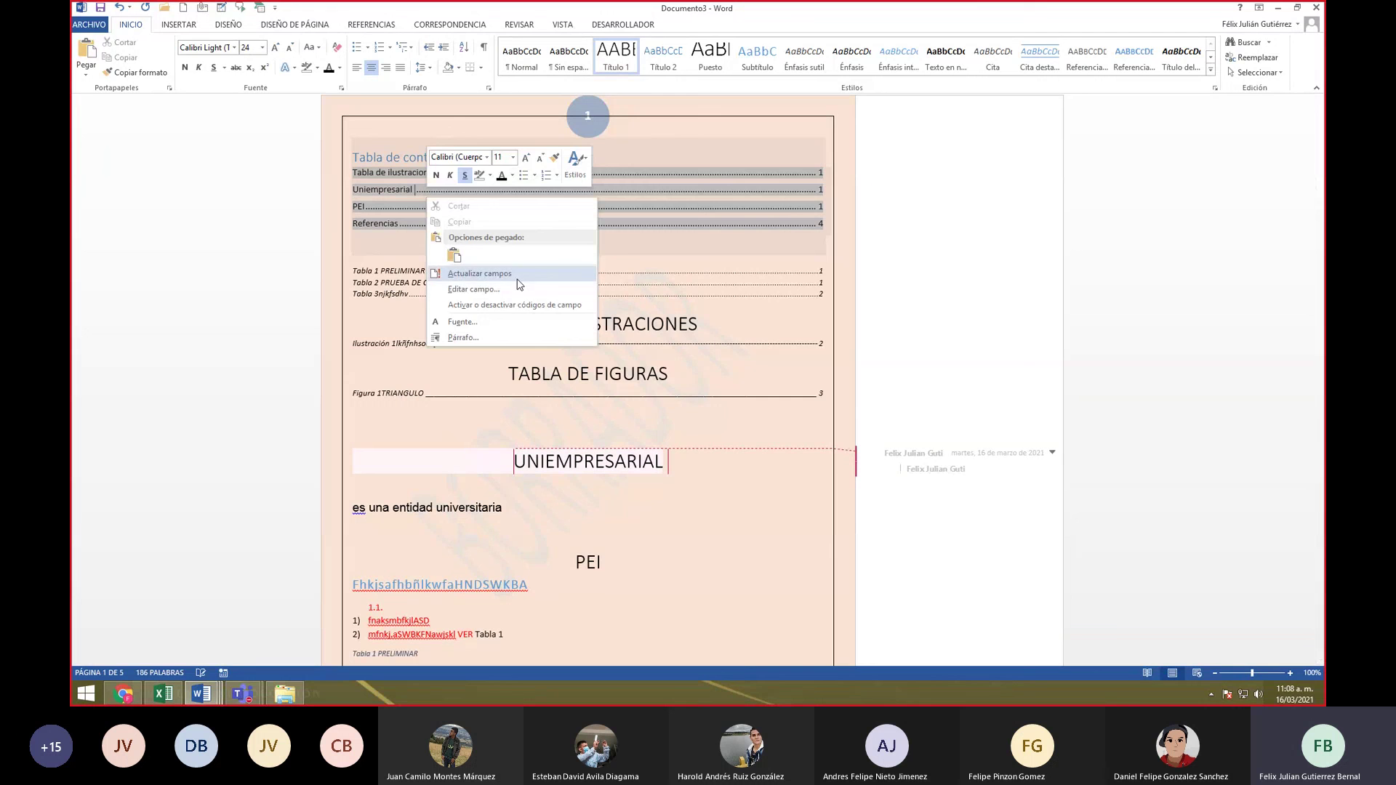
pyautogui.click(520, 281)
pyautogui.click(698, 346)
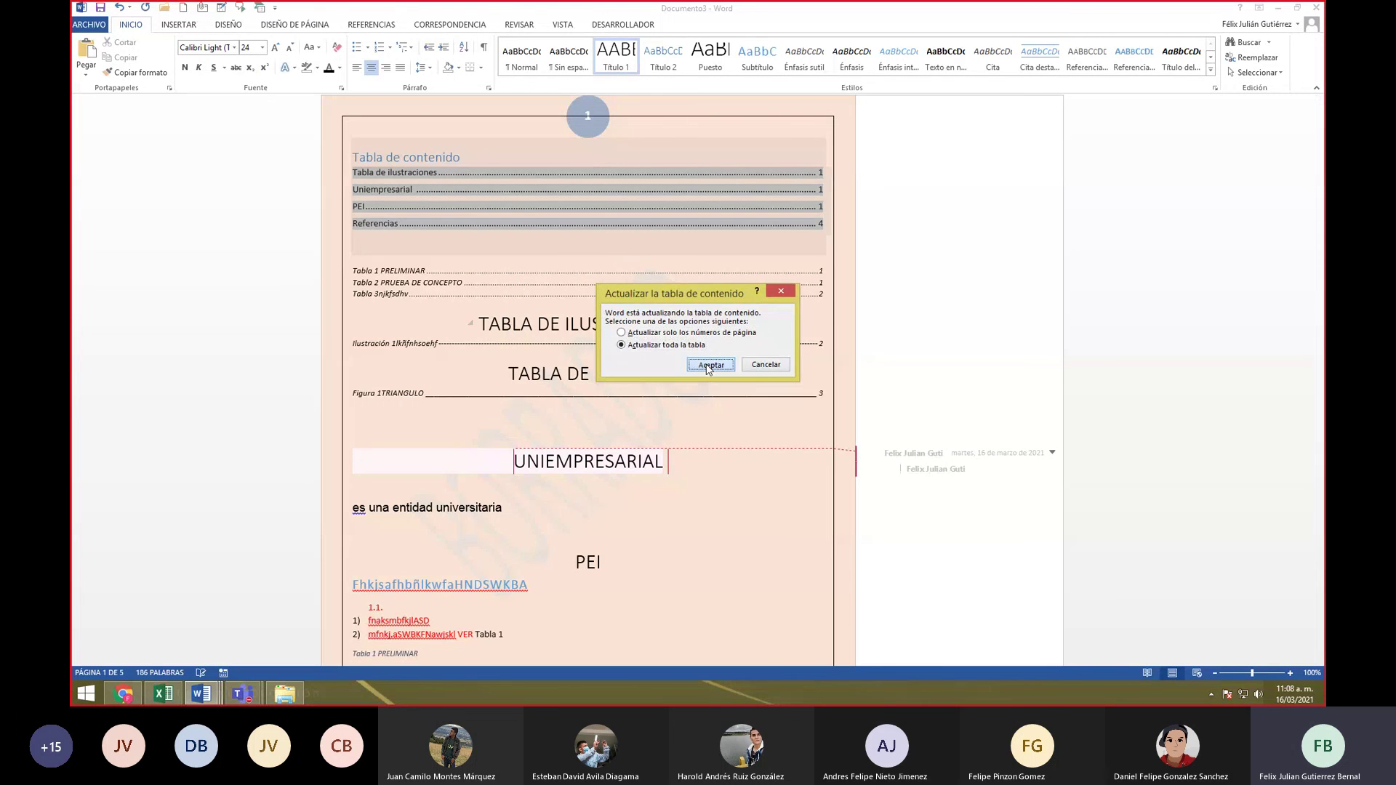
pyautogui.click(710, 364)
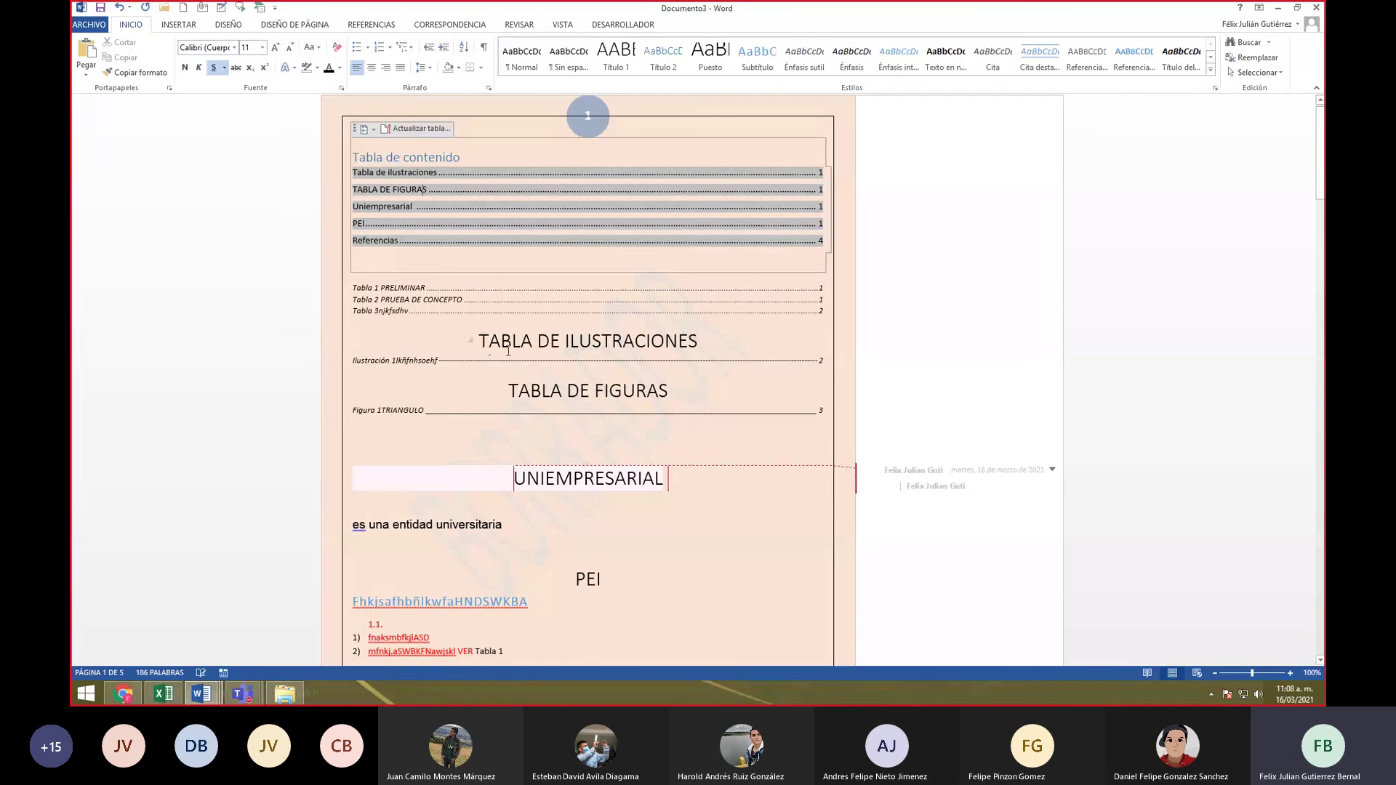
# - Add the heading "TABLAS" above the list of tables and apply the Título 1 style to it
pyautogui.scroll(-1, 479, 350)
pyautogui.click(453, 258)
pyautogui.click(445, 249)
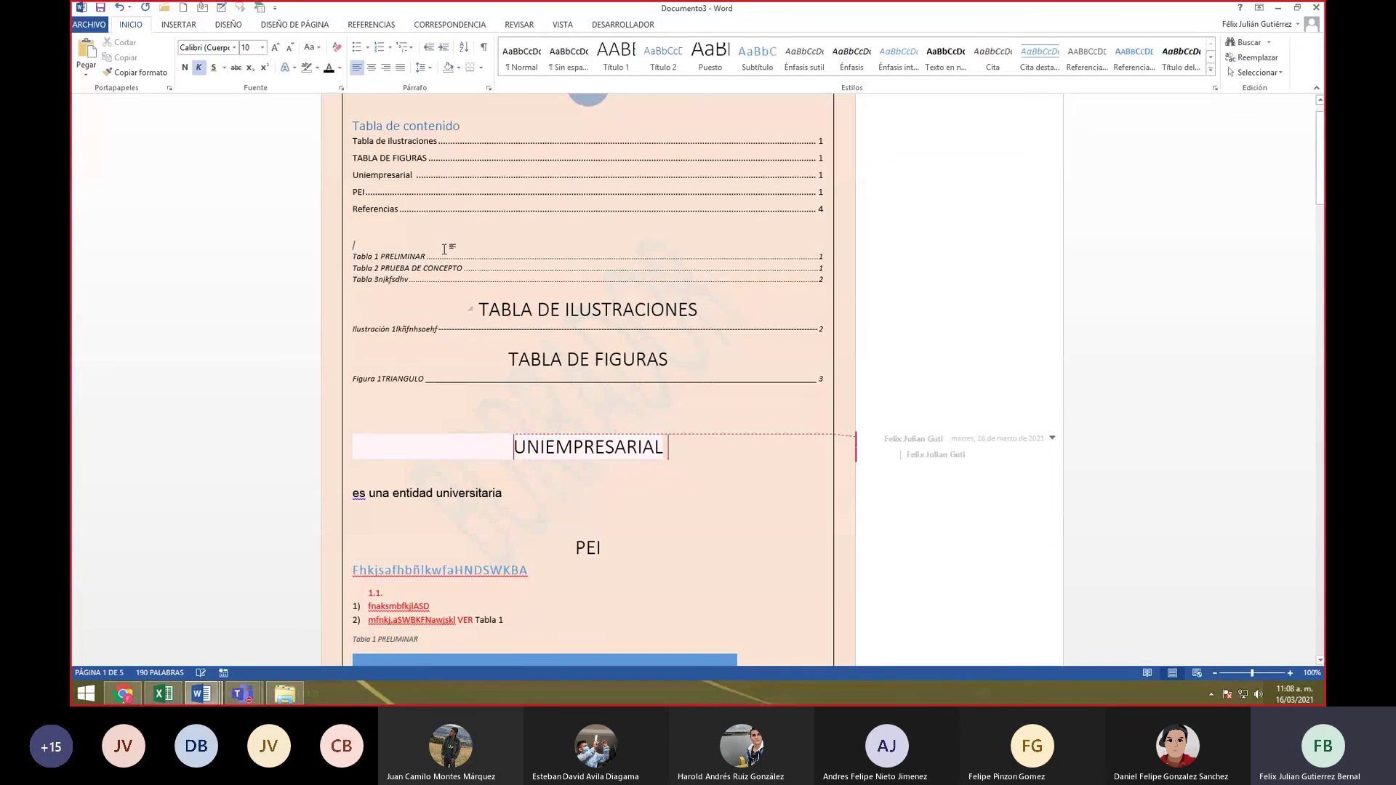
pyautogui.write('TABLAS')
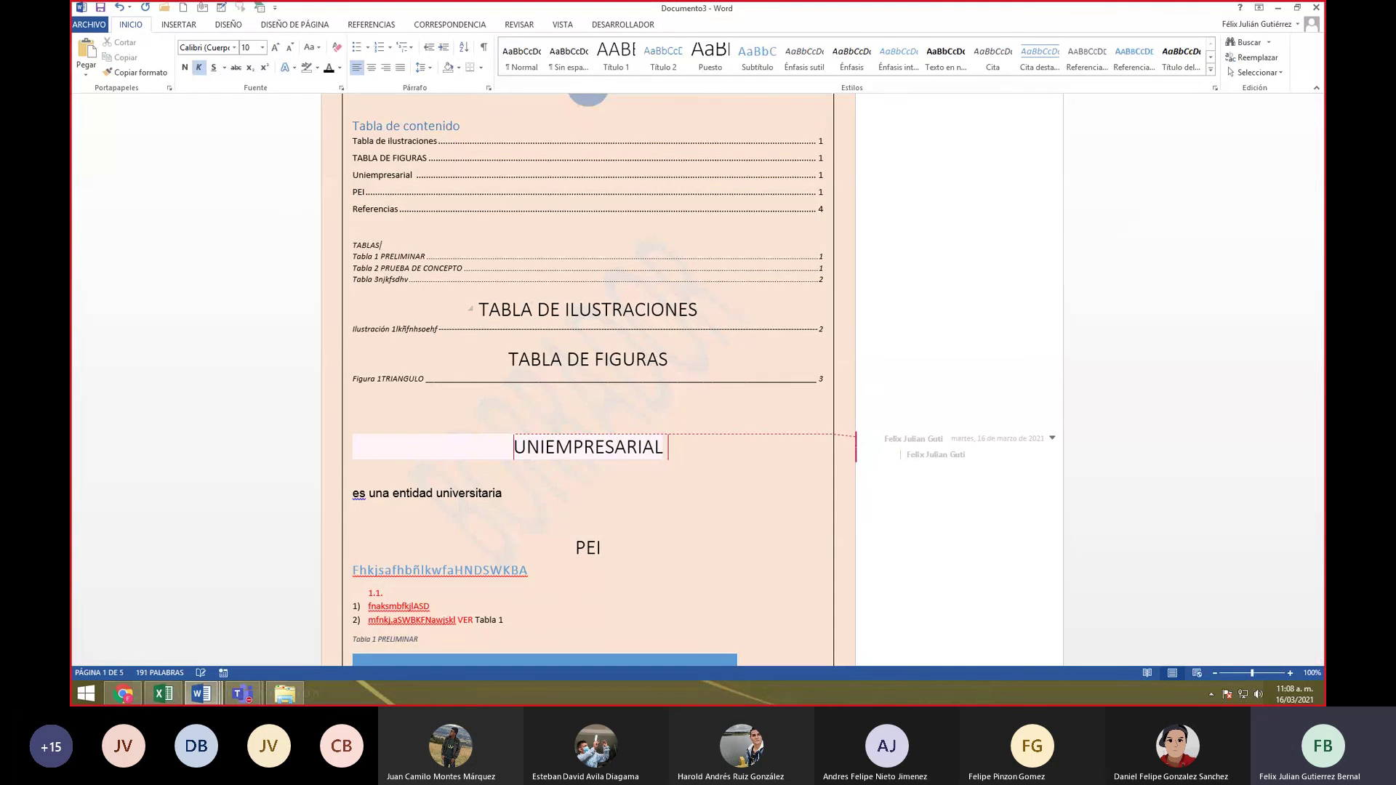
pyautogui.press('Right')
pyautogui.press('Left')
pyautogui.press('Left')
pyautogui.hotkey('shift', 'Left')
pyautogui.hotkey('shift', 'Left')
pyautogui.hotkey('shift', 'Left')
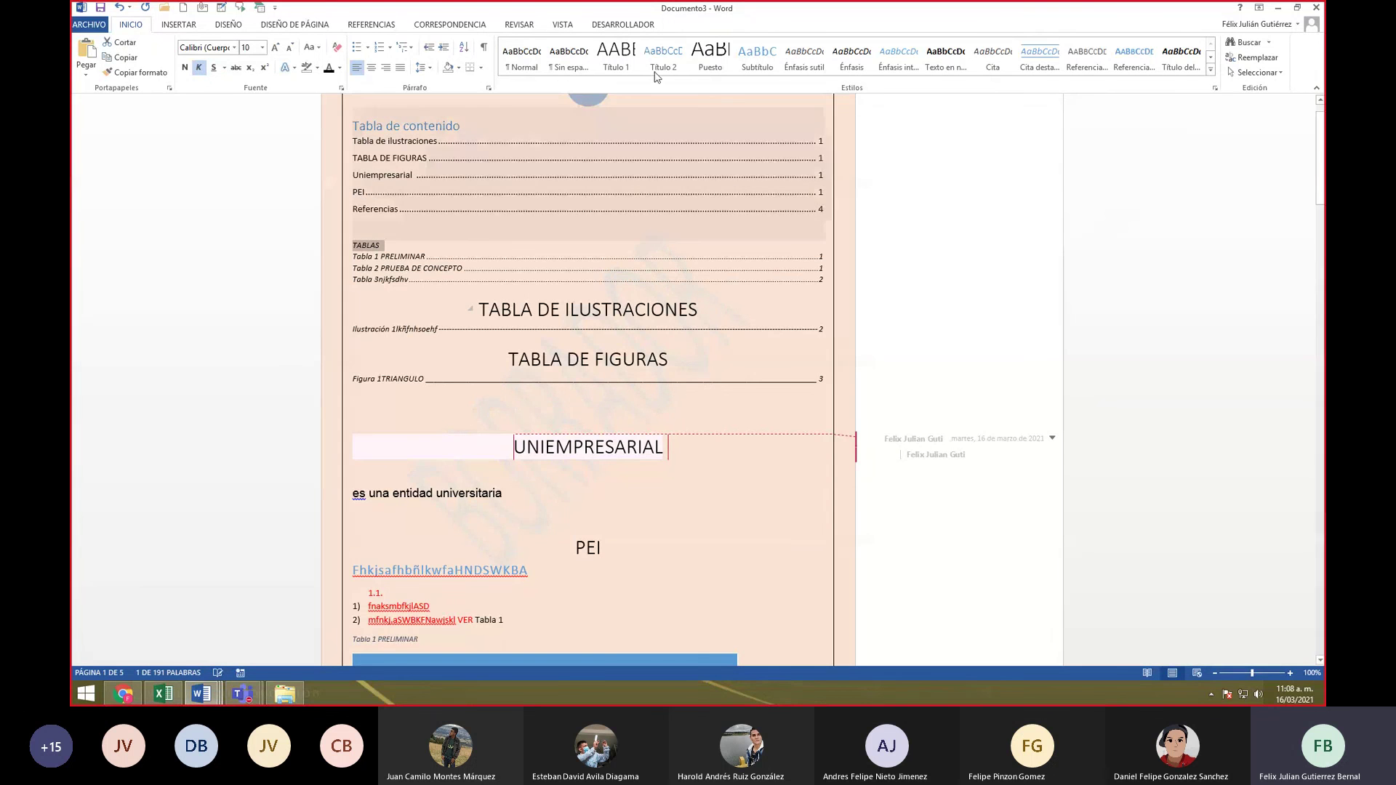
pyautogui.click(616, 57)
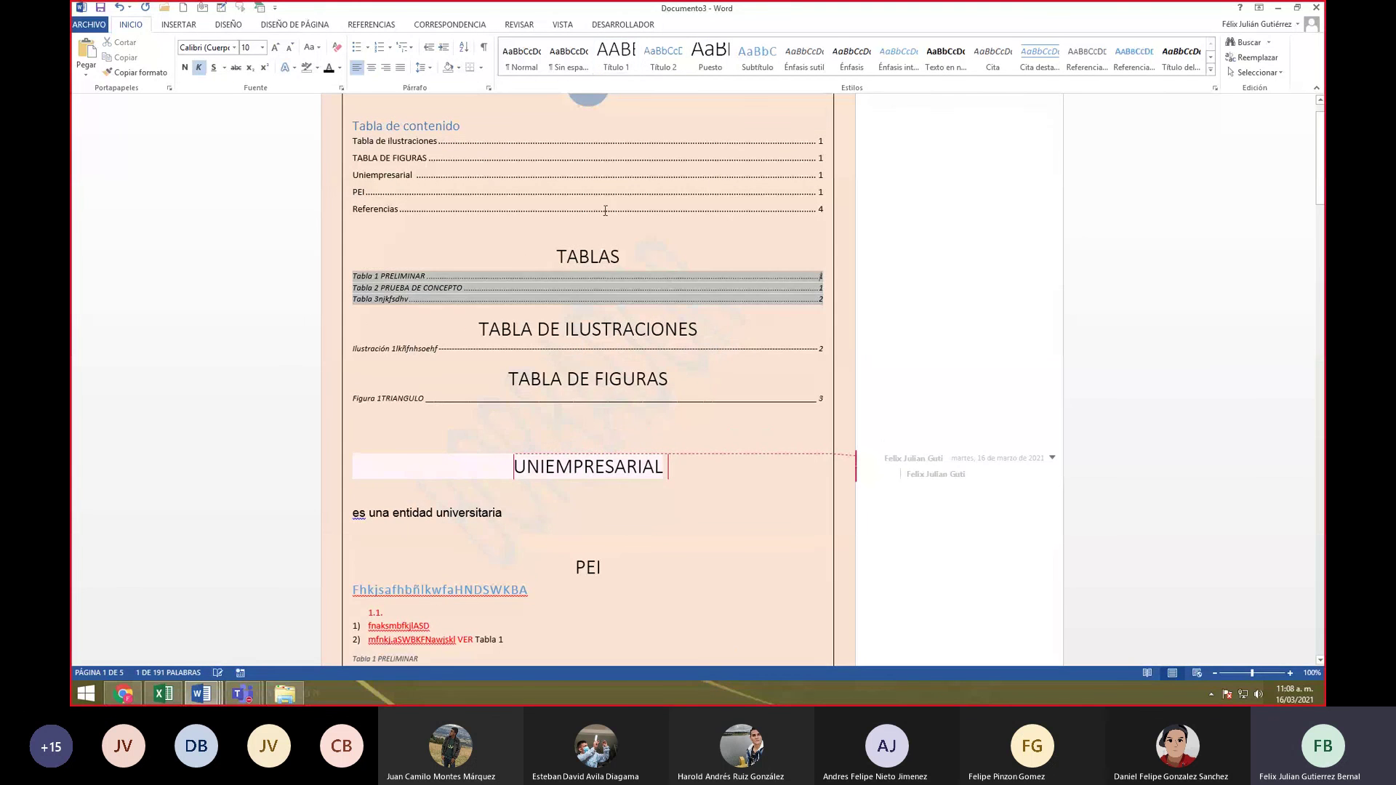
# - Update the entire table of contents again to include the TABLAS heading
pyautogui.rightClick(469, 174)
pyautogui.click(561, 250)
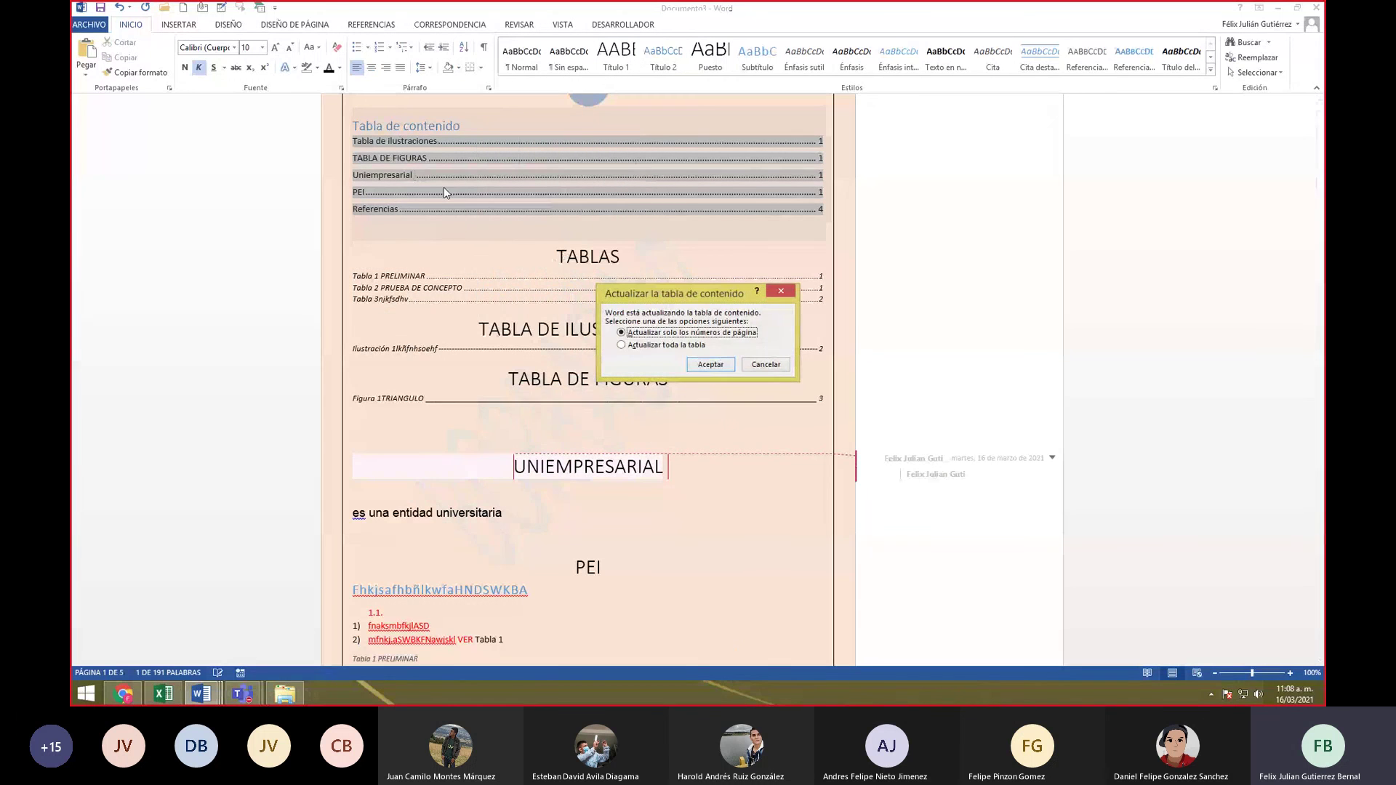
pyautogui.click(679, 346)
pyautogui.click(709, 364)
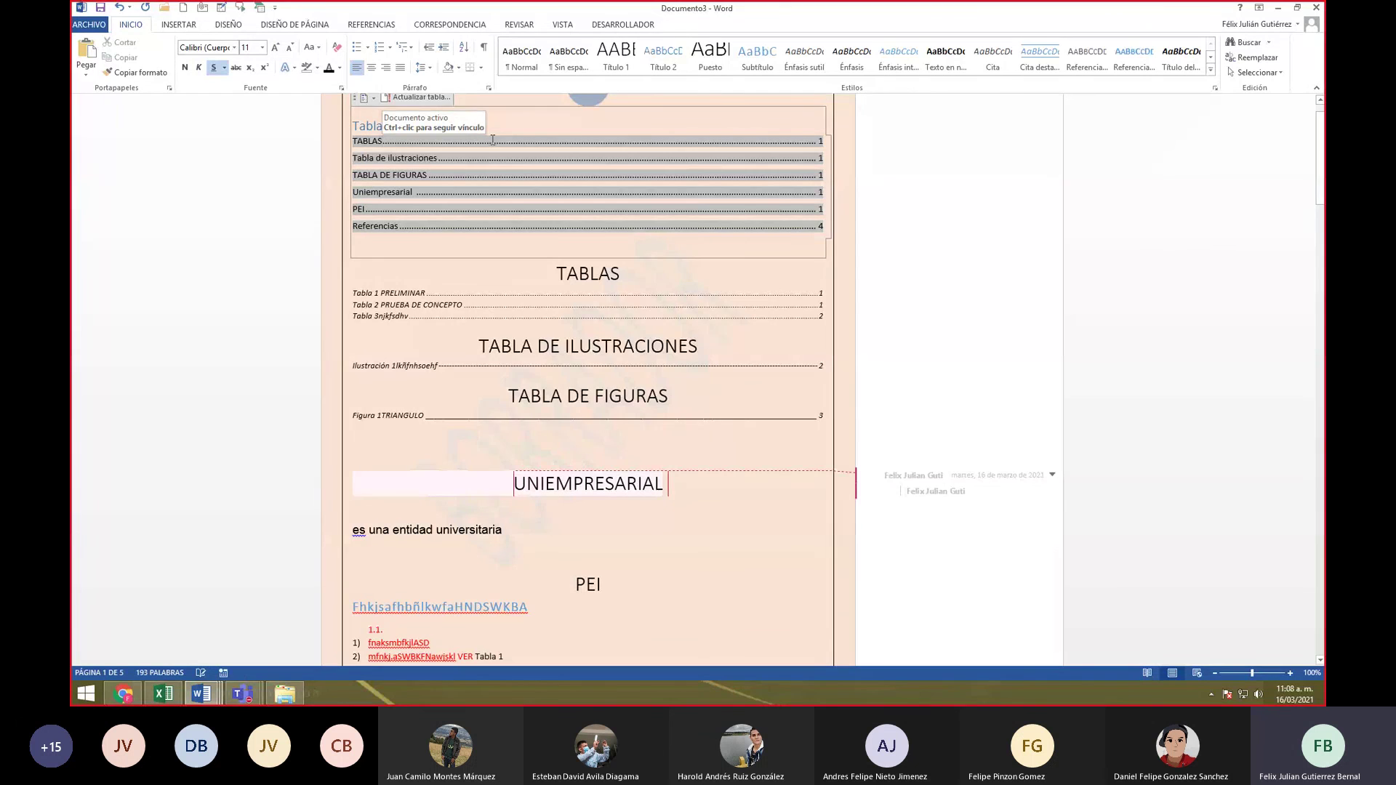
# - Review the document from the index tables on page 1 through the last page, and switch to the Teams meeting window
pyautogui.scroll(-6, 516, 218)
pyautogui.scroll(3, 537, 204)
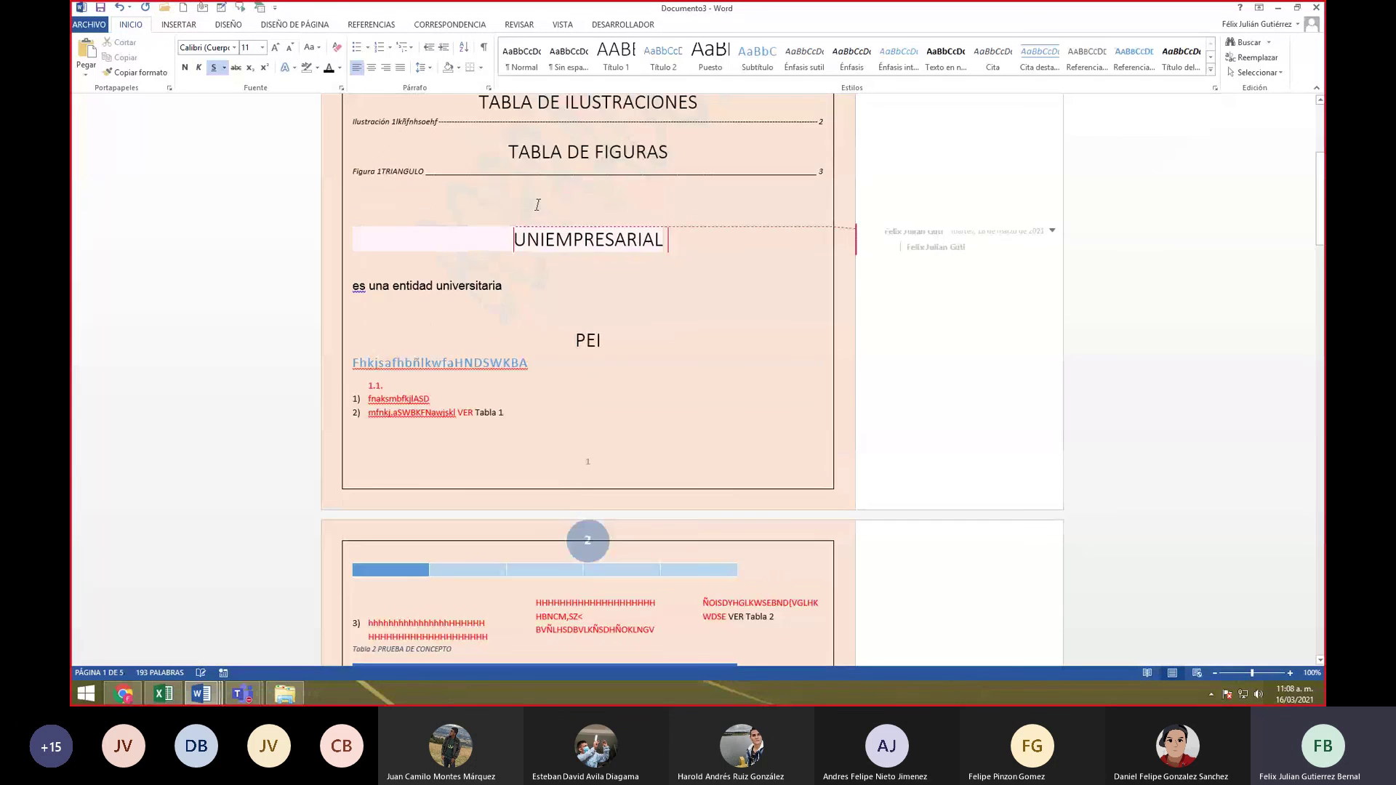
pyautogui.scroll(4, 538, 204)
pyautogui.scroll(-20, 703, 395)
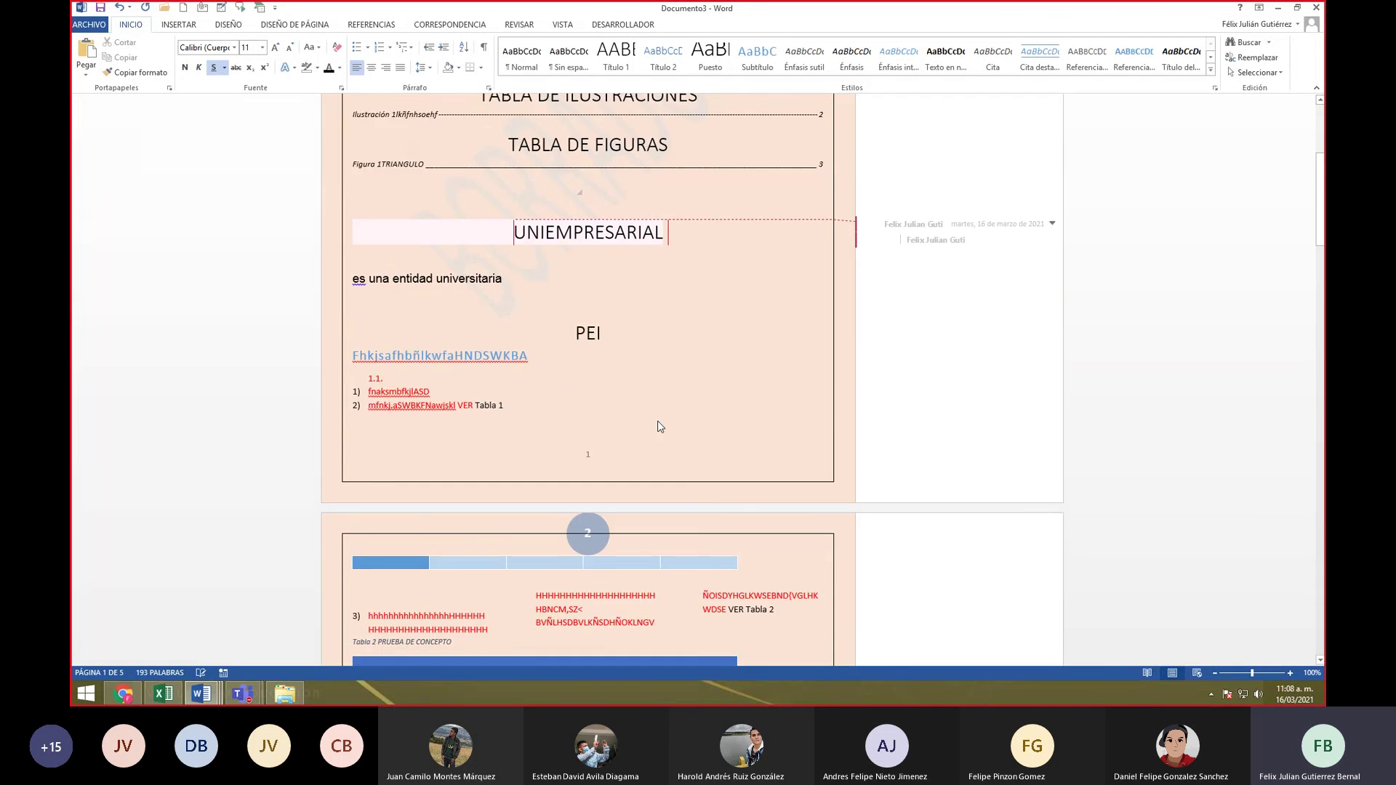
pyautogui.scroll(-18, 644, 457)
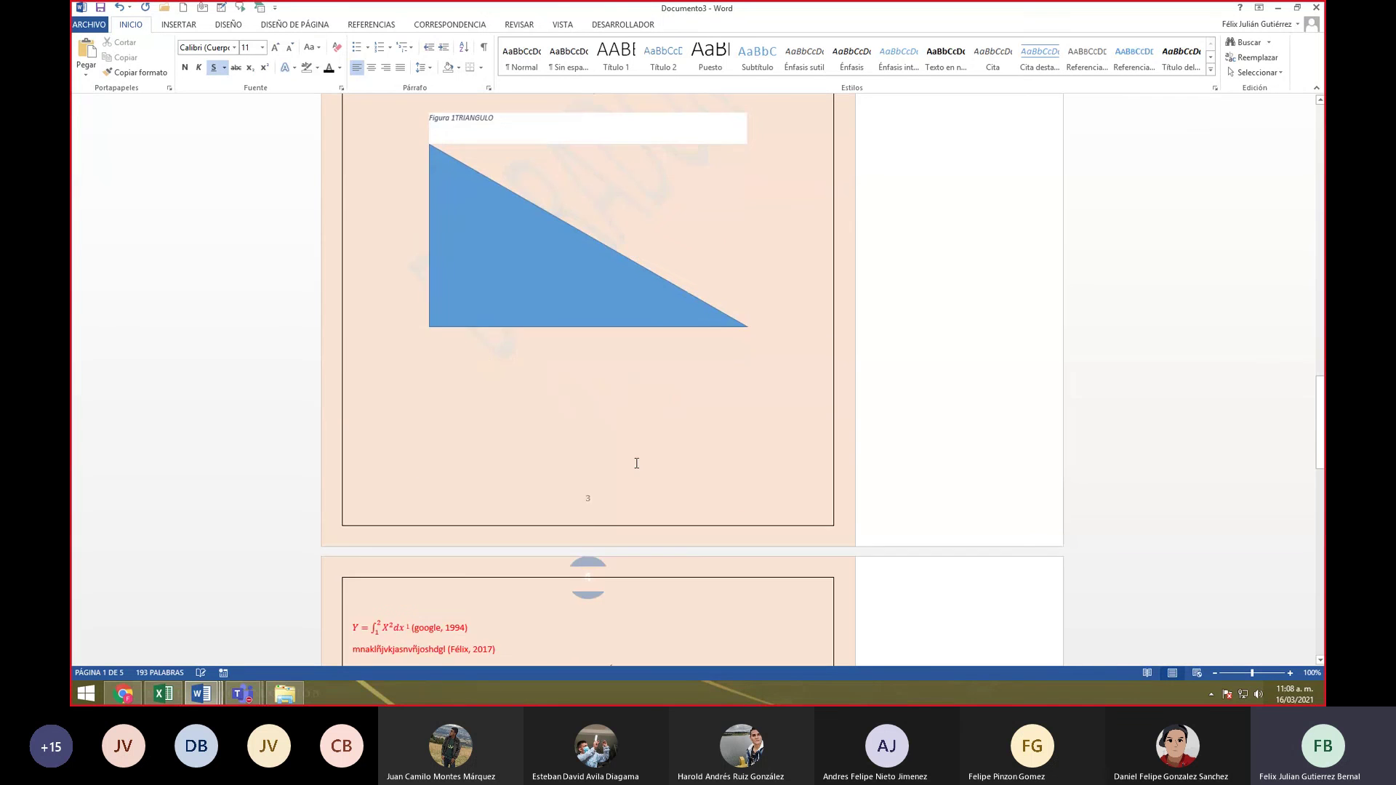
pyautogui.scroll(-17, 724, 361)
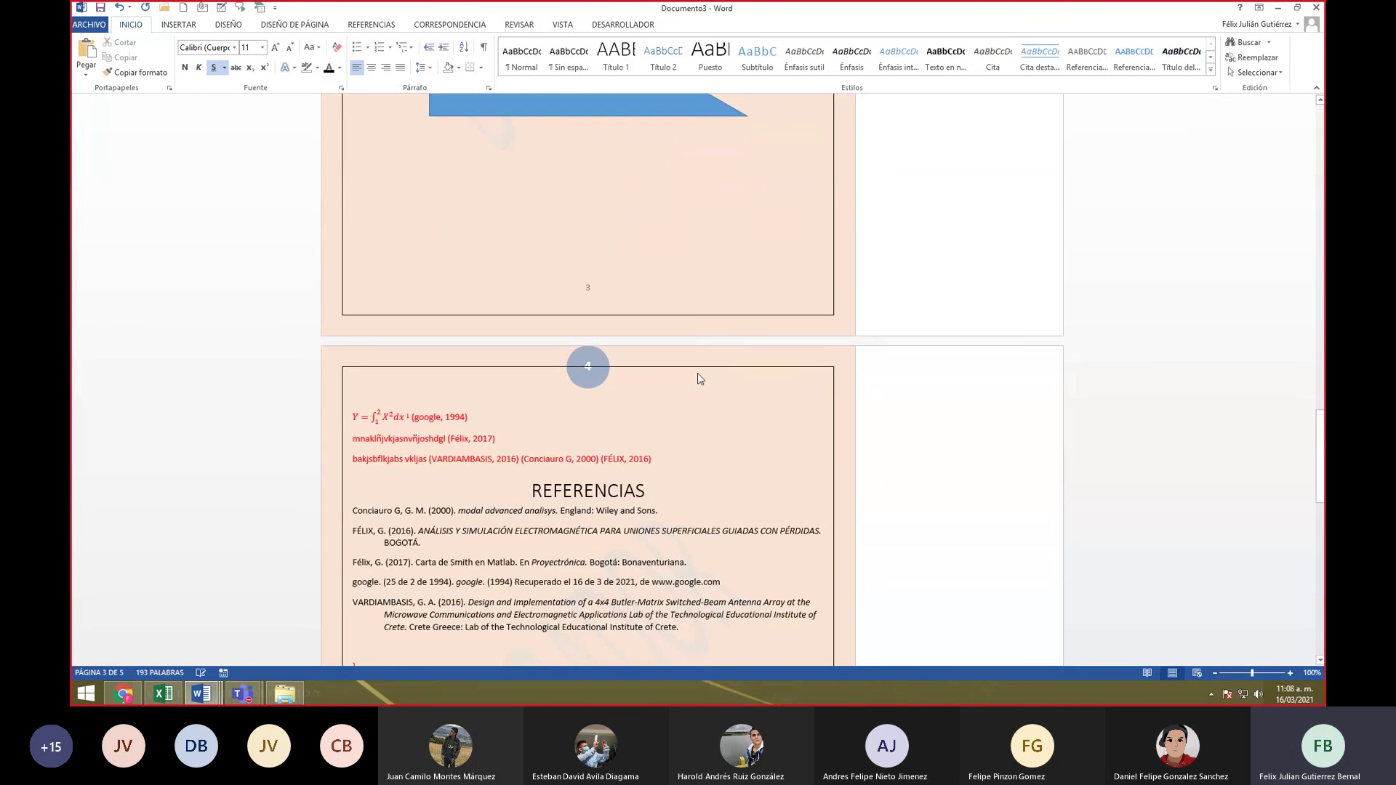
pyautogui.scroll(-10, 492, 538)
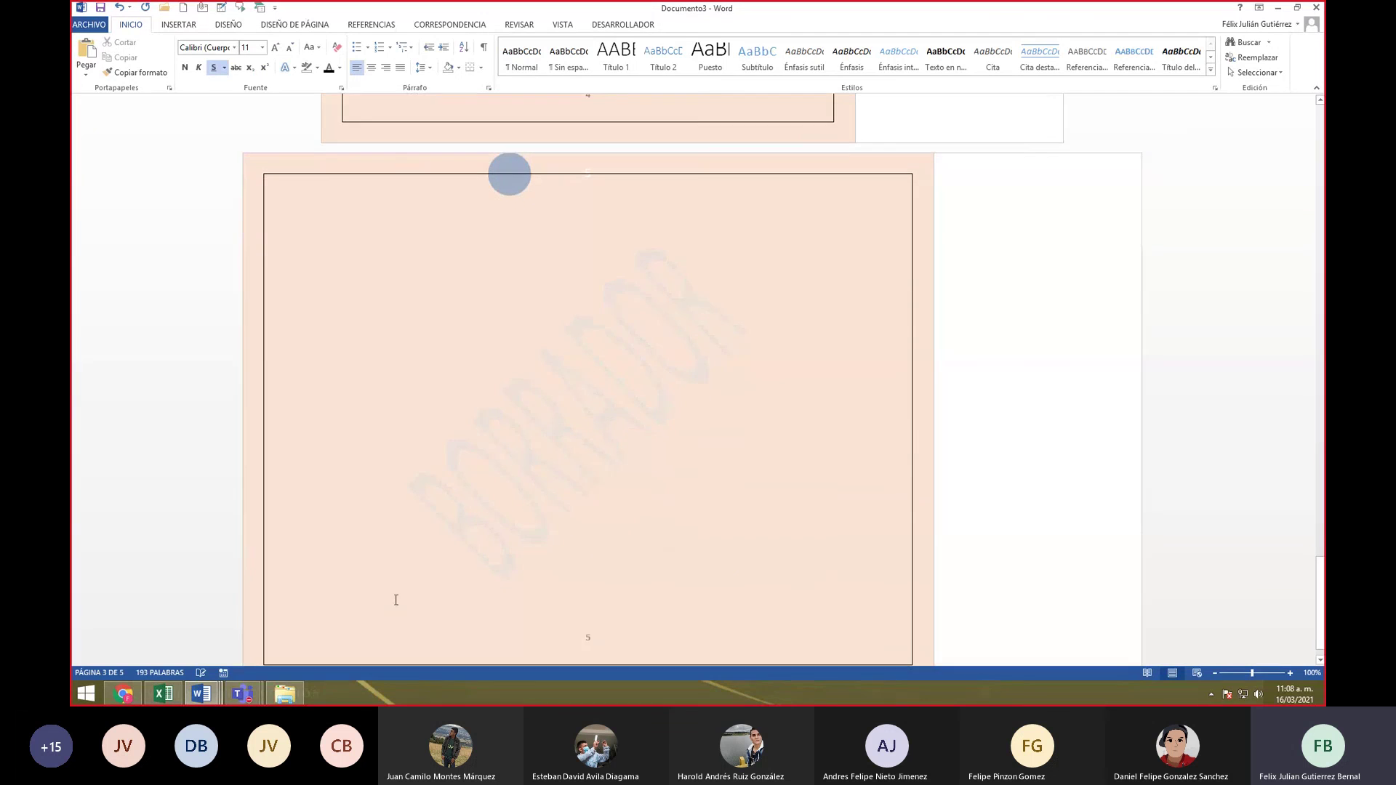
pyautogui.moveTo(256, 694)
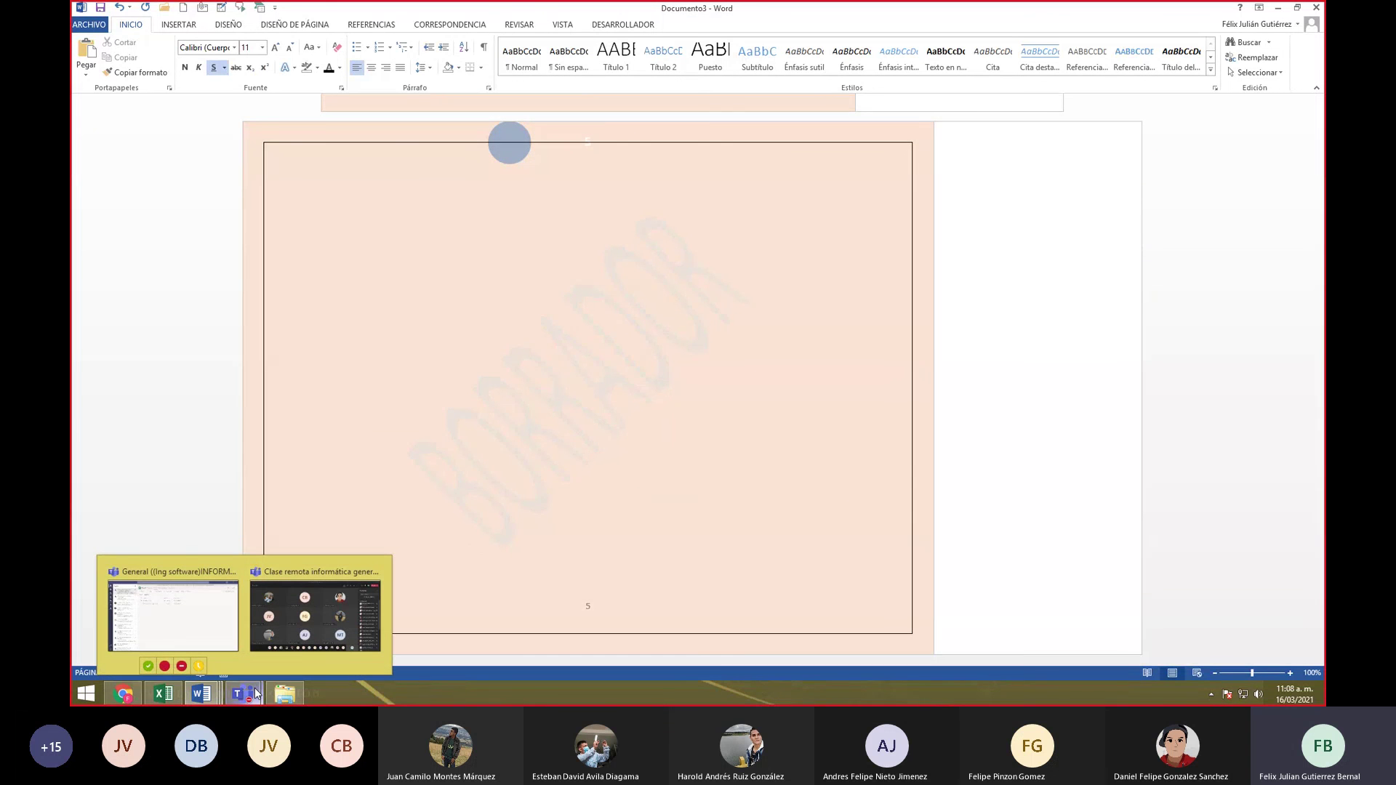
pyautogui.click(335, 599)
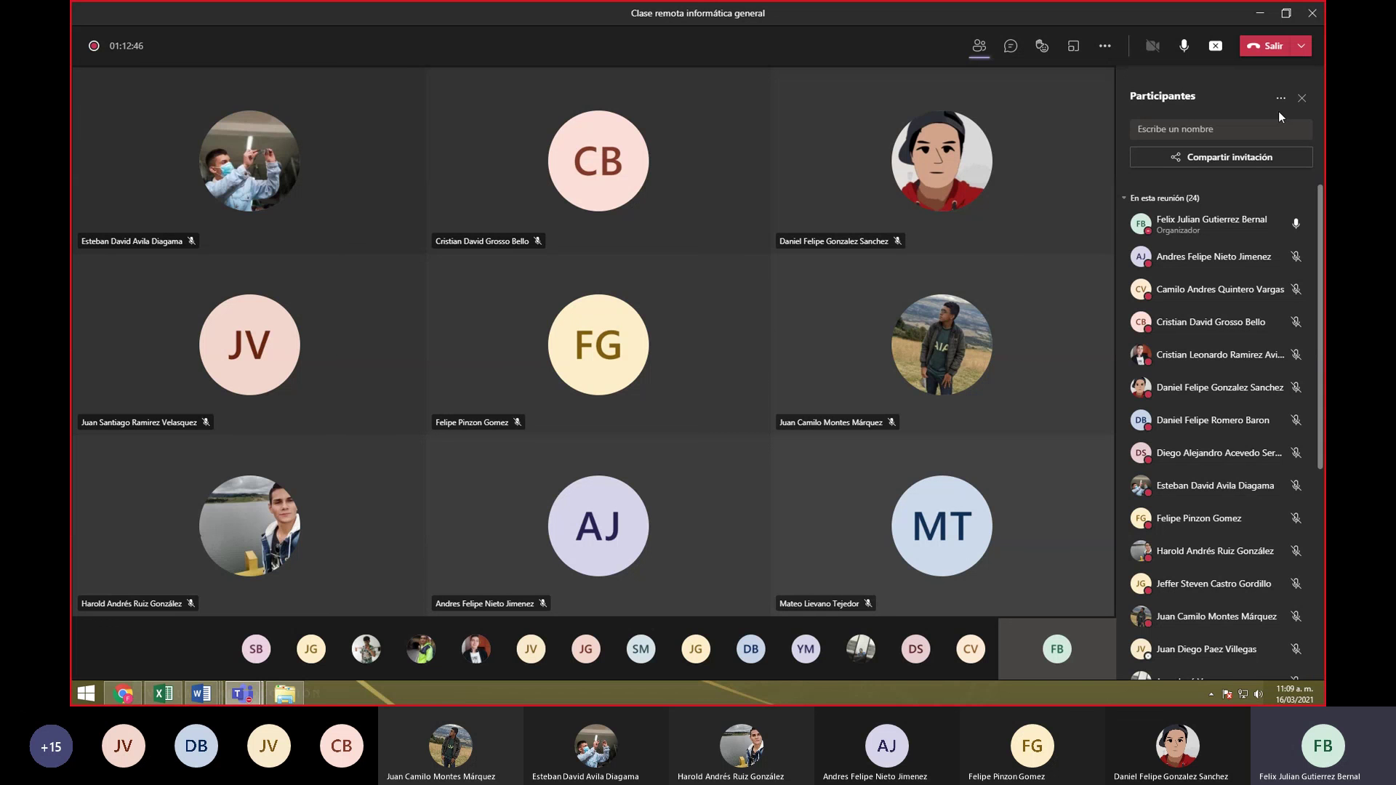
# - Switch to Chrome, search Google for uniempresarial, and open the university's official website
pyautogui.click(128, 697)
pyautogui.click(872, 11)
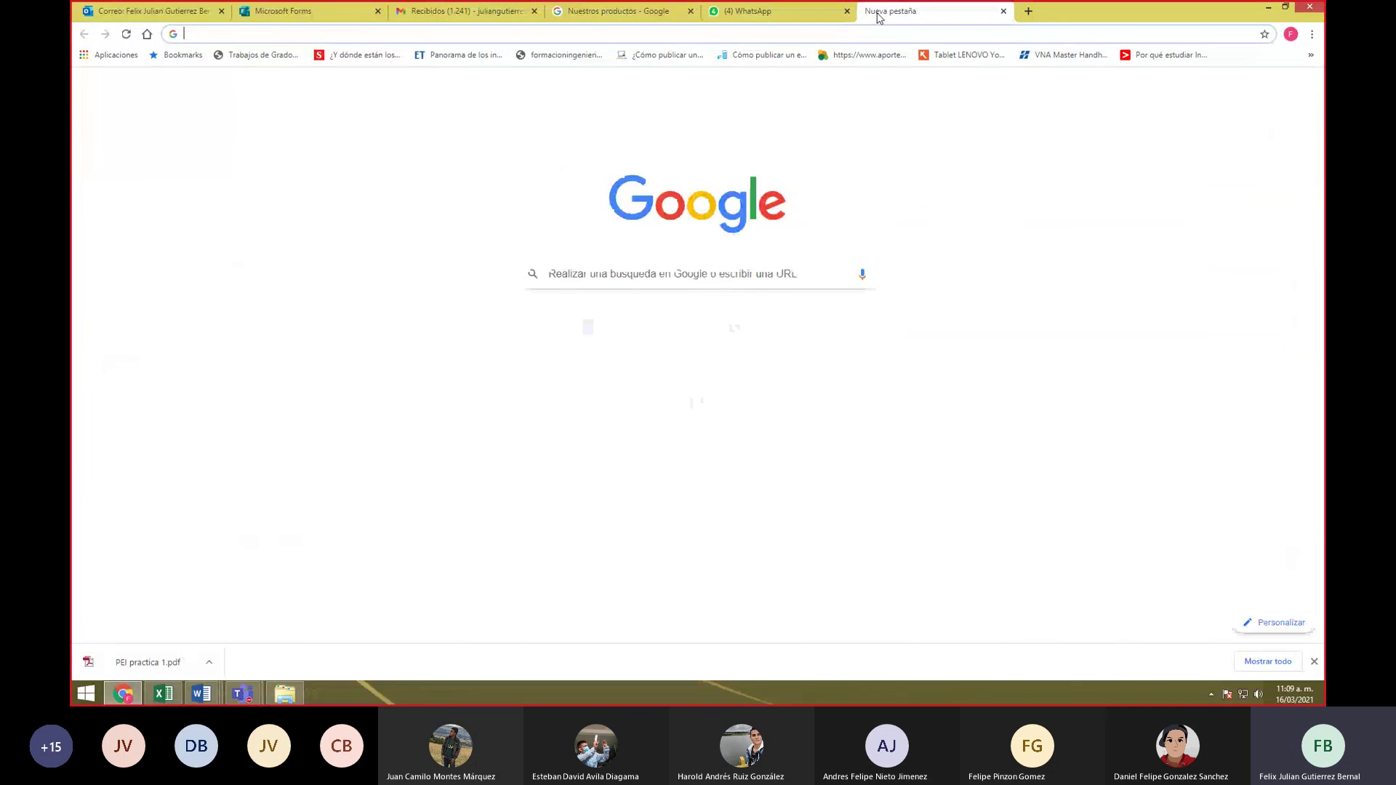
pyautogui.write('UNIEMP')
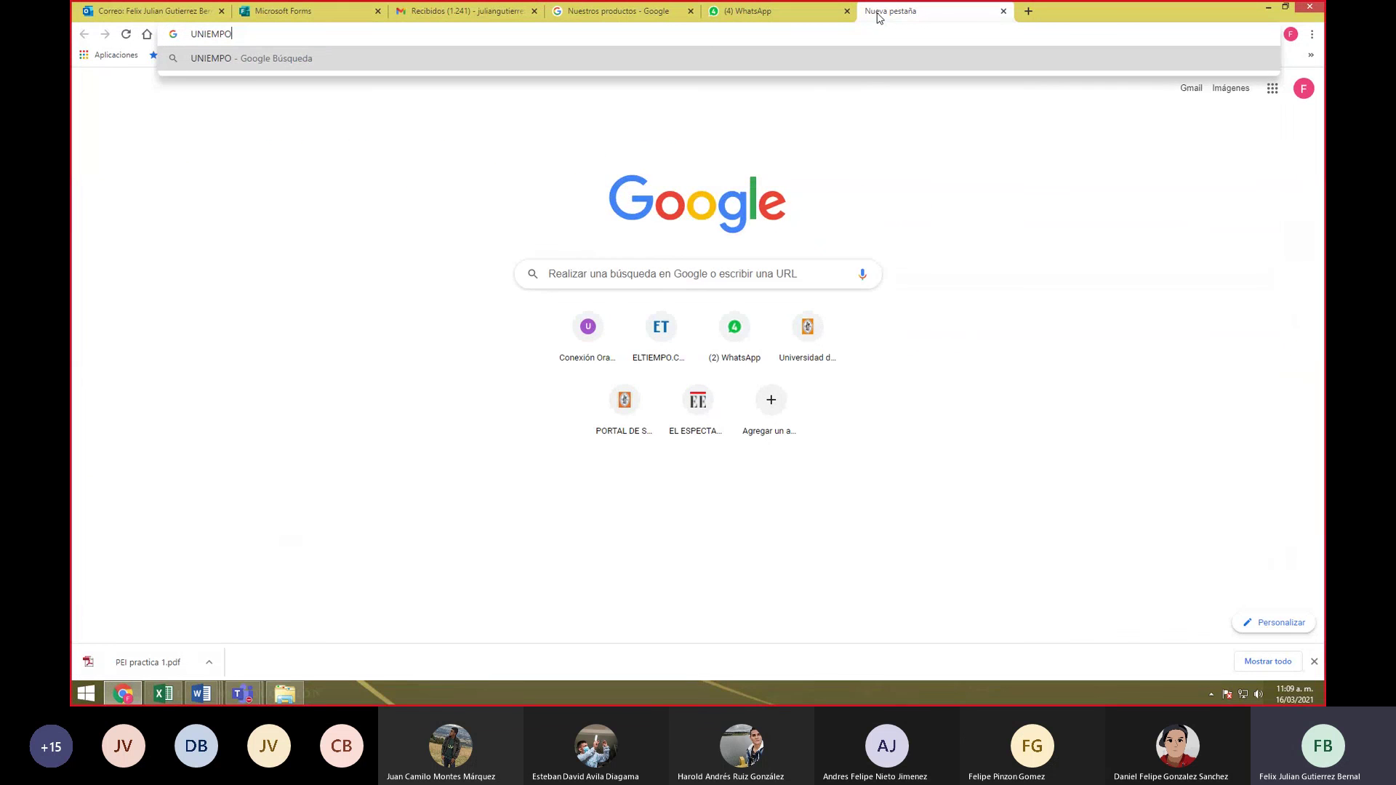
pyautogui.press('Down')
pyautogui.press('Return')
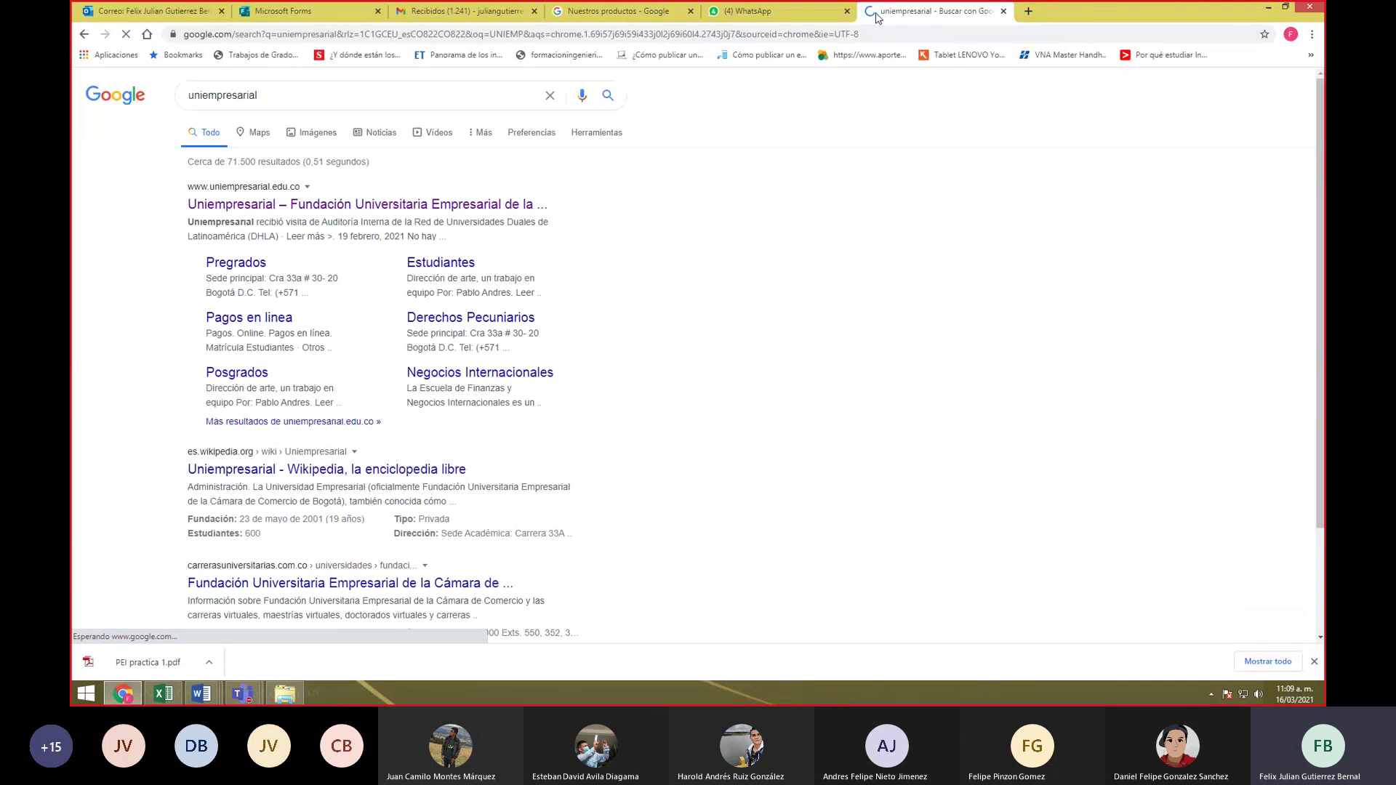
pyautogui.click(506, 206)
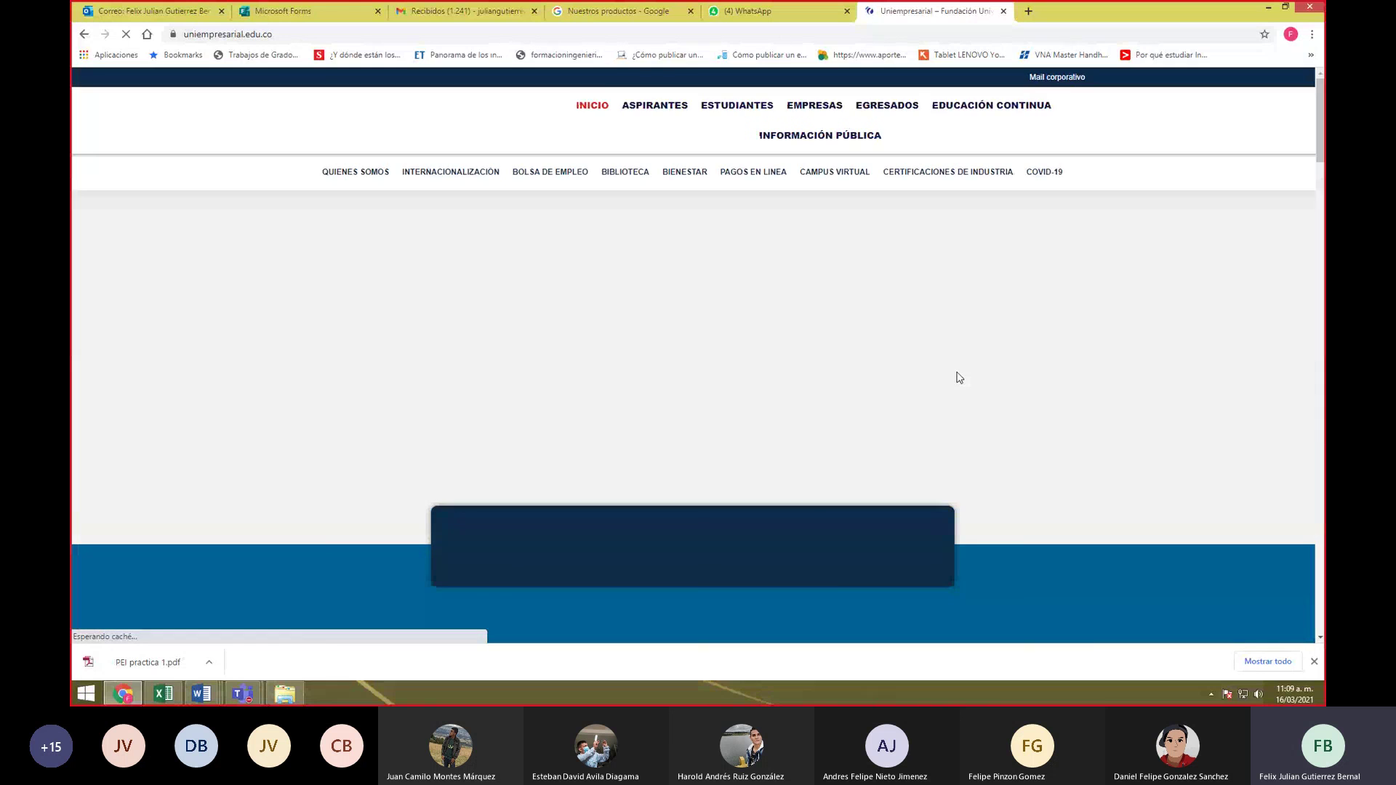
# - Open the Proyecto Educativo Institucional – PEI document from the site's Institucional links and look through its opening pages
pyautogui.scroll(-20, 960, 378)
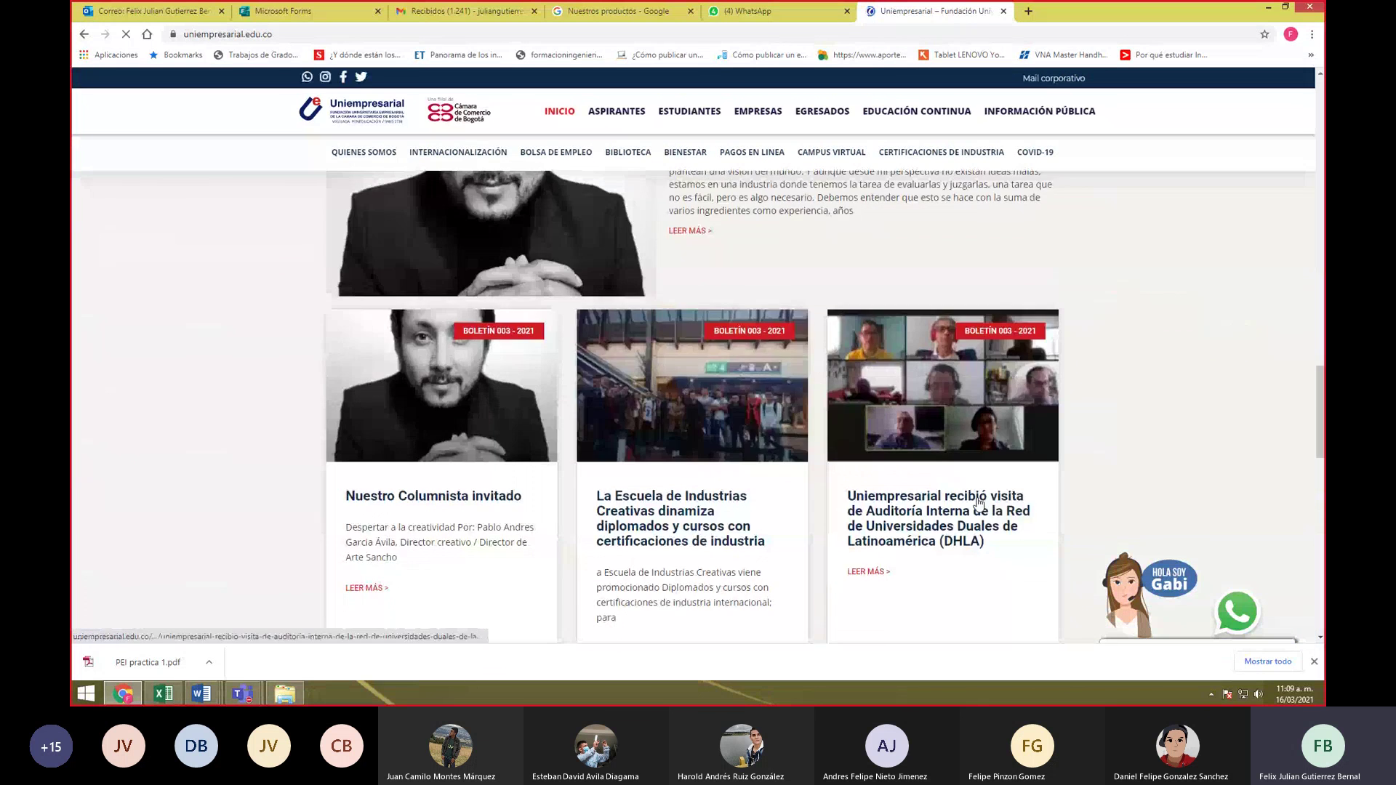
pyautogui.scroll(5, 984, 498)
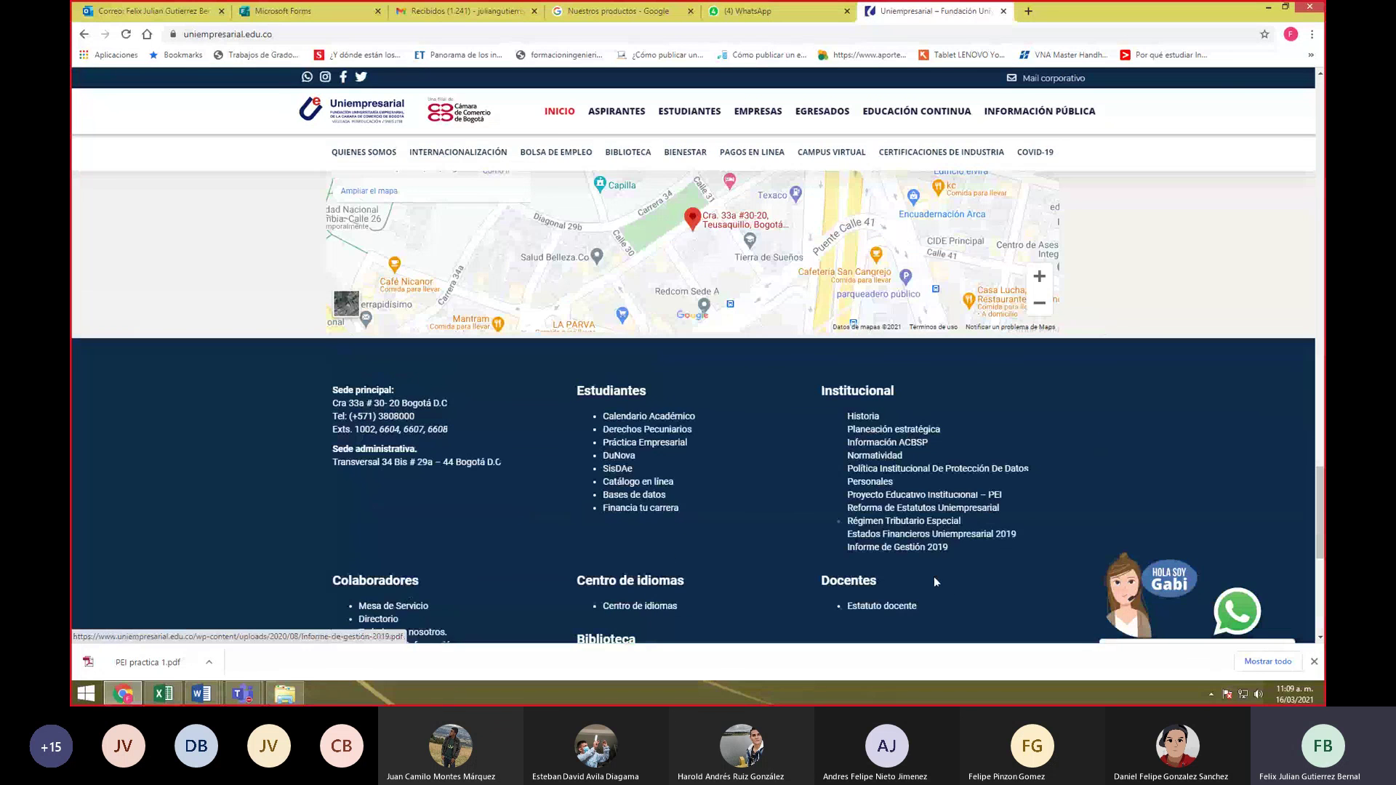
pyautogui.click(914, 497)
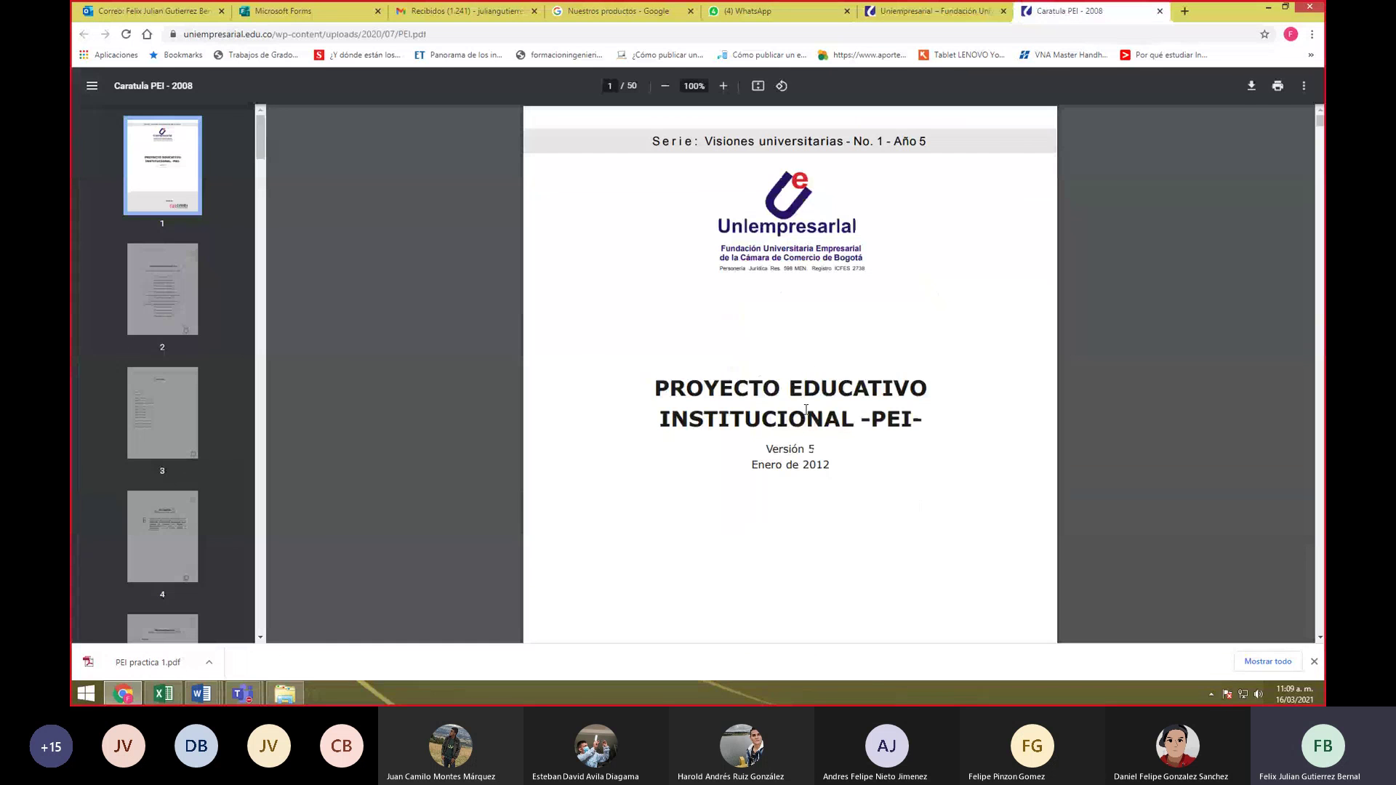
pyautogui.scroll(-20, 860, 450)
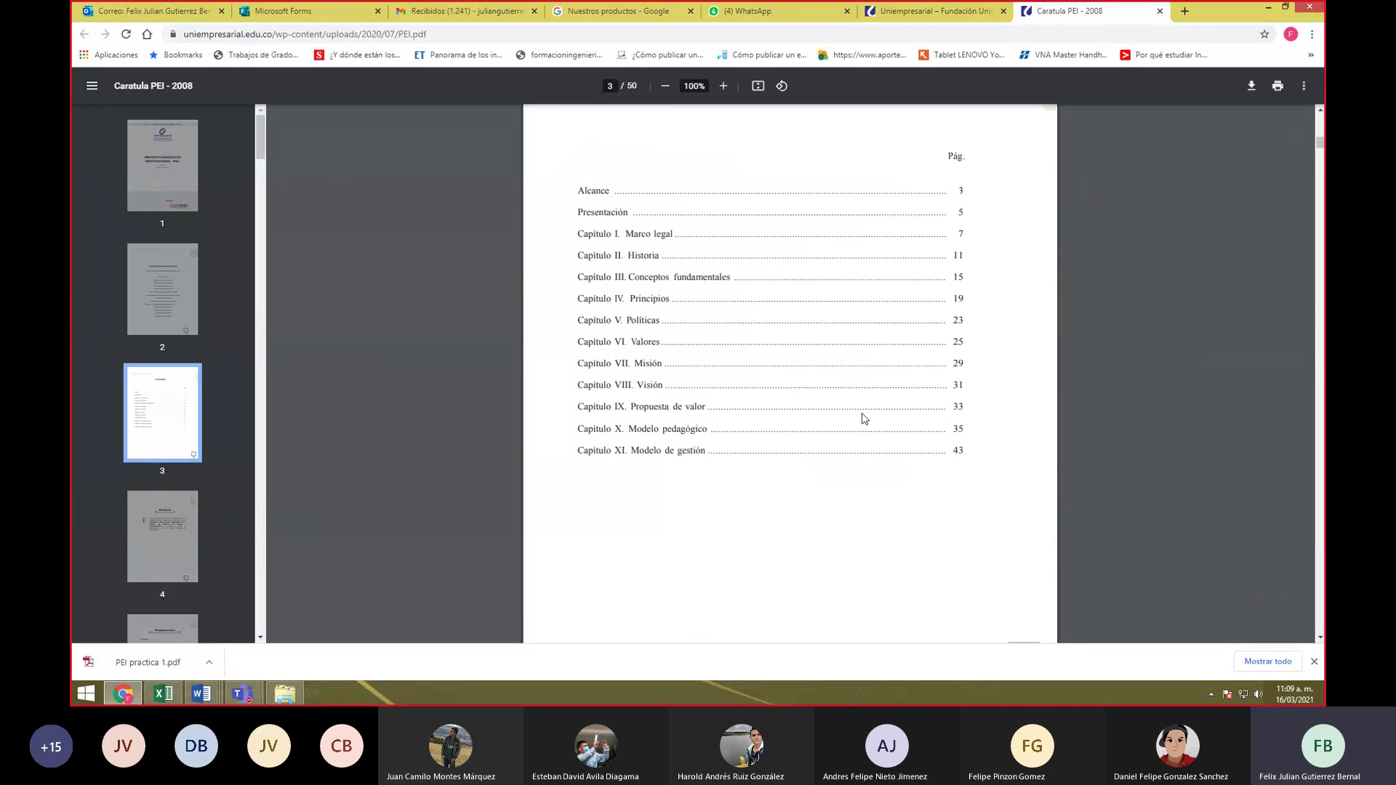
pyautogui.scroll(-6, 864, 418)
pyautogui.scroll(-6, 864, 418)
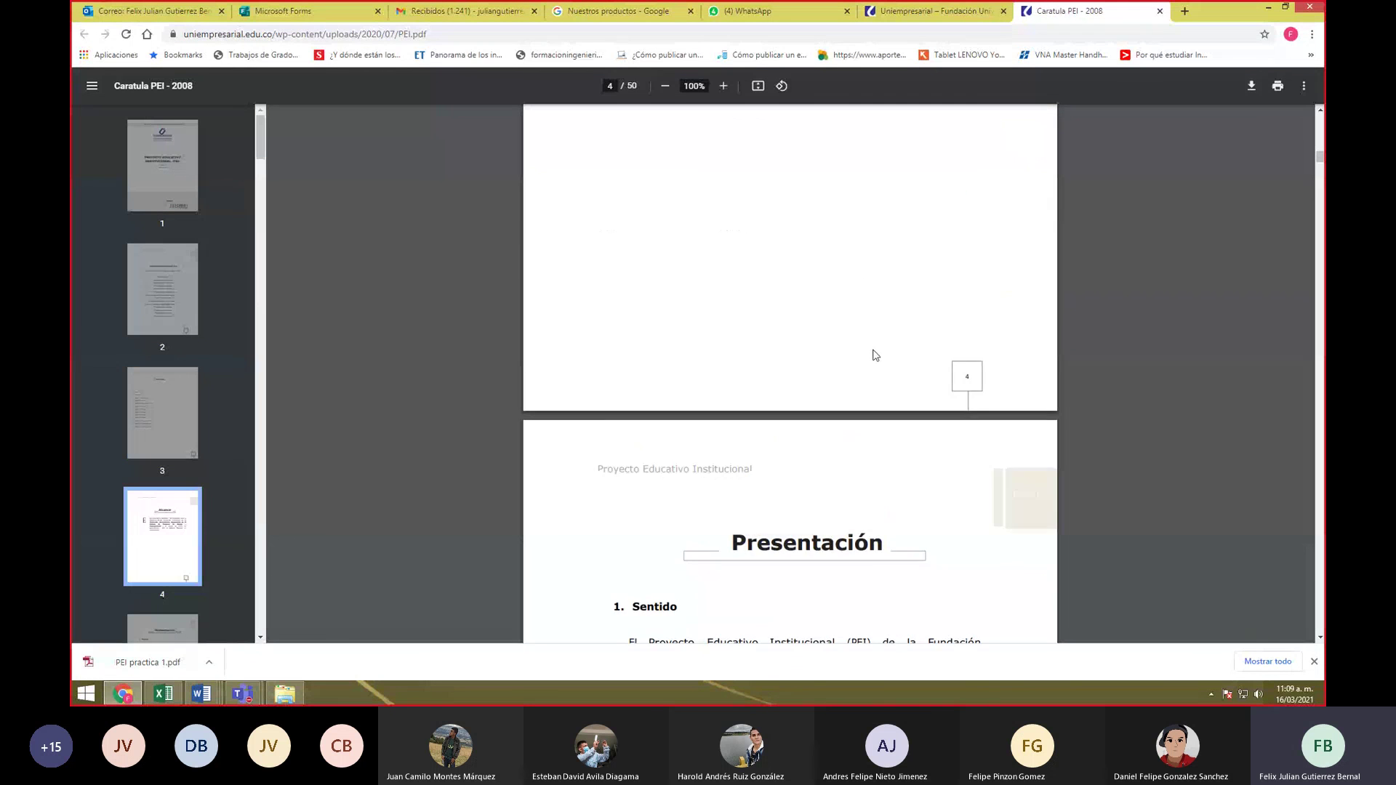
# - Examine the Presentación section of the PEI document, highlighting part of the Sentido paragraph and reviewing Organización, Programación and Componentes
pyautogui.scroll(6, 873, 352)
pyautogui.scroll(-3, 820, 423)
pyautogui.scroll(-7, 819, 424)
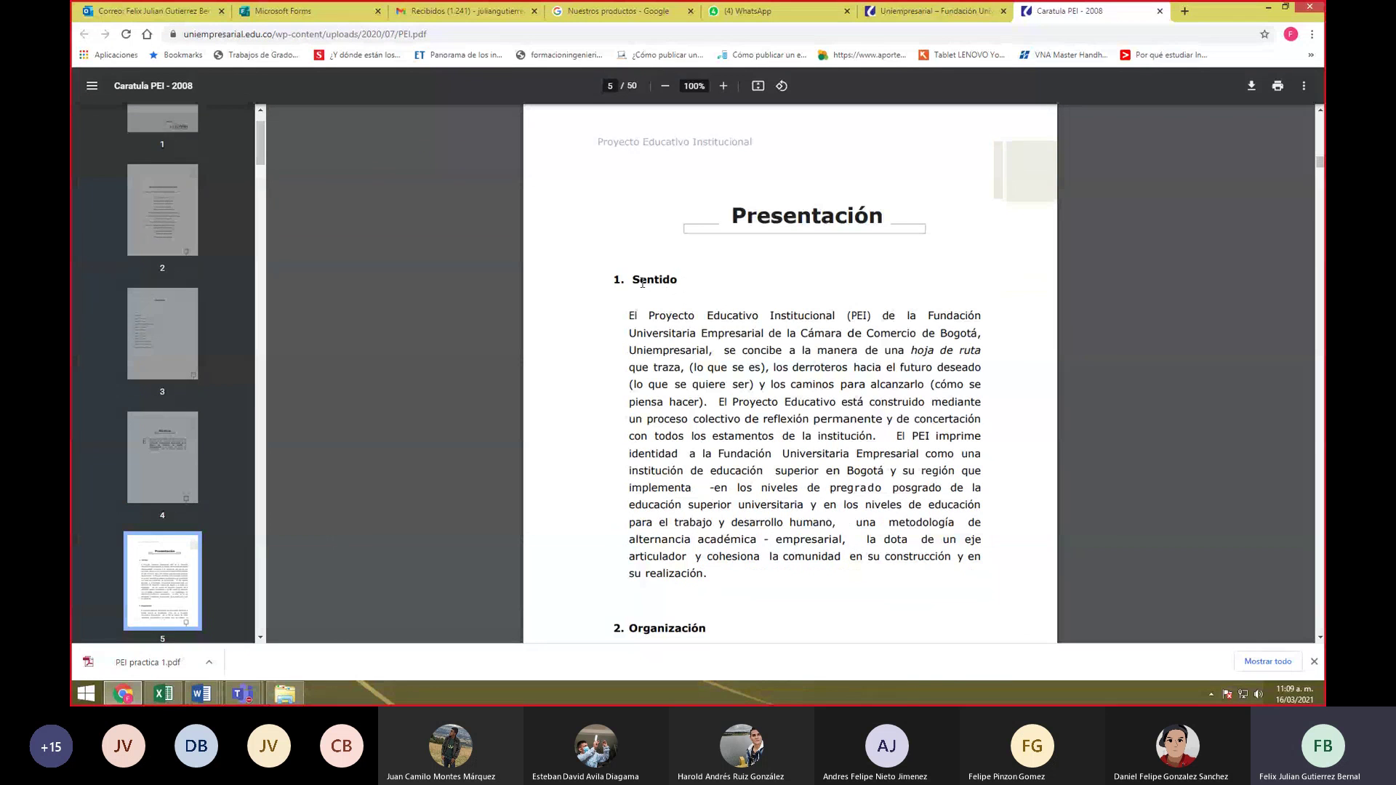
pyautogui.moveTo(664, 350); pyautogui.dragTo(796, 524)
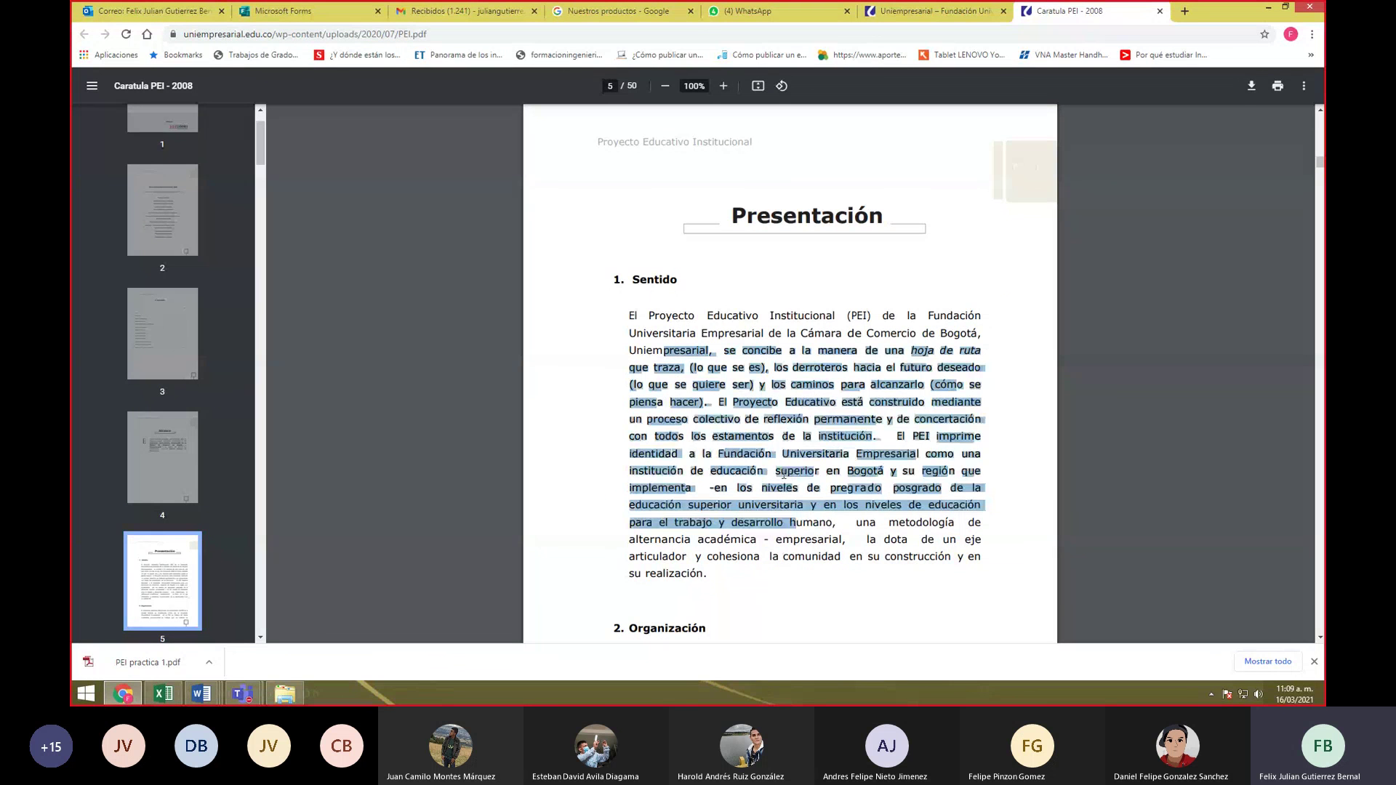
pyautogui.scroll(-20, 824, 435)
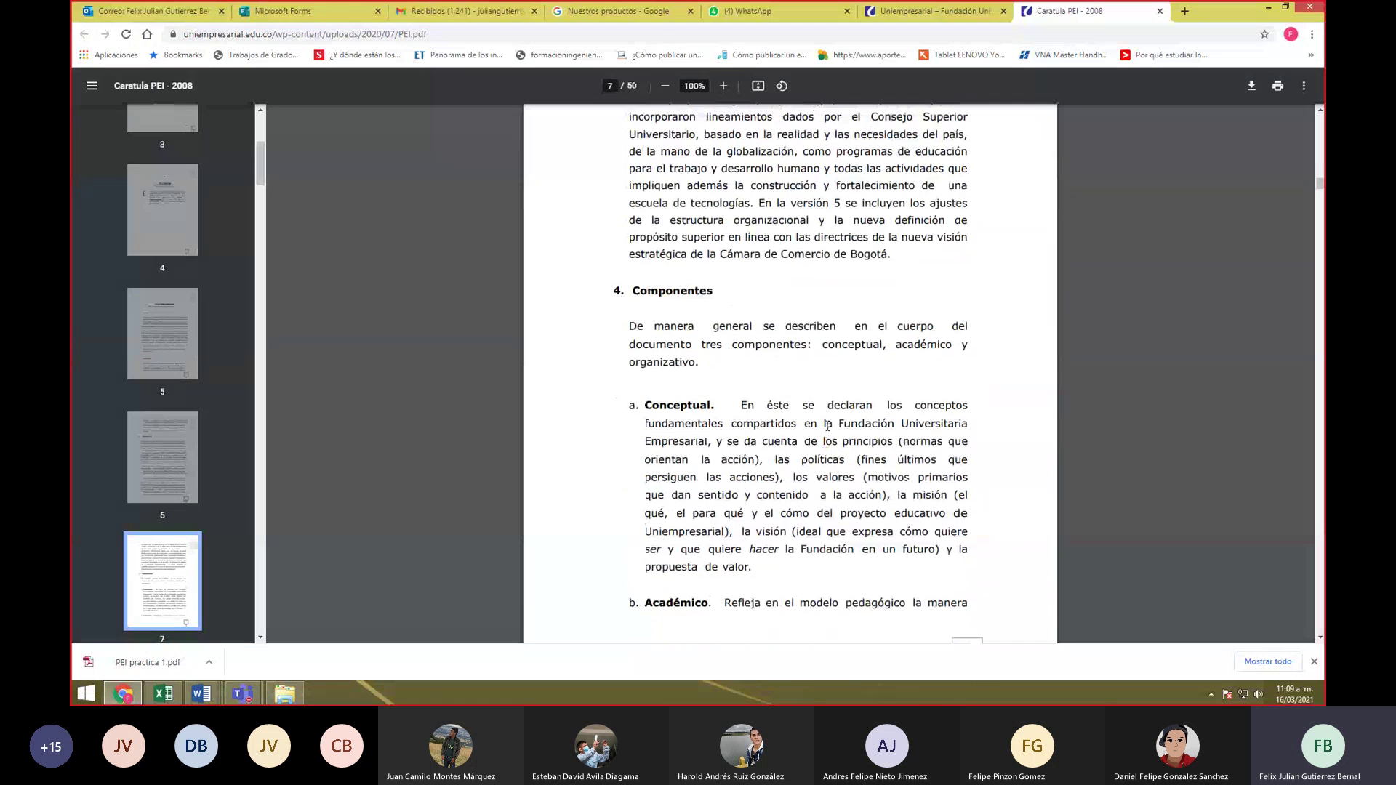
pyautogui.scroll(8, 824, 434)
pyautogui.scroll(6, 1022, 387)
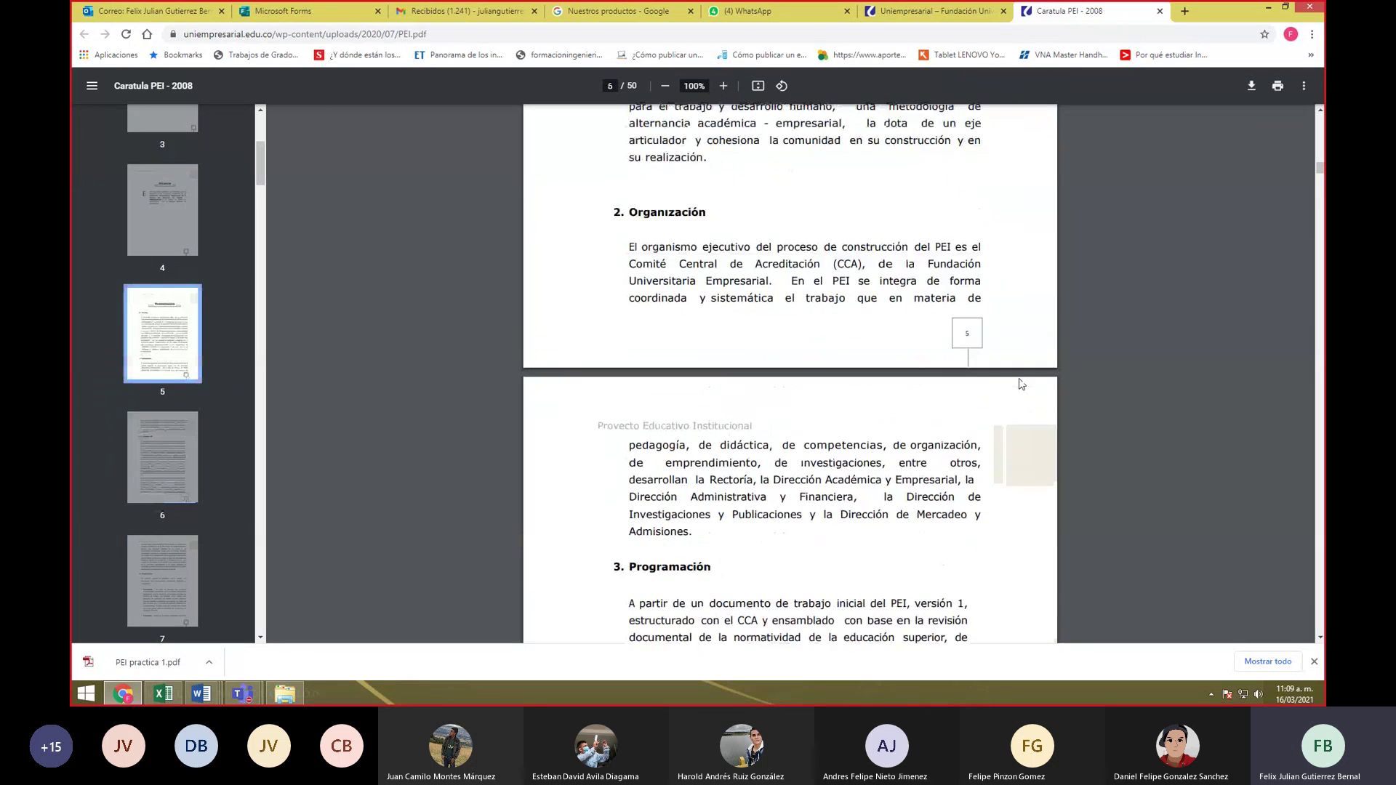
# - Look through the PEI chapters from Capítulo I, Marco Legal, to Capítulo II, Historia, and return to page 7
pyautogui.scroll(-18, 1071, 466)
pyautogui.scroll(-12, 1069, 465)
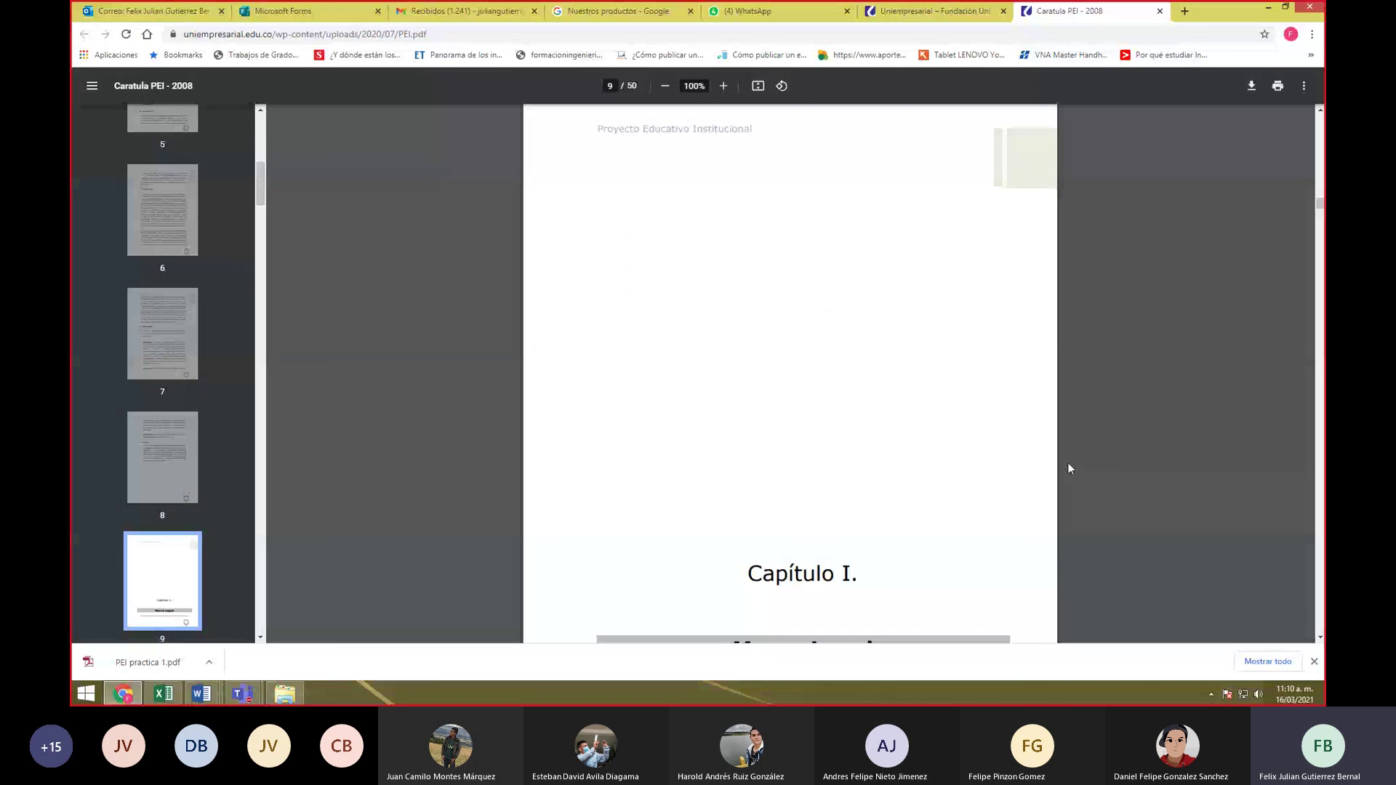
pyautogui.scroll(-5, 1069, 463)
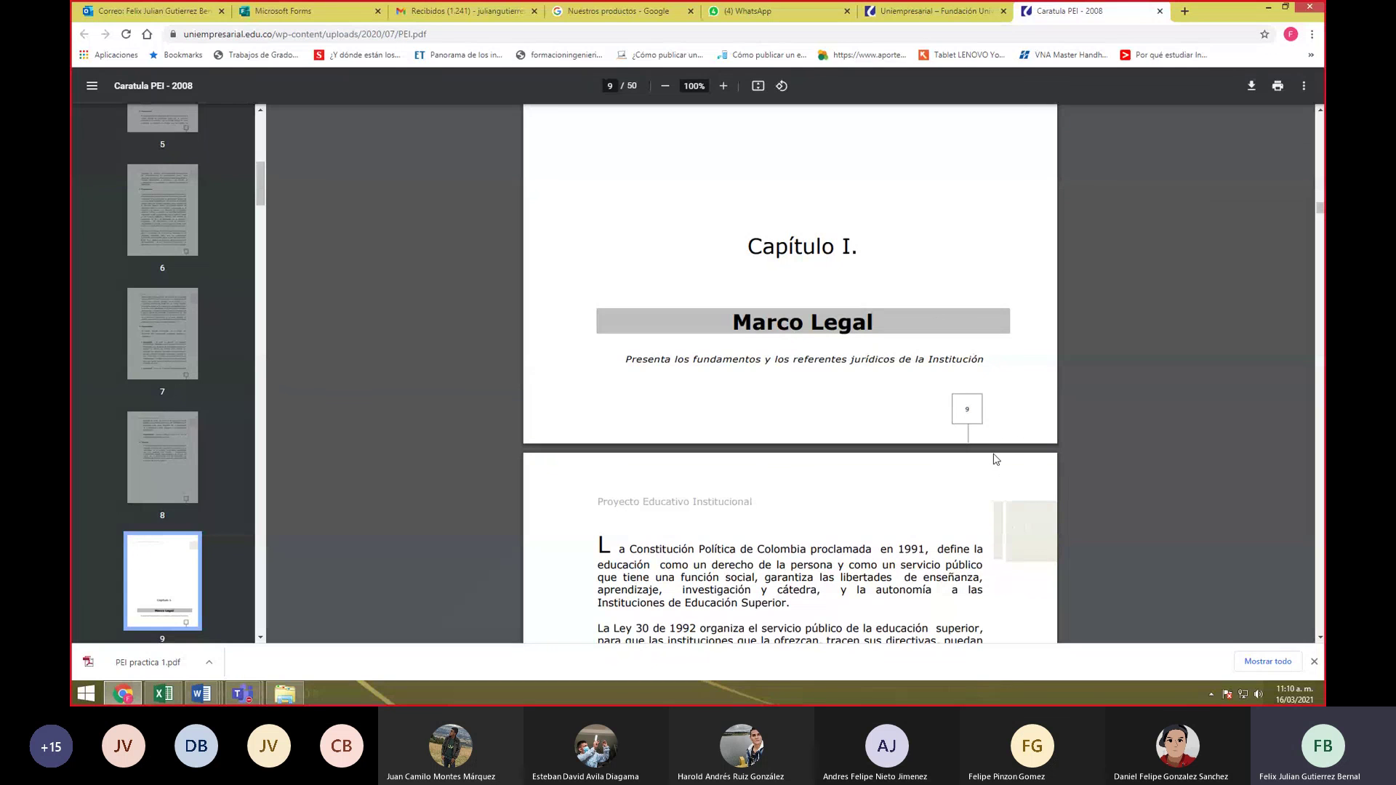
pyautogui.scroll(-8, 918, 512)
pyautogui.scroll(-1, 917, 512)
pyautogui.scroll(-20, 918, 512)
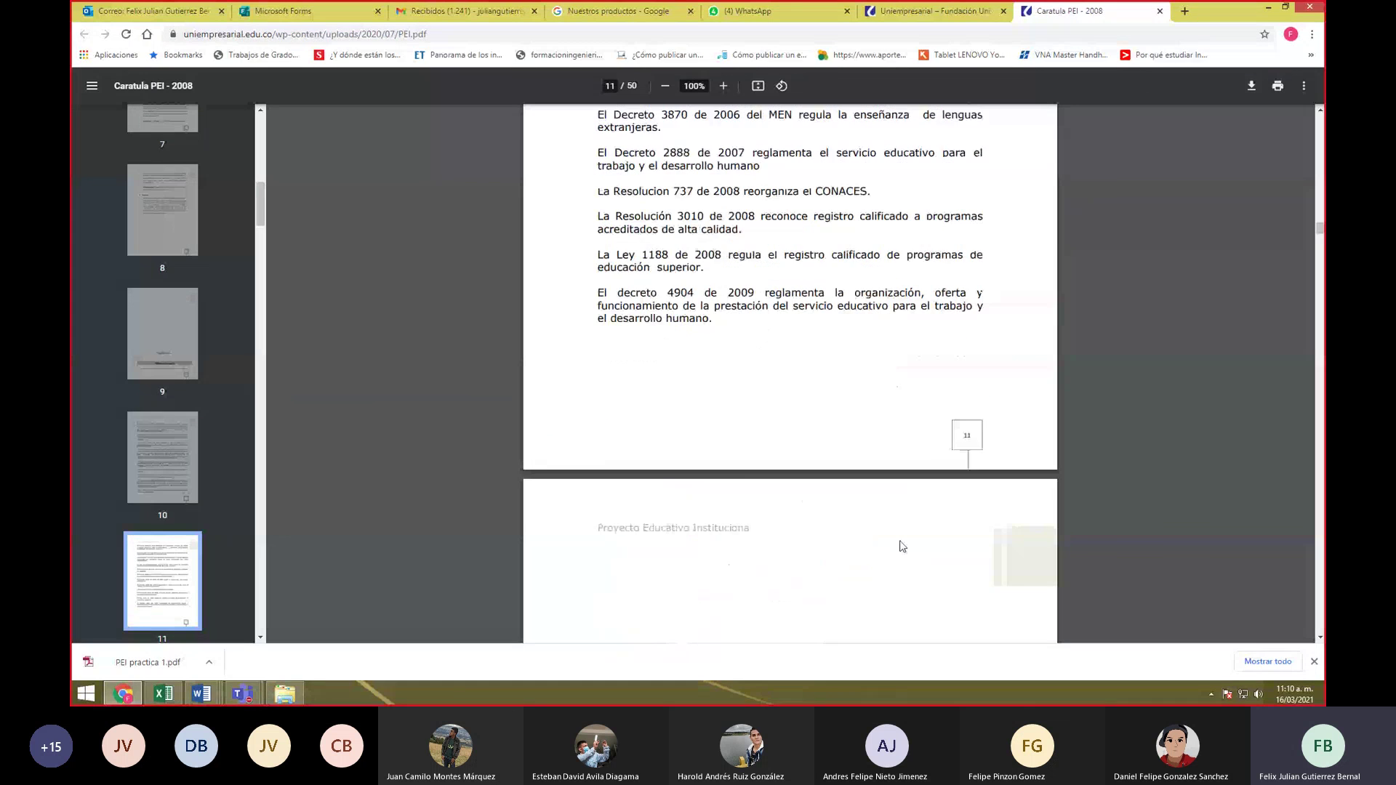
pyautogui.scroll(20, 900, 549)
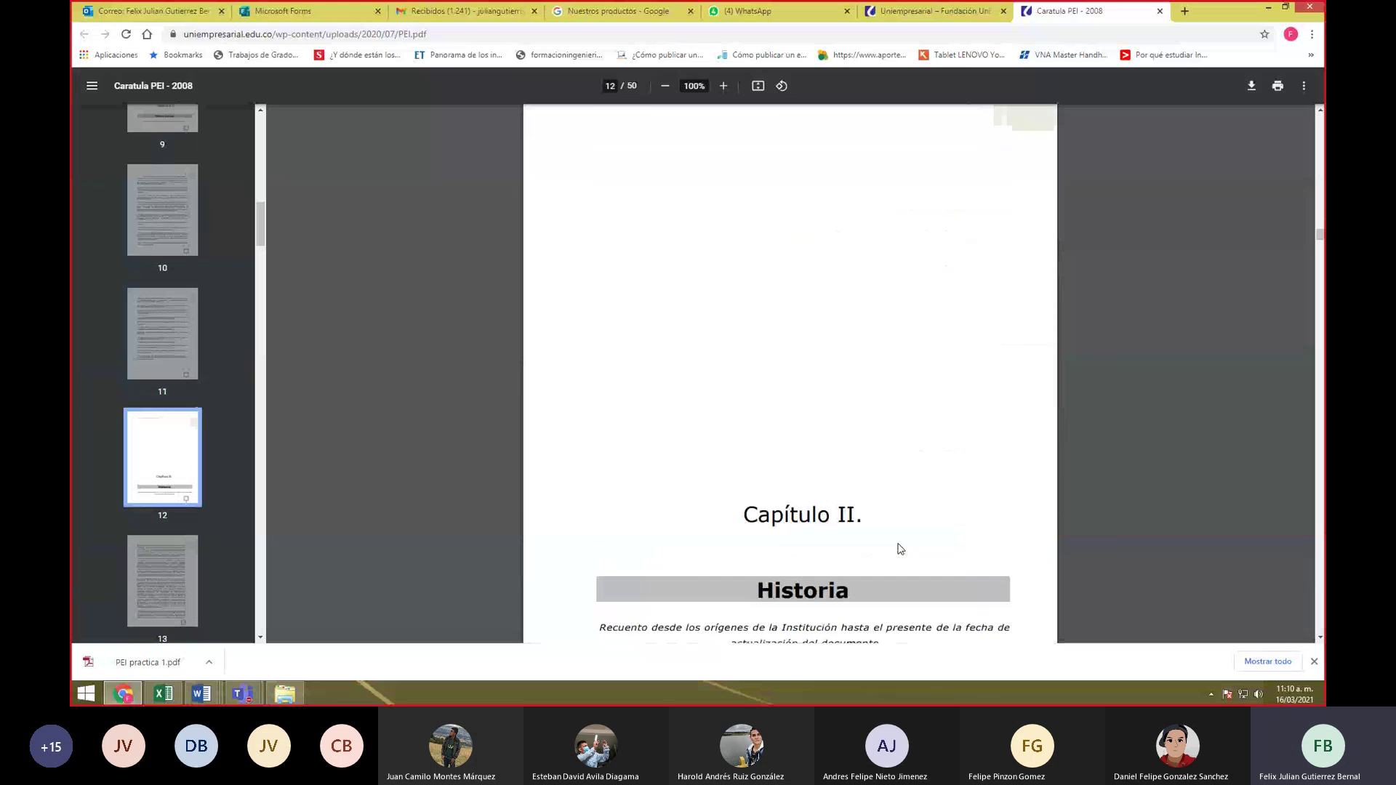
pyautogui.scroll(18, 900, 549)
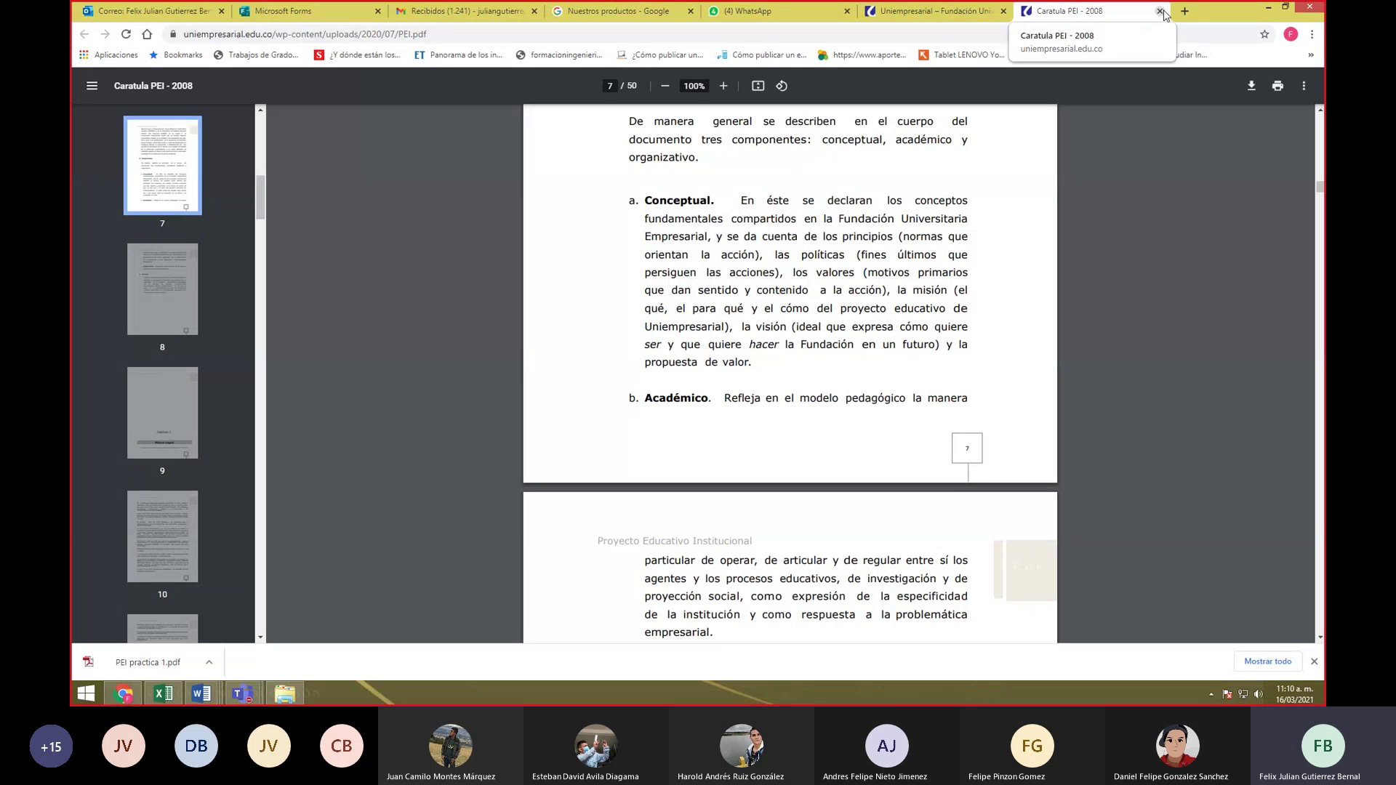
# - Close the PEI document, glance at the Google products page, and return to the Uniempresarial website
pyautogui.click(1160, 12)
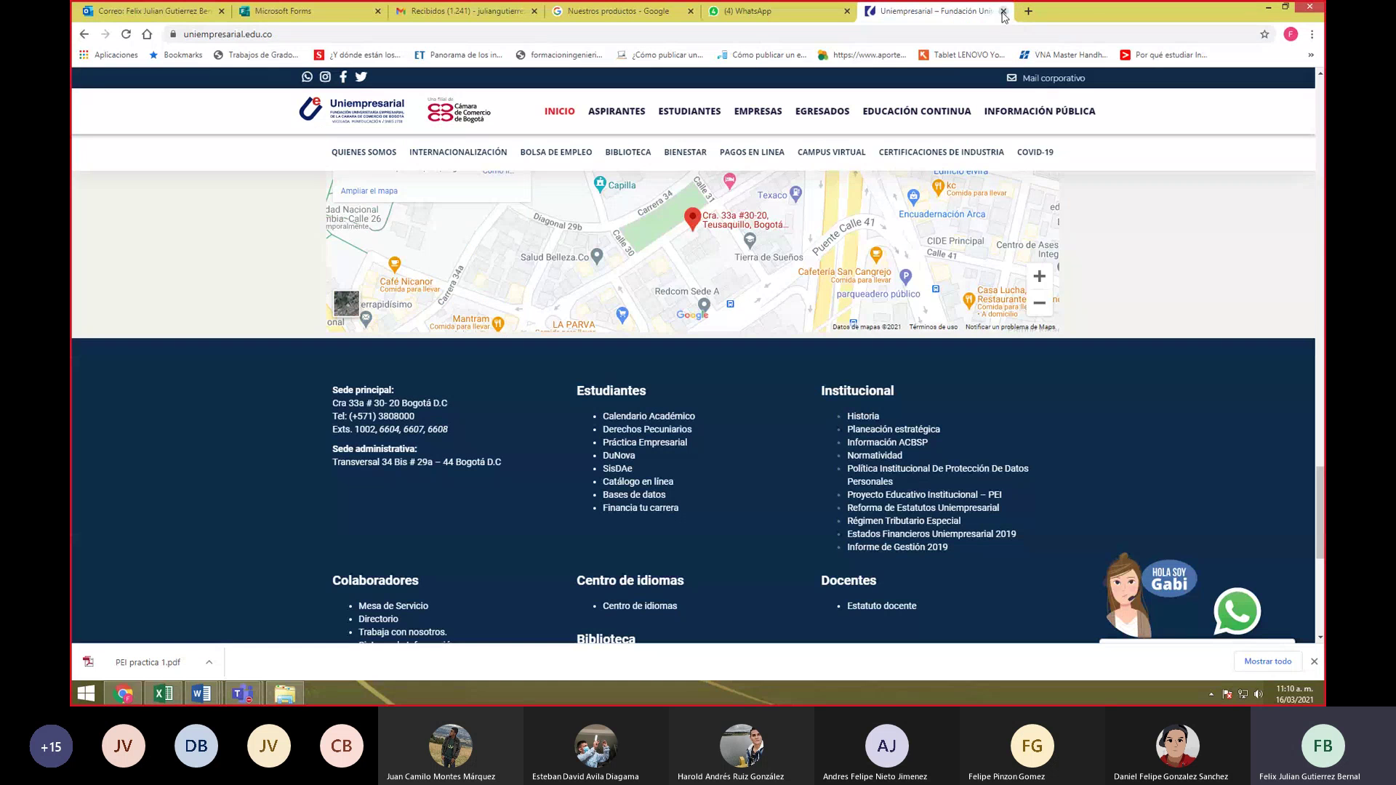
pyautogui.click(584, 9)
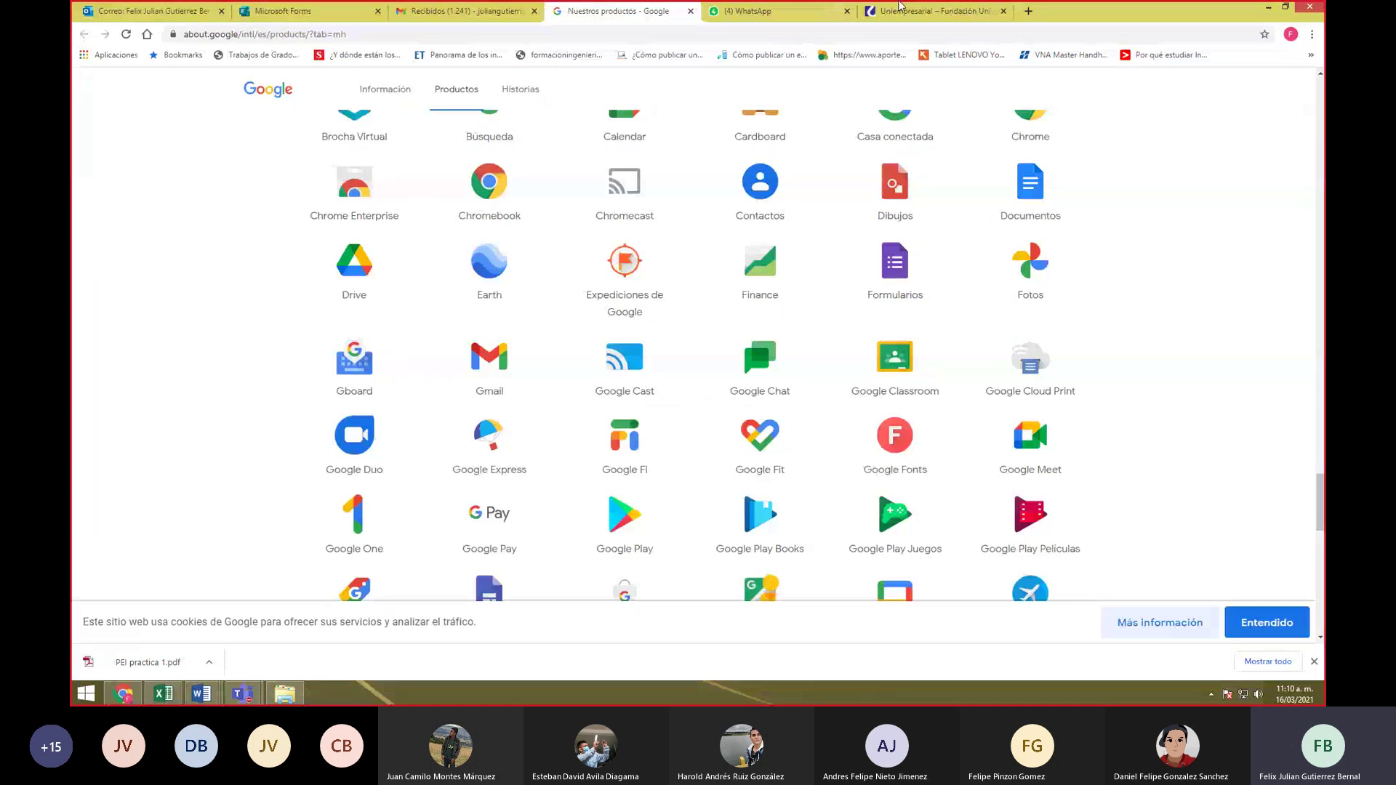
pyautogui.click(1001, 11)
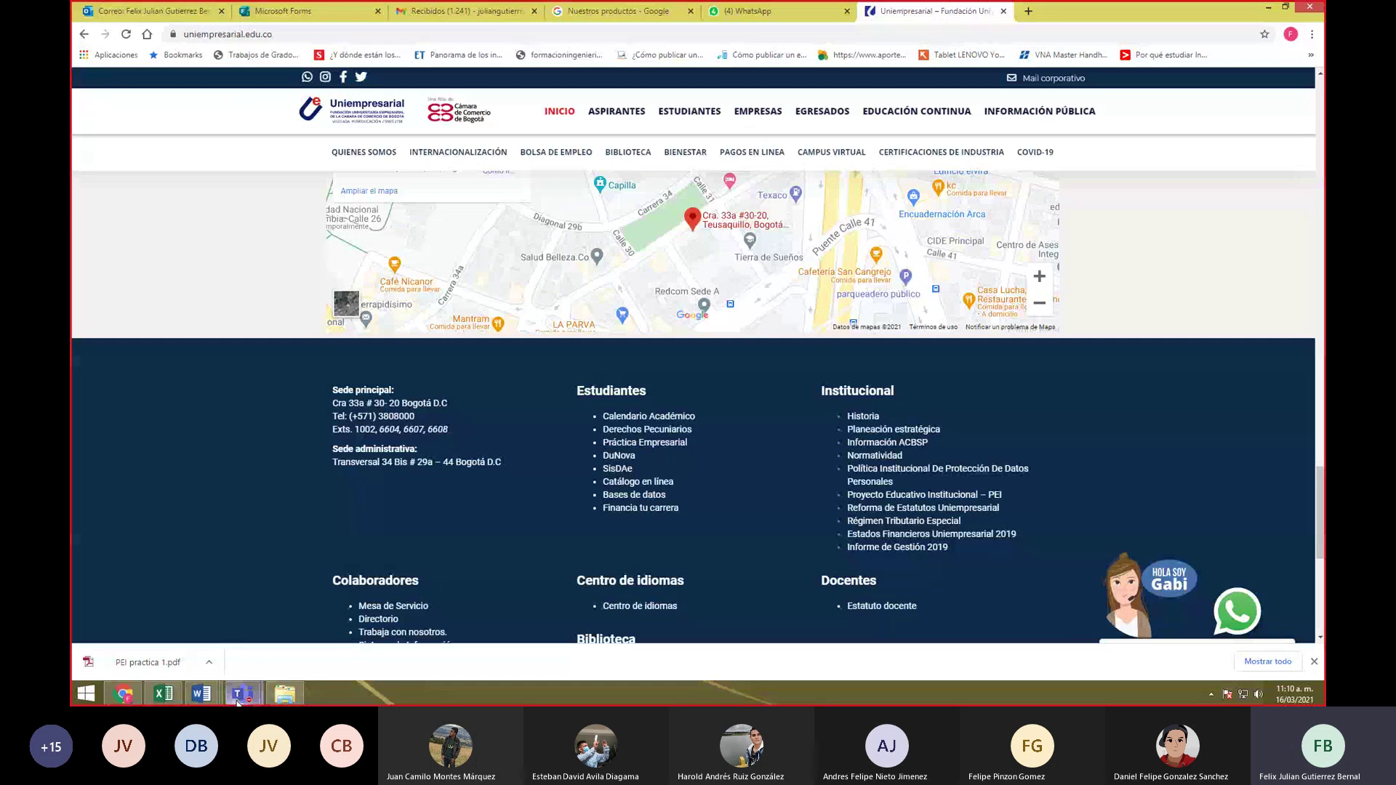
# - Switch to the Teams meeting window and request to stop the meeting recording
pyautogui.moveTo(244, 693)
pyautogui.click(350, 614)
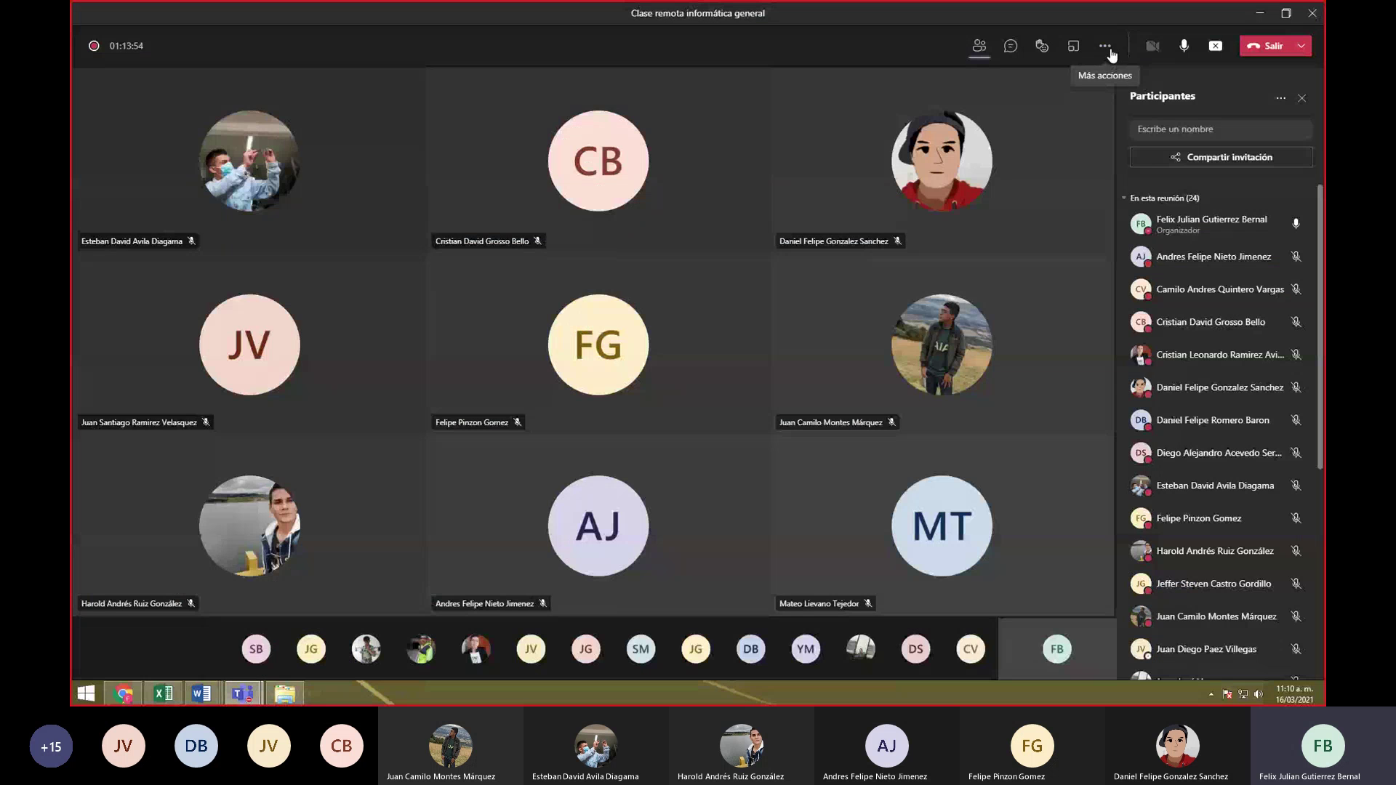
pyautogui.click(1104, 45)
pyautogui.click(1155, 321)
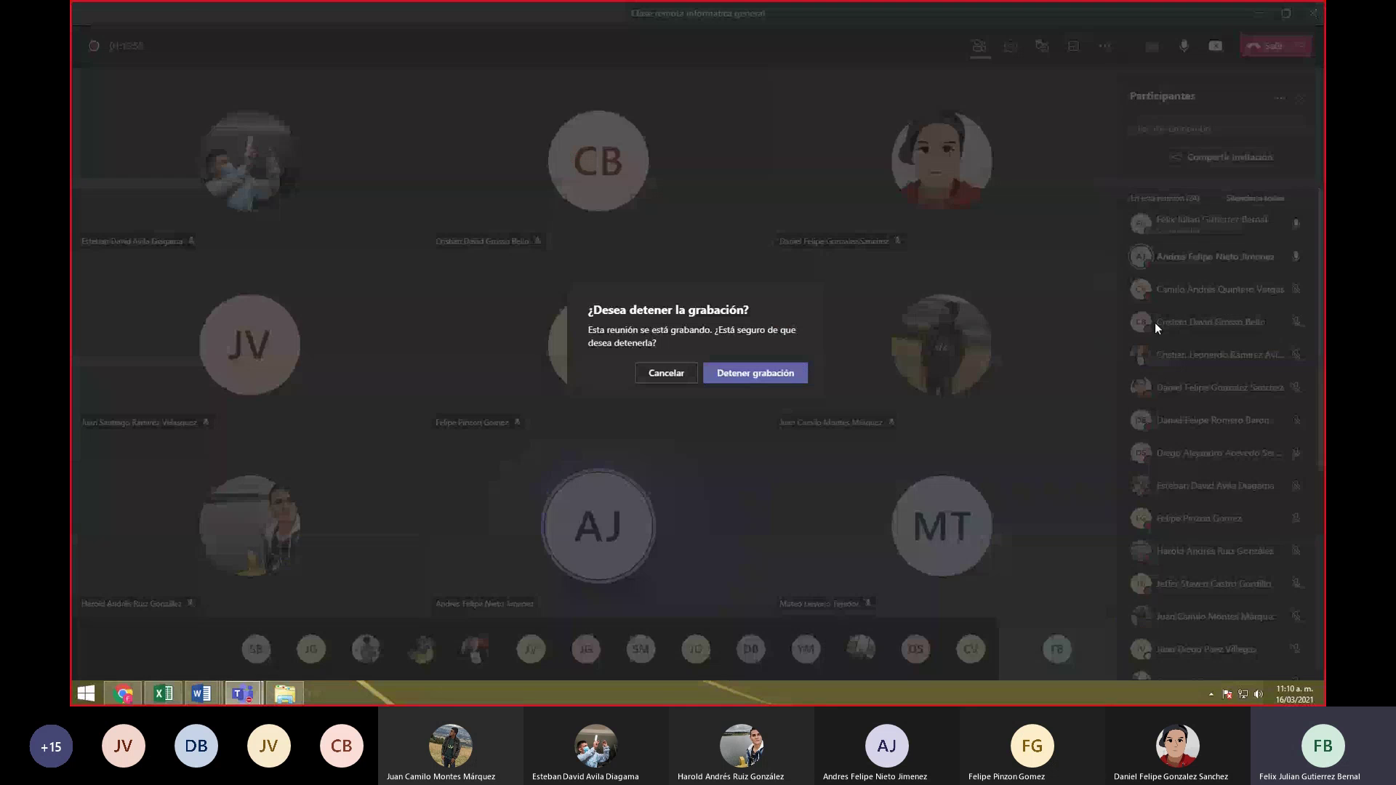